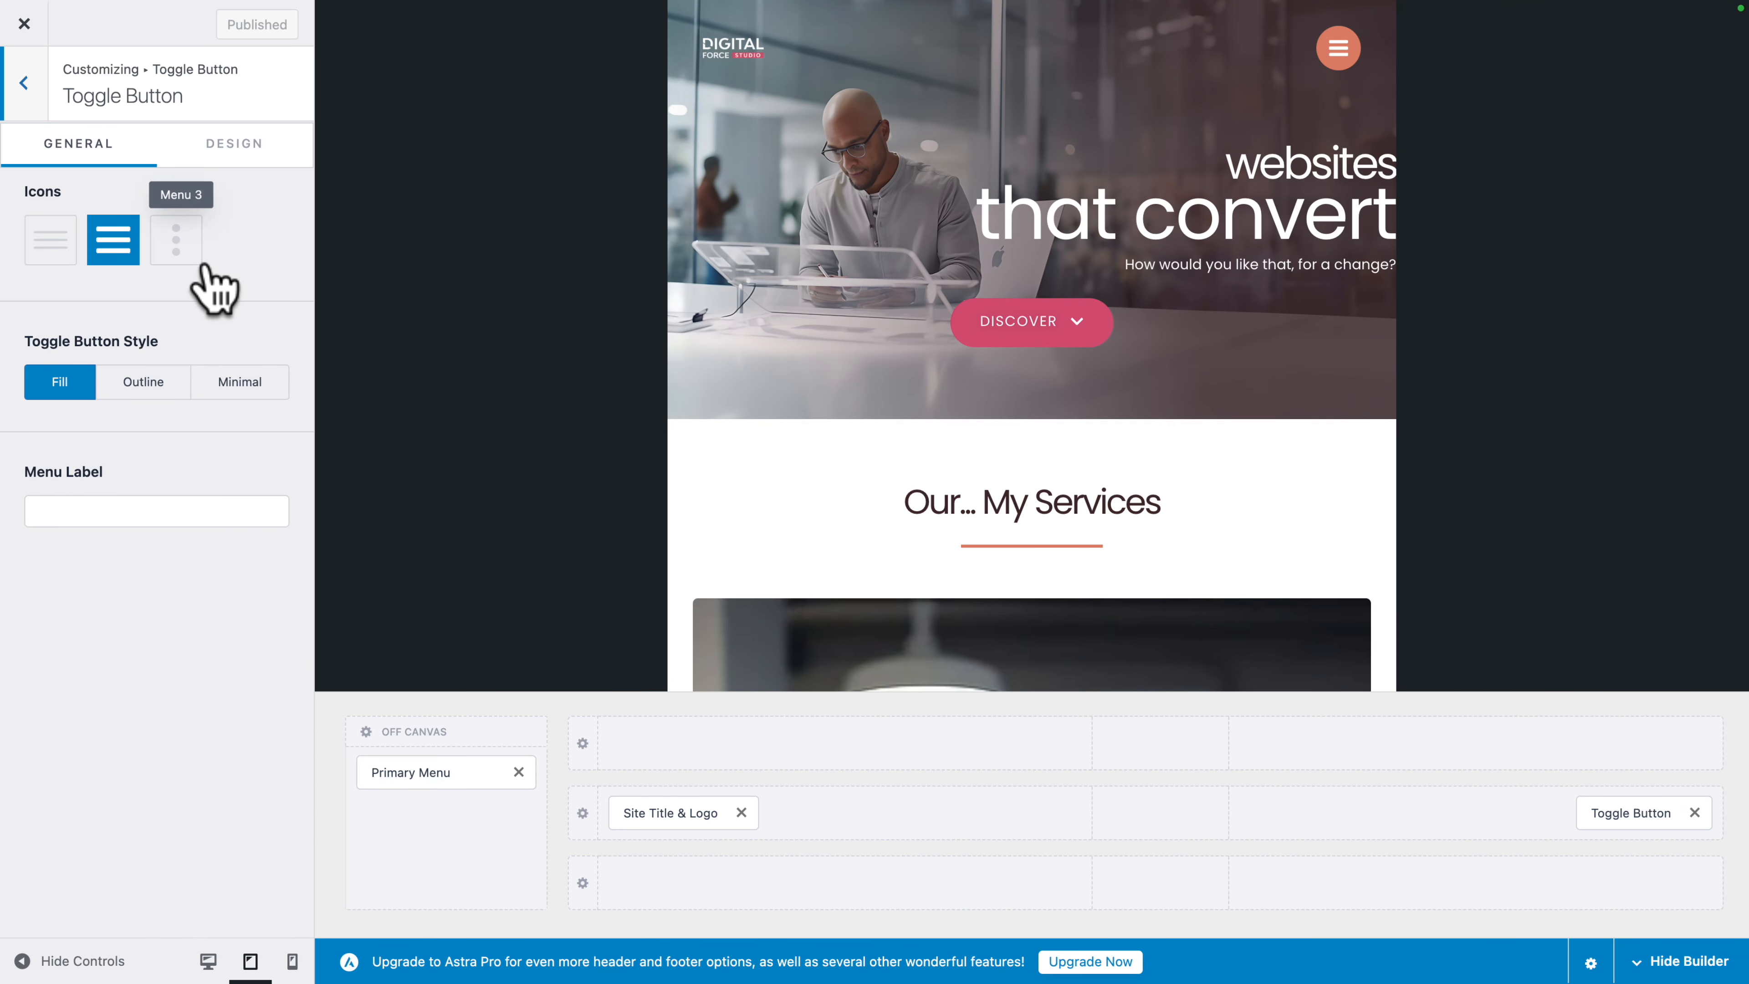
Step: Switch the toggle button to the first, thin-line icon and set its Transparent Header background to the fifth palette colour, pink
click(43, 255)
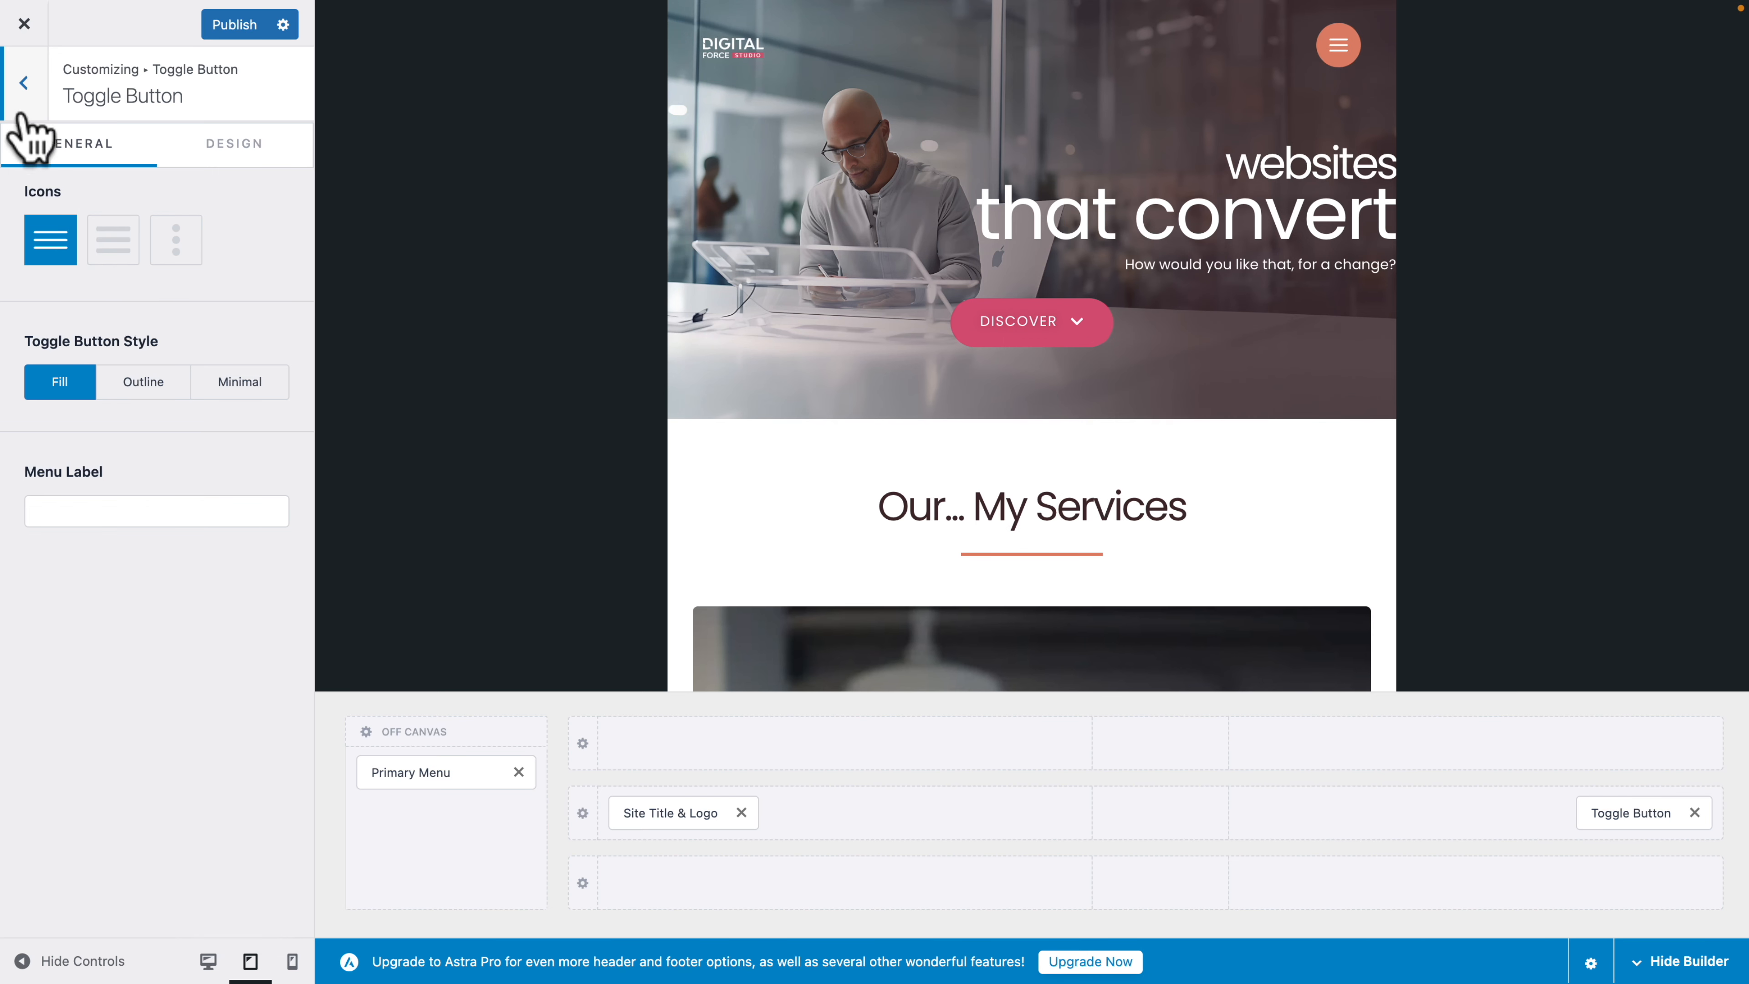
click(18, 96)
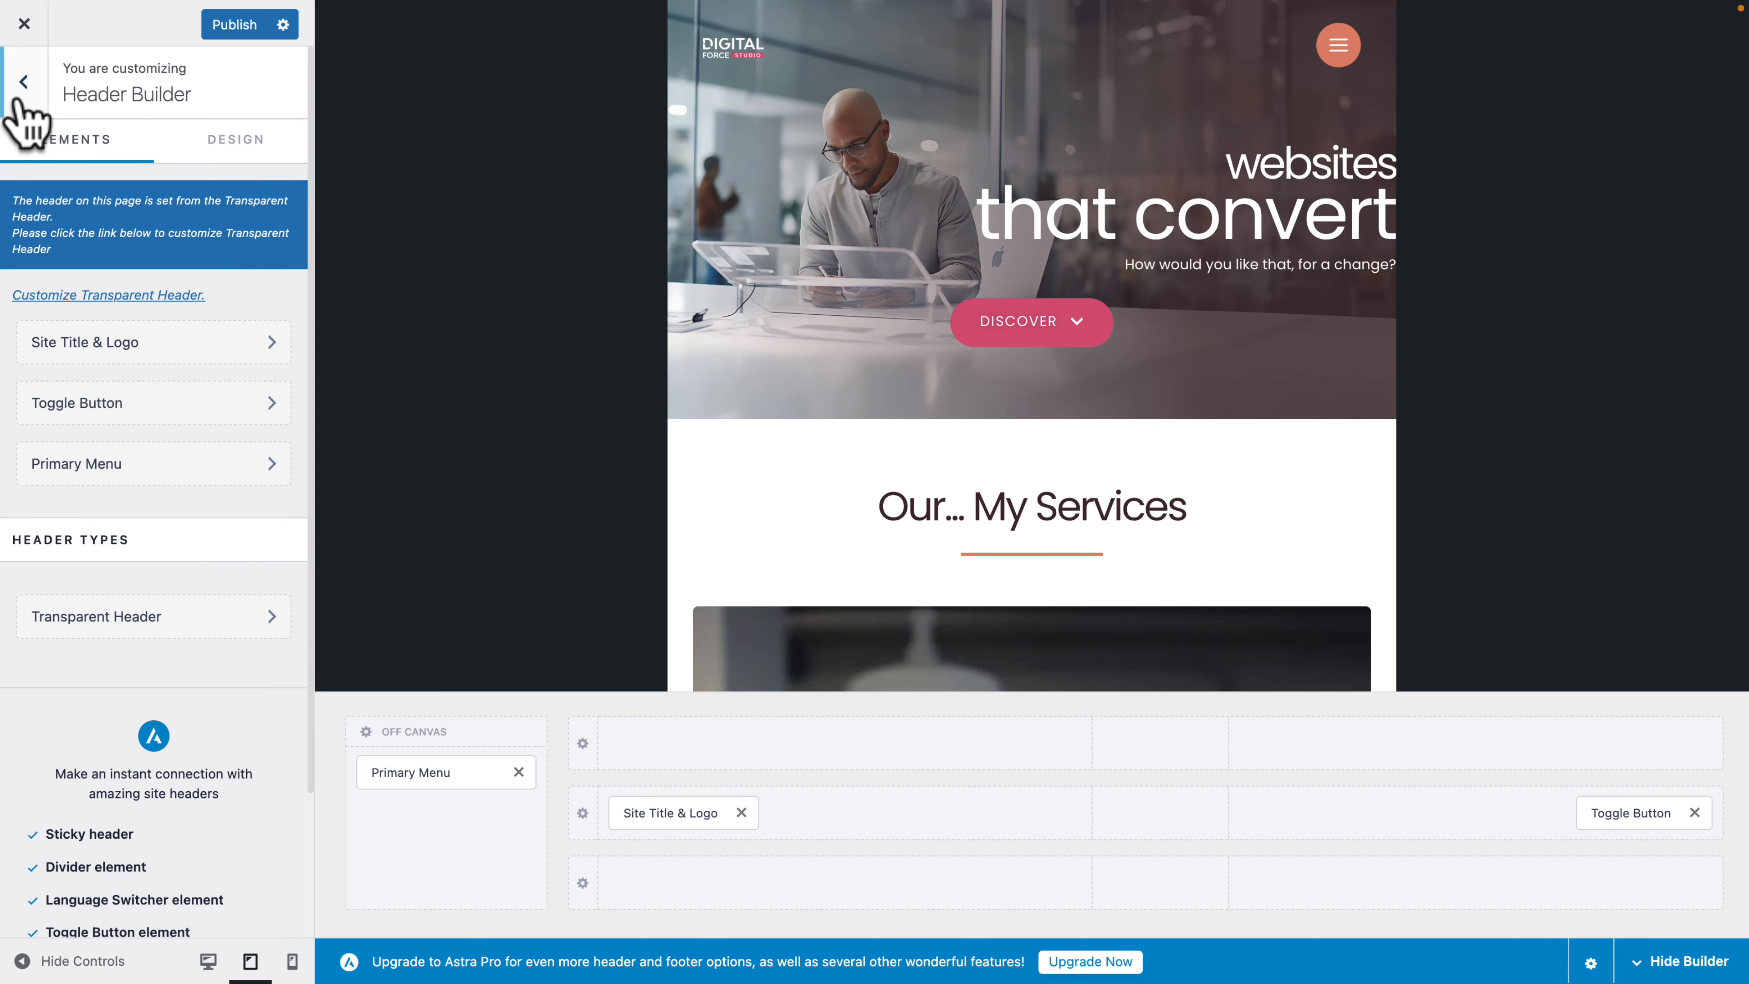
click(16, 296)
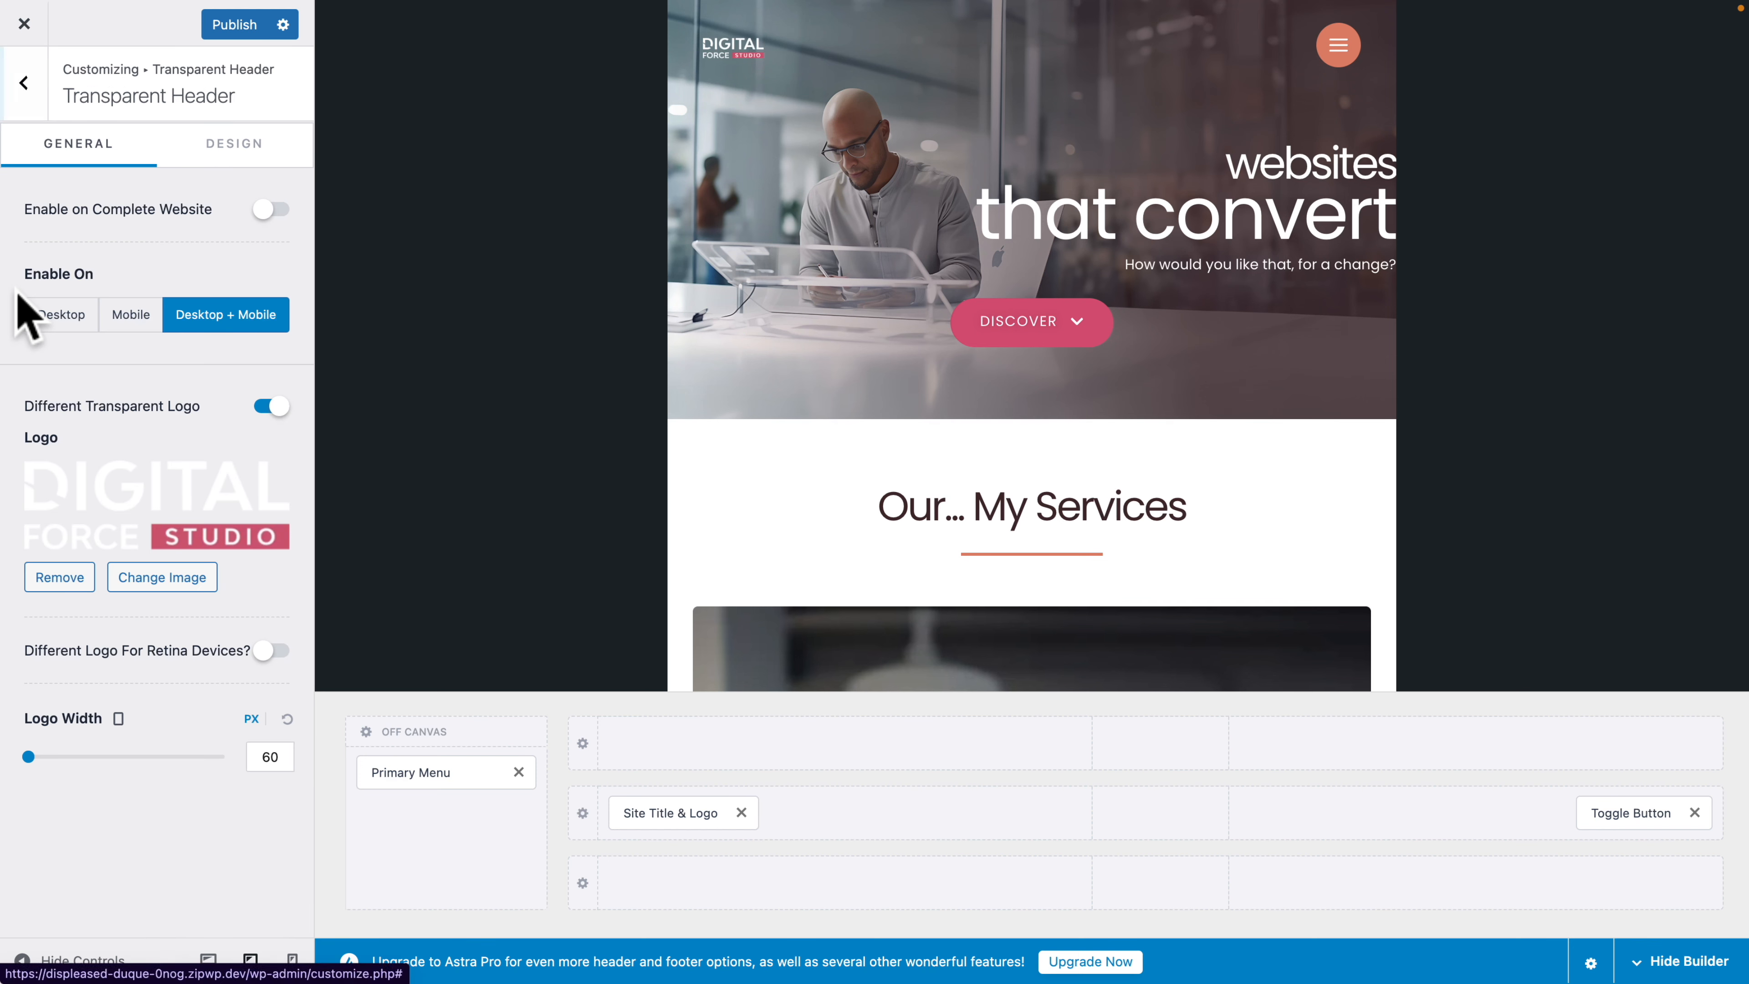
click(225, 153)
scroll(157, 474, down, 6)
scroll(157, 482, down, 7)
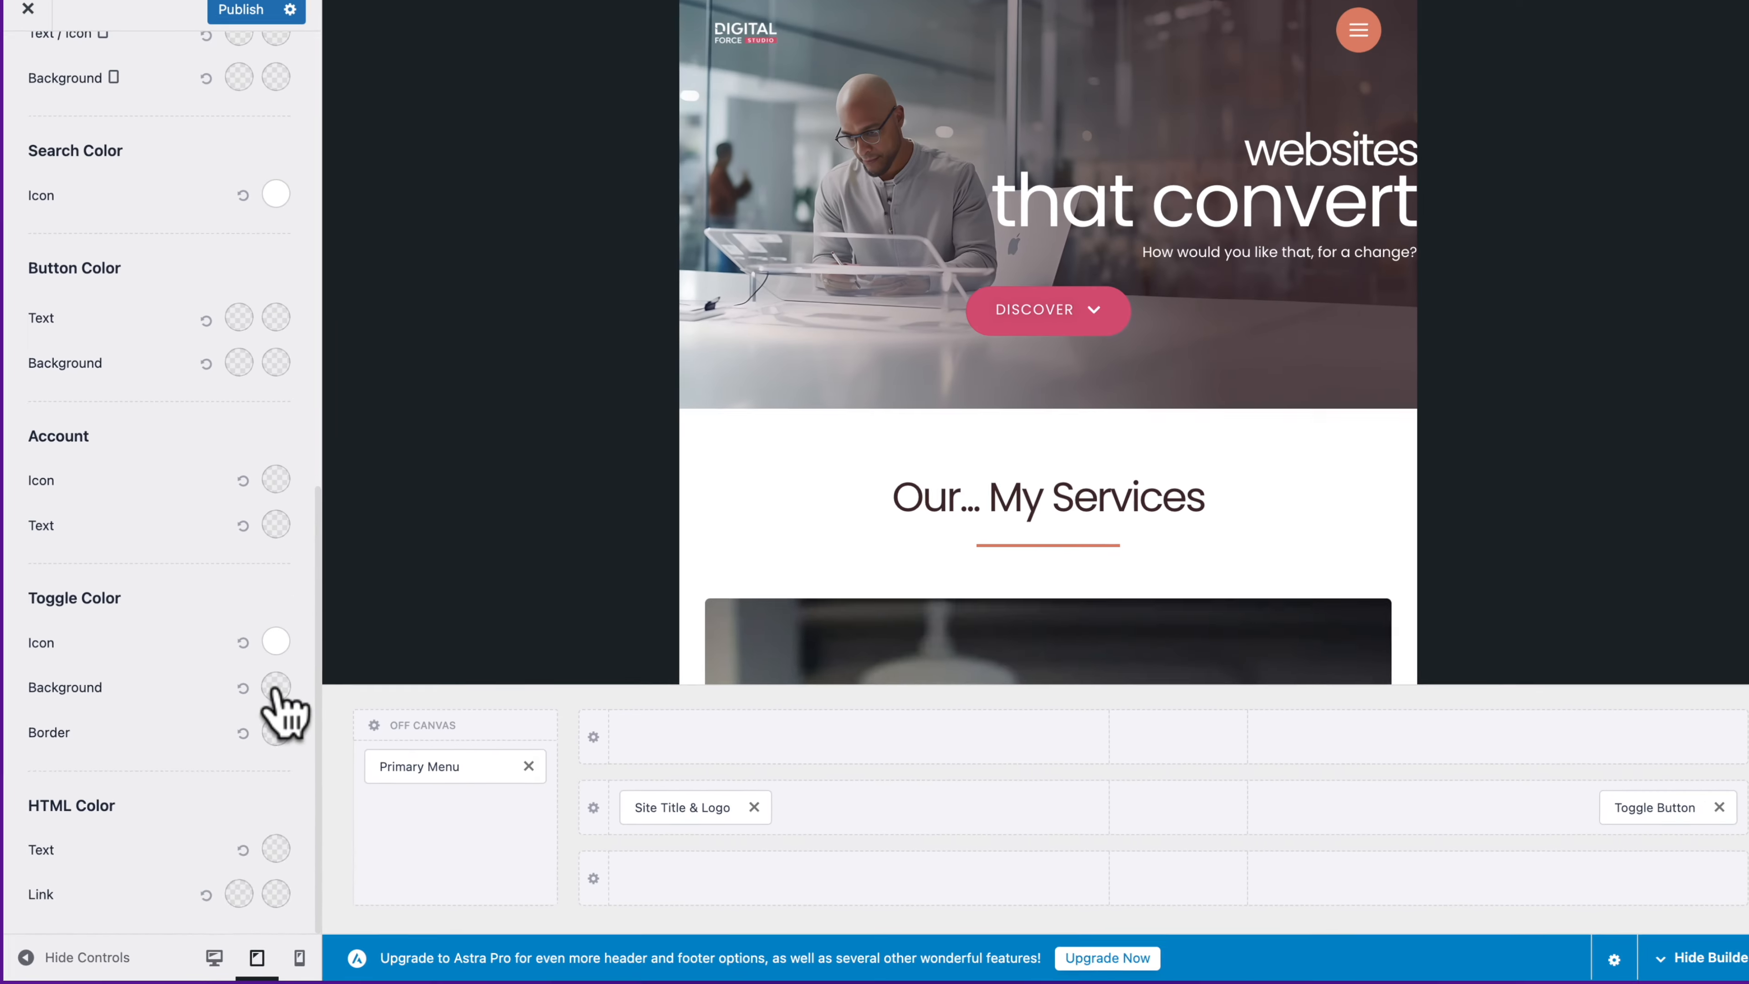
click(276, 687)
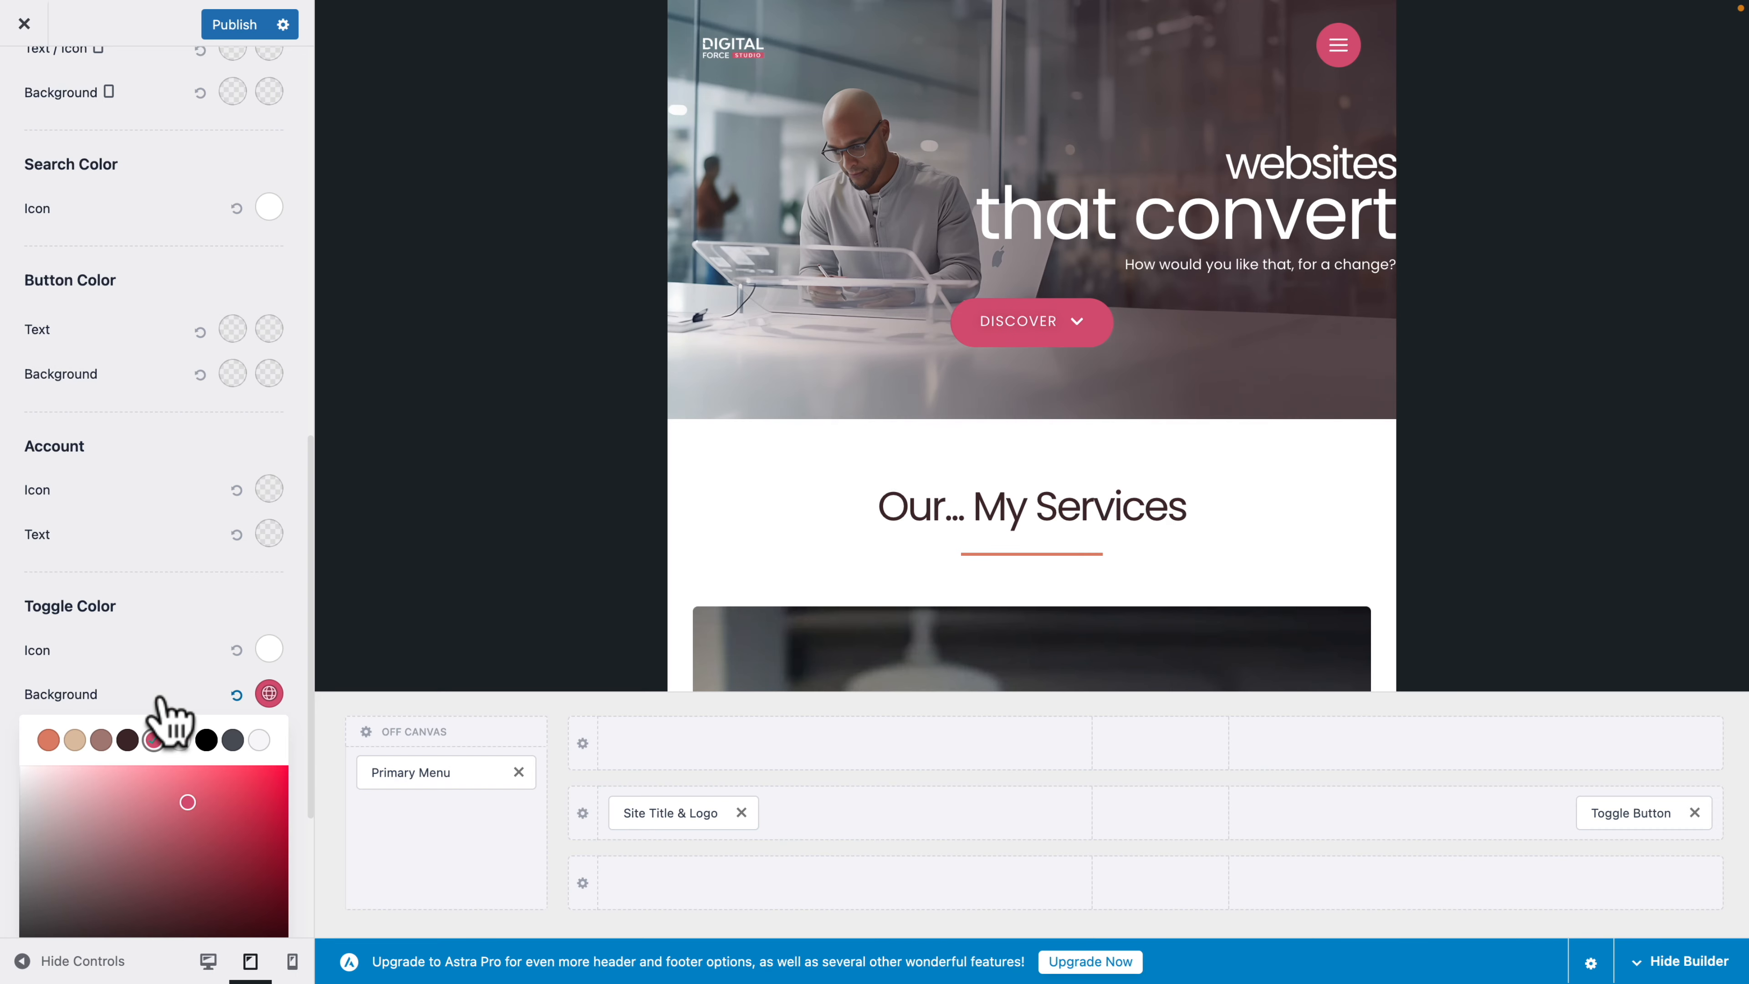
click(165, 706)
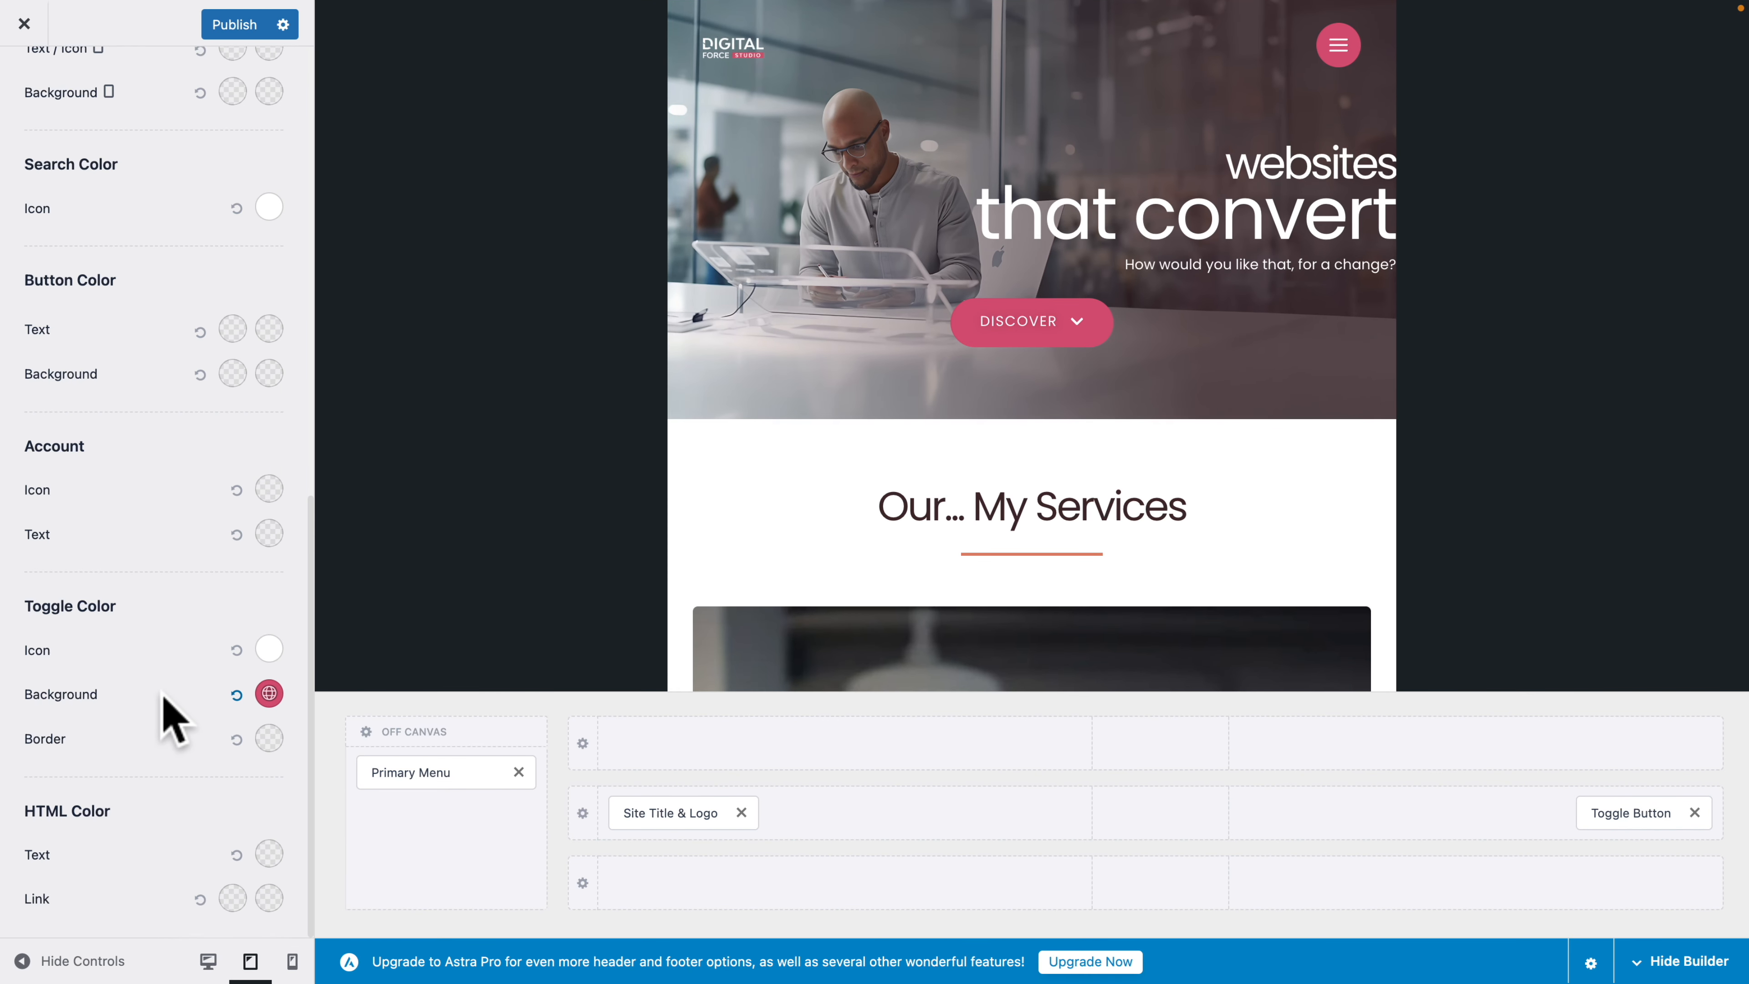
Step: With the Testimonials page in the preview, set the regular header's toggle button background to the fifth palette colour, #D34F73
click(1337, 55)
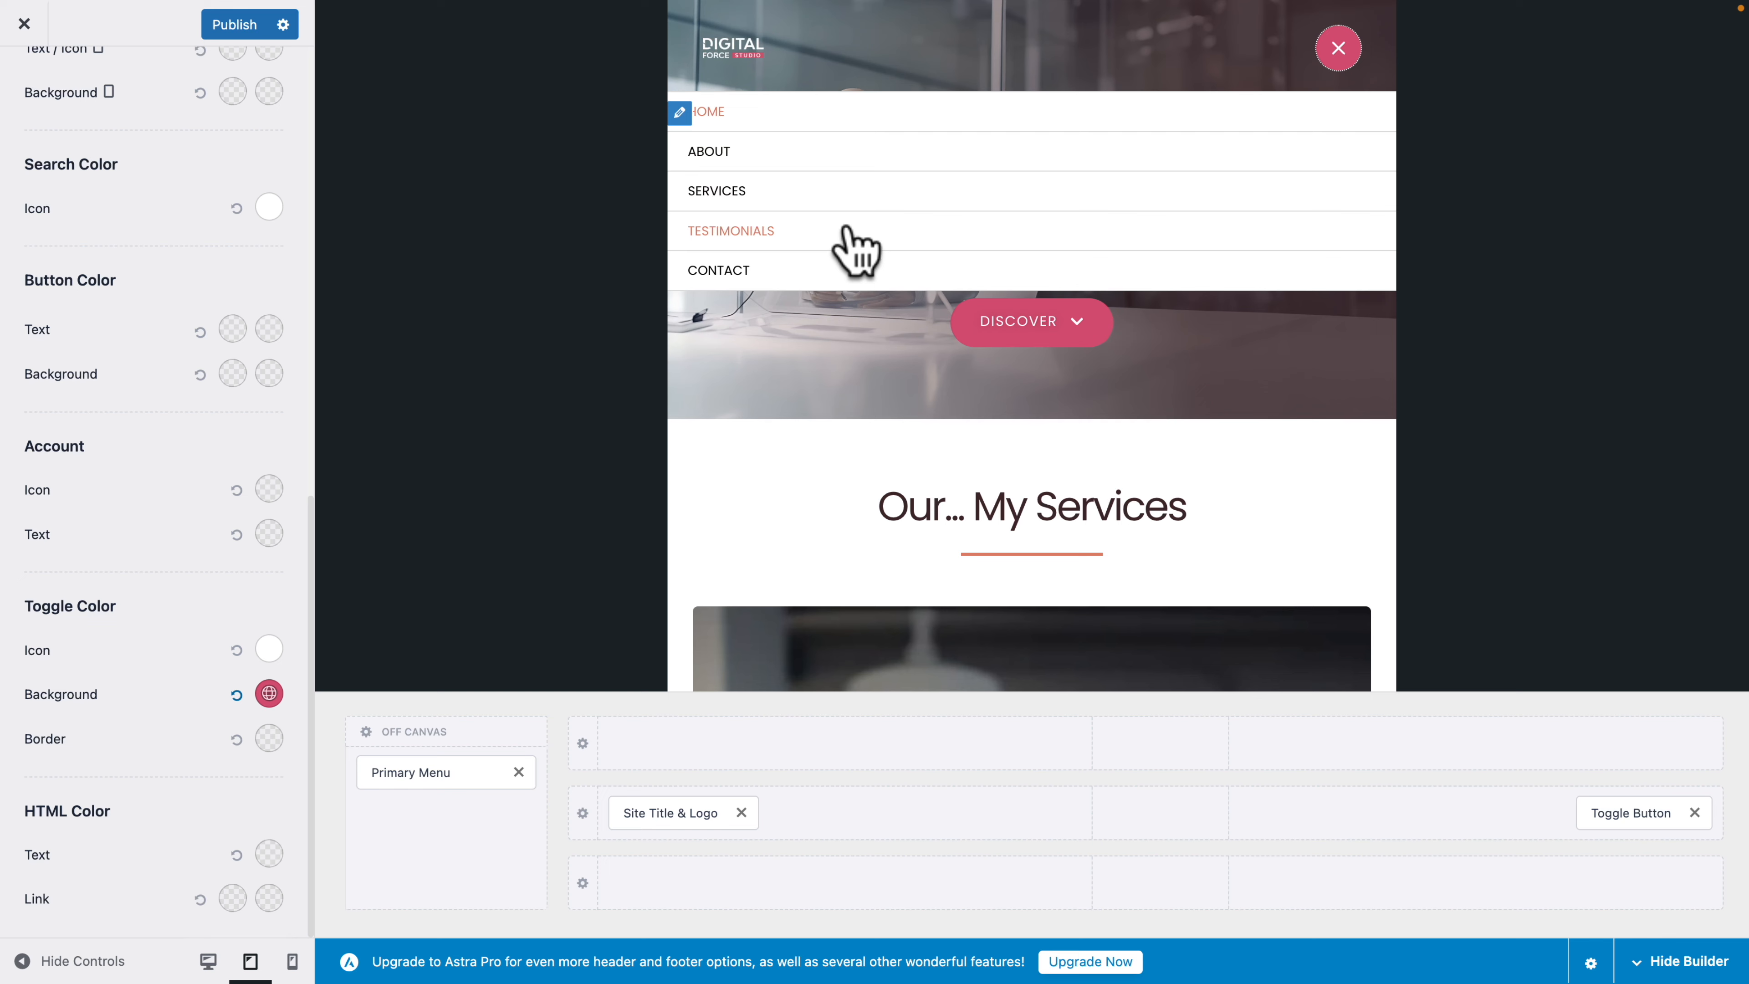
click(818, 231)
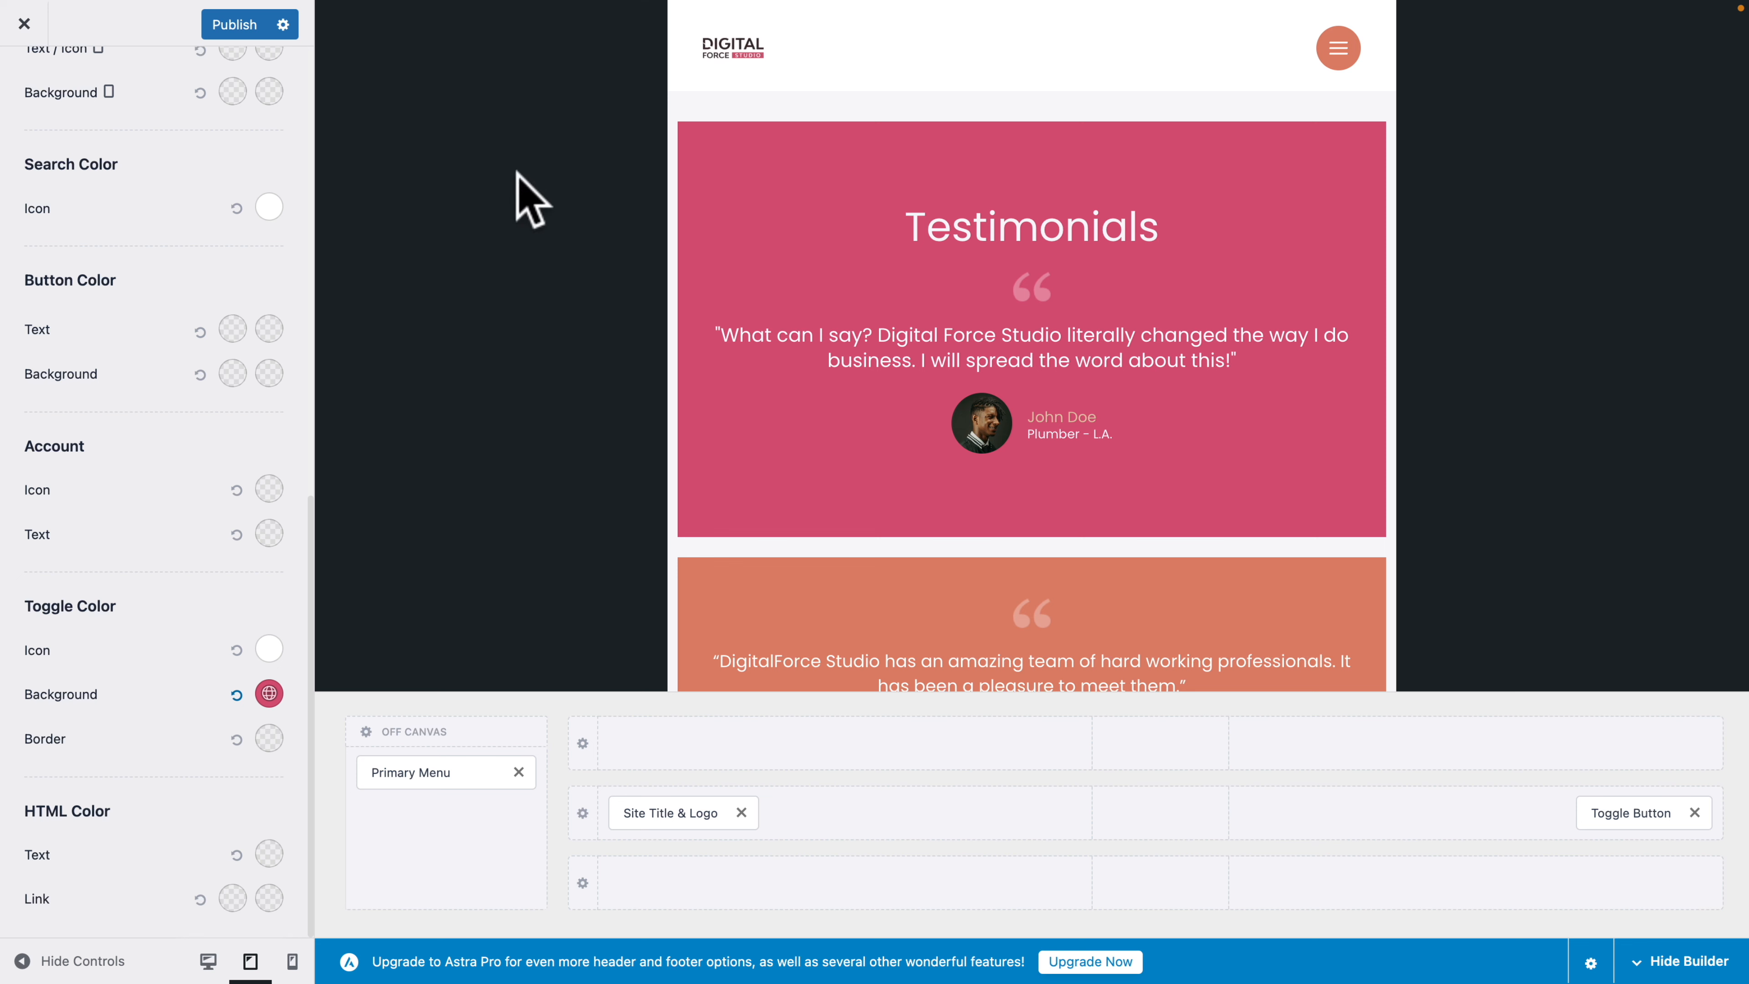
scroll(210, 194, up, 10)
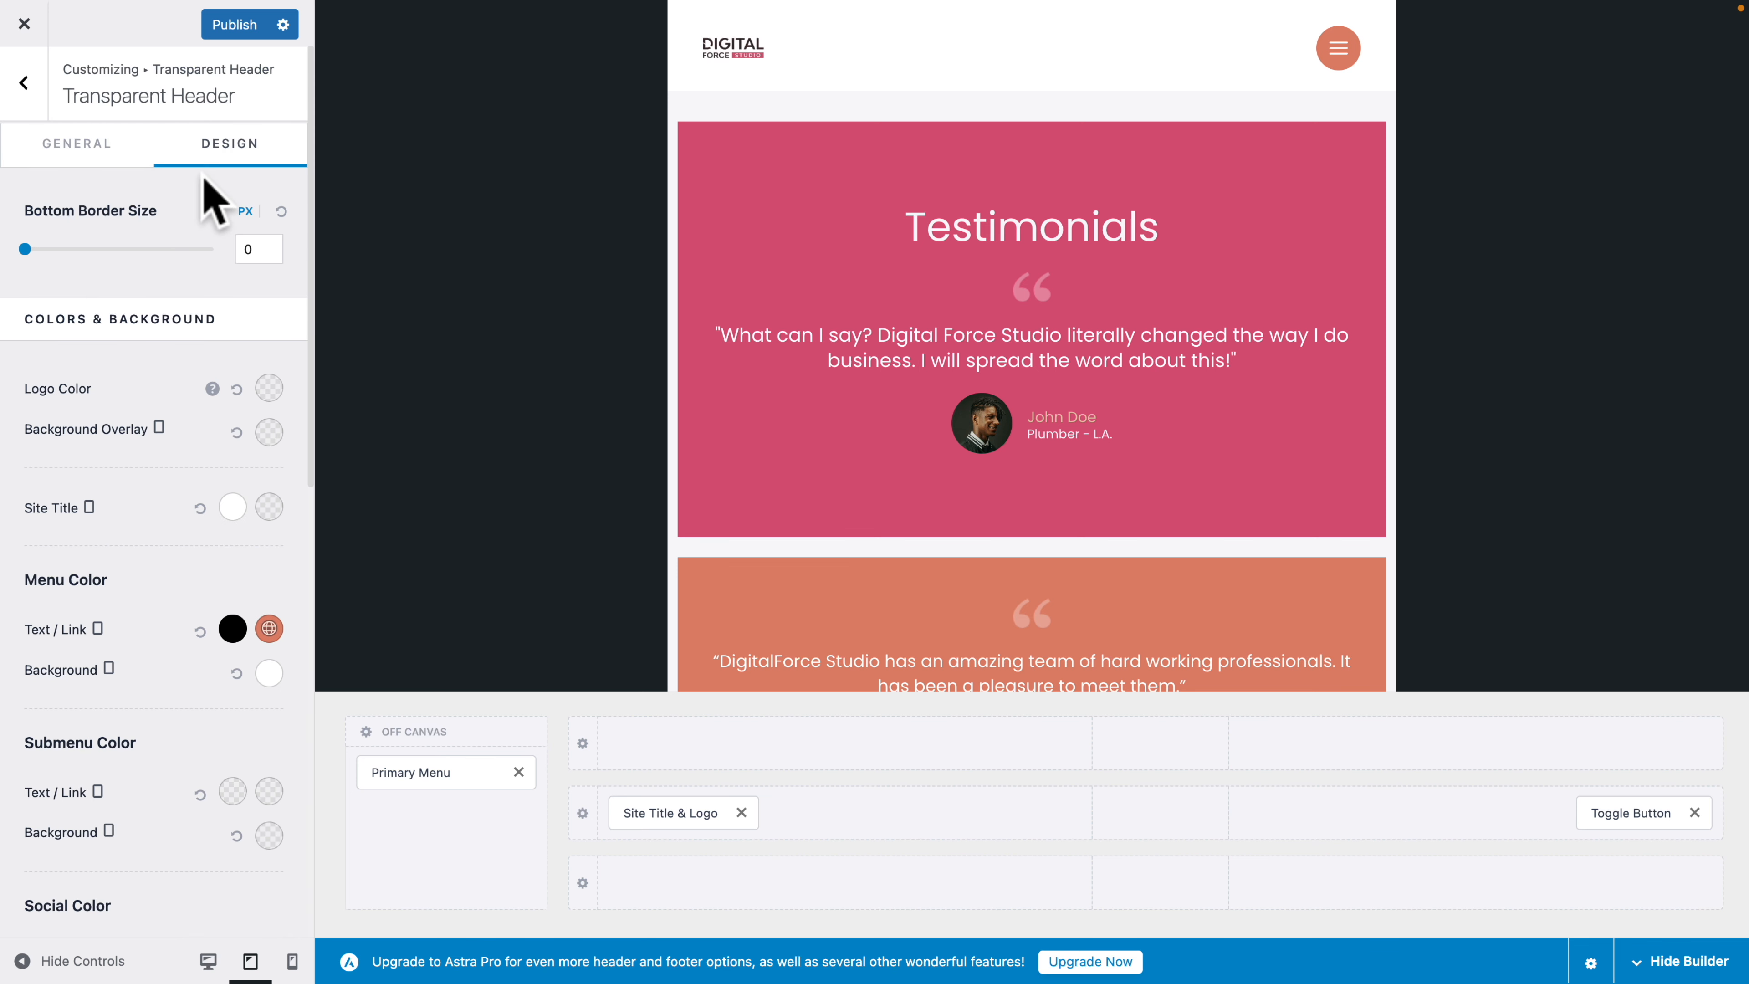
click(26, 86)
click(1631, 813)
click(229, 143)
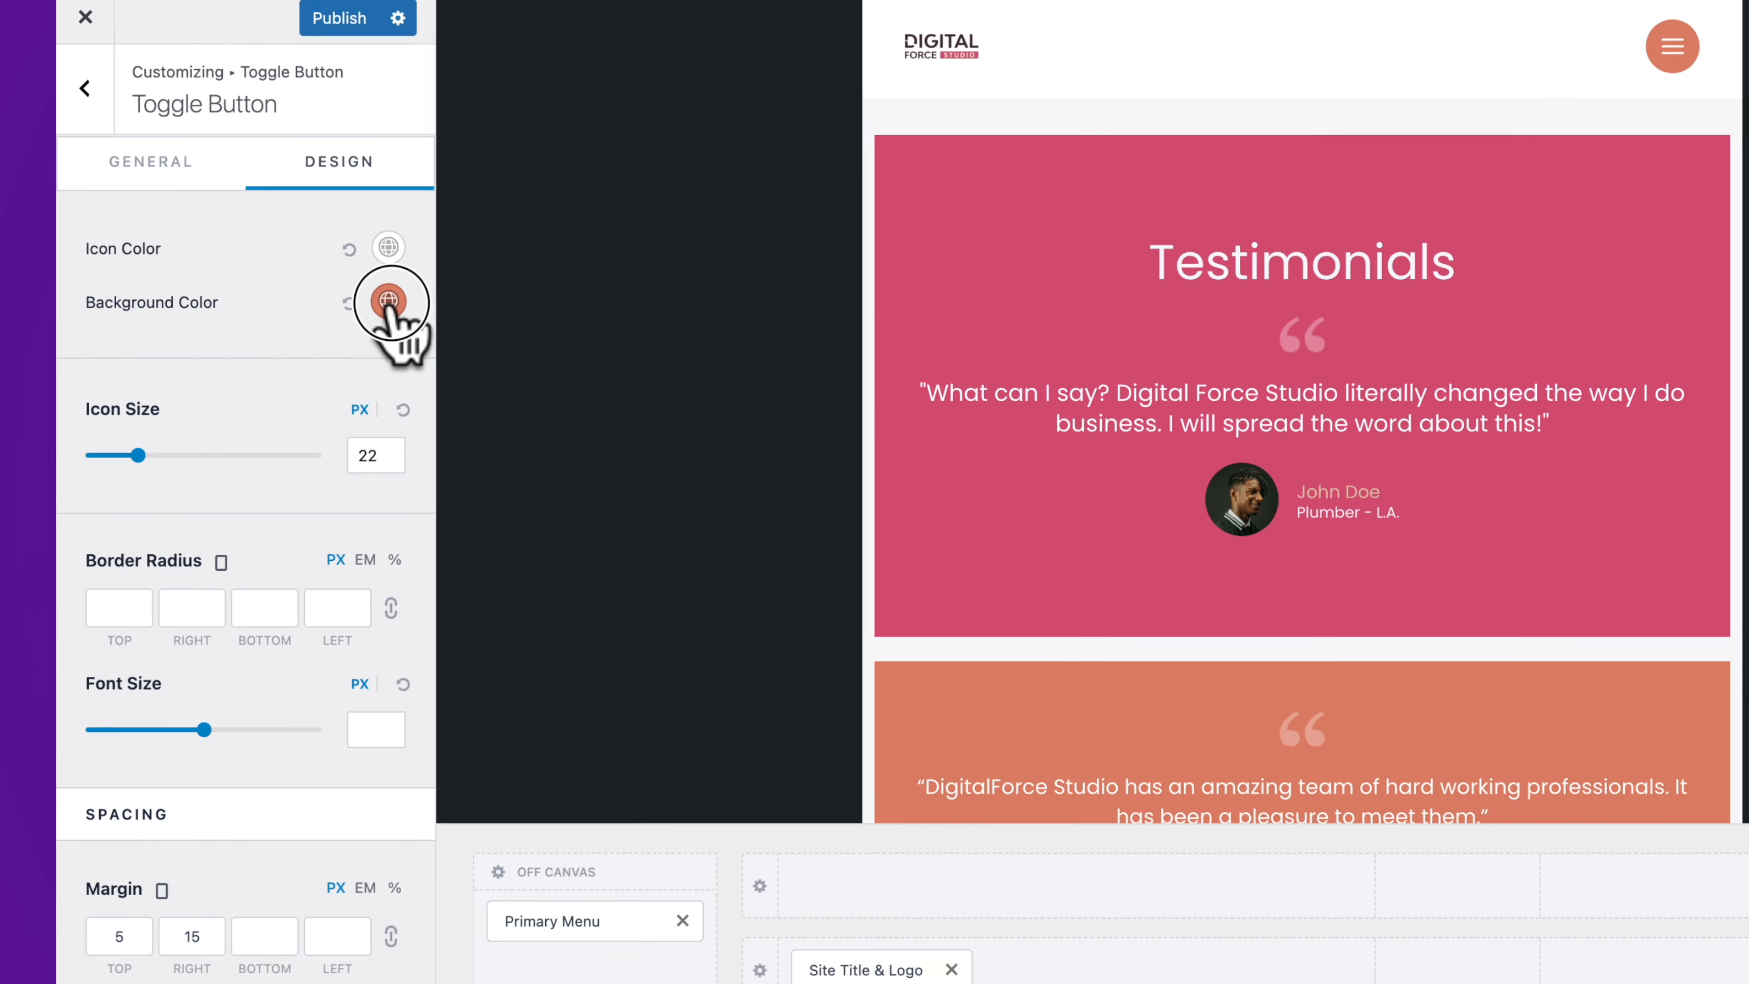
click(523, 351)
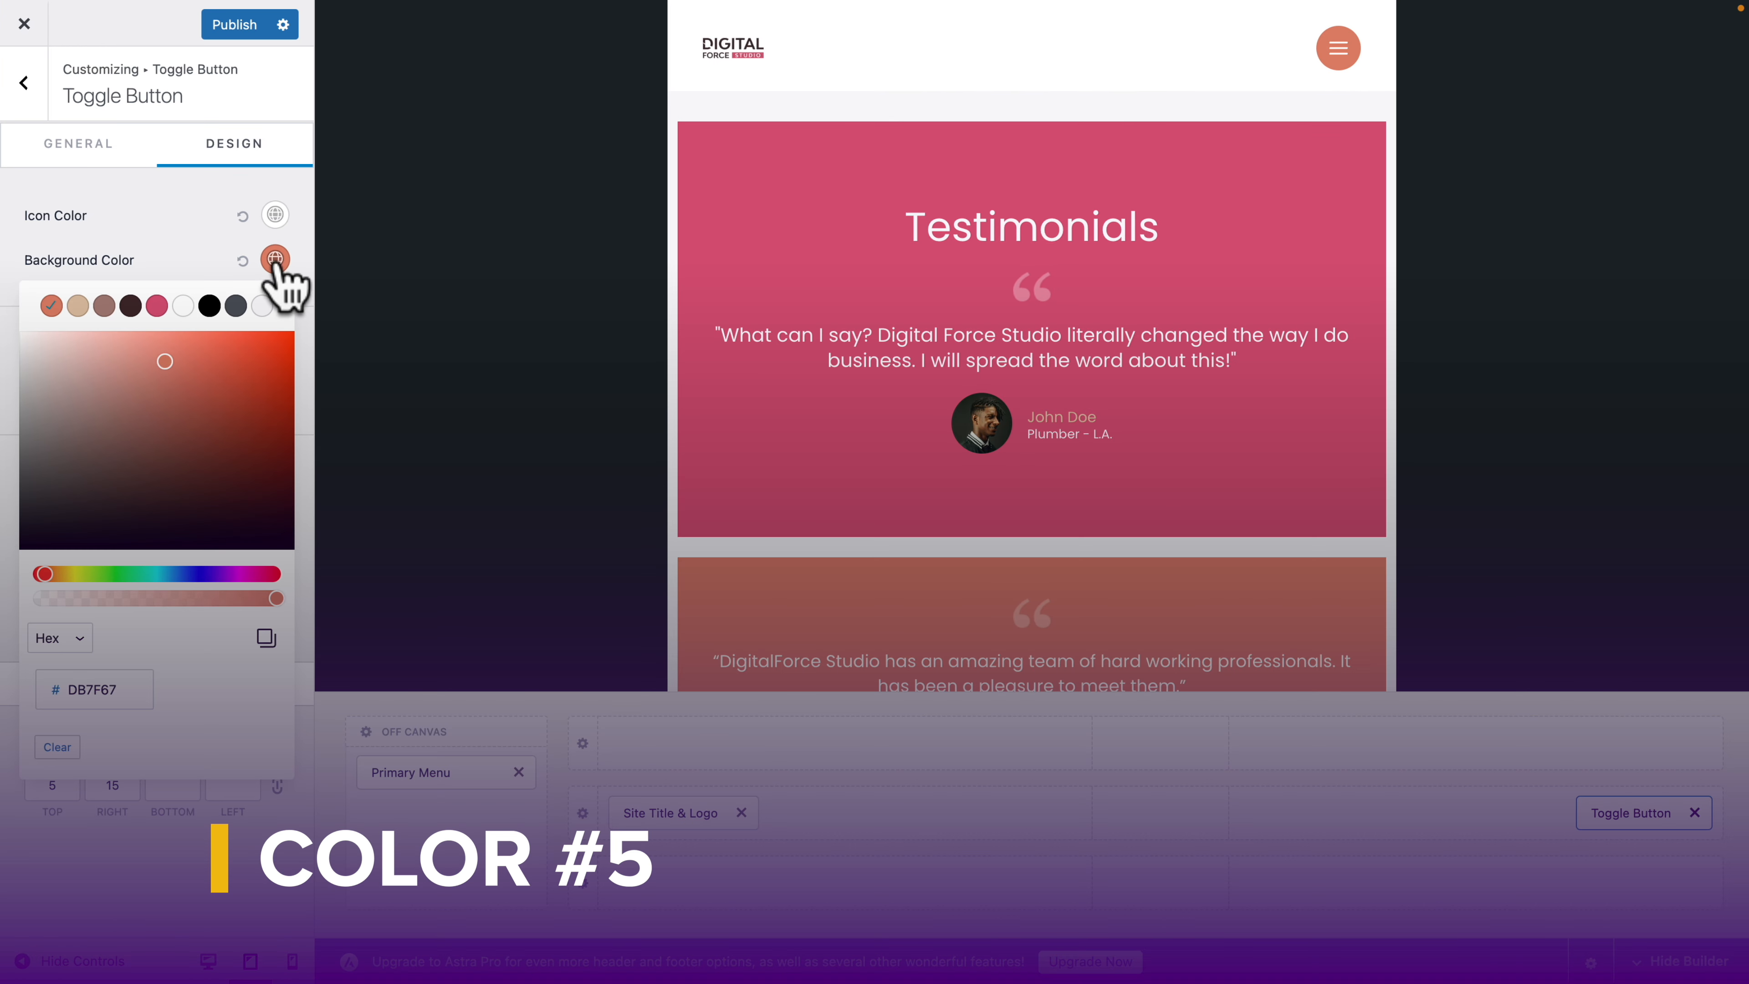
click(157, 306)
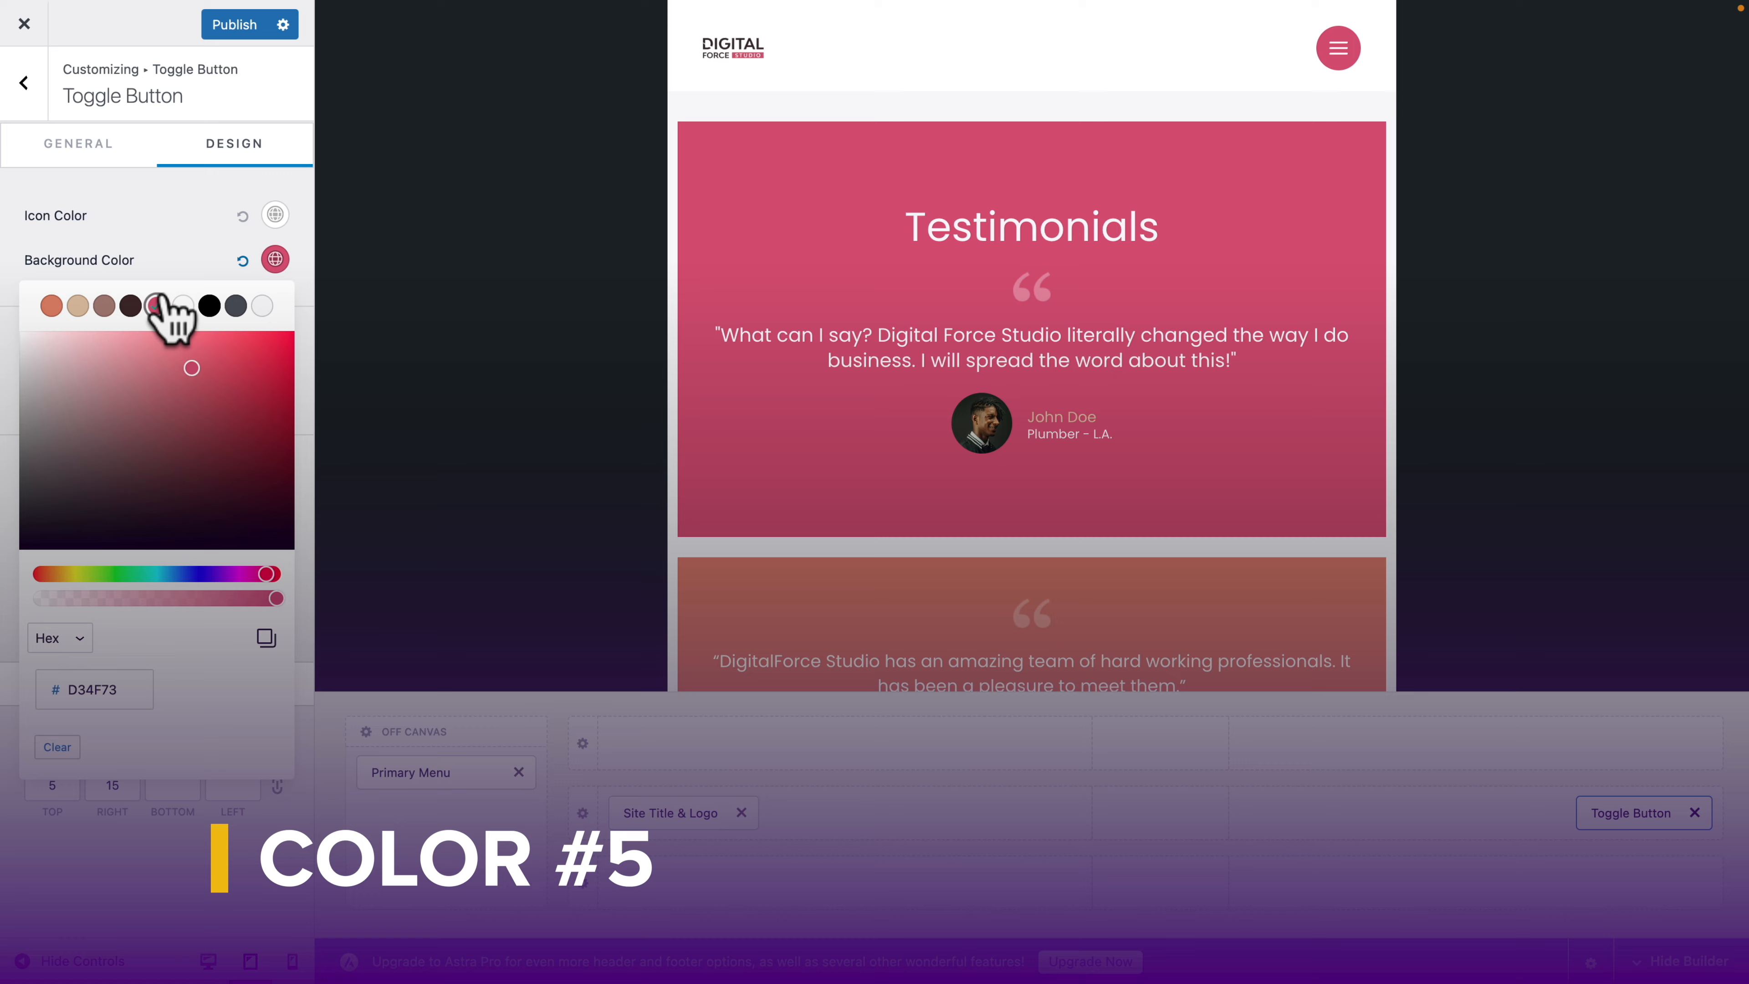
click(184, 262)
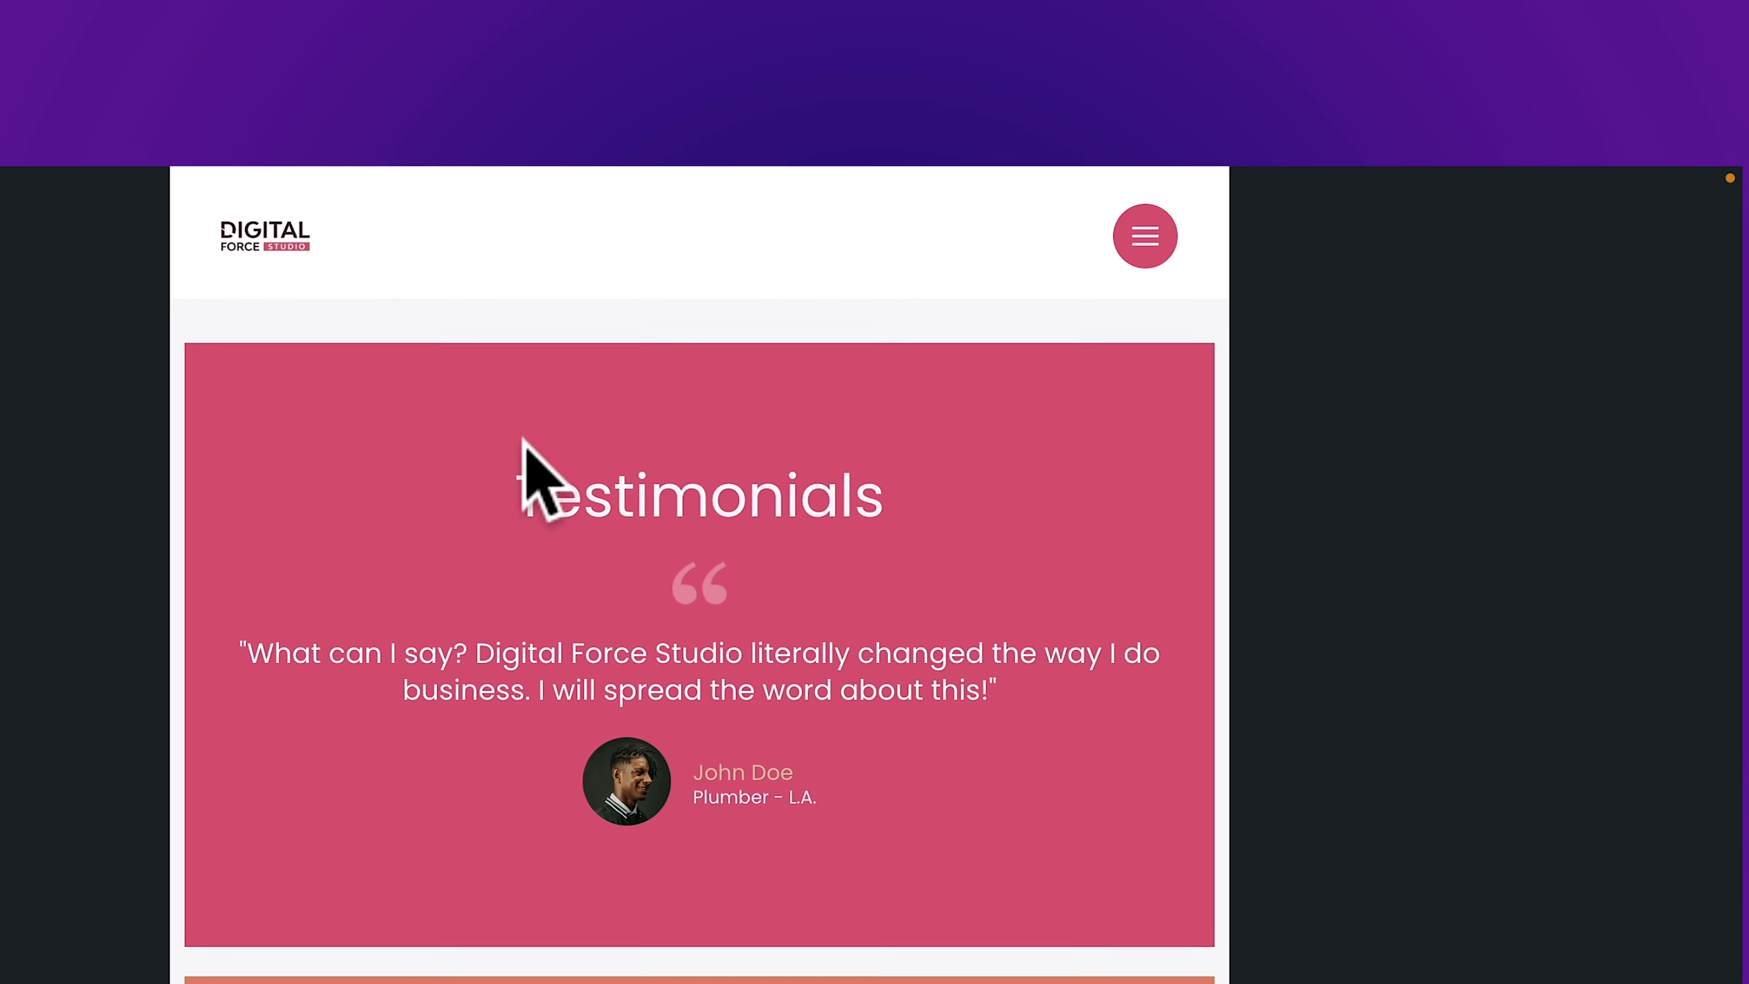
Step: With the Home page in the preview, set the transparent header's logo width to 100 px for tablet and mobile, and publish
click(1145, 236)
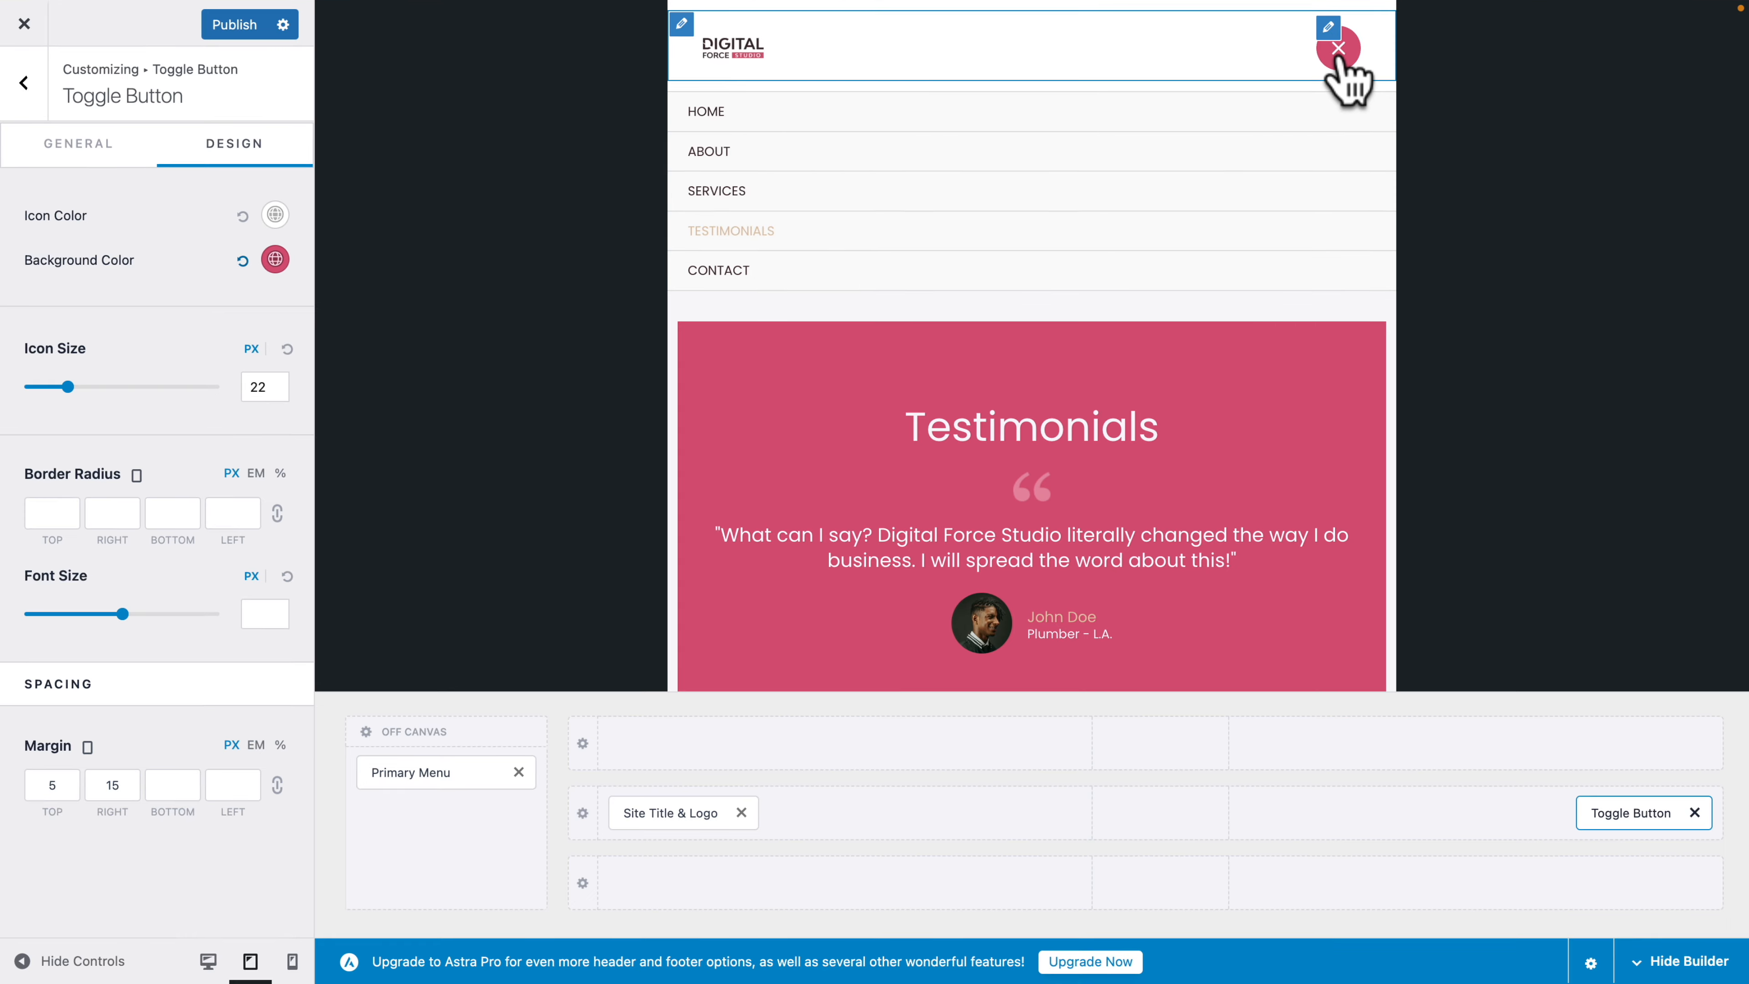
click(727, 114)
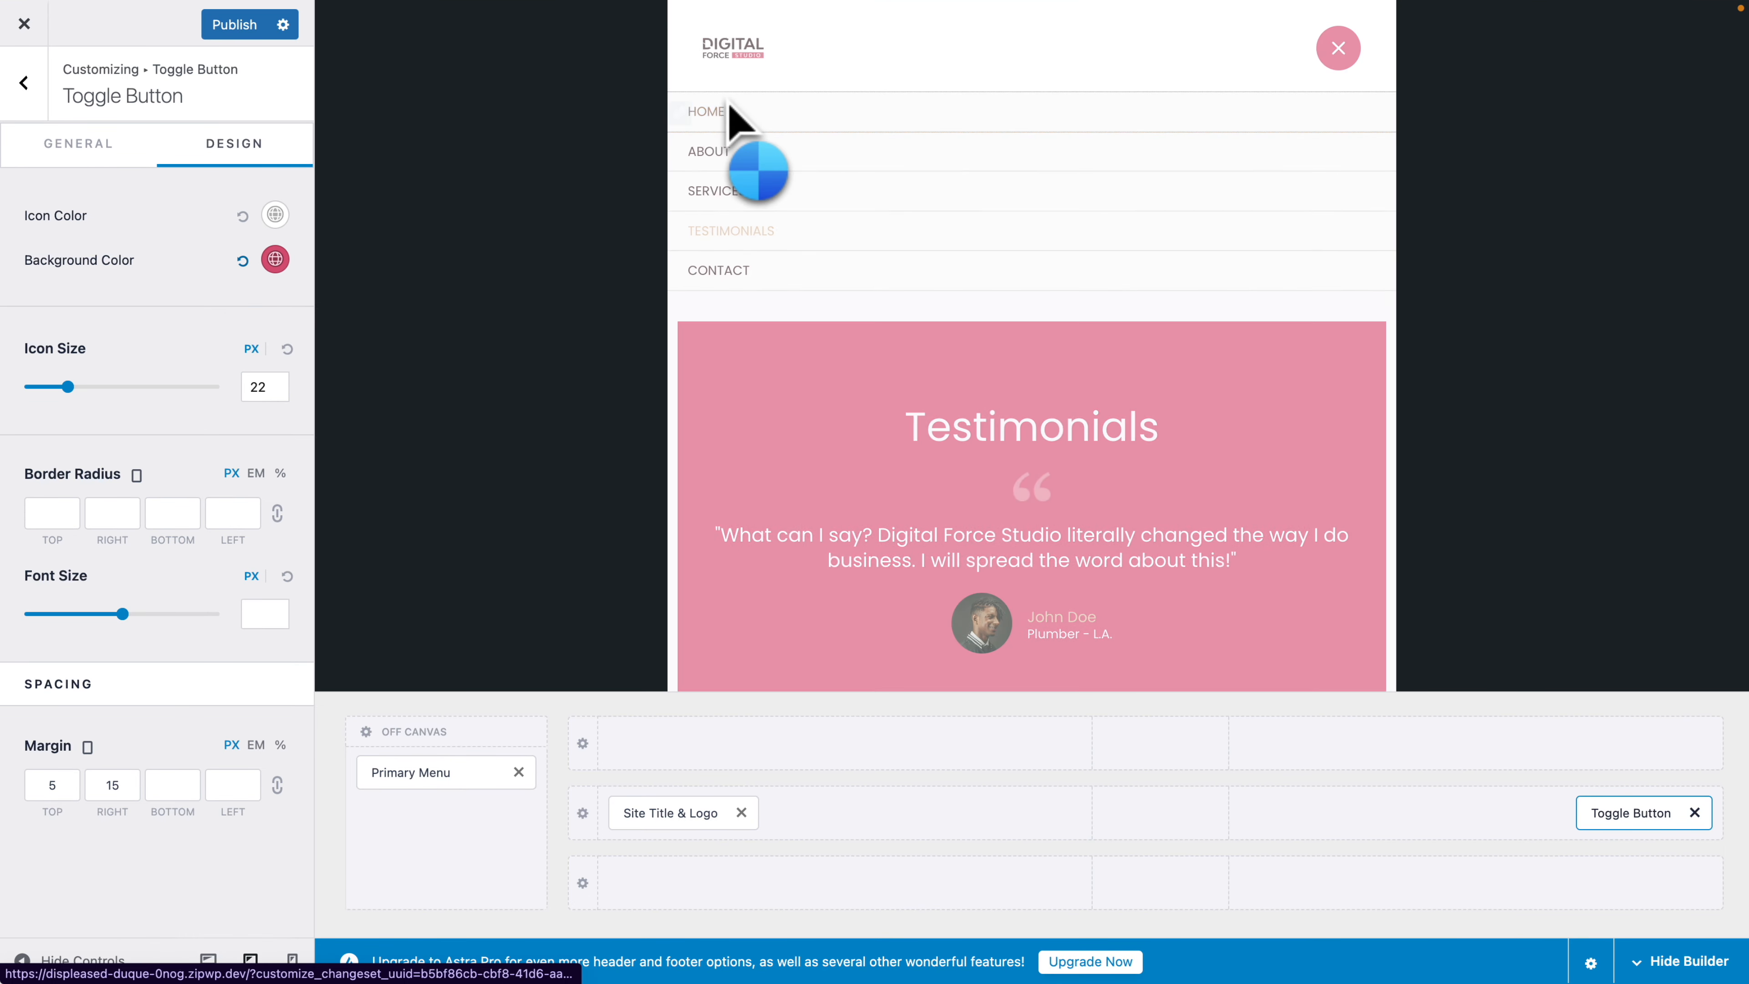
click(207, 959)
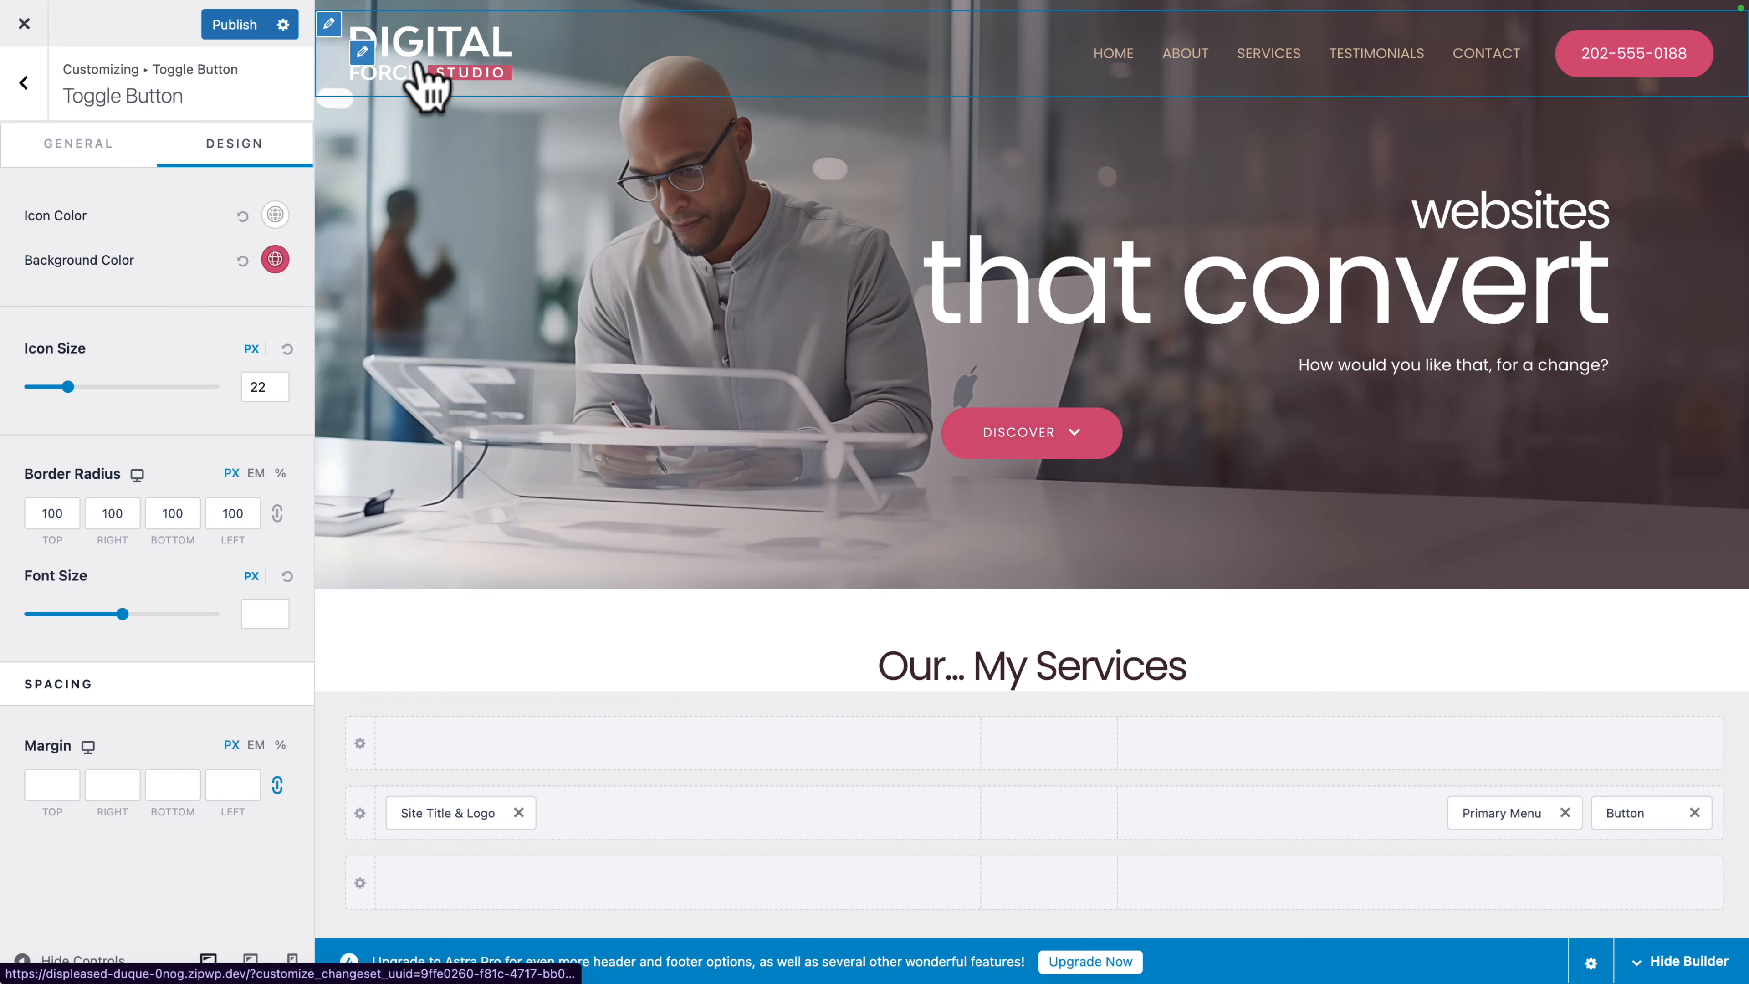
click(361, 53)
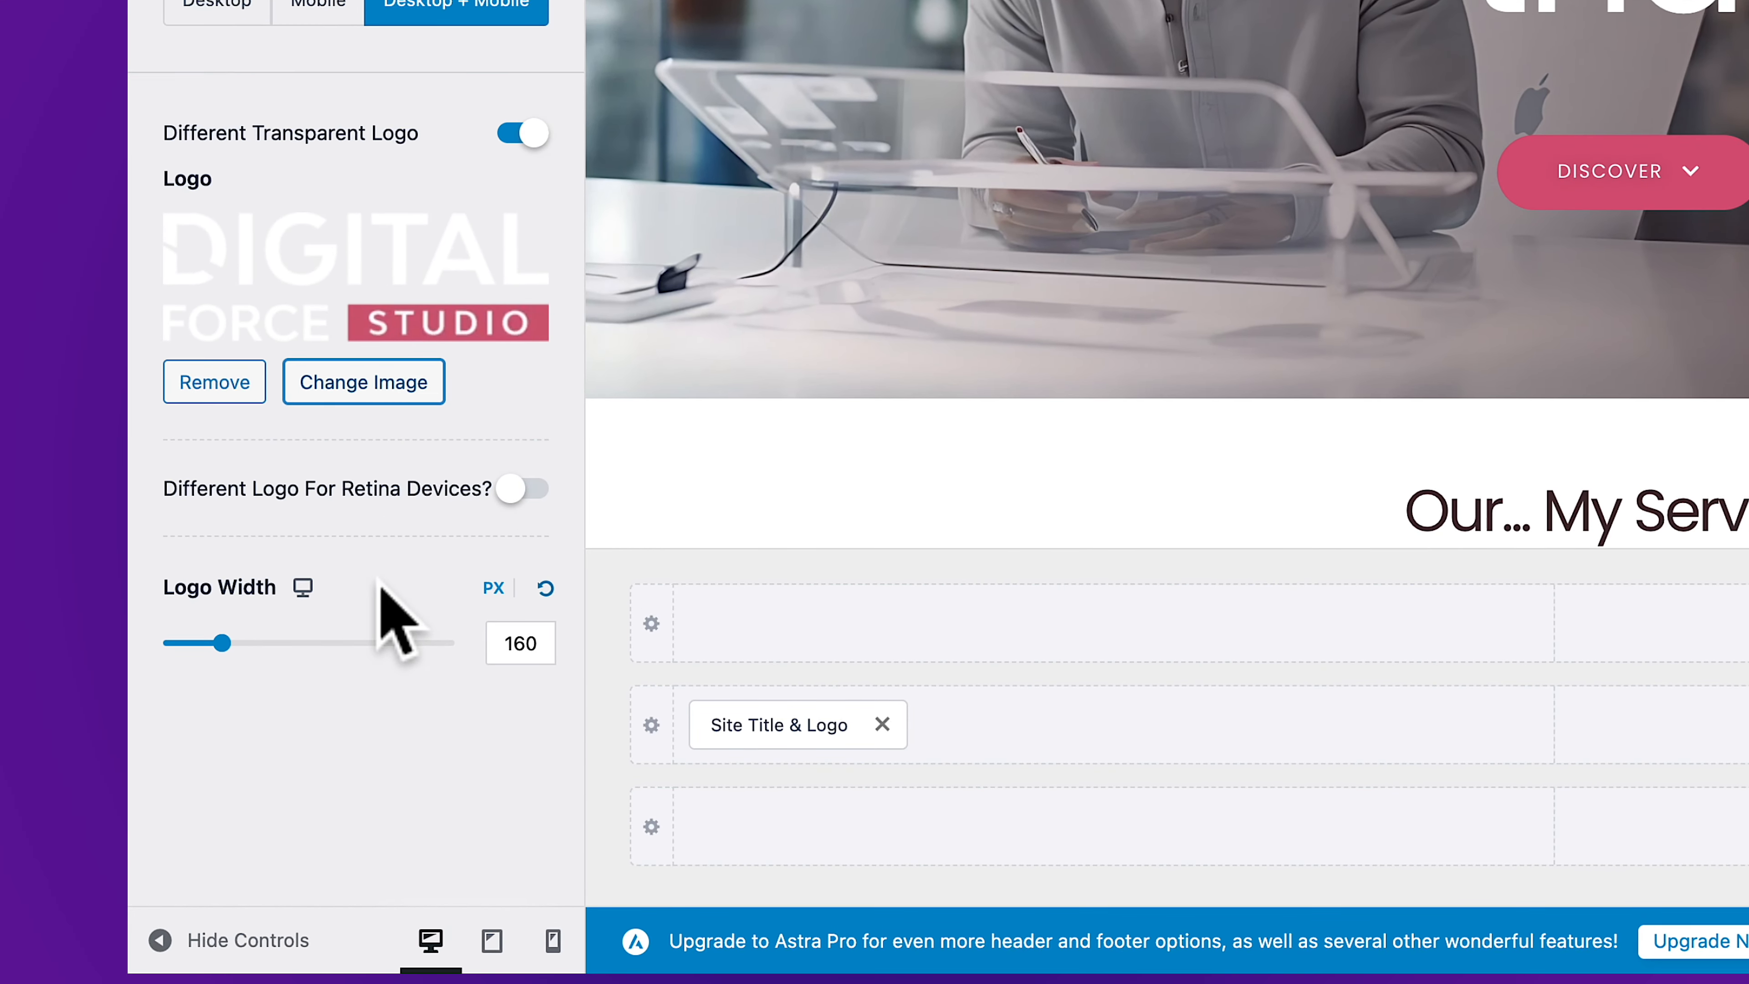
click(491, 940)
double_click(252, 755)
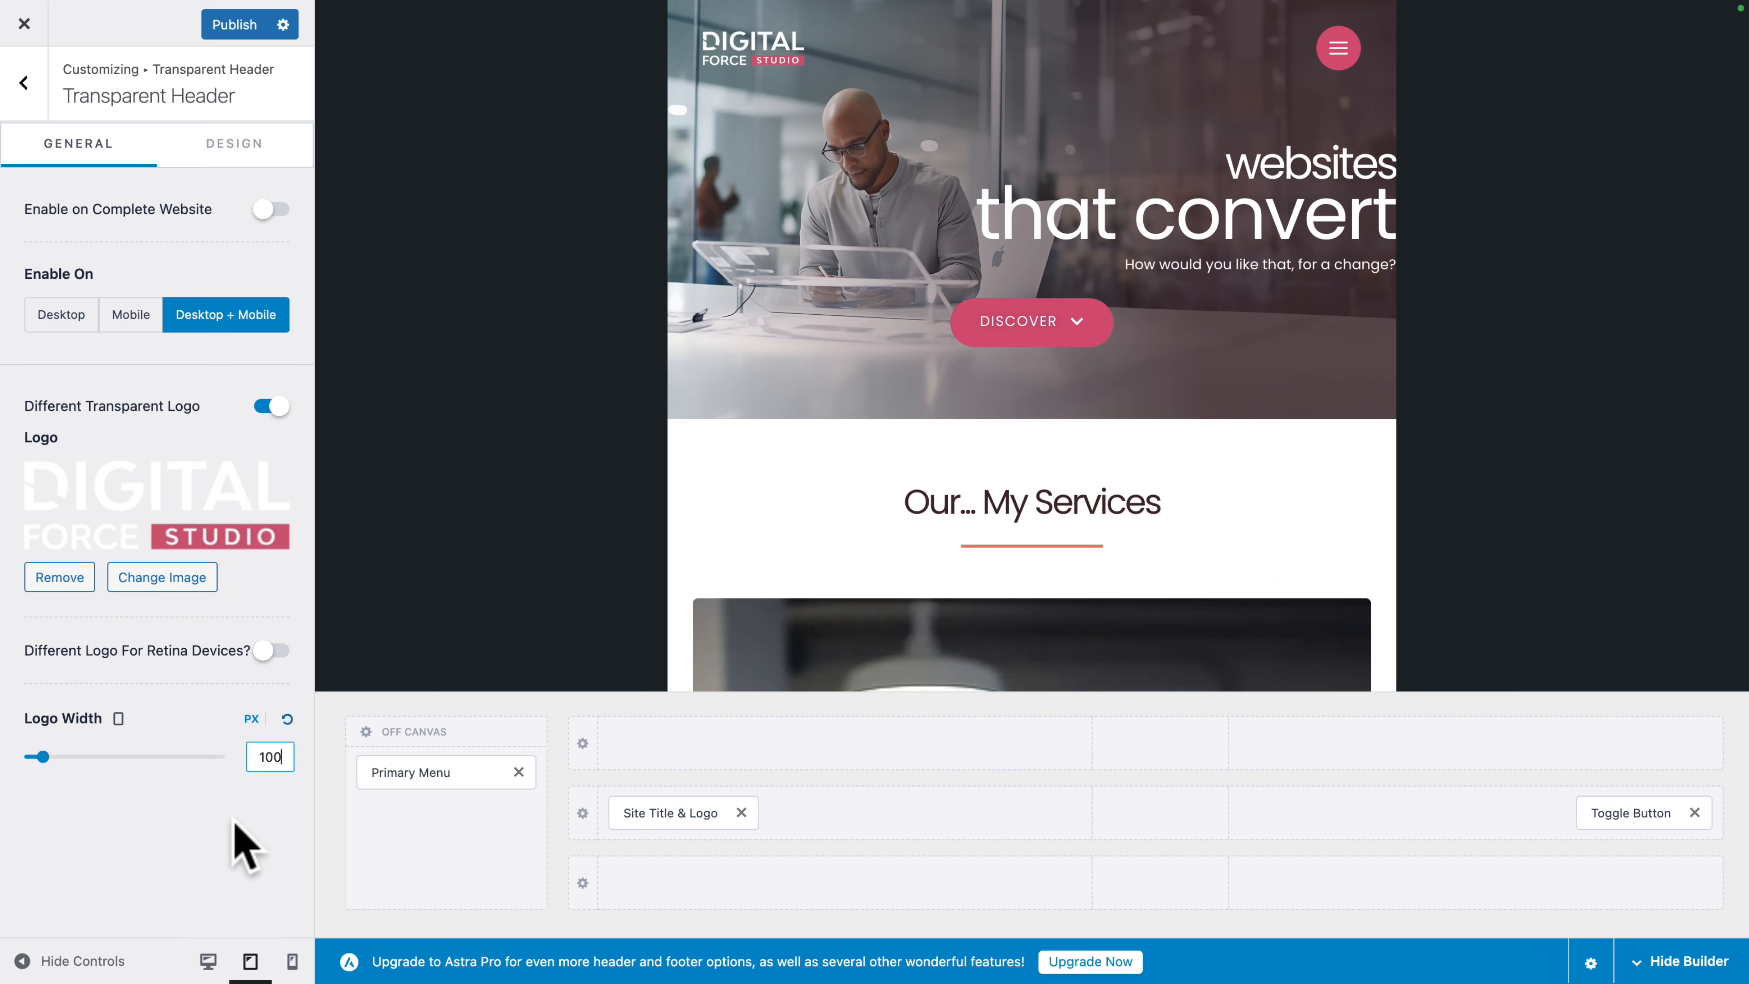
click(120, 720)
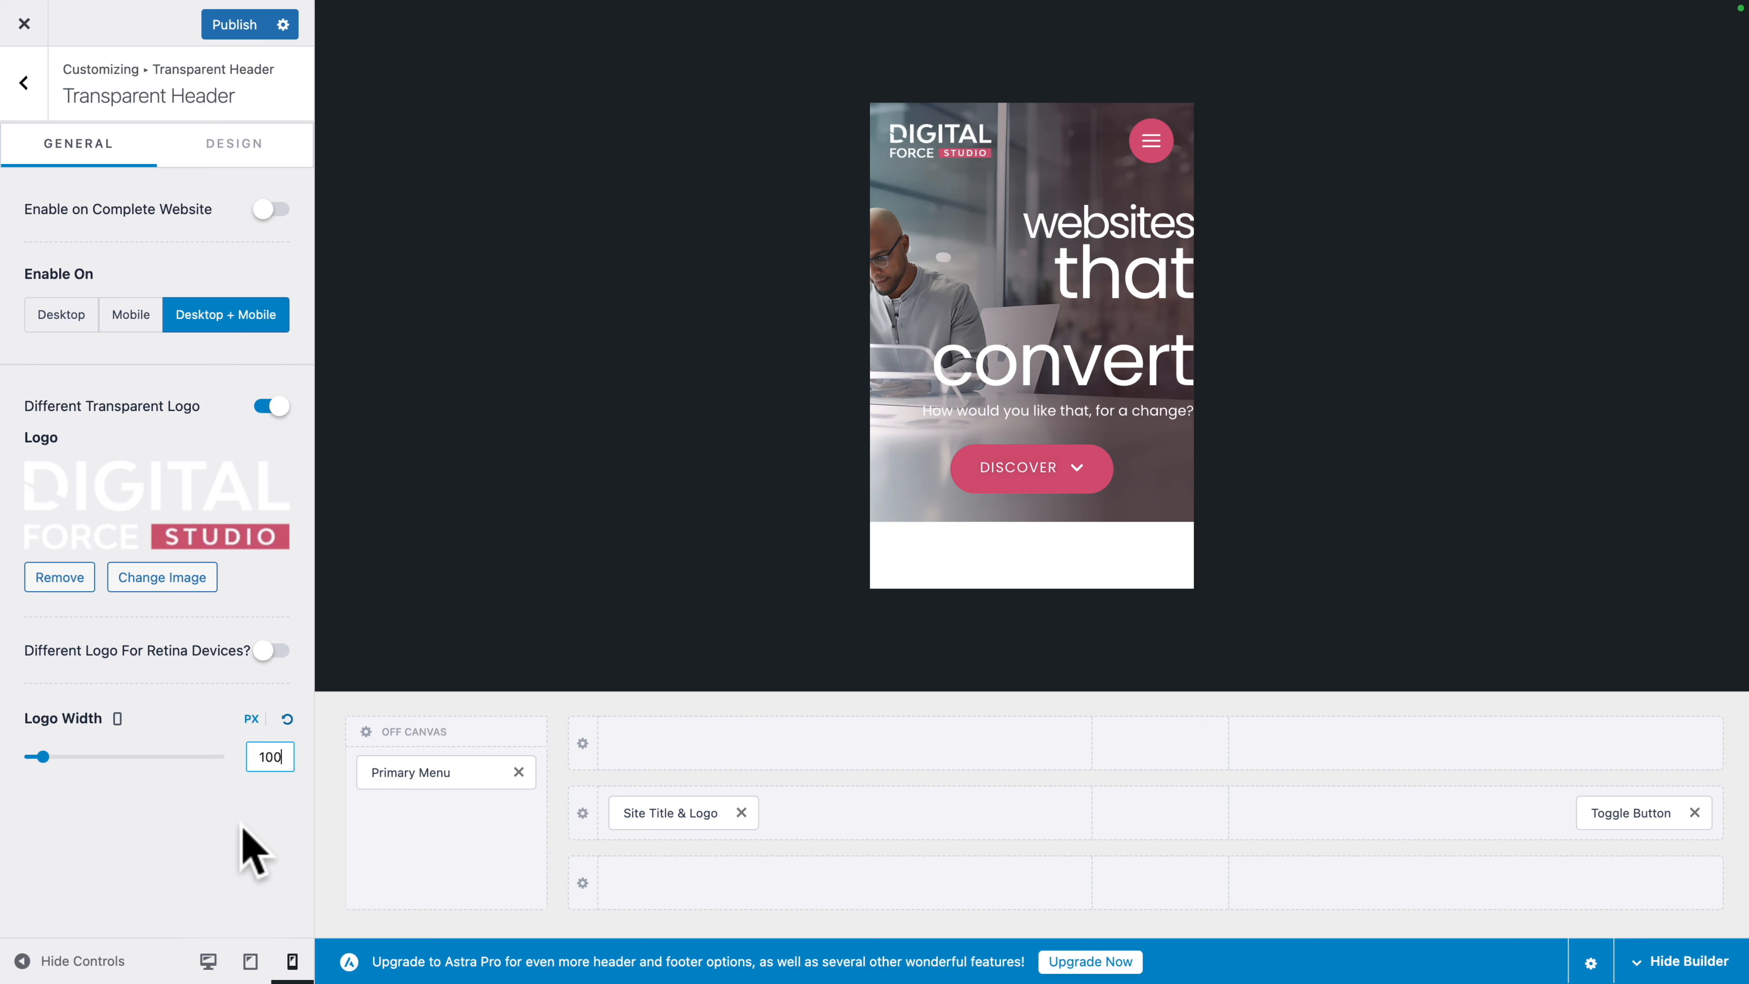
click(230, 26)
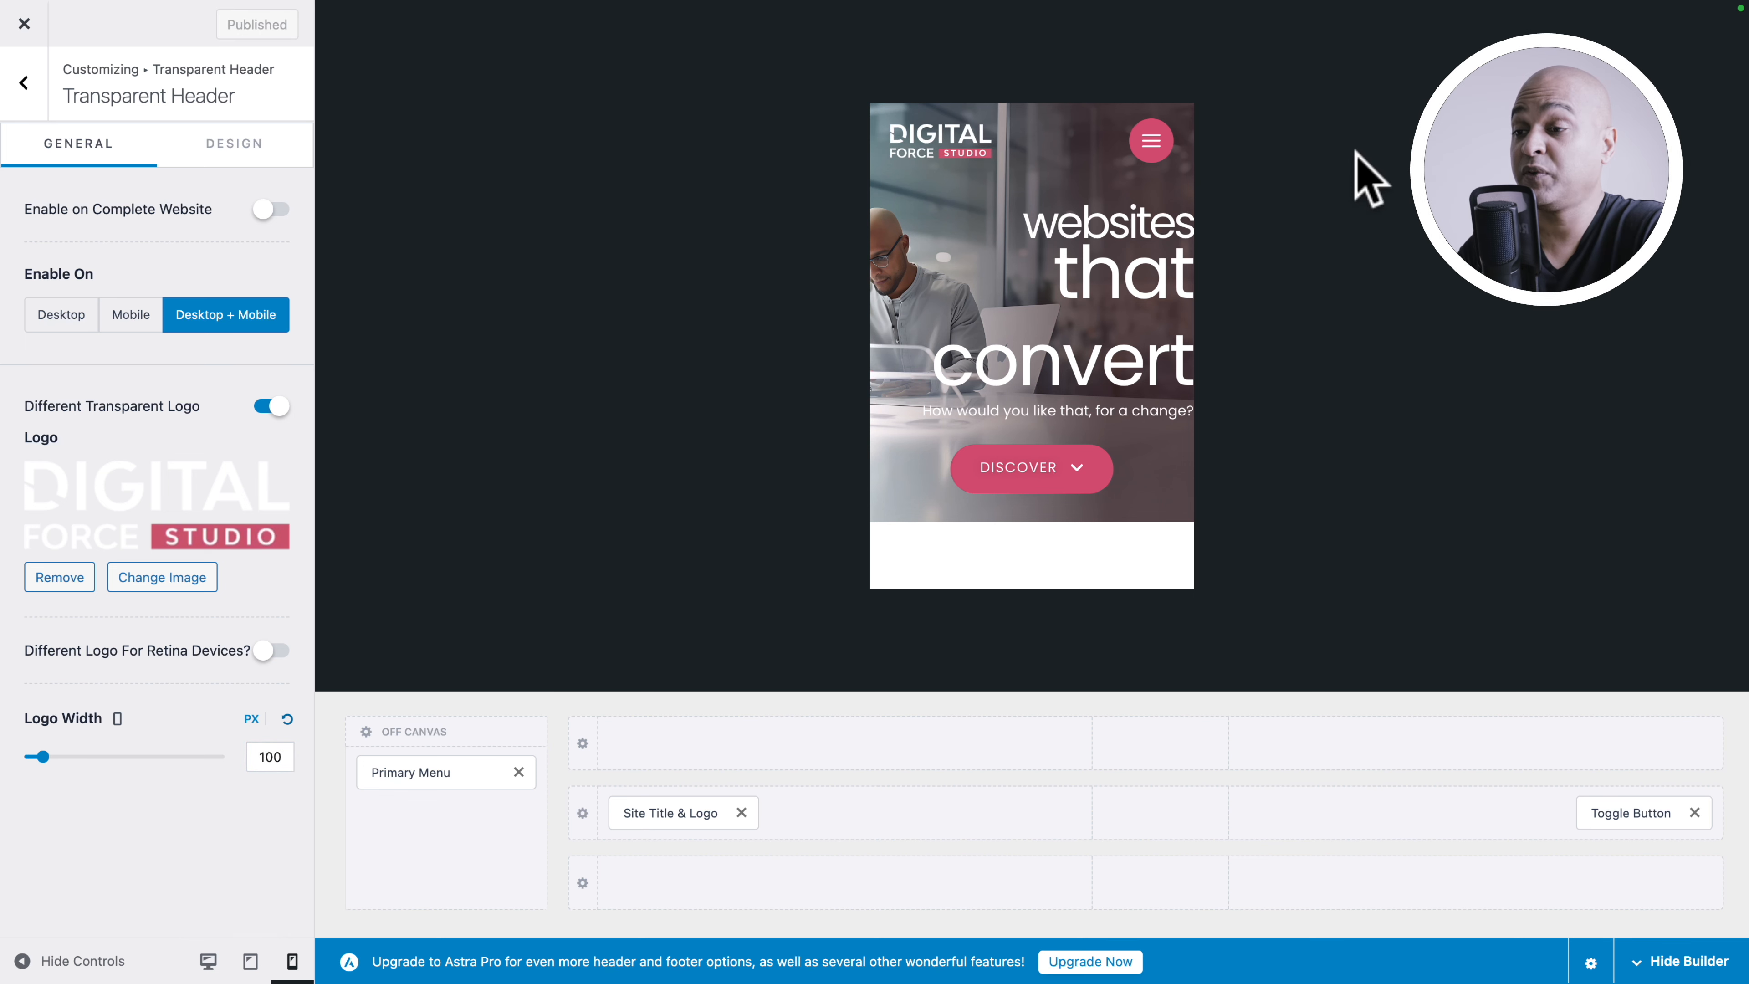
Step: On the Testimonials page, set the regular header's Site Title & Logo width to 100 px for tablet
scroll(1043, 303, down, 5)
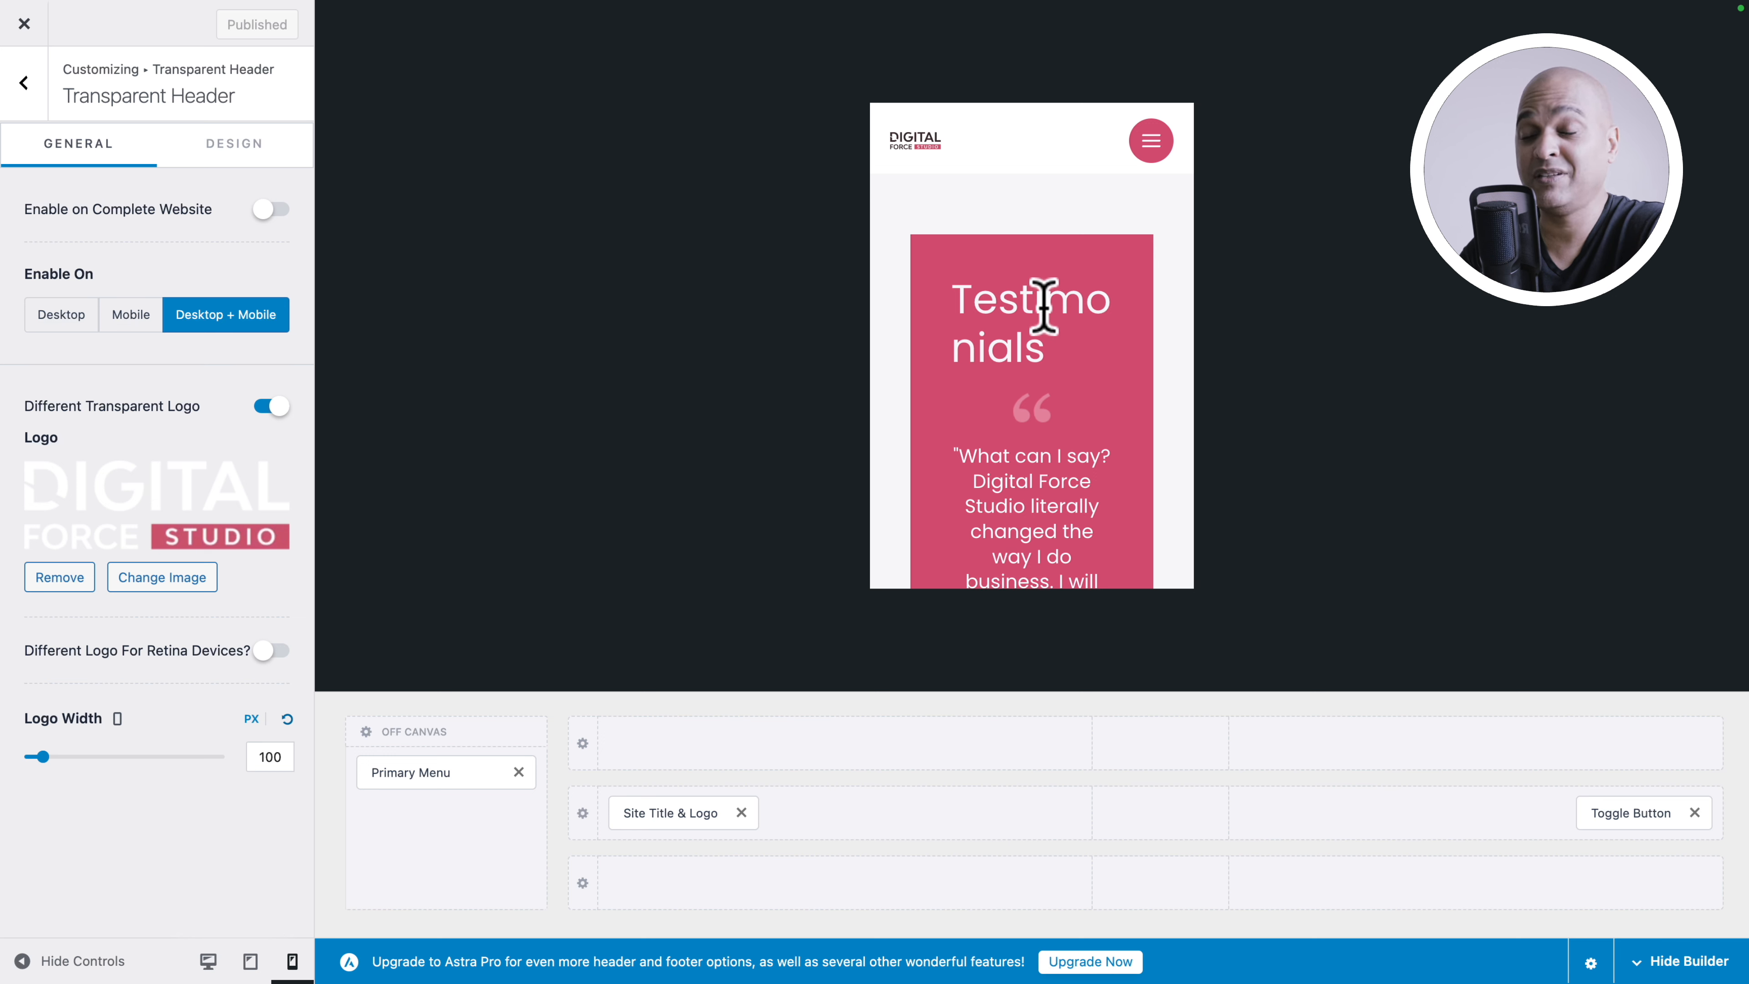
mouse_move(972, 173)
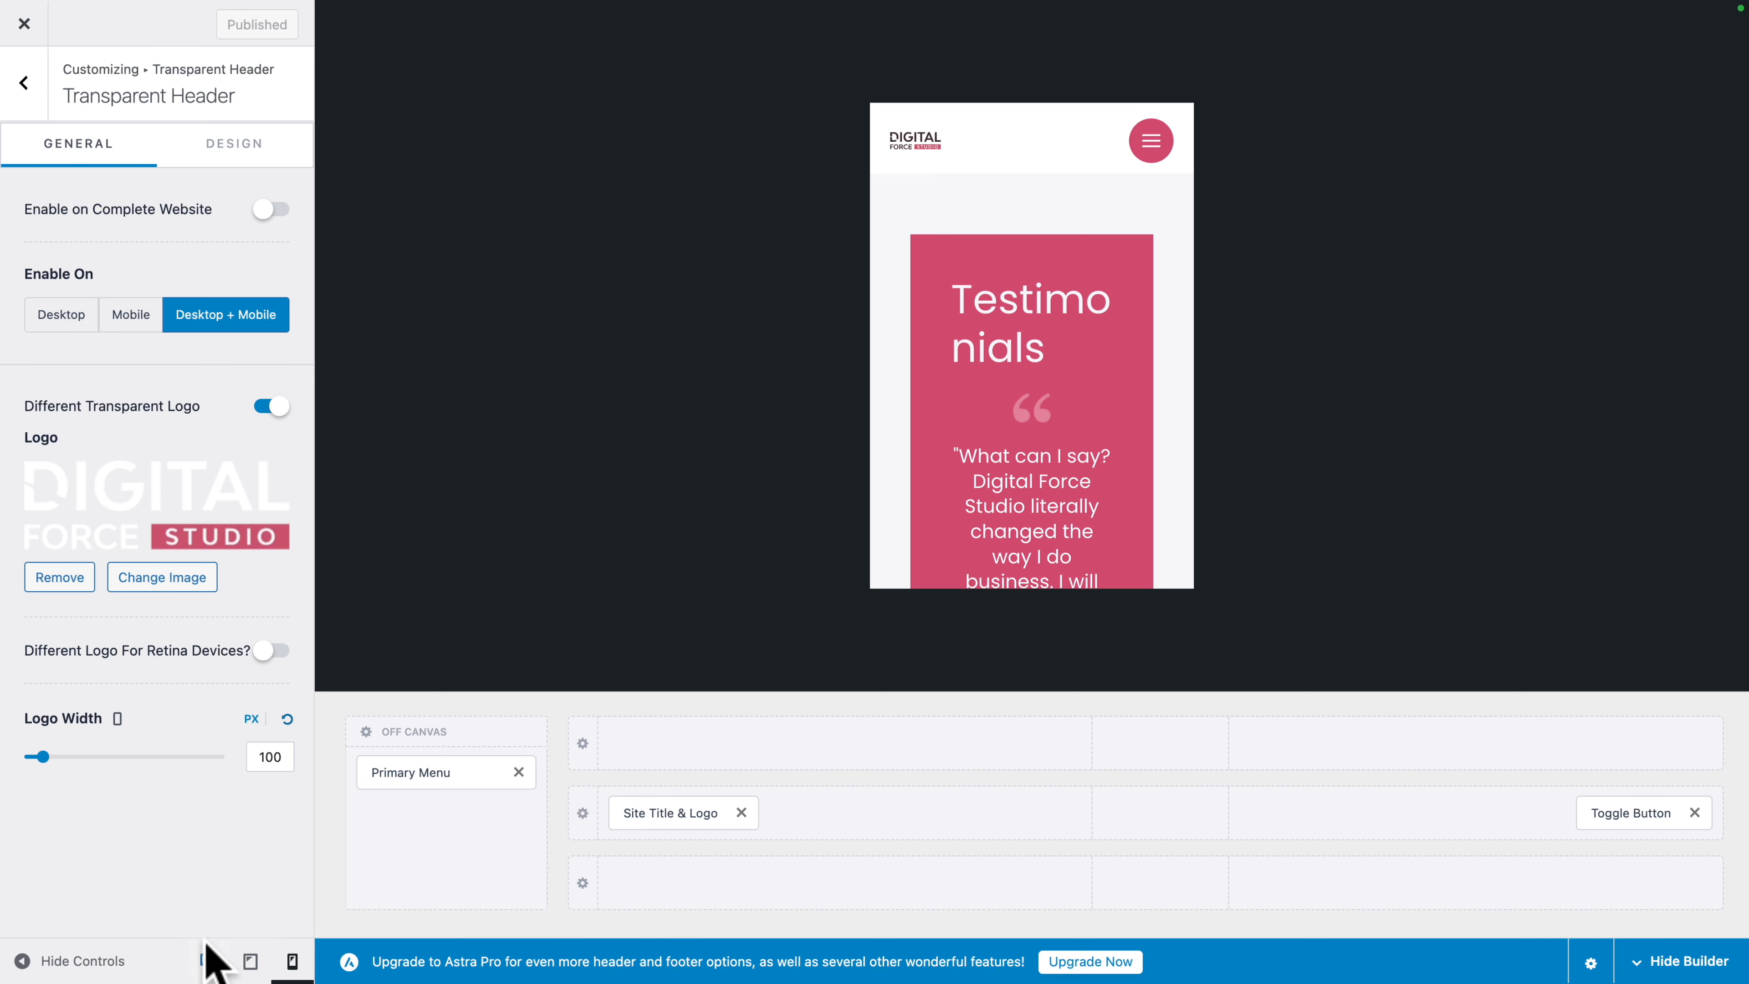
click(207, 960)
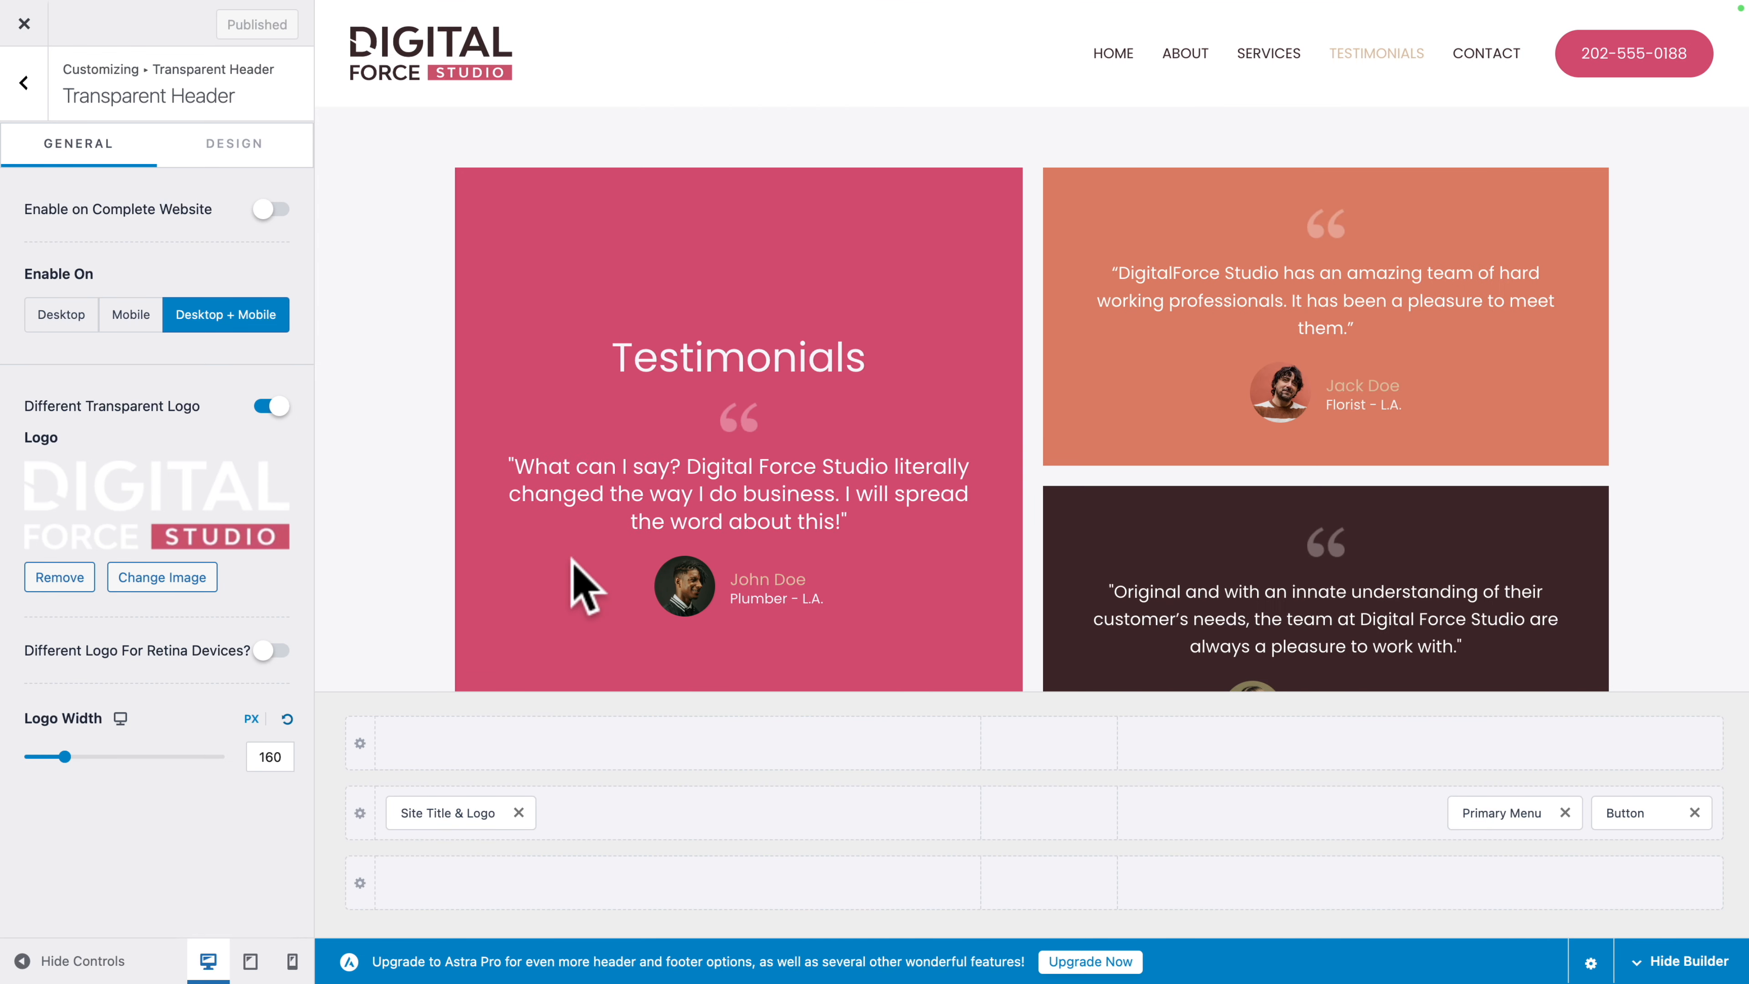
click(23, 83)
click(23, 82)
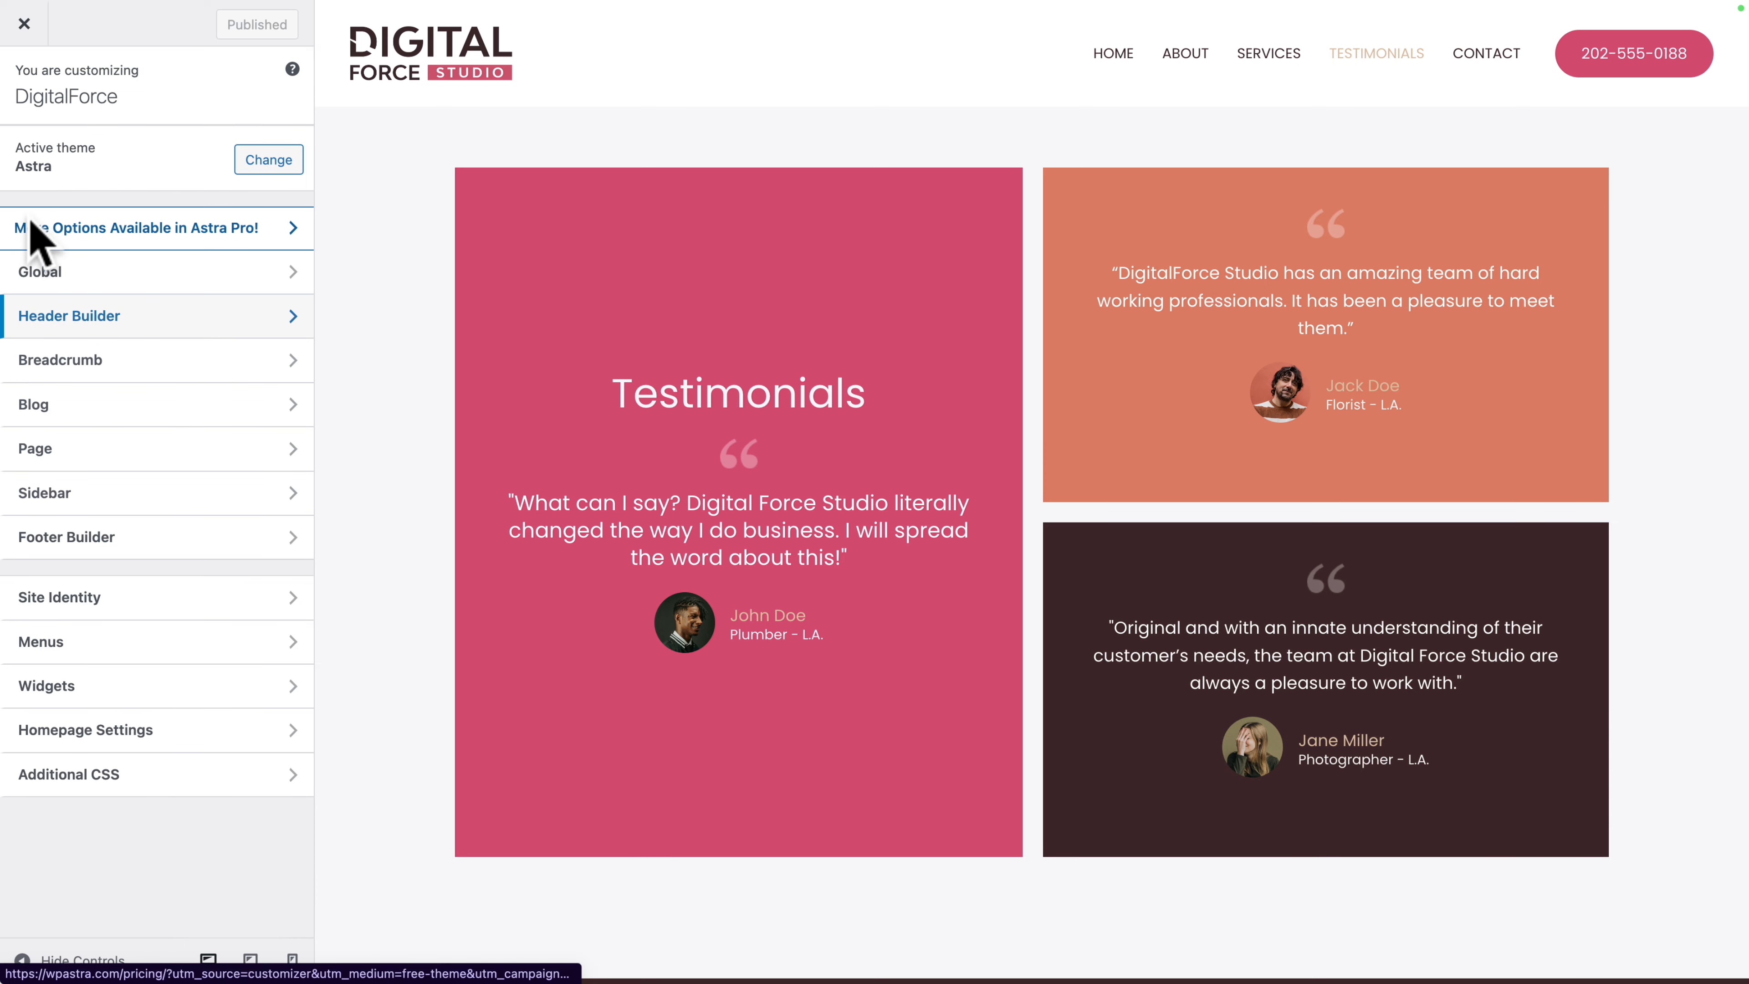
click(69, 315)
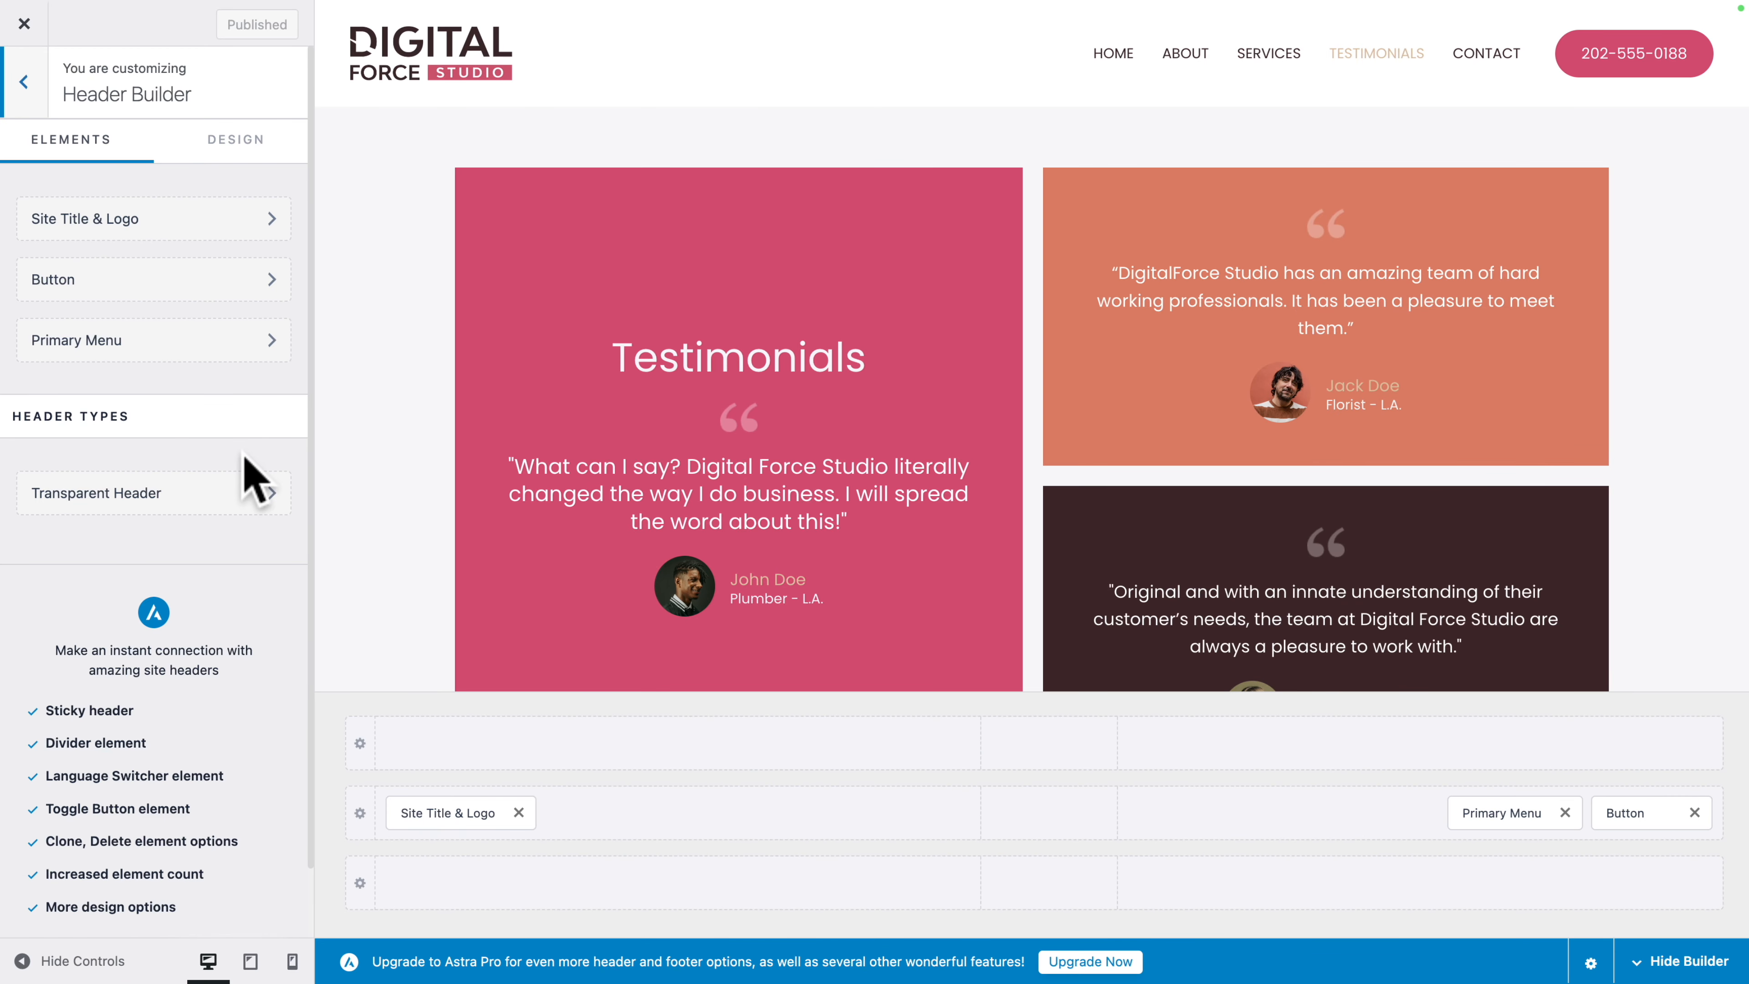
click(110, 221)
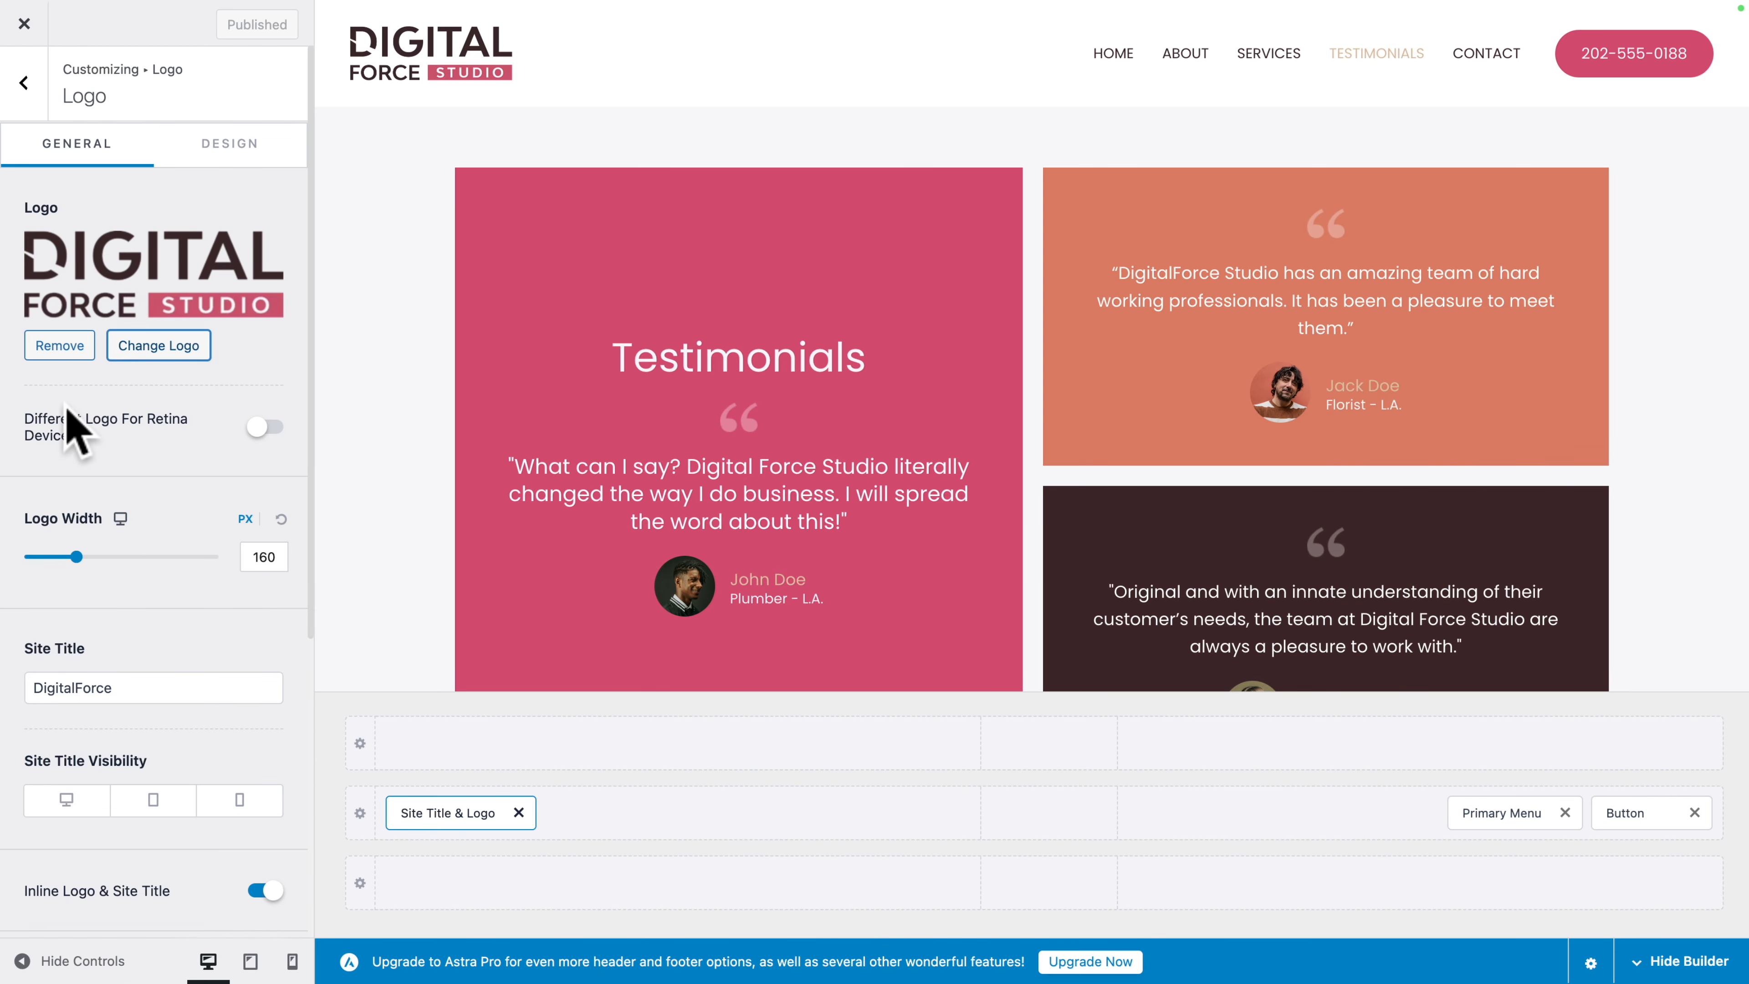
click(121, 518)
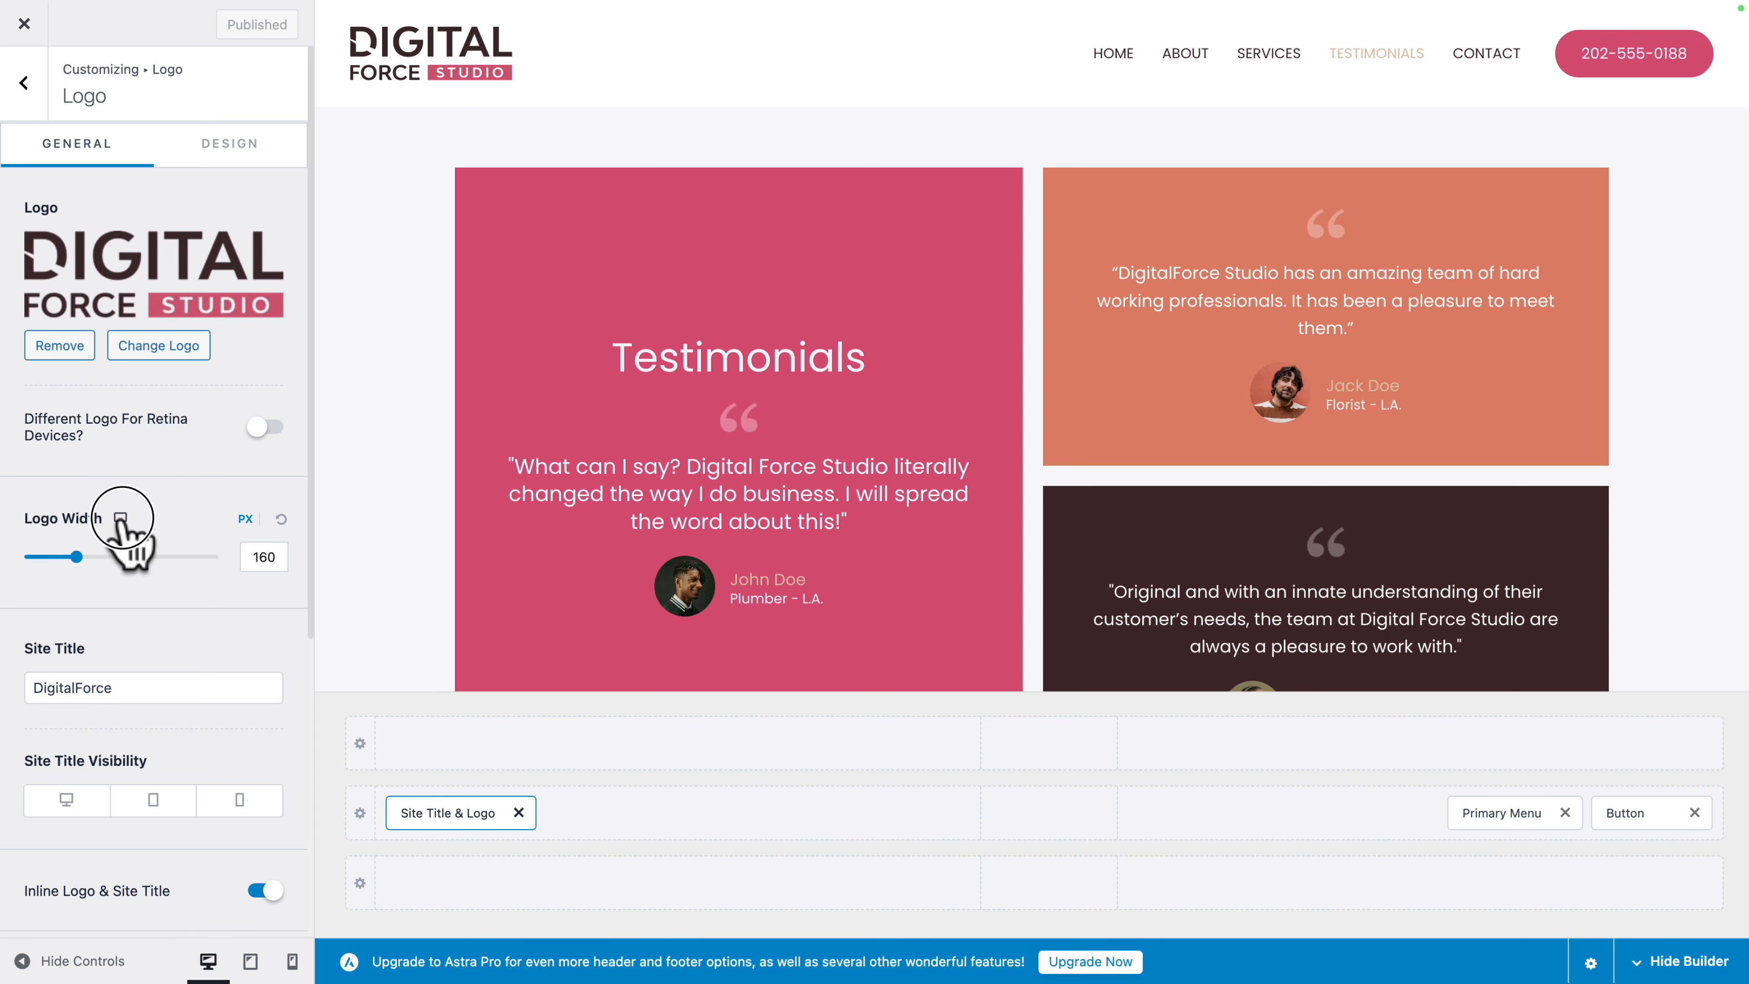
click(246, 633)
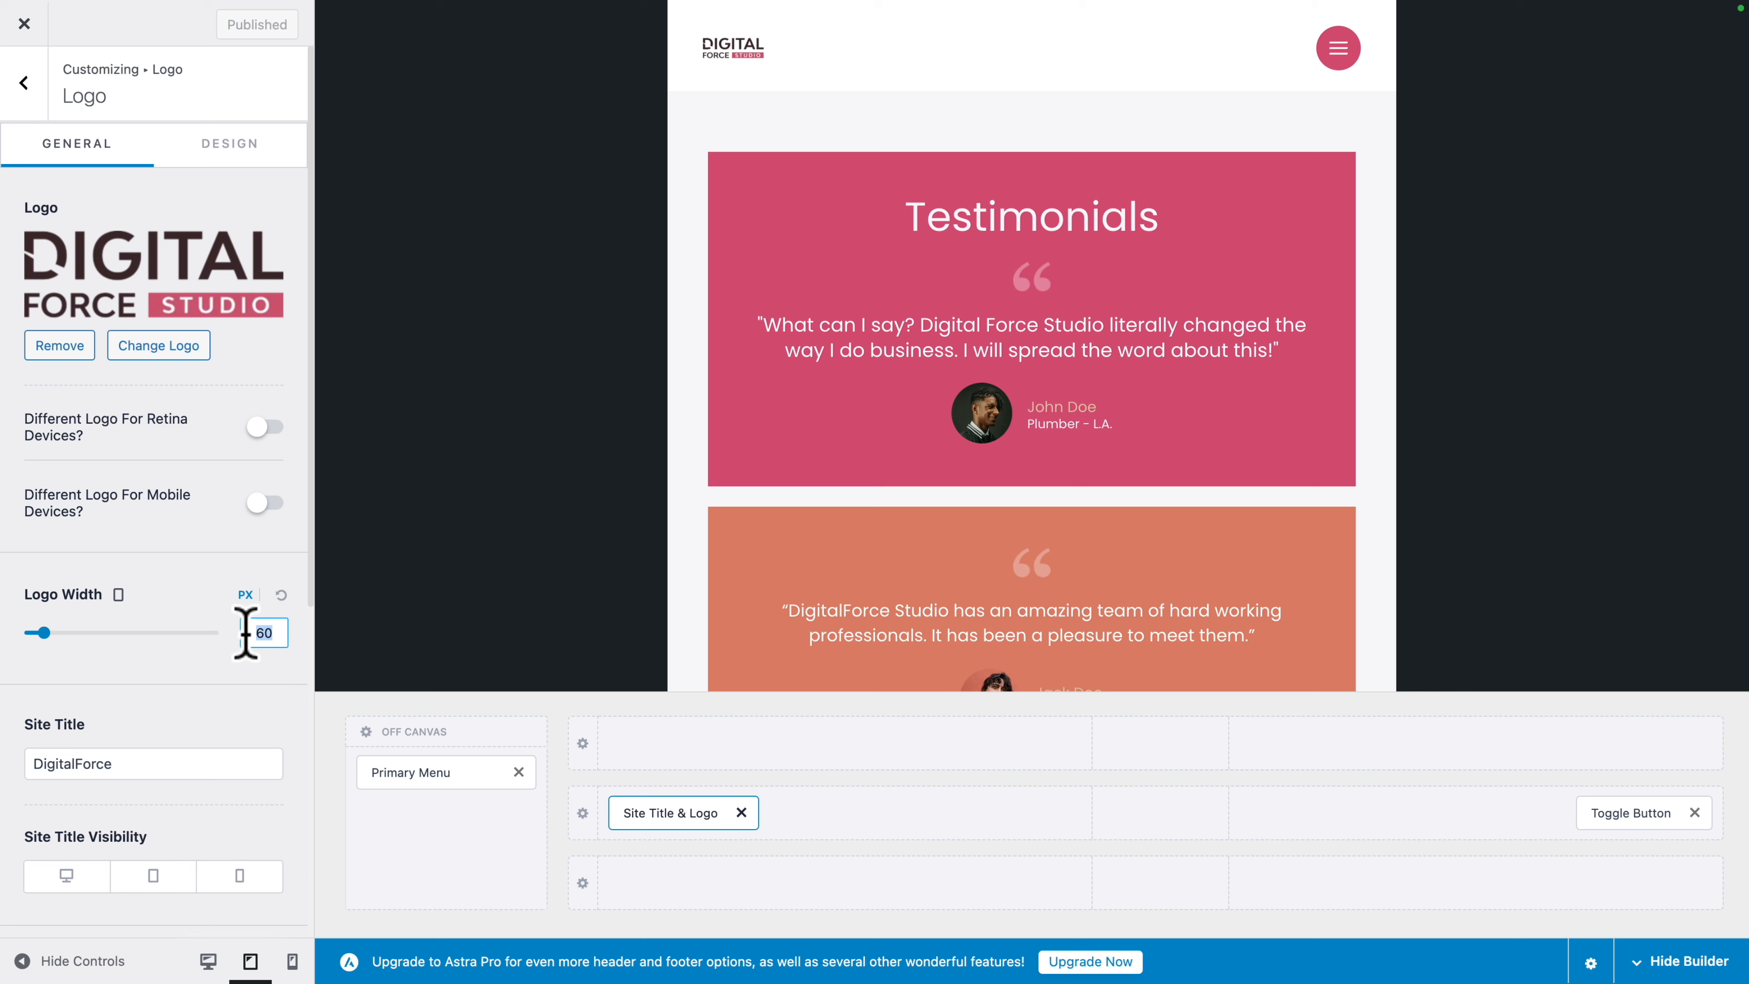
text(100)
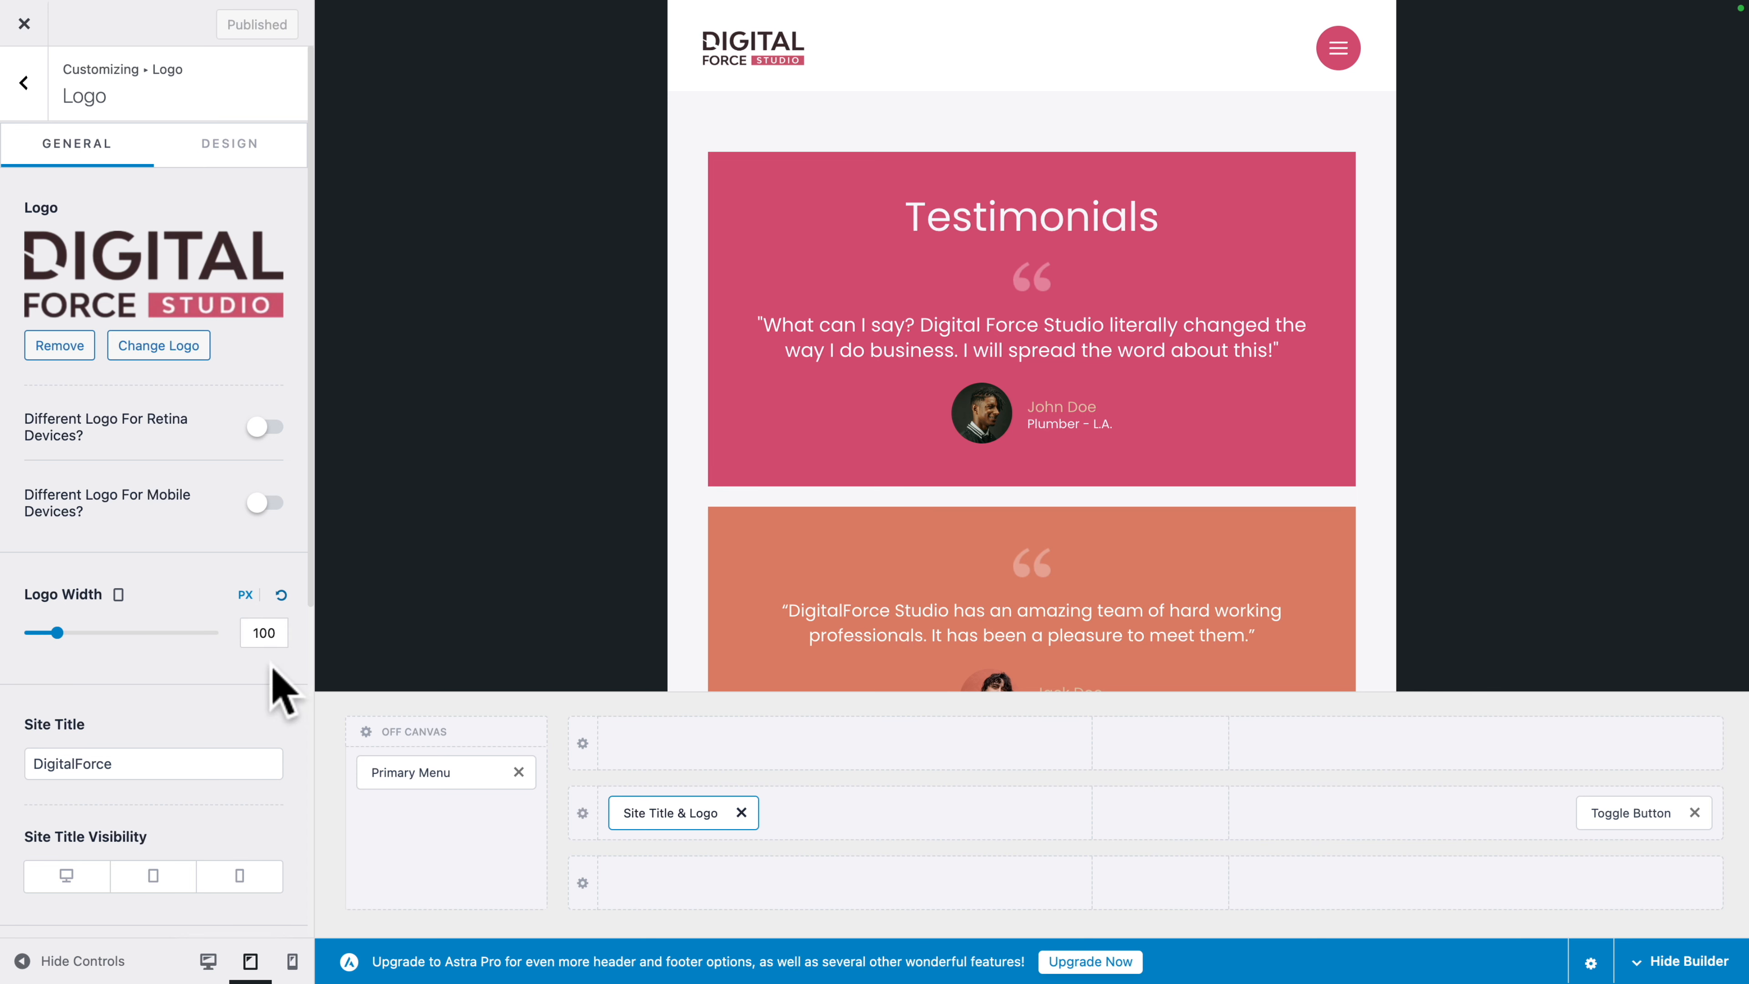
Step: Set the regular header logo's width to 100 px for mobile
click(118, 593)
double_click(264, 632)
text(100)
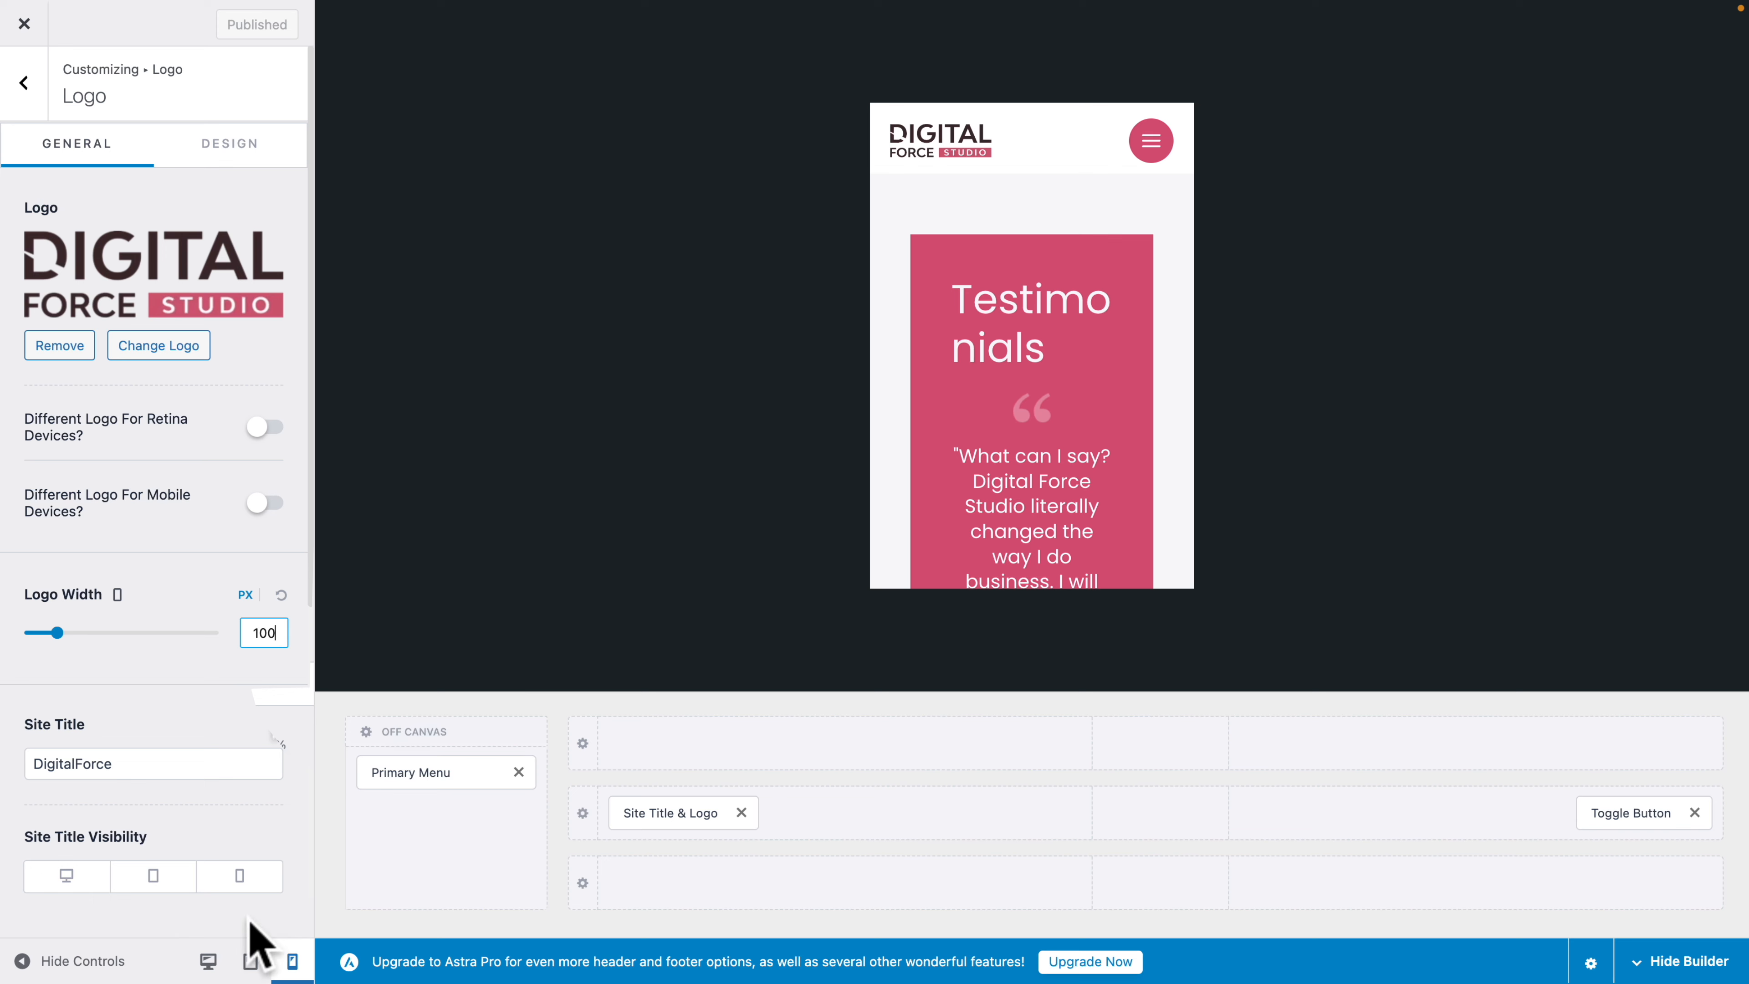
Step: Examine the Testimonials page's footer layout in the desktop, tablet and mobile previews
click(206, 963)
scroll(633, 451, down, 5)
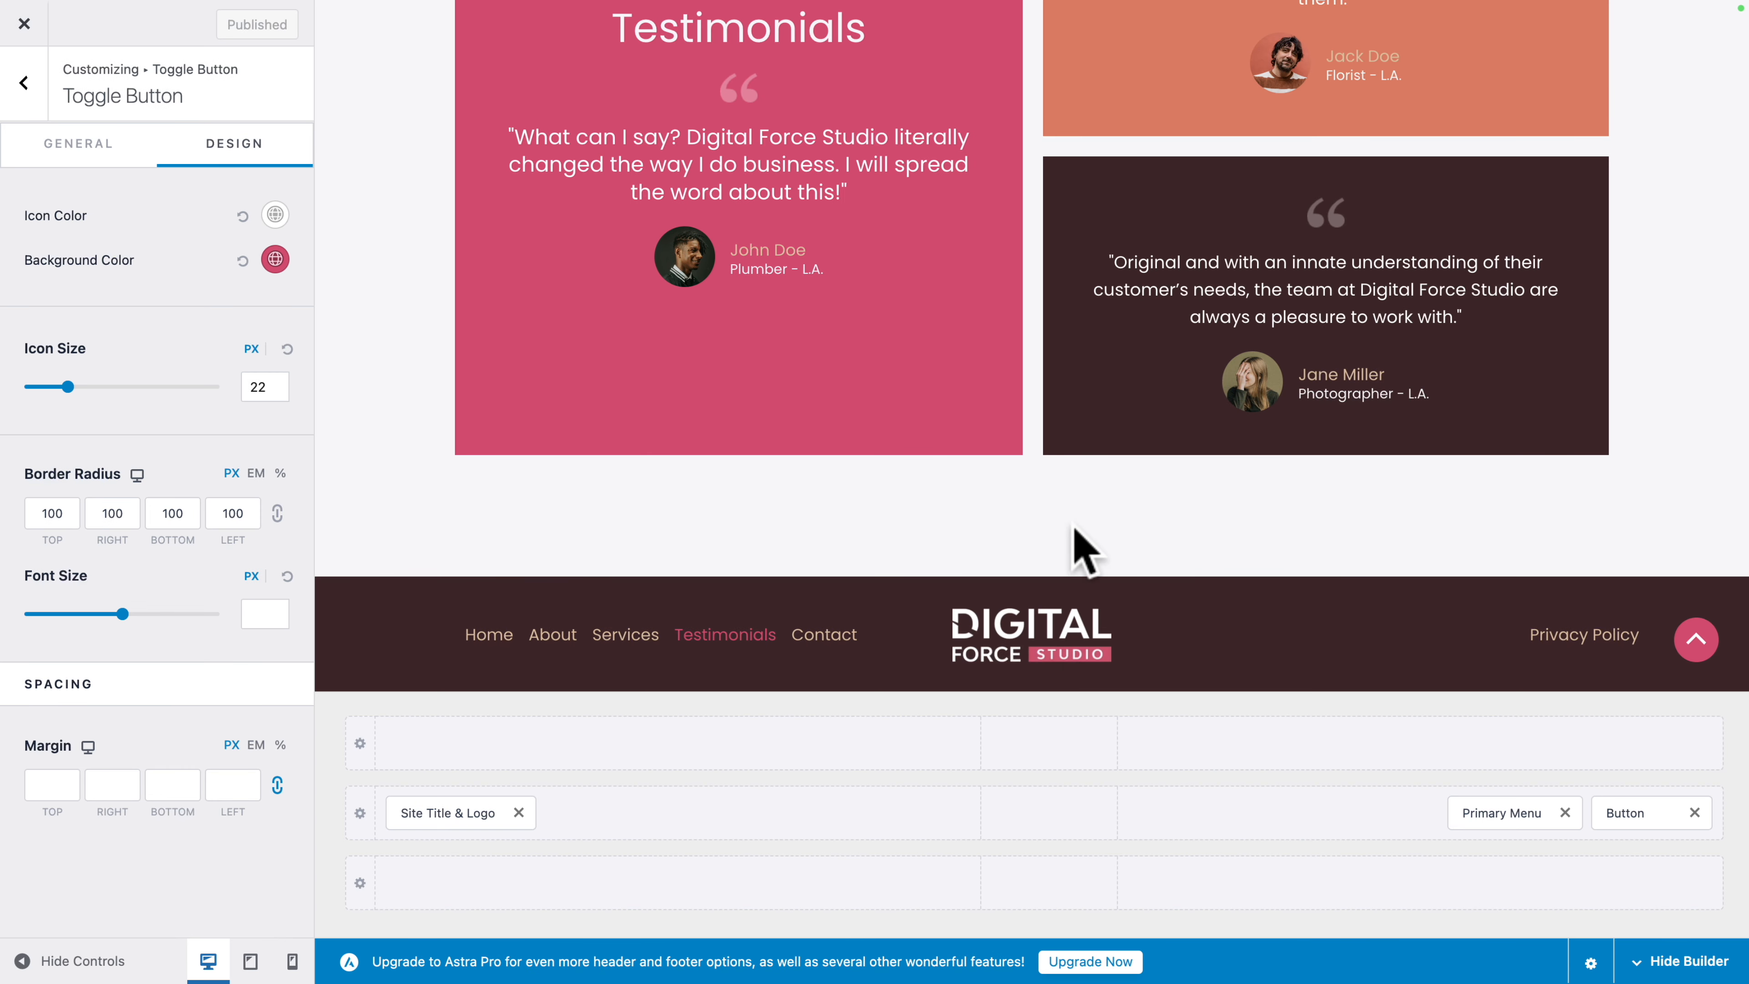
click(248, 959)
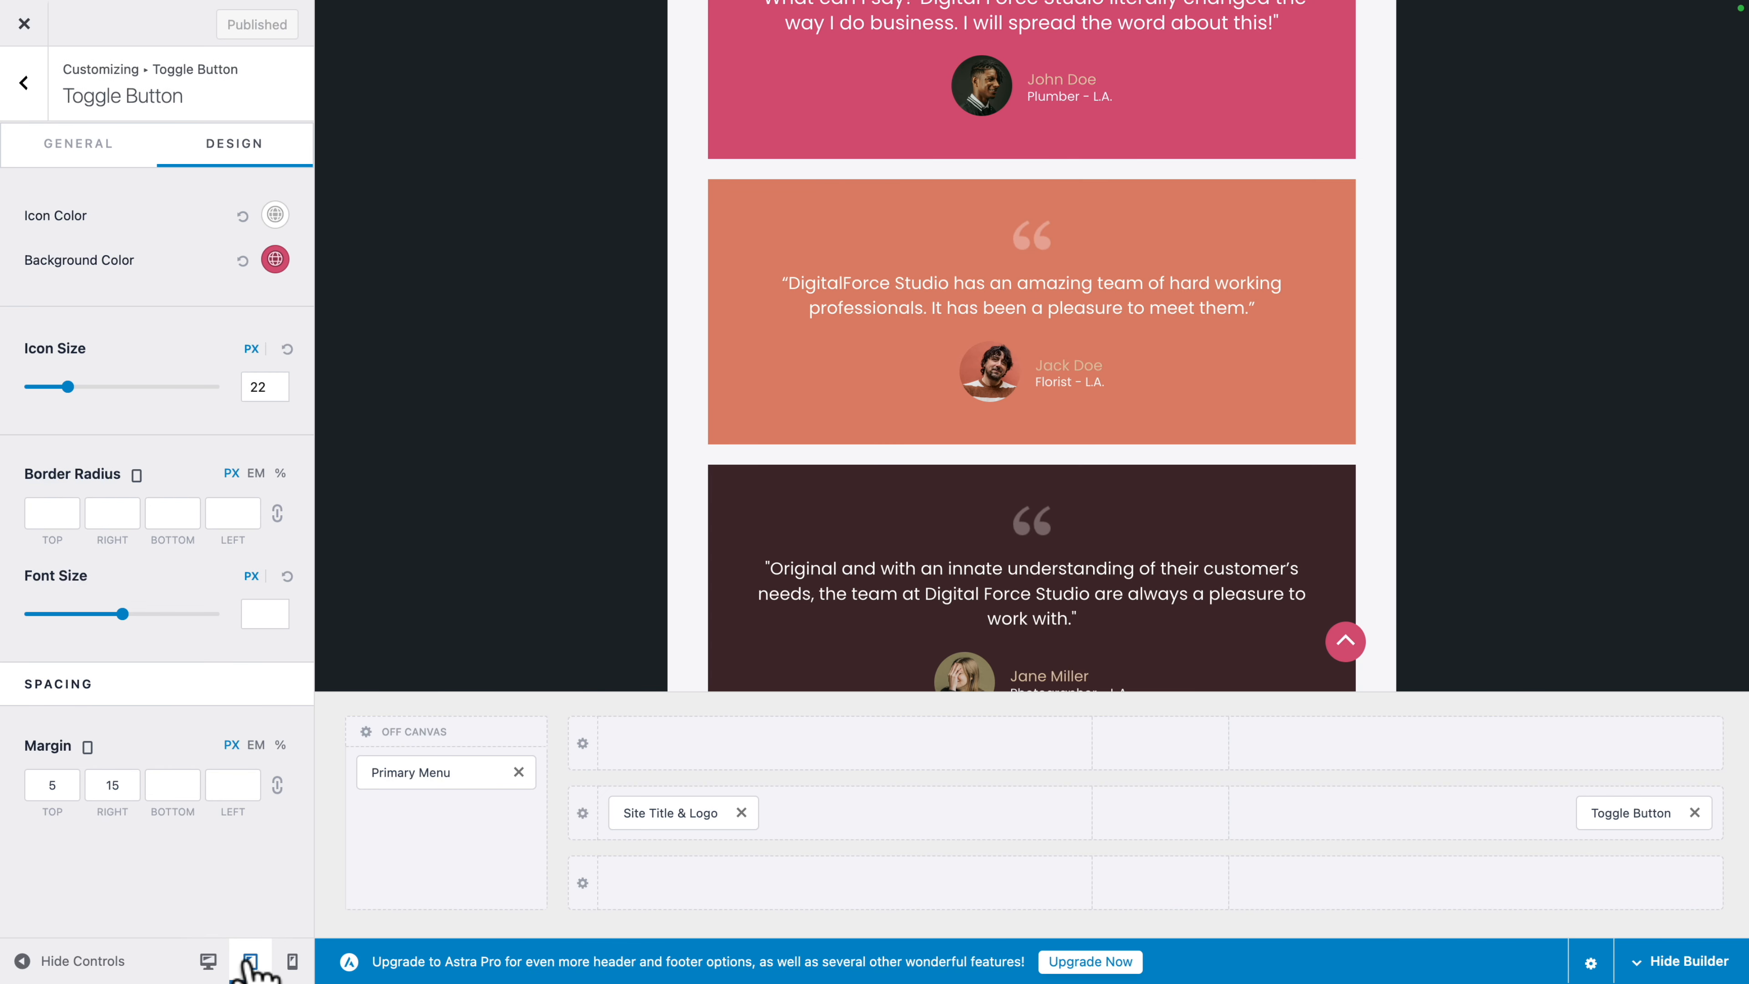
scroll(802, 483, down, 5)
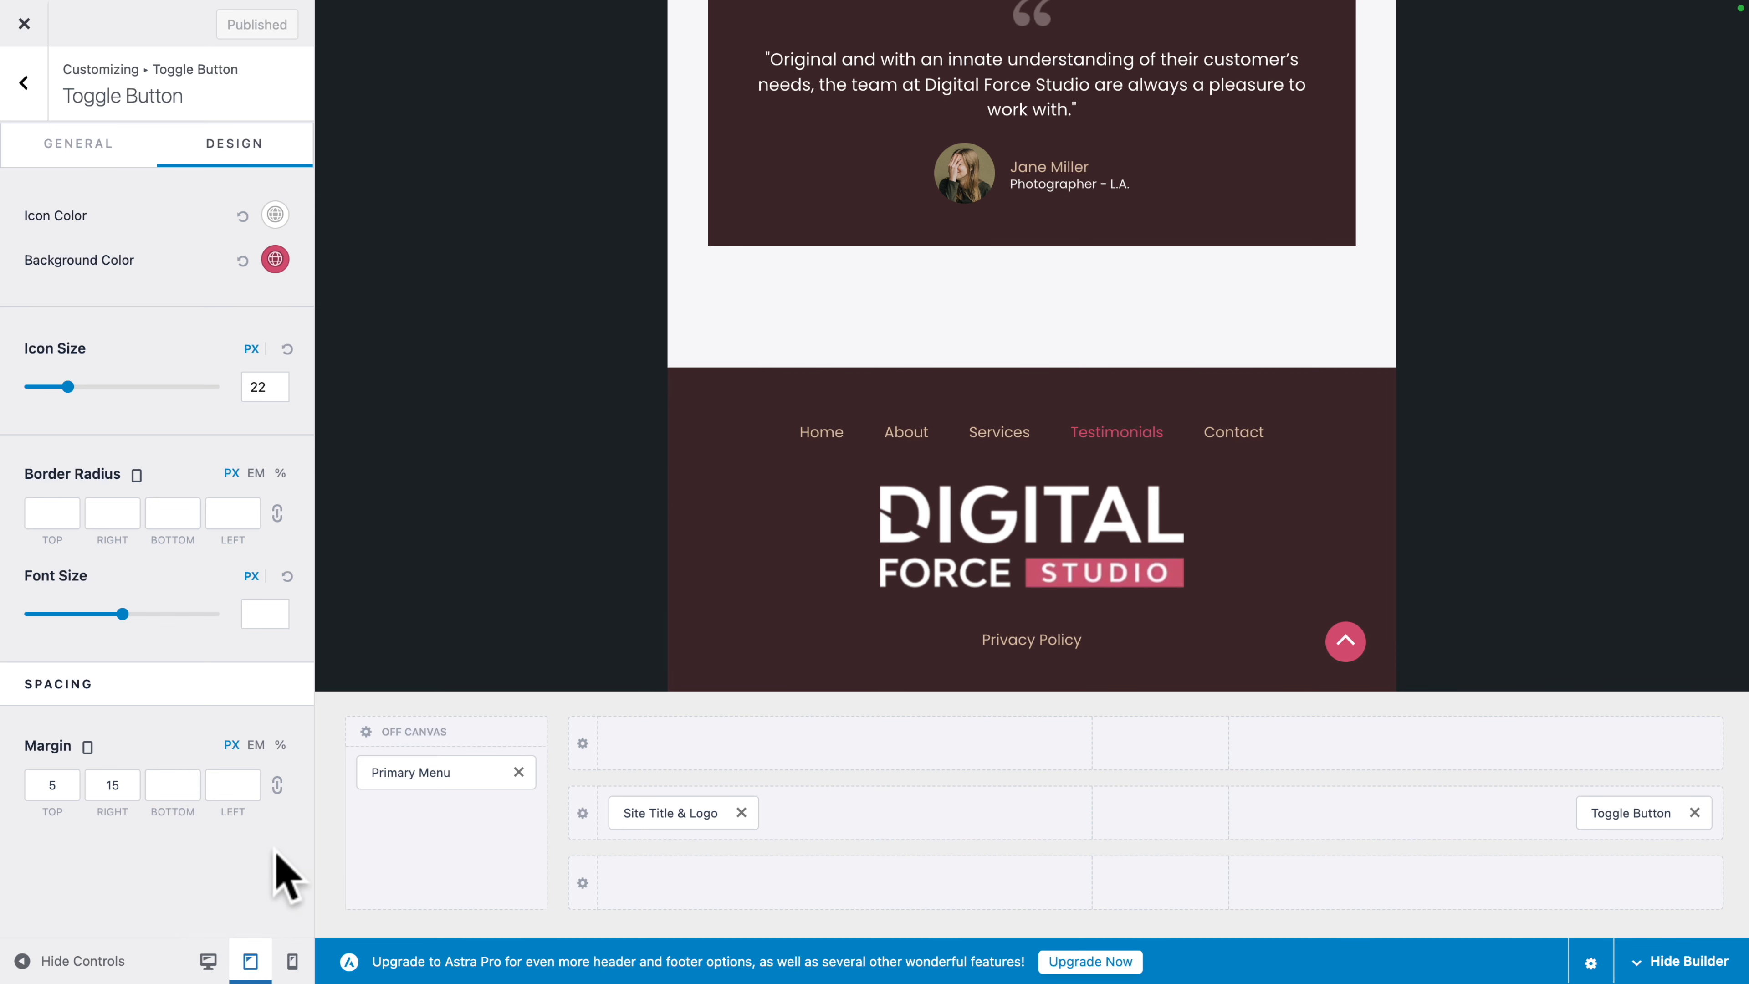
click(292, 961)
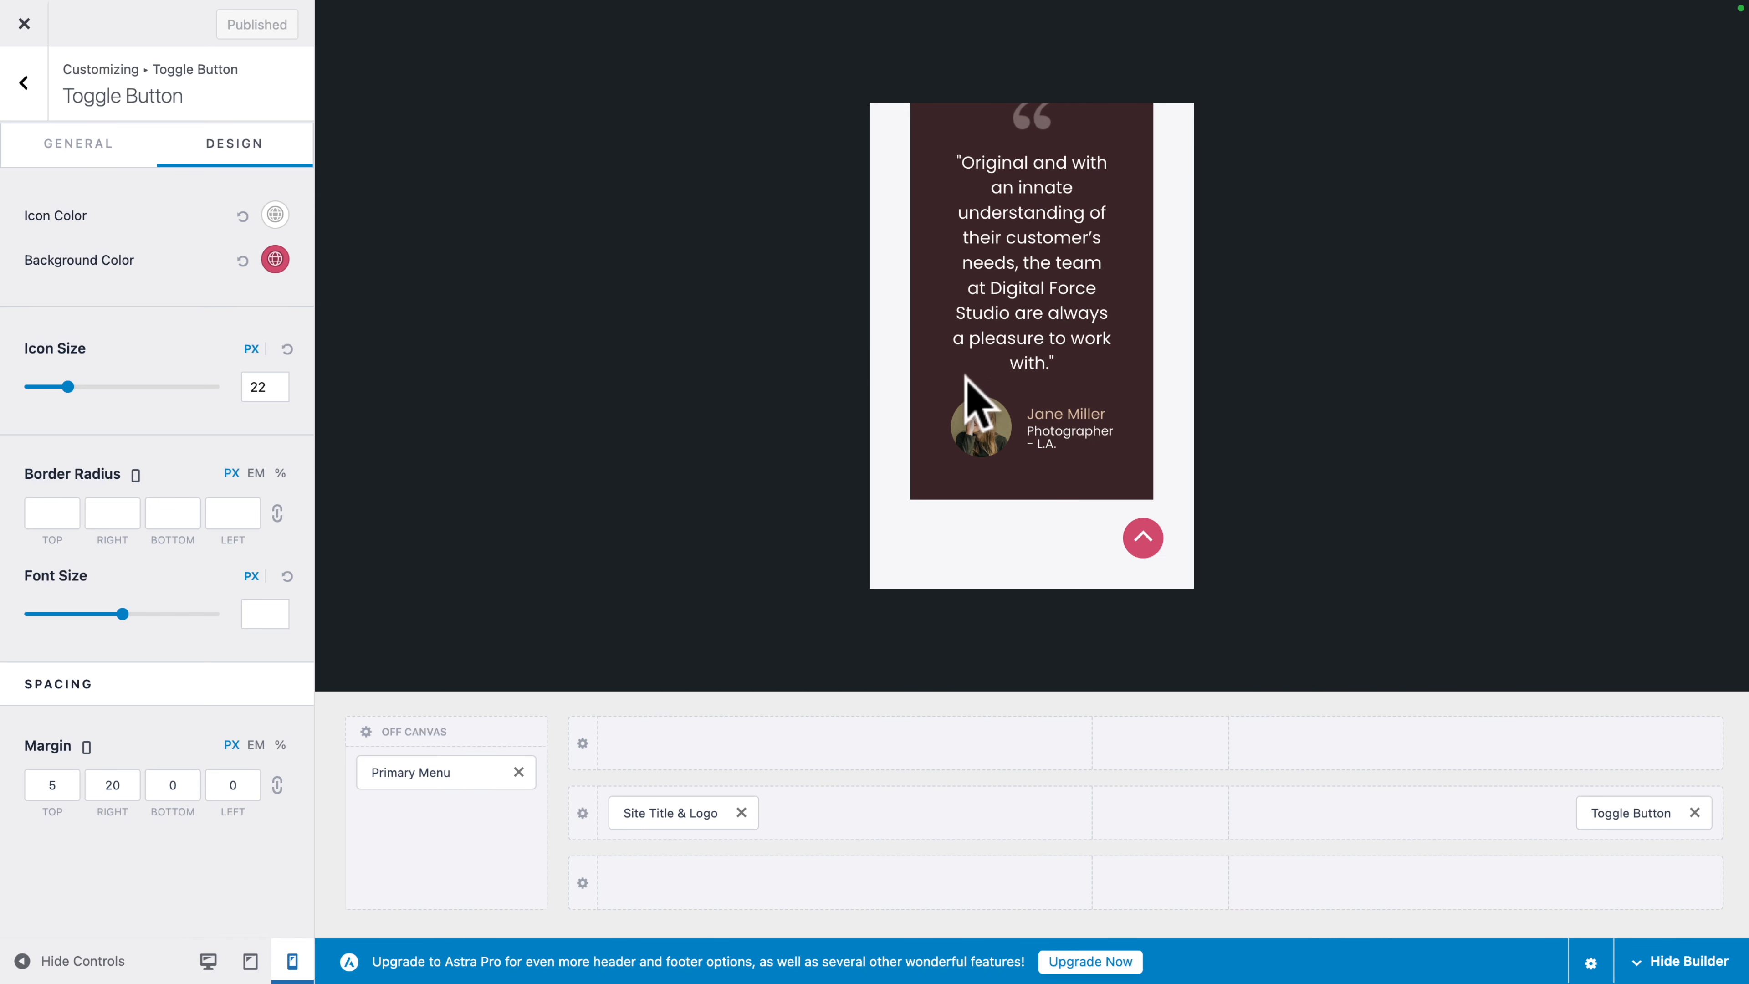
scroll(964, 393, down, 5)
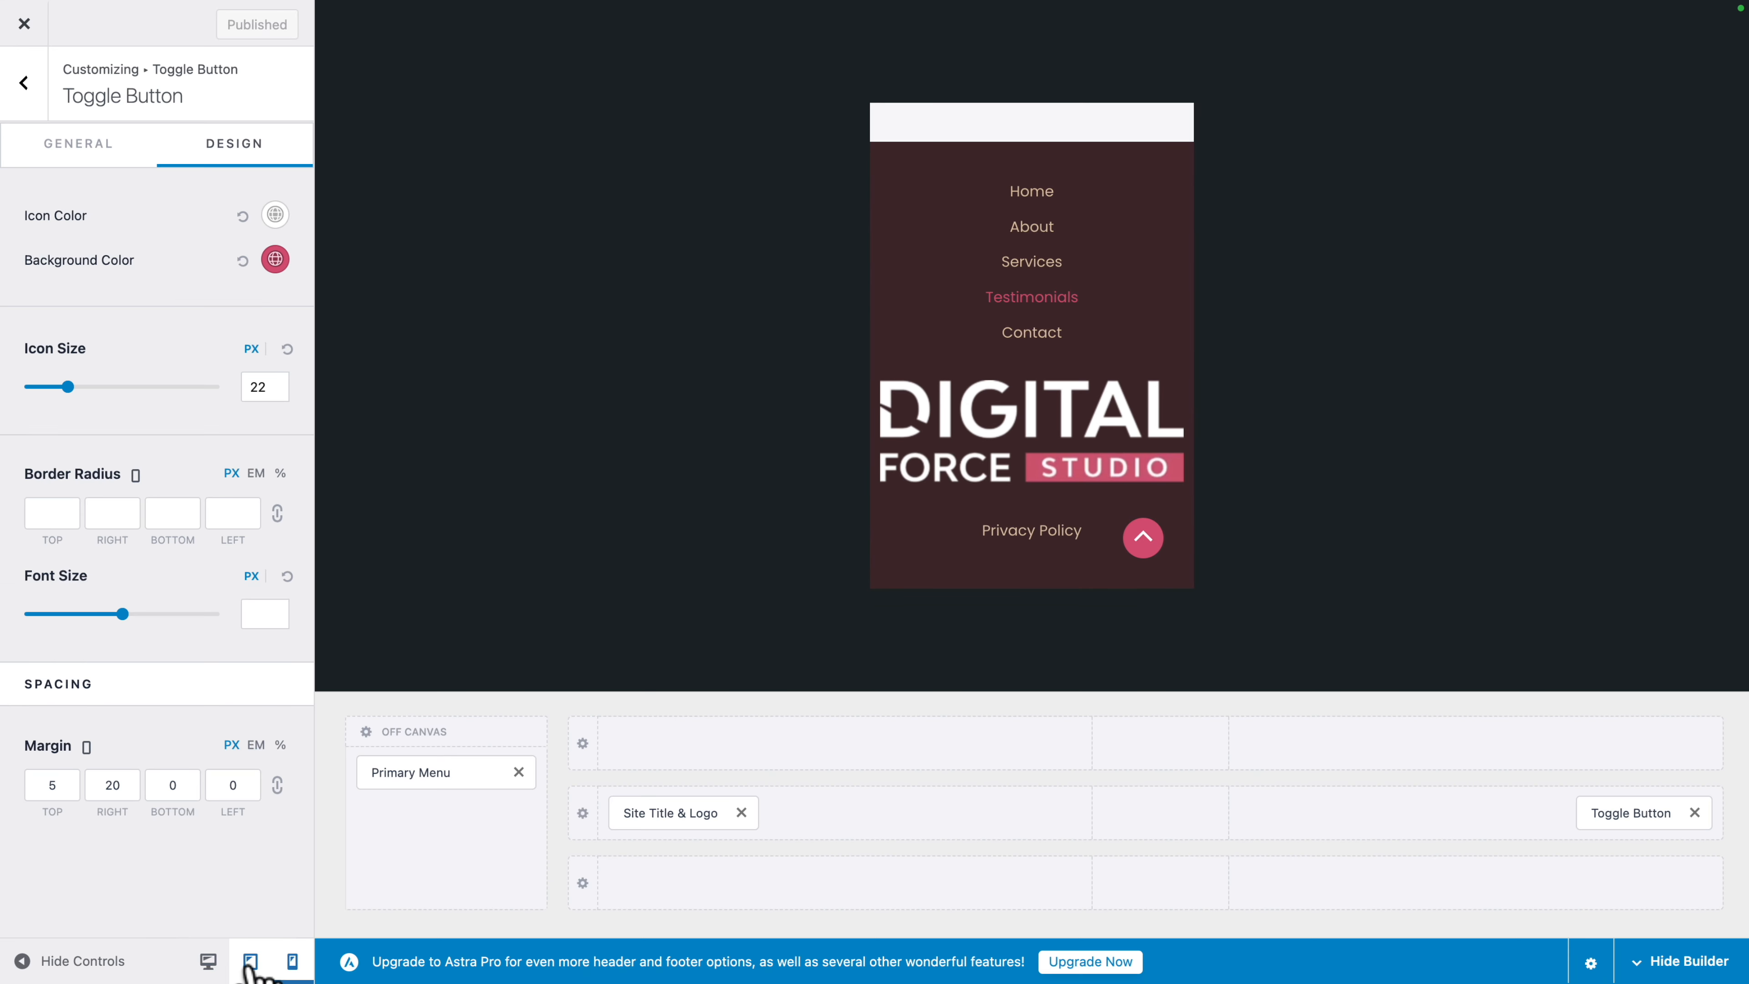
Step: Set the Primary Footer's right and left padding to 40 px for tablet
click(250, 961)
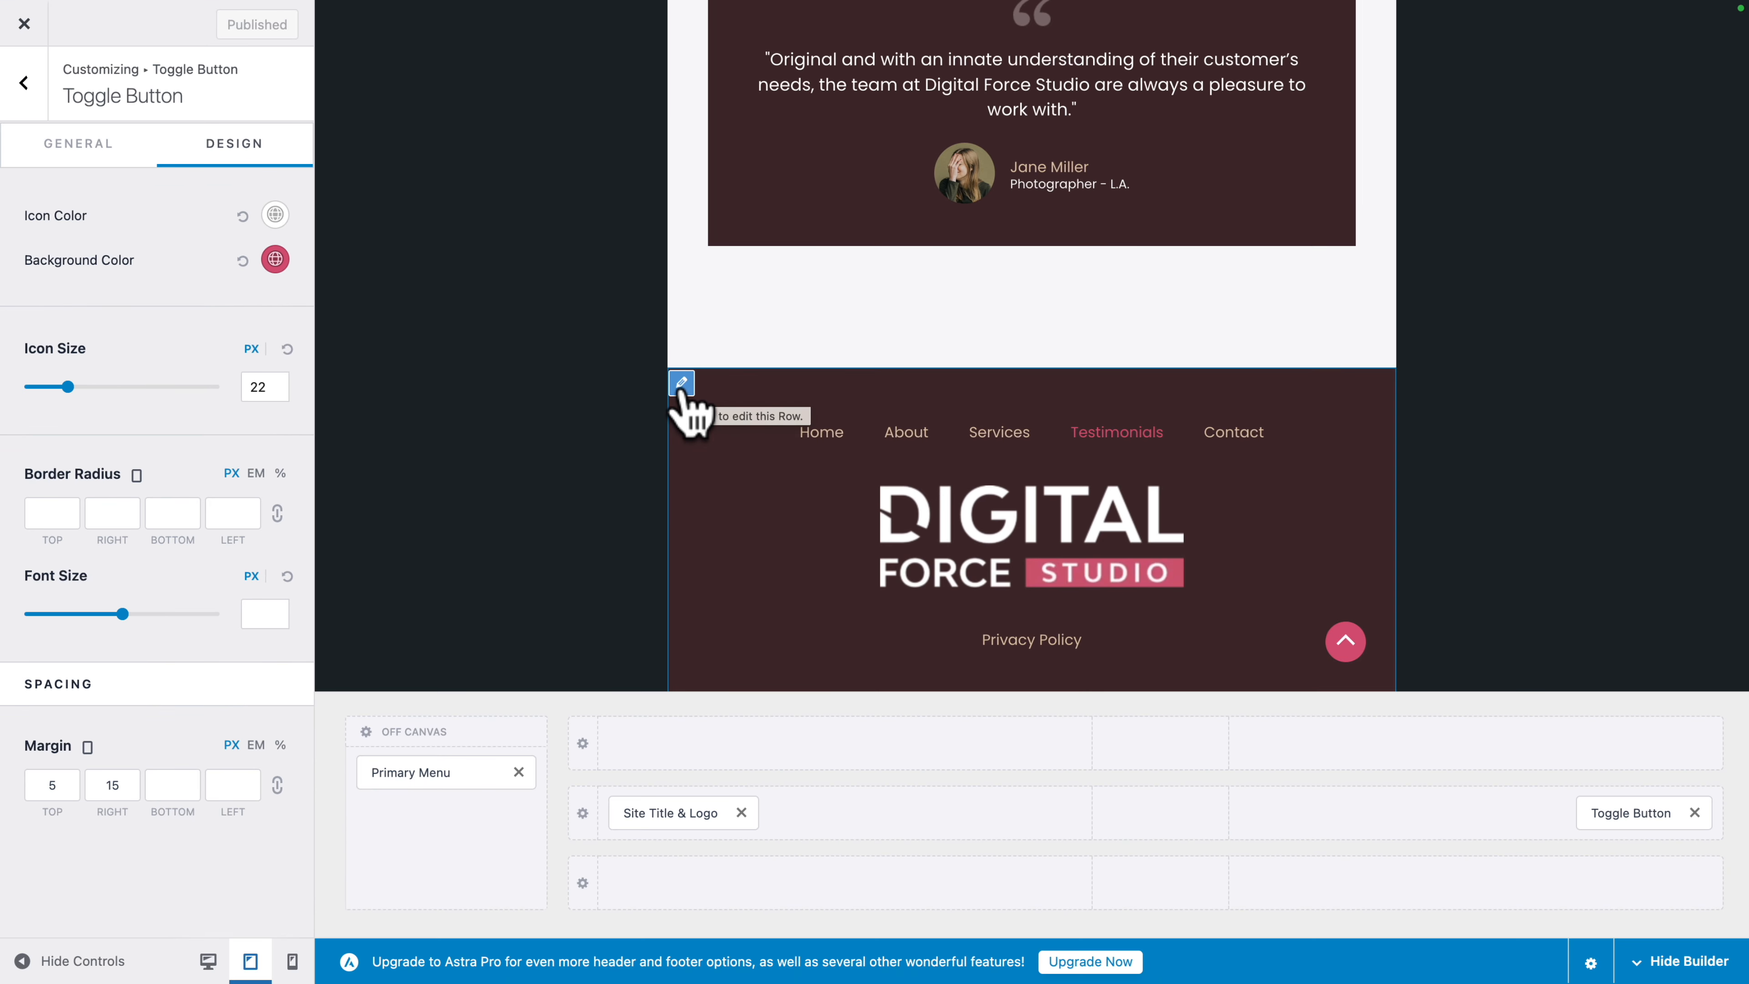
click(760, 427)
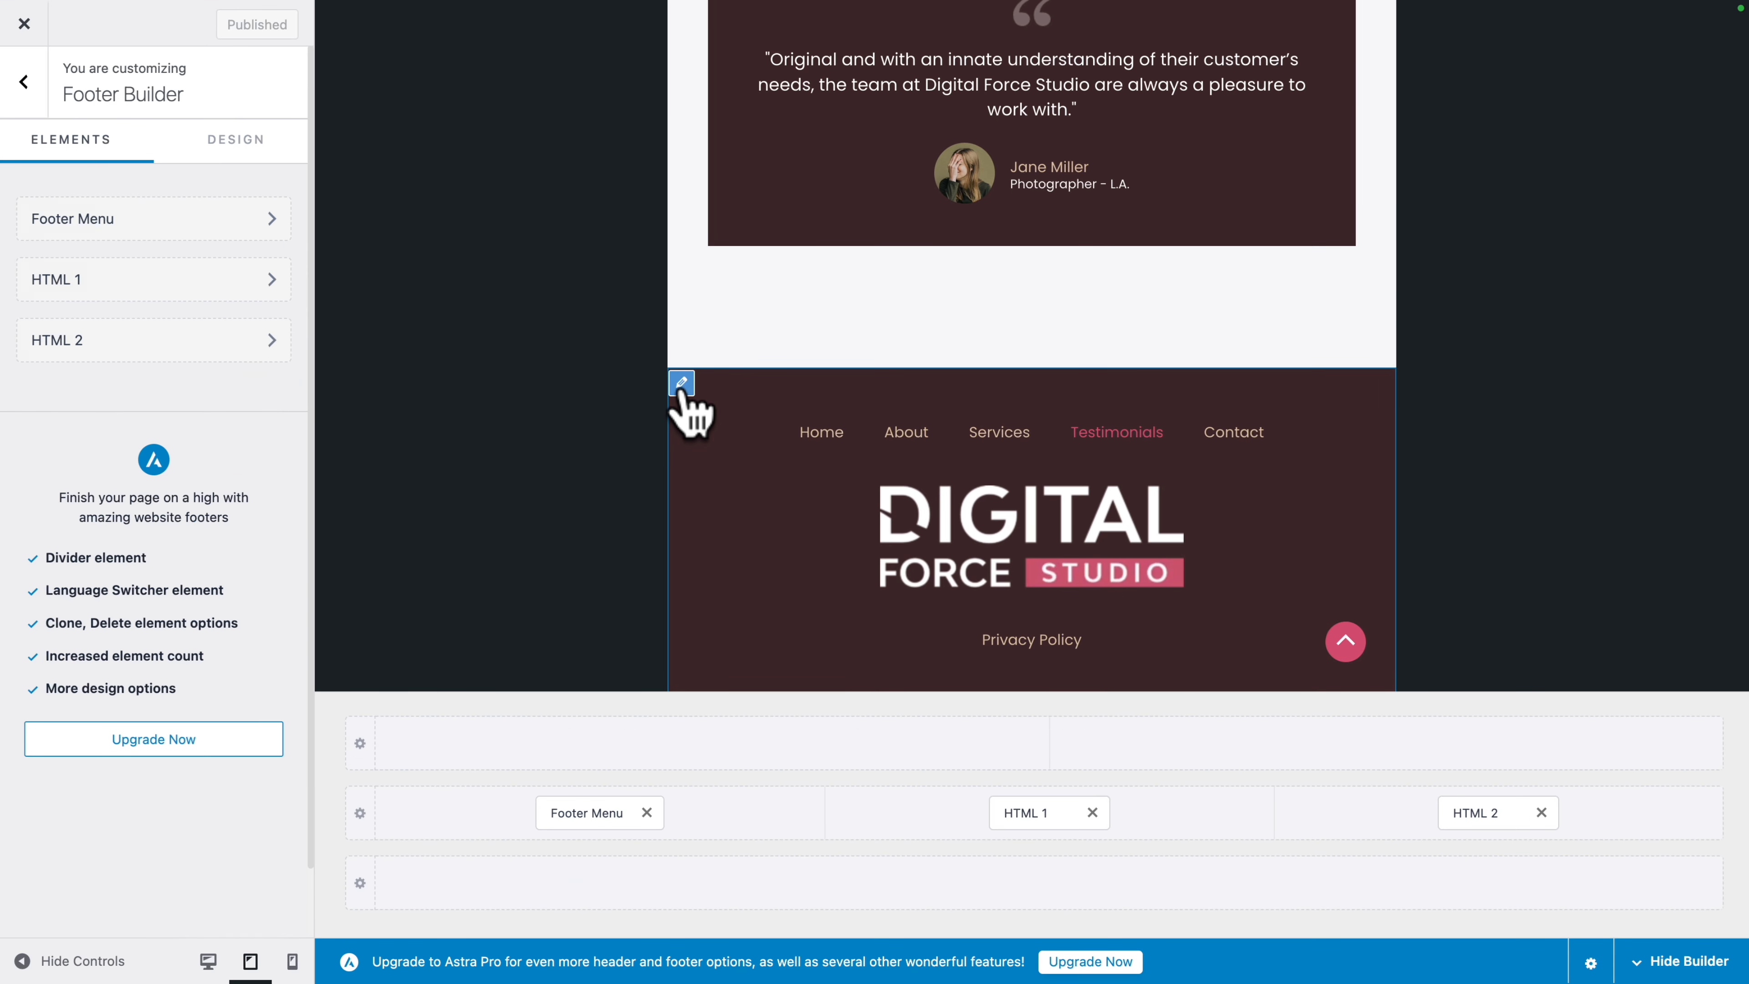
click(231, 145)
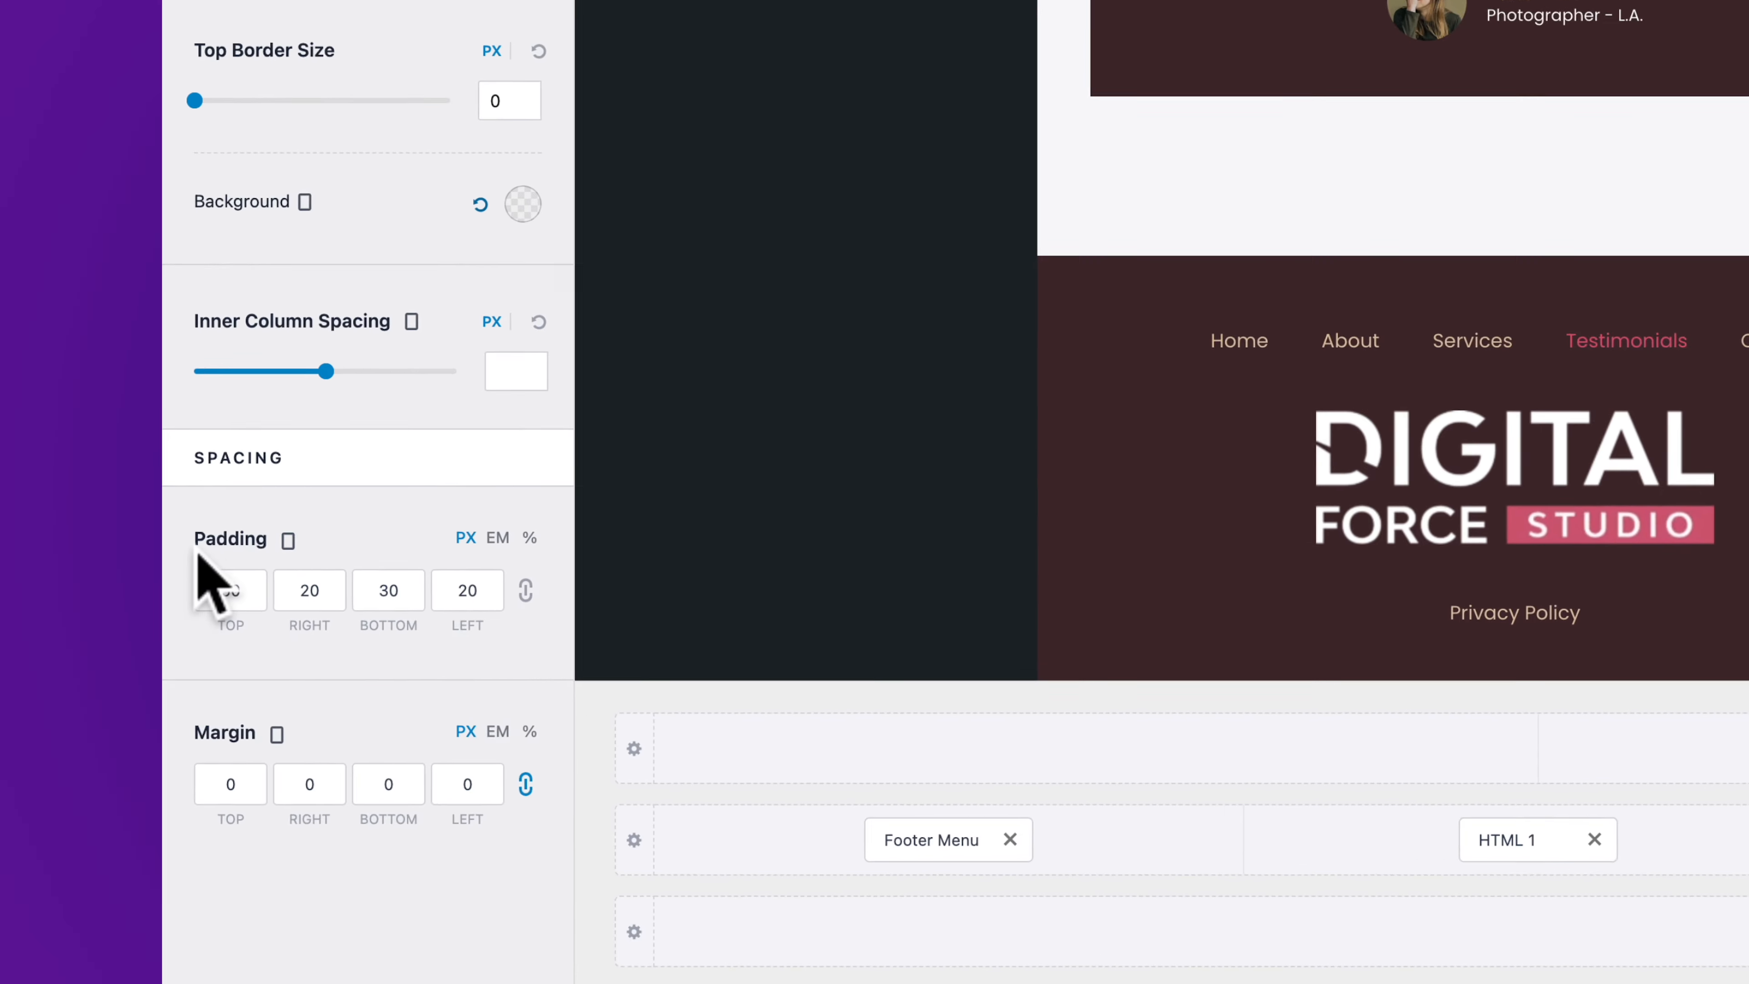
click(112, 622)
text(20)
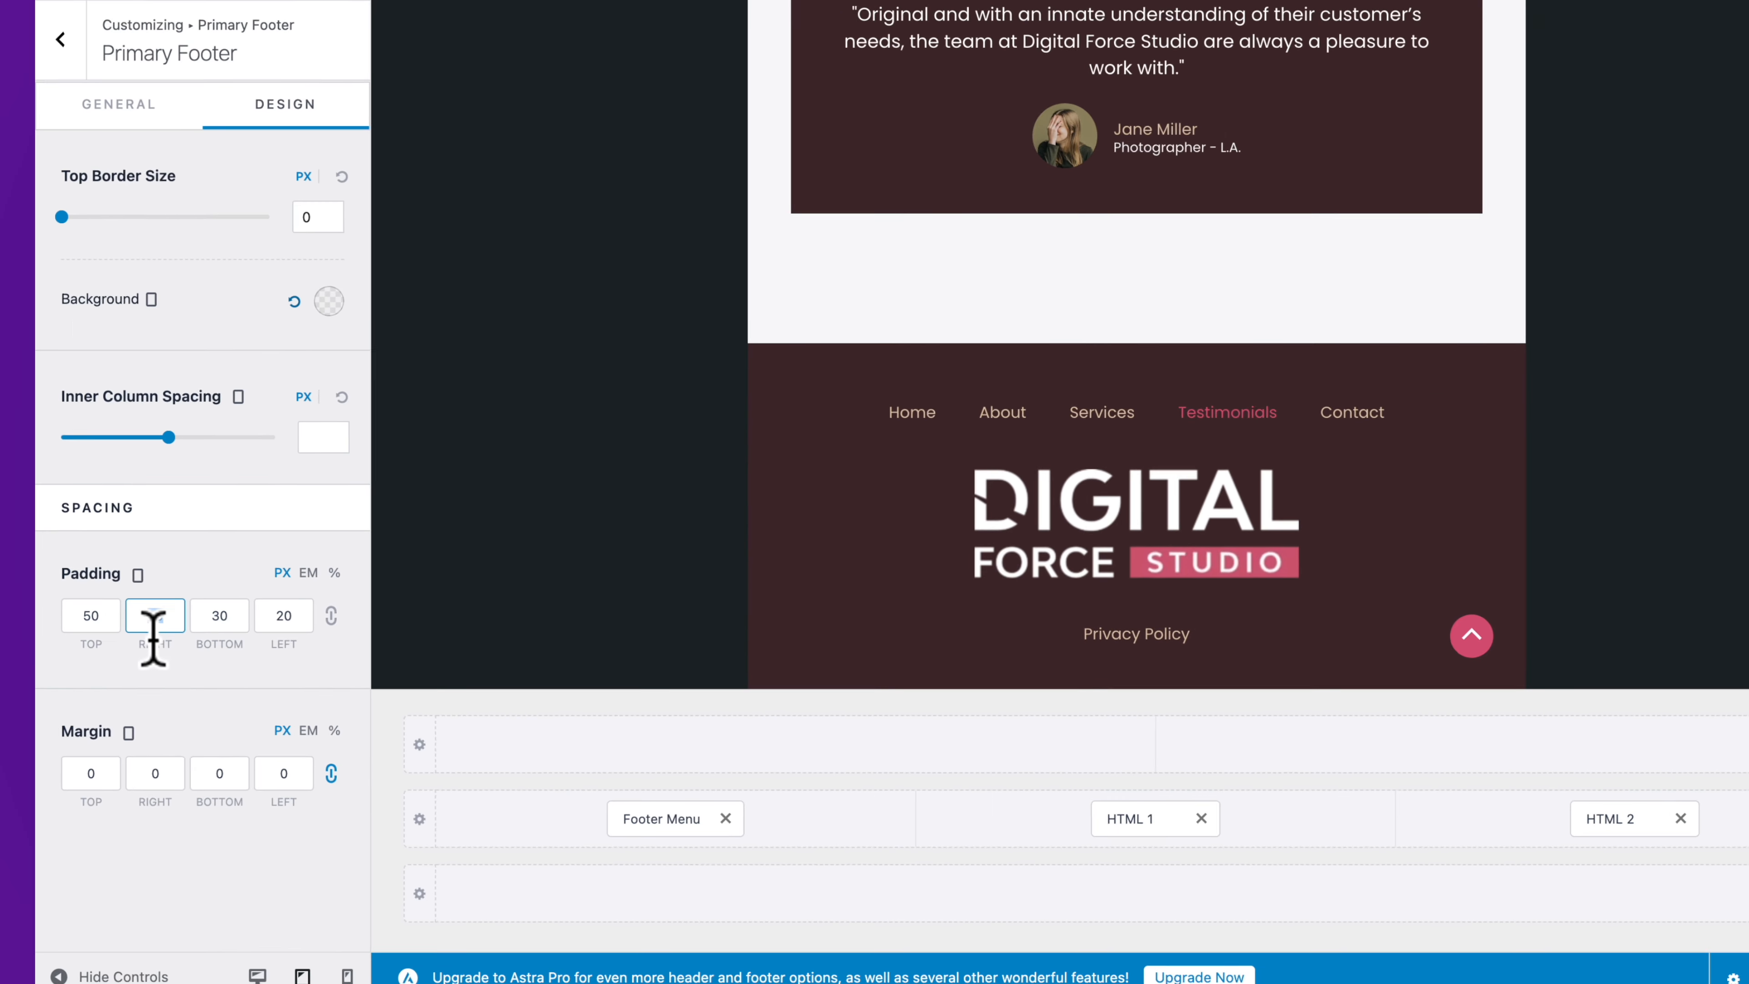
text(40)
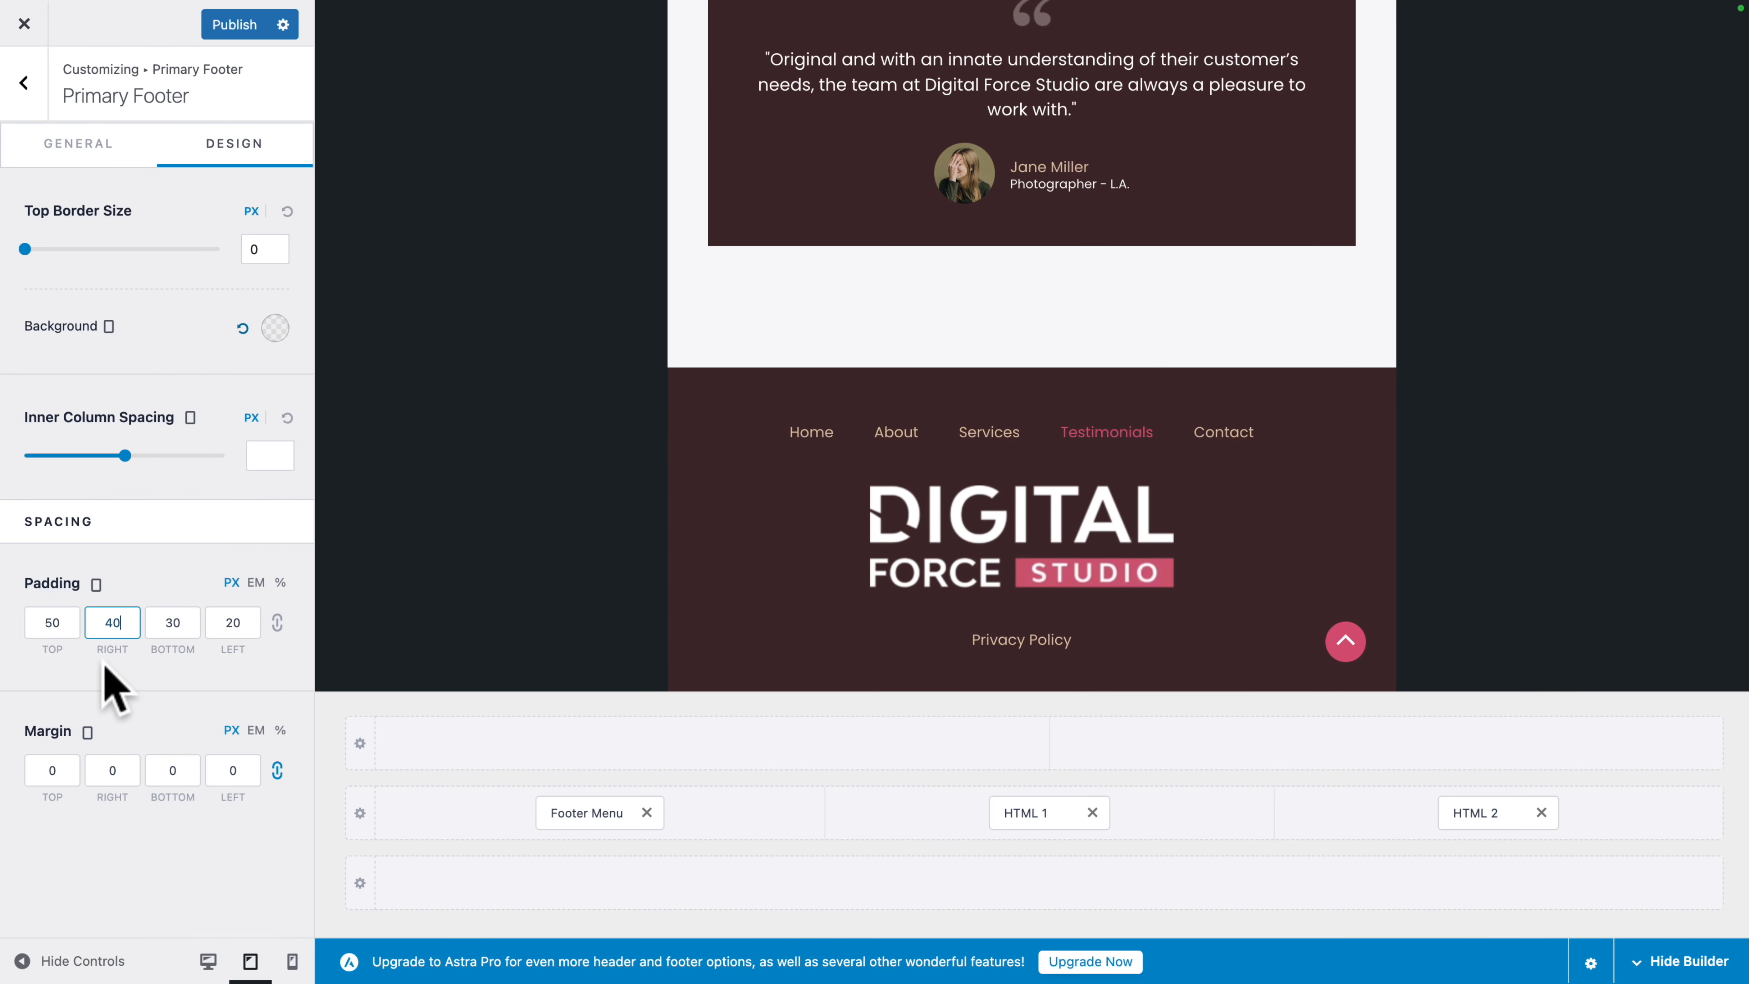
click(235, 622)
text(20)
double_click(235, 622)
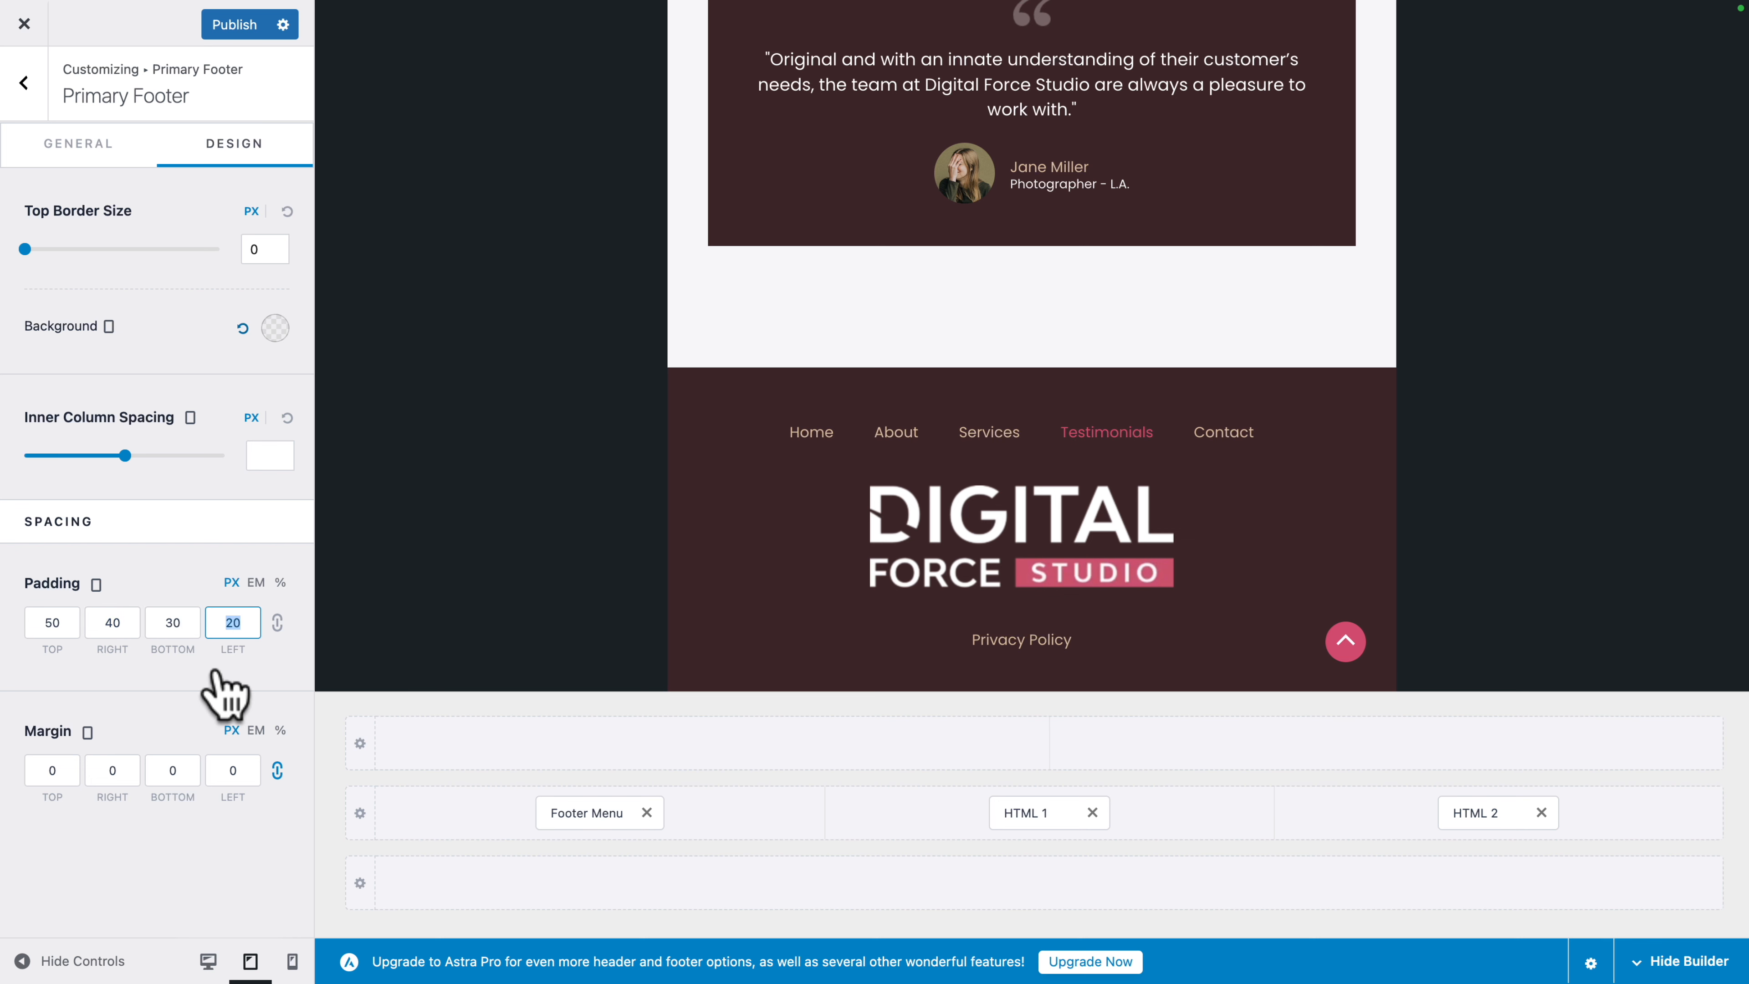
text(40)
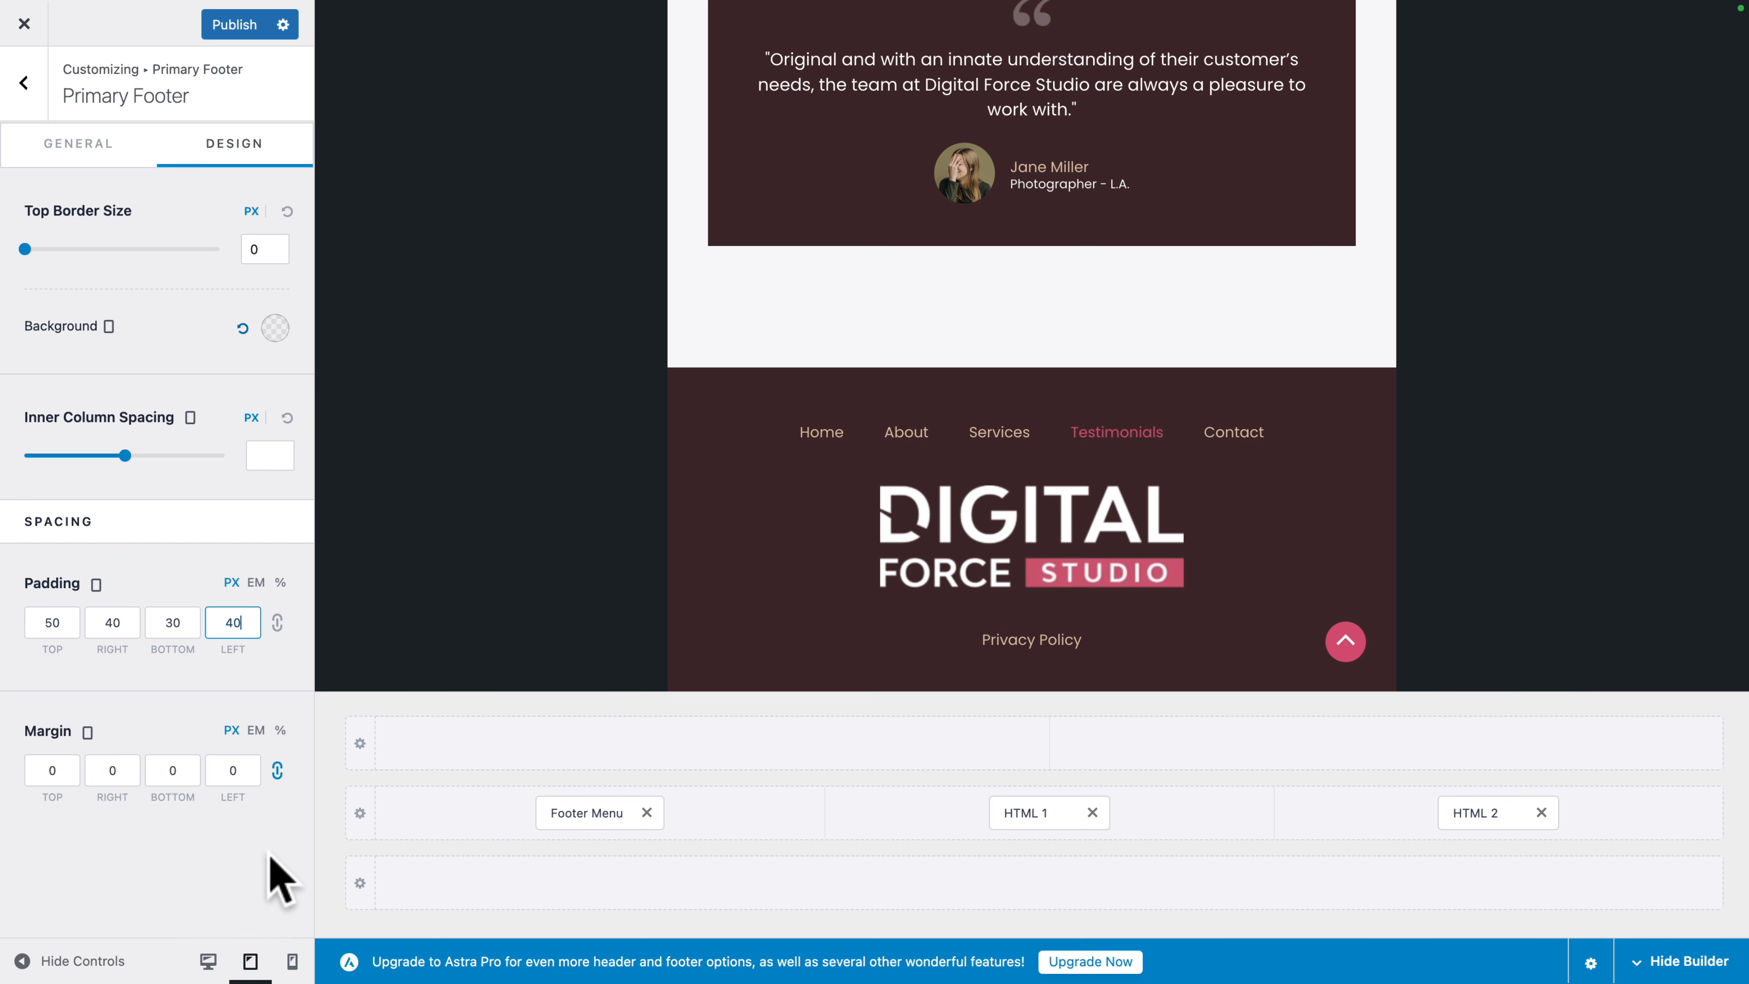
Step: Set the Primary Footer's right and left padding to 20 px for mobile
click(292, 960)
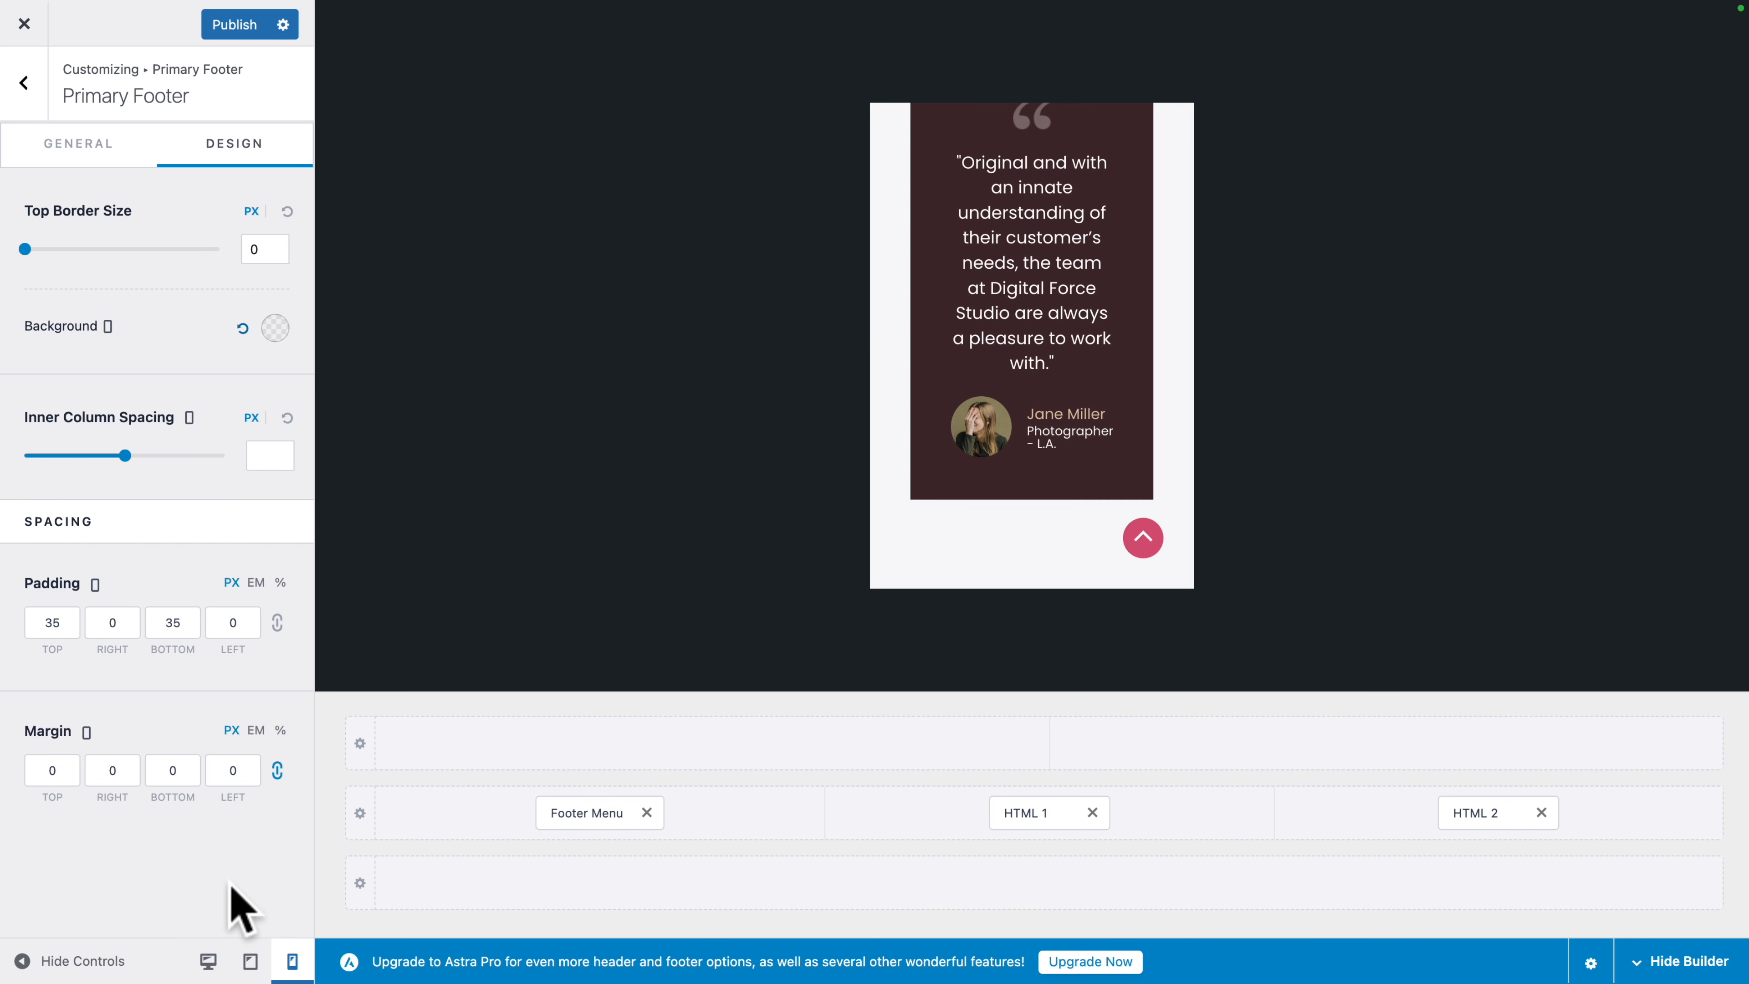
scroll(975, 538, down, 5)
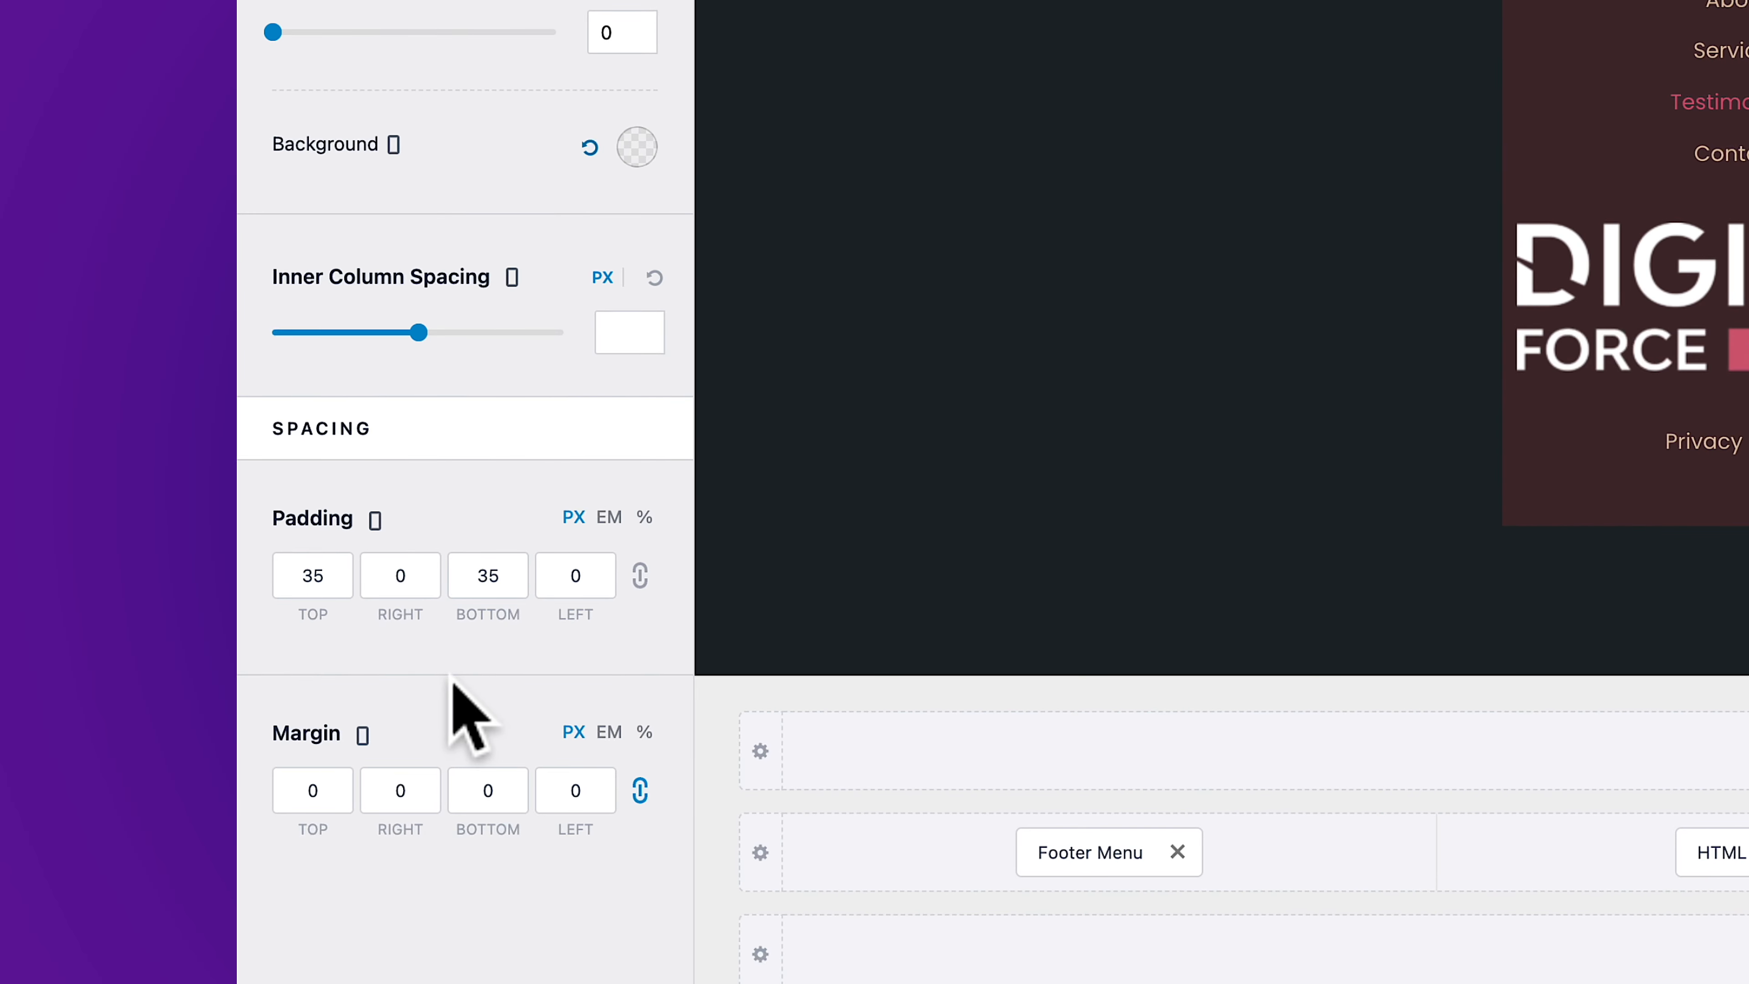
click(382, 579)
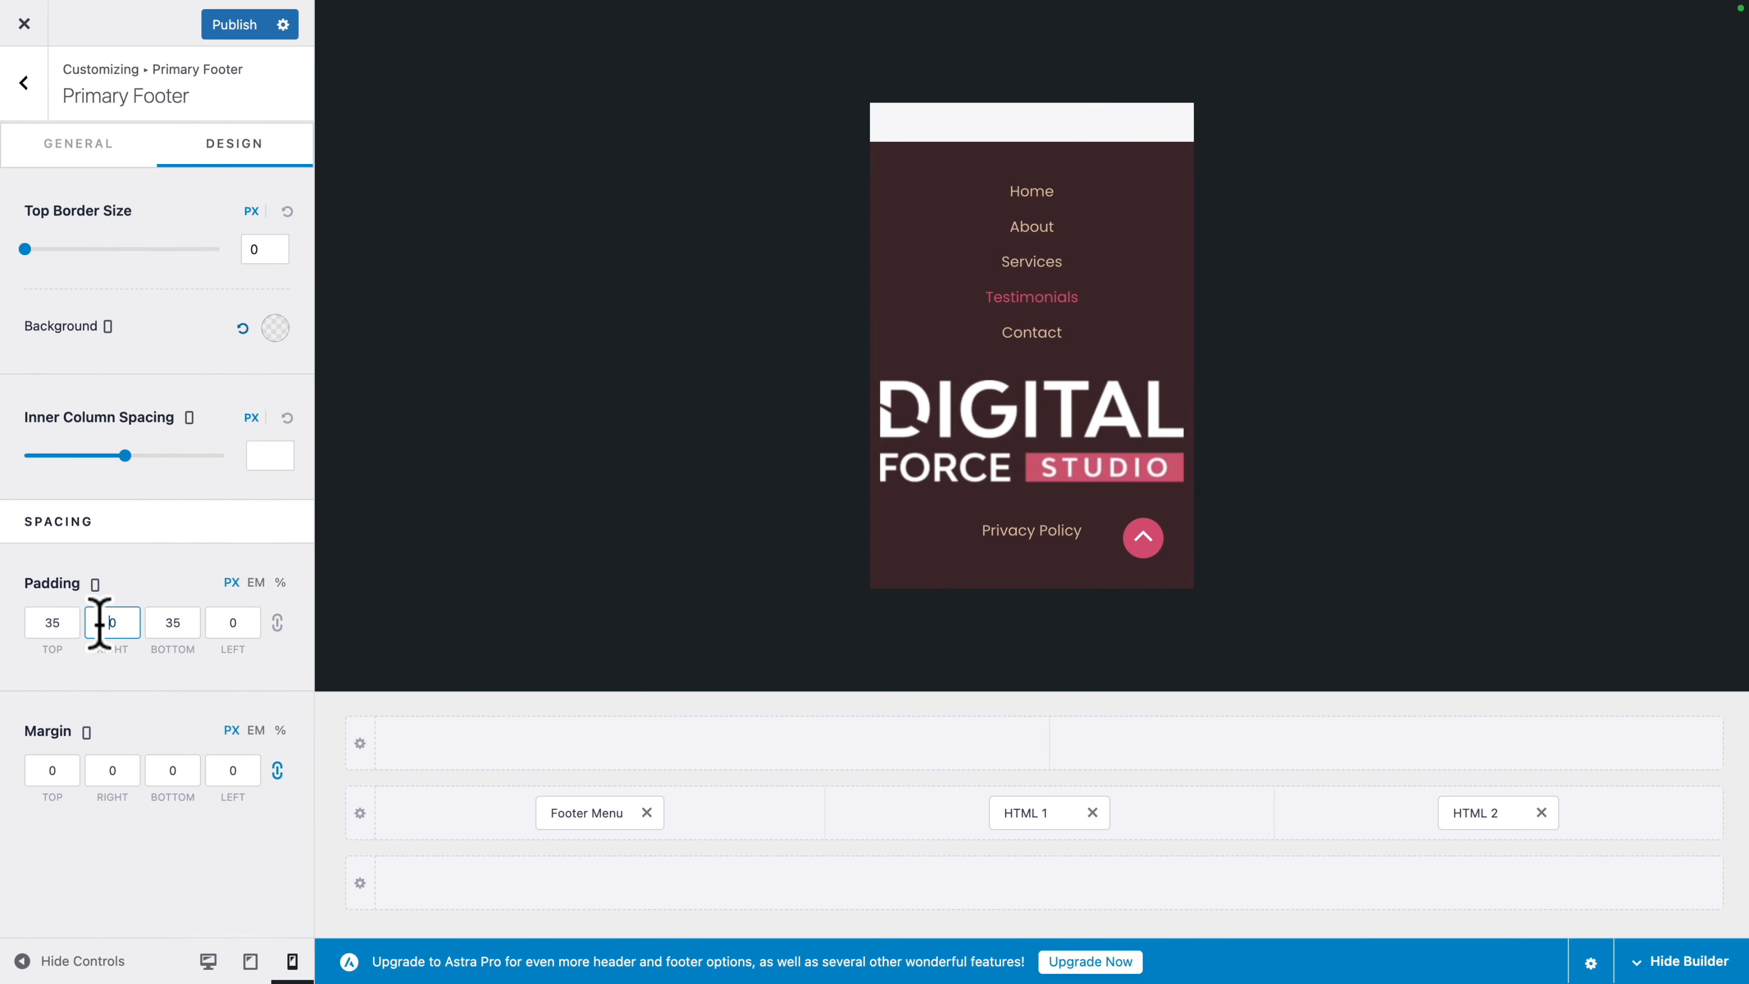
text(2)
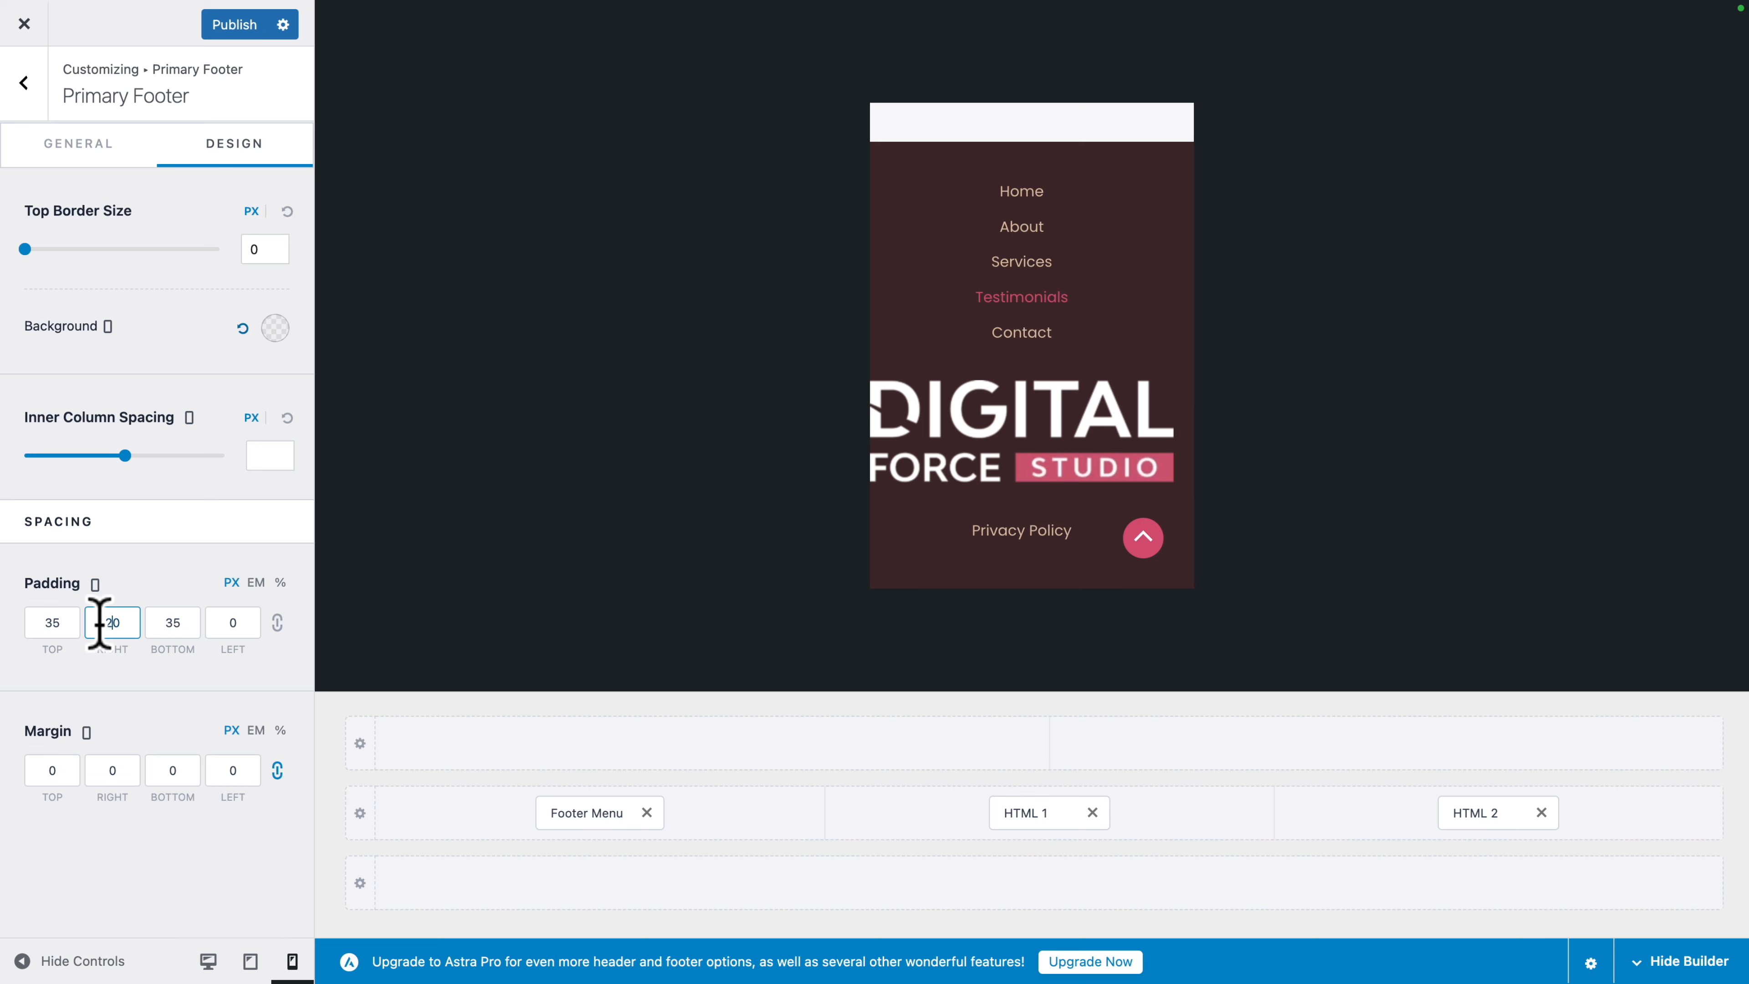
click(225, 624)
text(2)
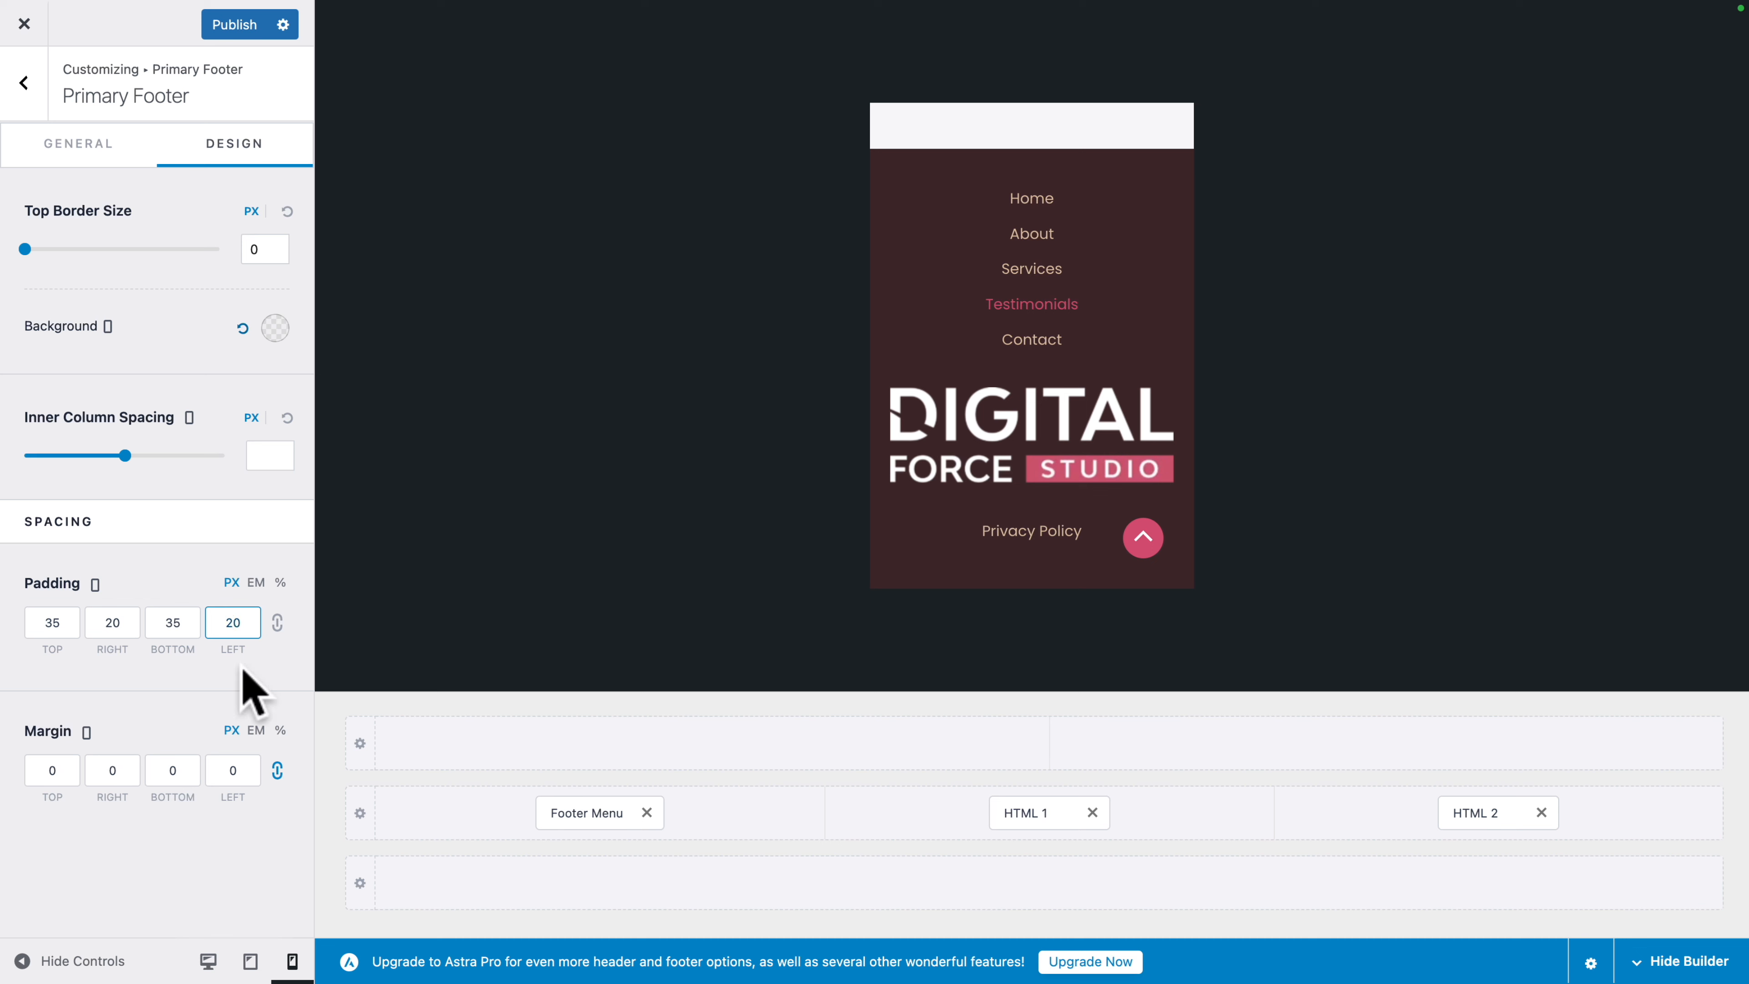
Step: Shrink the logo image in the footer's HTML 1 element to roughly half its width
click(250, 968)
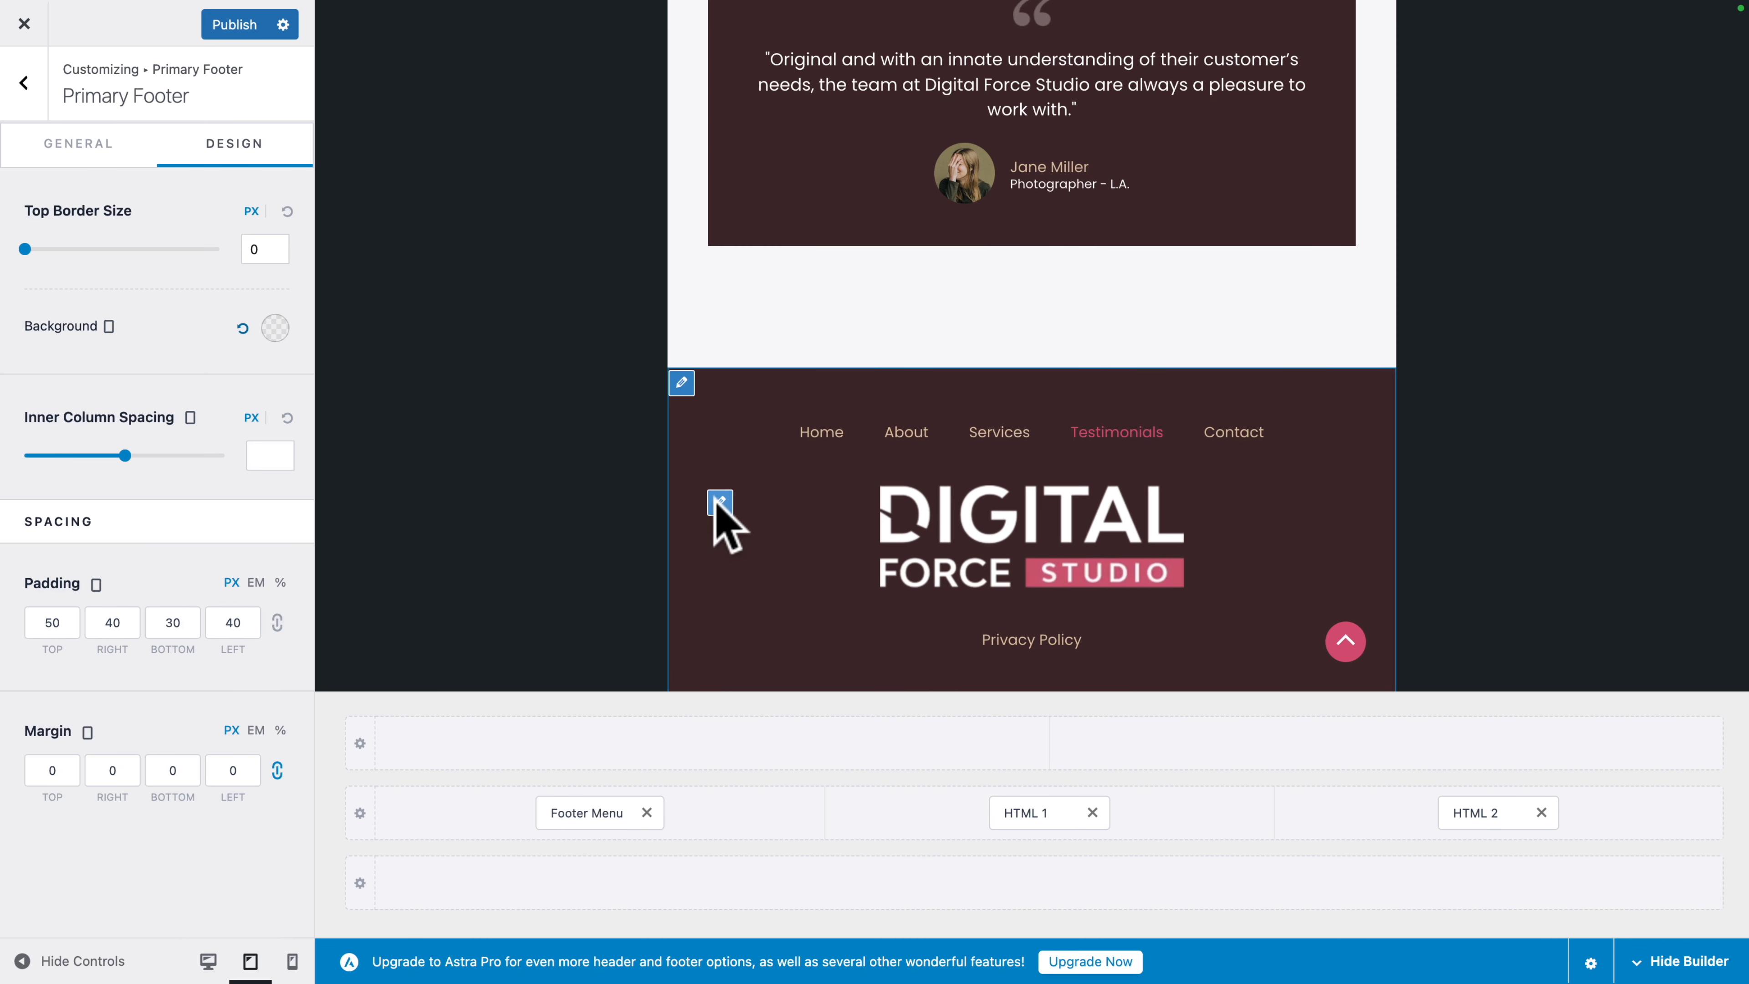
click(719, 501)
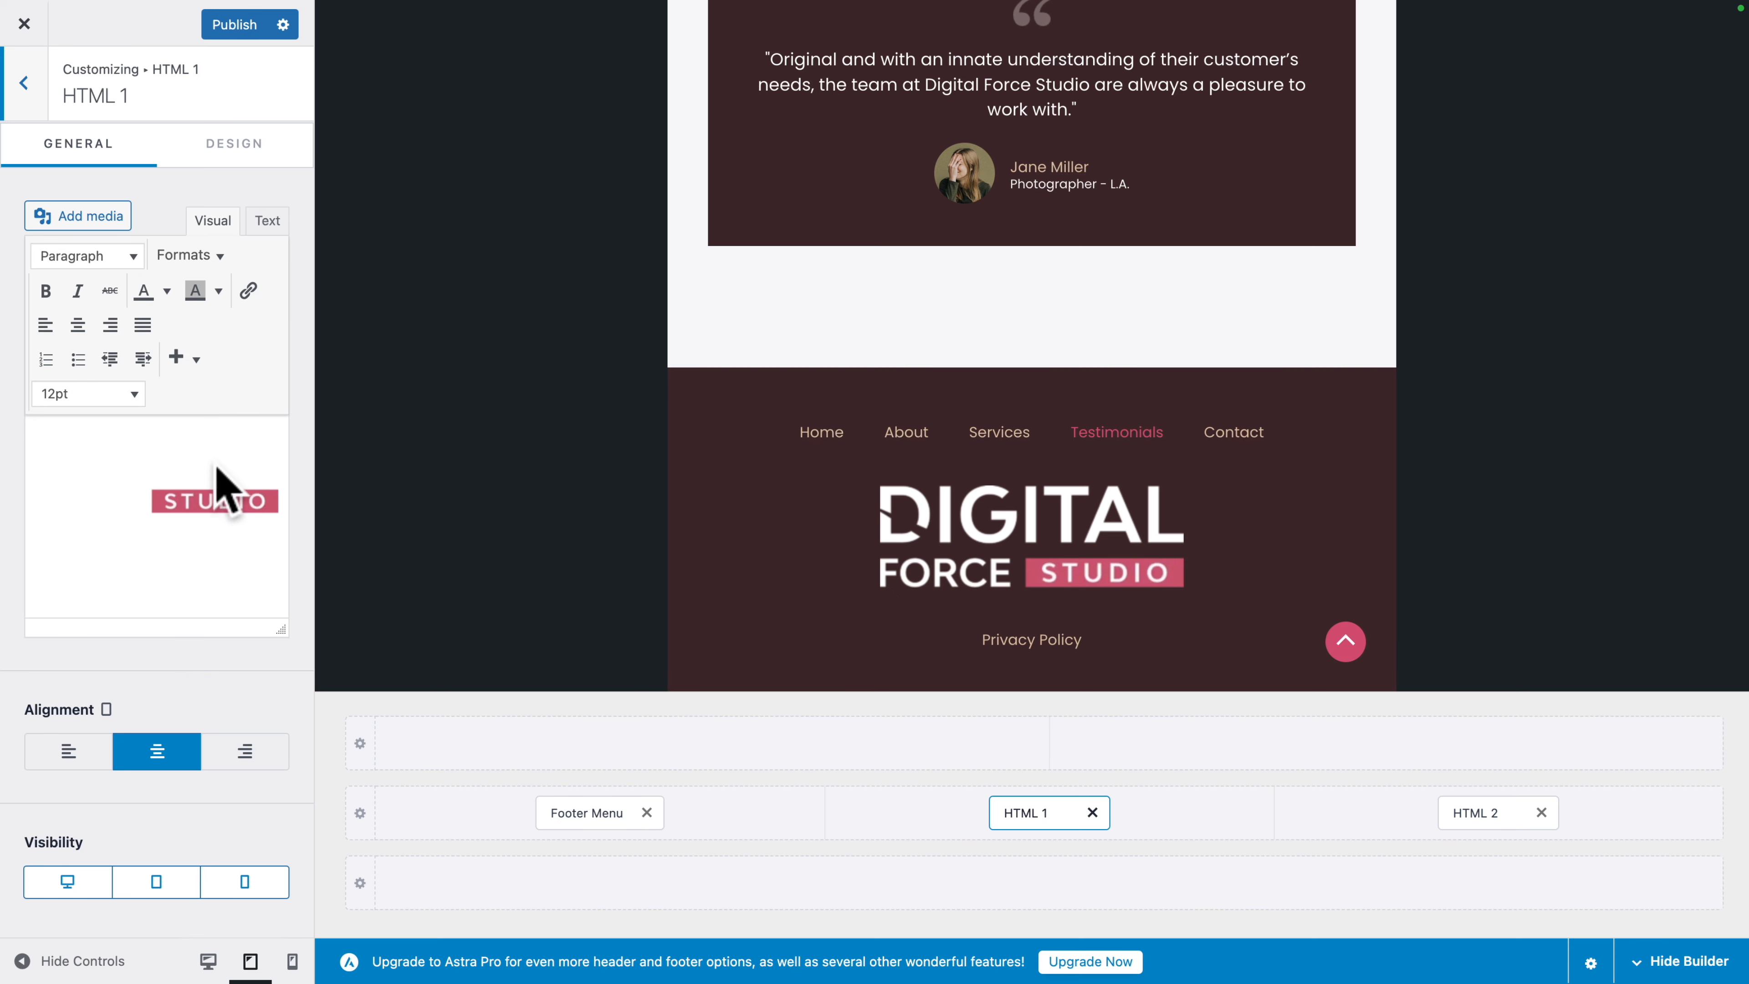
click(163, 476)
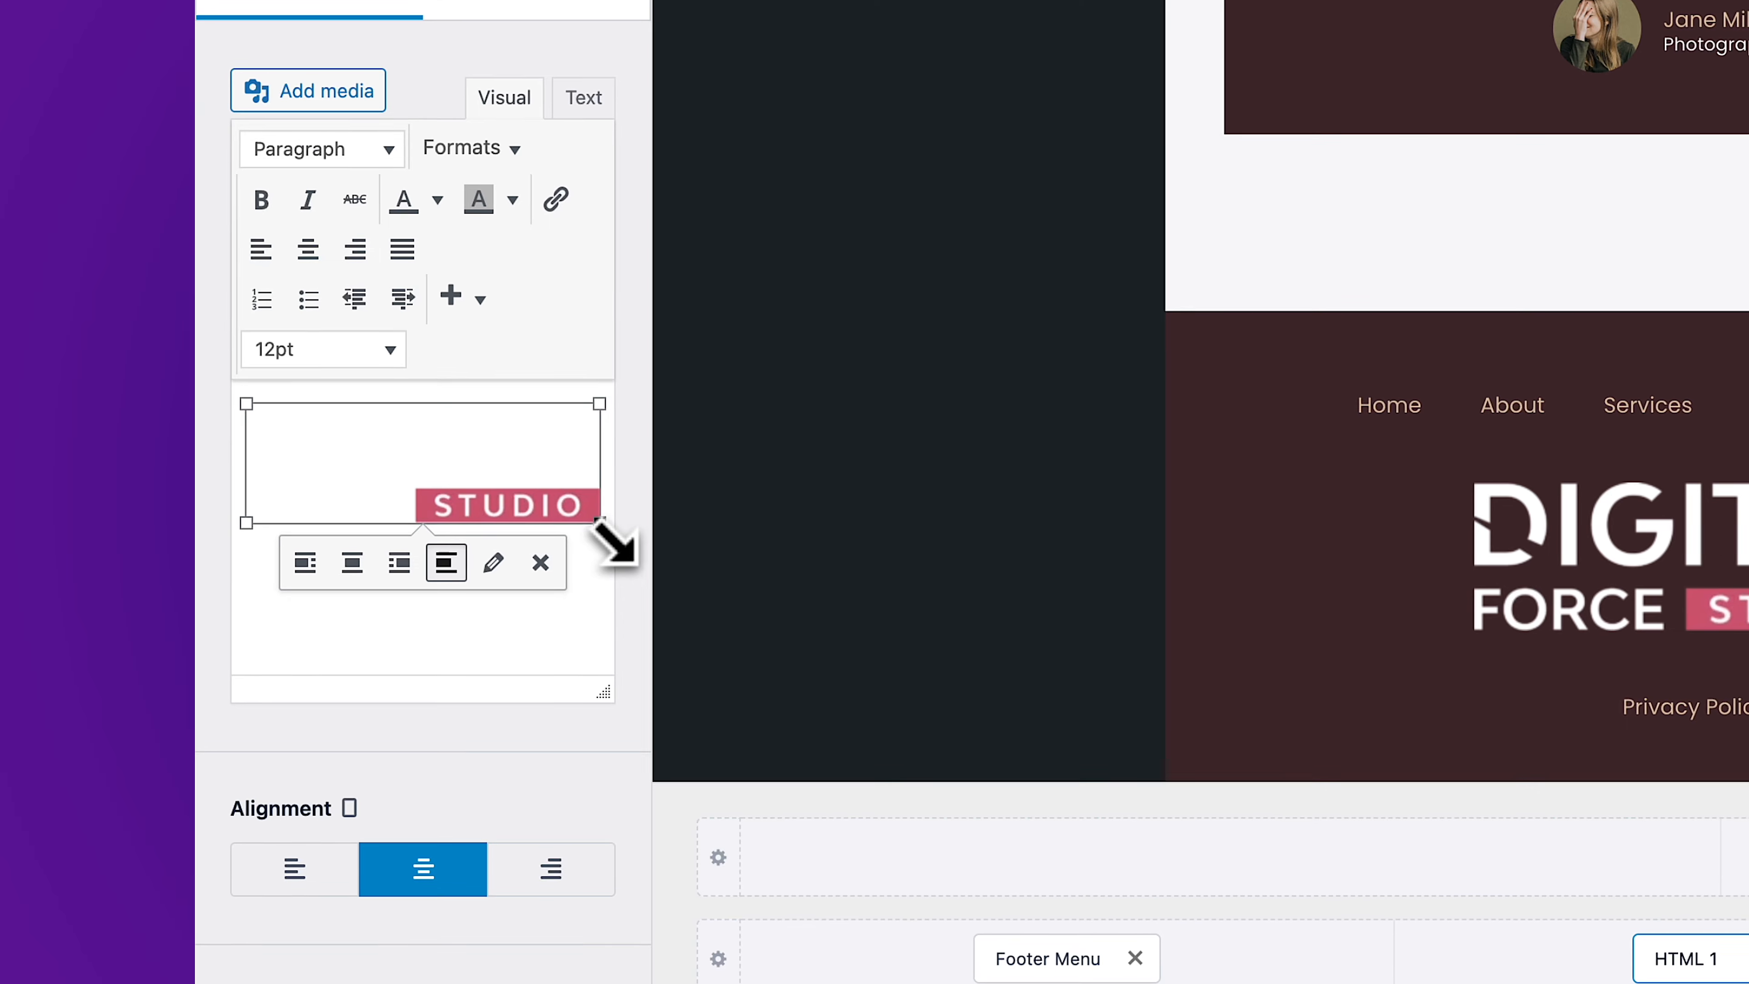
drag(278, 512, 271, 515)
drag(591, 525, 543, 519)
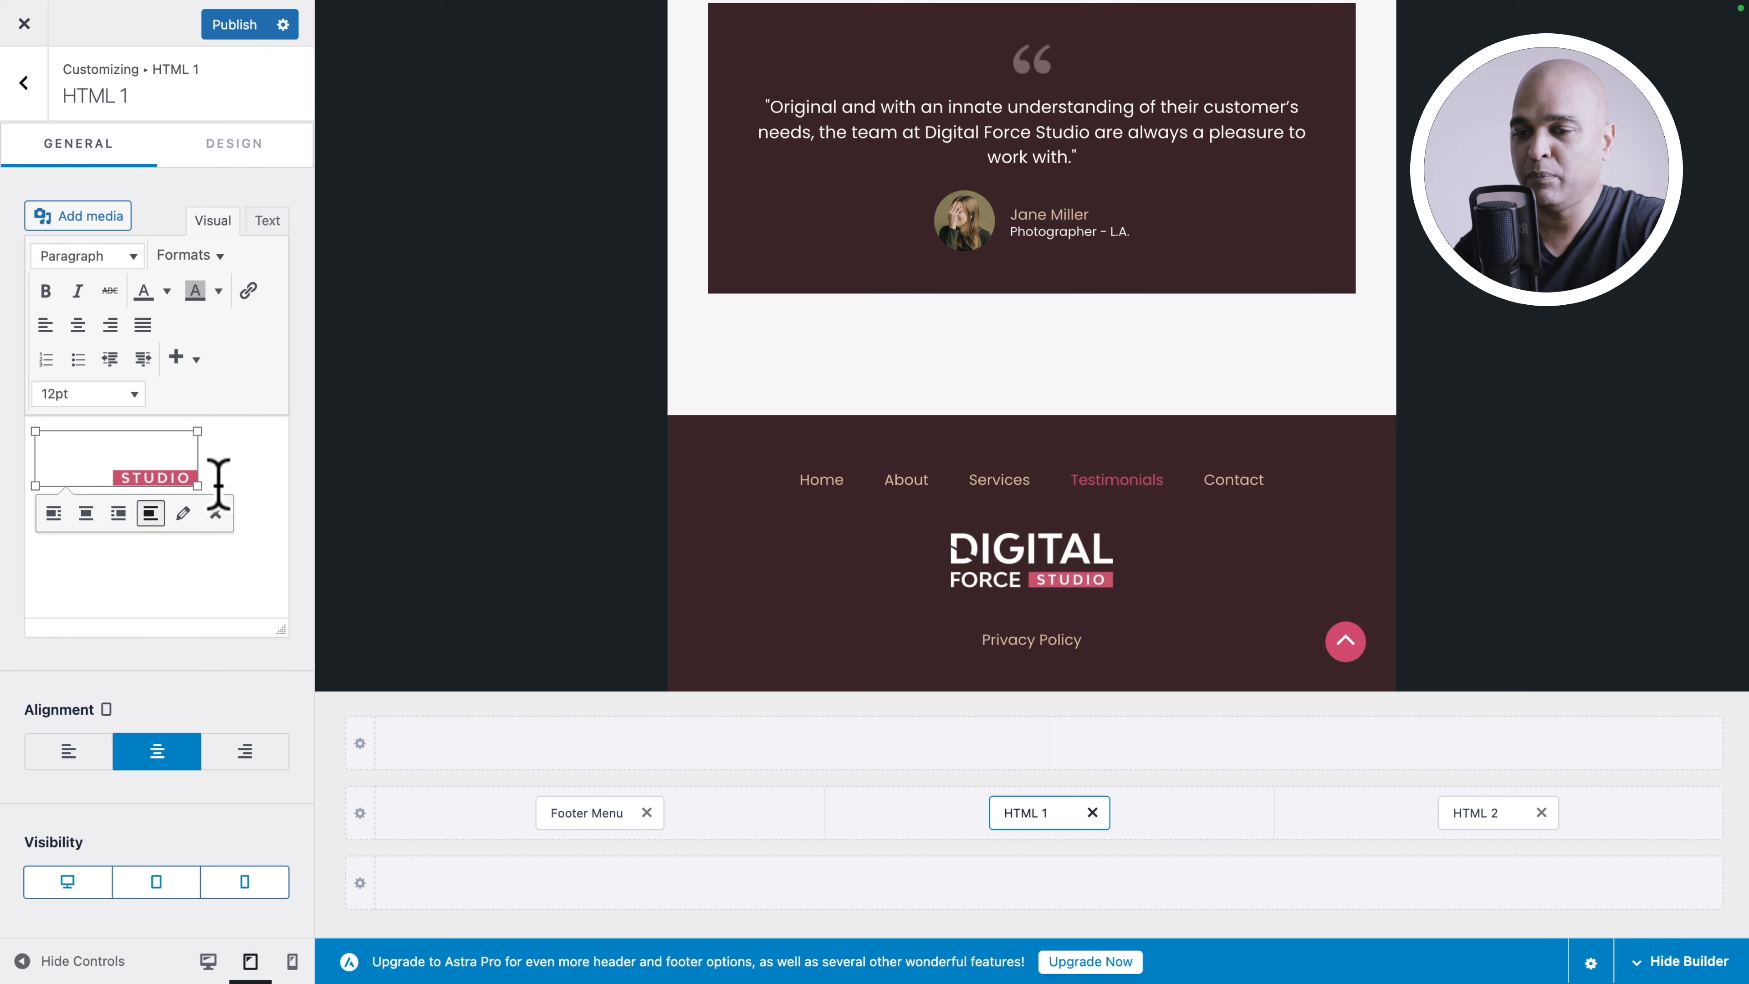
drag(32, 433, 40, 433)
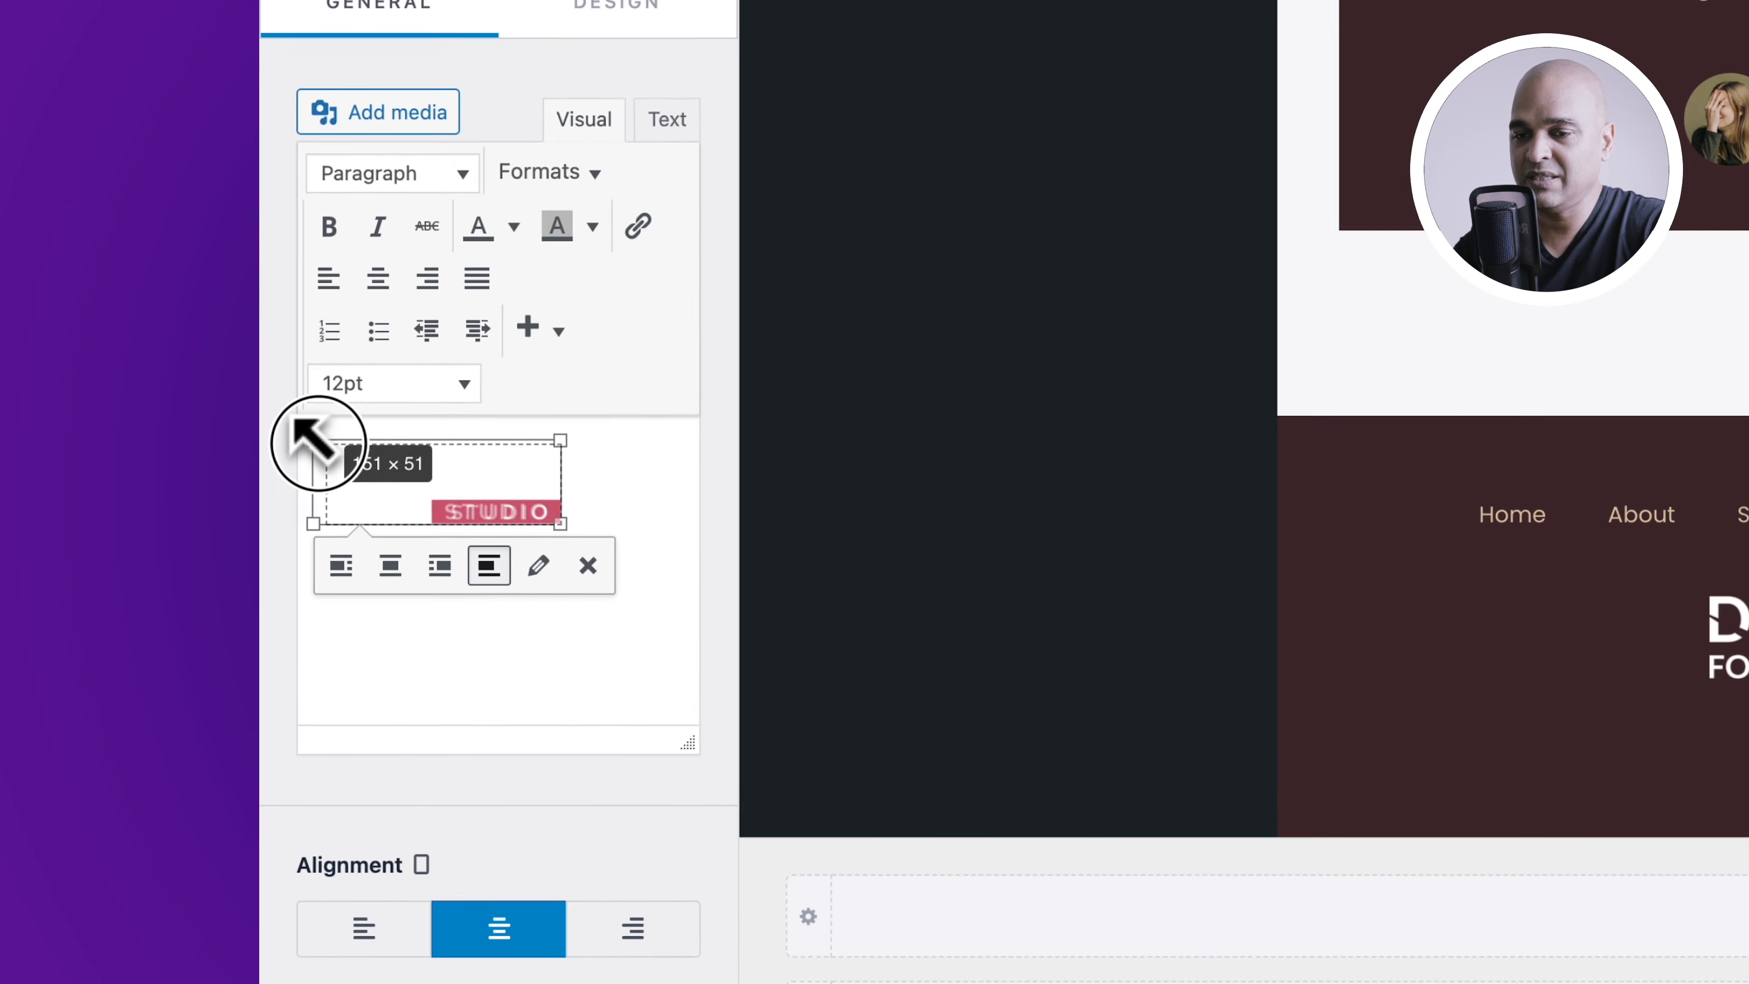
drag(295, 419, 388, 414)
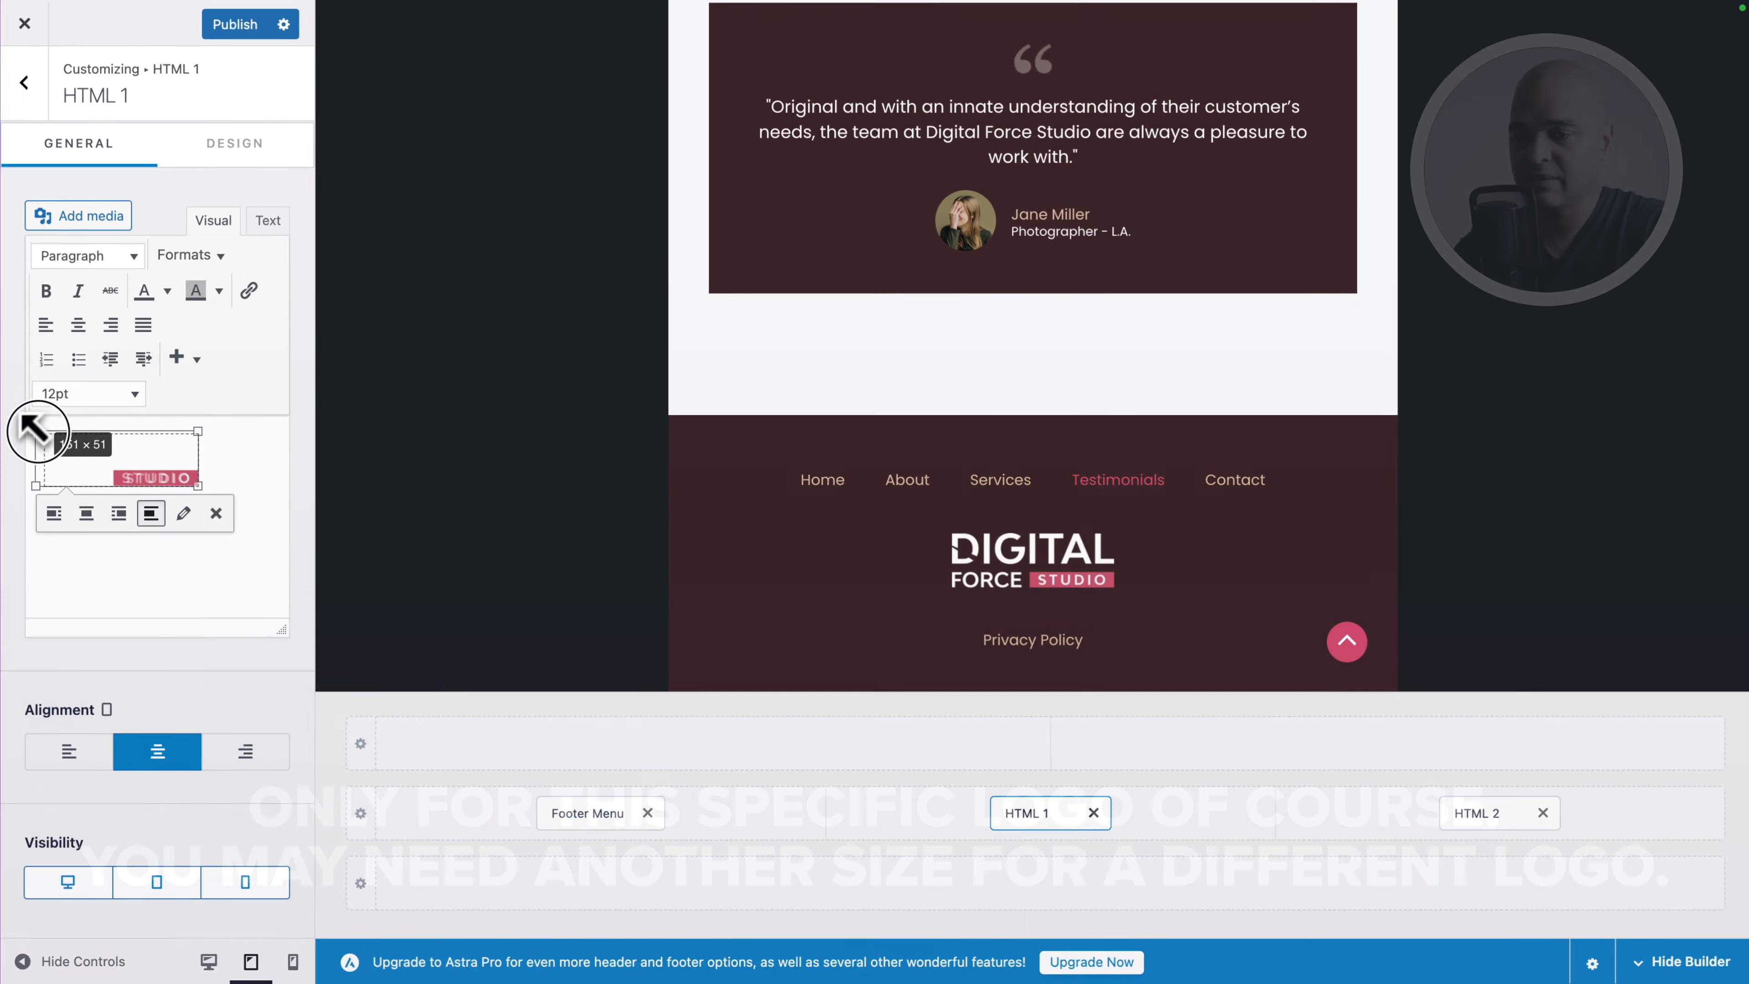
drag(26, 418, 27, 419)
Step: Check the footer in the mobile preview and publish the changes
click(292, 961)
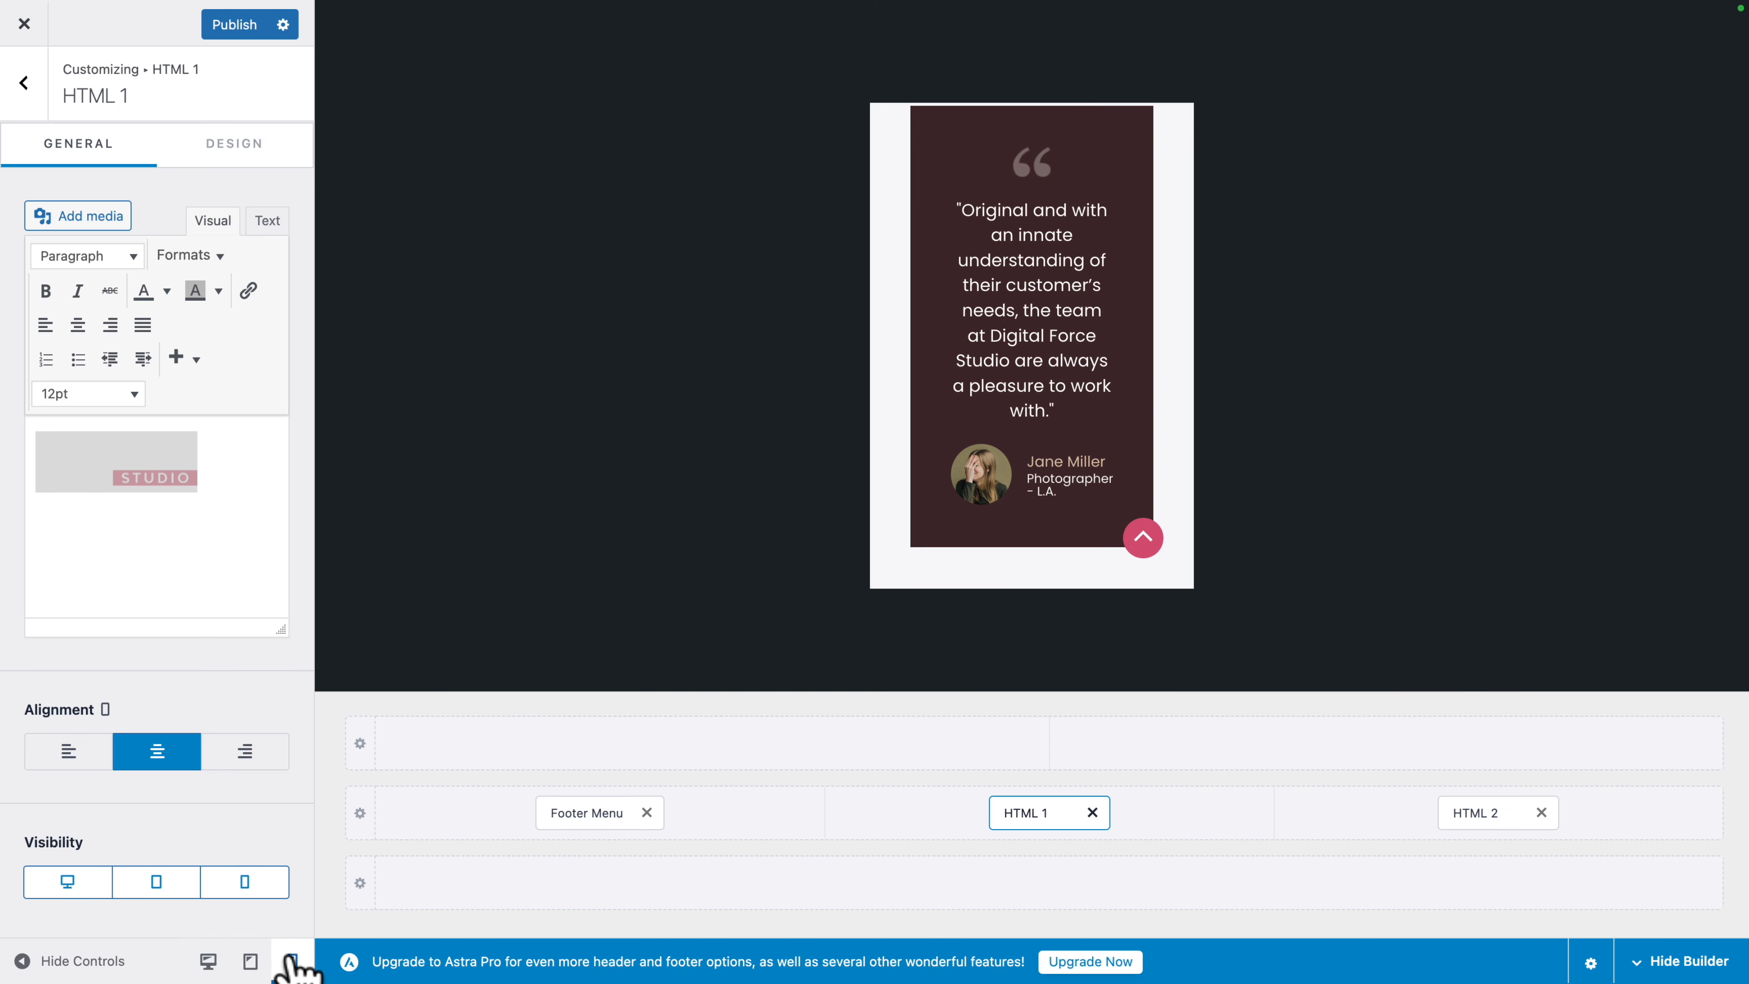
scroll(1019, 386, down, 5)
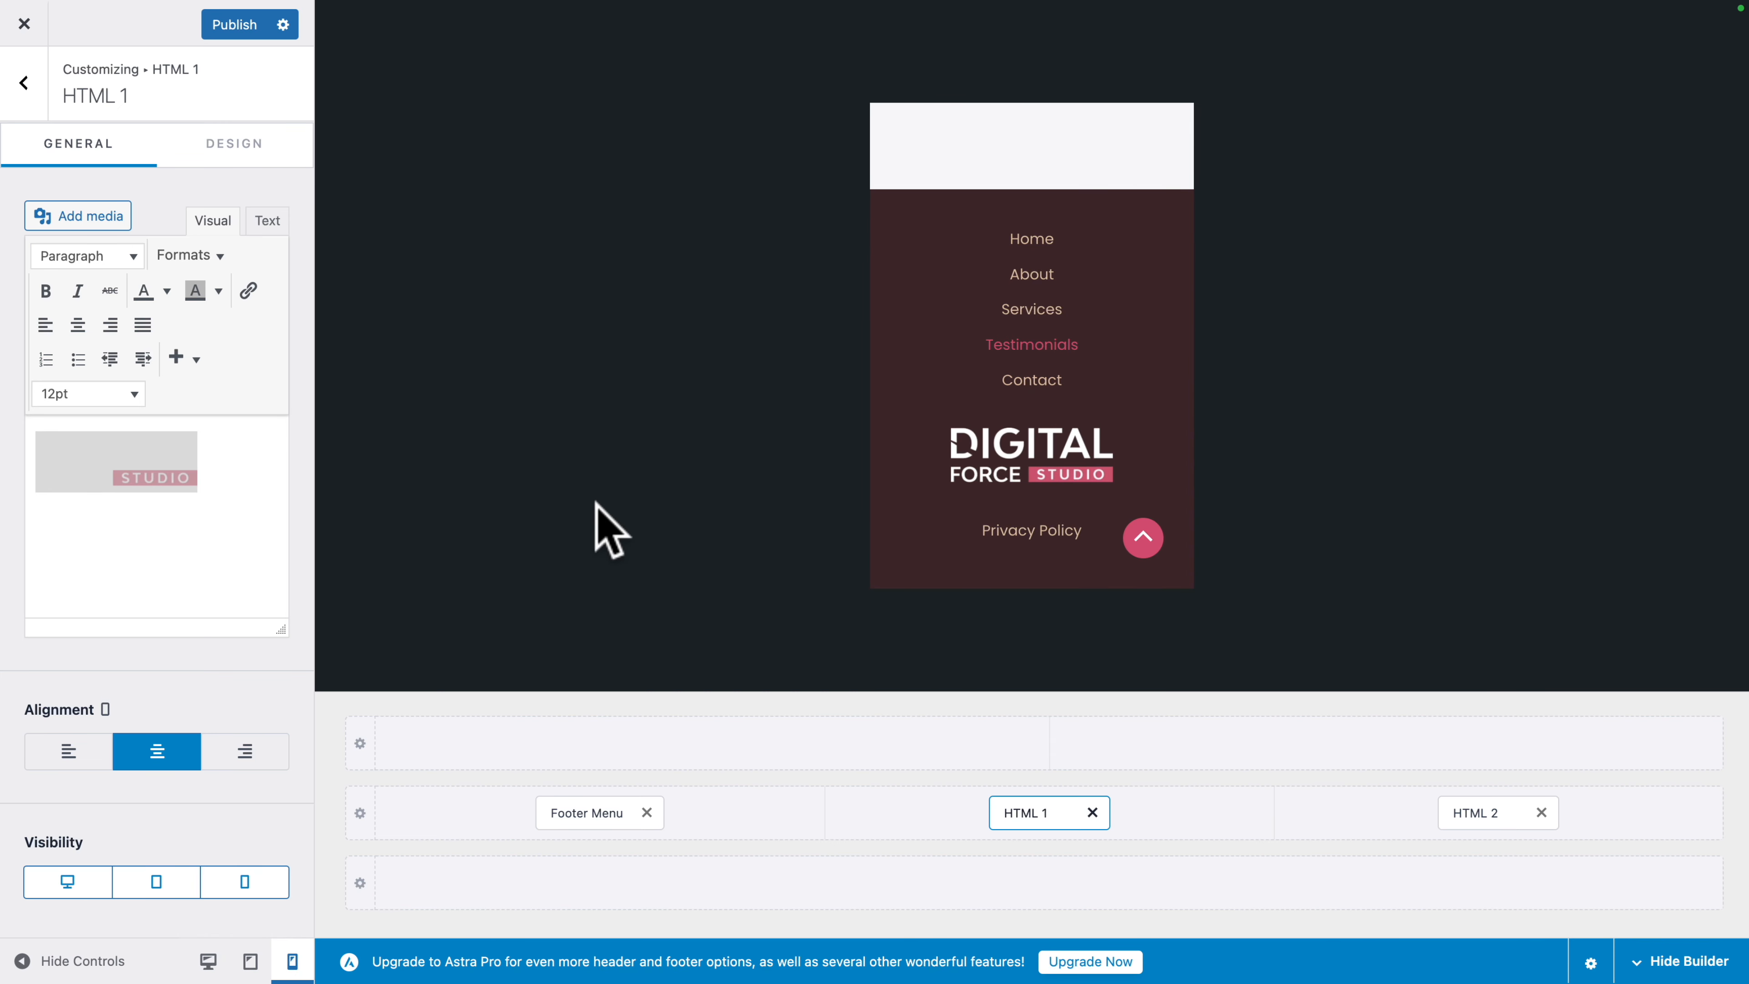
click(238, 28)
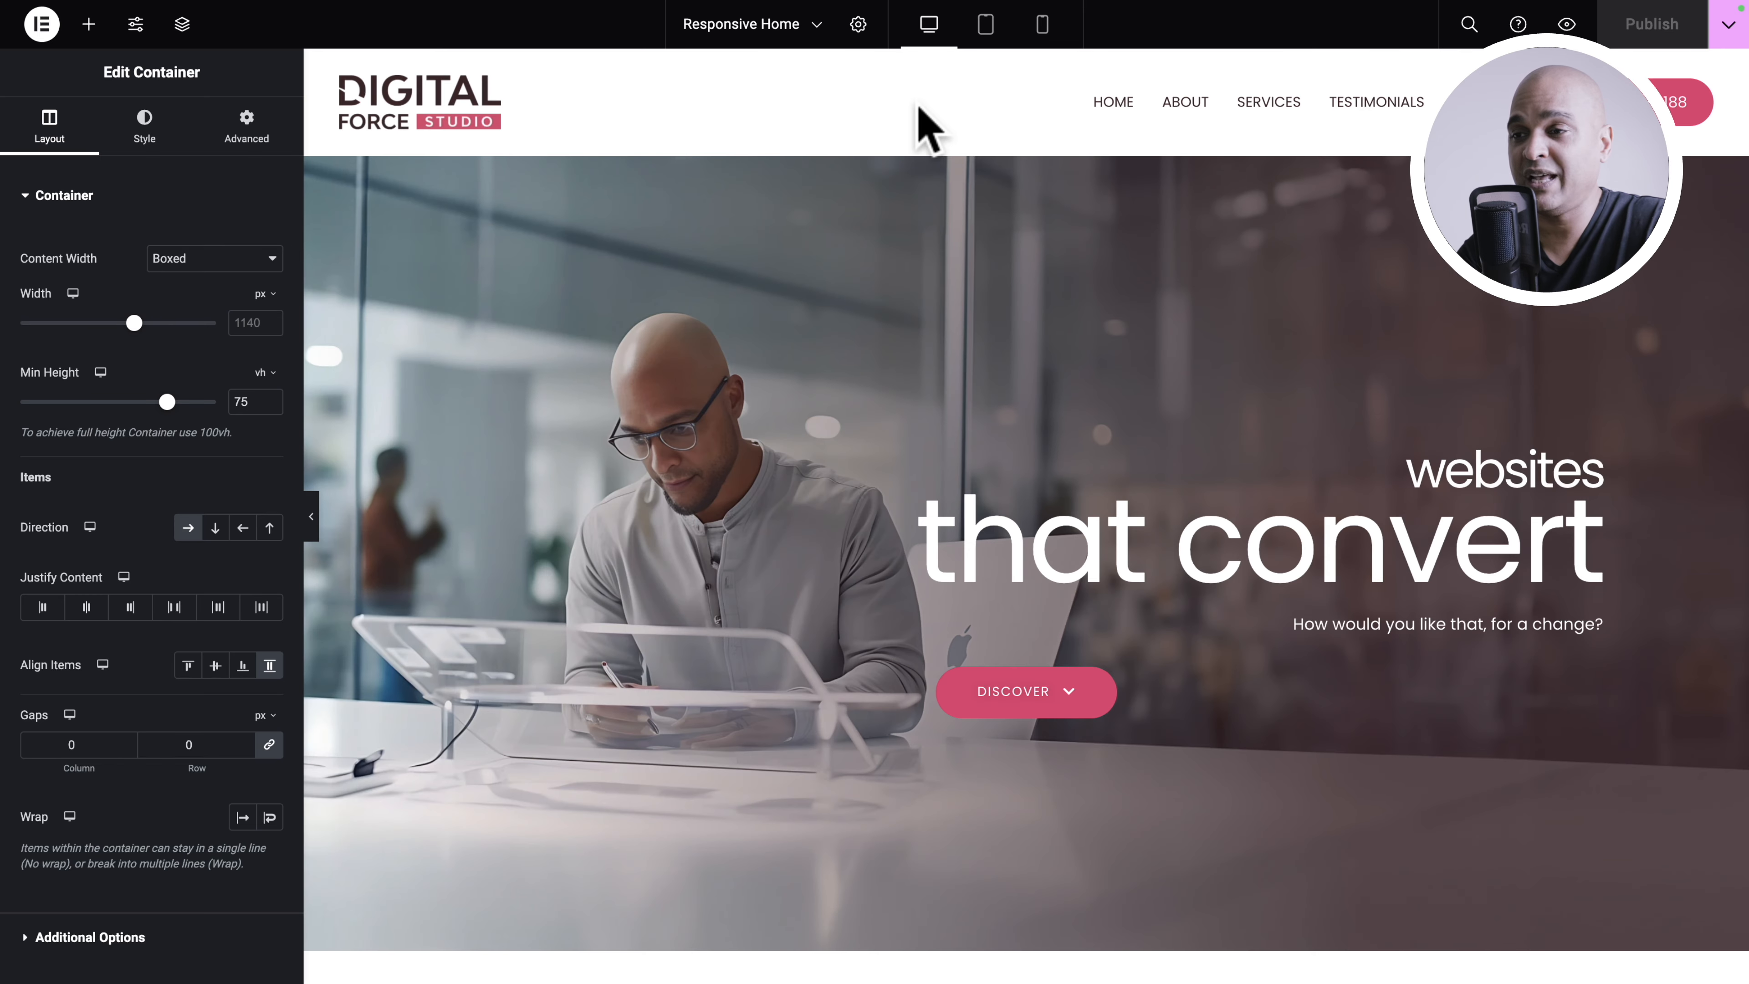
Step: In Elementor, view the Responsive Home page in mobile mode, hiding the editing panel and showing it again
click(1042, 24)
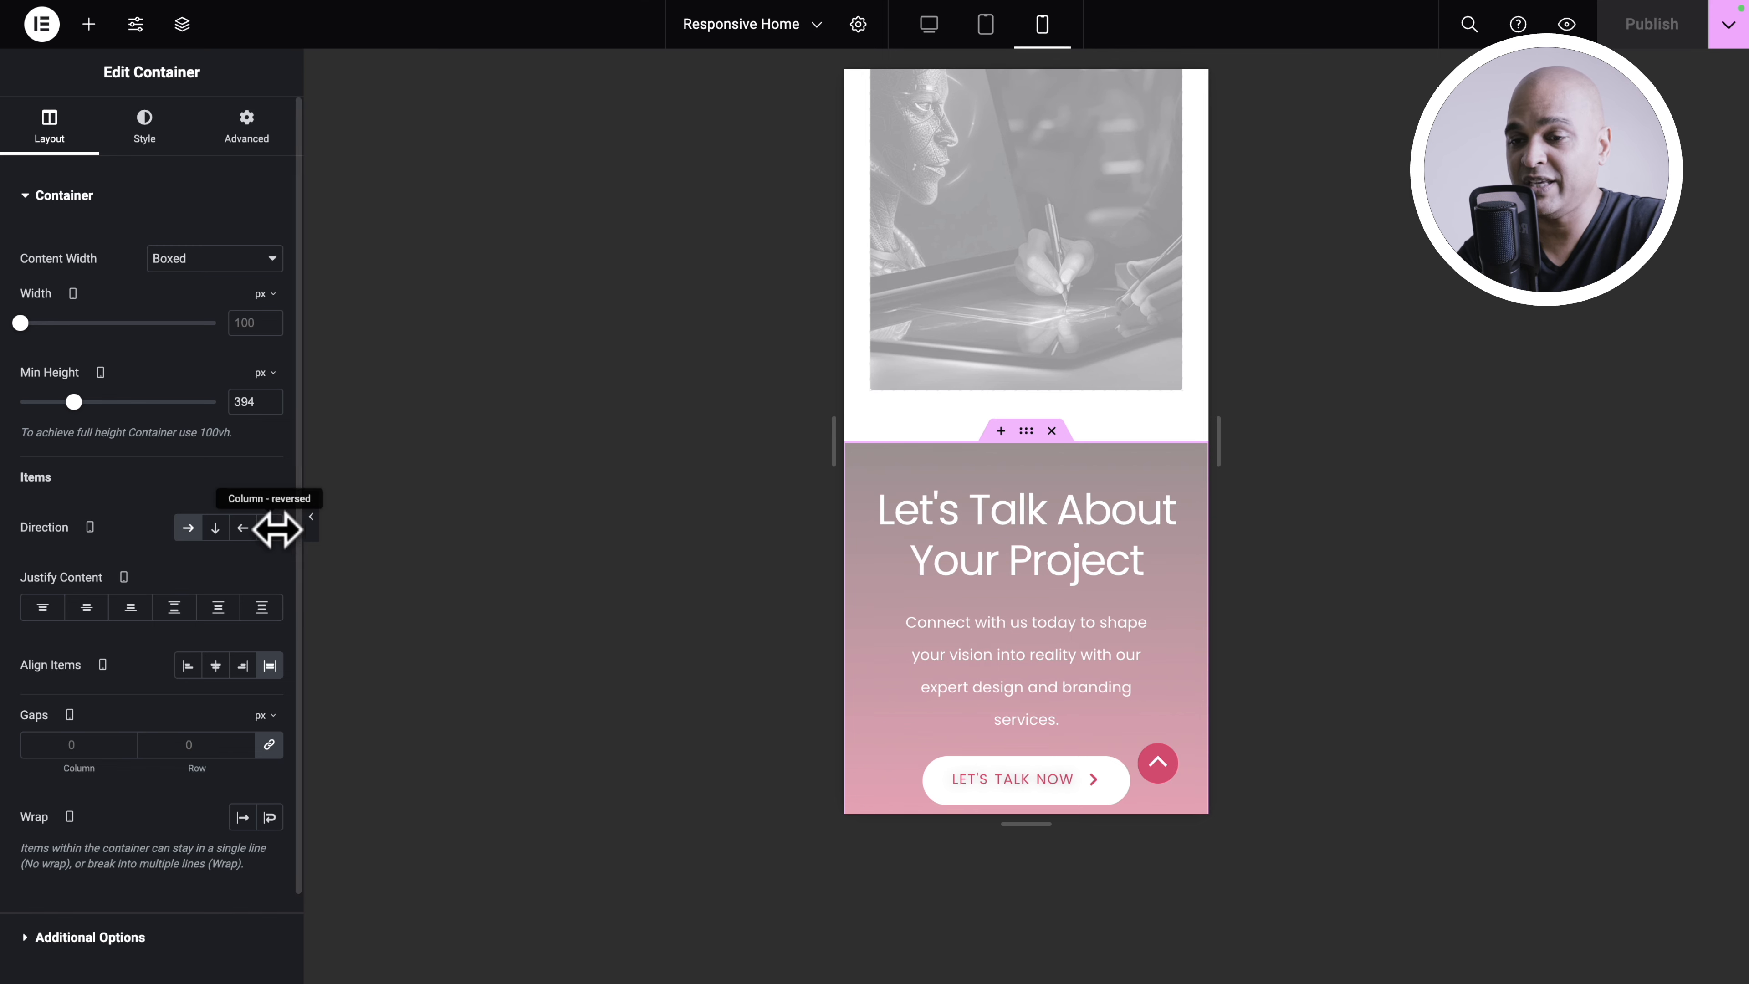
click(311, 520)
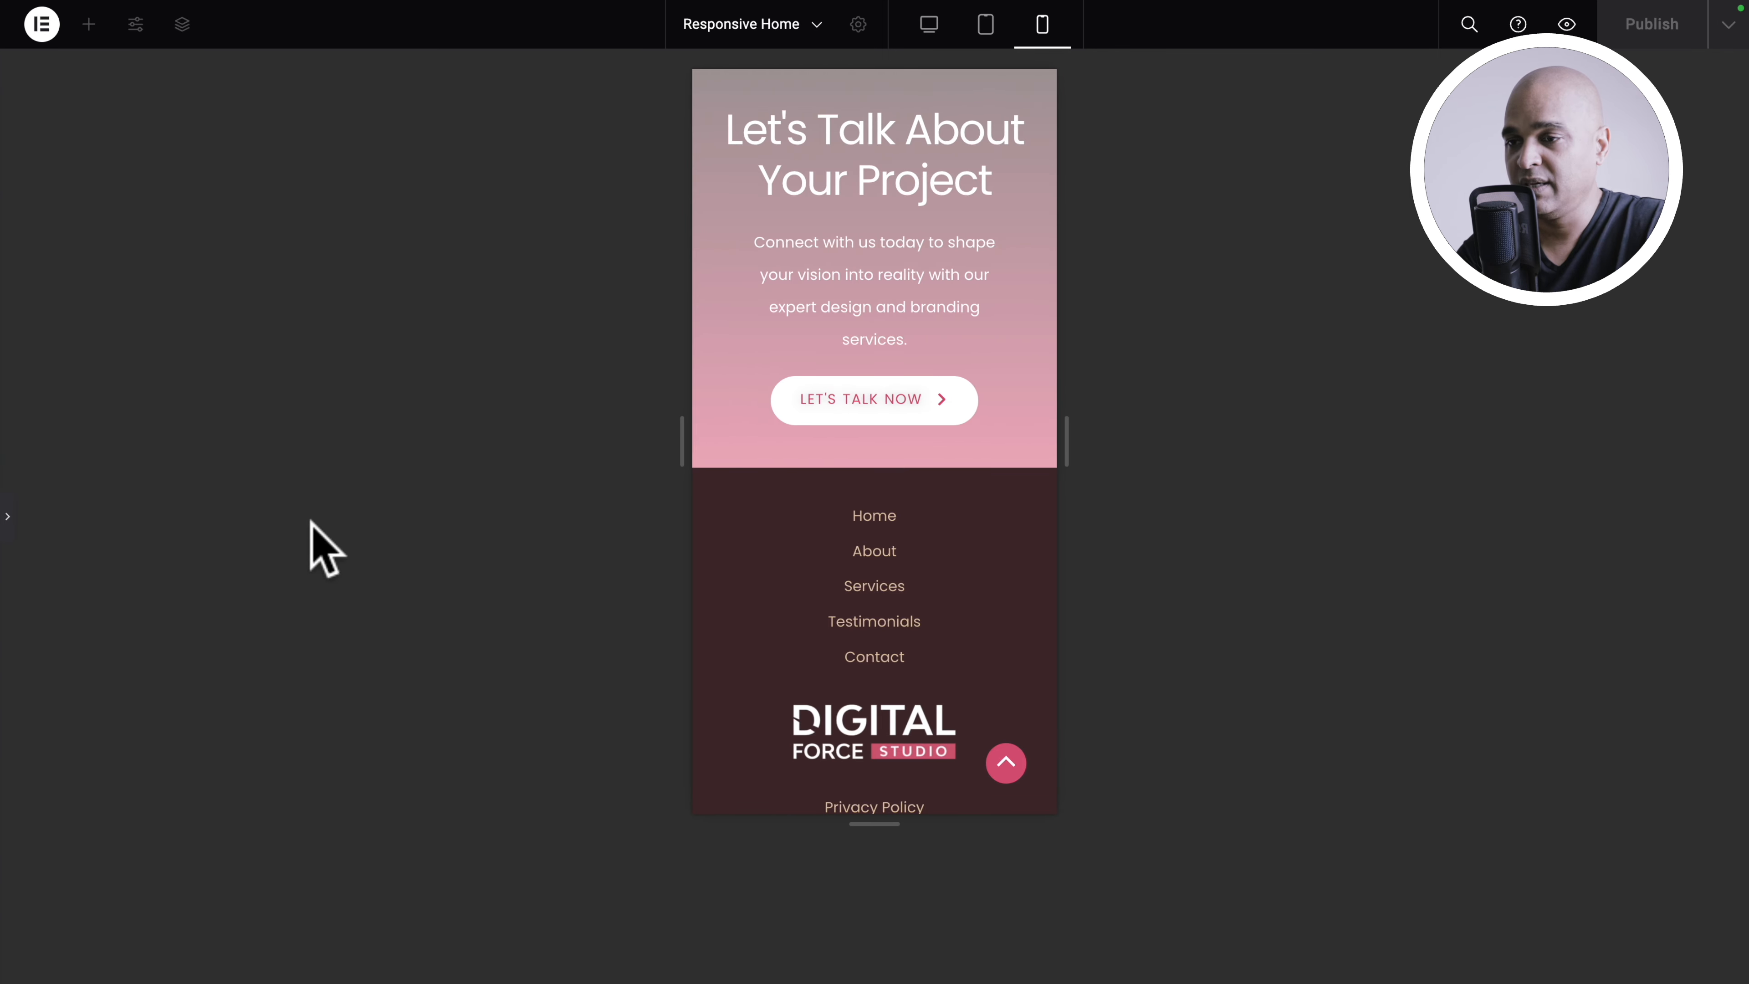
click(263, 499)
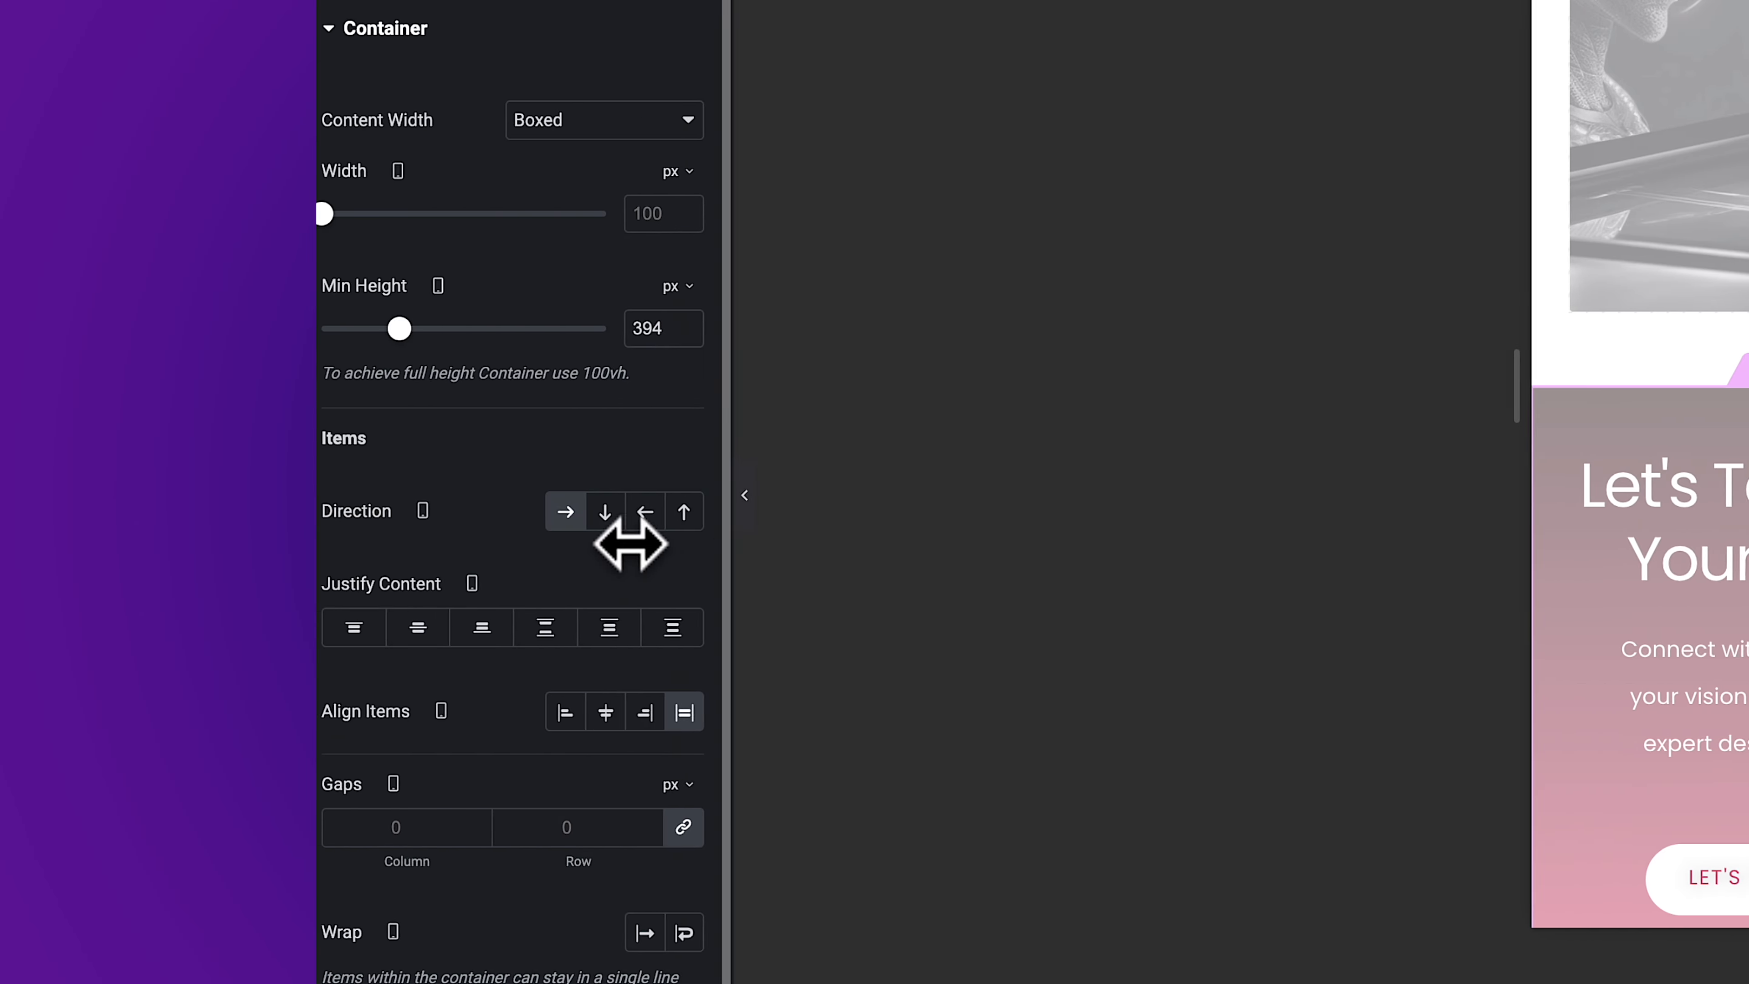
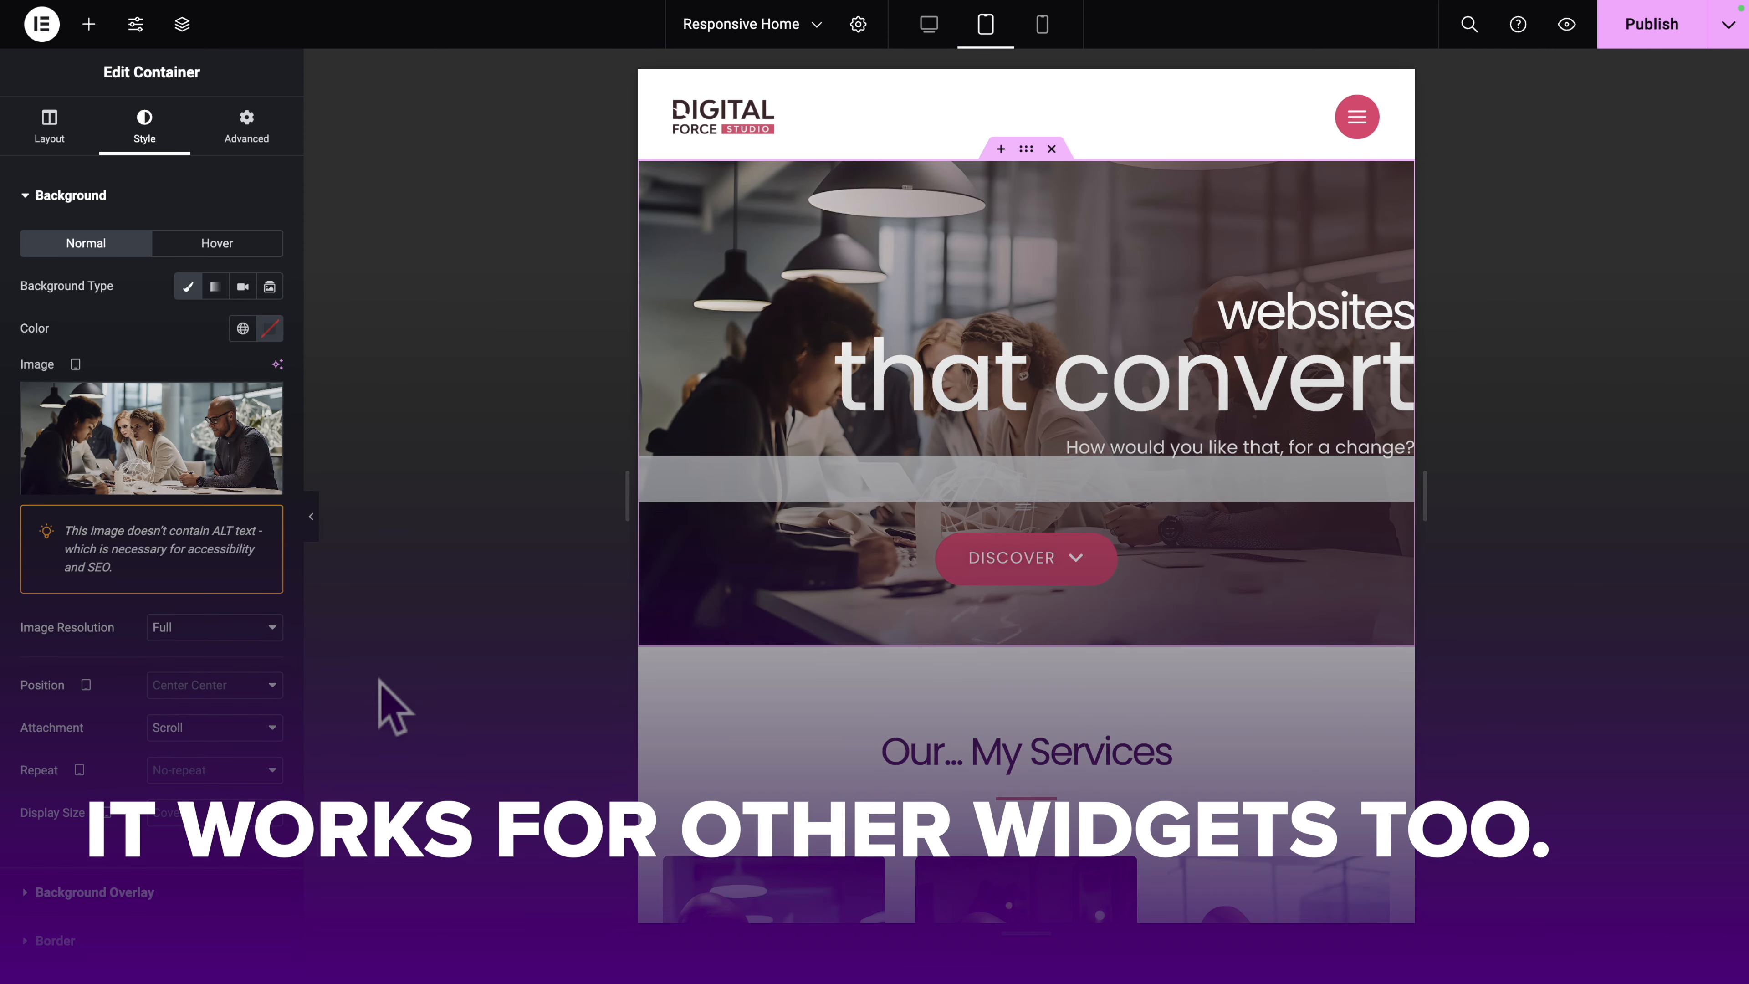
Step: Set the "Our... My Services" heading's typography size to 20 px for tablet portrait
scroll(854, 690, down, 6)
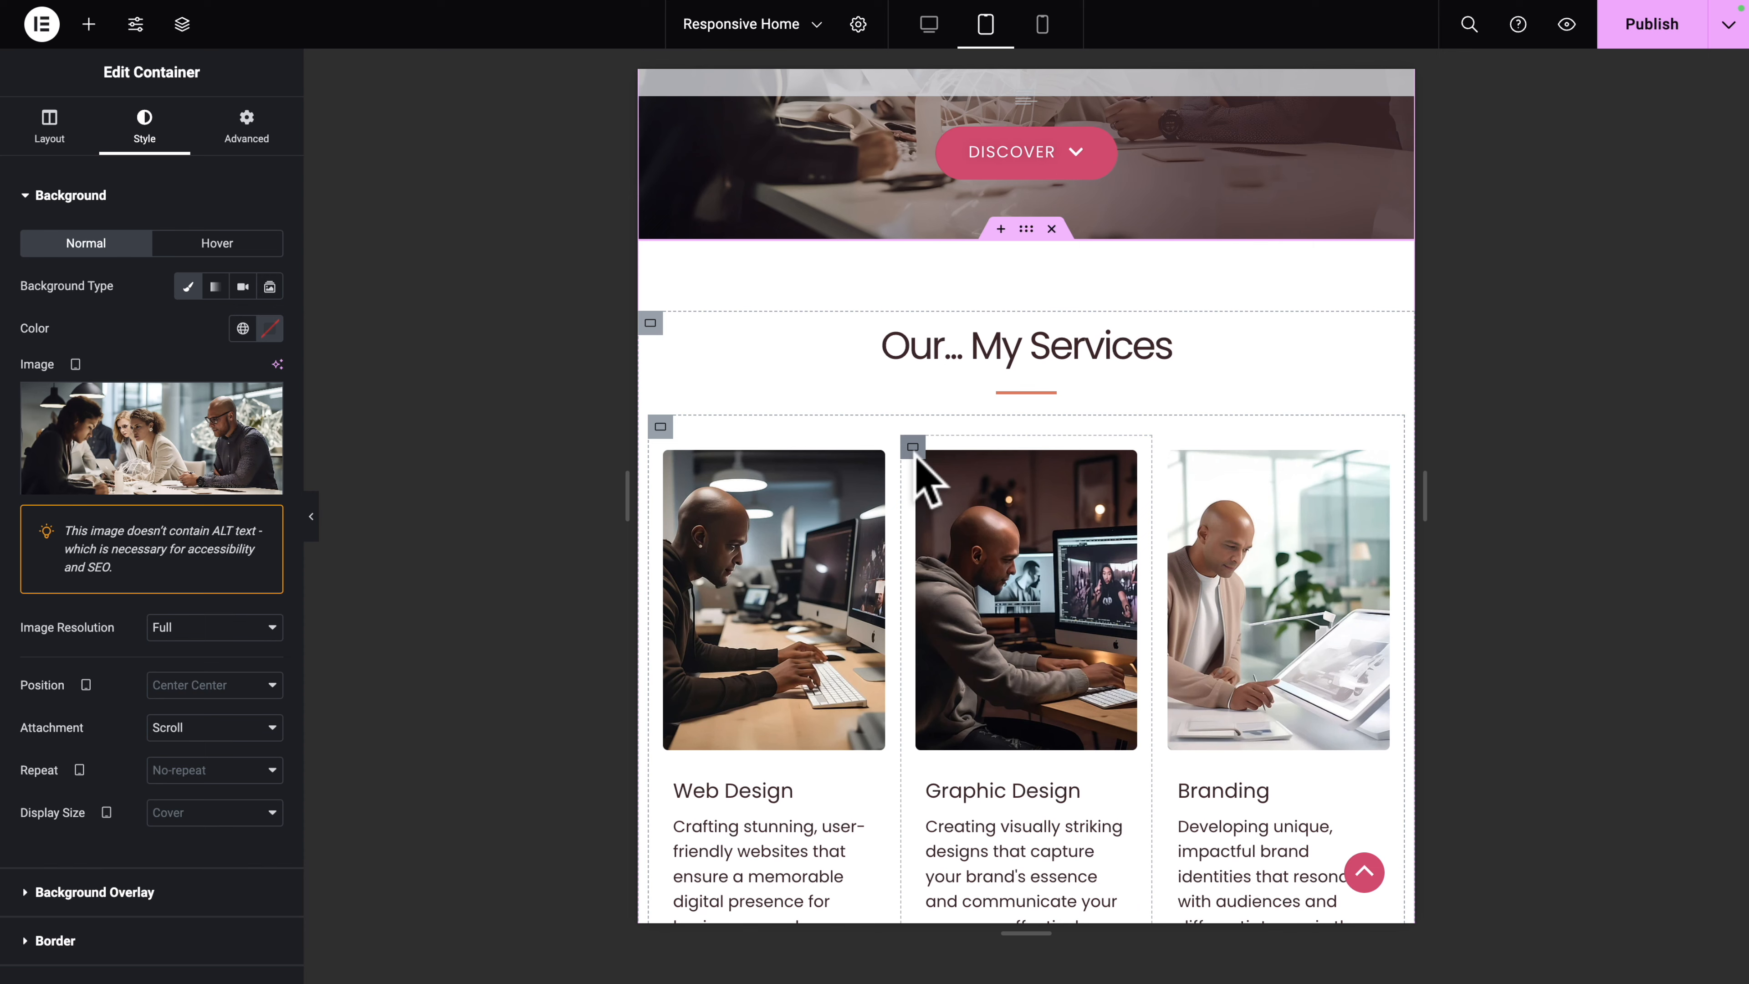
click(929, 31)
scroll(852, 572, down, 6)
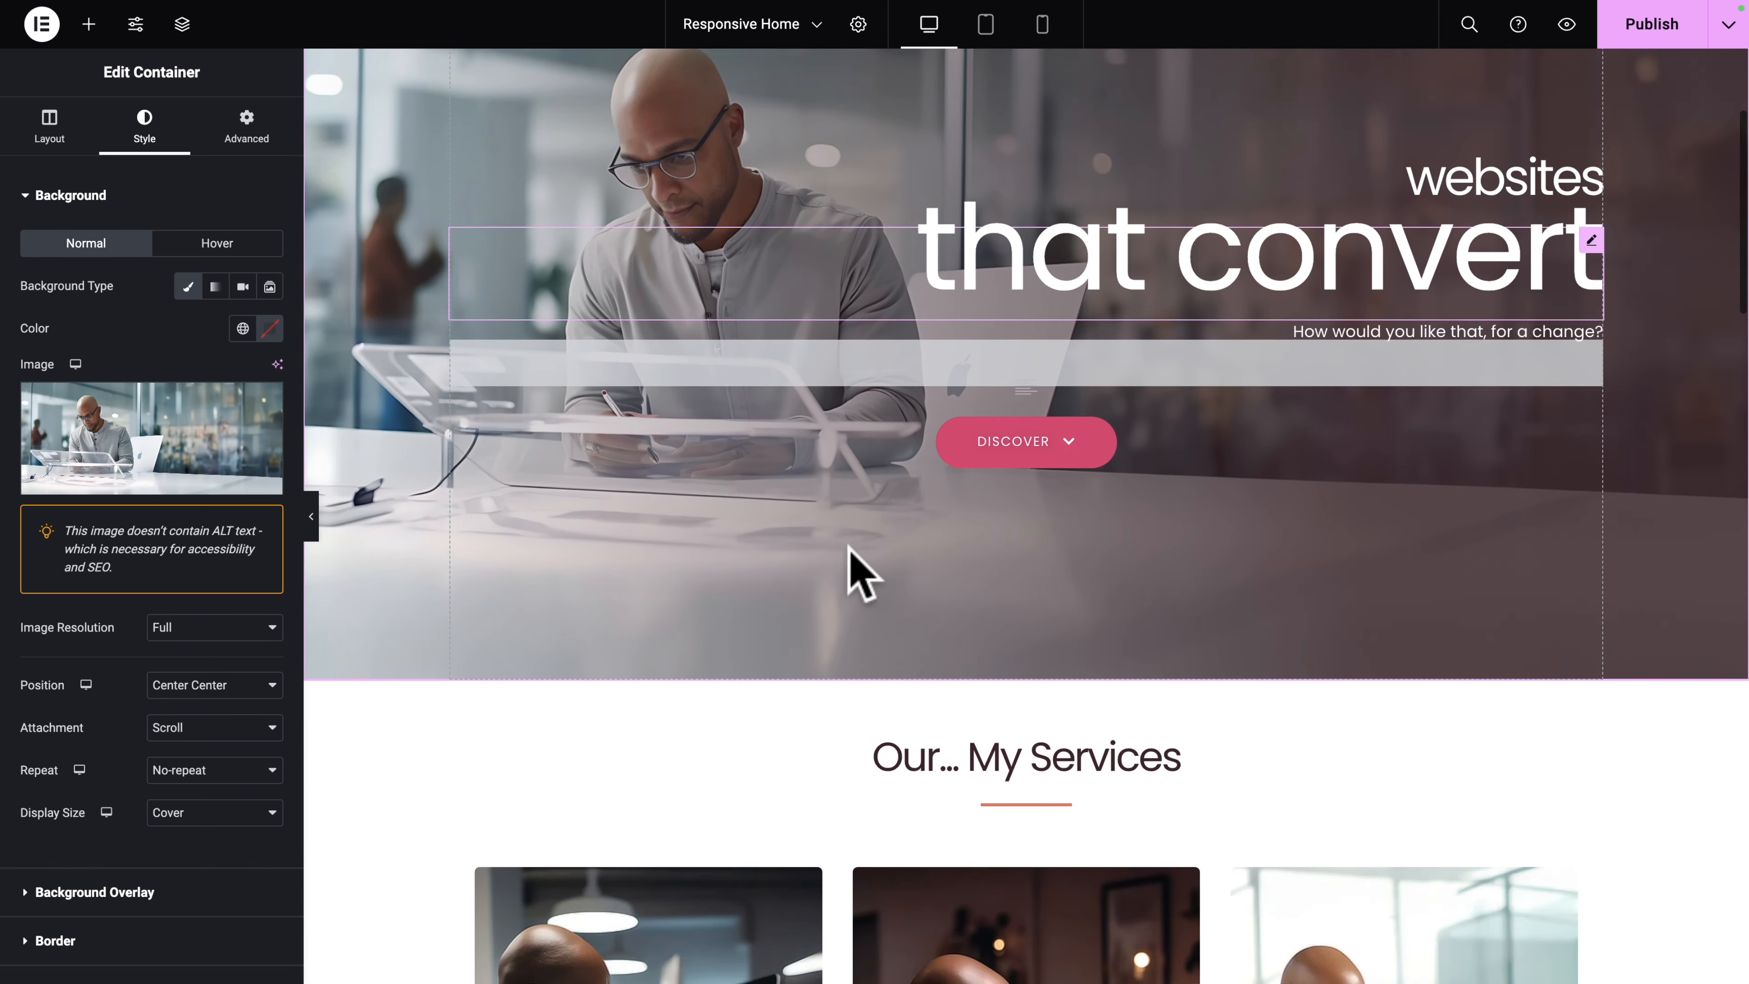
click(929, 511)
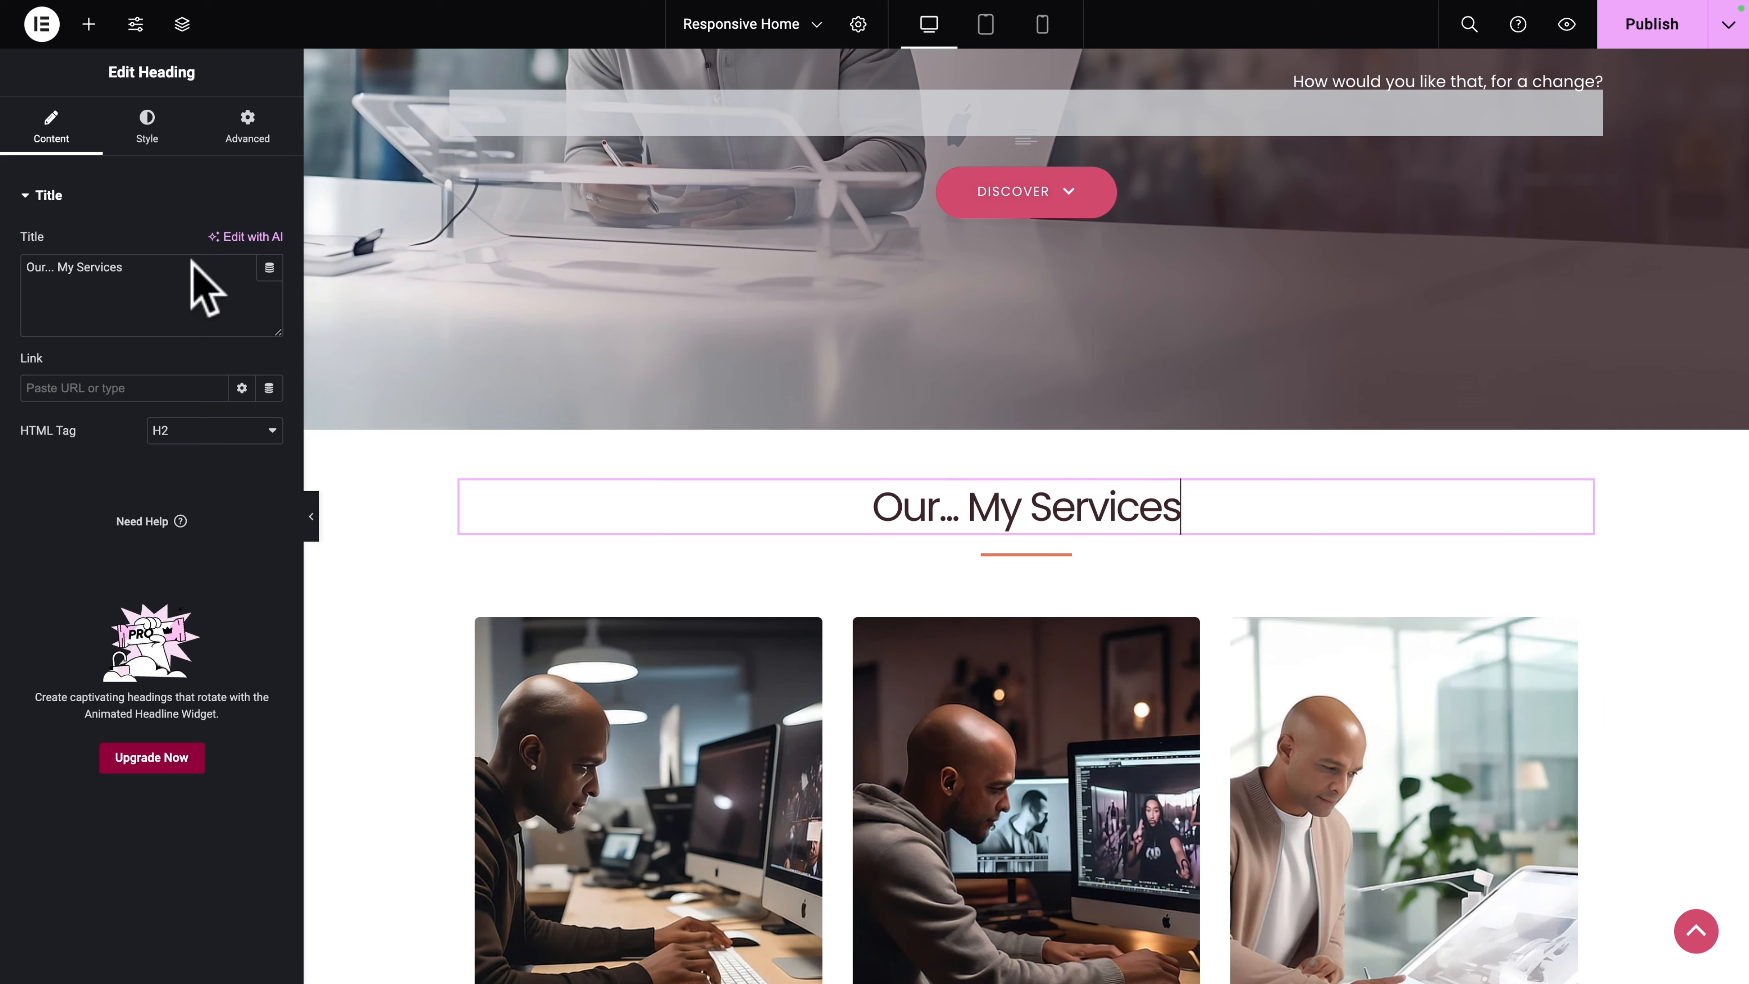
click(146, 138)
click(270, 328)
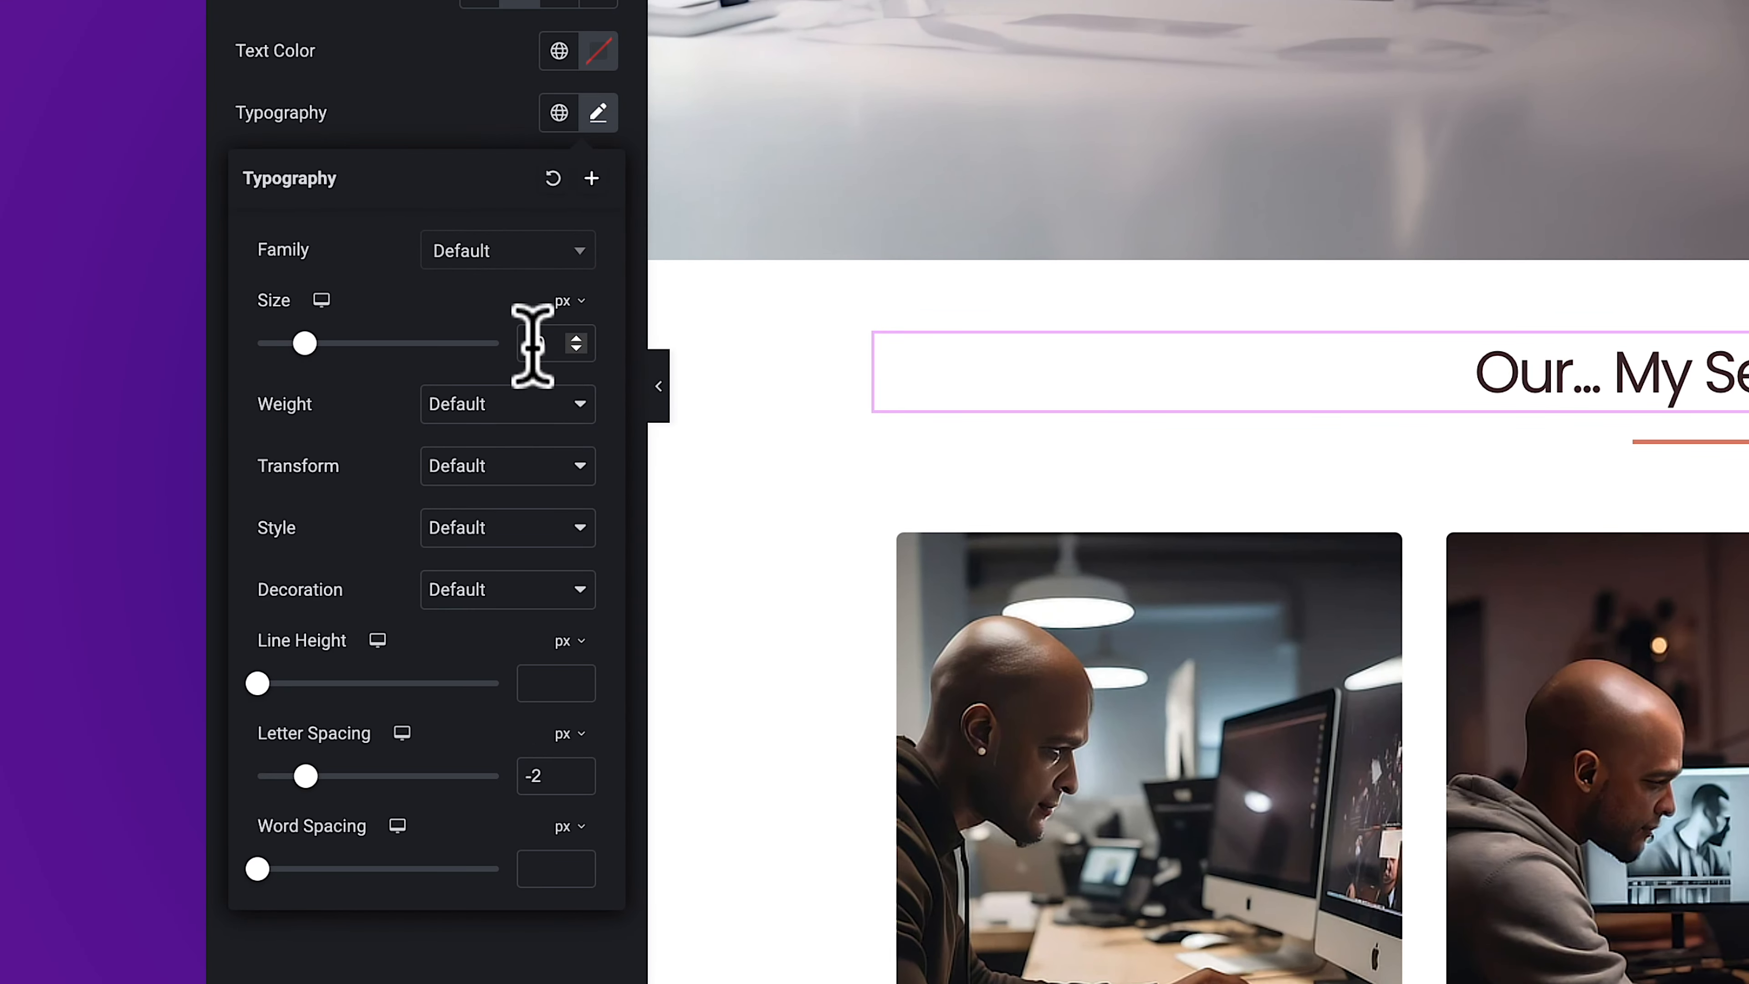
click(321, 300)
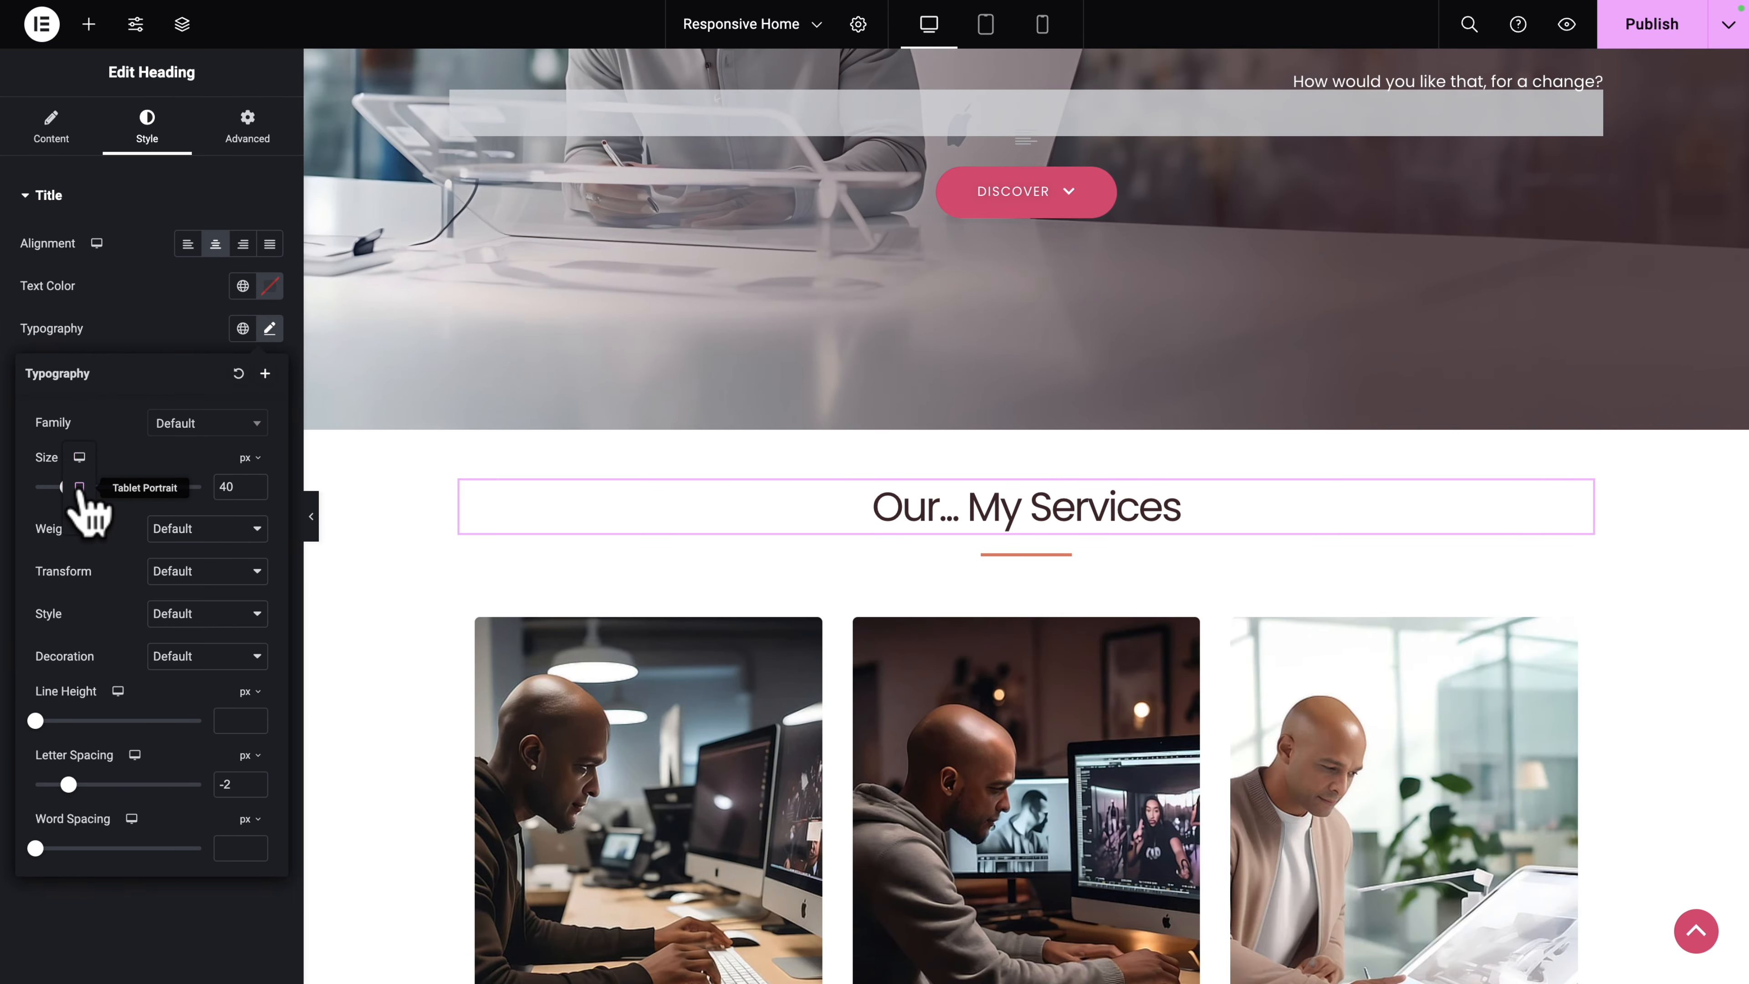
click(80, 488)
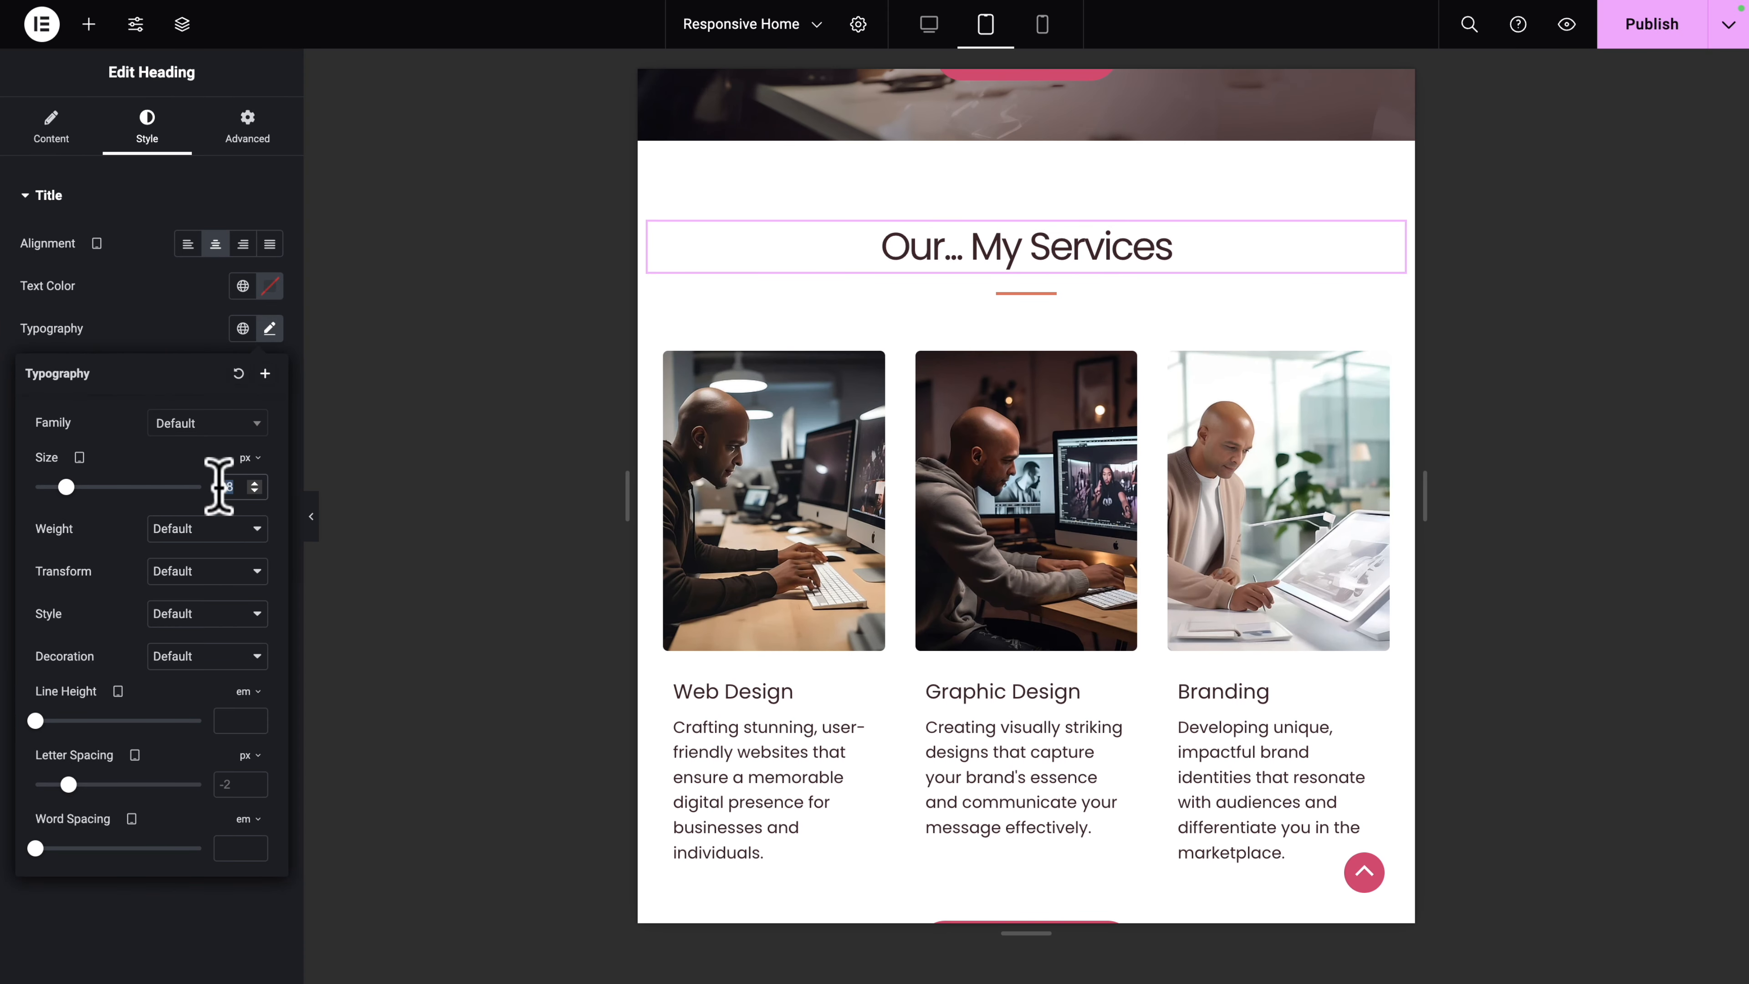
text(20)
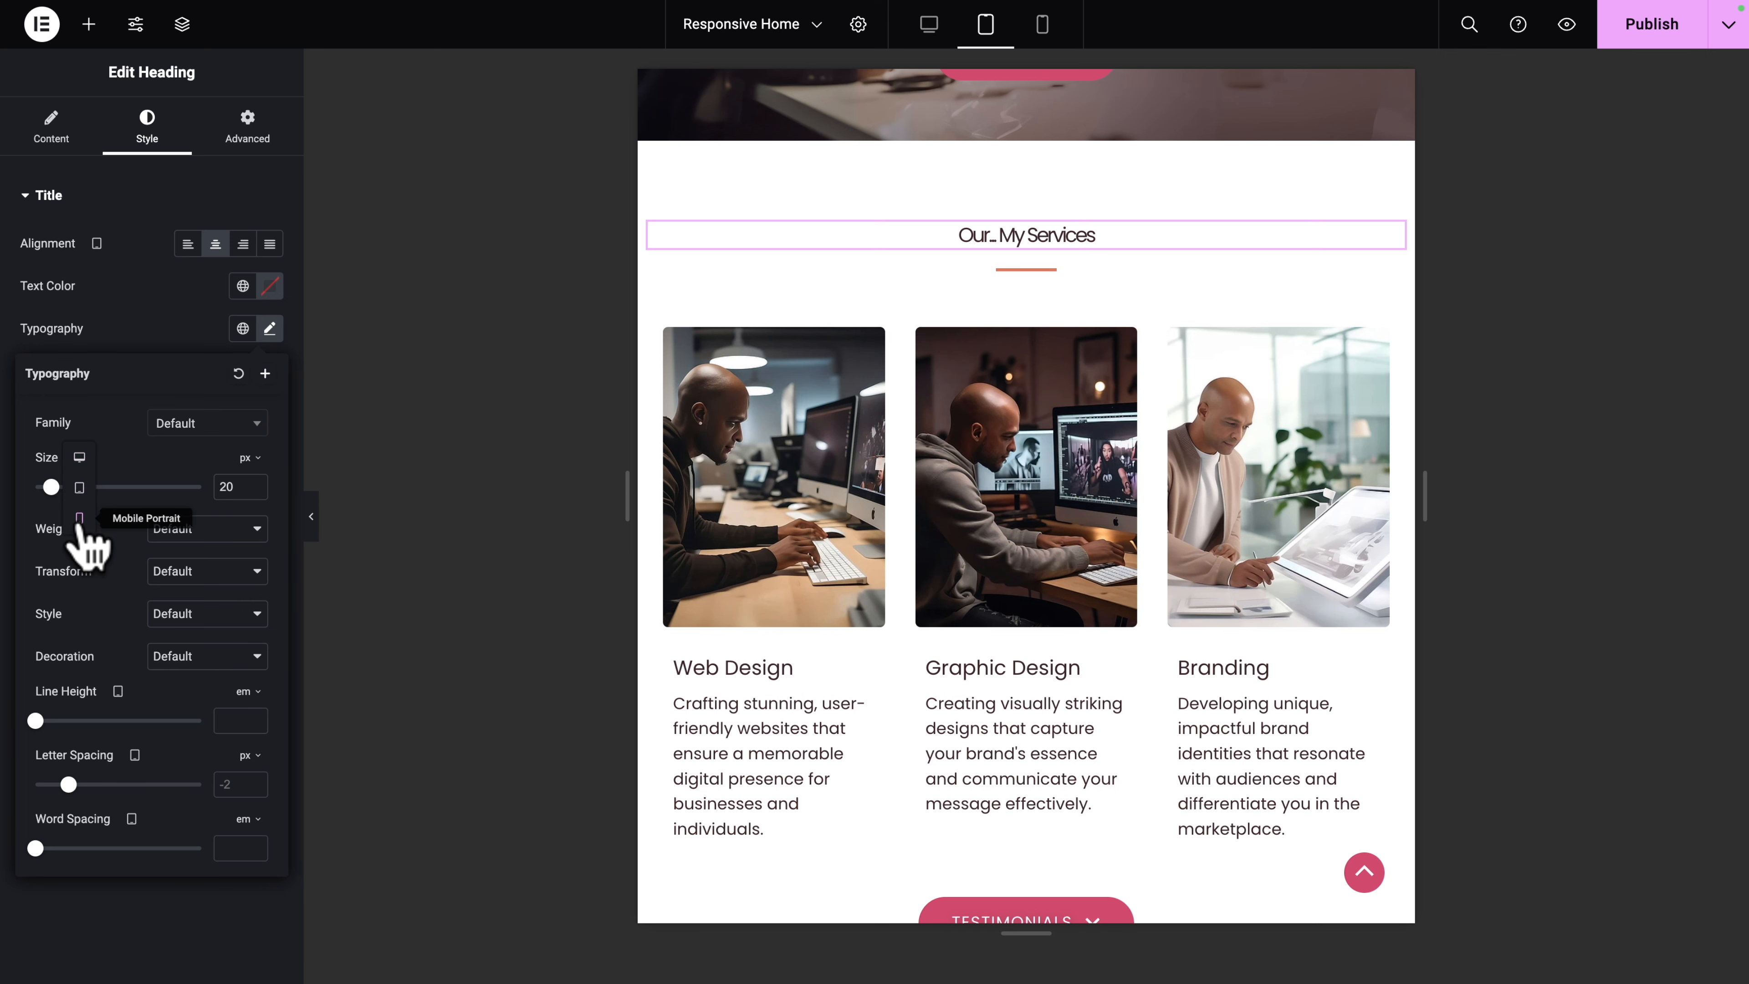
Step: Set the services heading's font size to 12 px for mobile portrait, and collapse the editing panel to preview the page
click(80, 520)
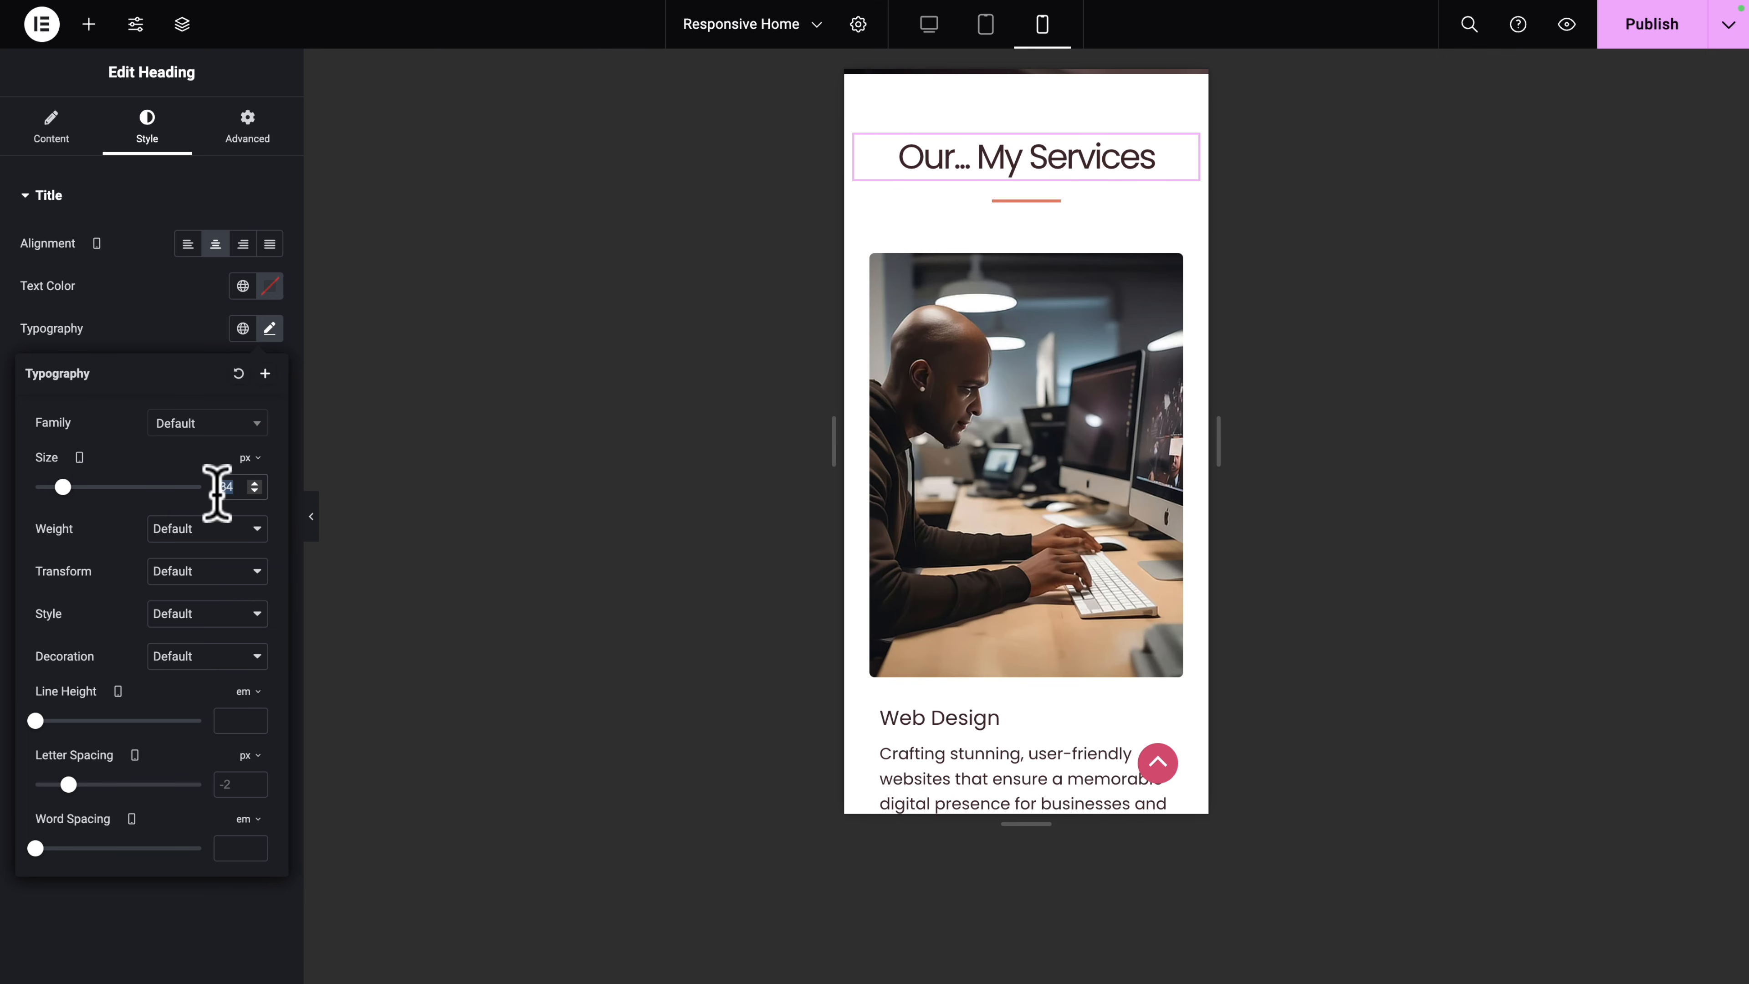
text(12)
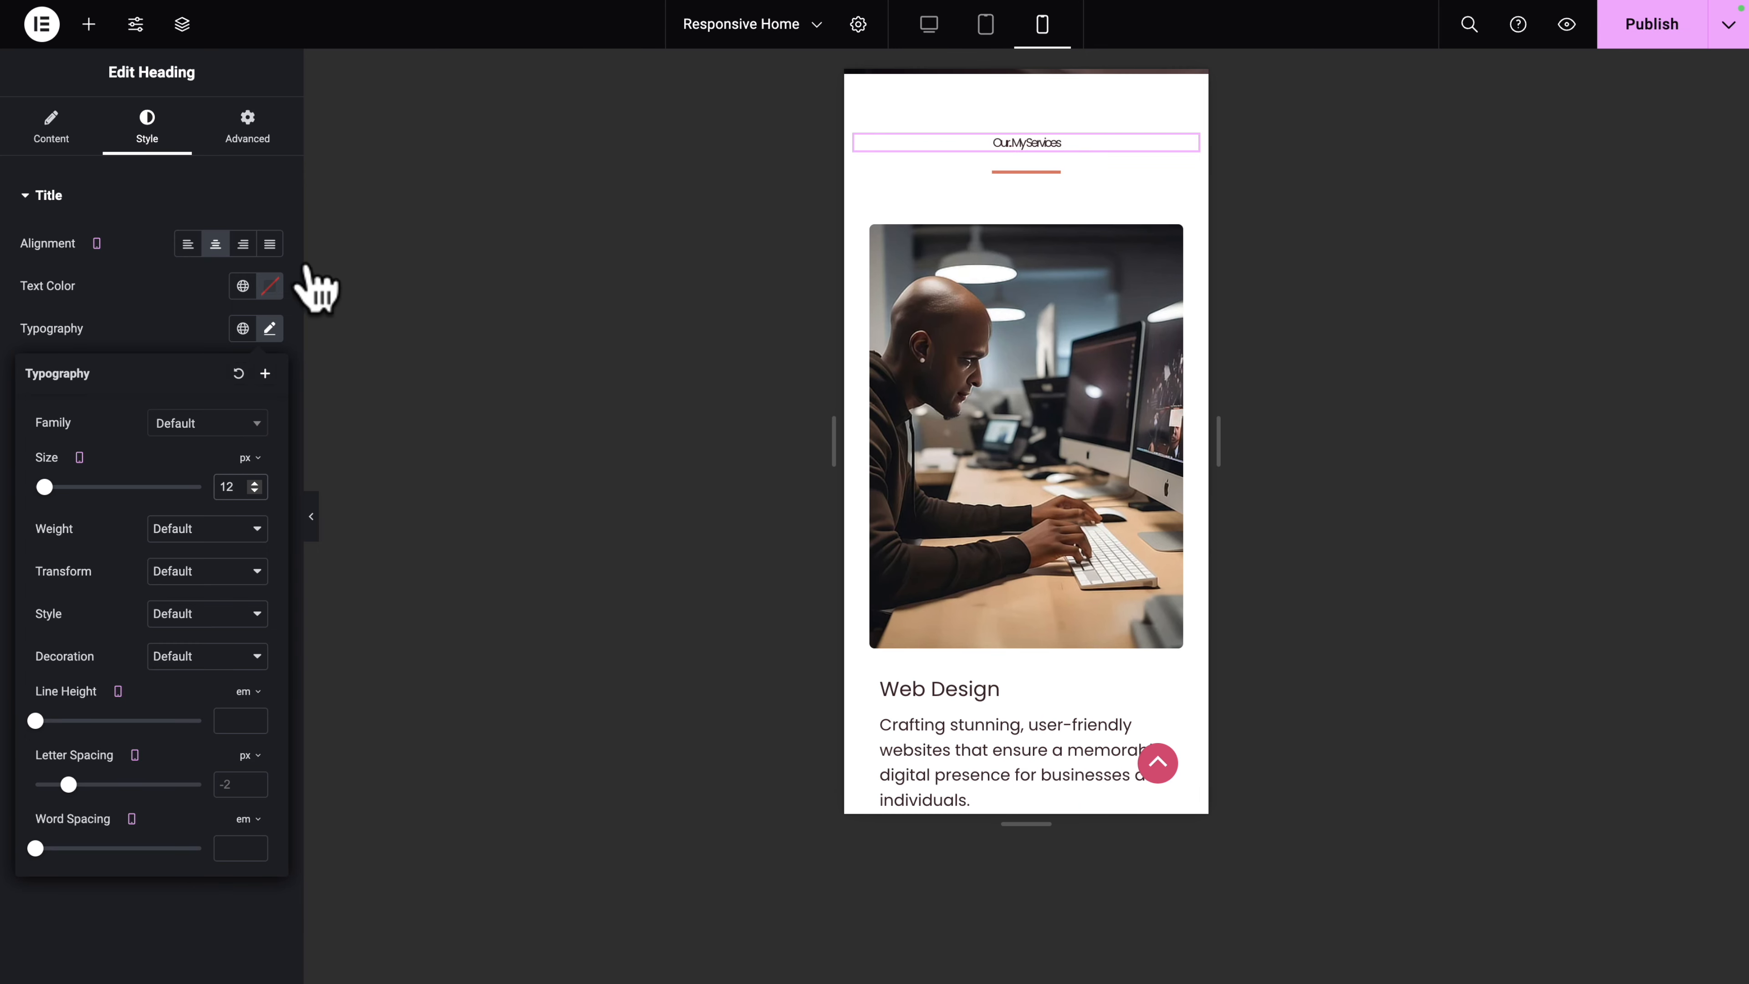
key(ctrl+p)
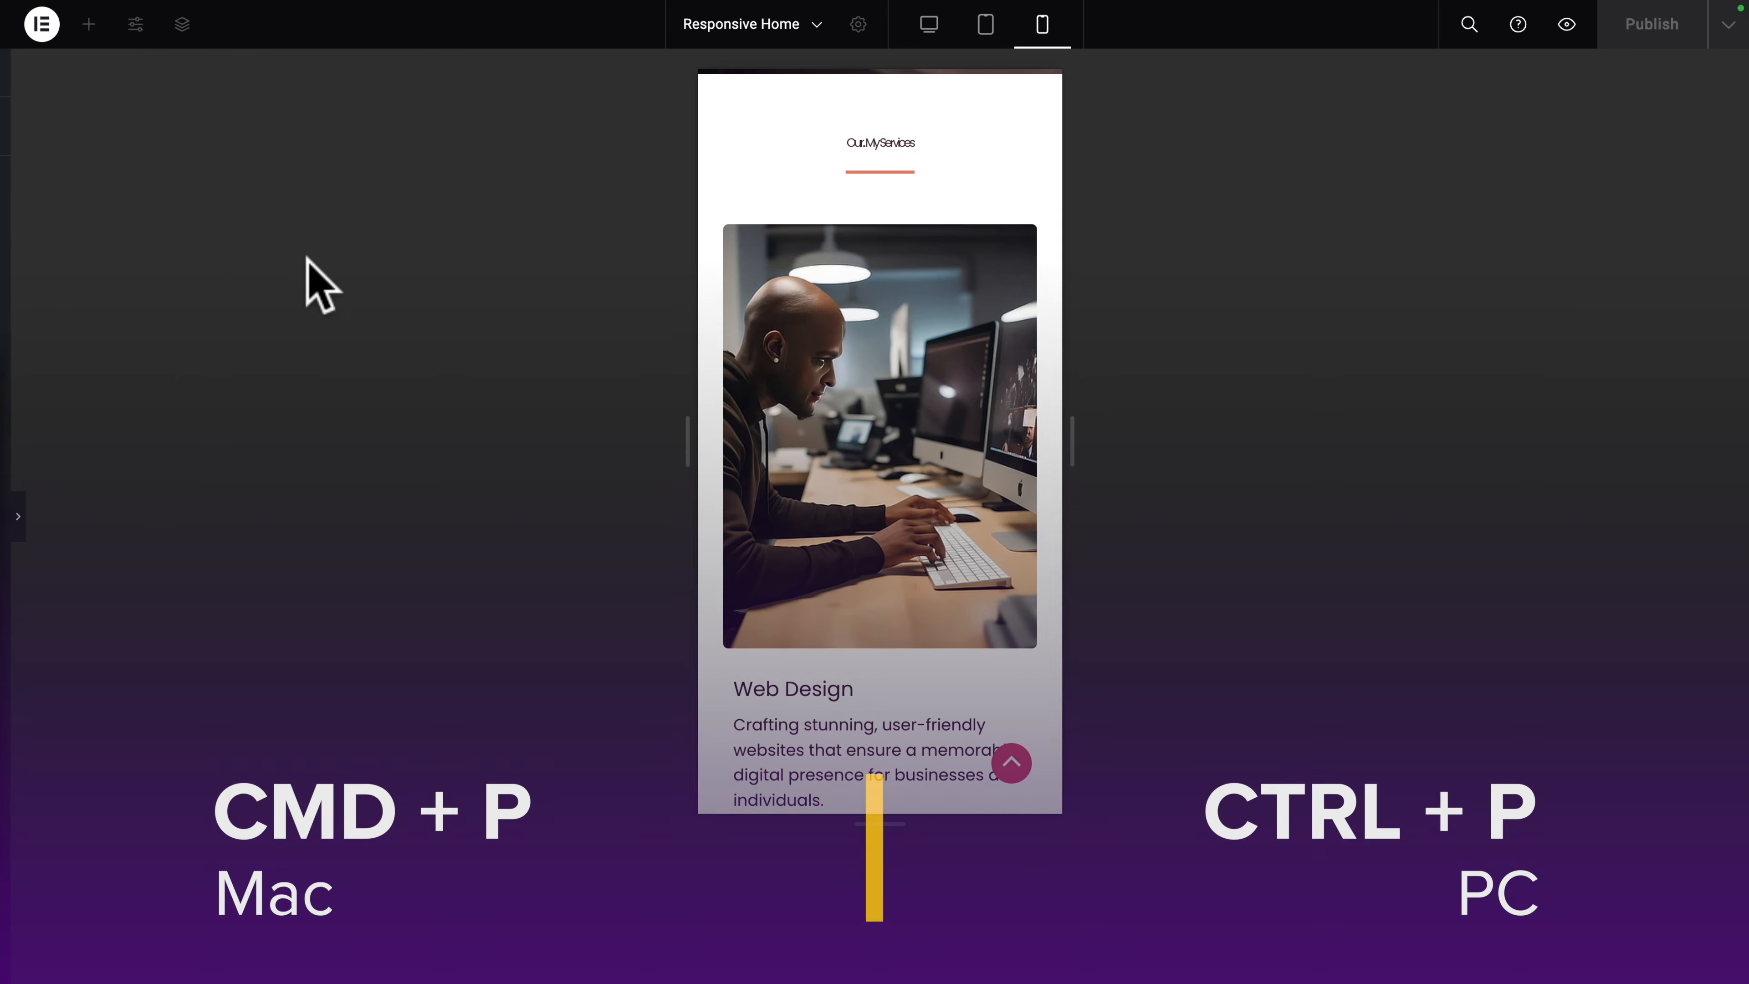
Step: Compare the Responsive Home page in desktop and mobile views, restore the editing panel and return to desktop mode
key(ctrl+shift+m)
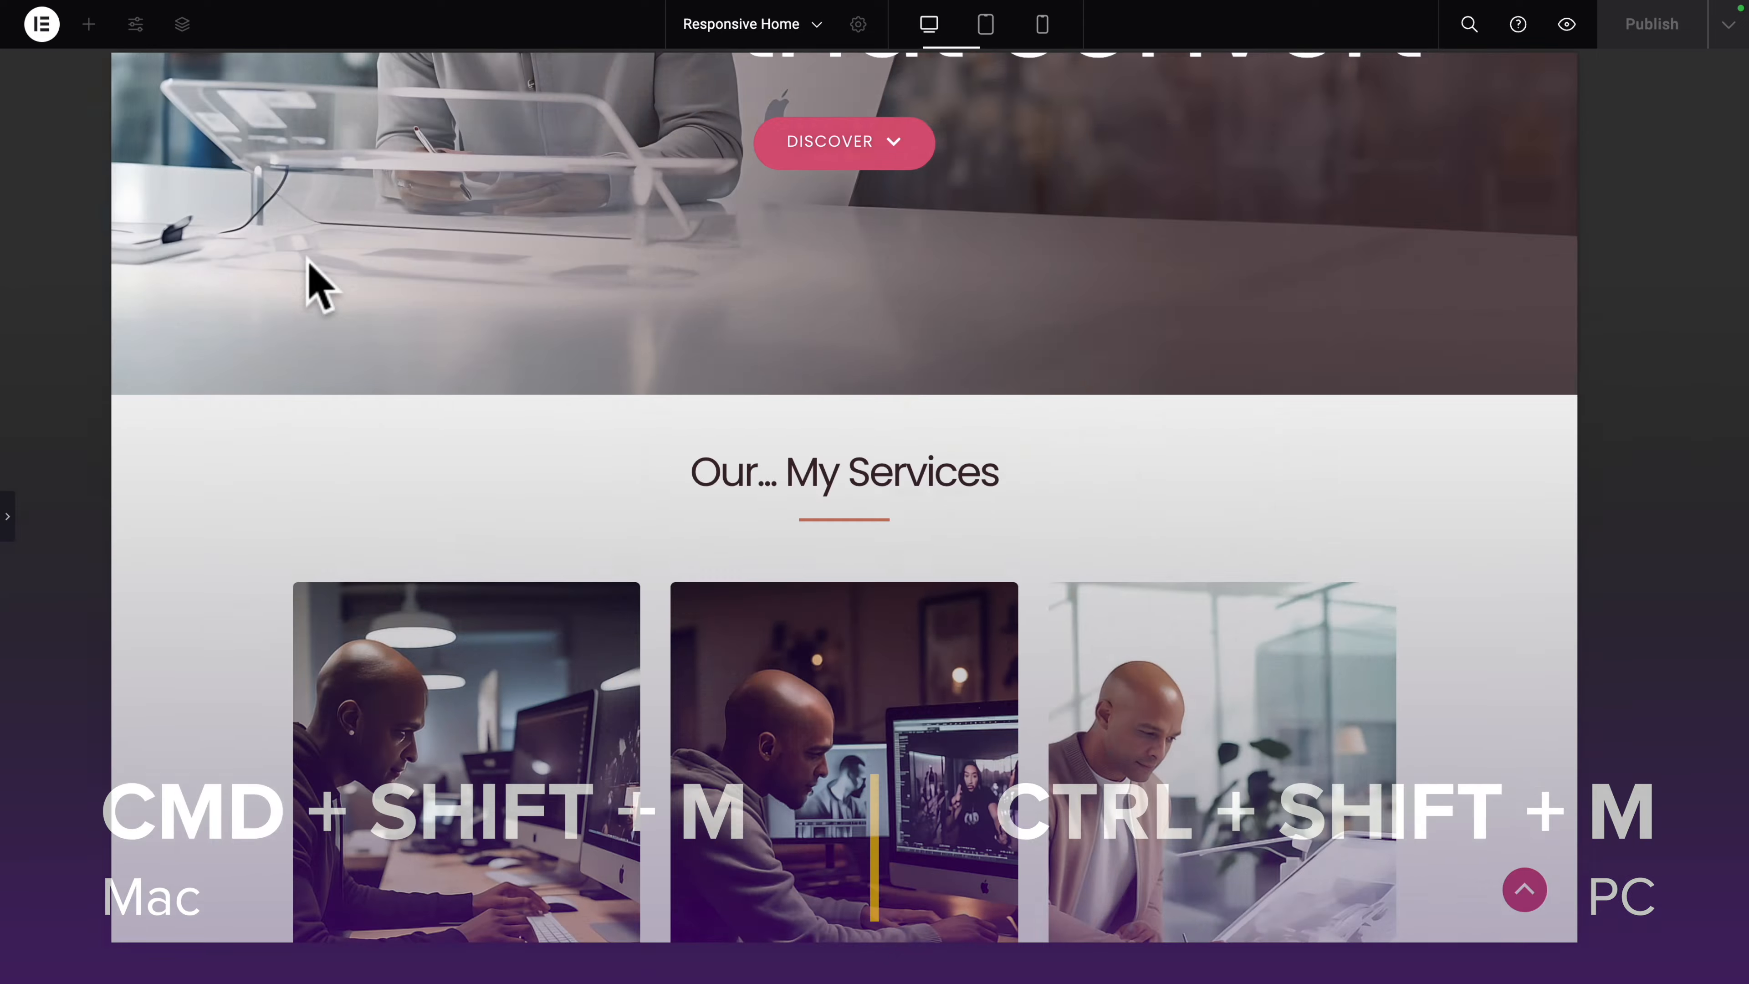
key(ctrl+shift+m)
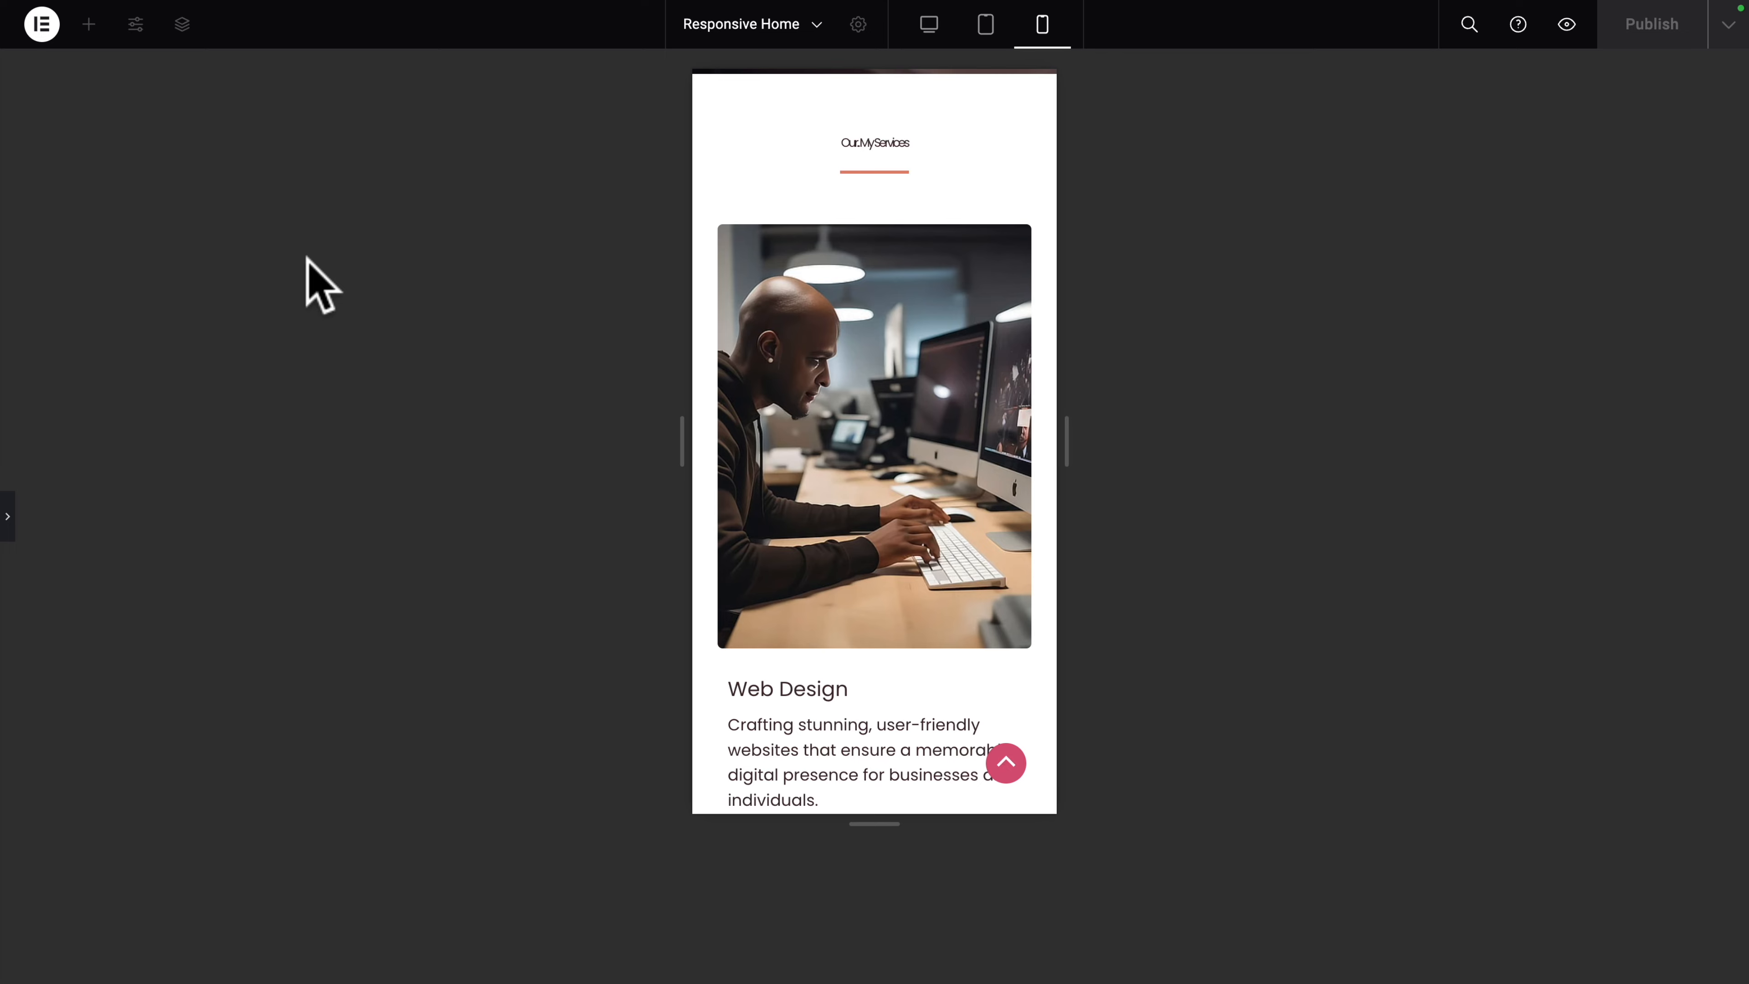
key(ctrl+p)
click(929, 24)
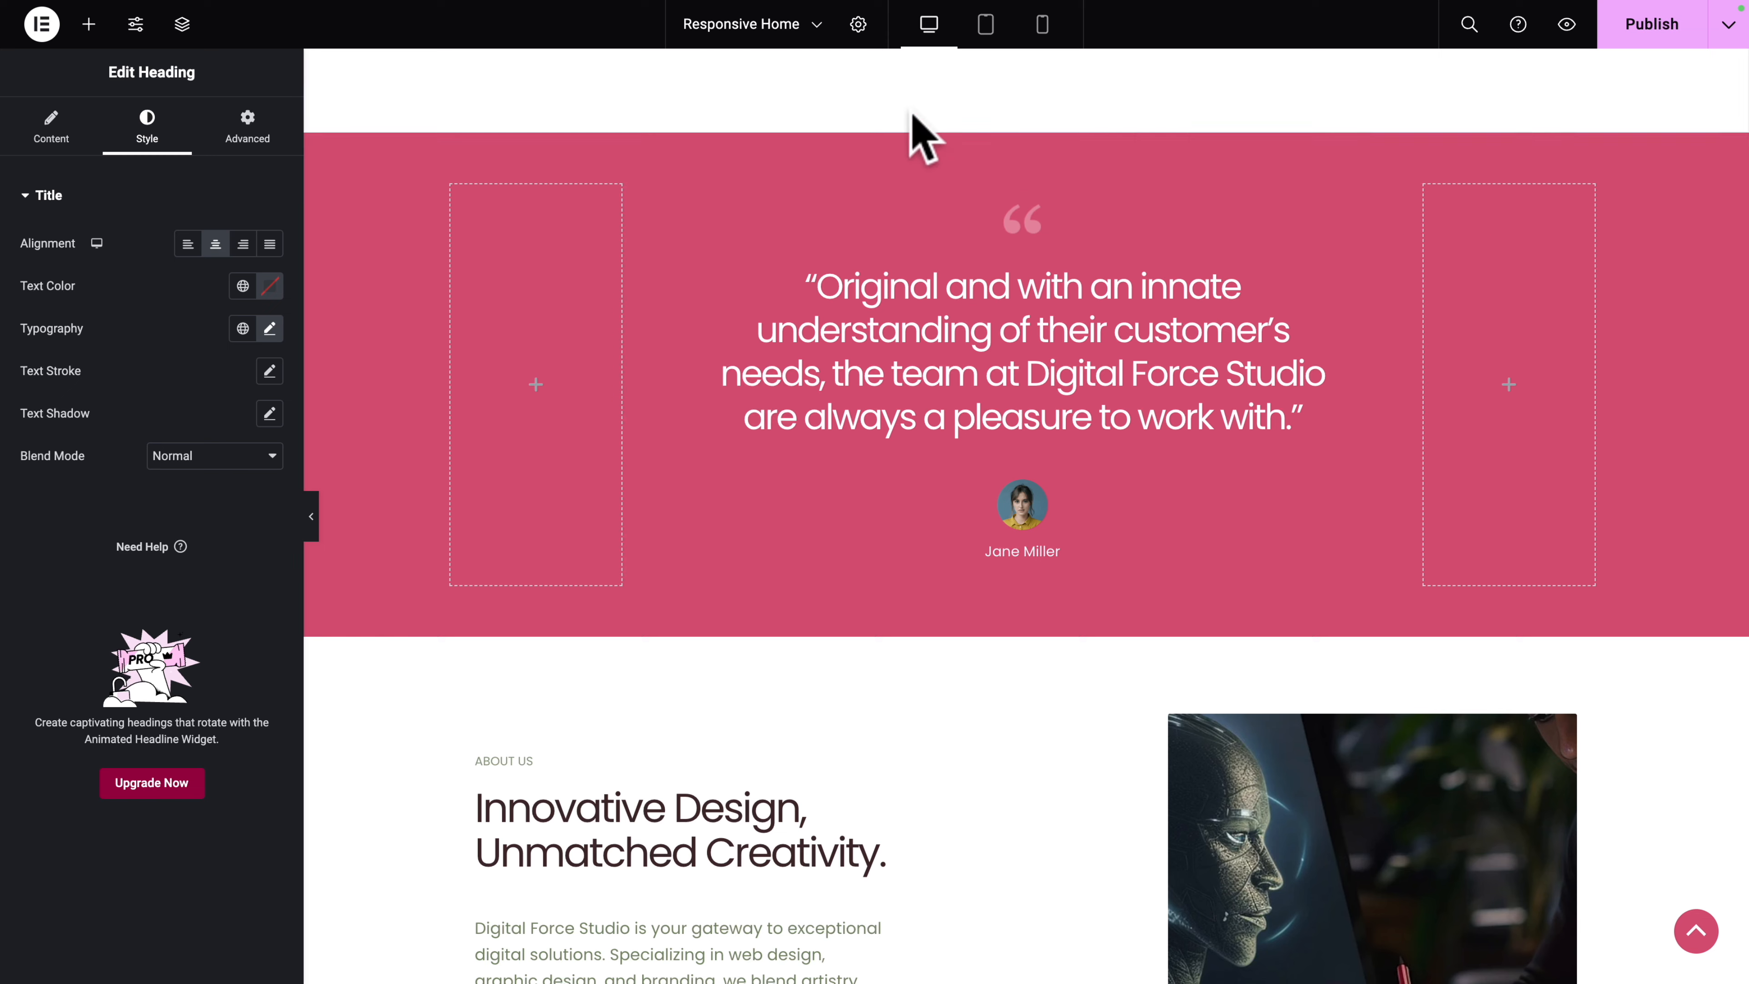
Step: Duplicate the pink testimonial container and set the copy's background to the global color Theme Color 4
right_click(1033, 138)
click(1061, 202)
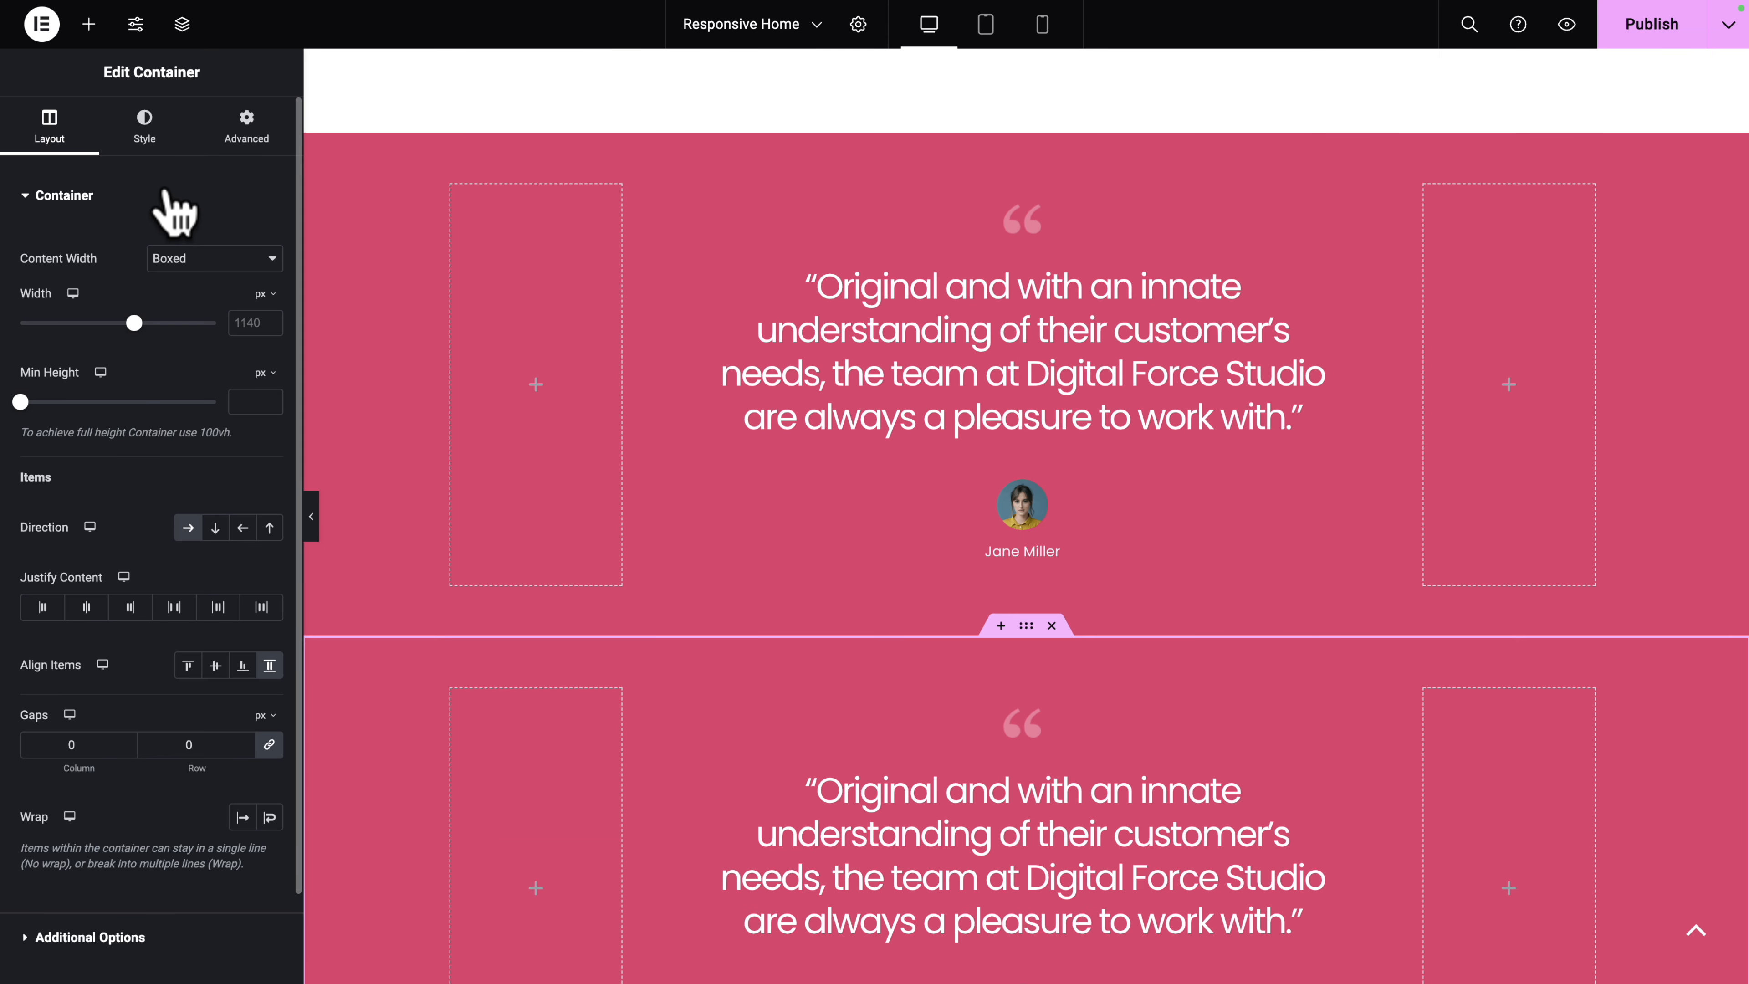
click(137, 131)
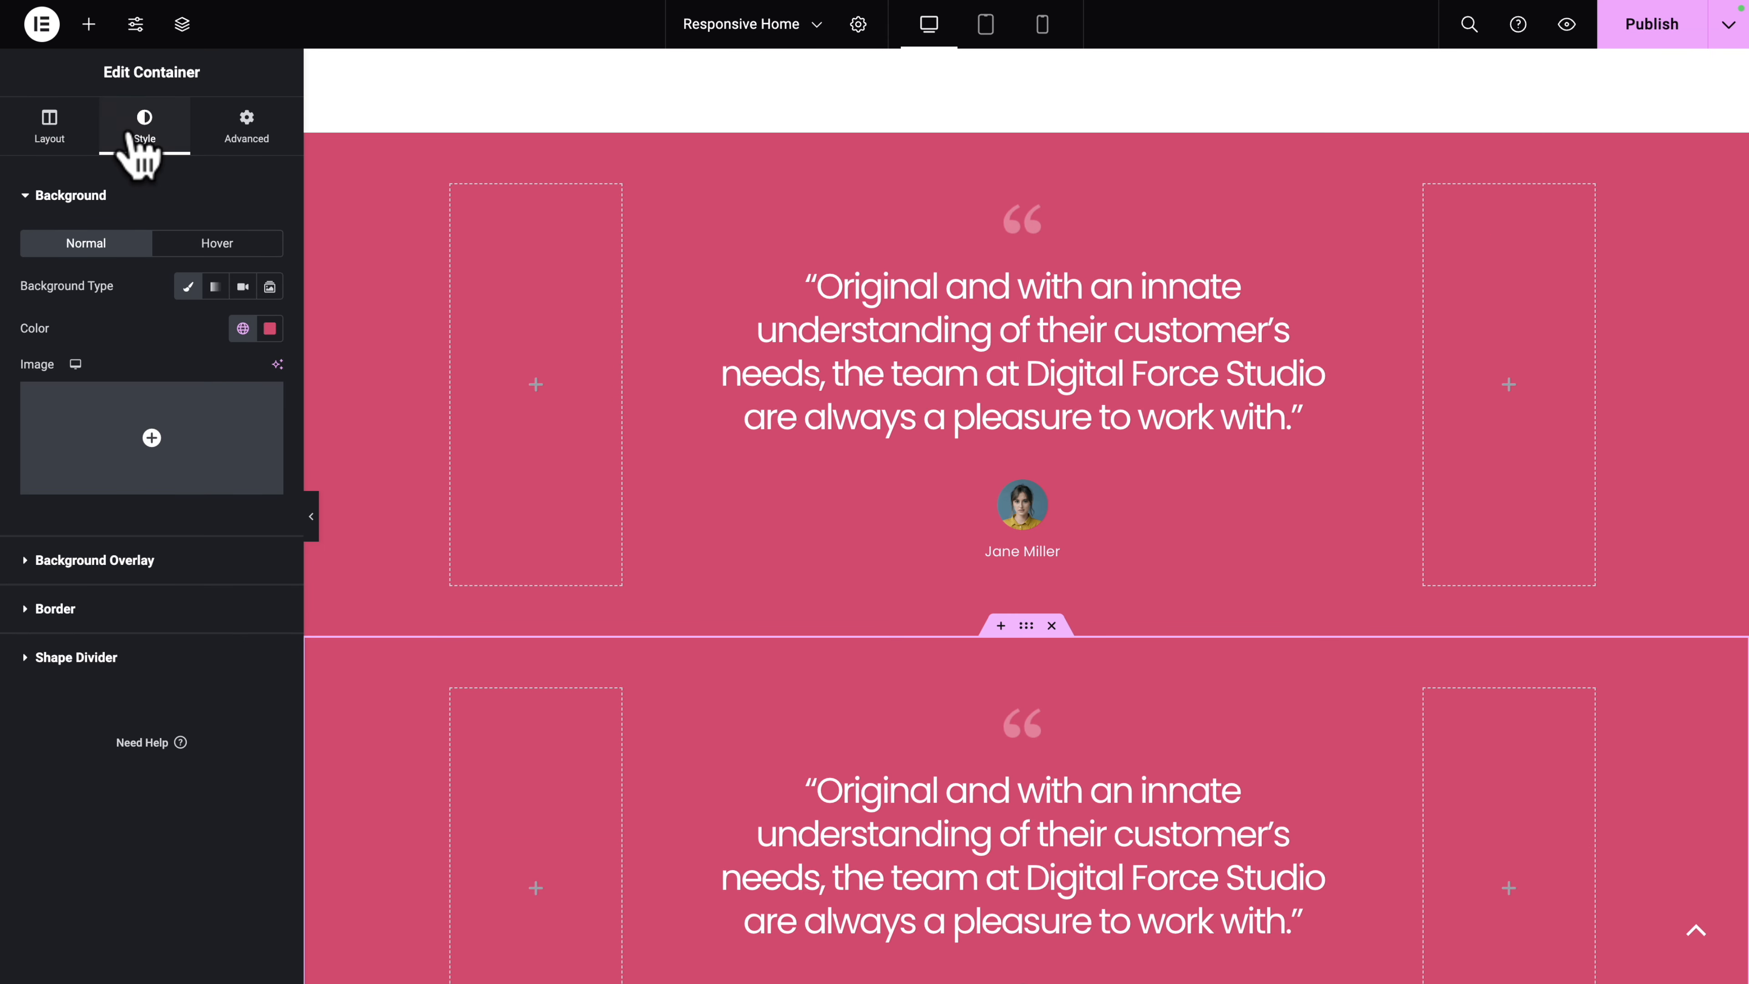
click(242, 328)
scroll(151, 516, down, 3)
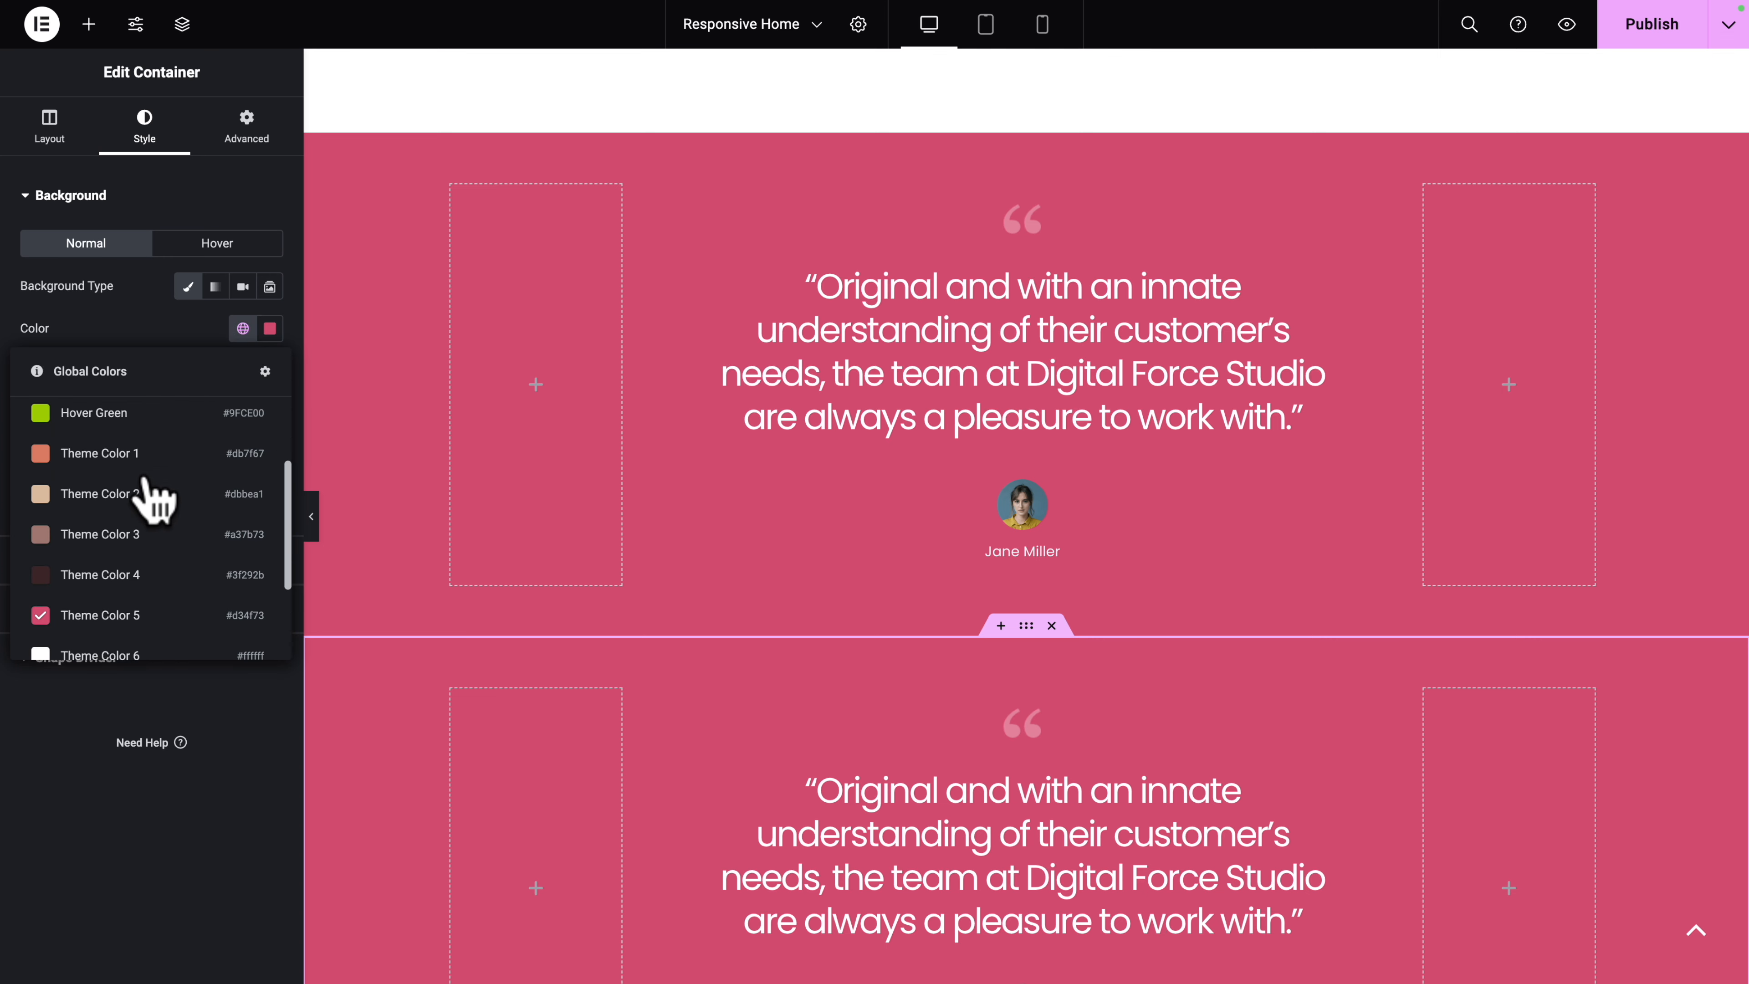
click(87, 559)
scroll(406, 672, down, 2)
scroll(406, 672, down, 3)
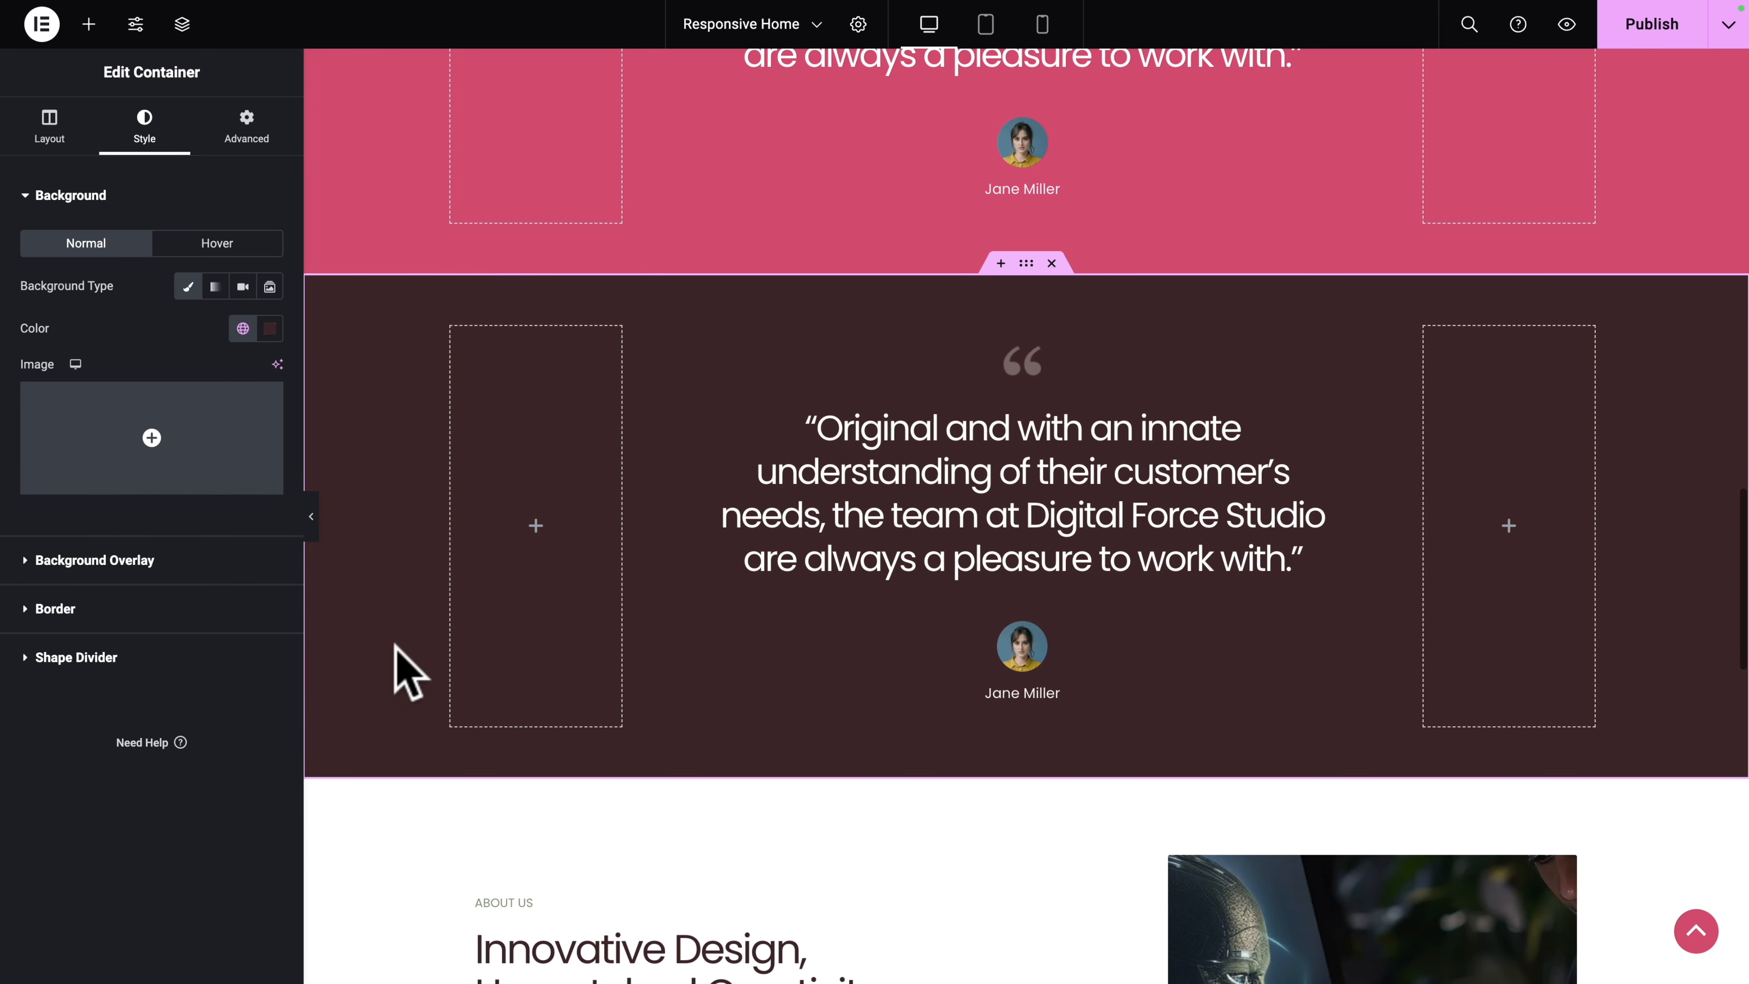
Step: Give the duplicated testimonial container a top margin of 100 px, unlinked from the other sides, and a top padding of 100 px
click(249, 136)
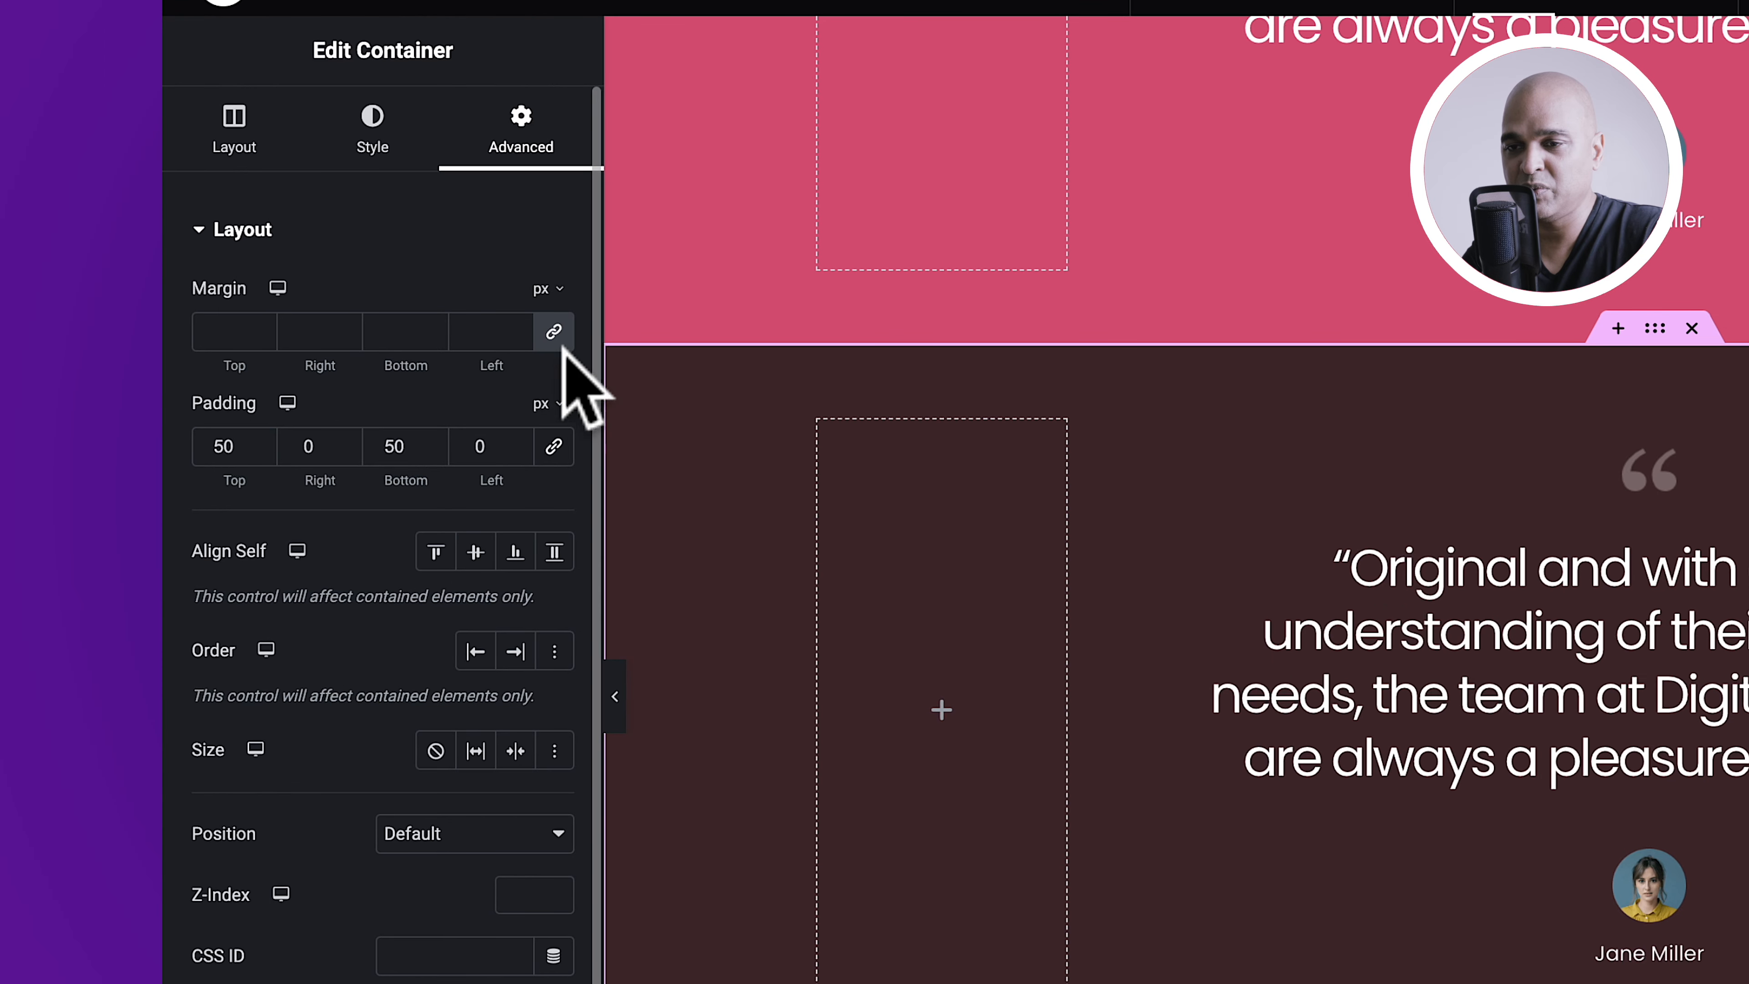
click(553, 332)
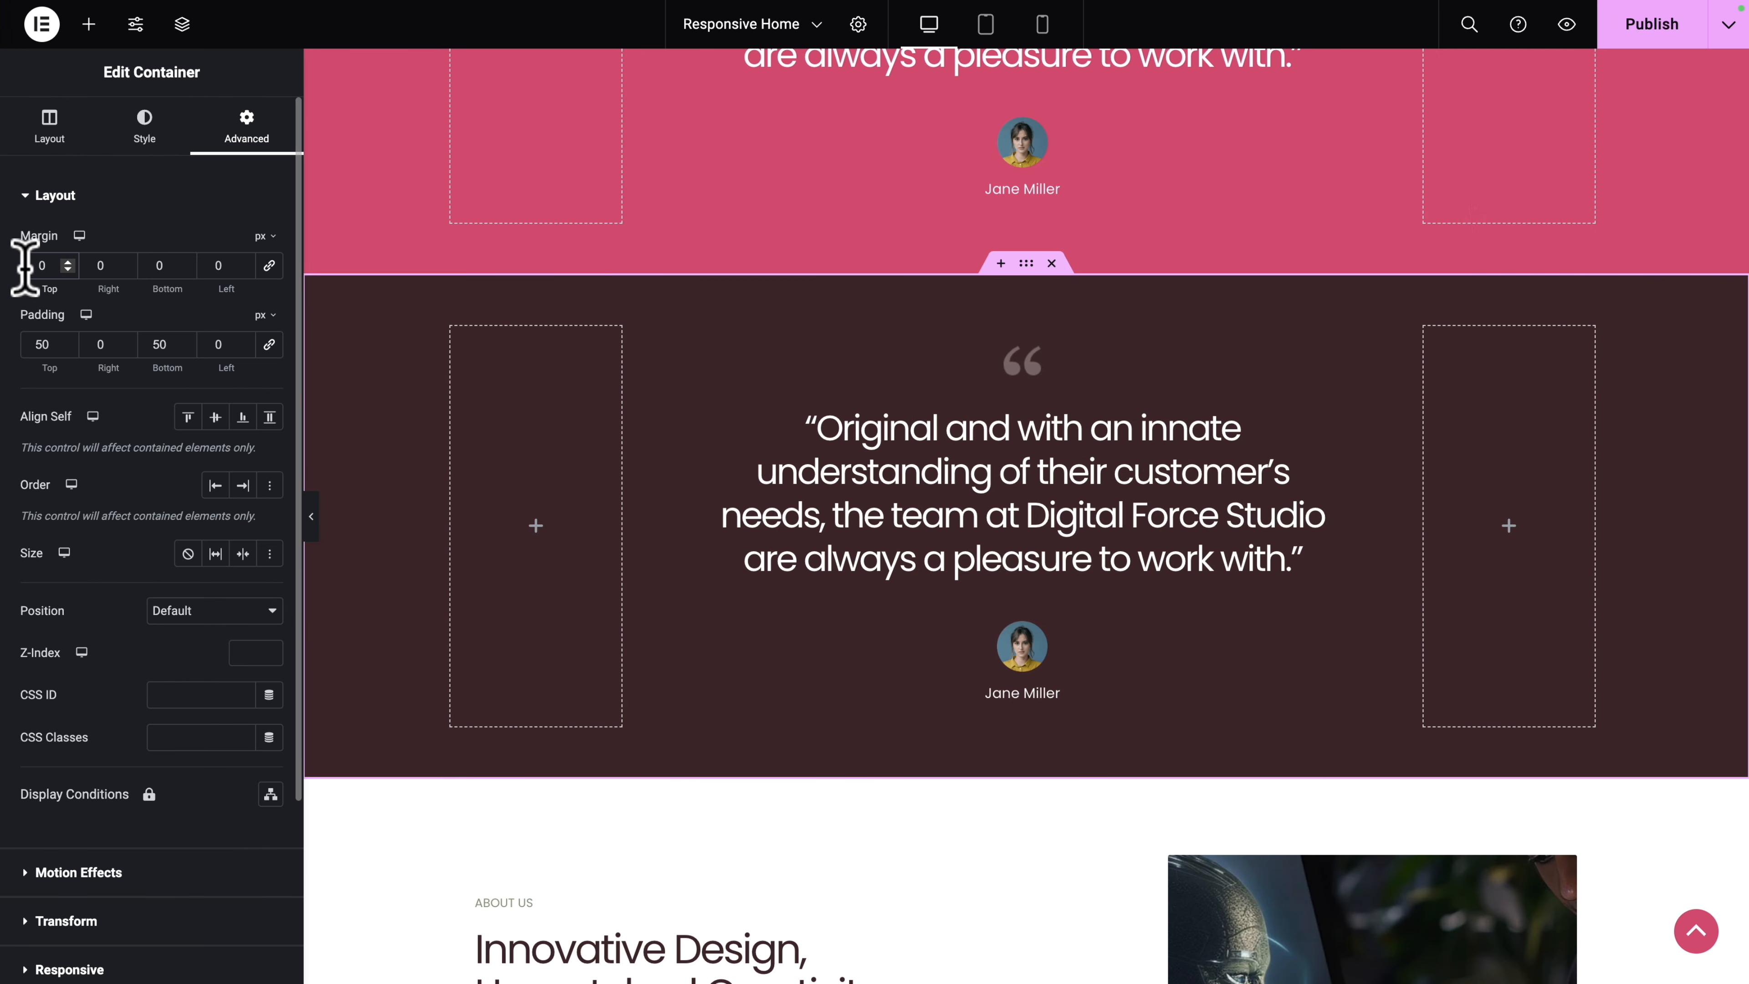
click(25, 265)
text(100)
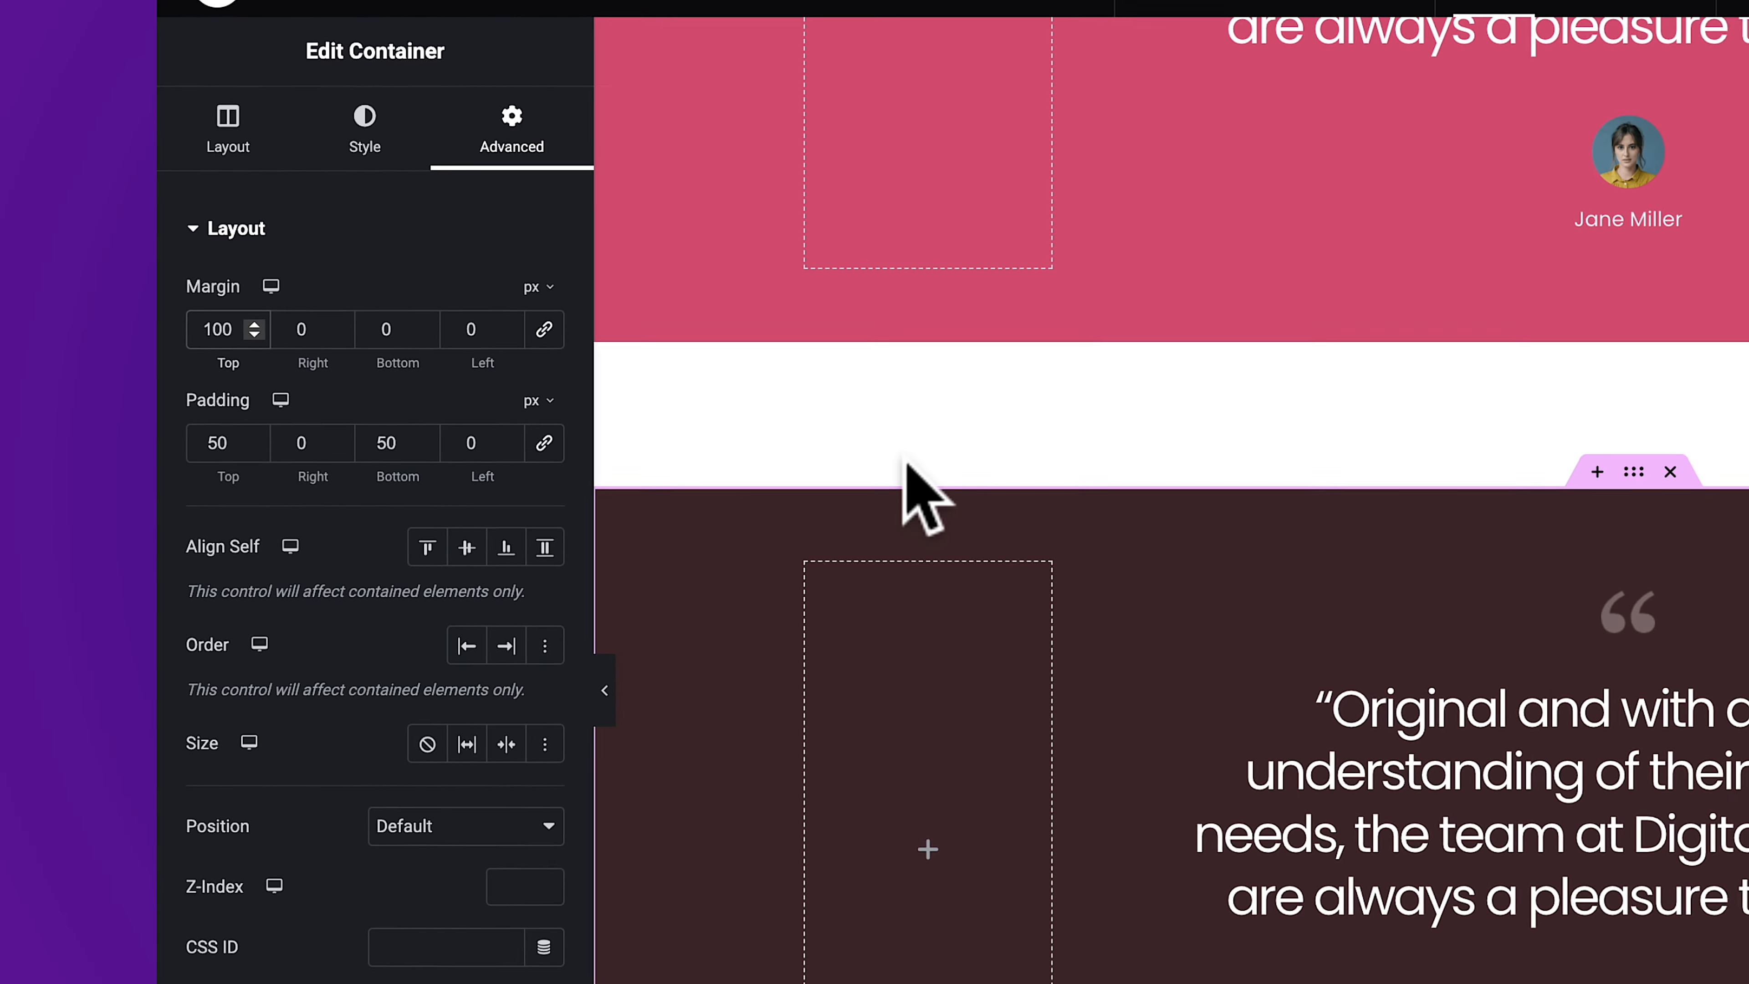
double_click(223, 447)
text(100)
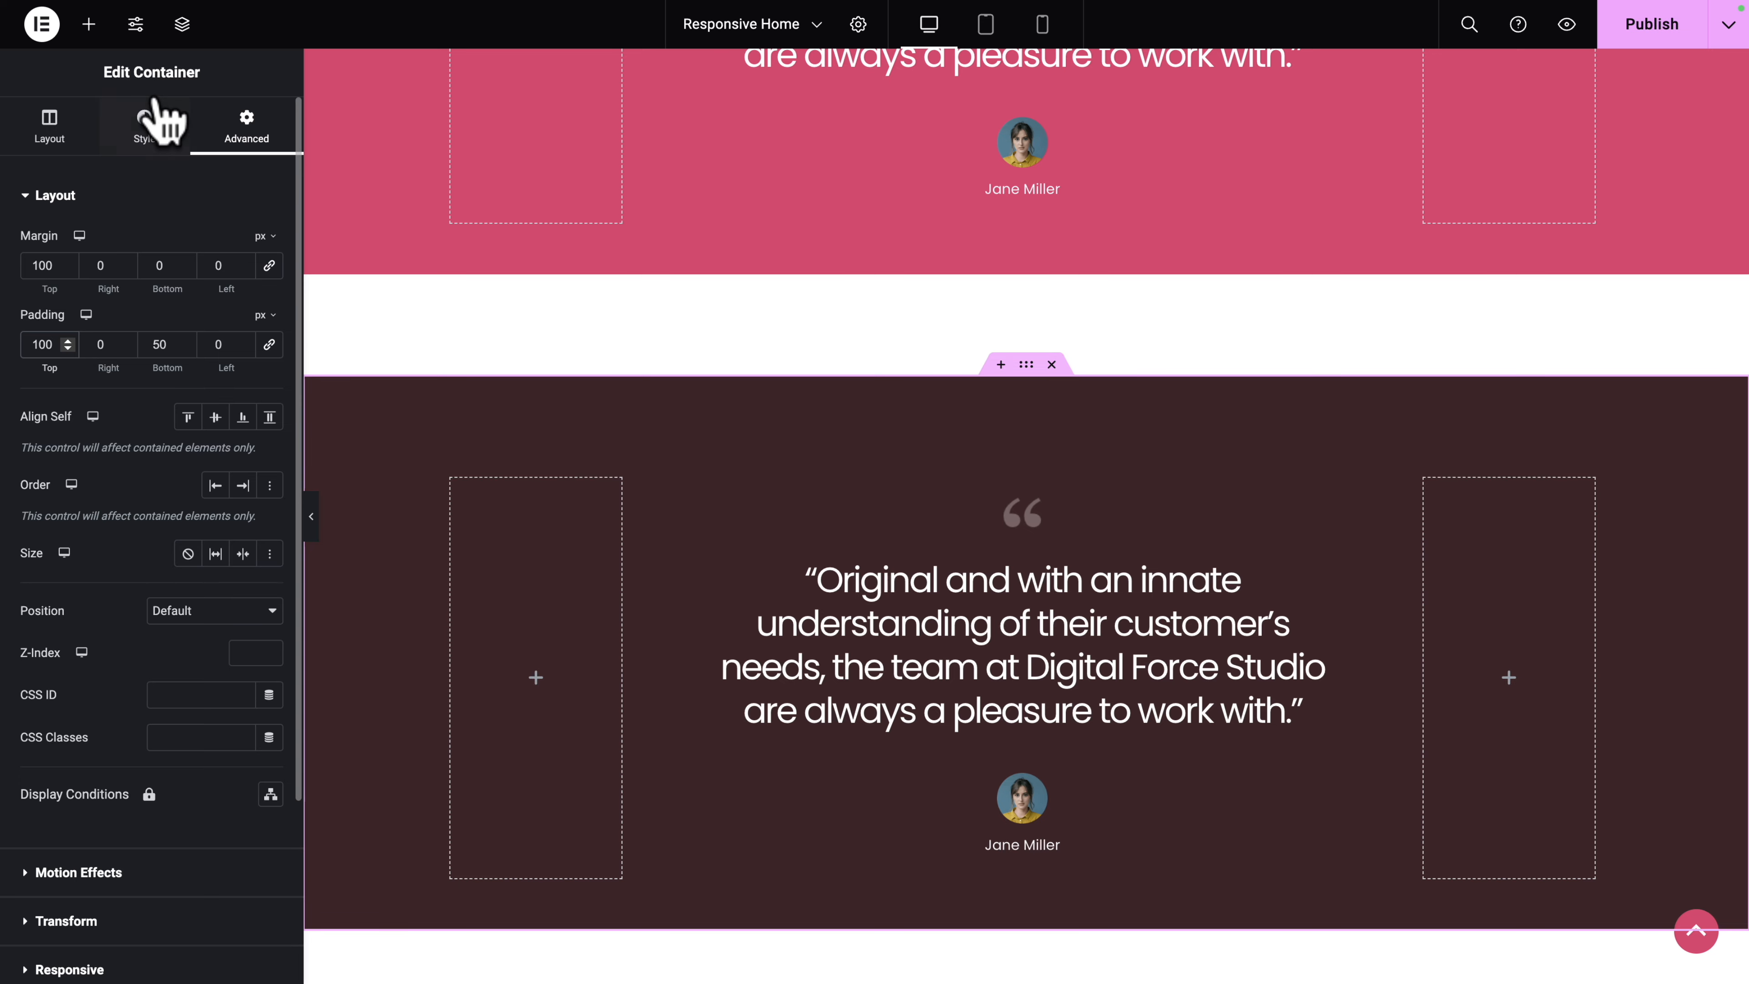
Step: Using the page structure, find the duplicated testimonial's middle inner container and set its margin to 40 px and padding to 60 px on all sides
click(182, 24)
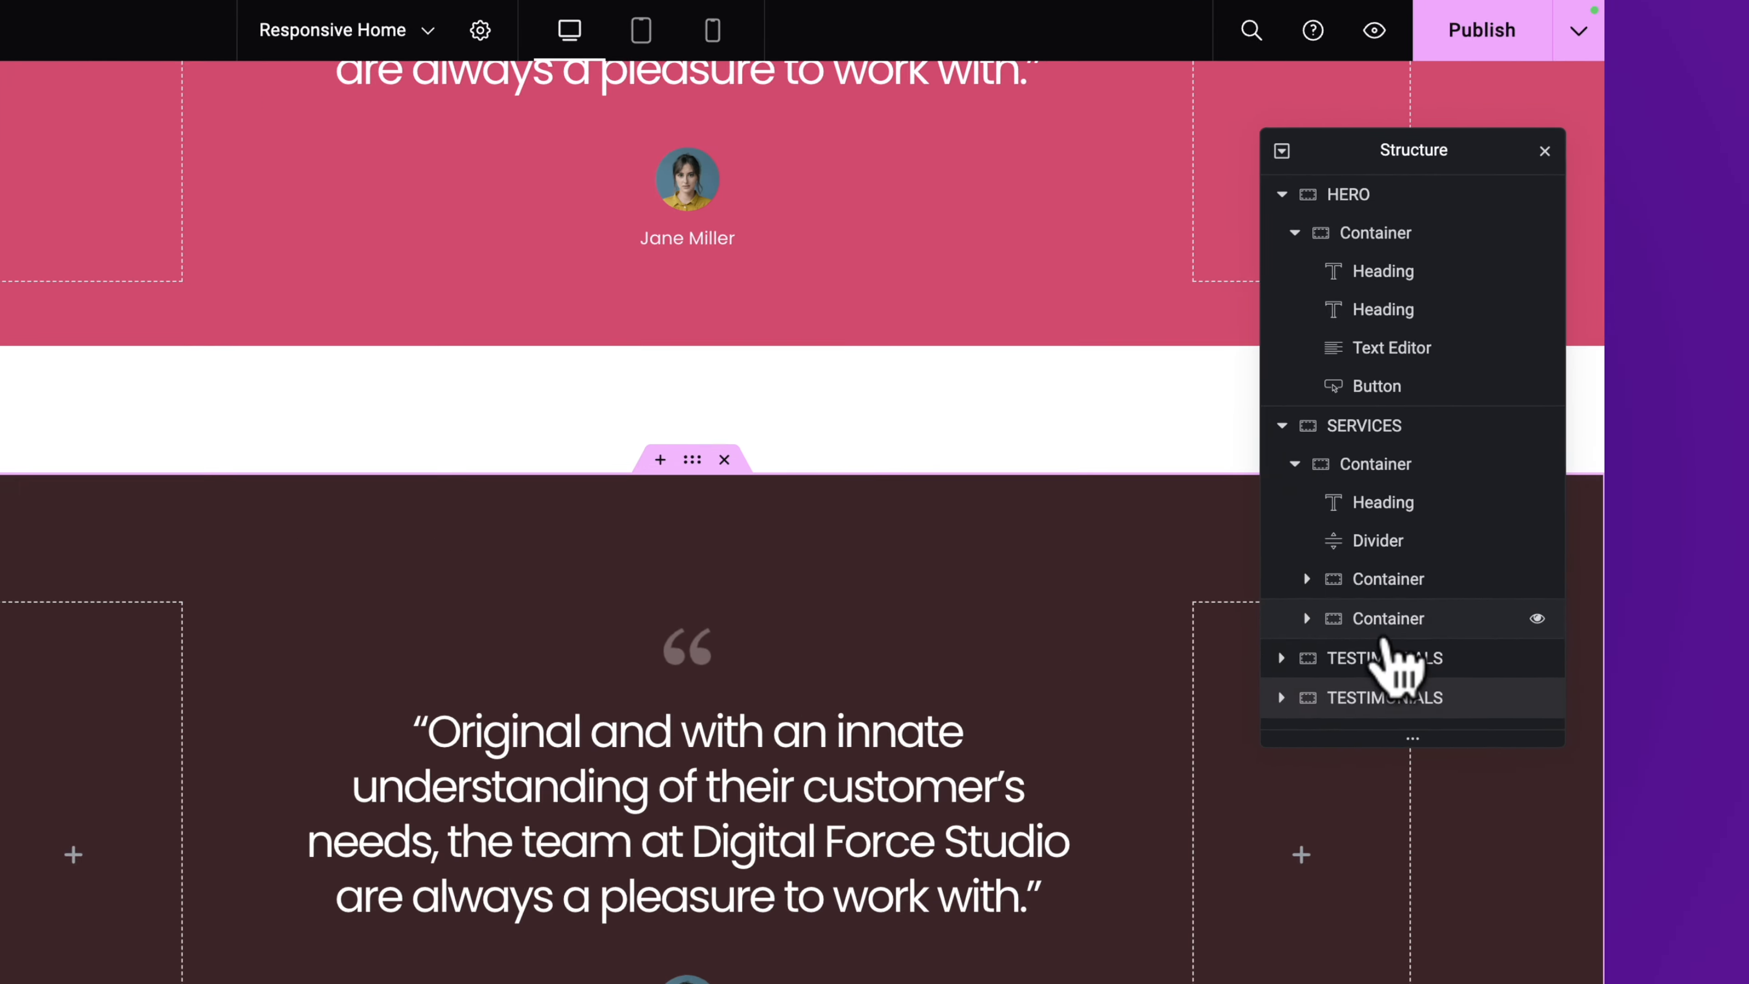
scroll(1550, 524, down, 2)
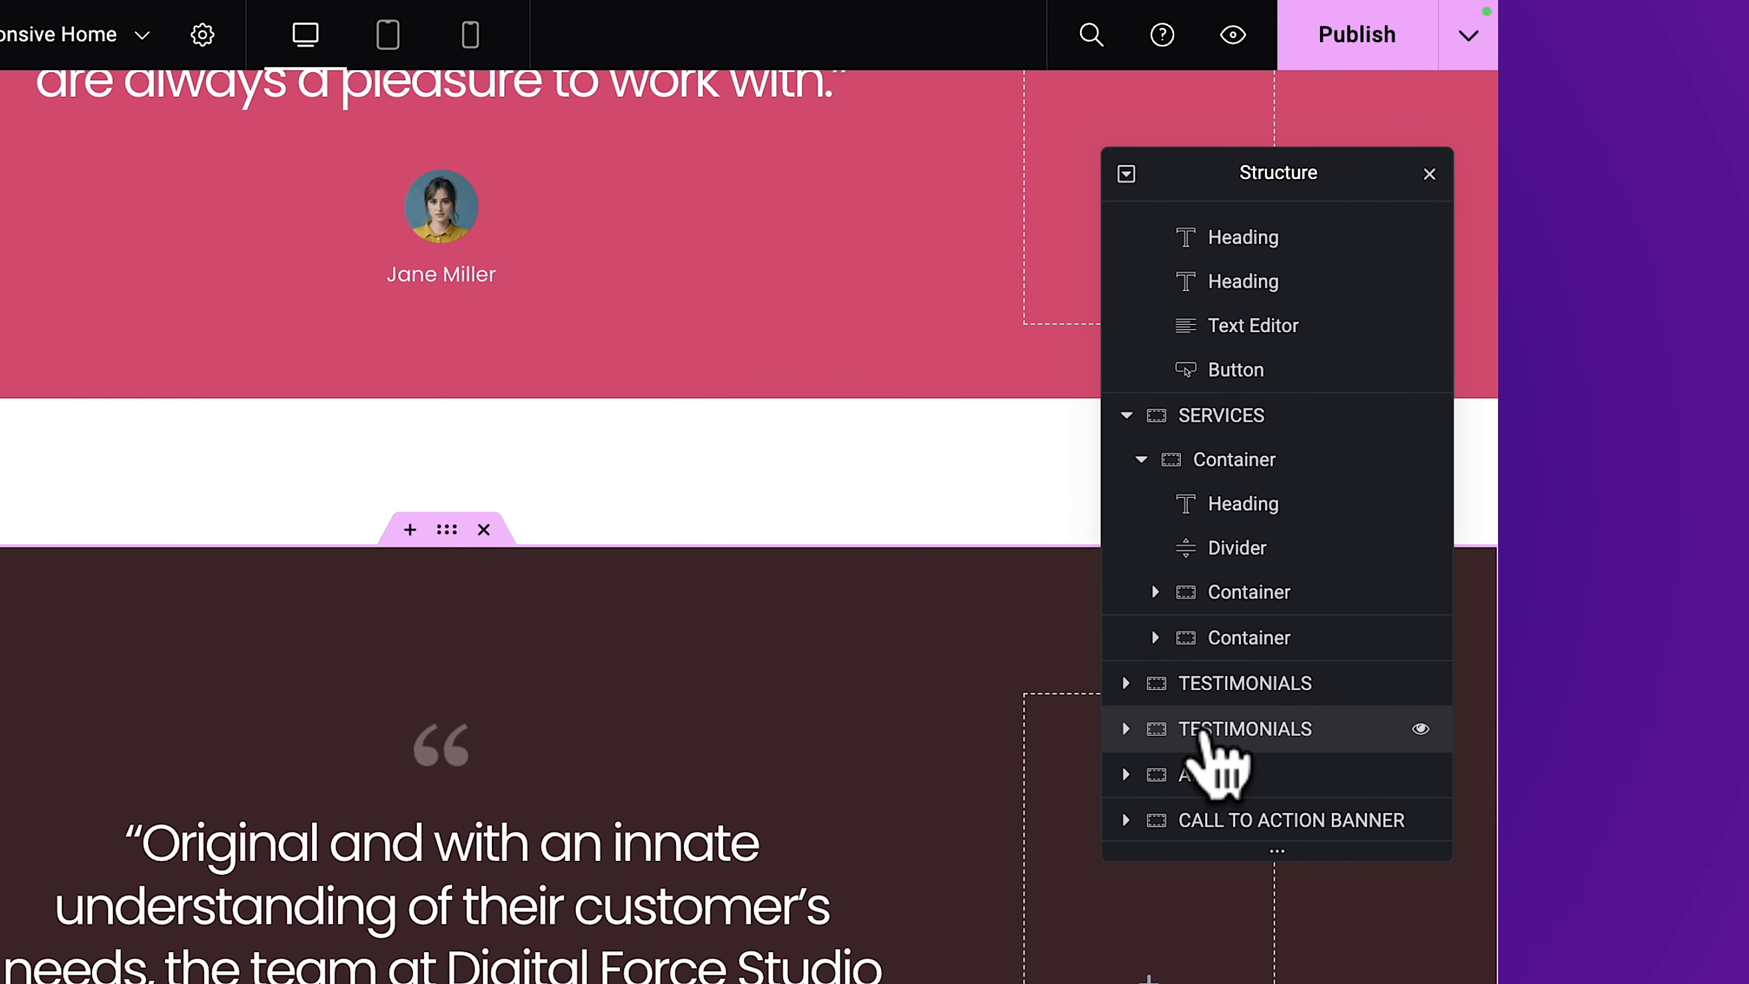
click(1126, 728)
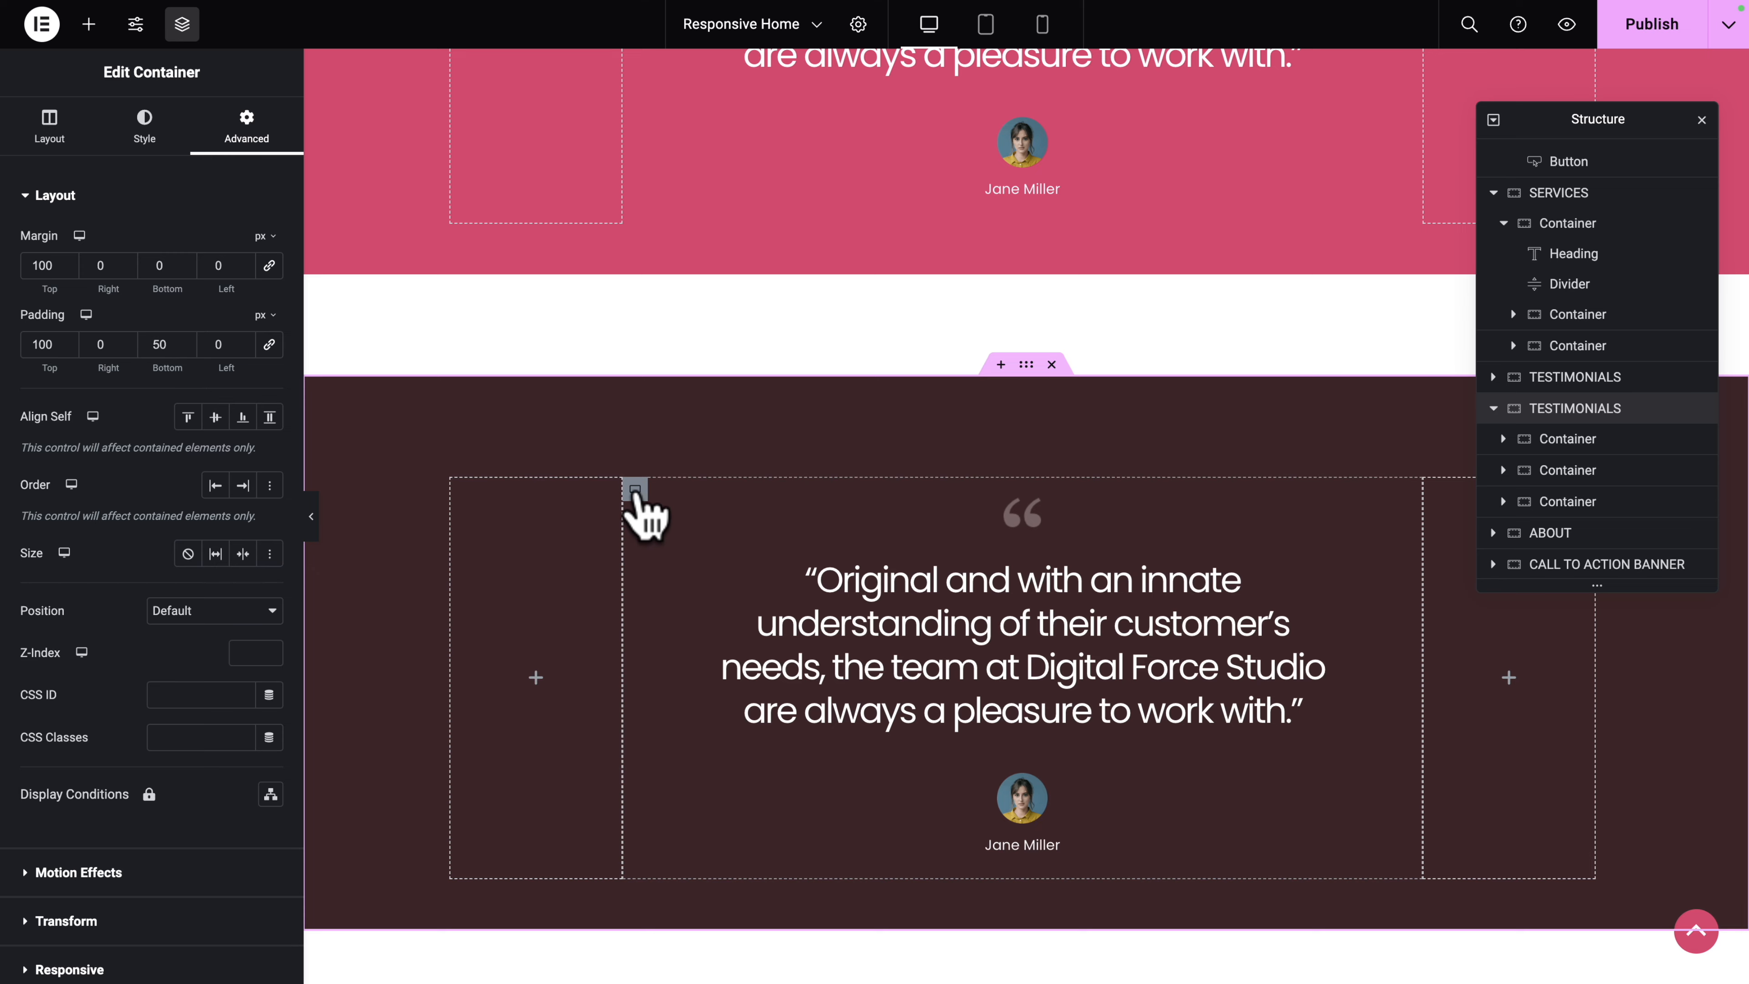
click(634, 490)
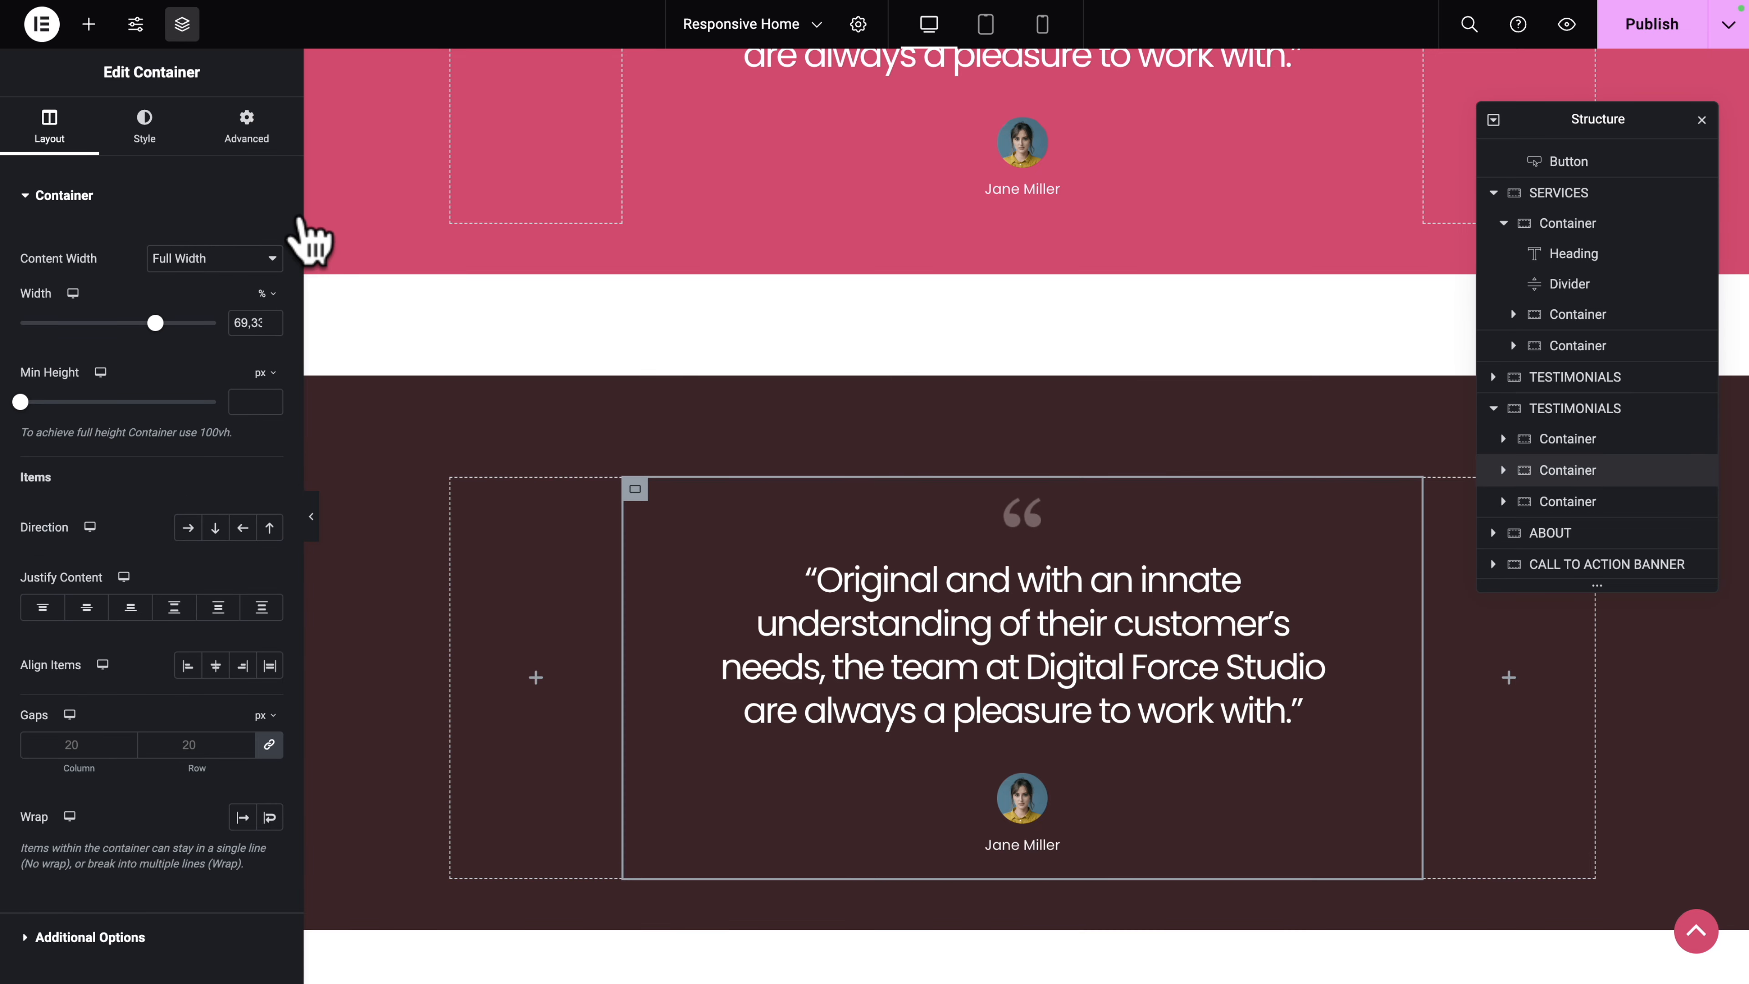
click(256, 141)
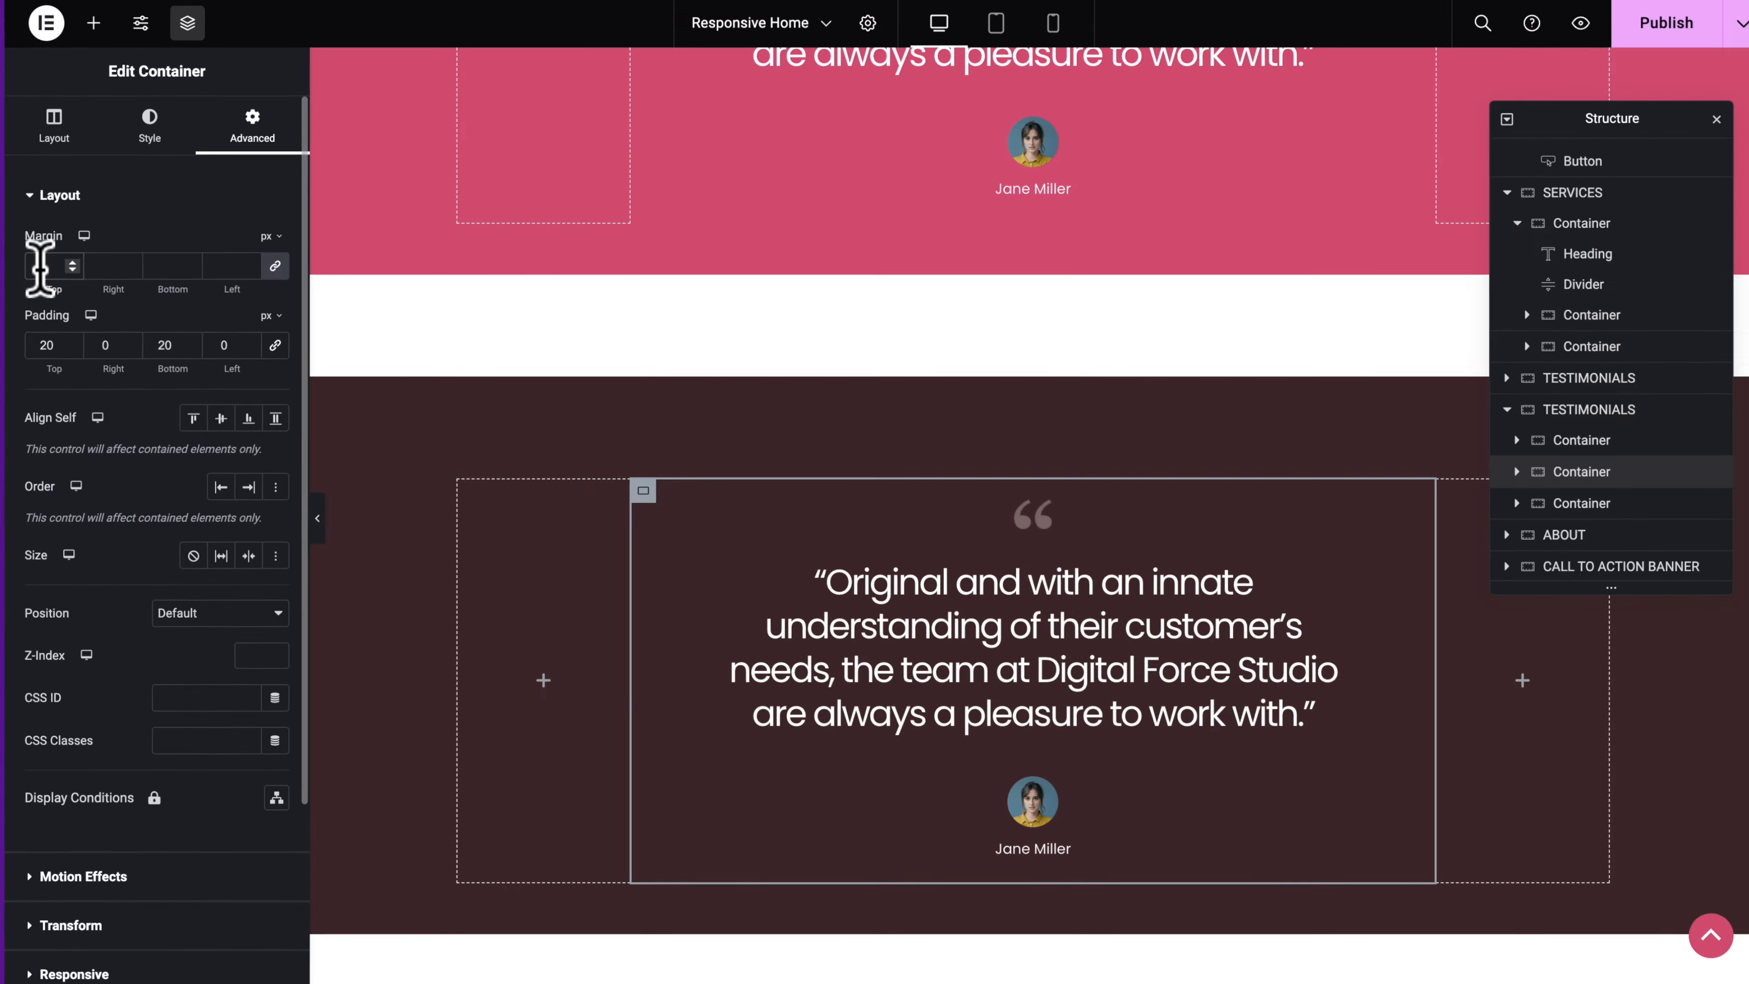
text(40)
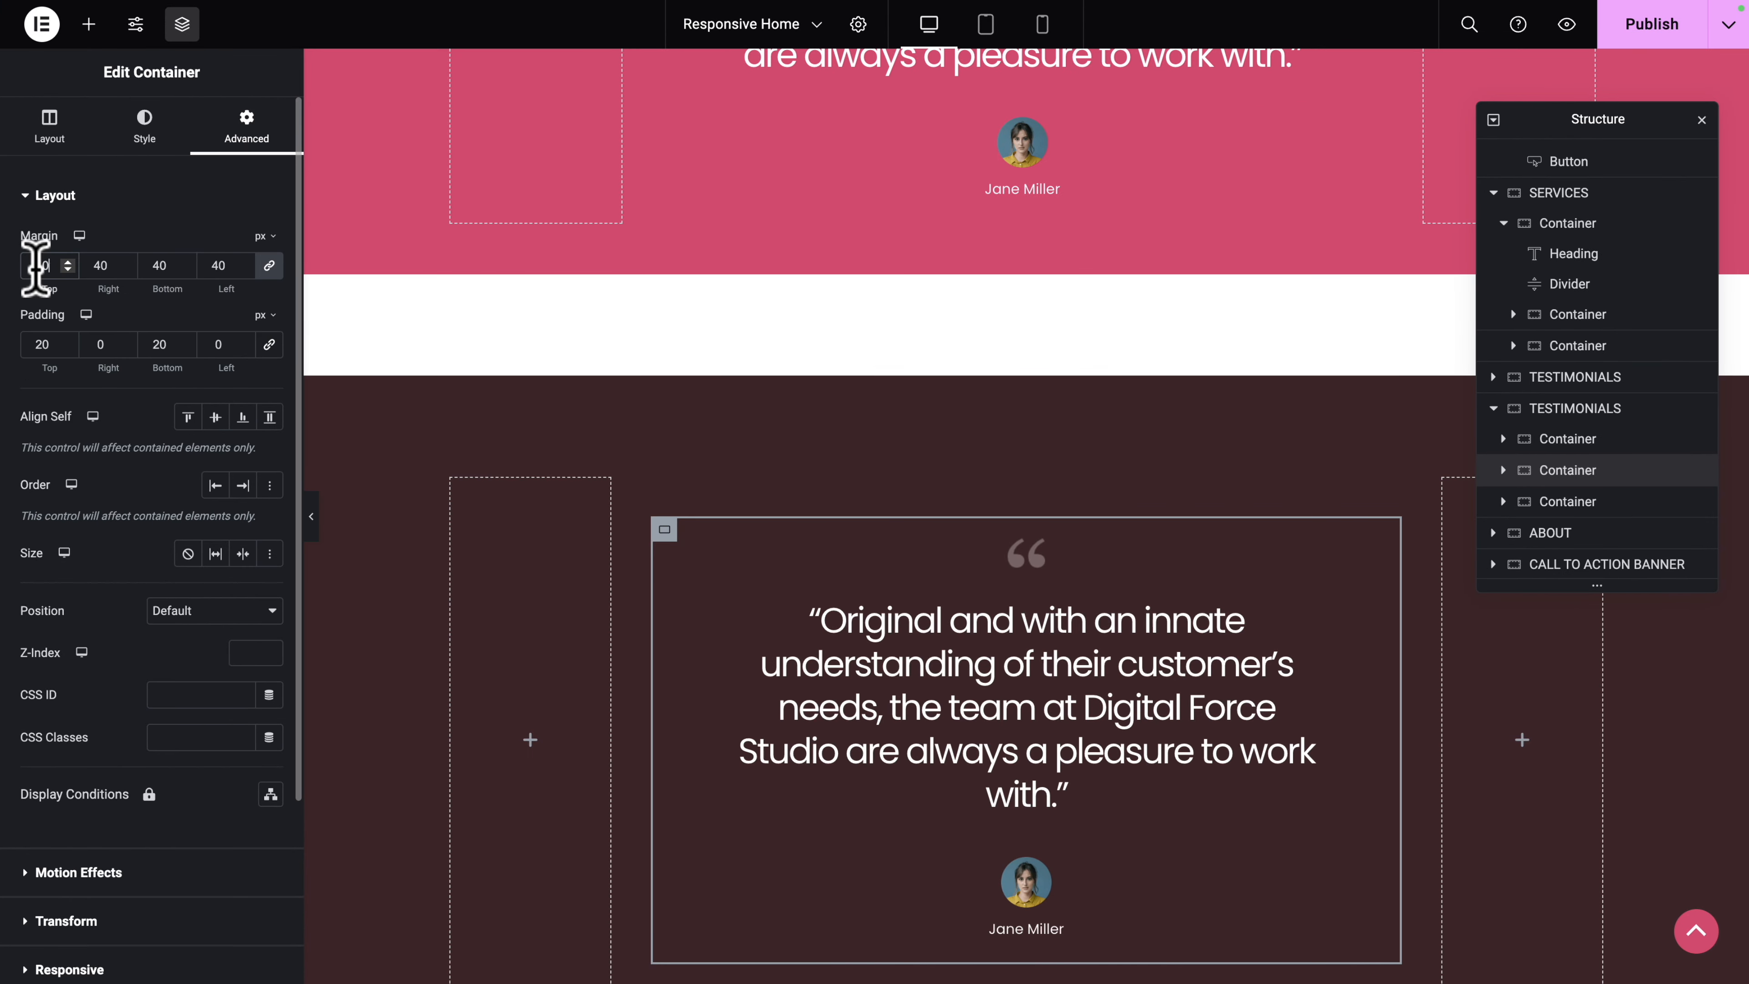
scroll(620, 448, down, 2)
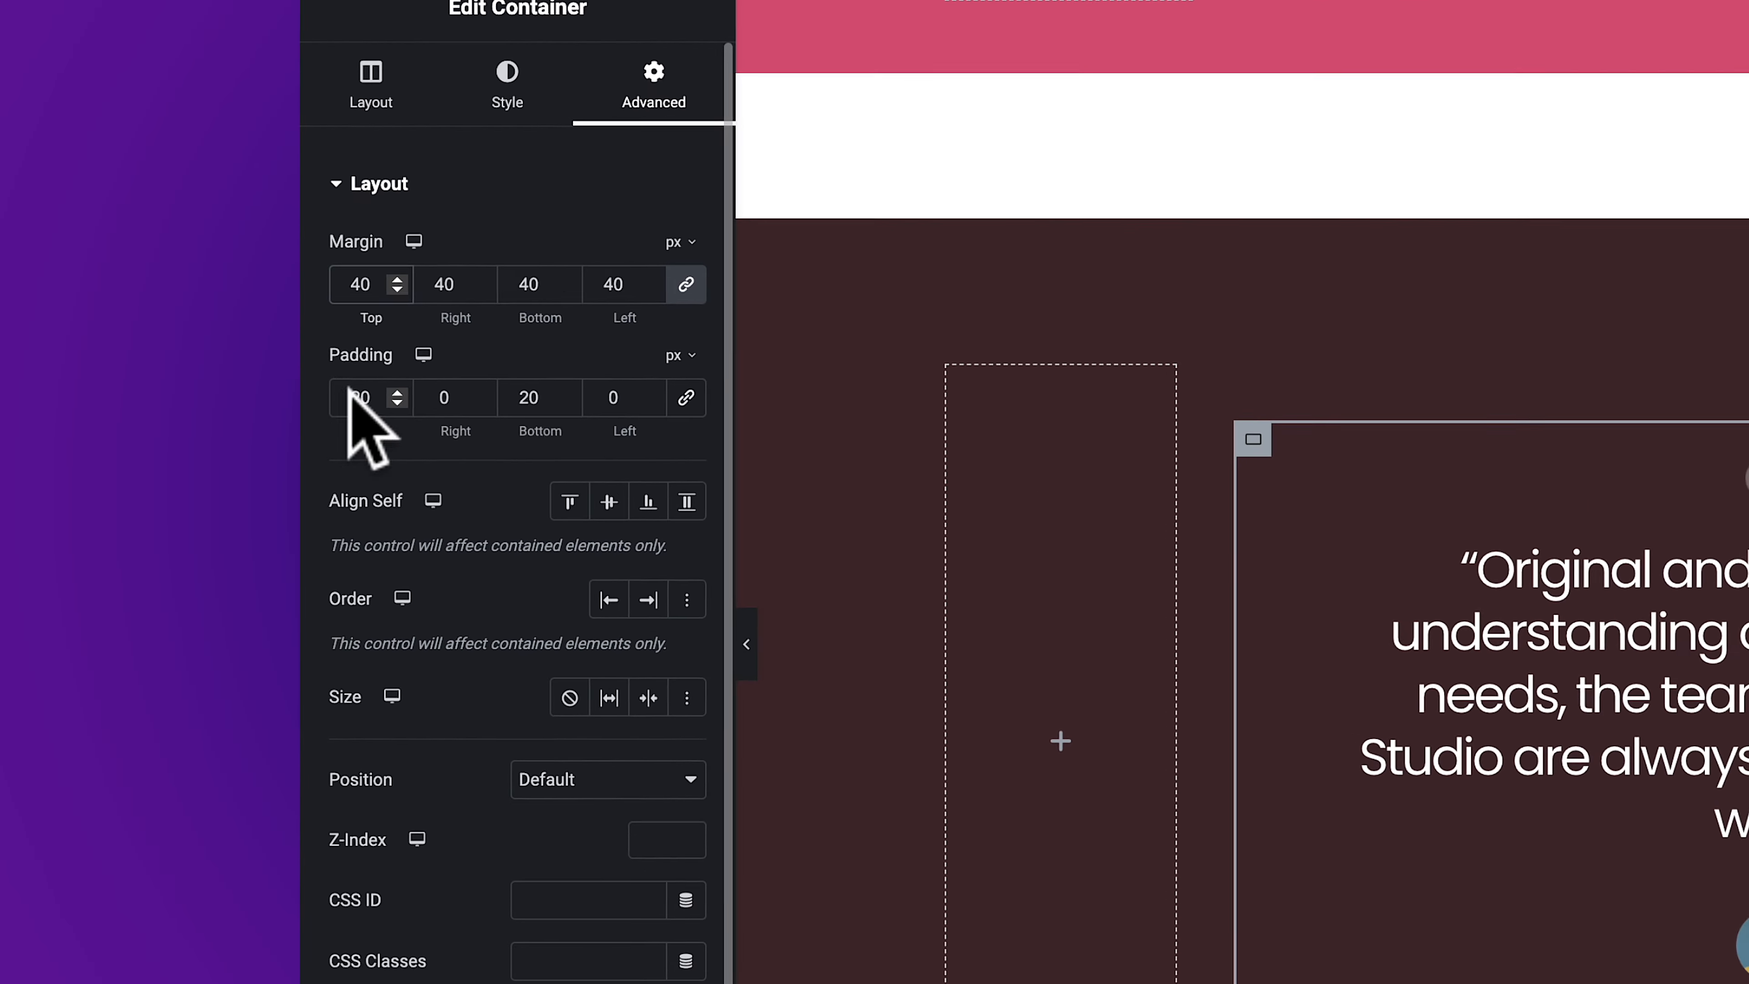
click(685, 397)
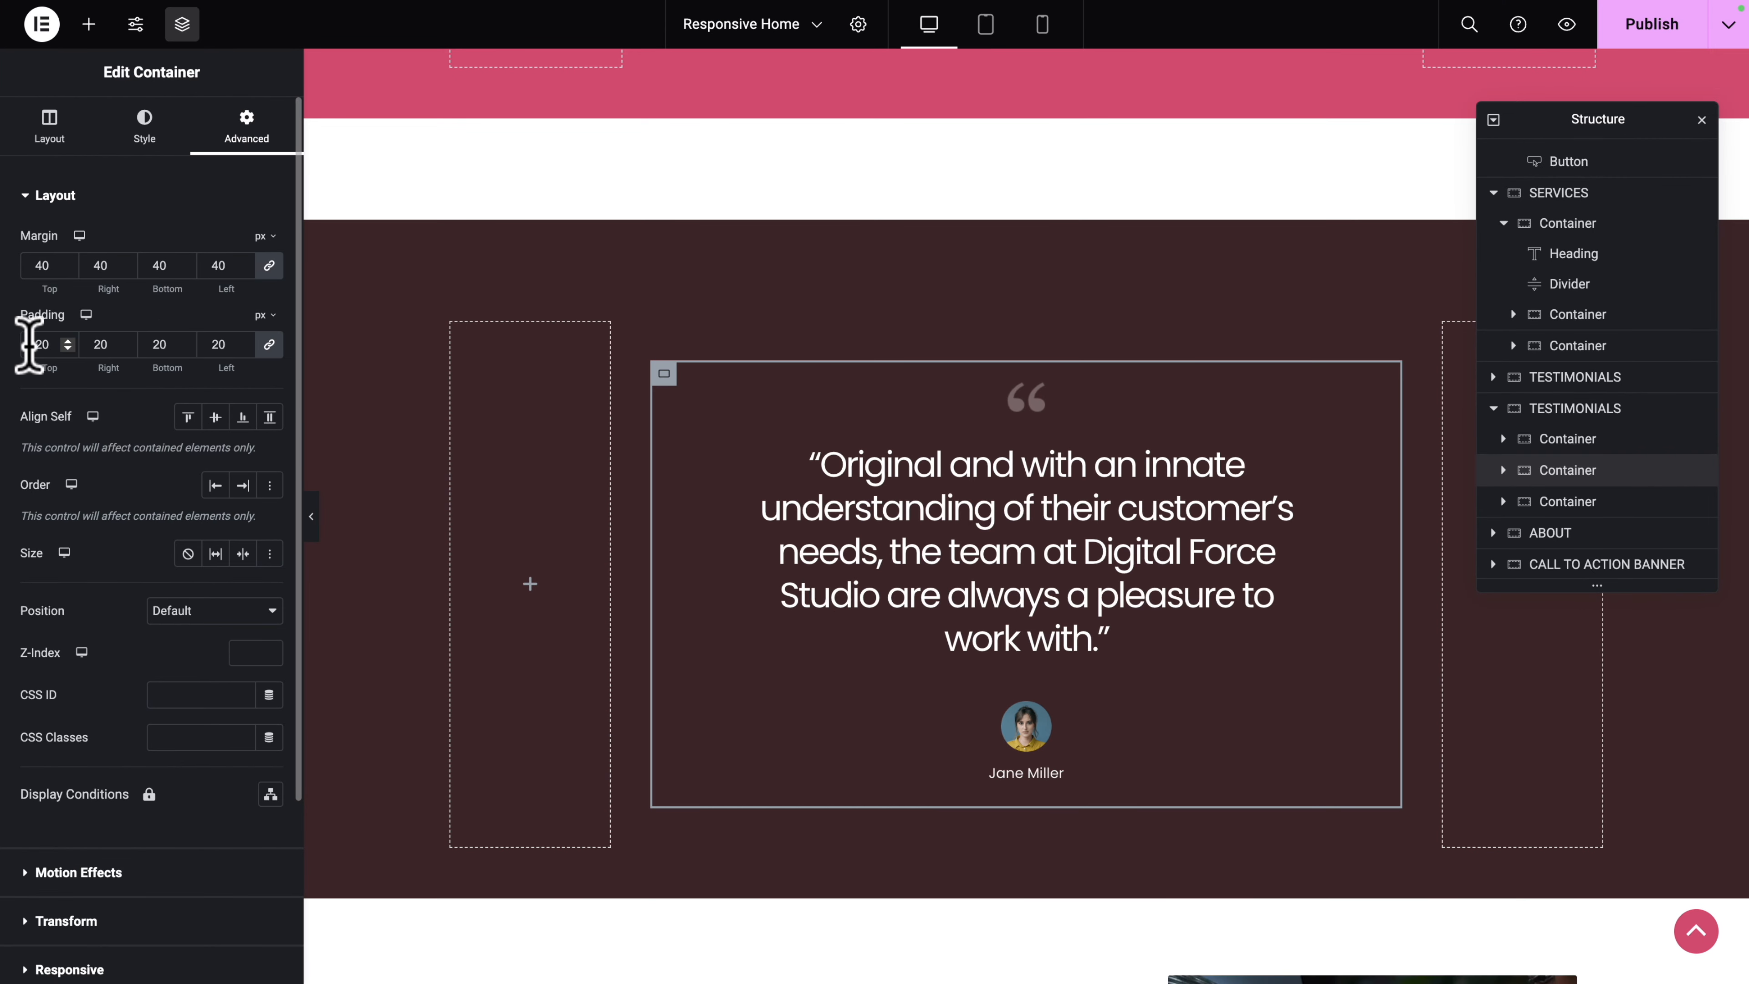
text(60)
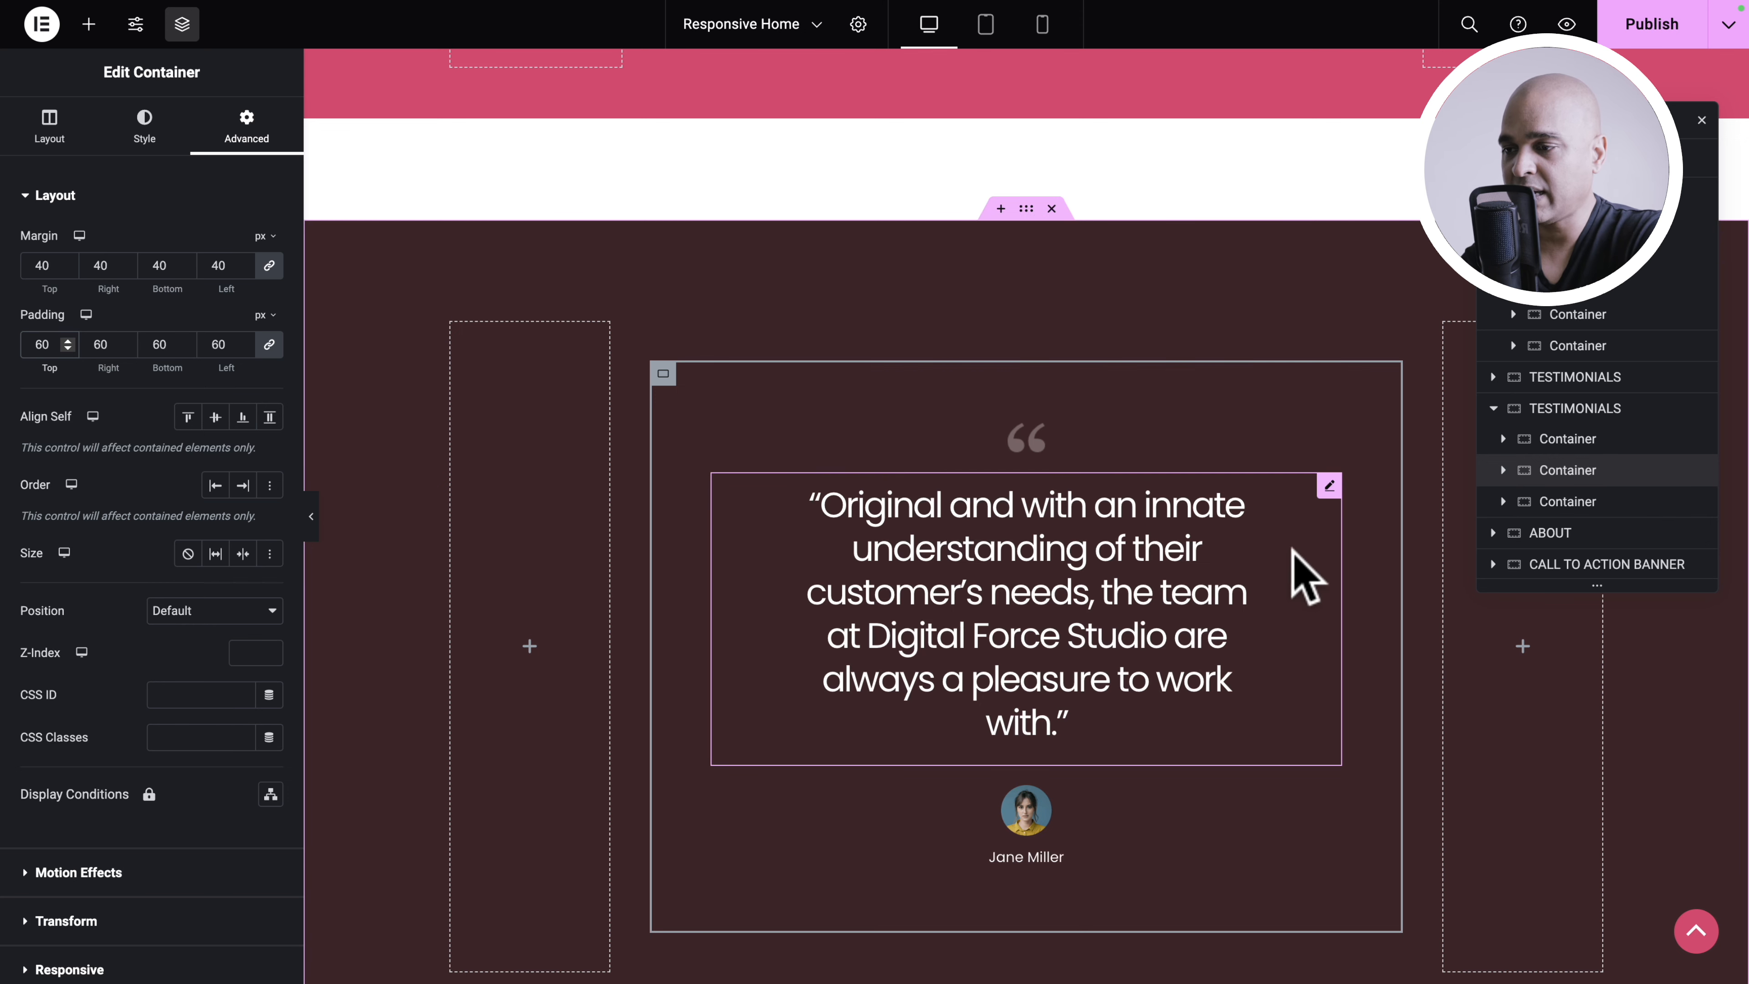
Step: Link the padding values of the quote heading in the dark testimonial and set them to 30 px on all sides
click(1329, 486)
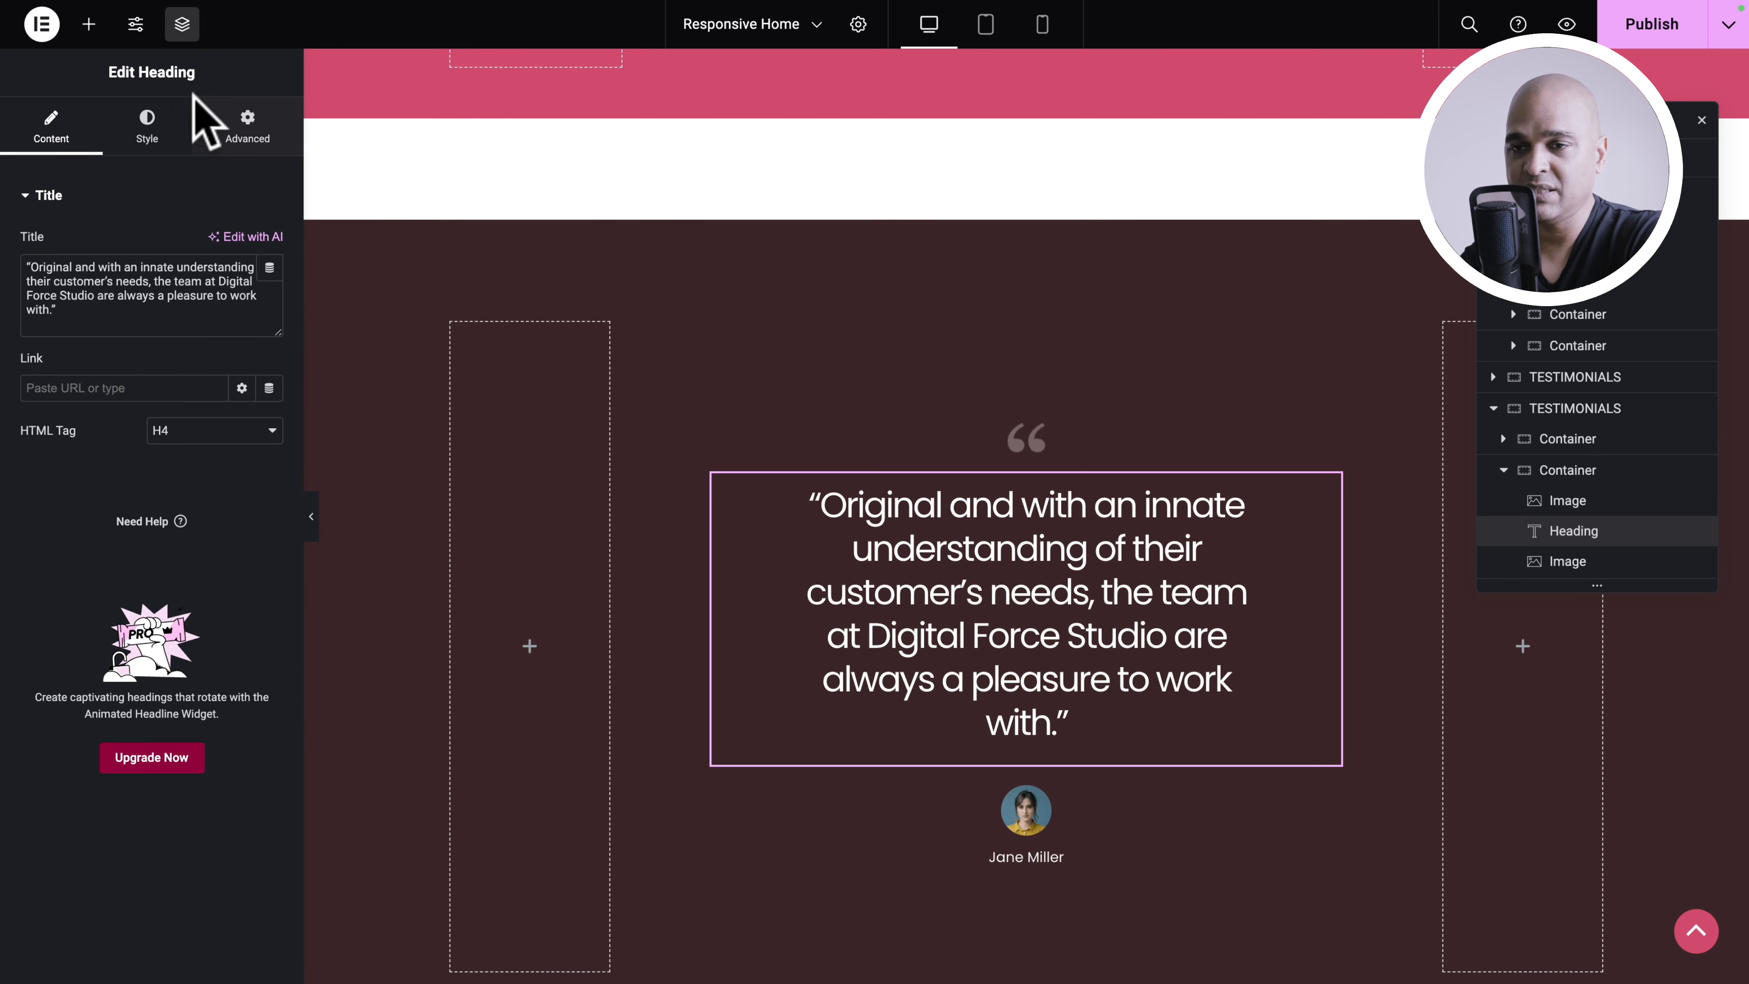
click(246, 124)
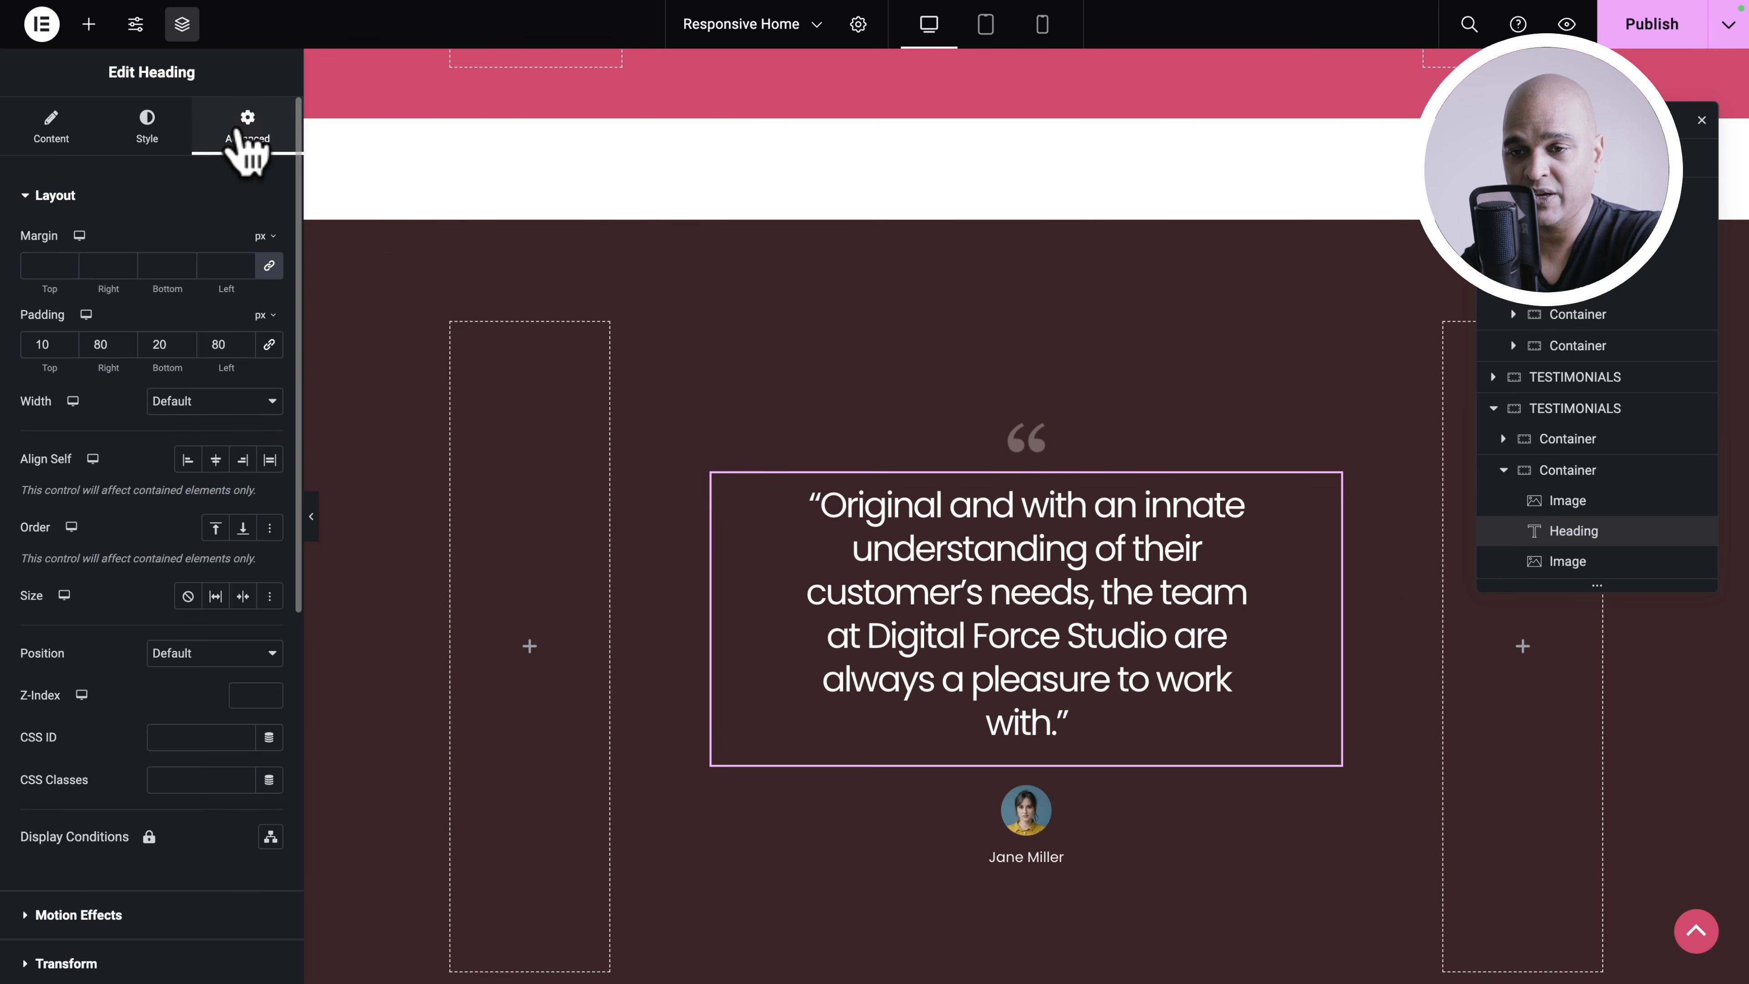
click(268, 344)
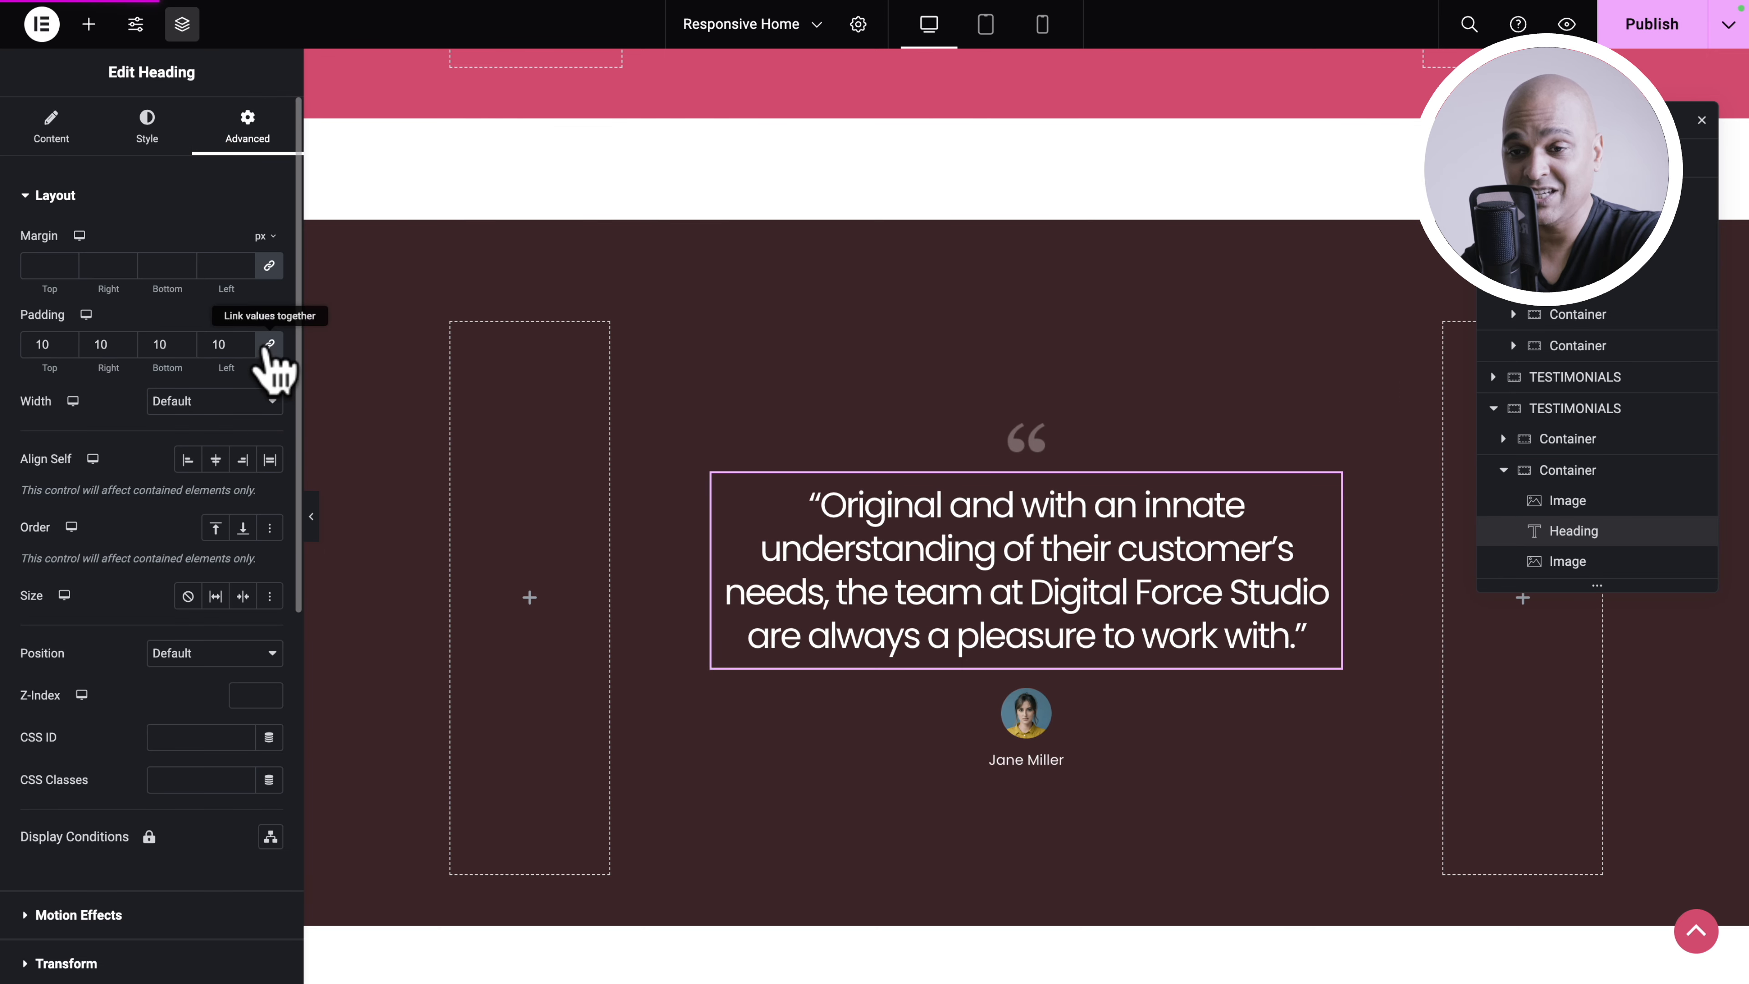
double_click(39, 343)
text(30)
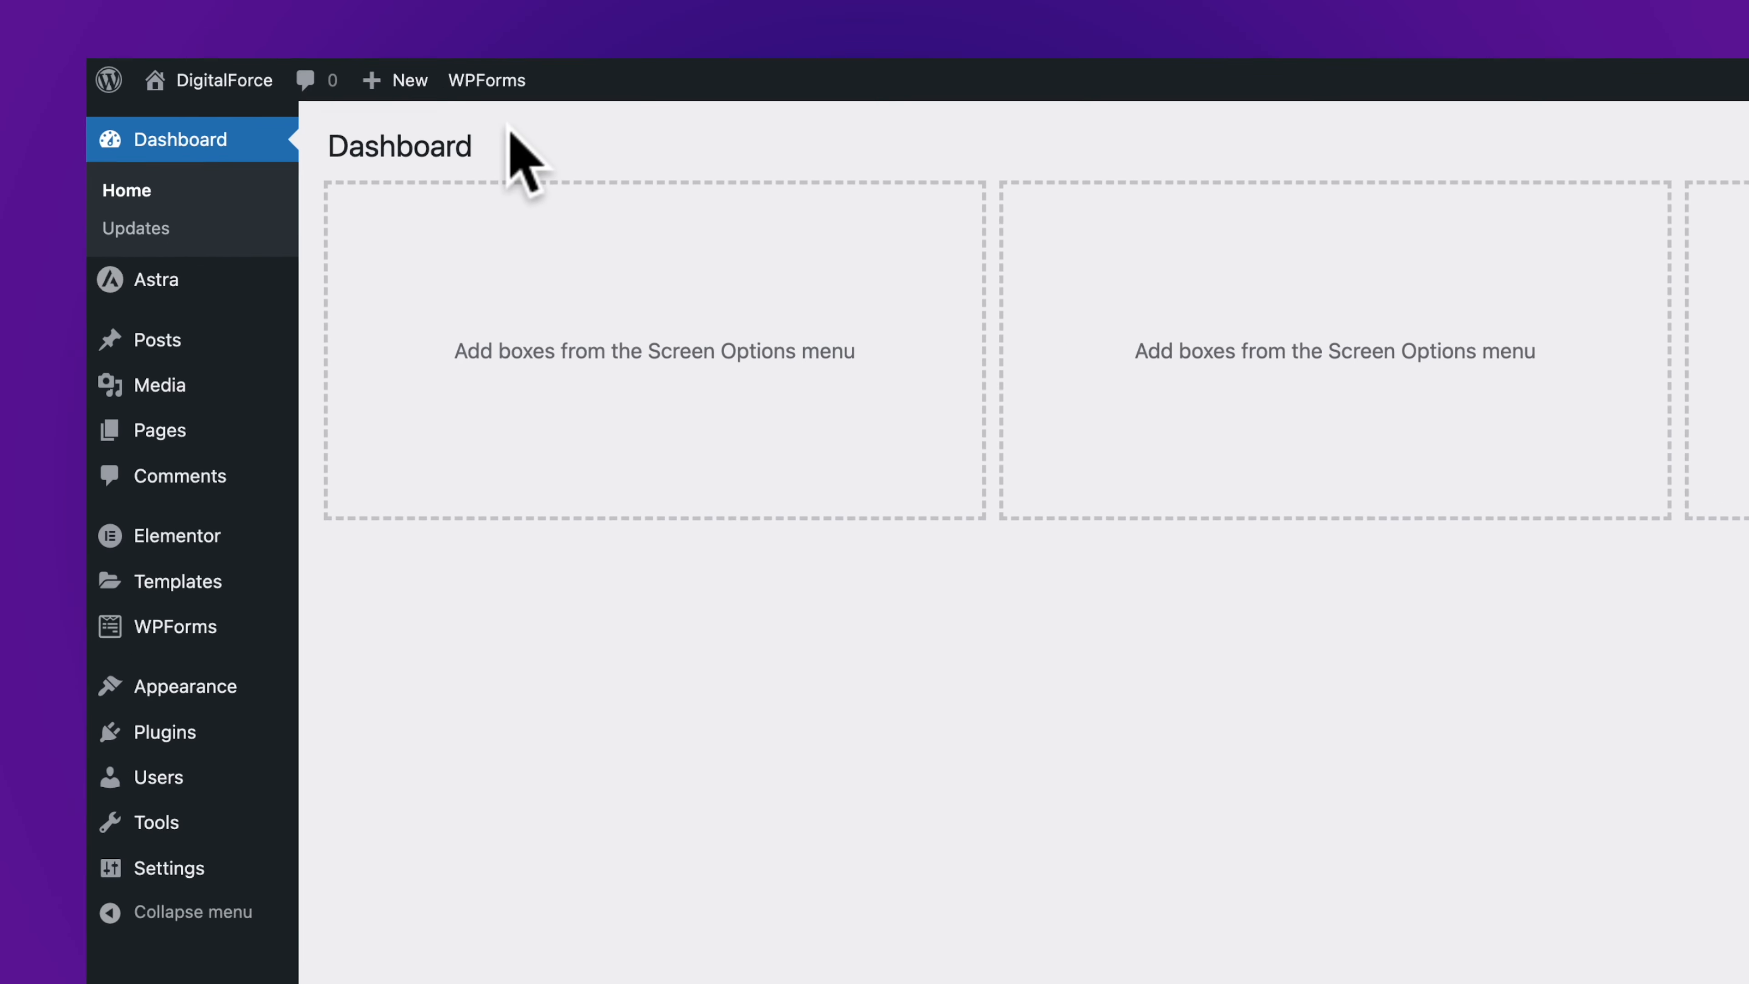
Step: Visit the live site from the WordPress dashboard and open its home page for editing in Elementor
mouse_move(203, 88)
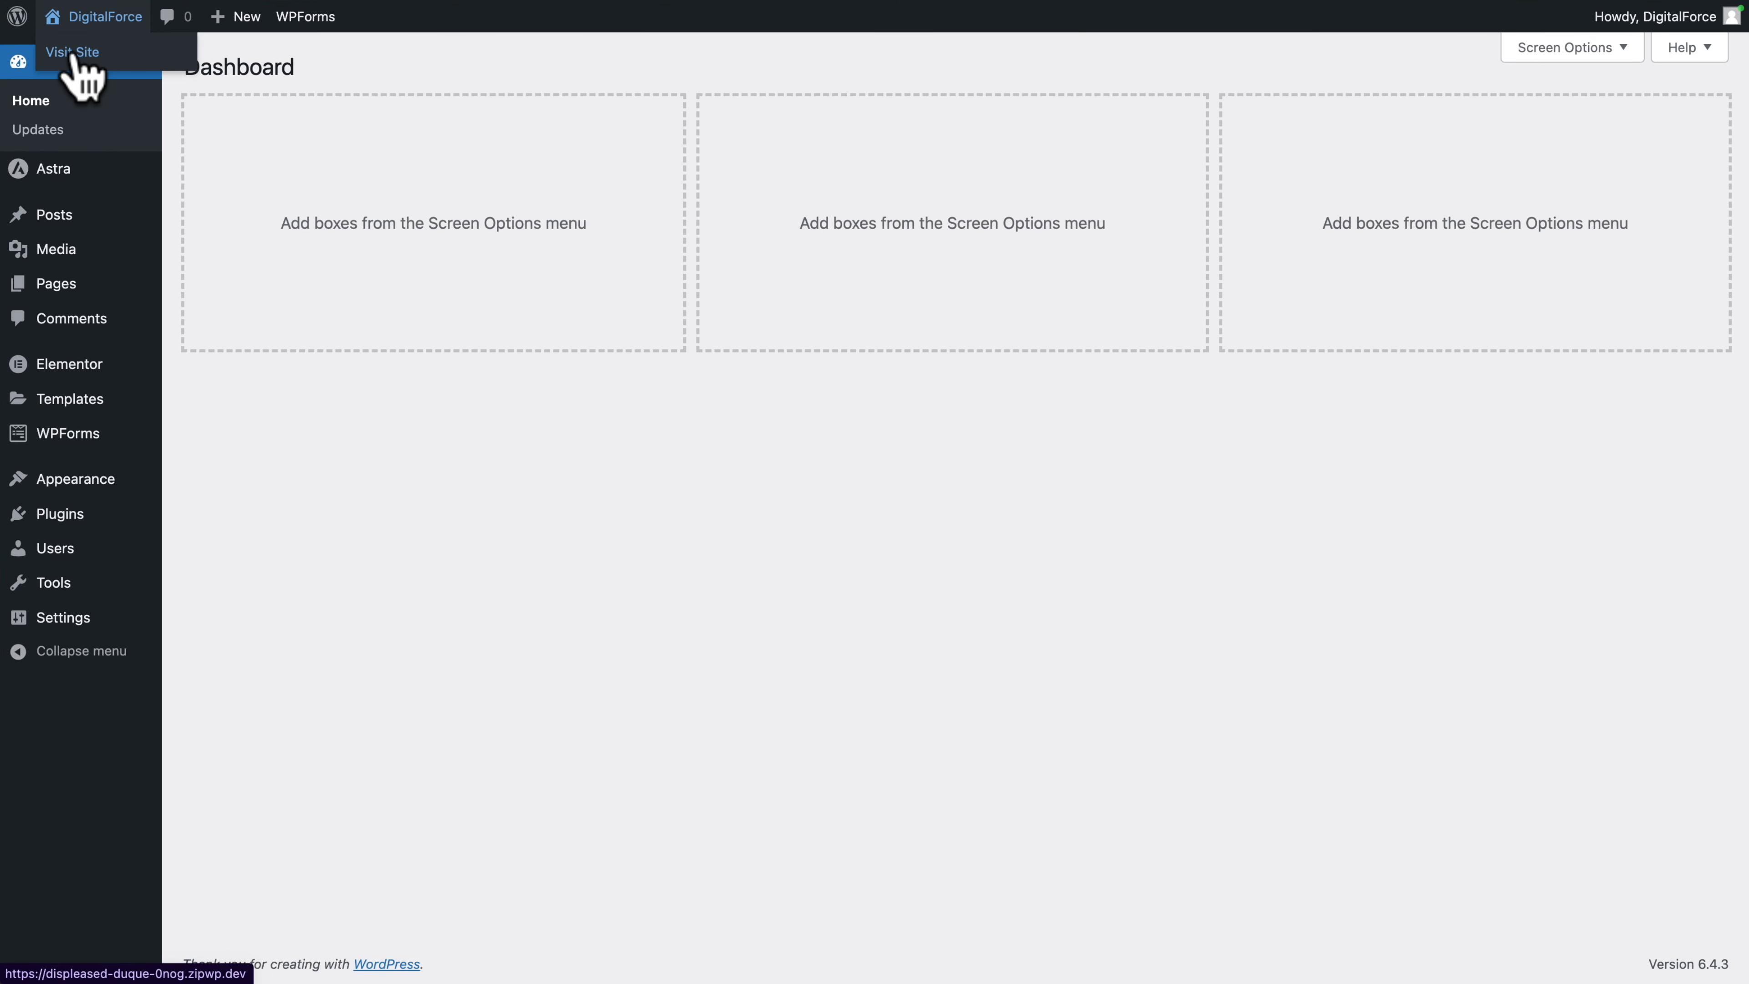
click(71, 52)
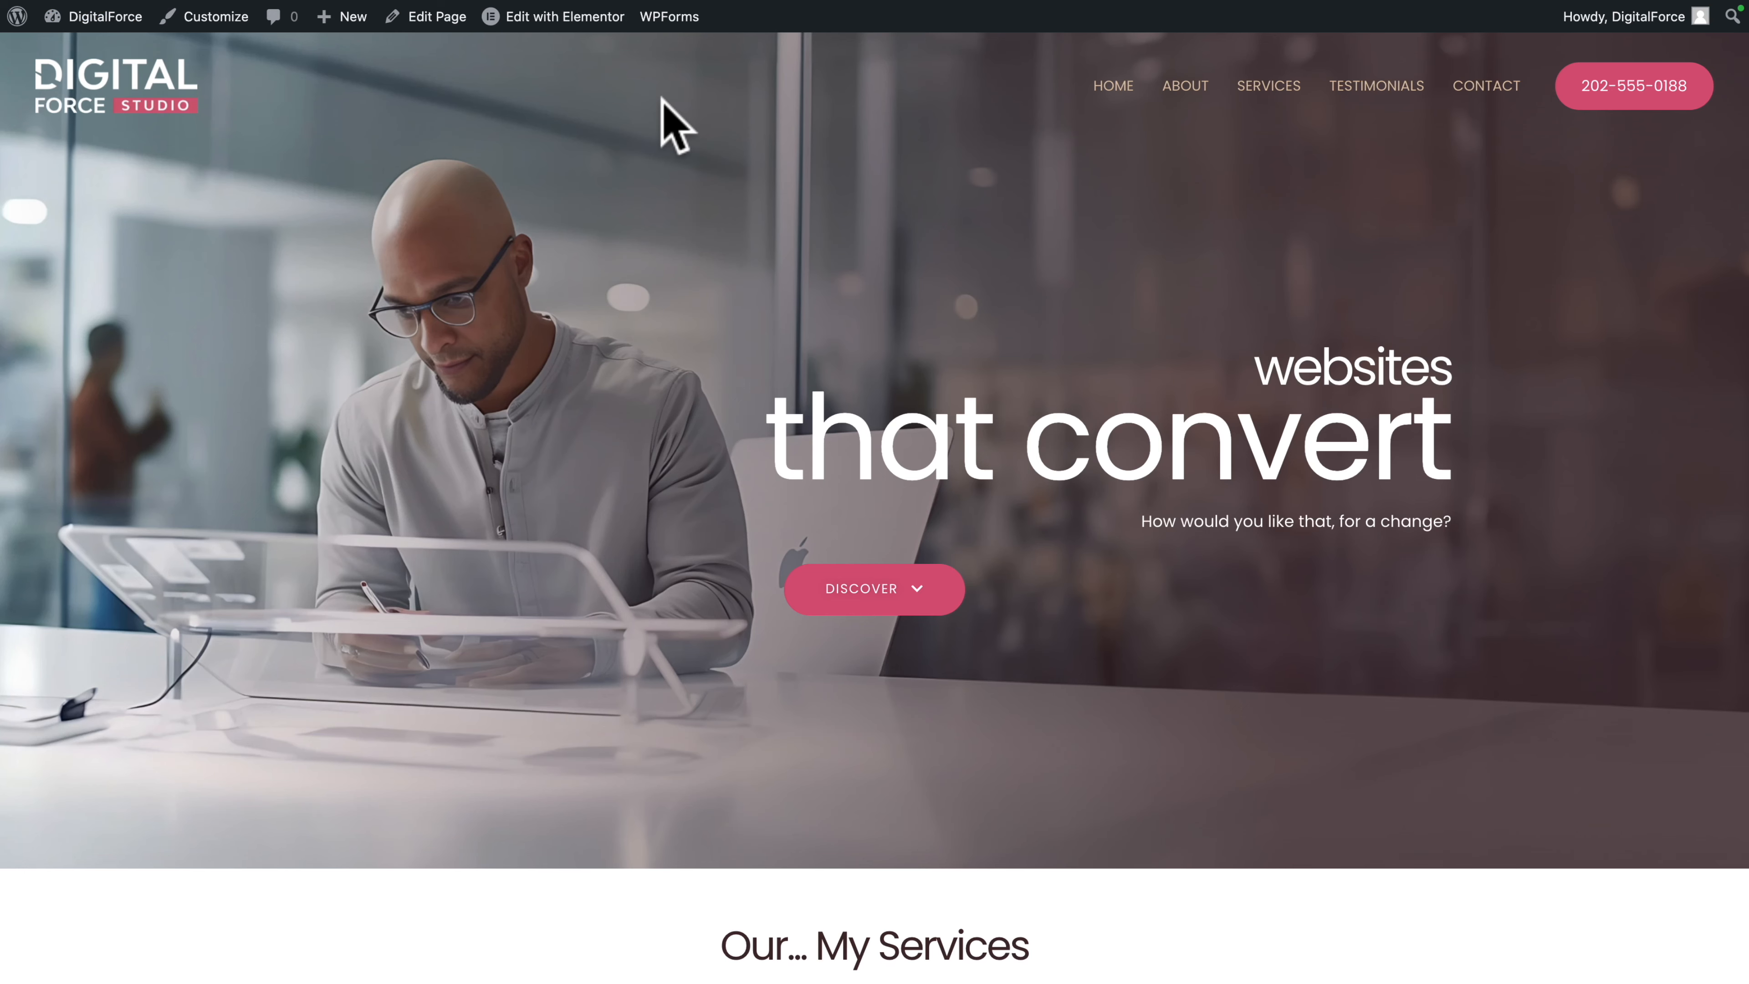
mouse_move(535, 21)
click(535, 17)
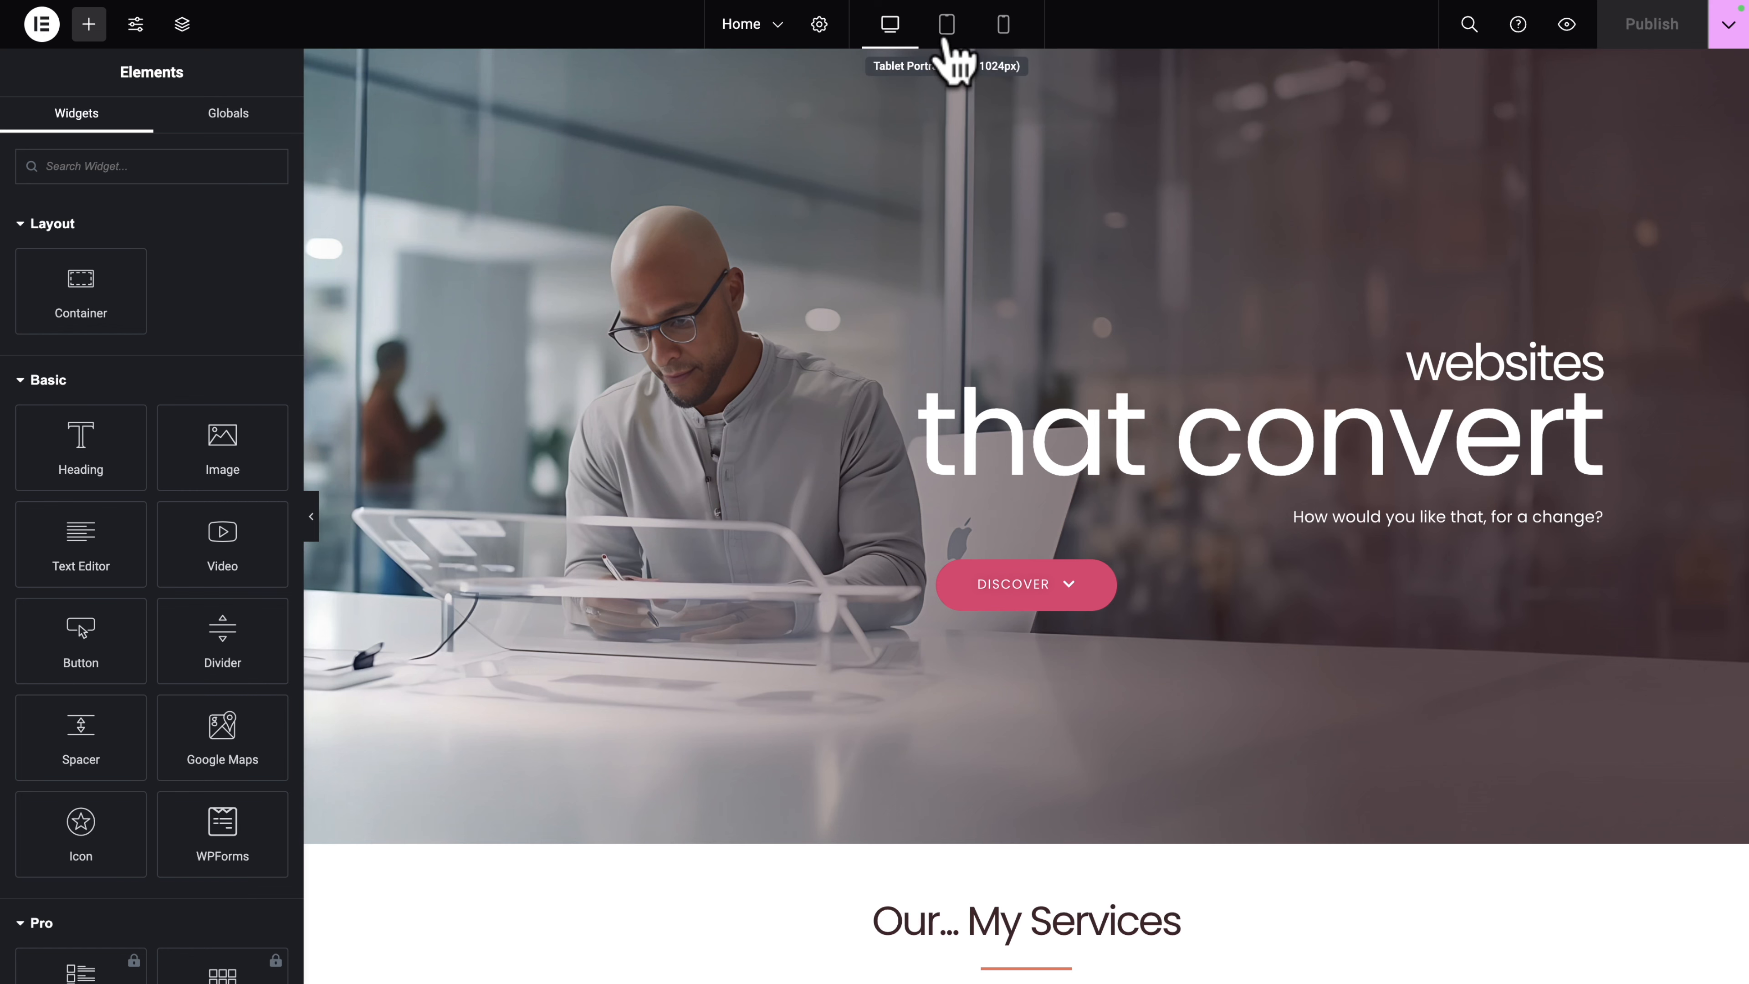
Step: Set the HERO container's right and left padding to 40 px for tablet portrait
click(946, 35)
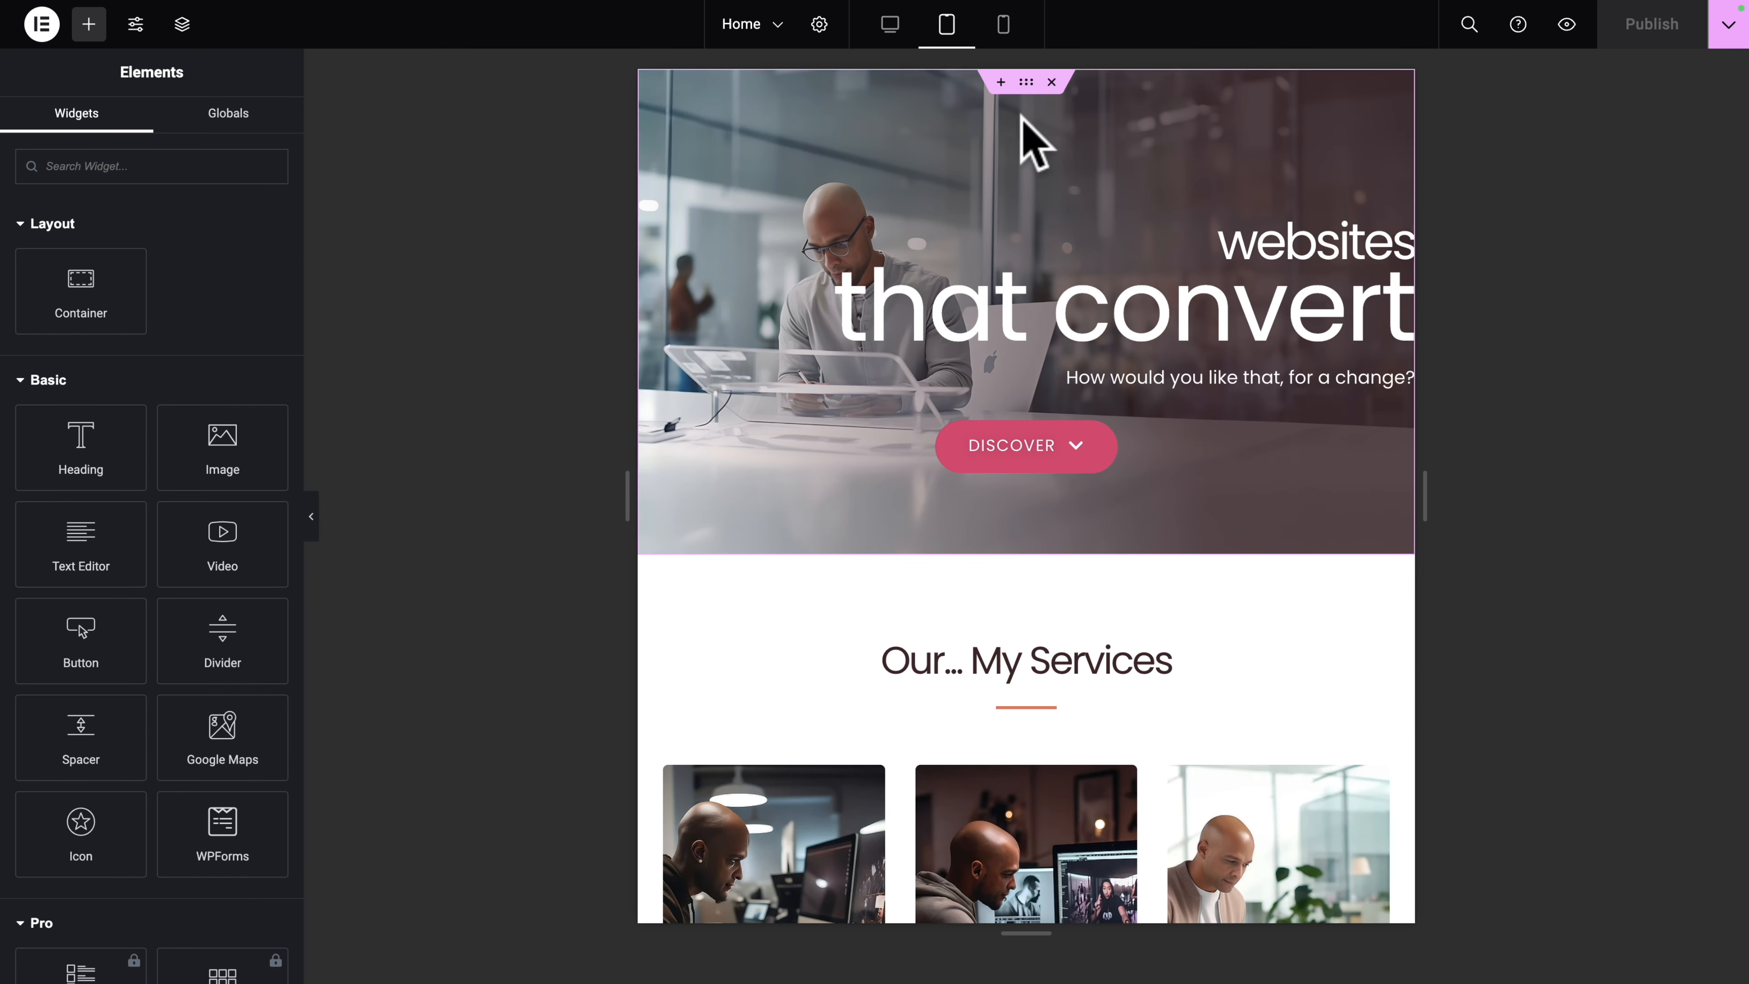
click(1026, 84)
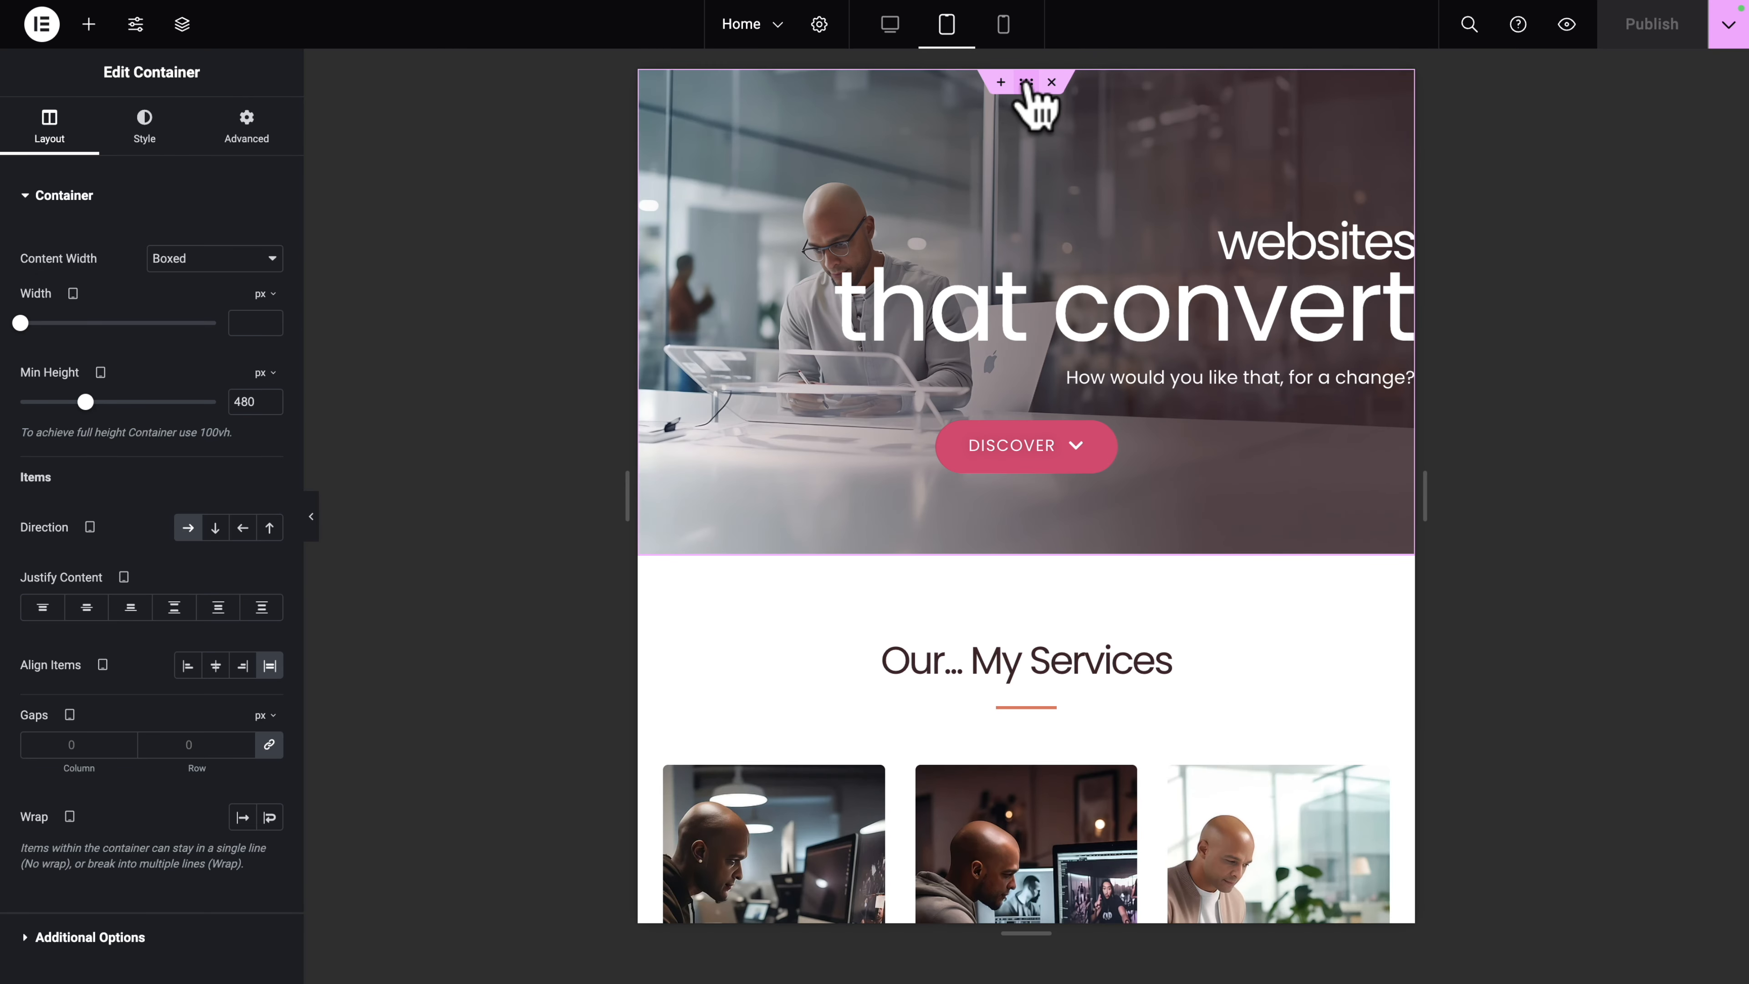
click(182, 25)
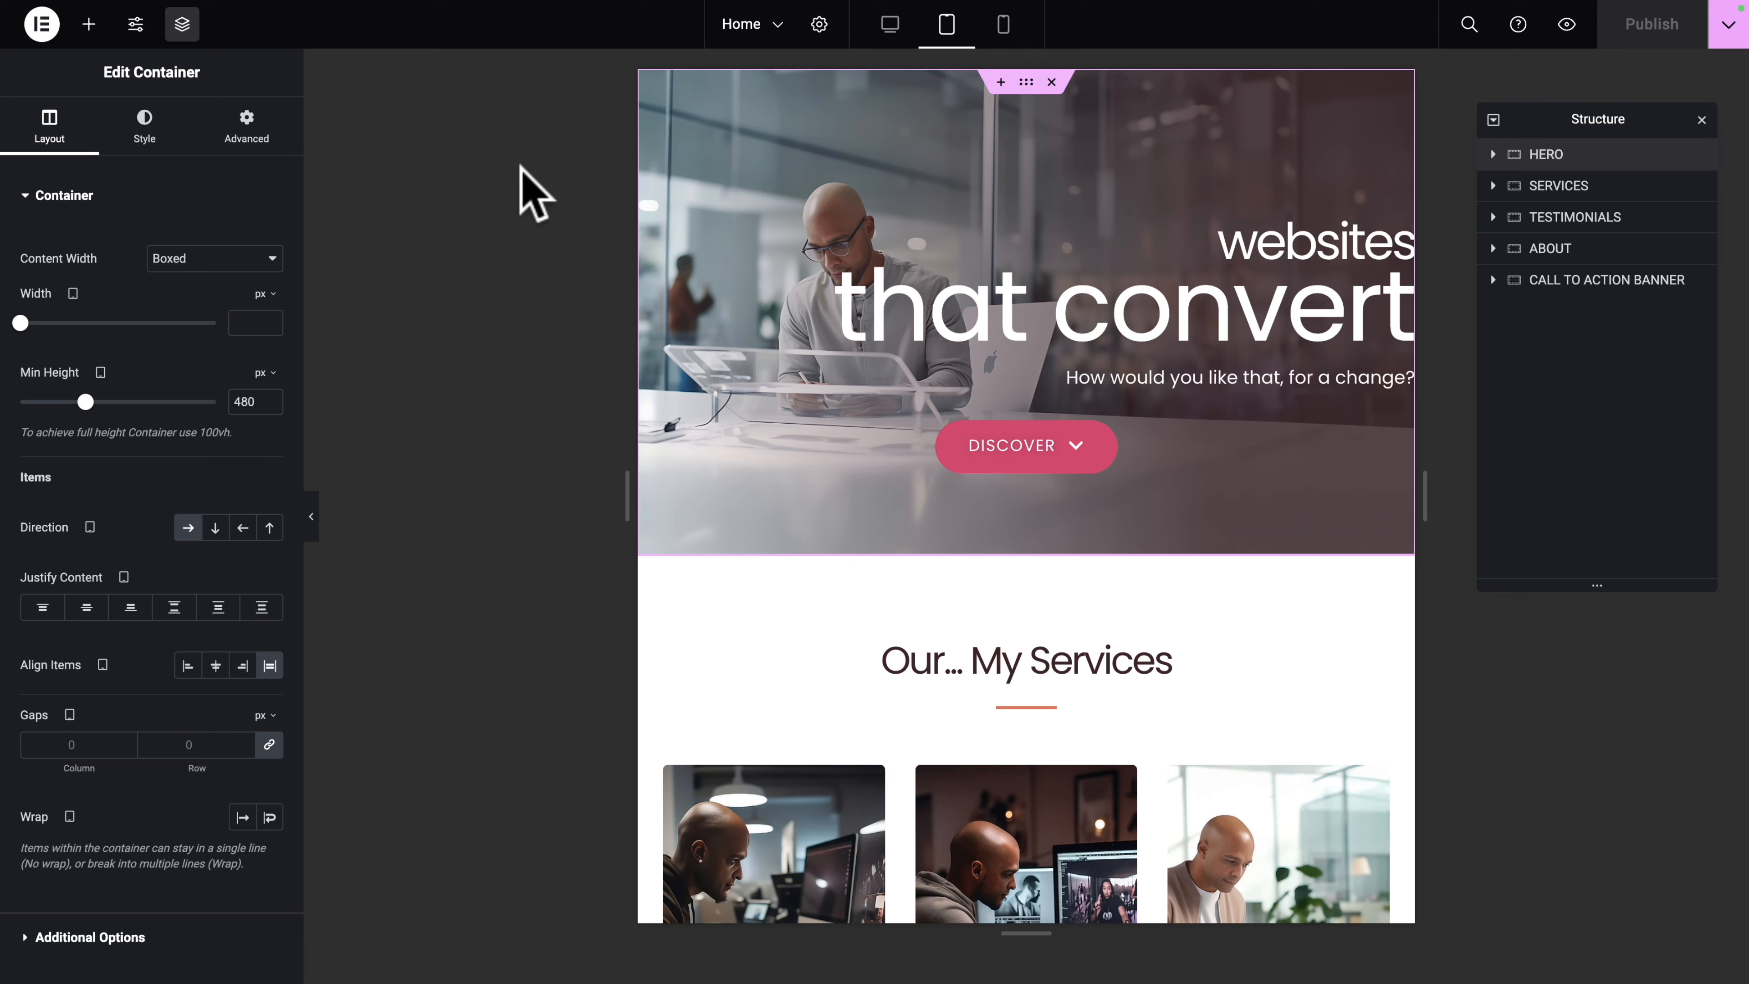
click(241, 134)
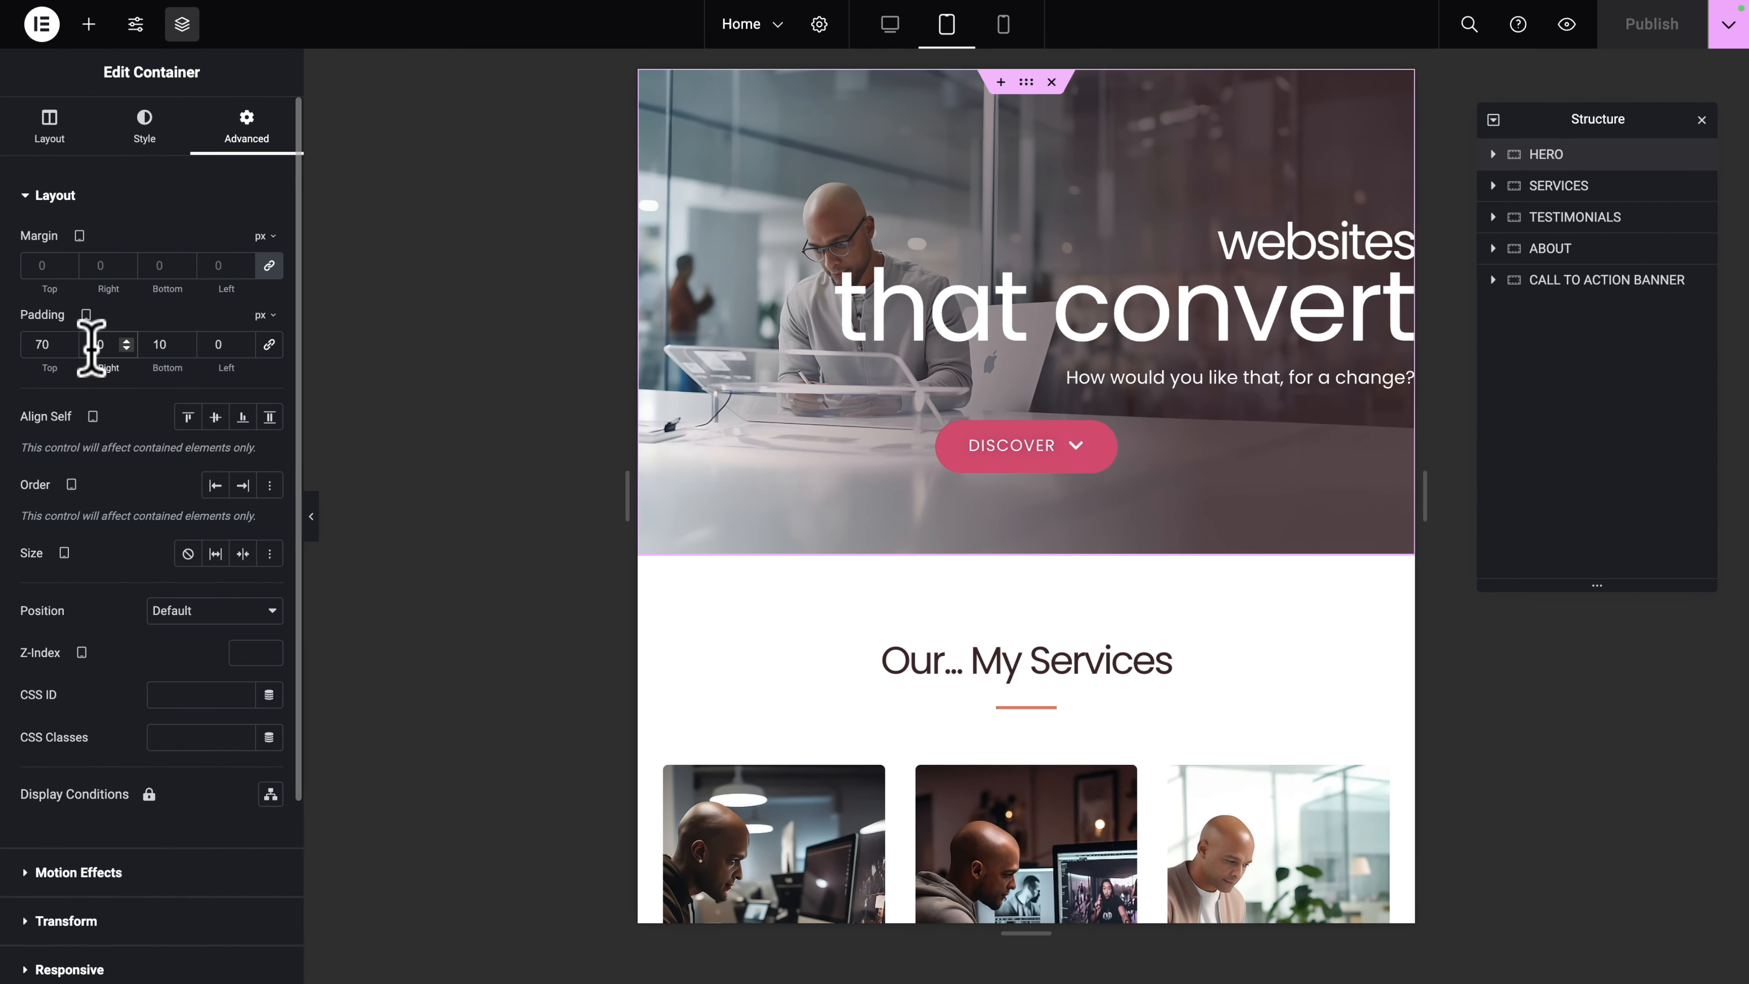
click(92, 344)
text(4)
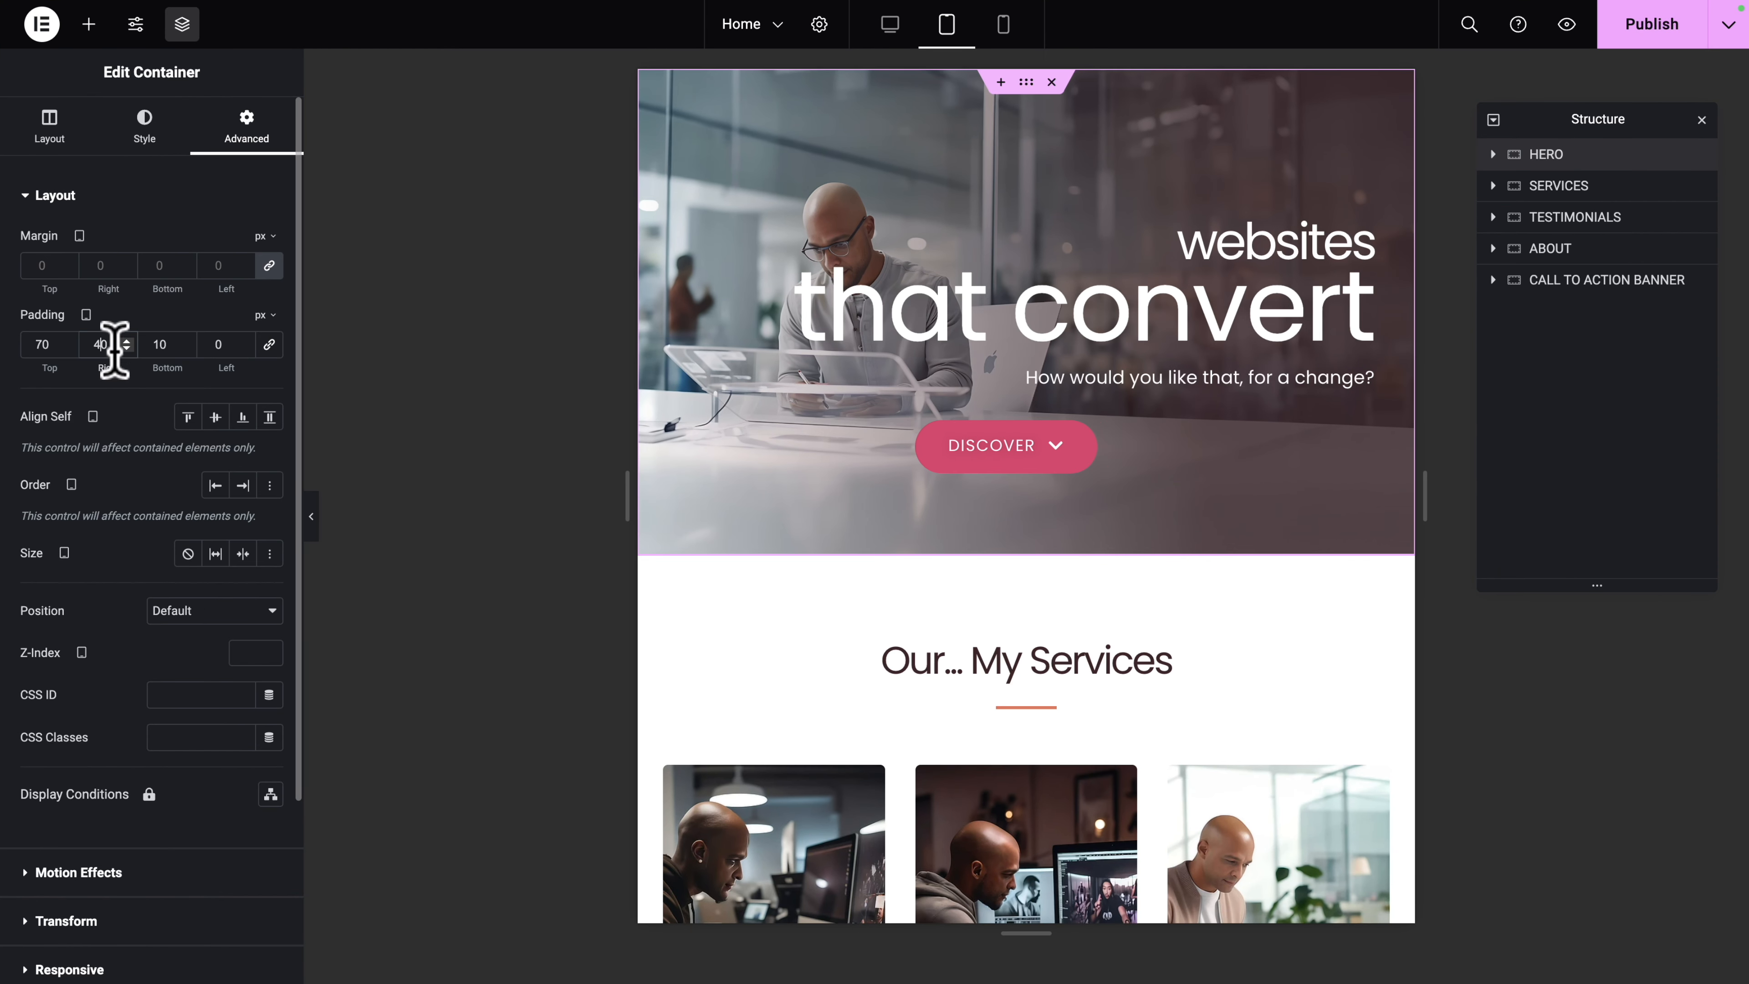
click(214, 344)
text(40)
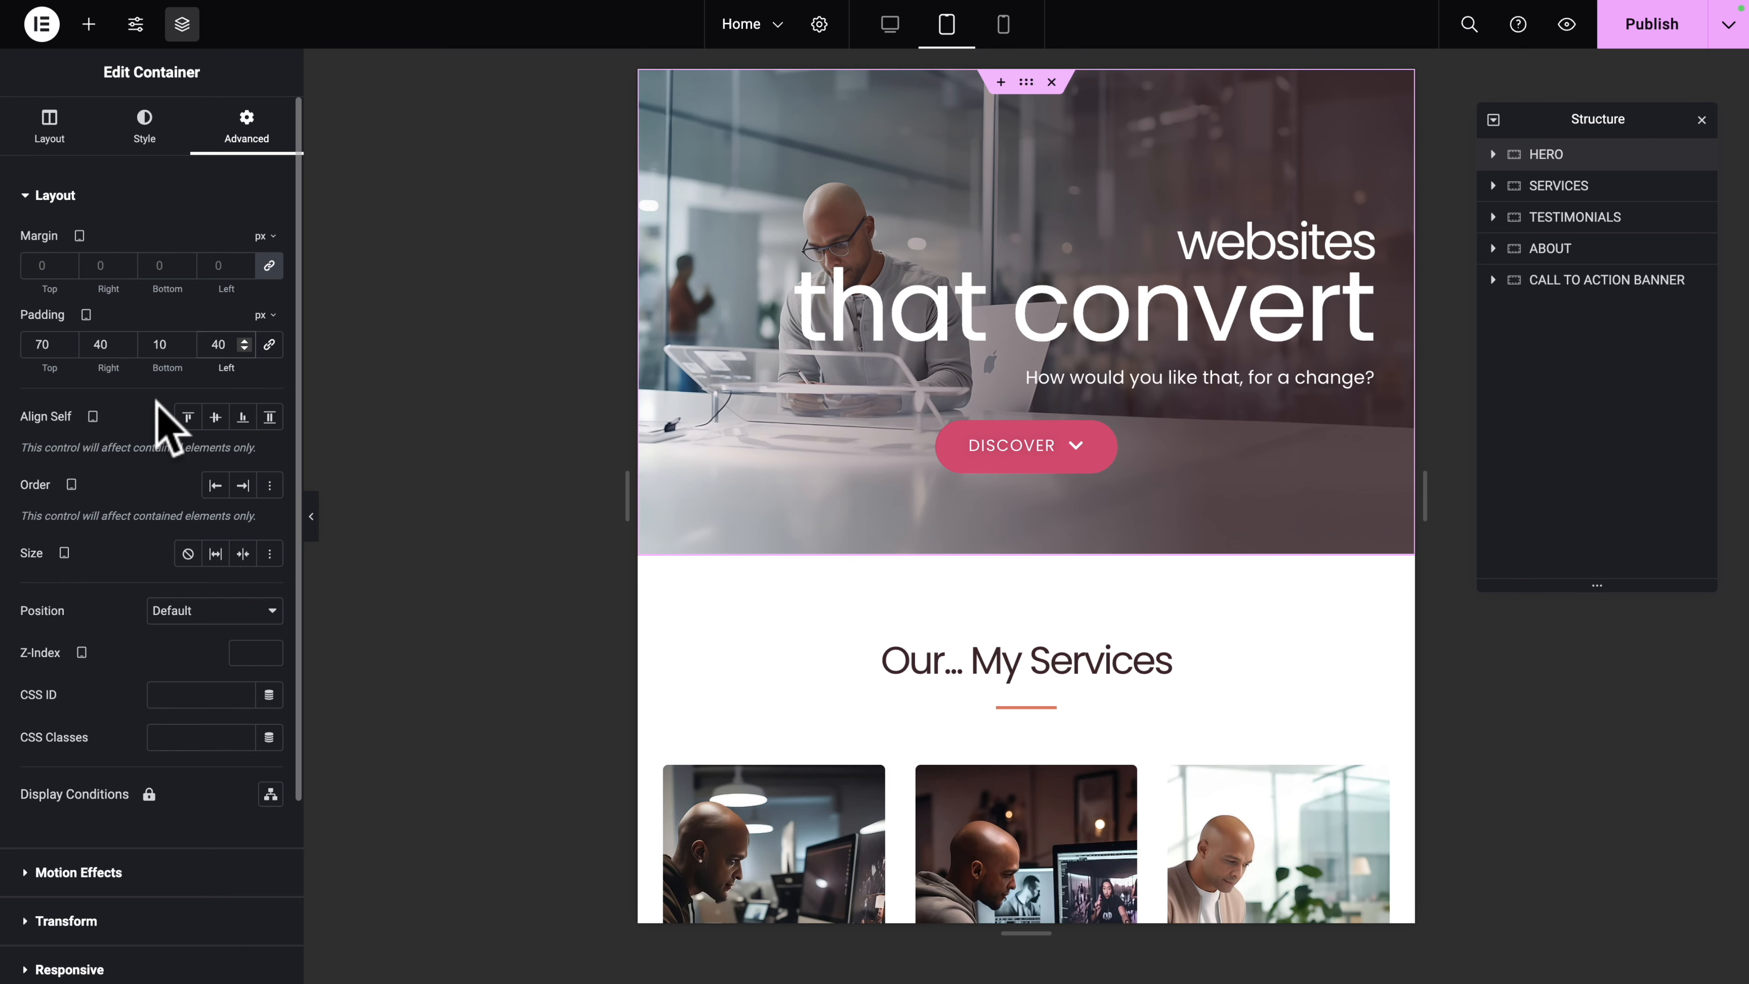
Step: Set the HERO container's mobile portrait padding to 20 px right, 10 px bottom and 20 px left
click(1004, 24)
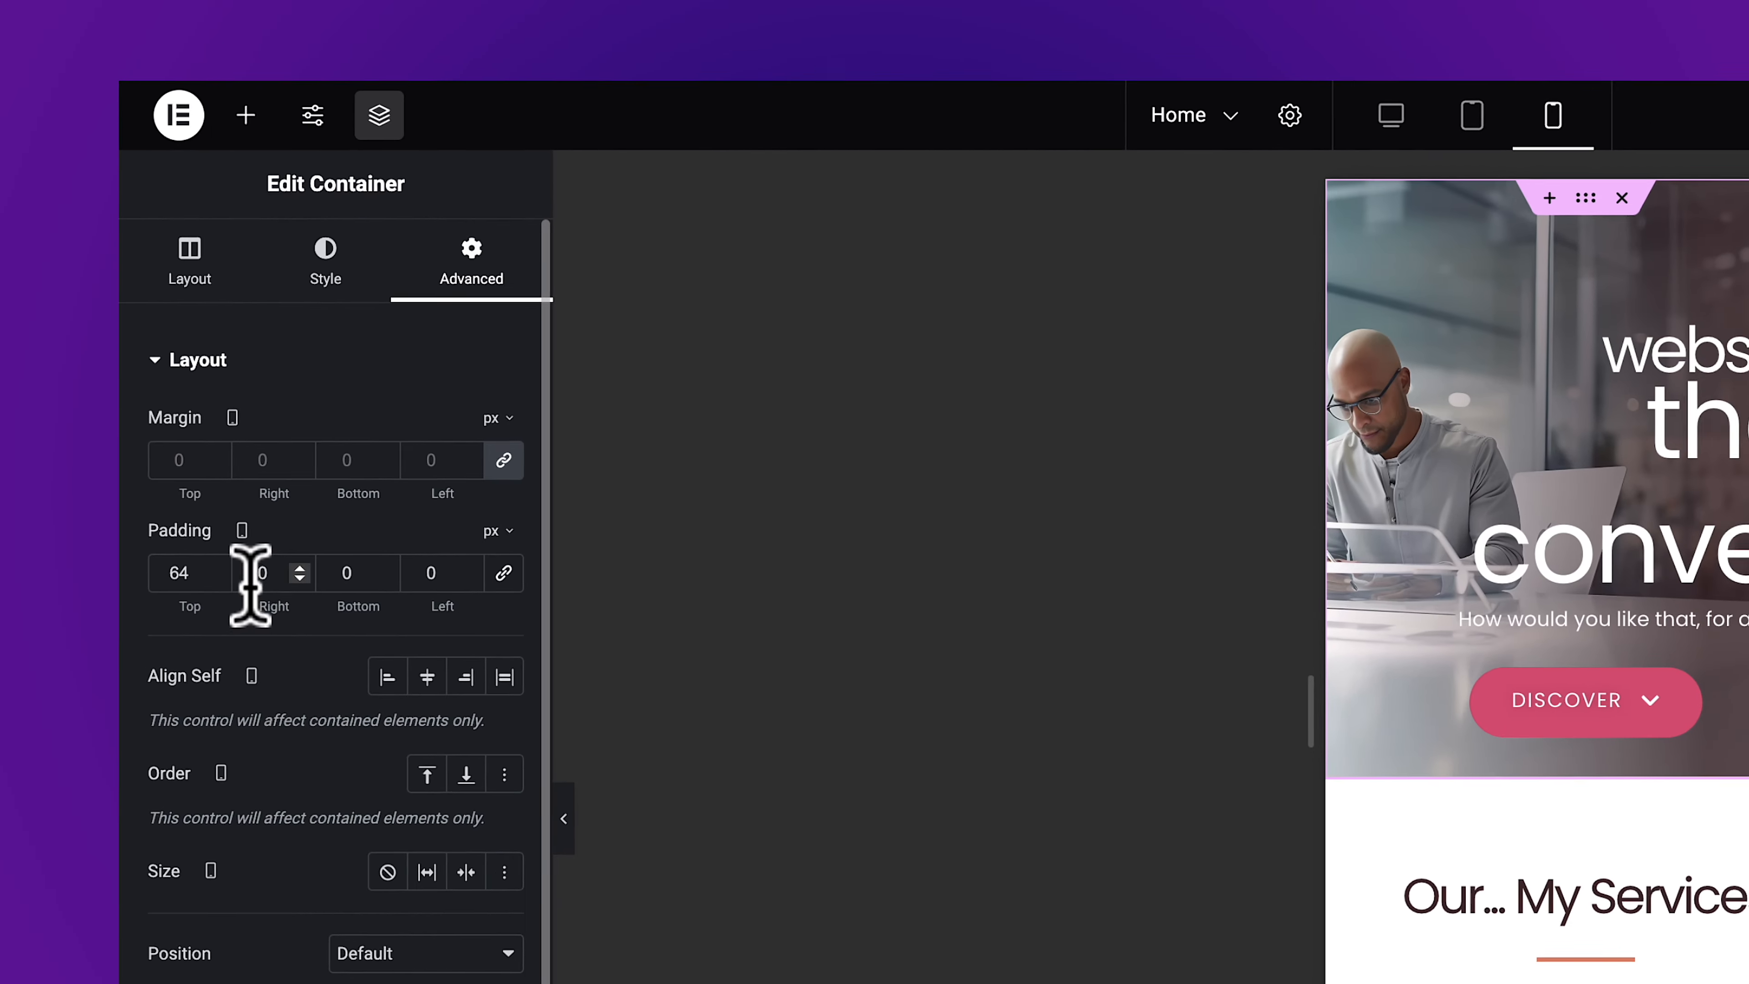
click(87, 342)
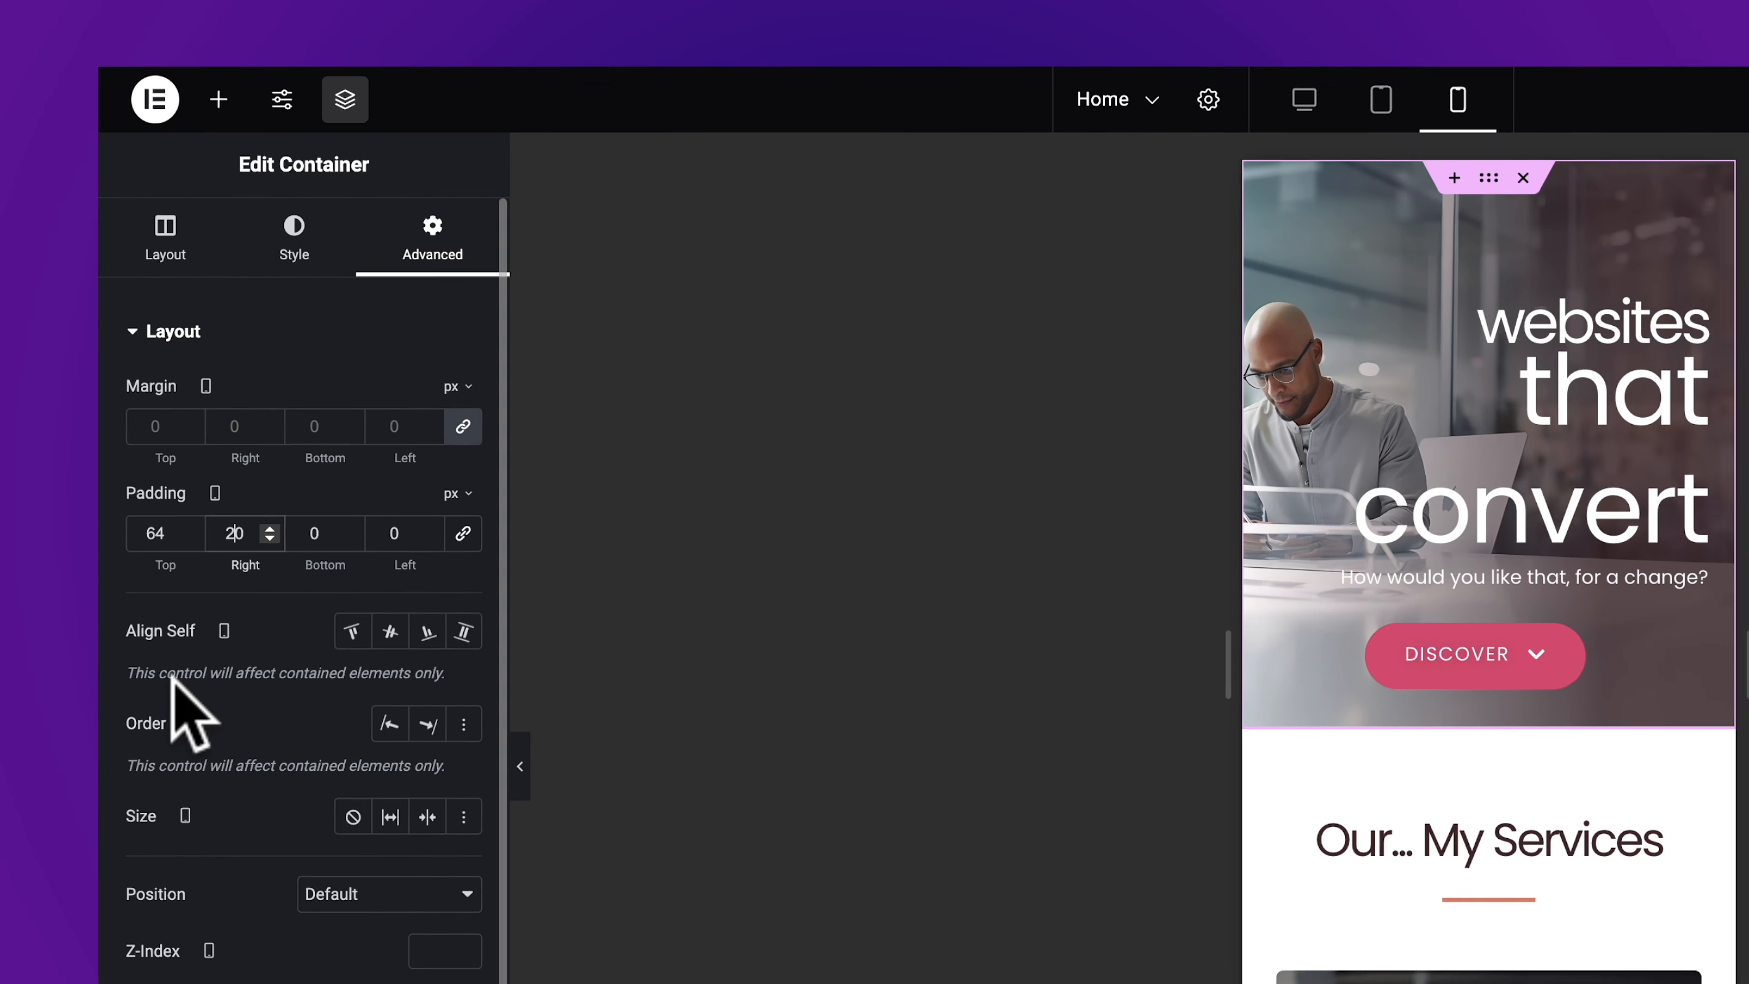
text(2)
key(Tab)
text(10)
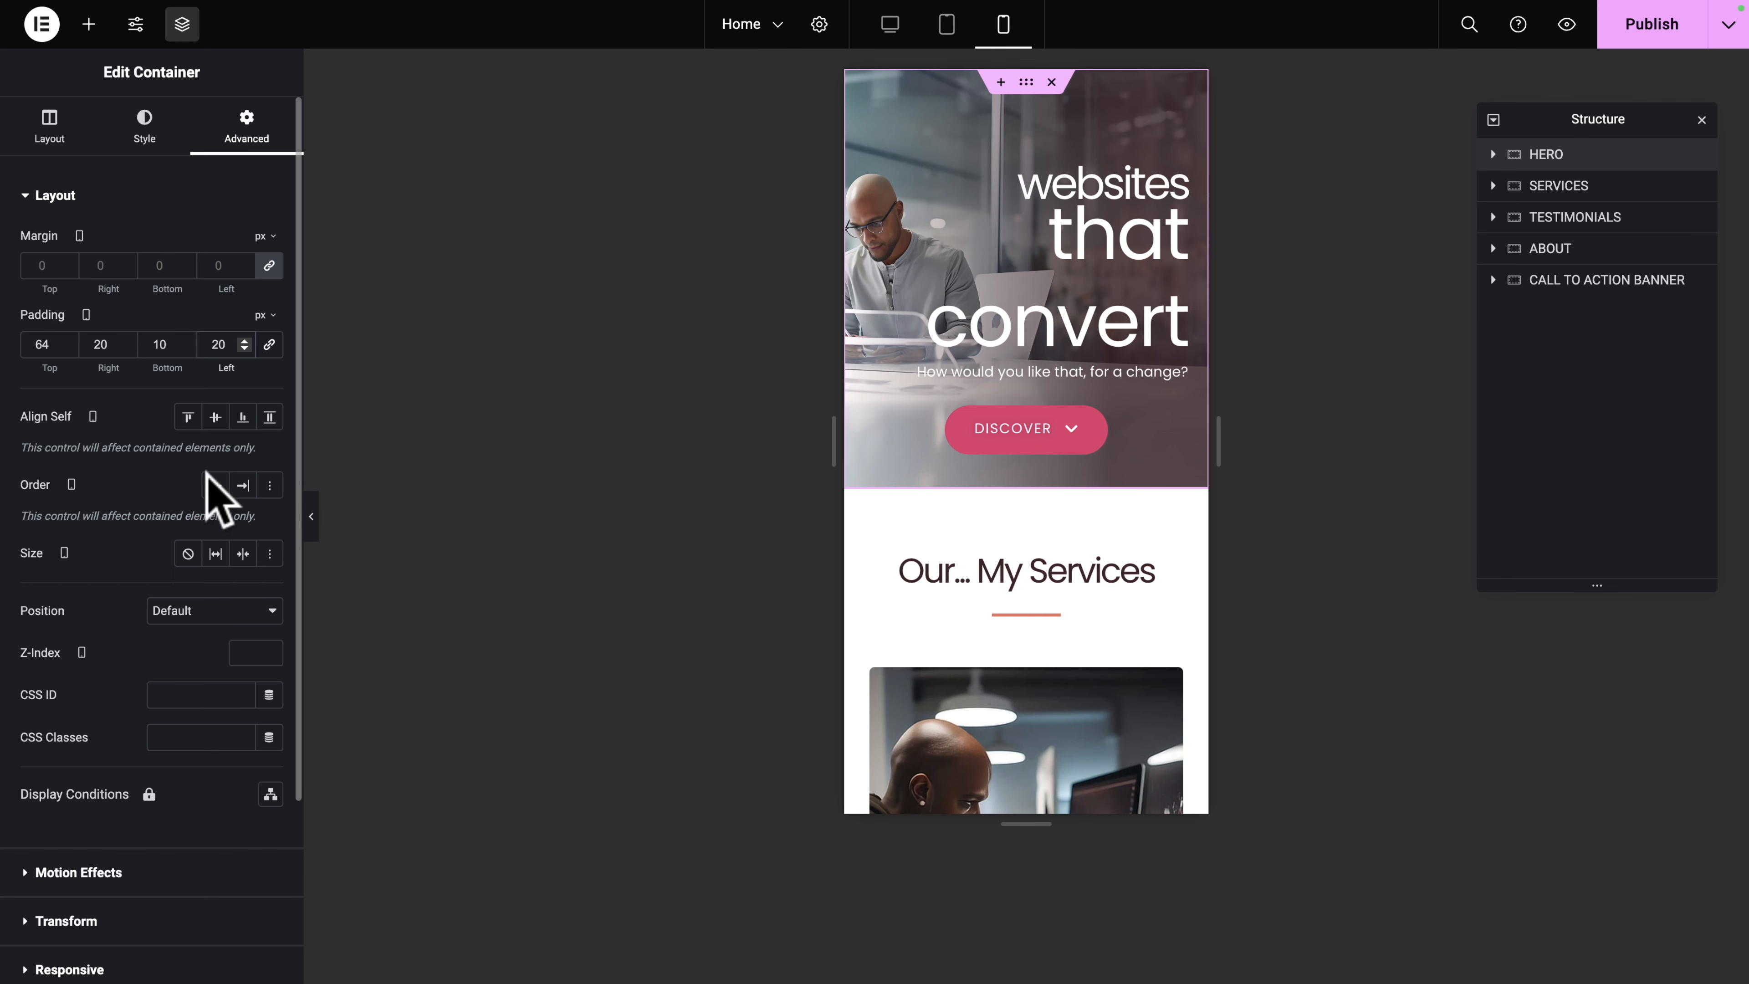
Step: Align the hero's Discover button to the right on desktop and check it in tablet and mobile portrait views
click(889, 25)
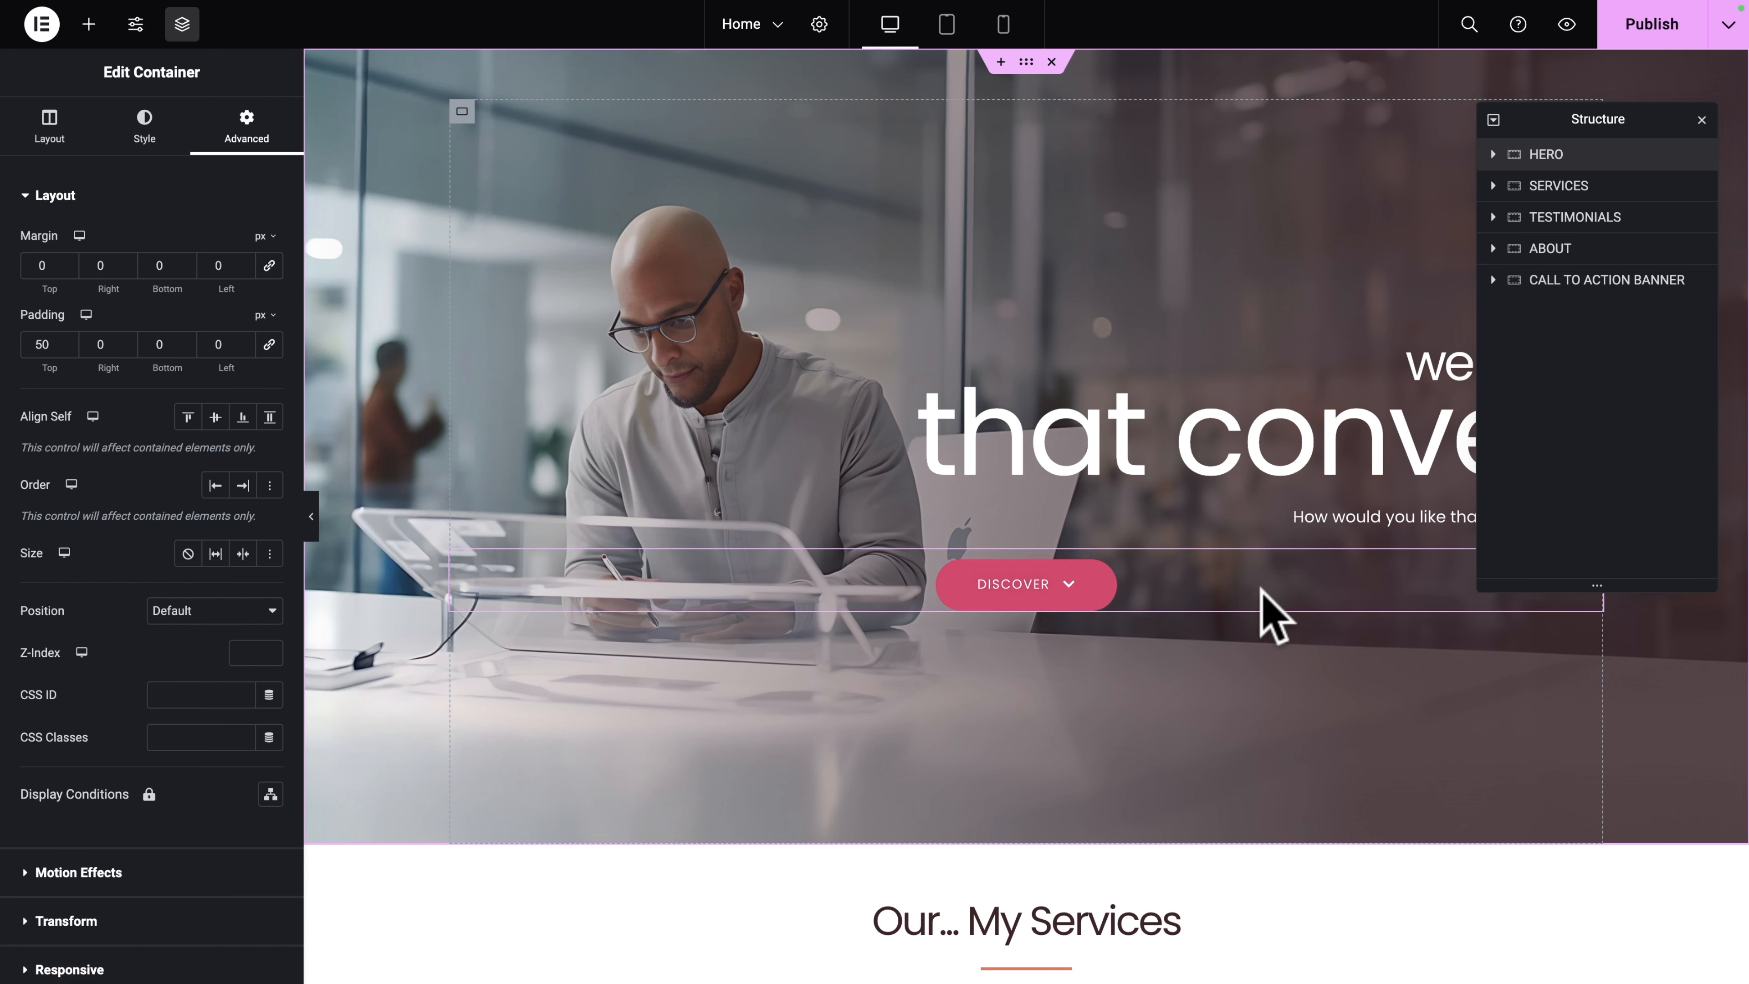
key(ctrl+i)
click(1589, 569)
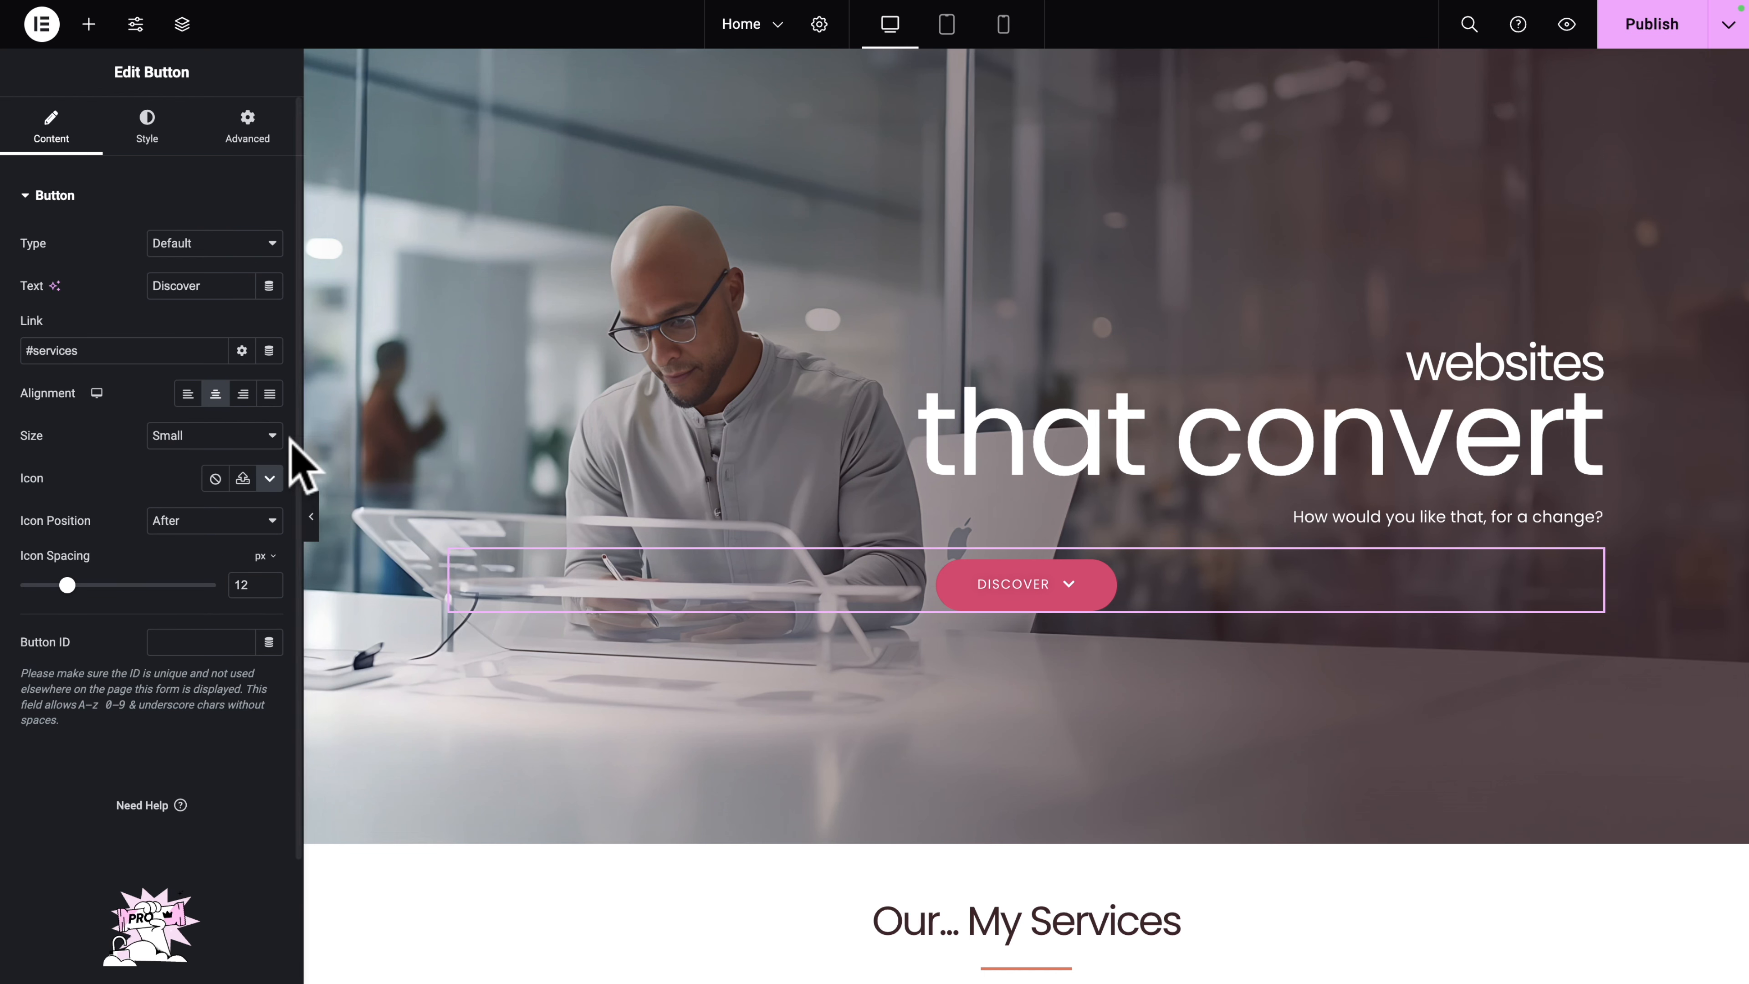
click(243, 394)
click(948, 26)
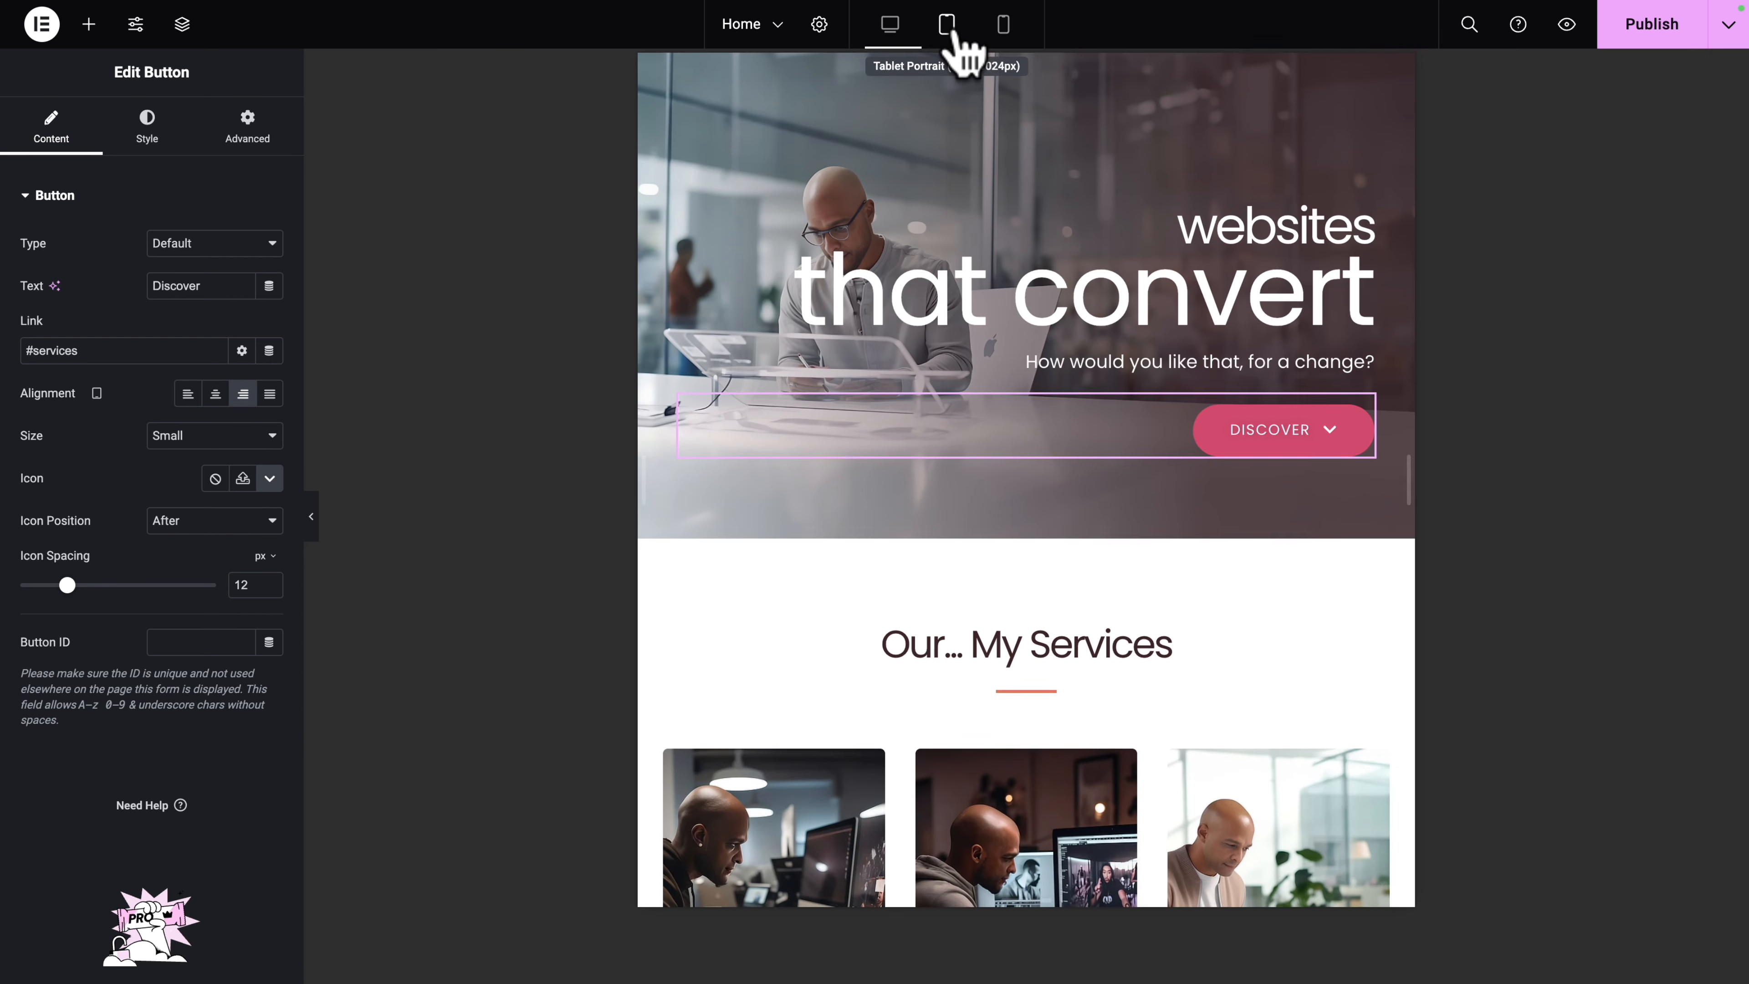
click(1004, 28)
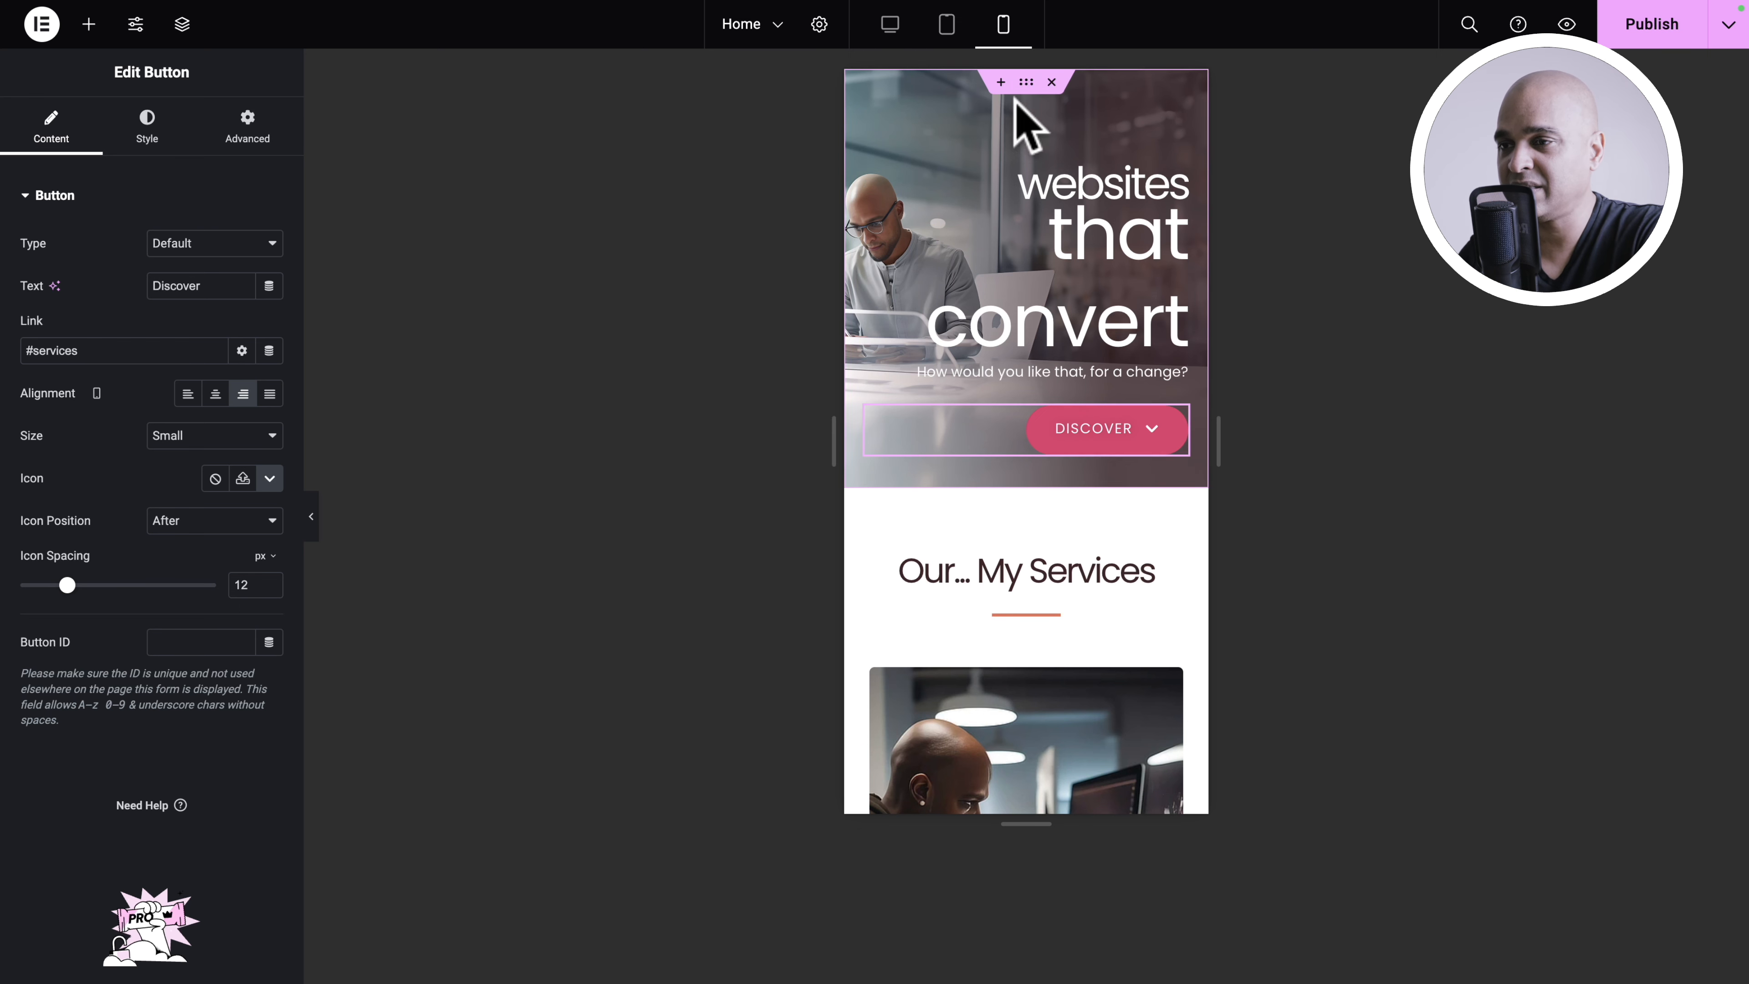
click(947, 31)
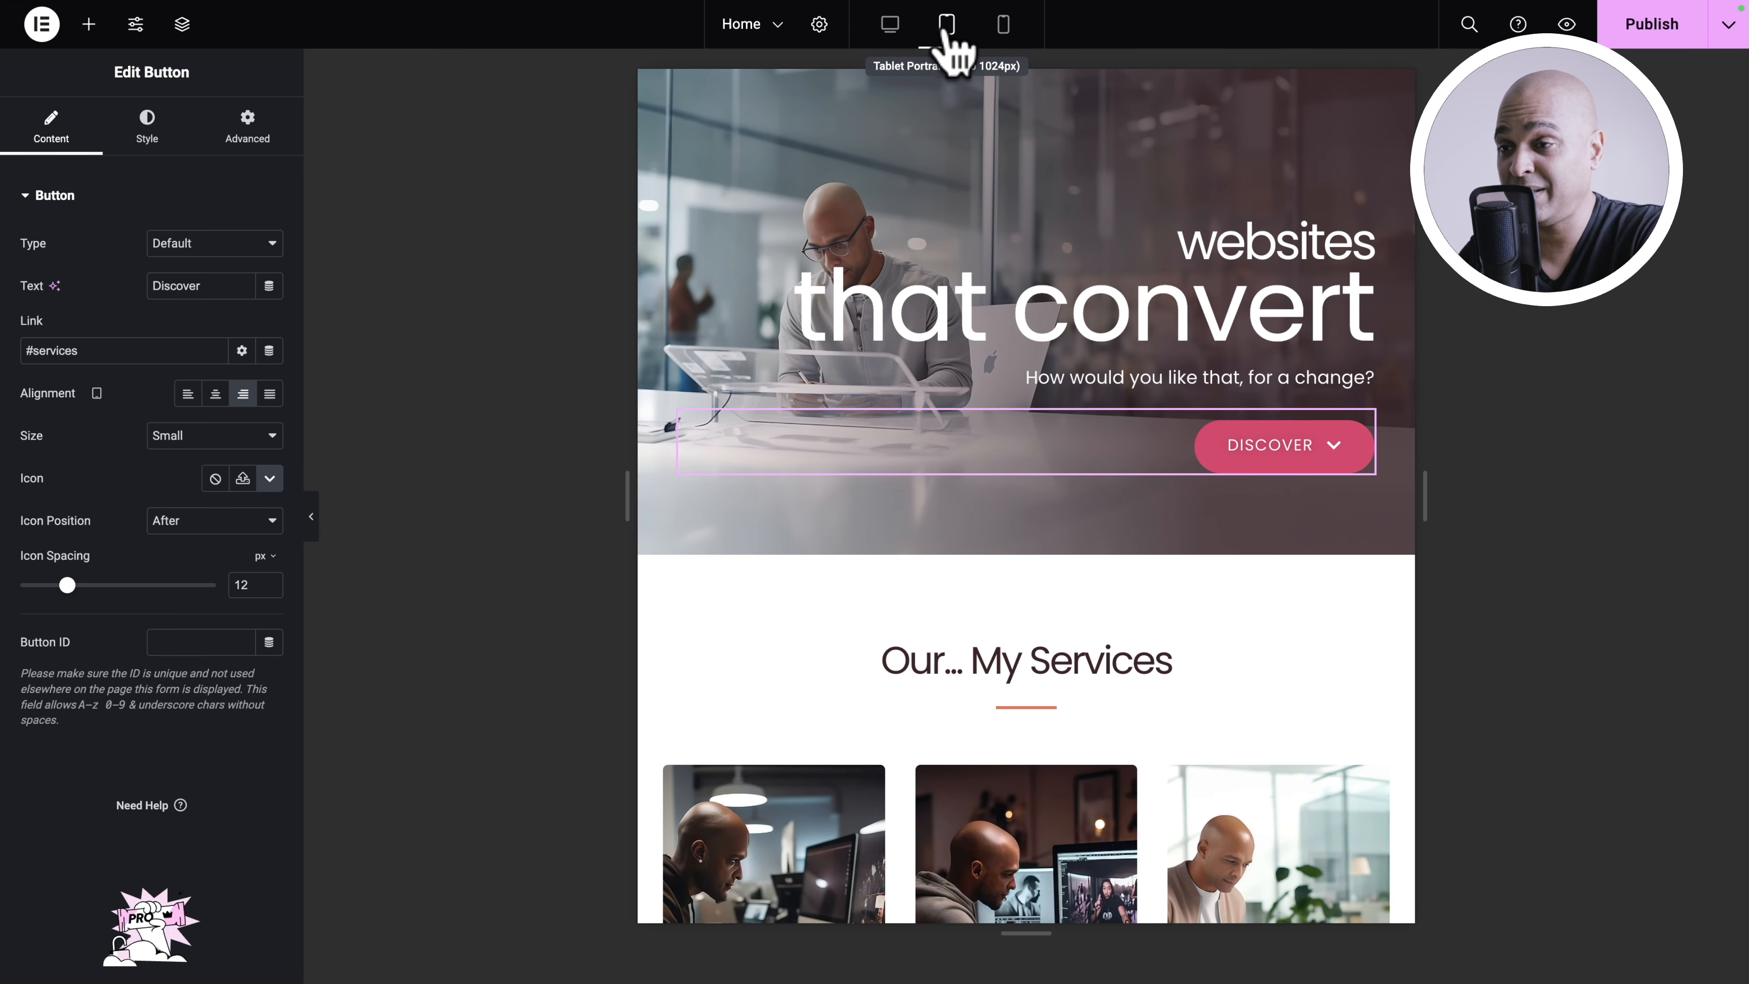
click(887, 30)
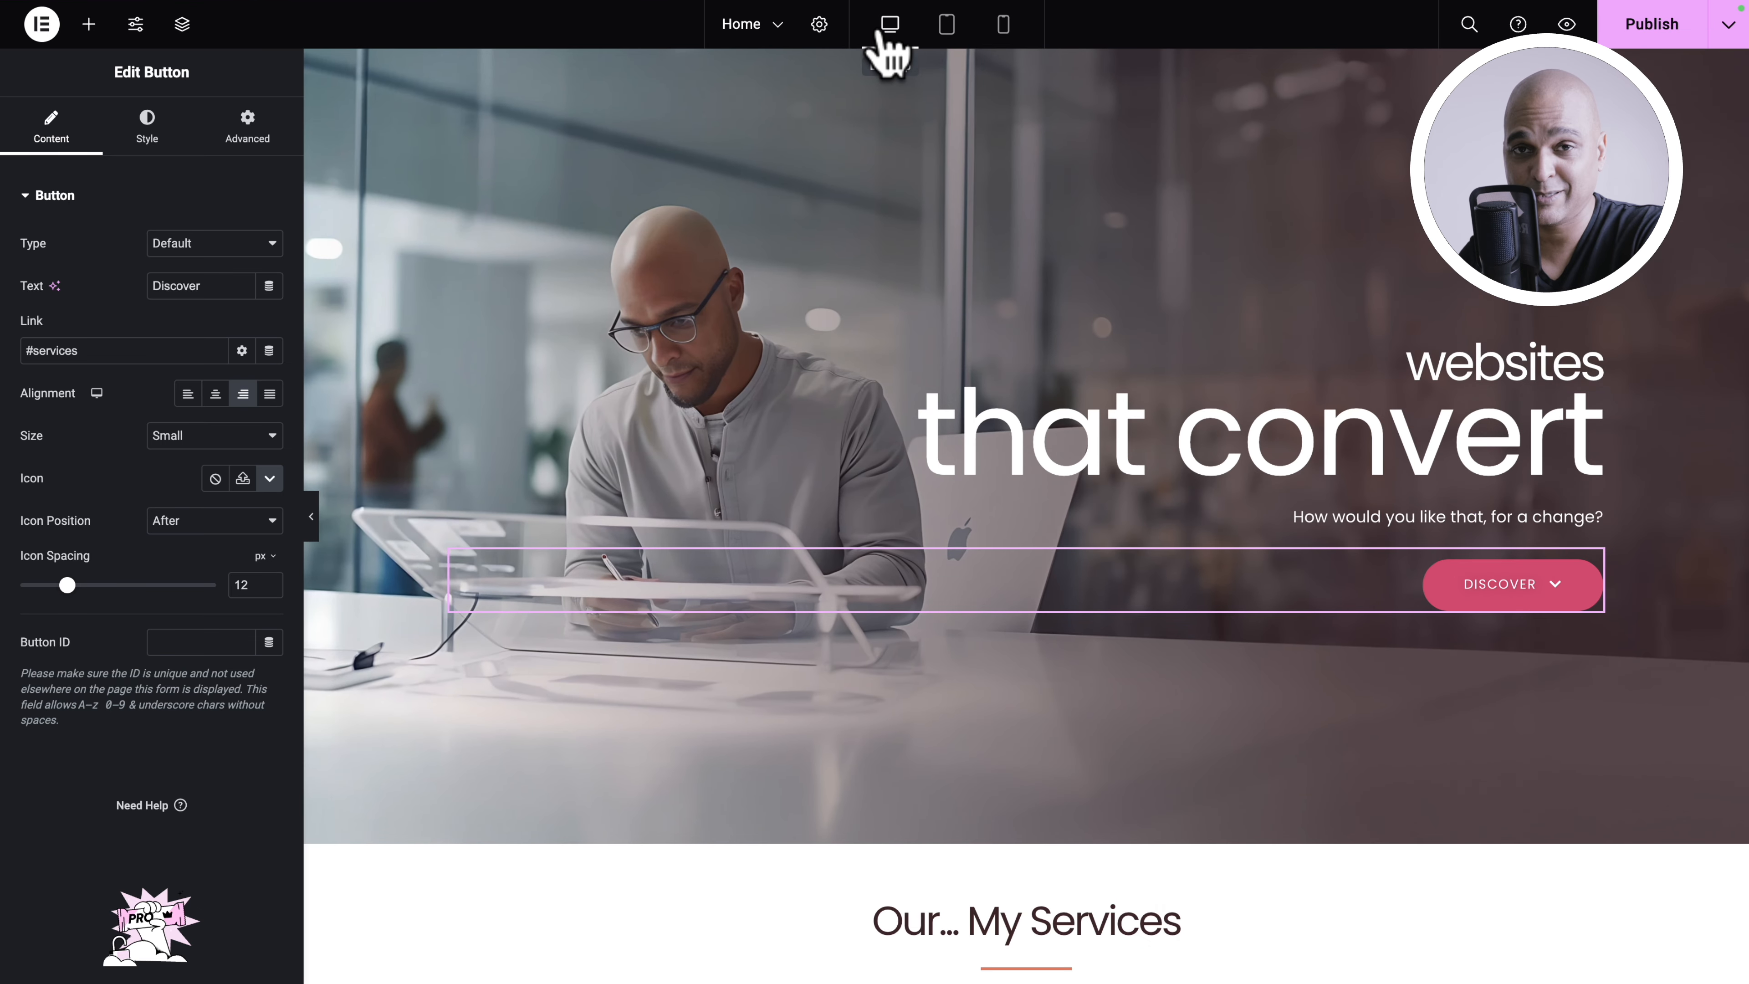
Step: Reopen the page structure and inspect the tablet portrait spacing settings of the testimonial's quote heading
click(181, 25)
click(1558, 185)
click(246, 128)
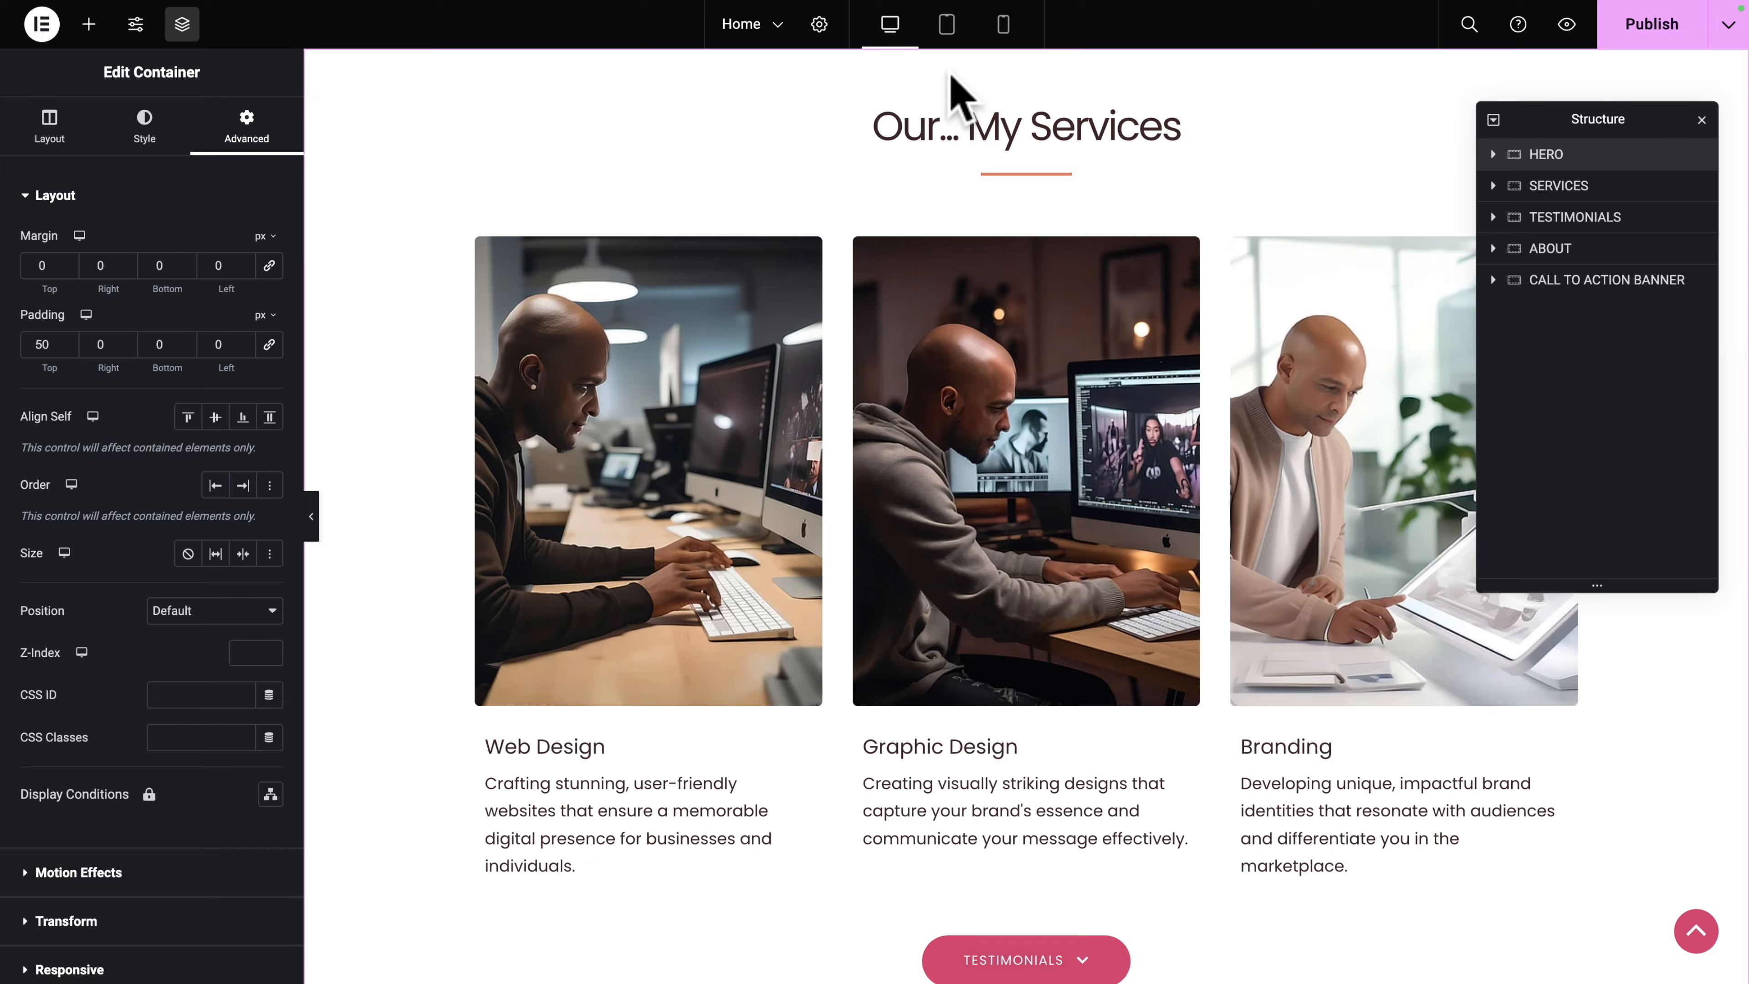
click(947, 24)
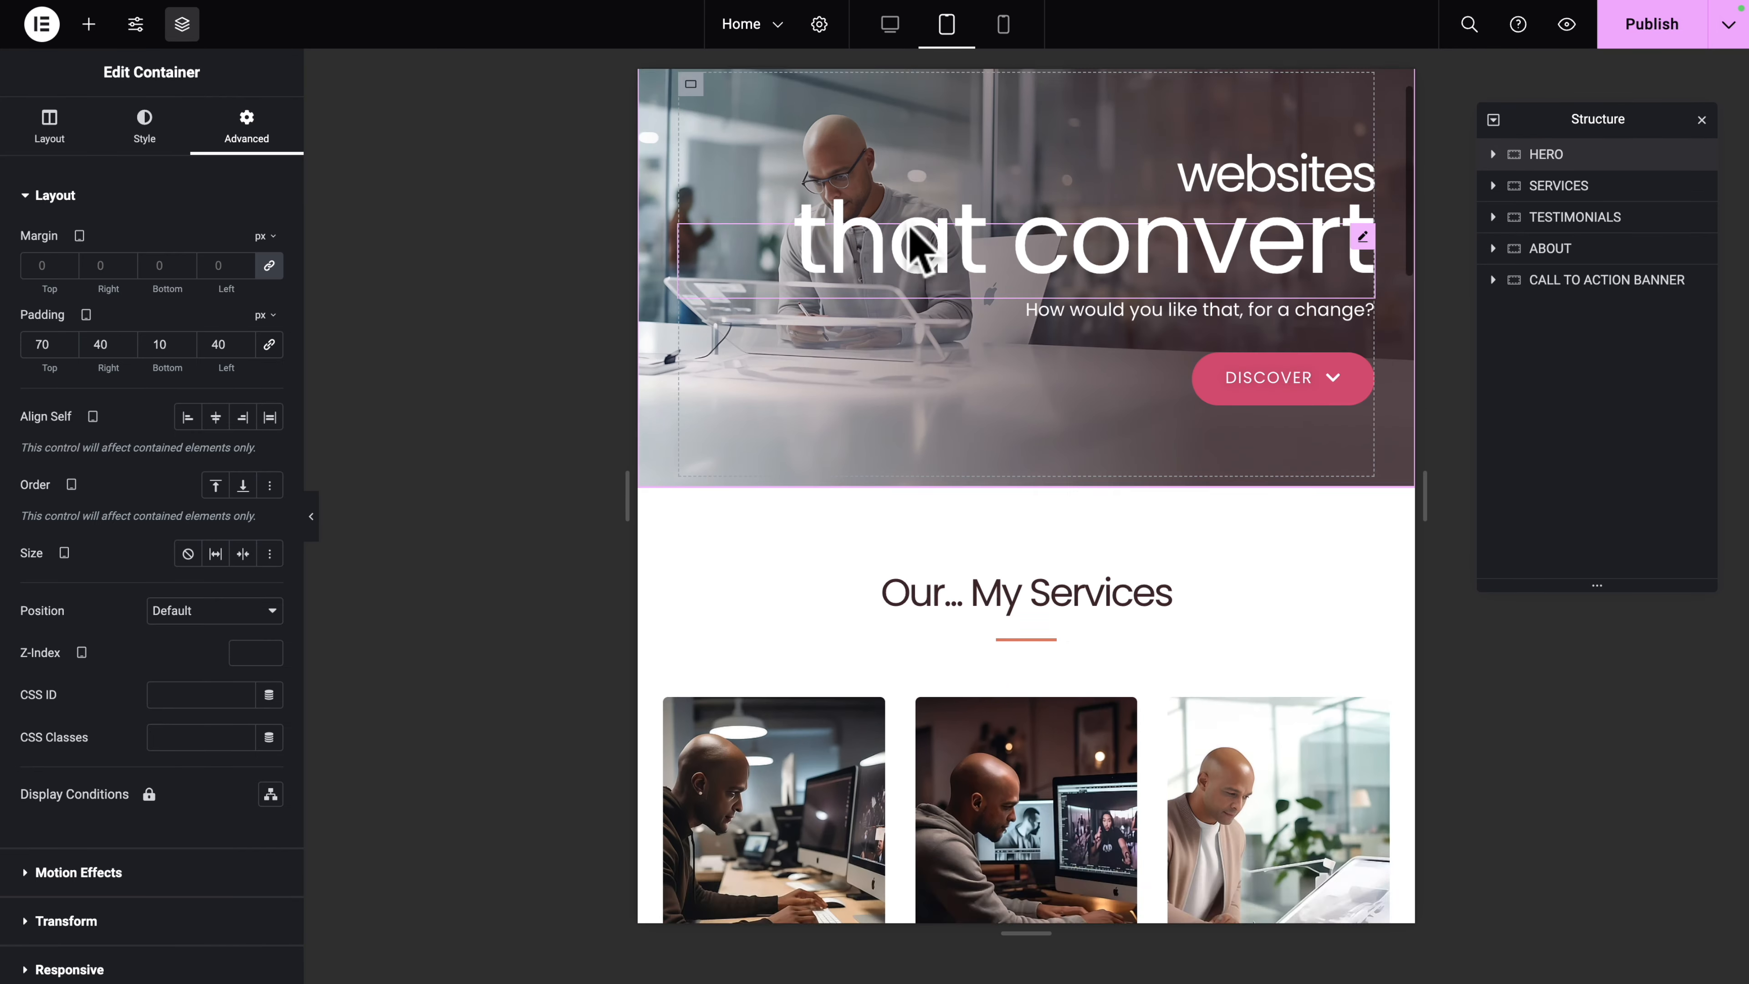
scroll(909, 242, down, 10)
scroll(890, 412, down, 7)
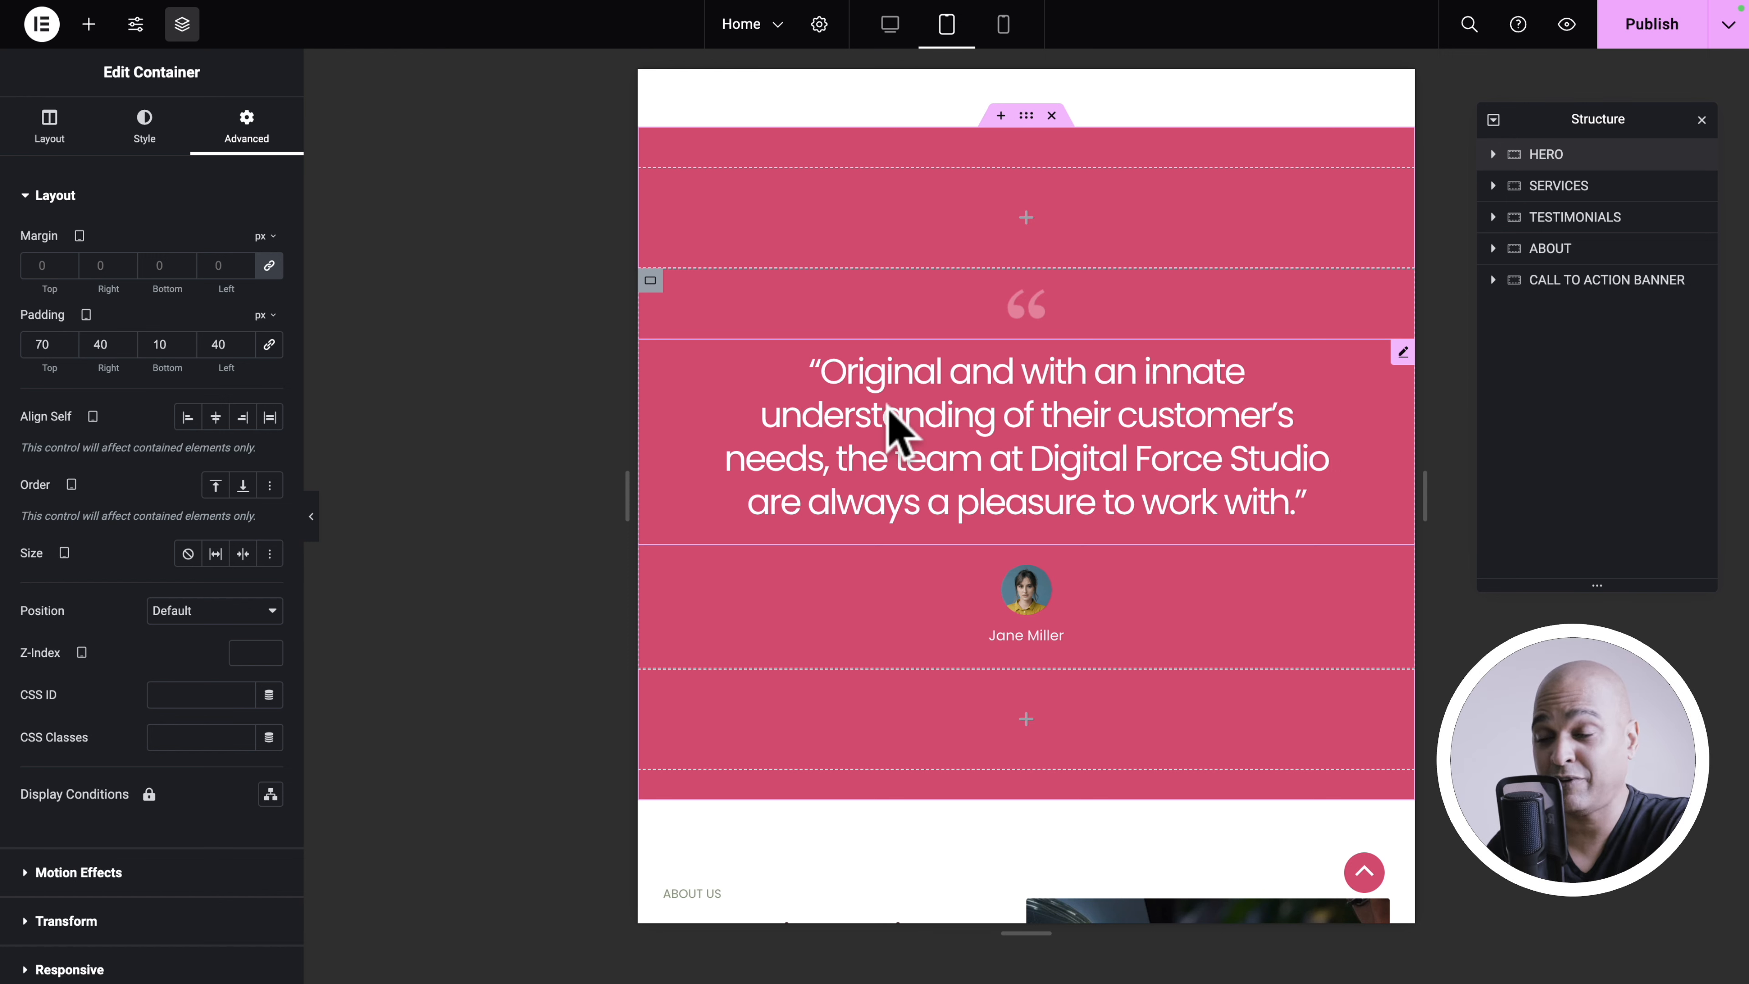
click(1403, 352)
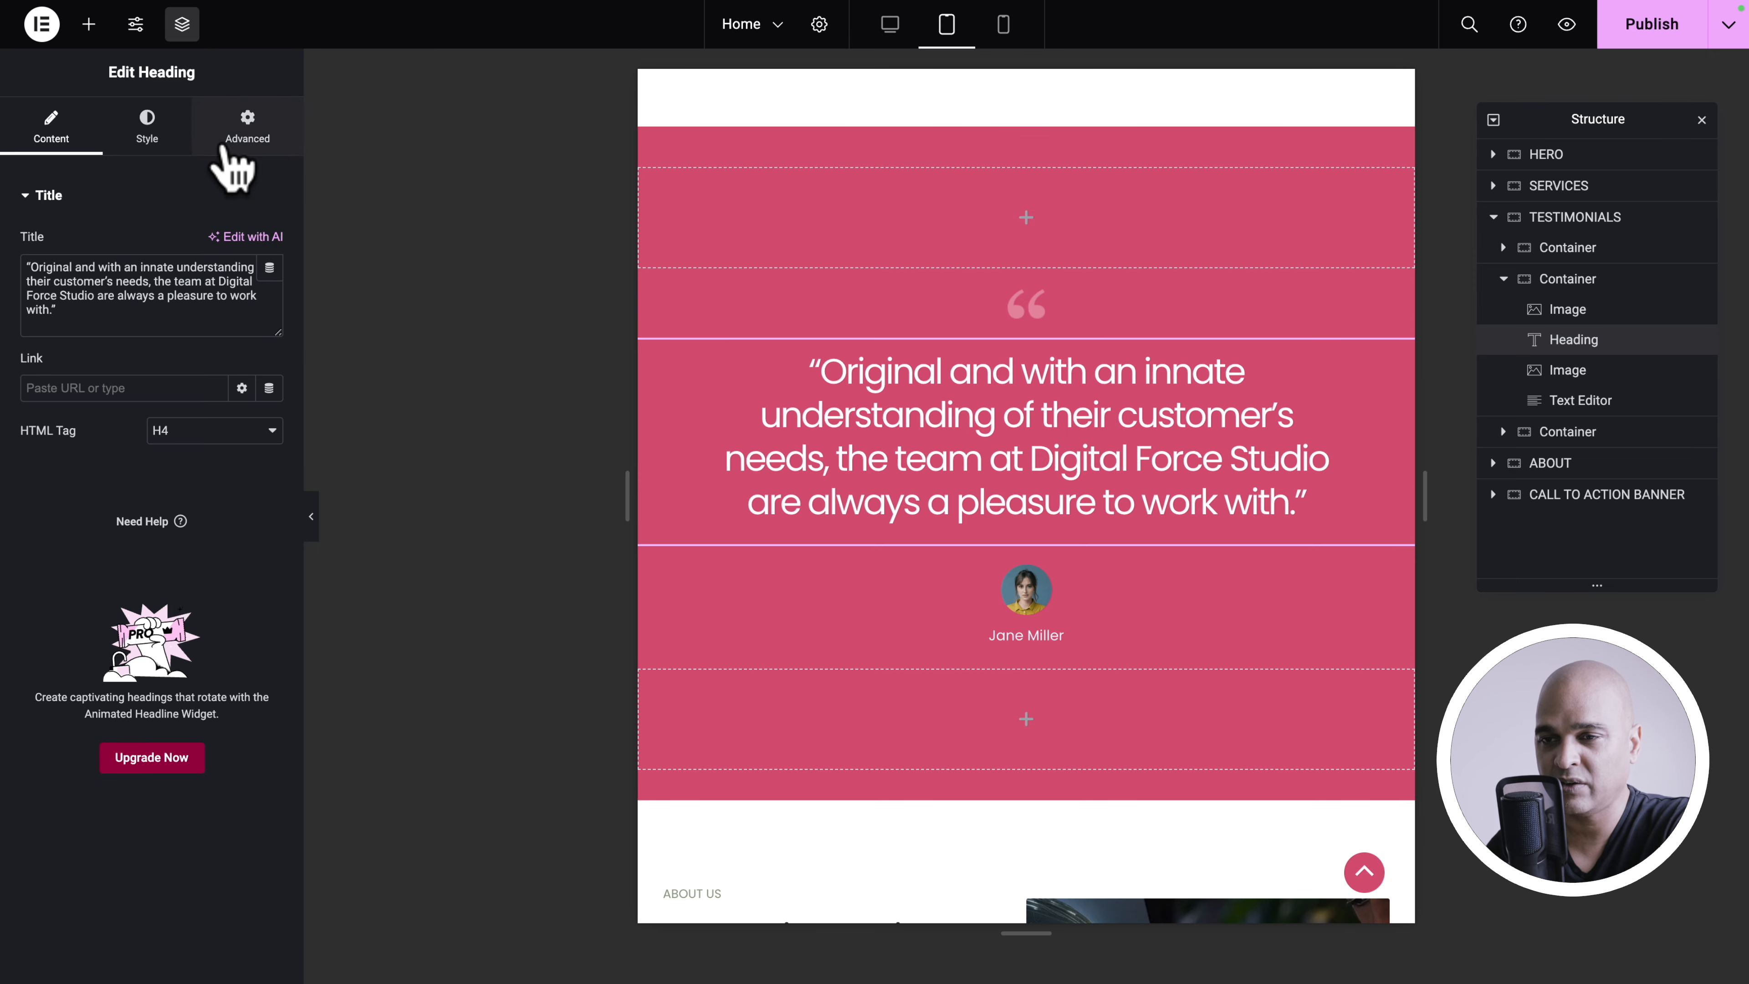
click(238, 138)
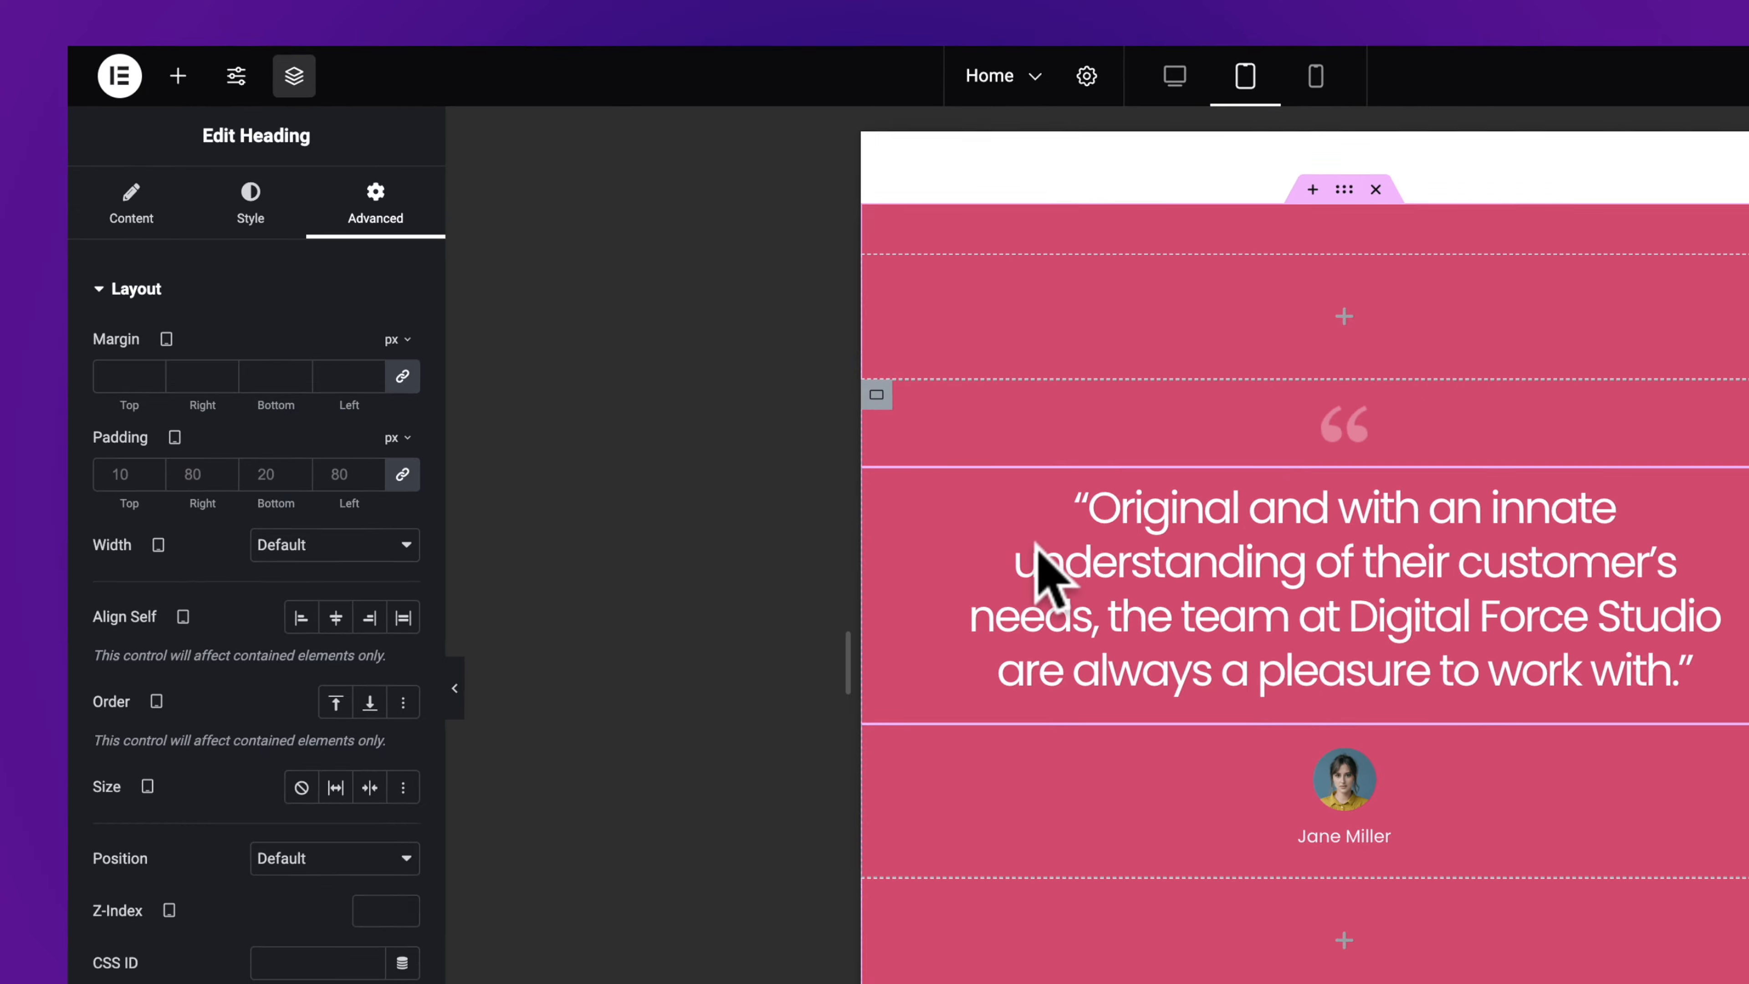
Step: Review the About section's layout in tablet portrait and mobile portrait views
scroll(1265, 695, down, 6)
scroll(784, 421, down, 3)
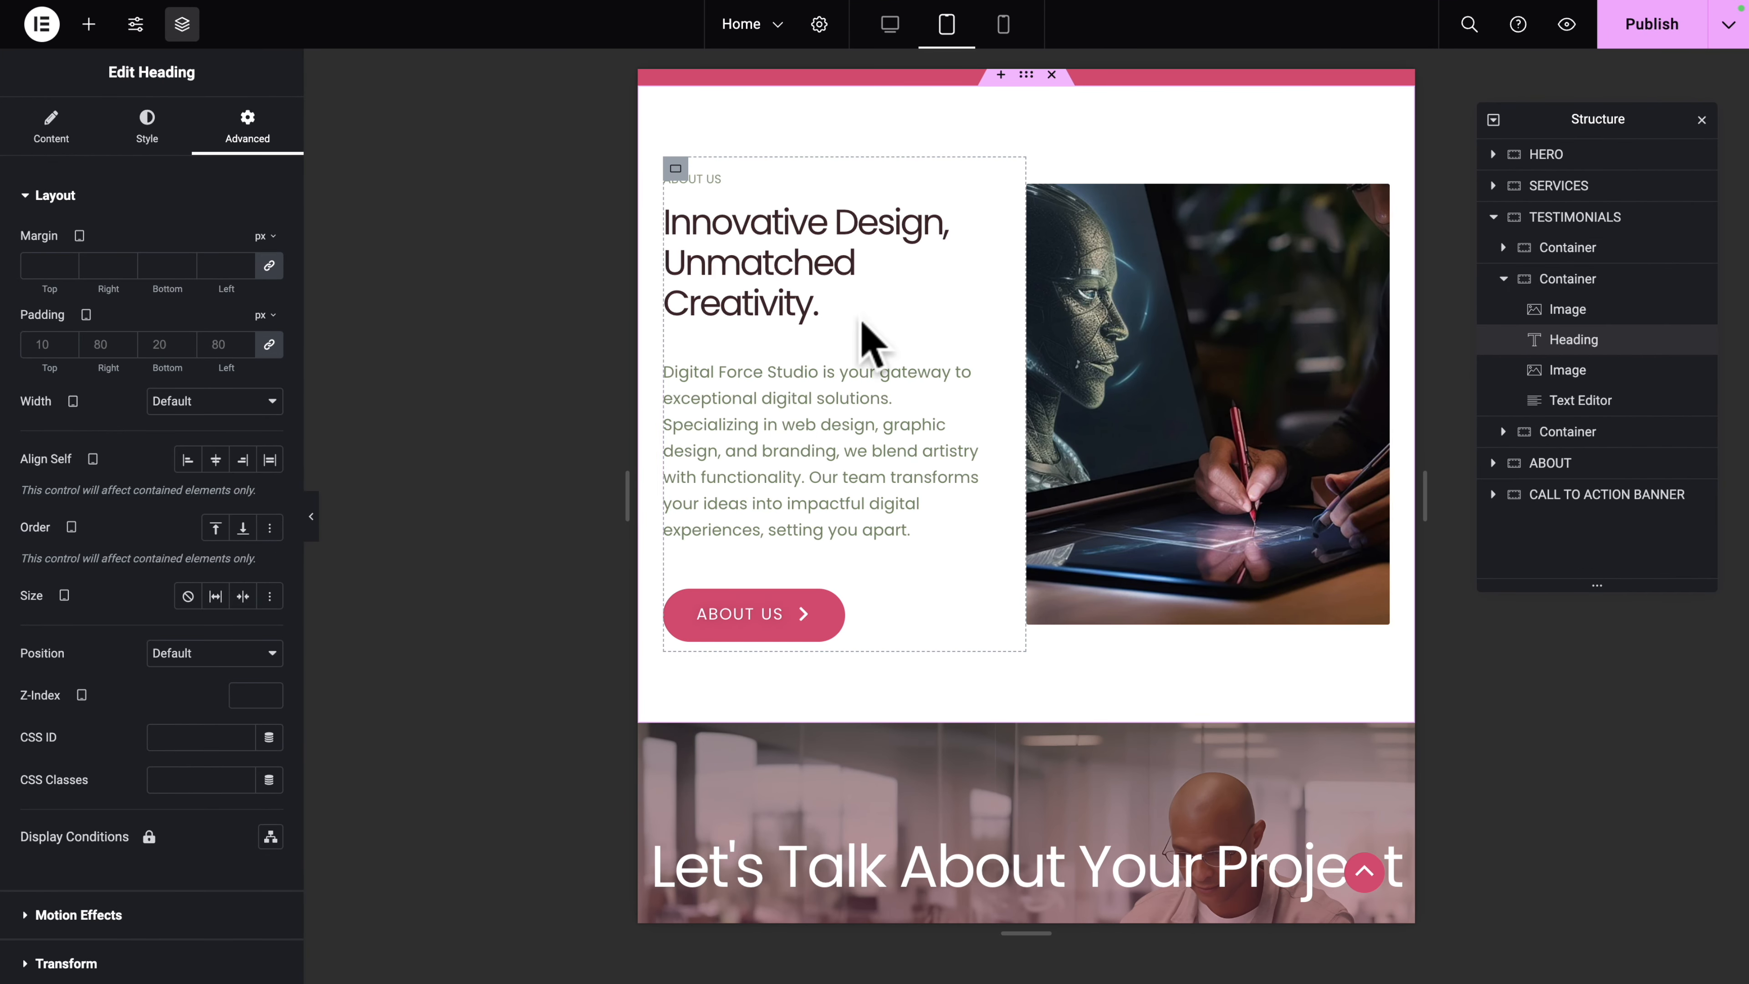
click(1004, 28)
scroll(968, 427, up, 8)
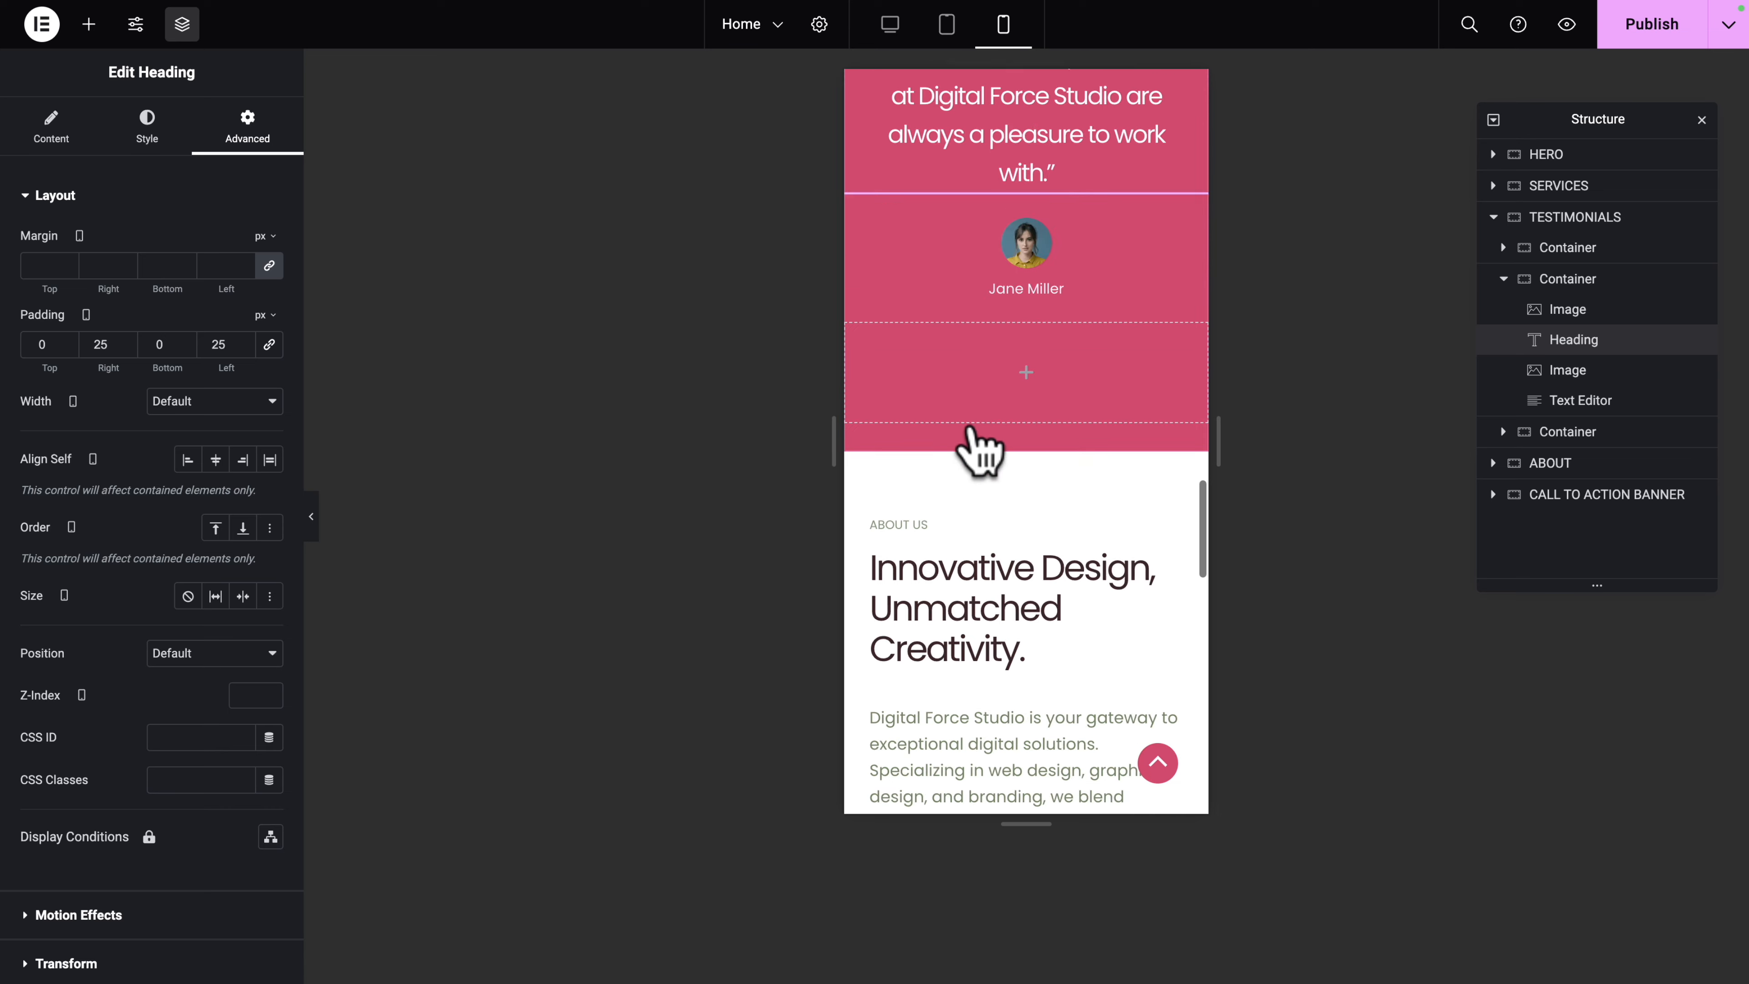
scroll(969, 488, down, 12)
scroll(967, 465, down, 1)
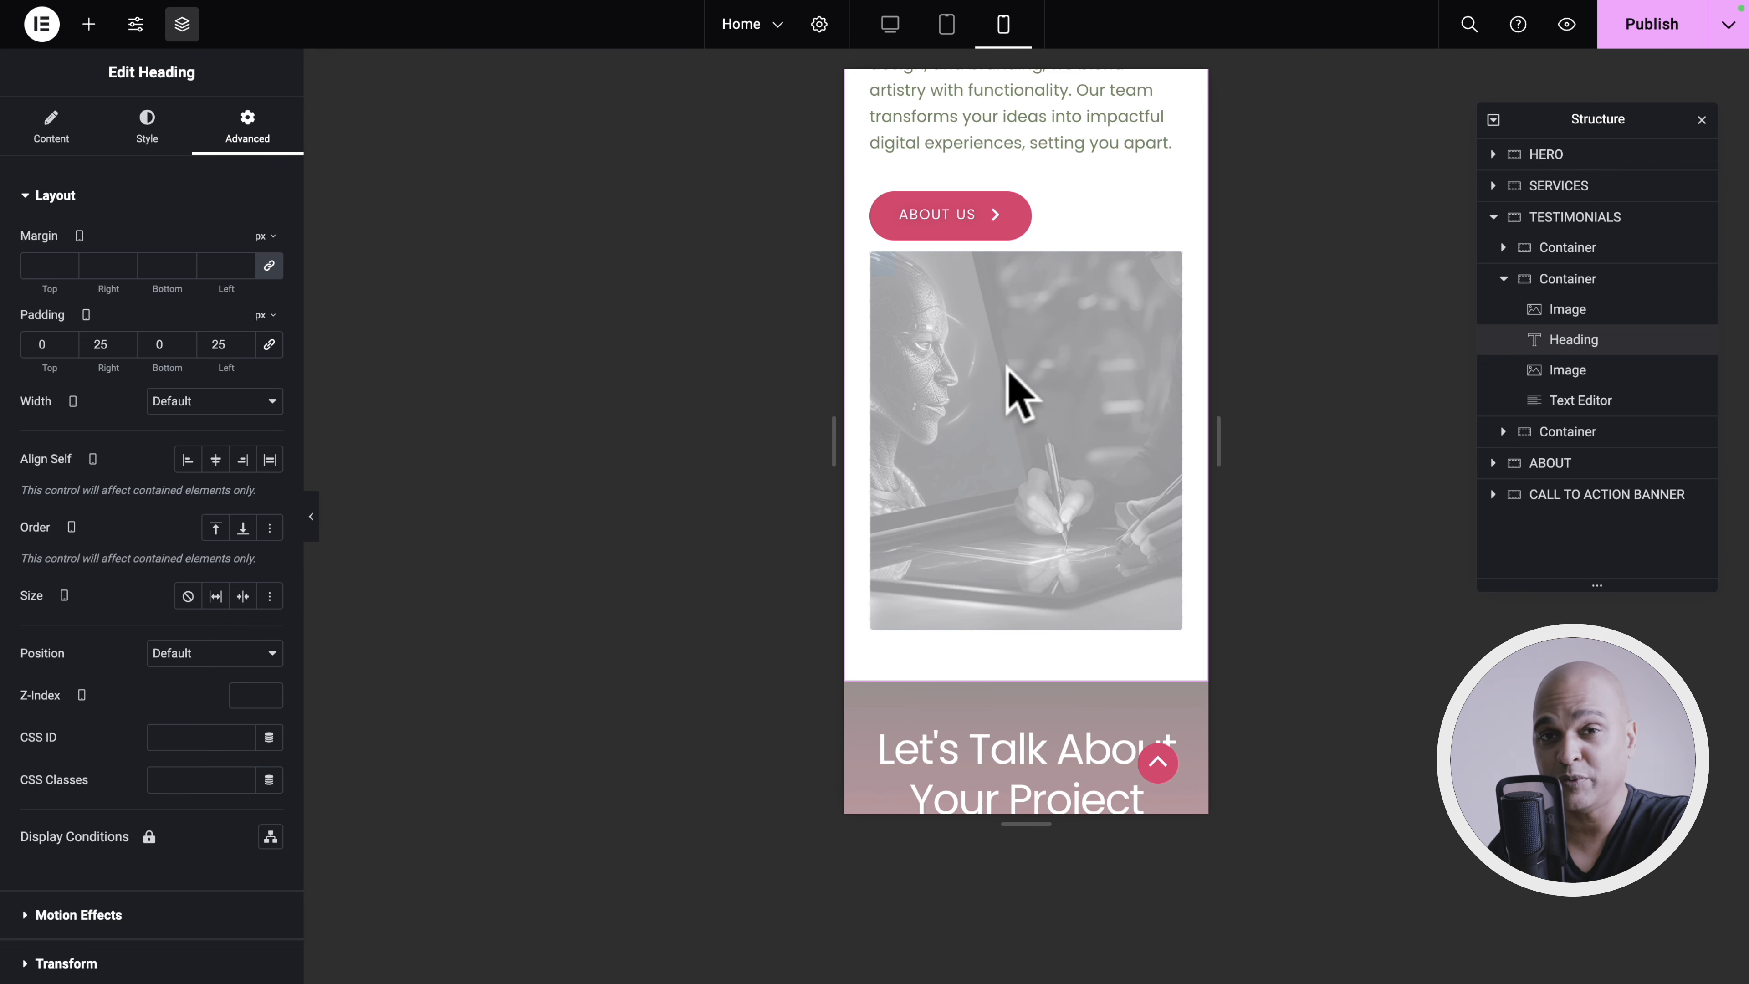
Step: In desktop view, rename the ABOUT section's two inner containers in the structure as Left and Right
click(890, 26)
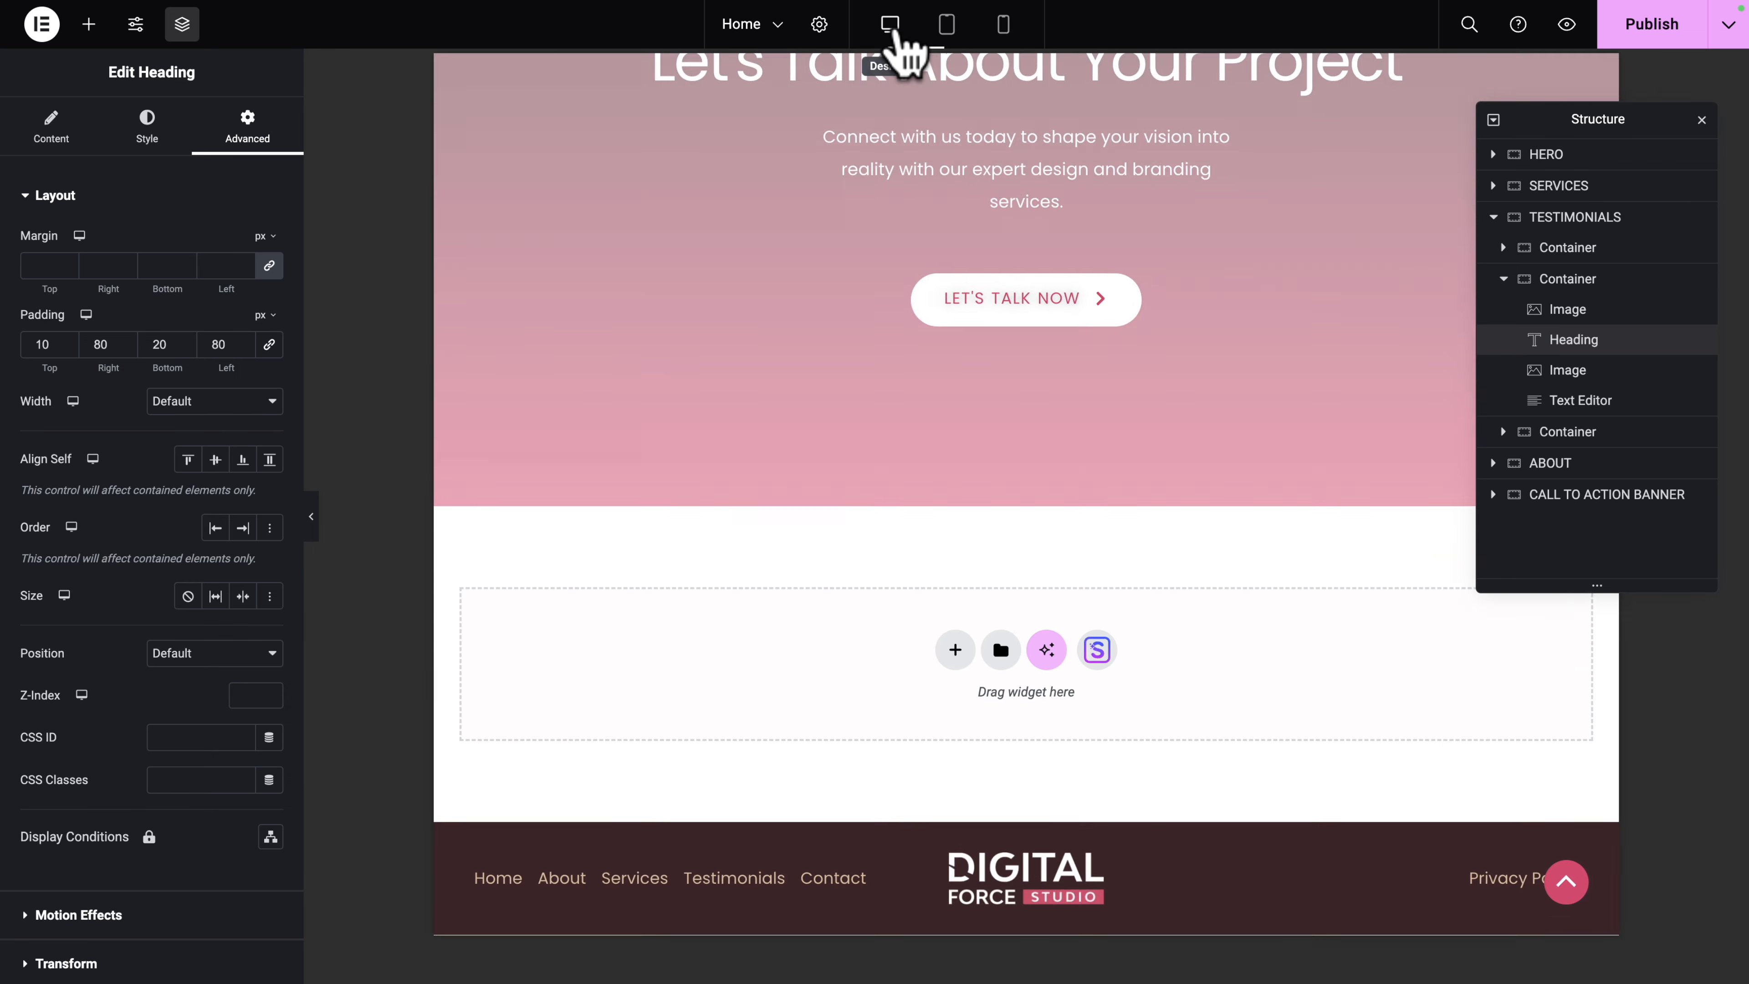
scroll(968, 477, down, 10)
click(1097, 578)
scroll(1102, 580, down, 5)
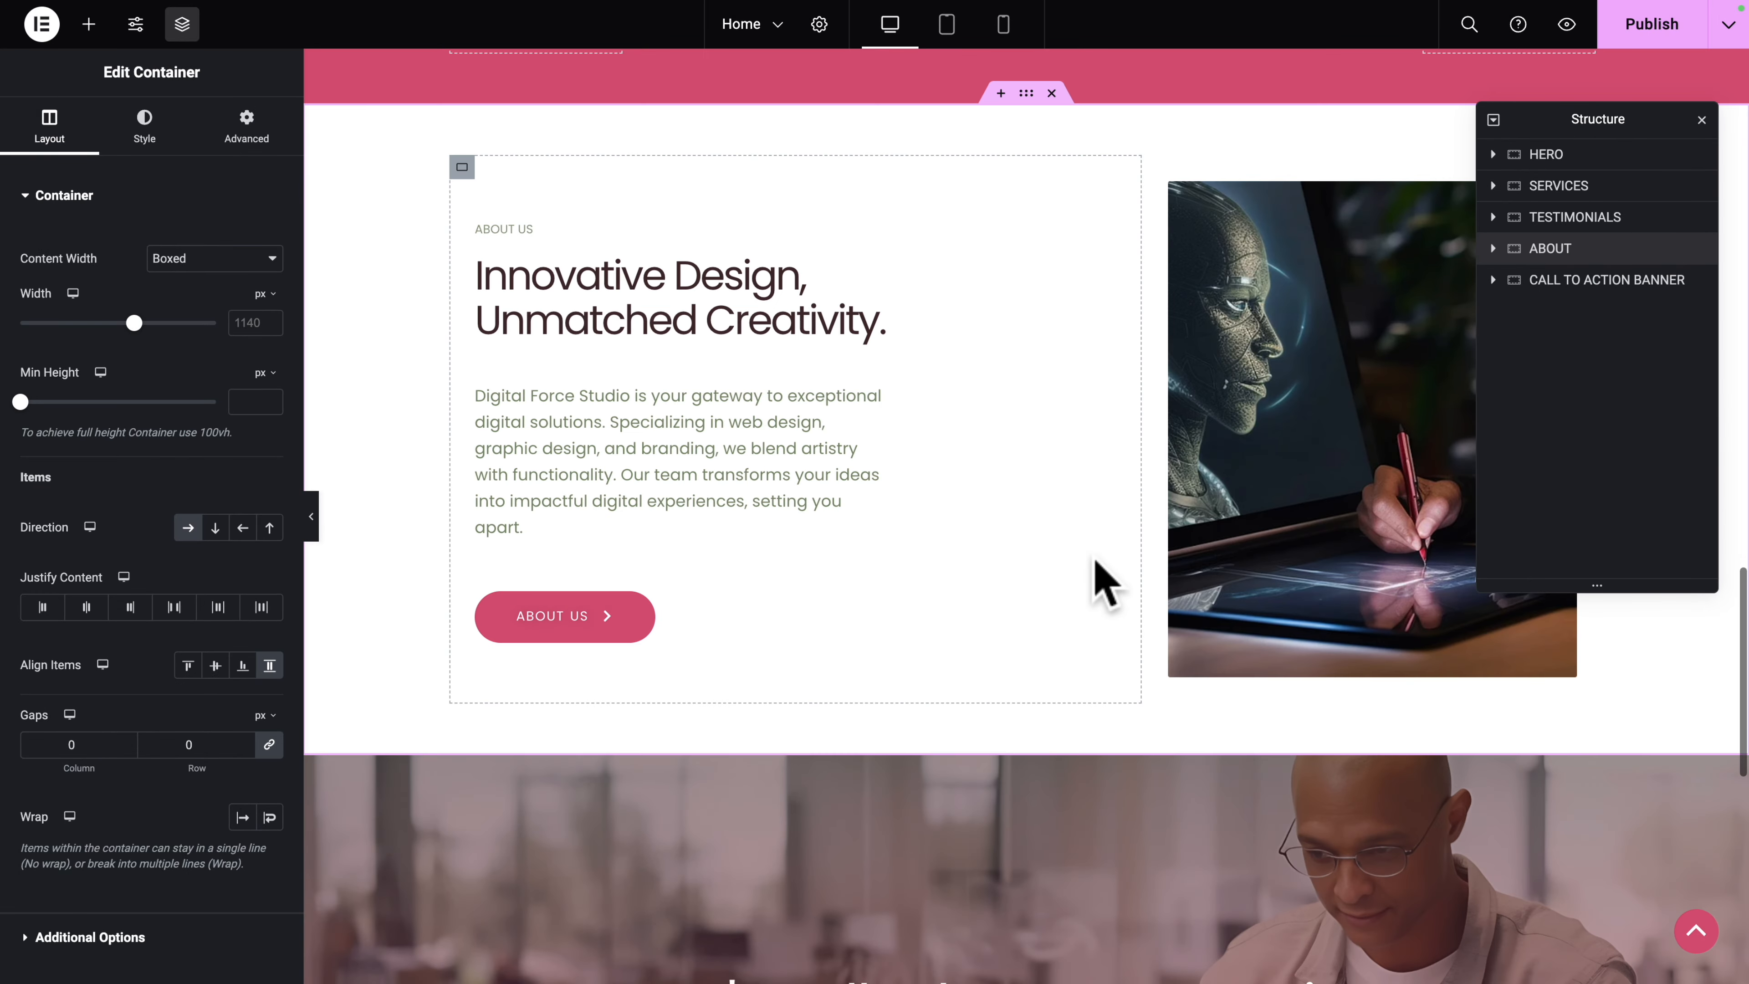
scroll(1102, 580, up, 1)
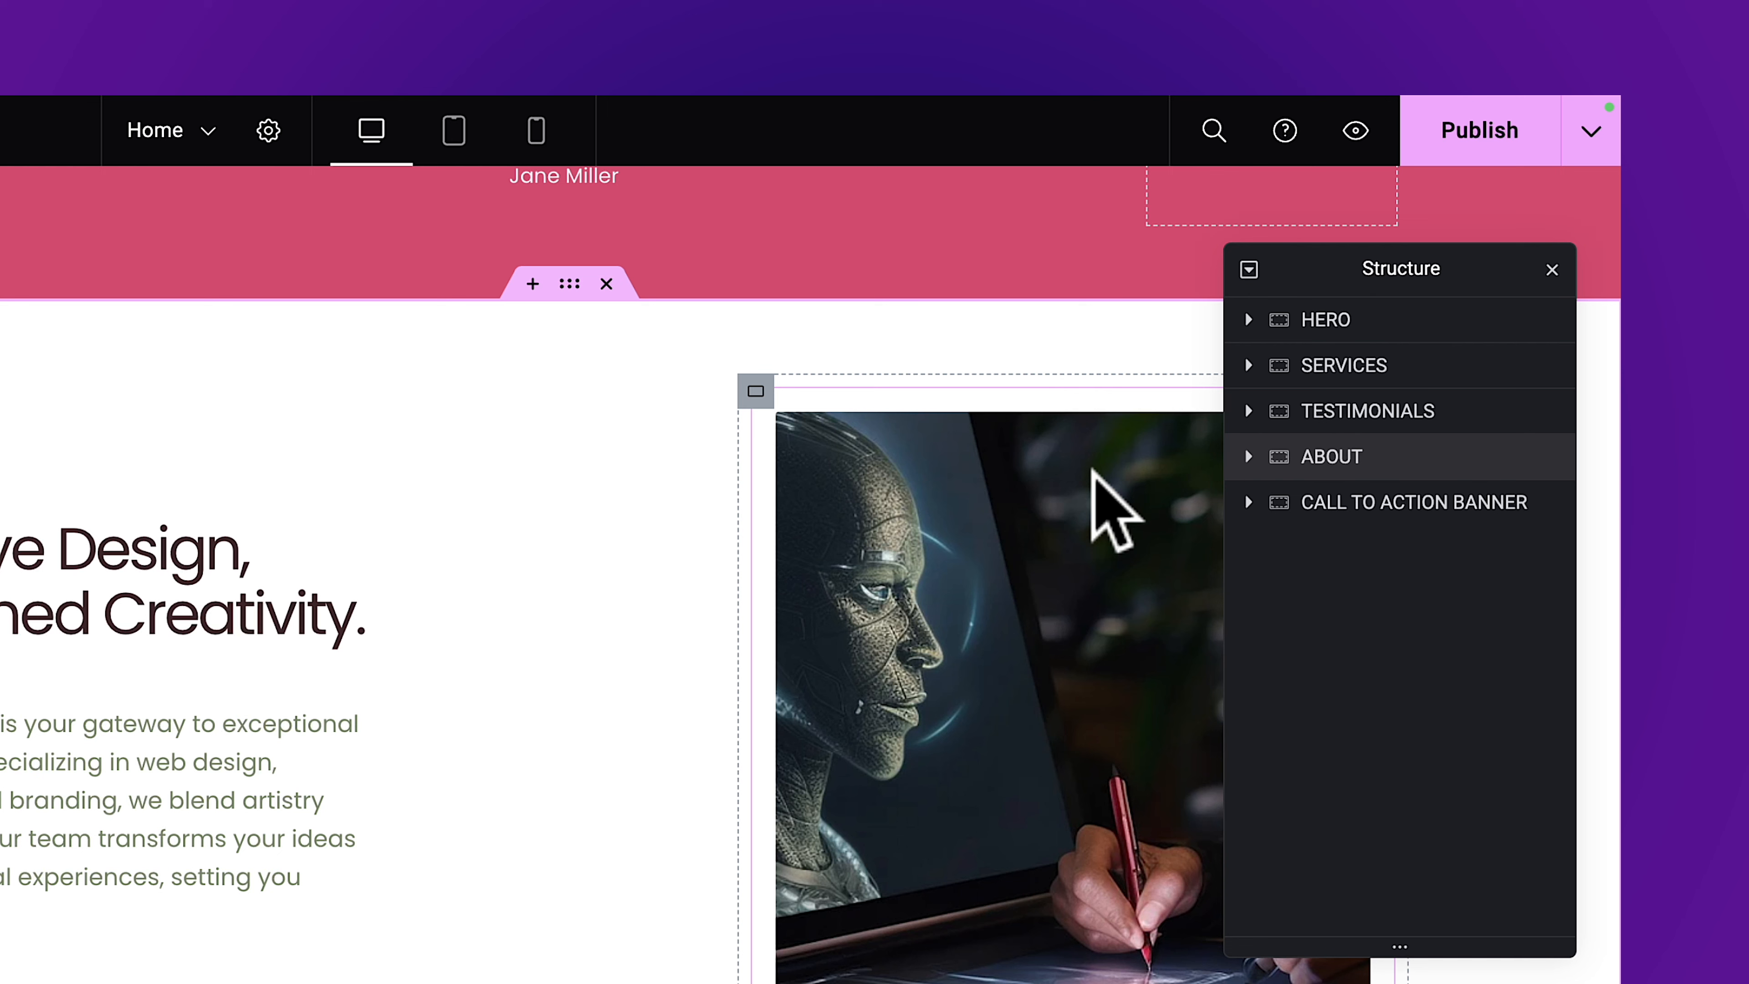
click(1247, 456)
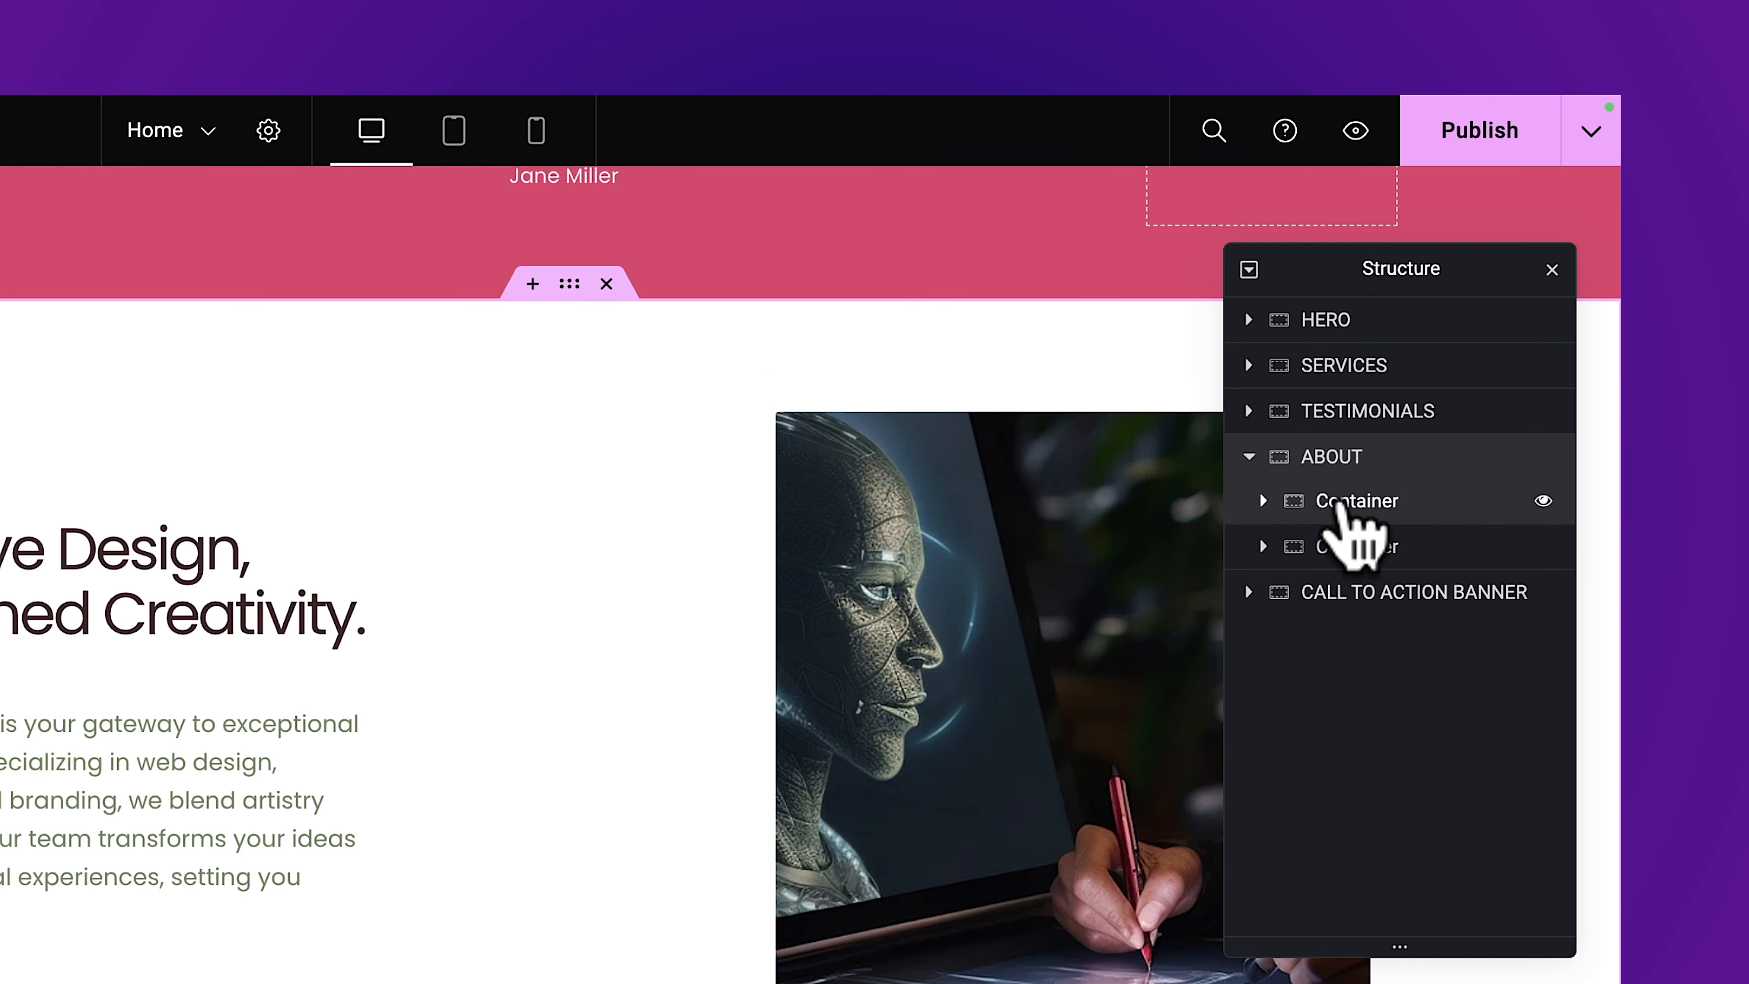
double_click(1339, 502)
text(Left)
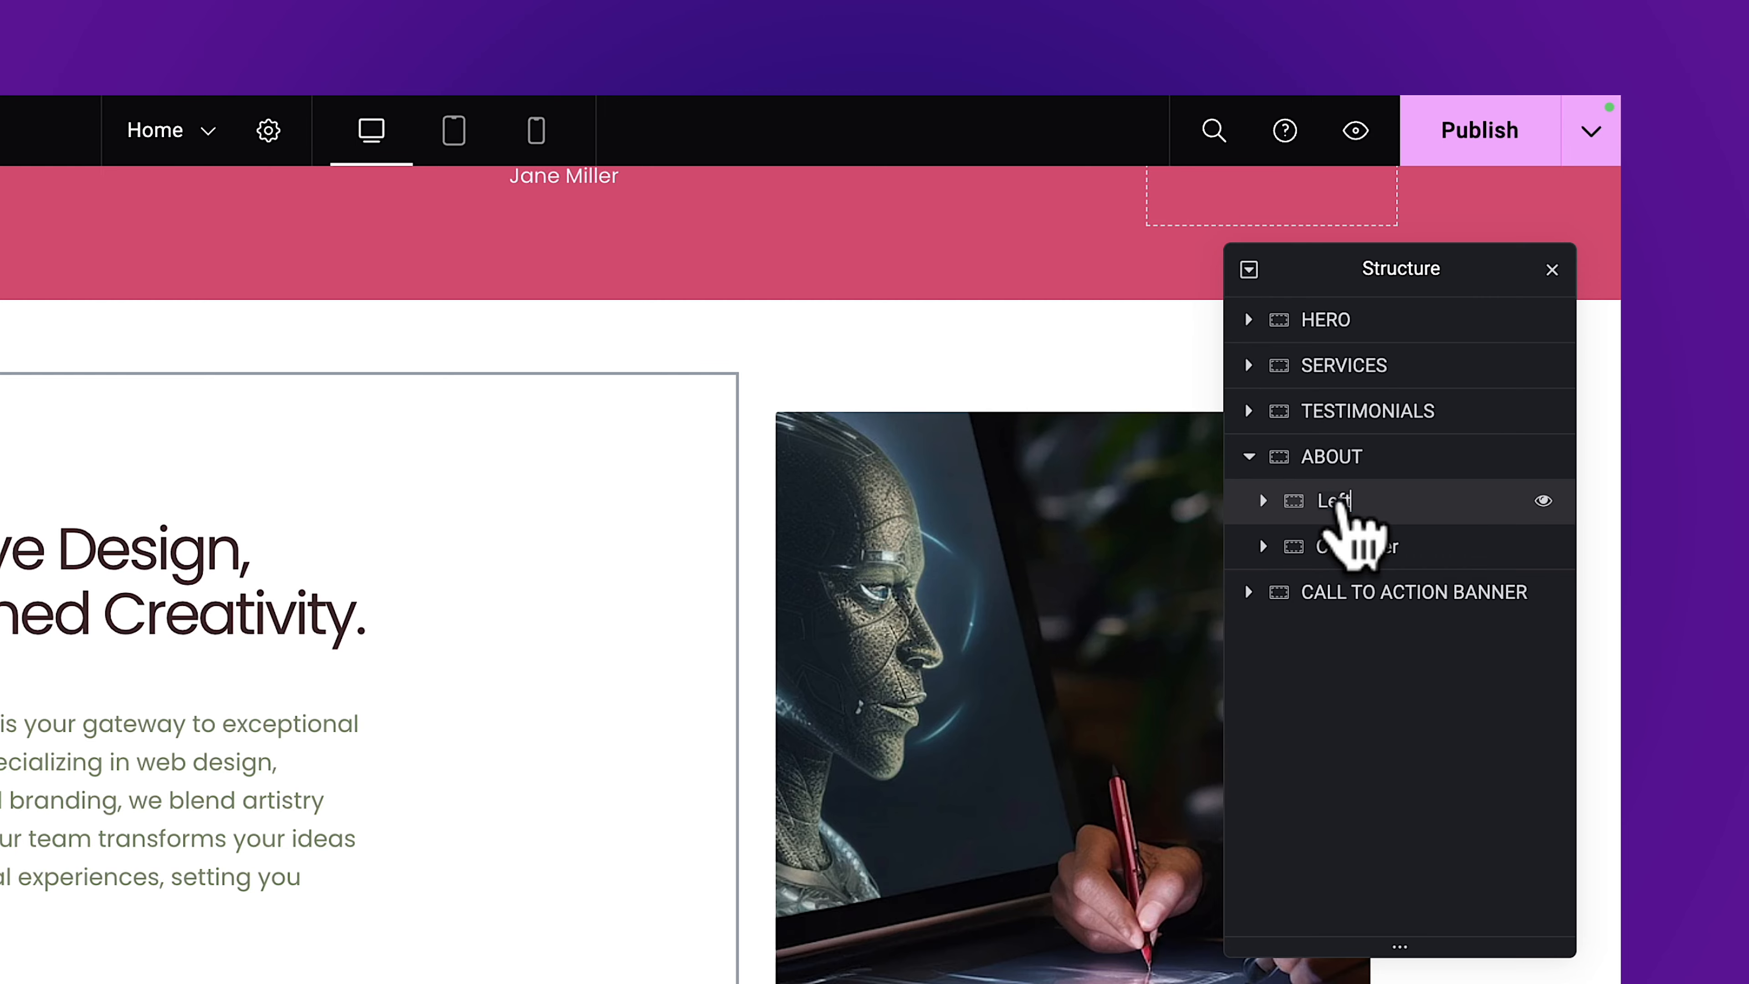
double_click(1360, 546)
text(Right)
key(Return)
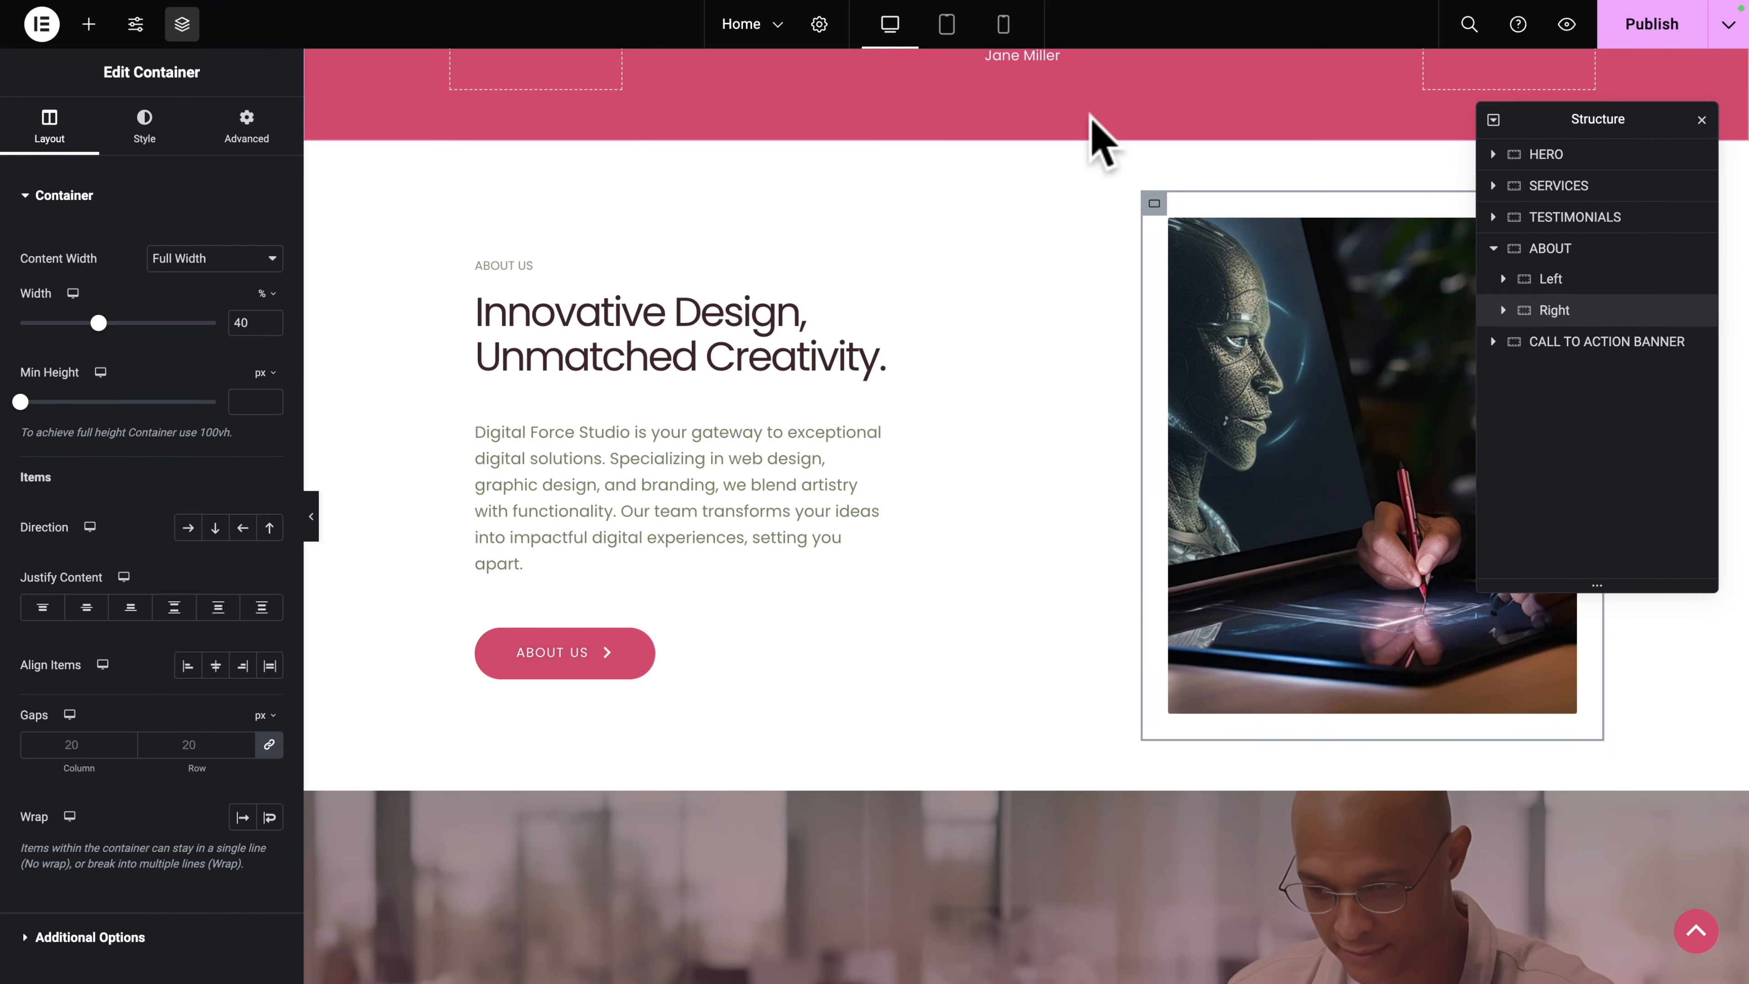
Step: In mobile portrait view, examine the responsive visibility settings of the ABOUT section's Right container
click(1004, 24)
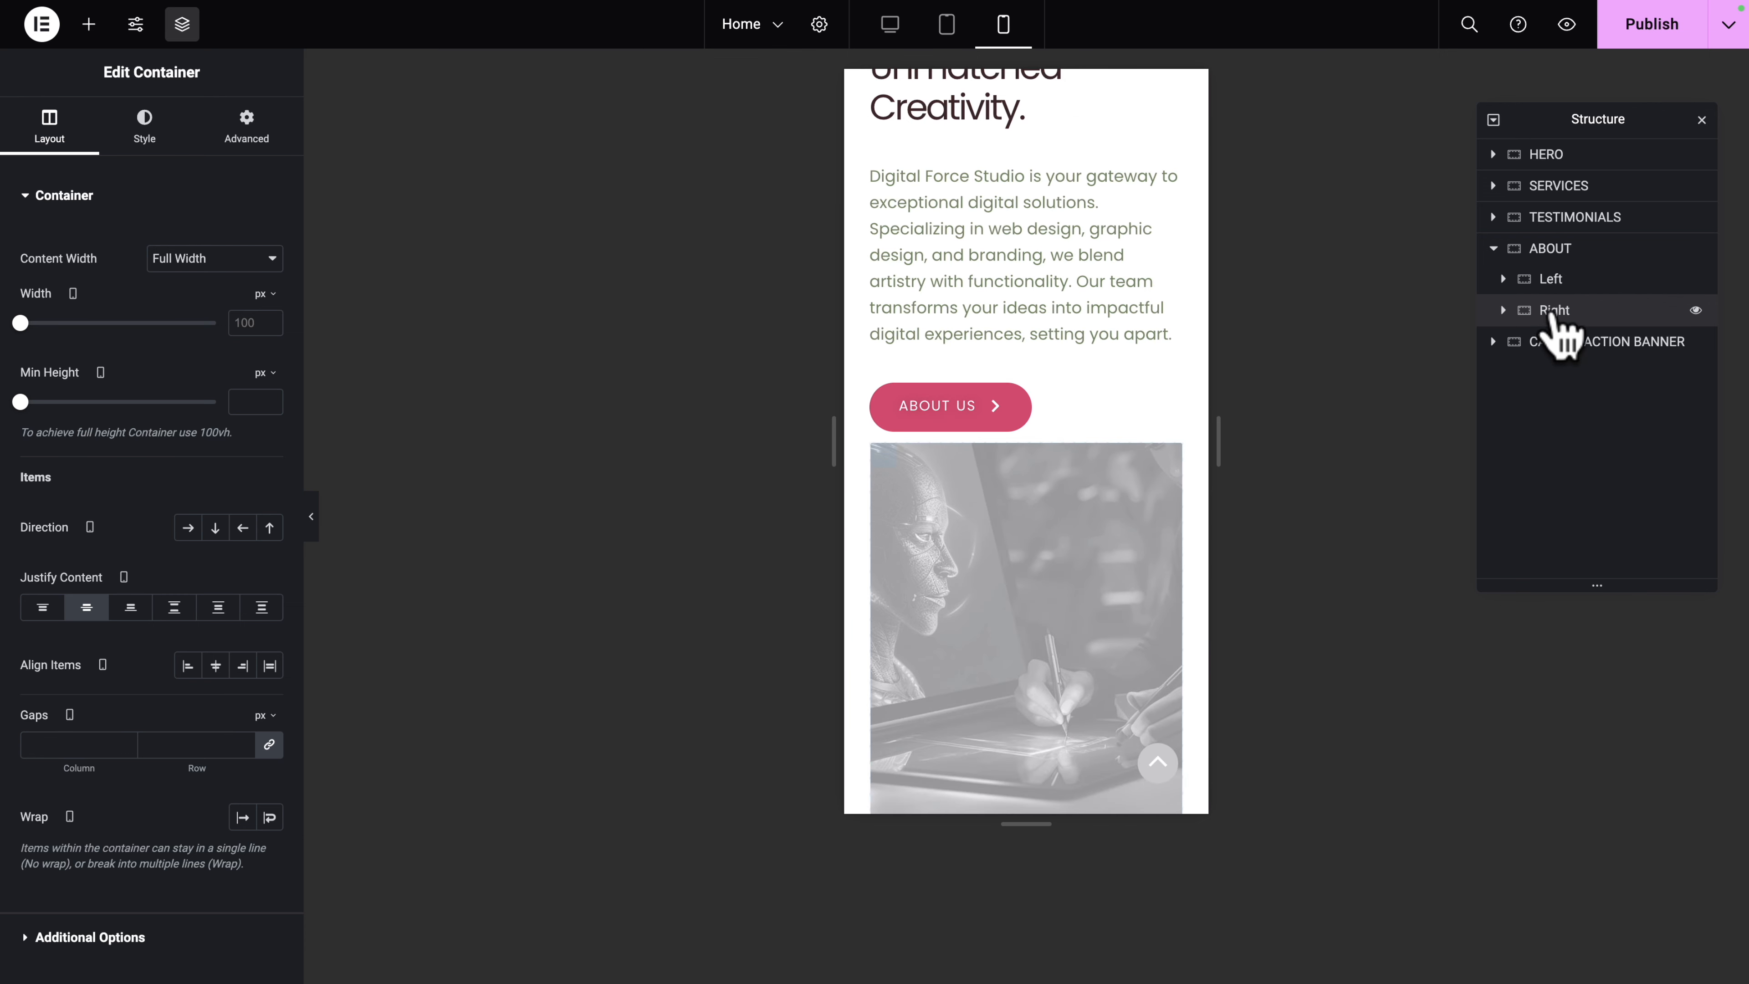
click(247, 130)
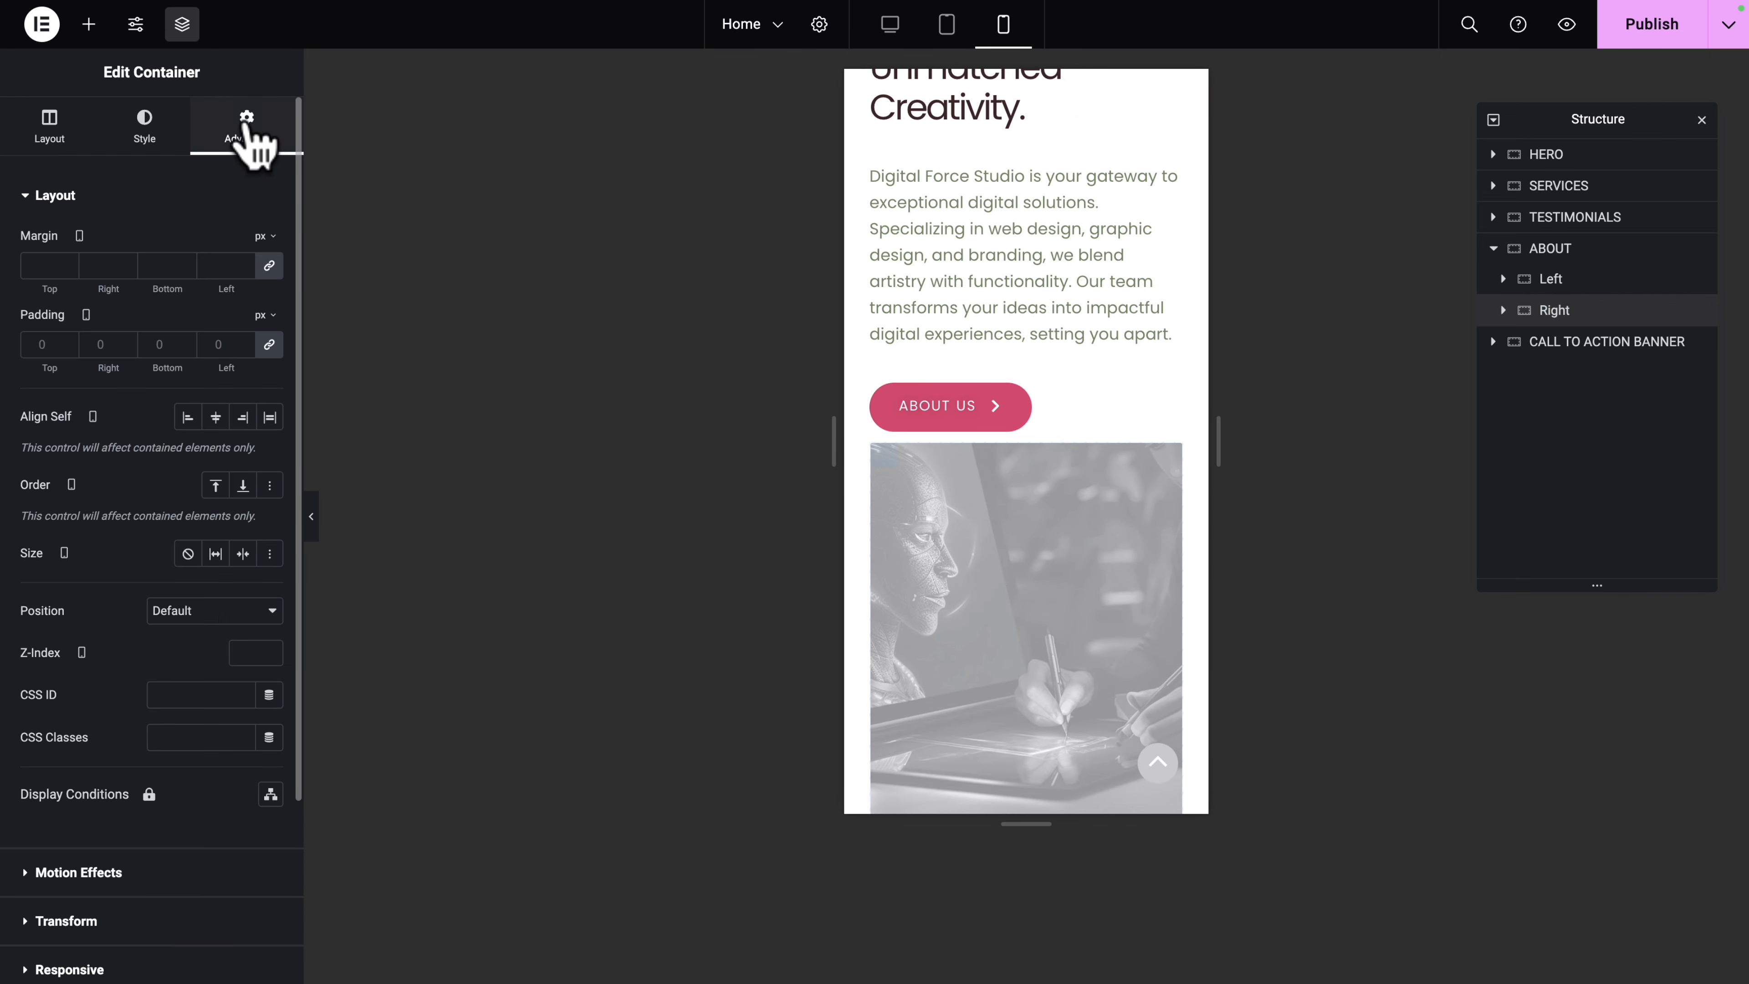
scroll(158, 566, down, 4)
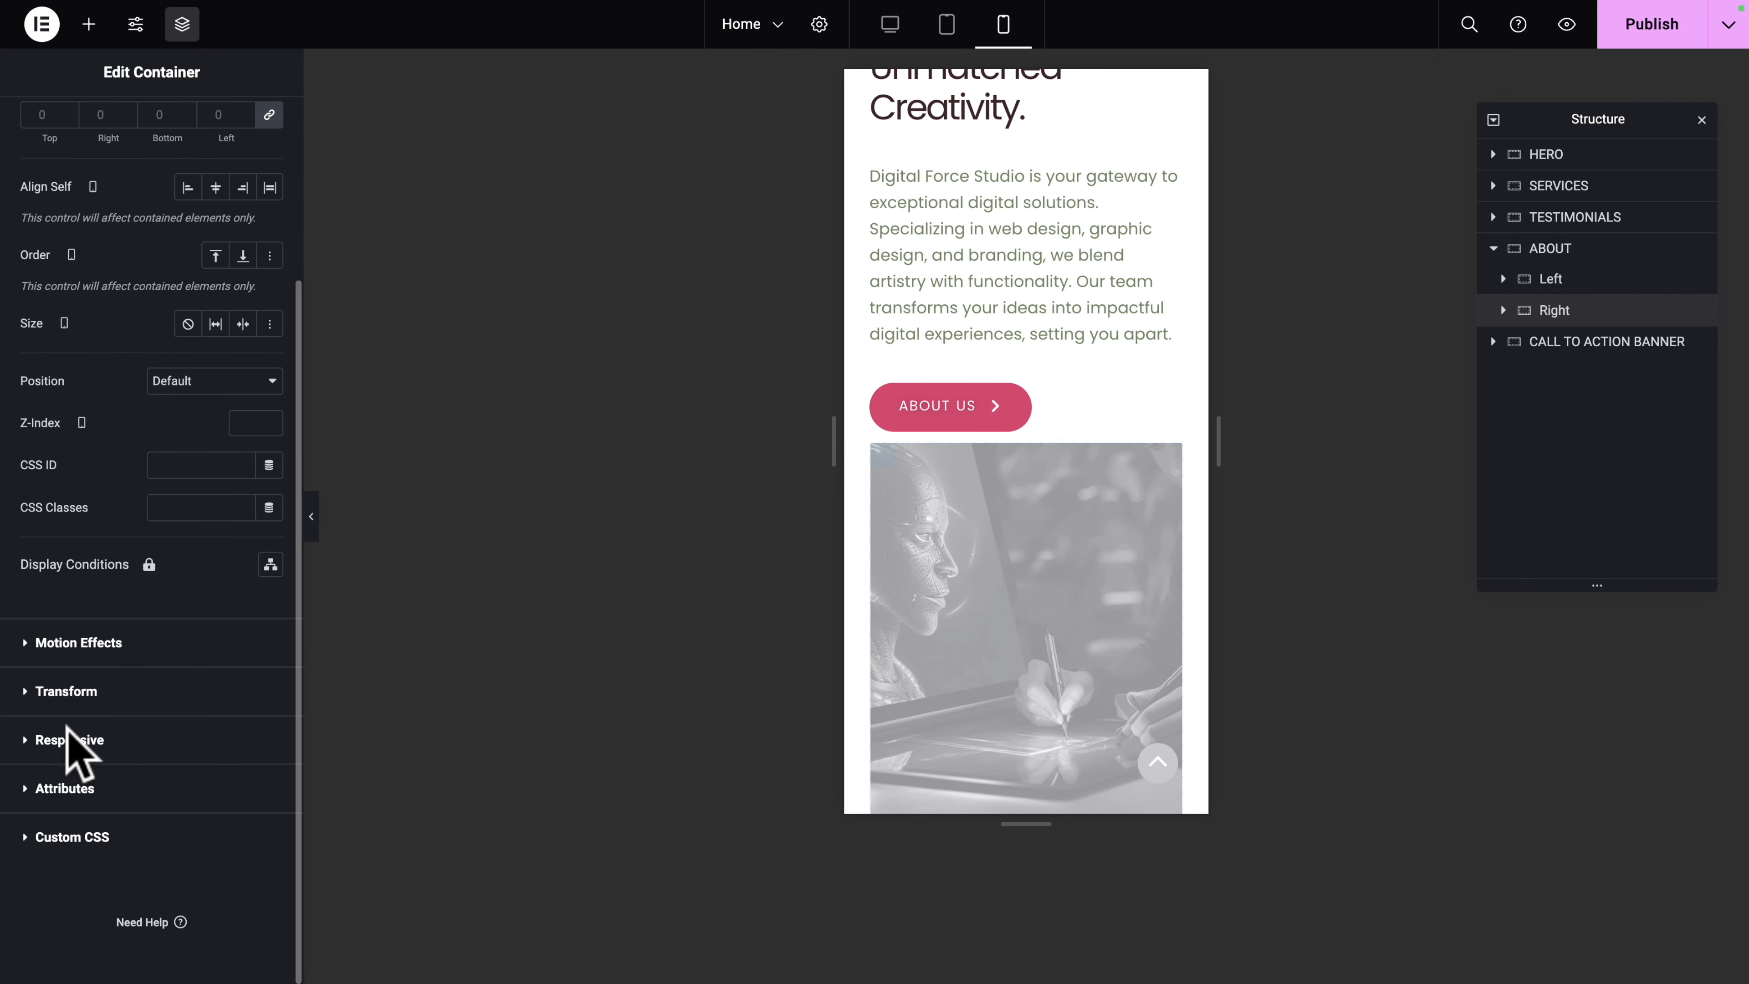
click(69, 741)
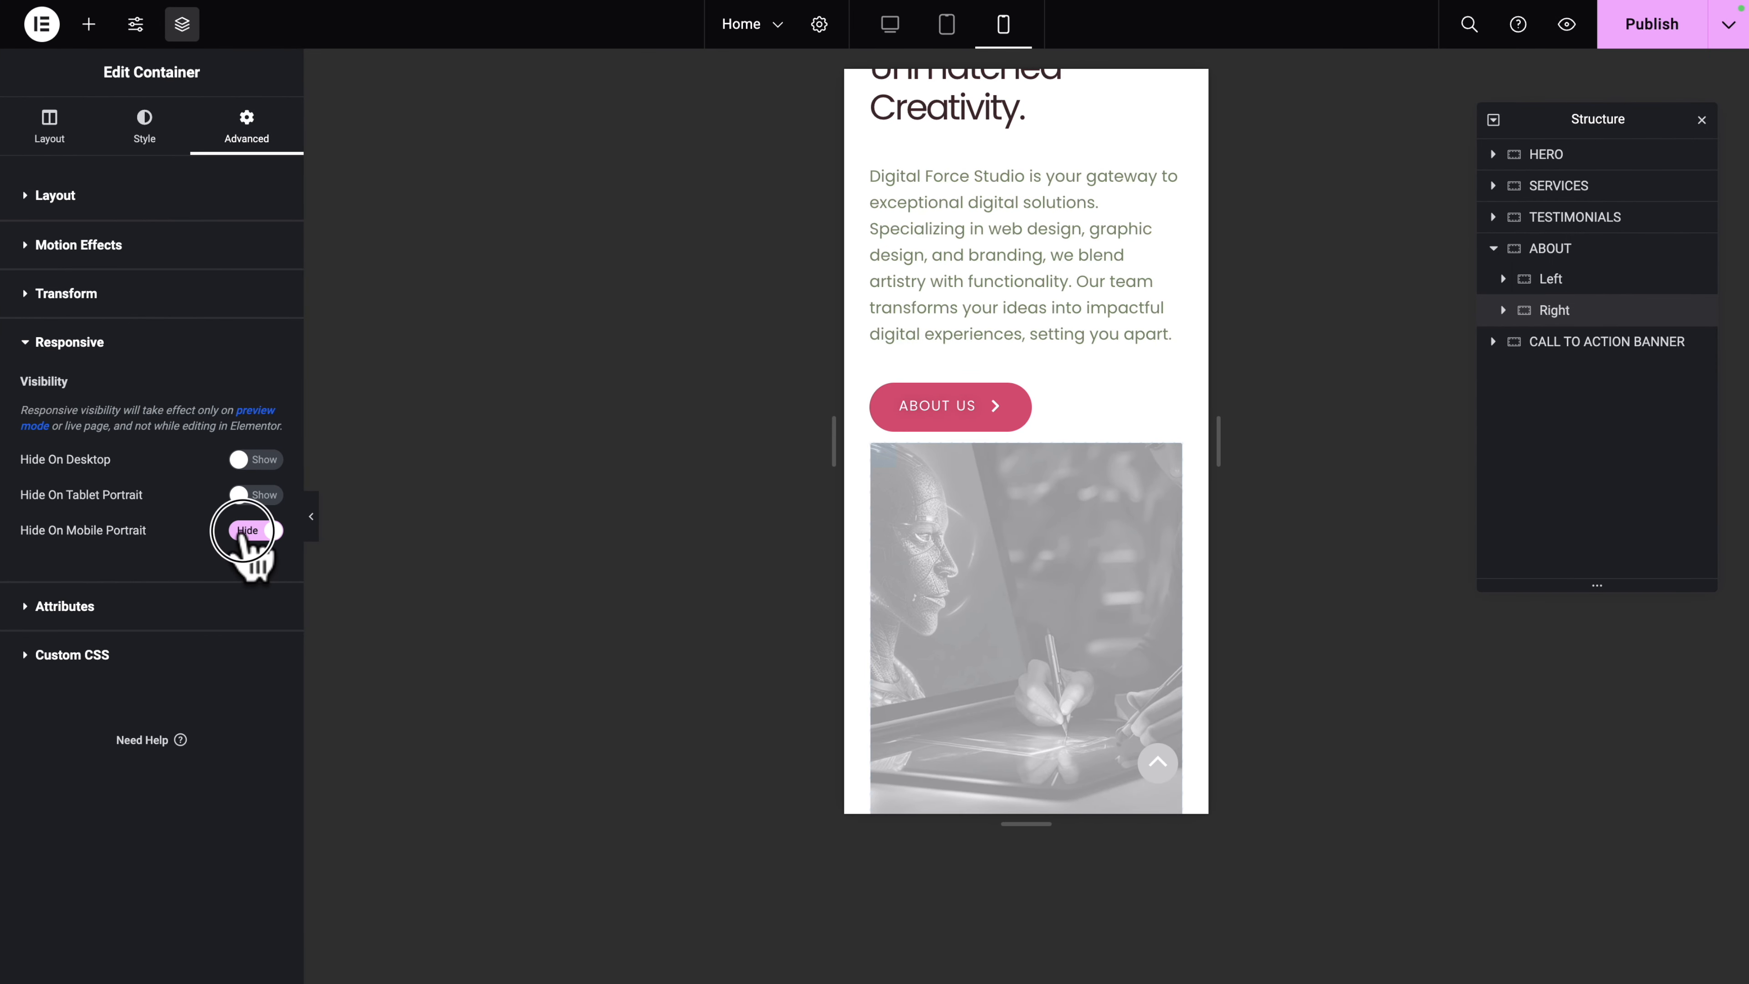
Step: Make the Right container visible on mobile portrait and preview the page without the editing interface
click(247, 531)
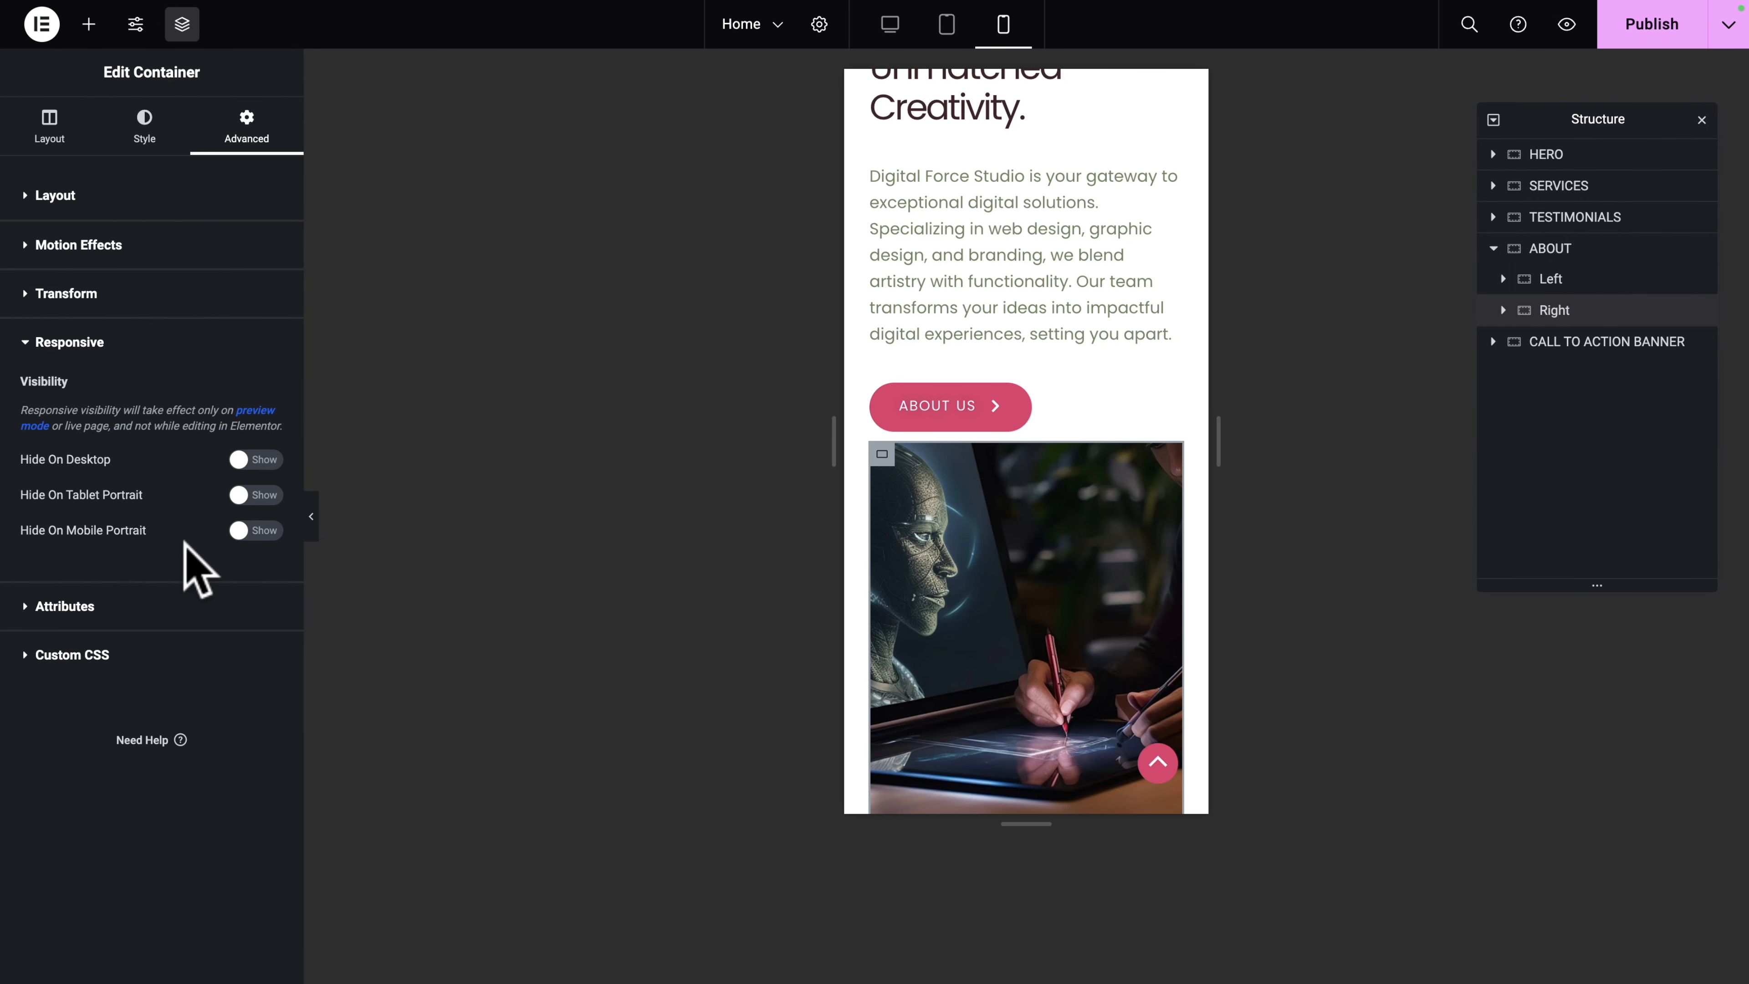
click(311, 516)
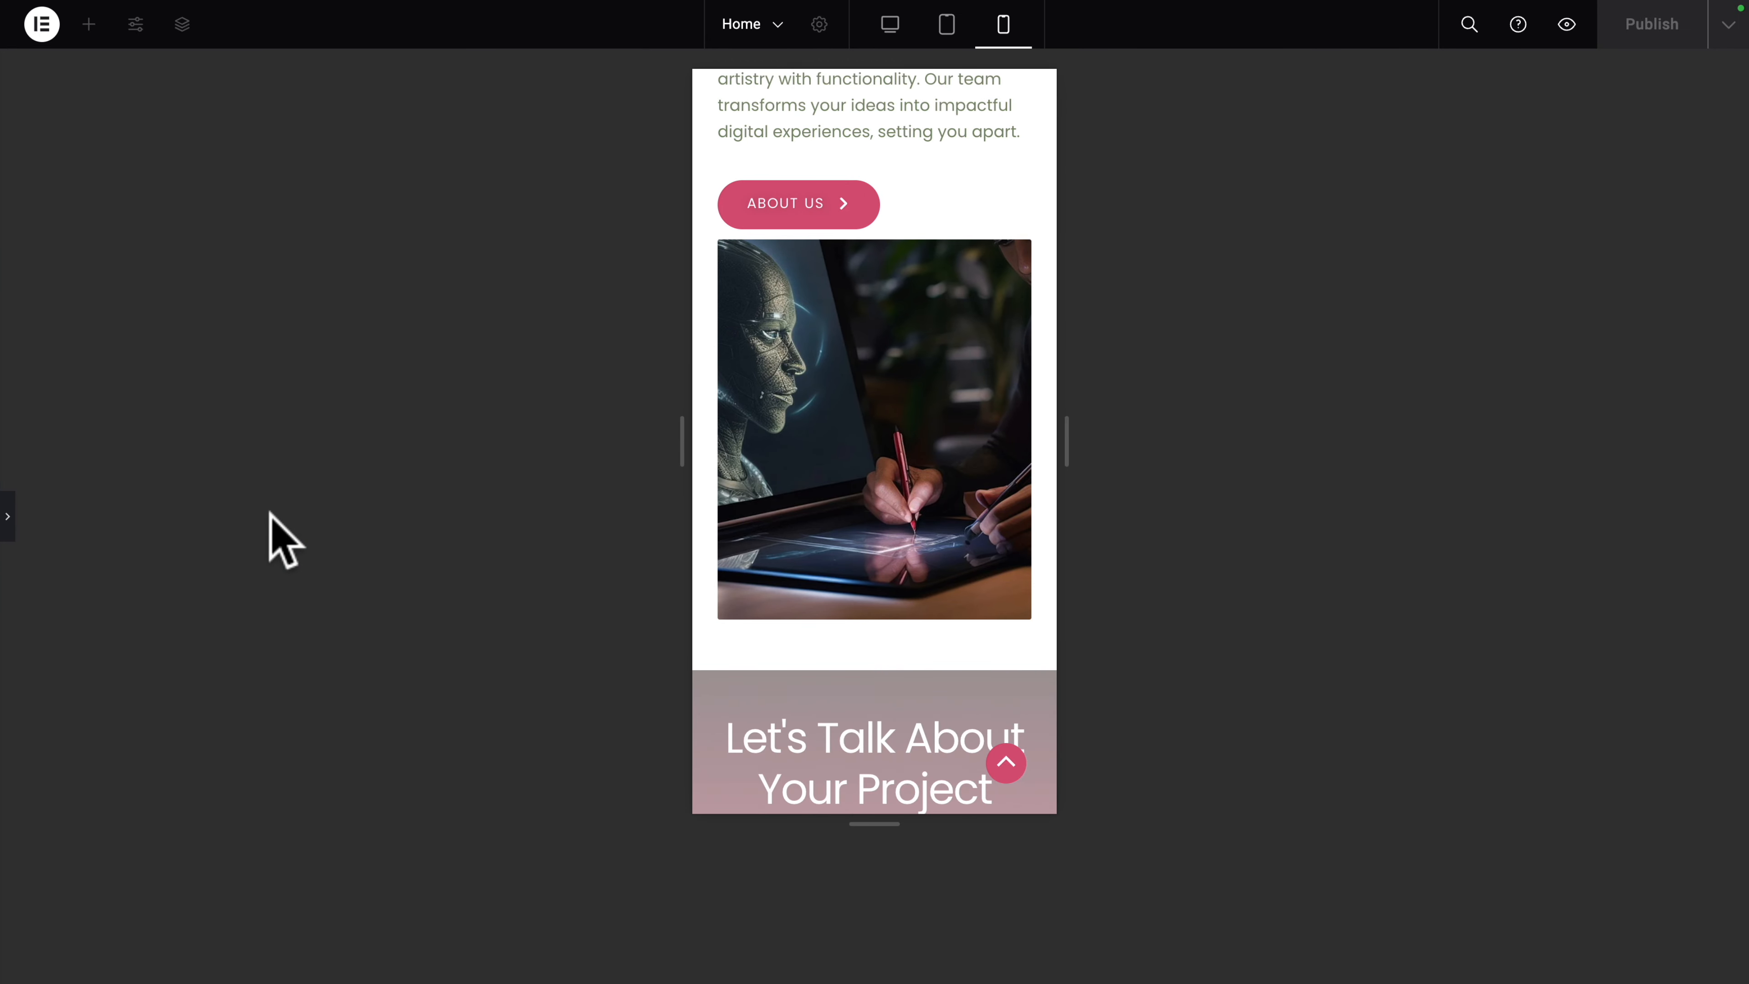
key(ctrl+p)
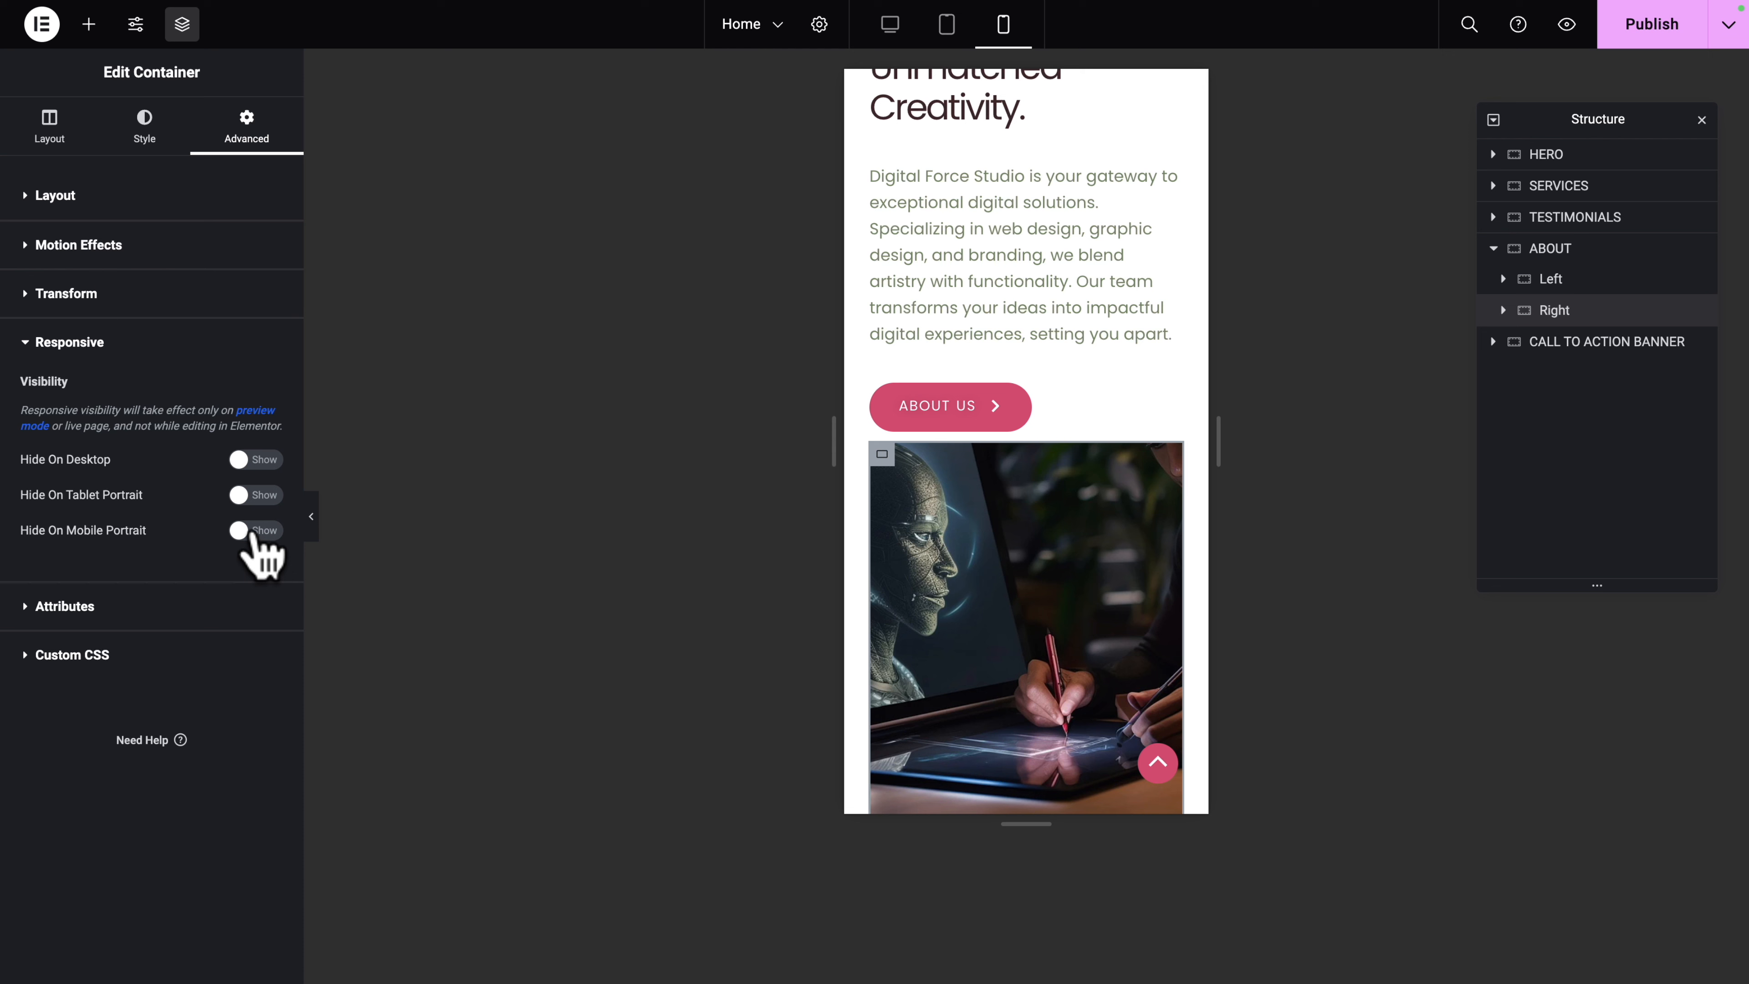
Step: Hide the Right container on mobile portrait and publish the page
click(255, 531)
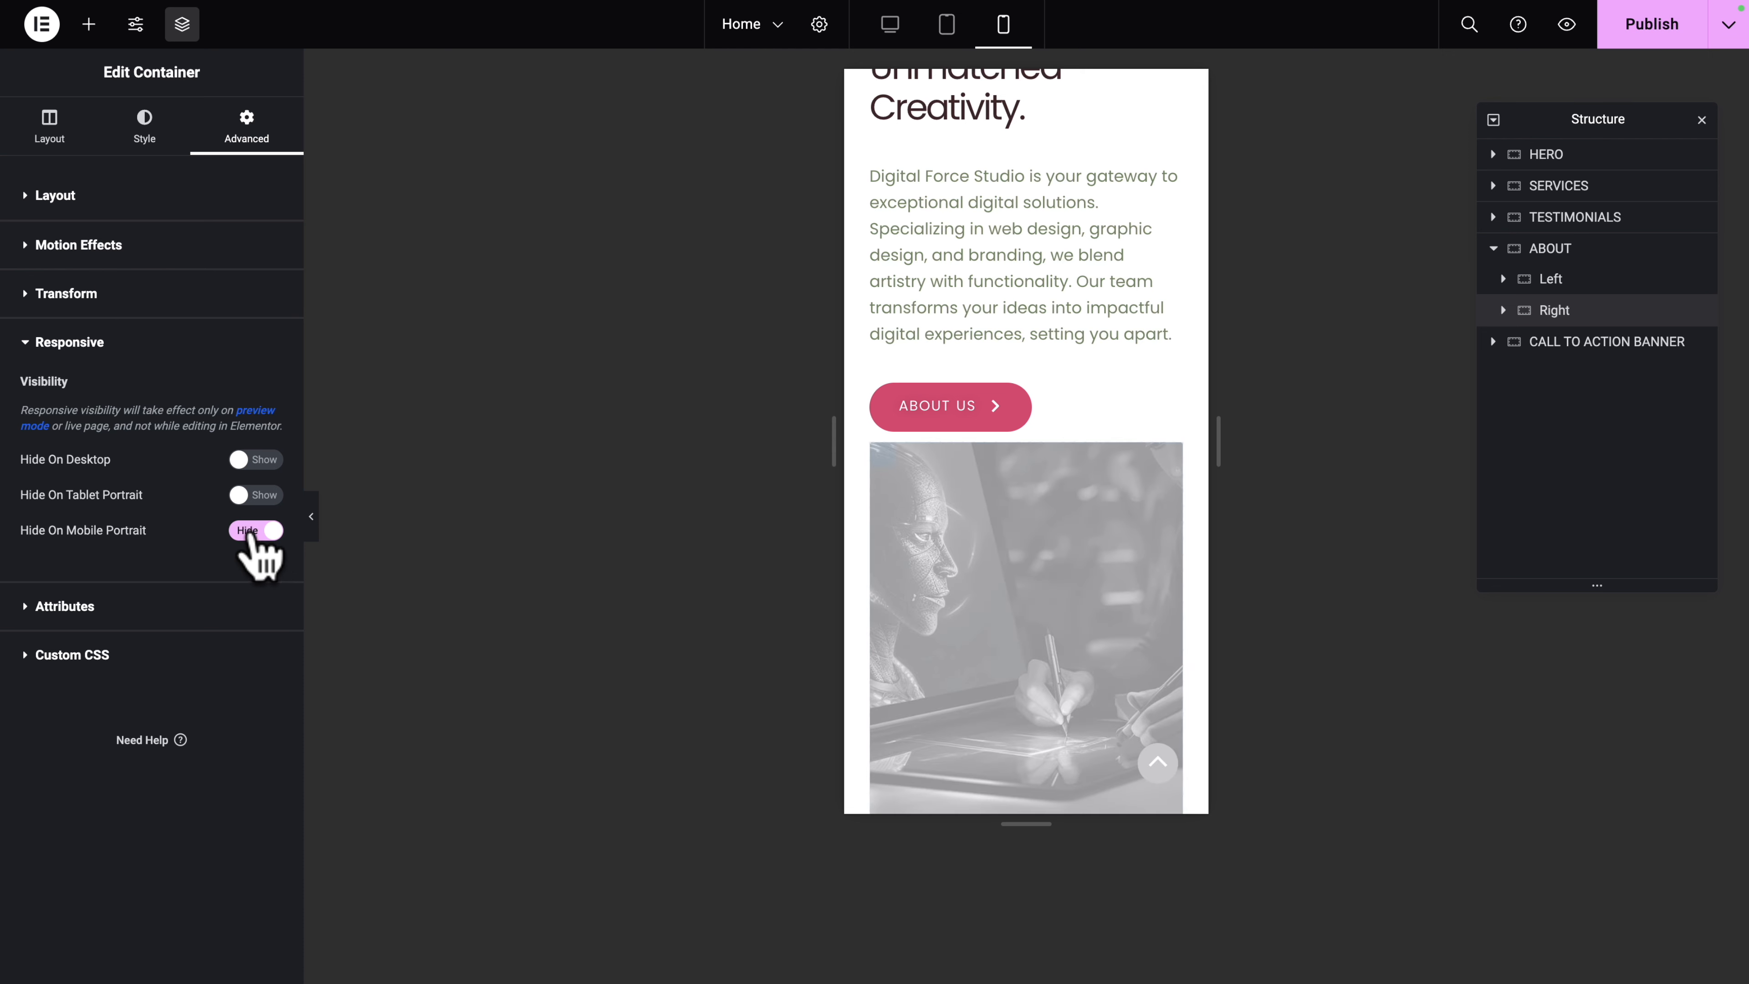
click(1644, 26)
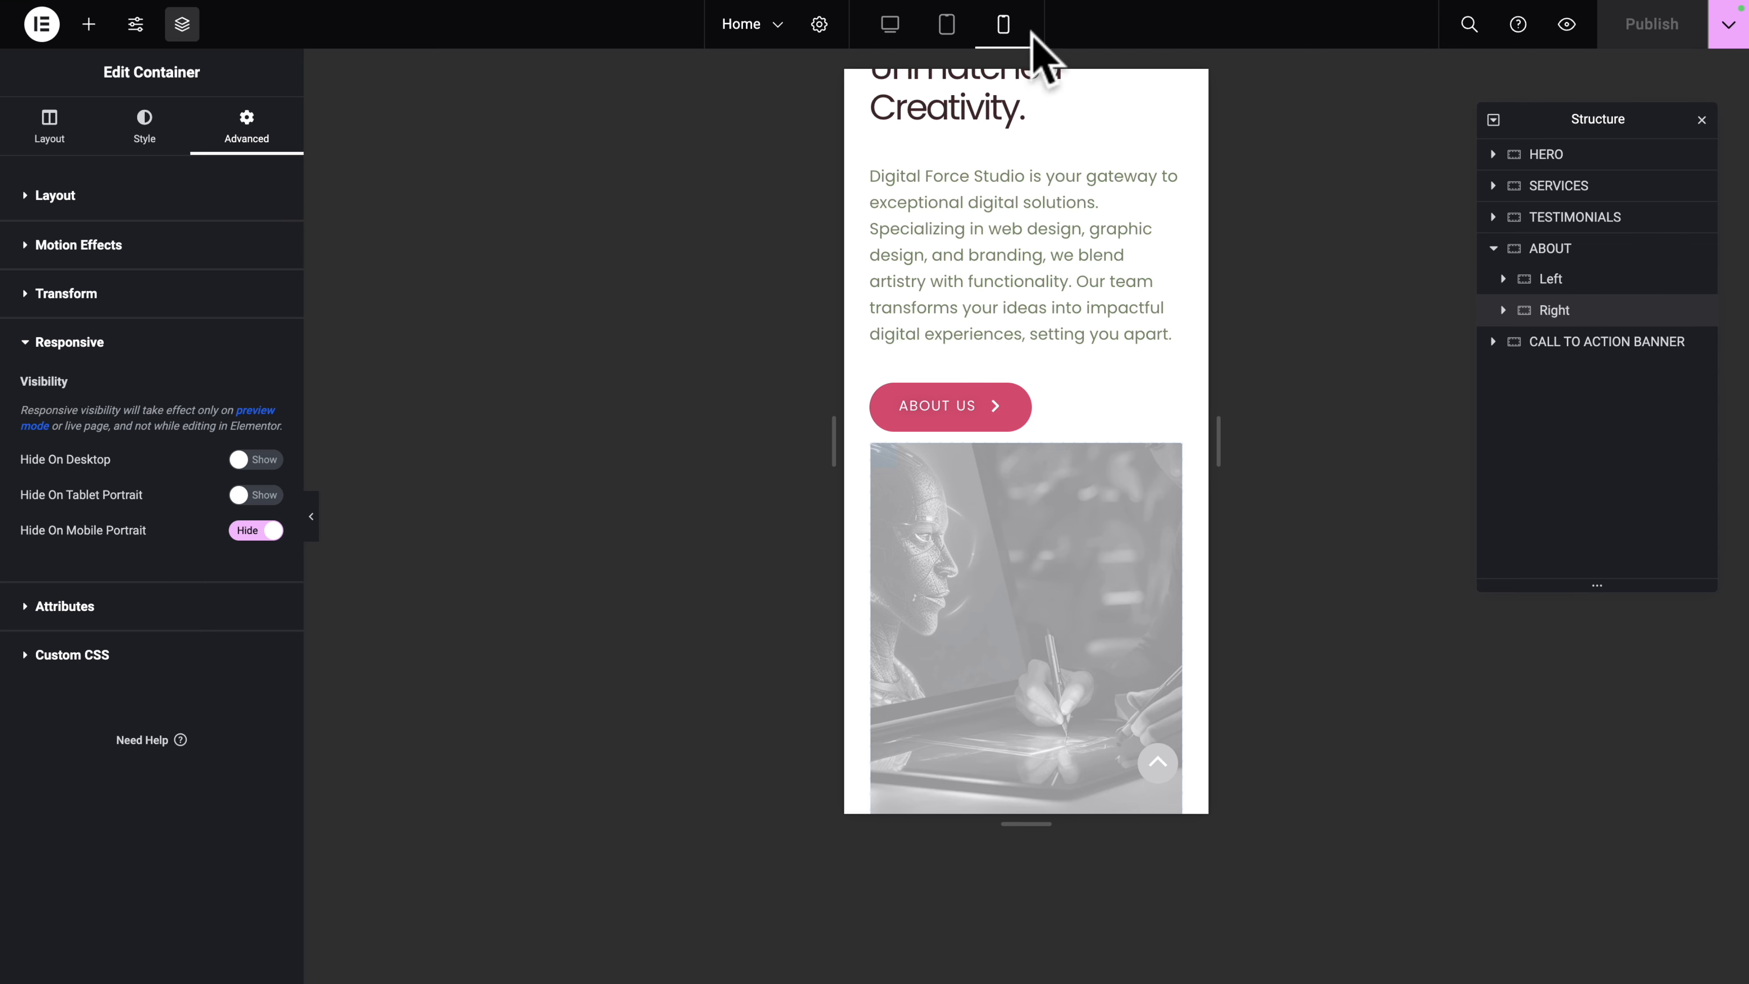
Step: In tablet portrait view, set the CALL TO ACTION BANNER container's right and left padding to 40 px
click(944, 29)
scroll(741, 360, up, 6)
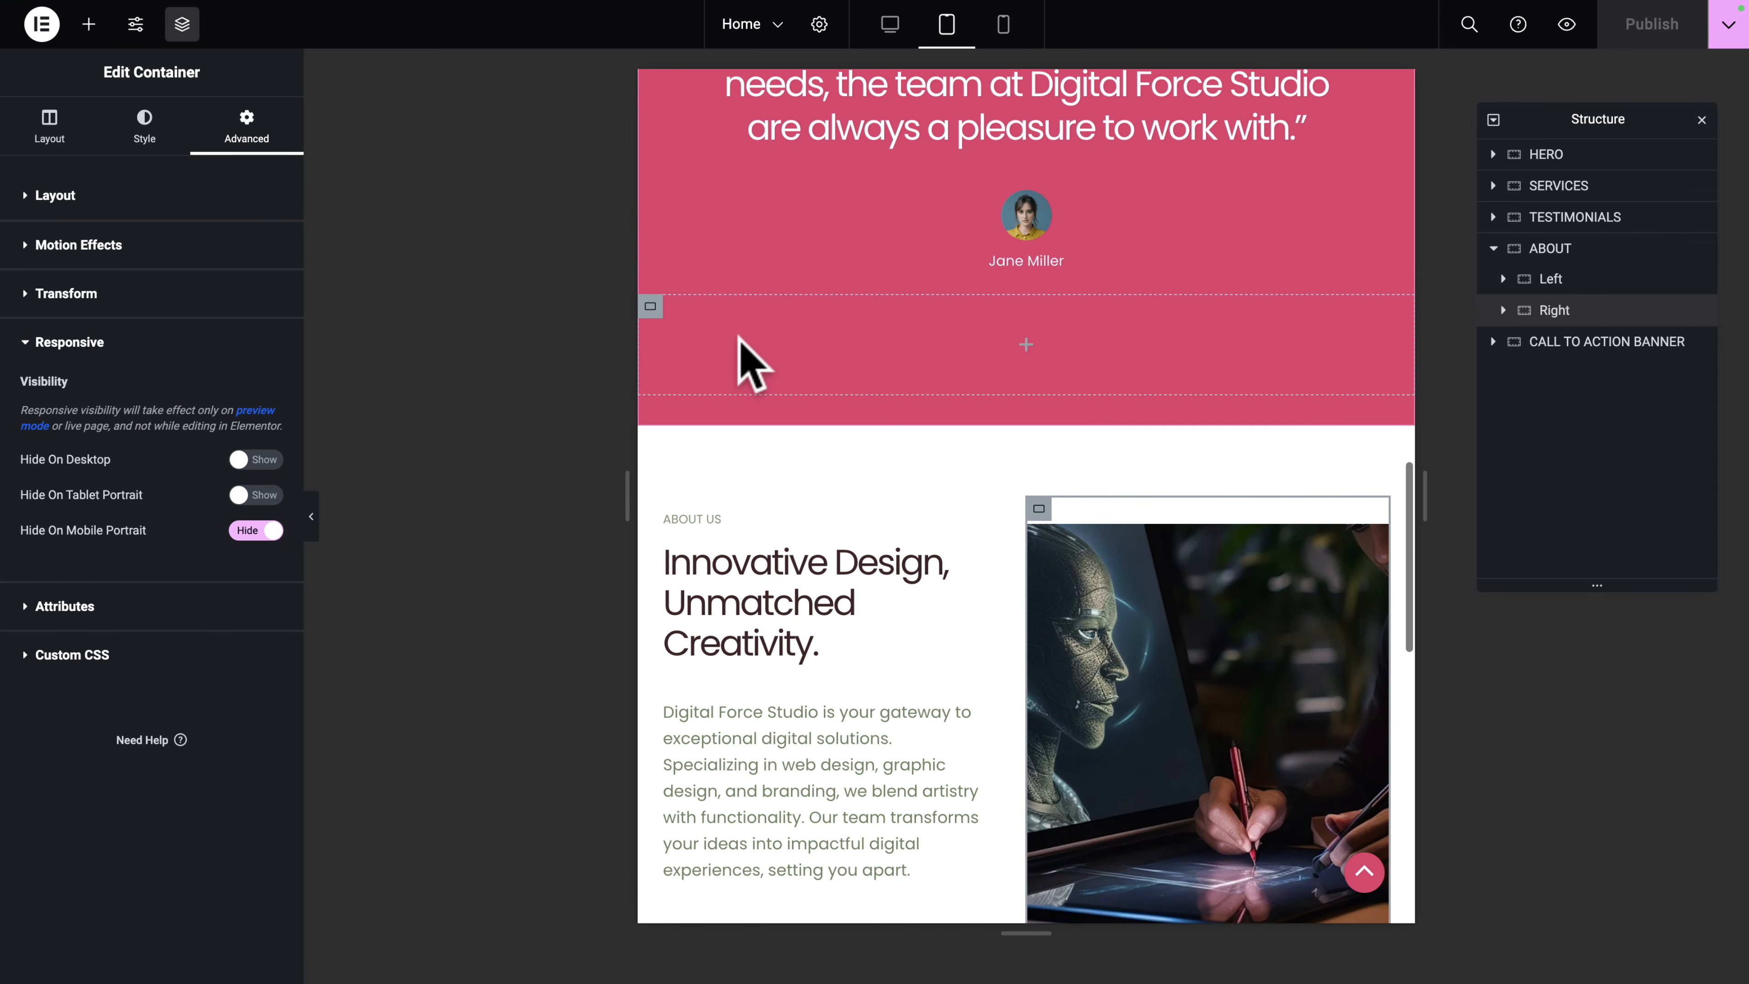
scroll(741, 363, down, 8)
scroll(751, 364, down, 3)
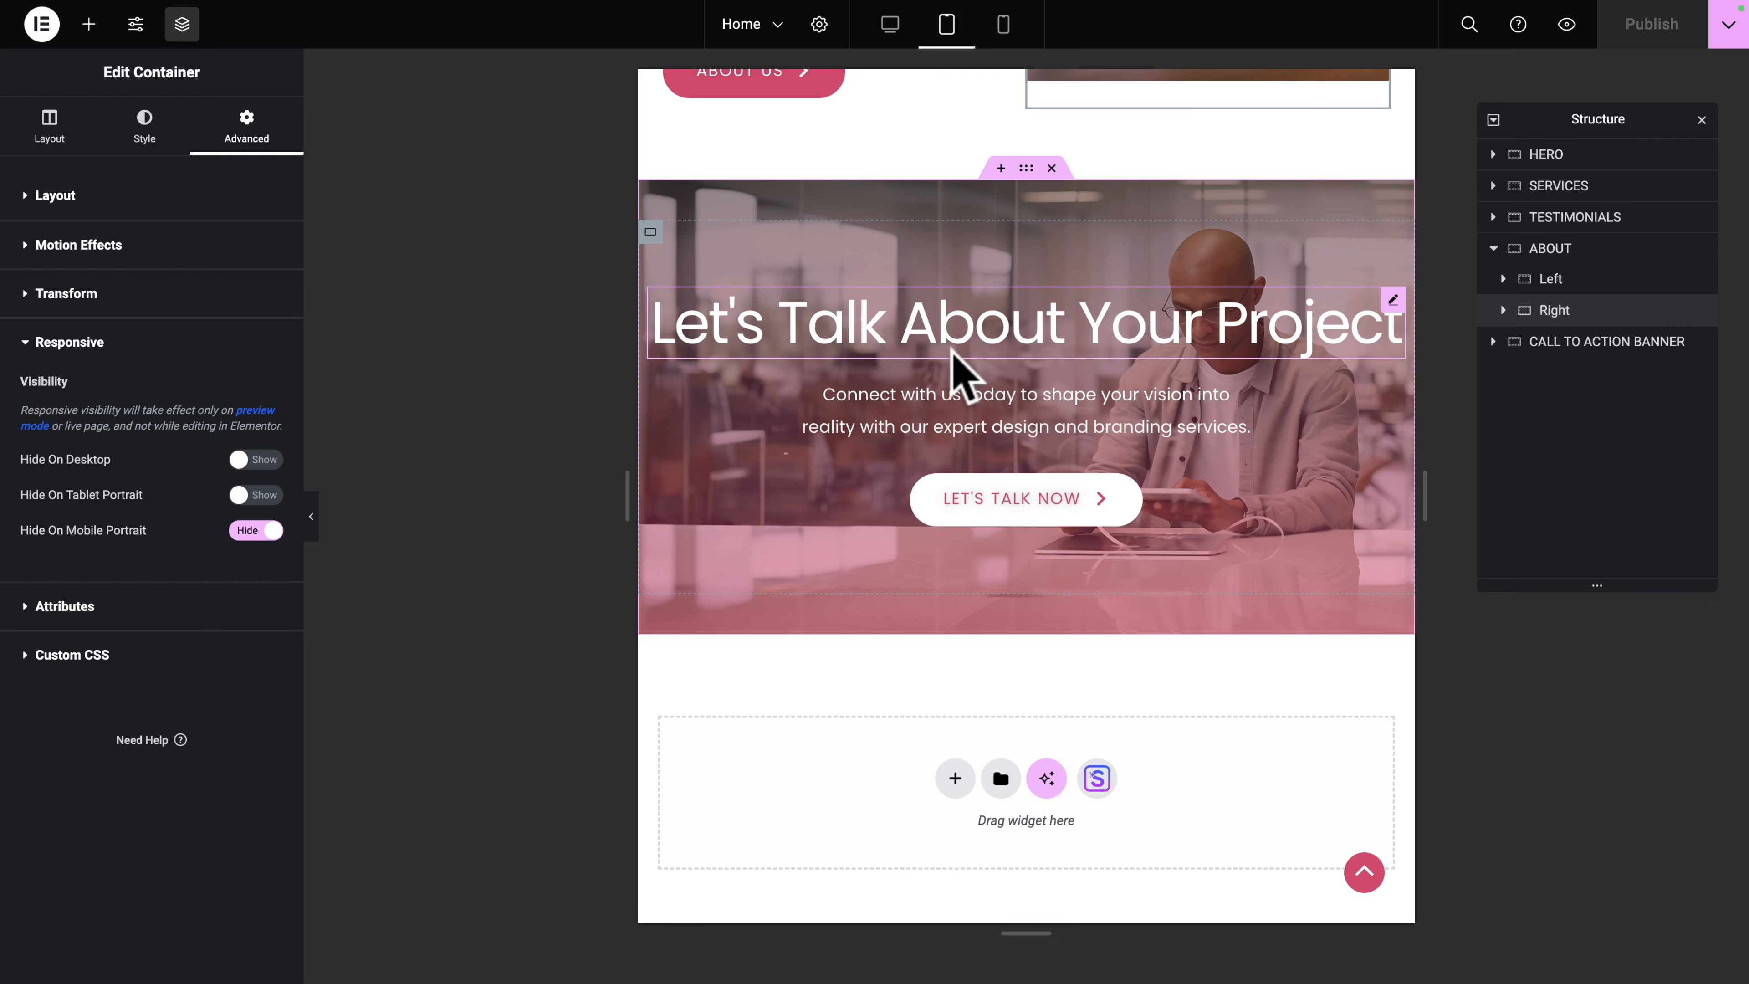
click(1026, 170)
click(247, 143)
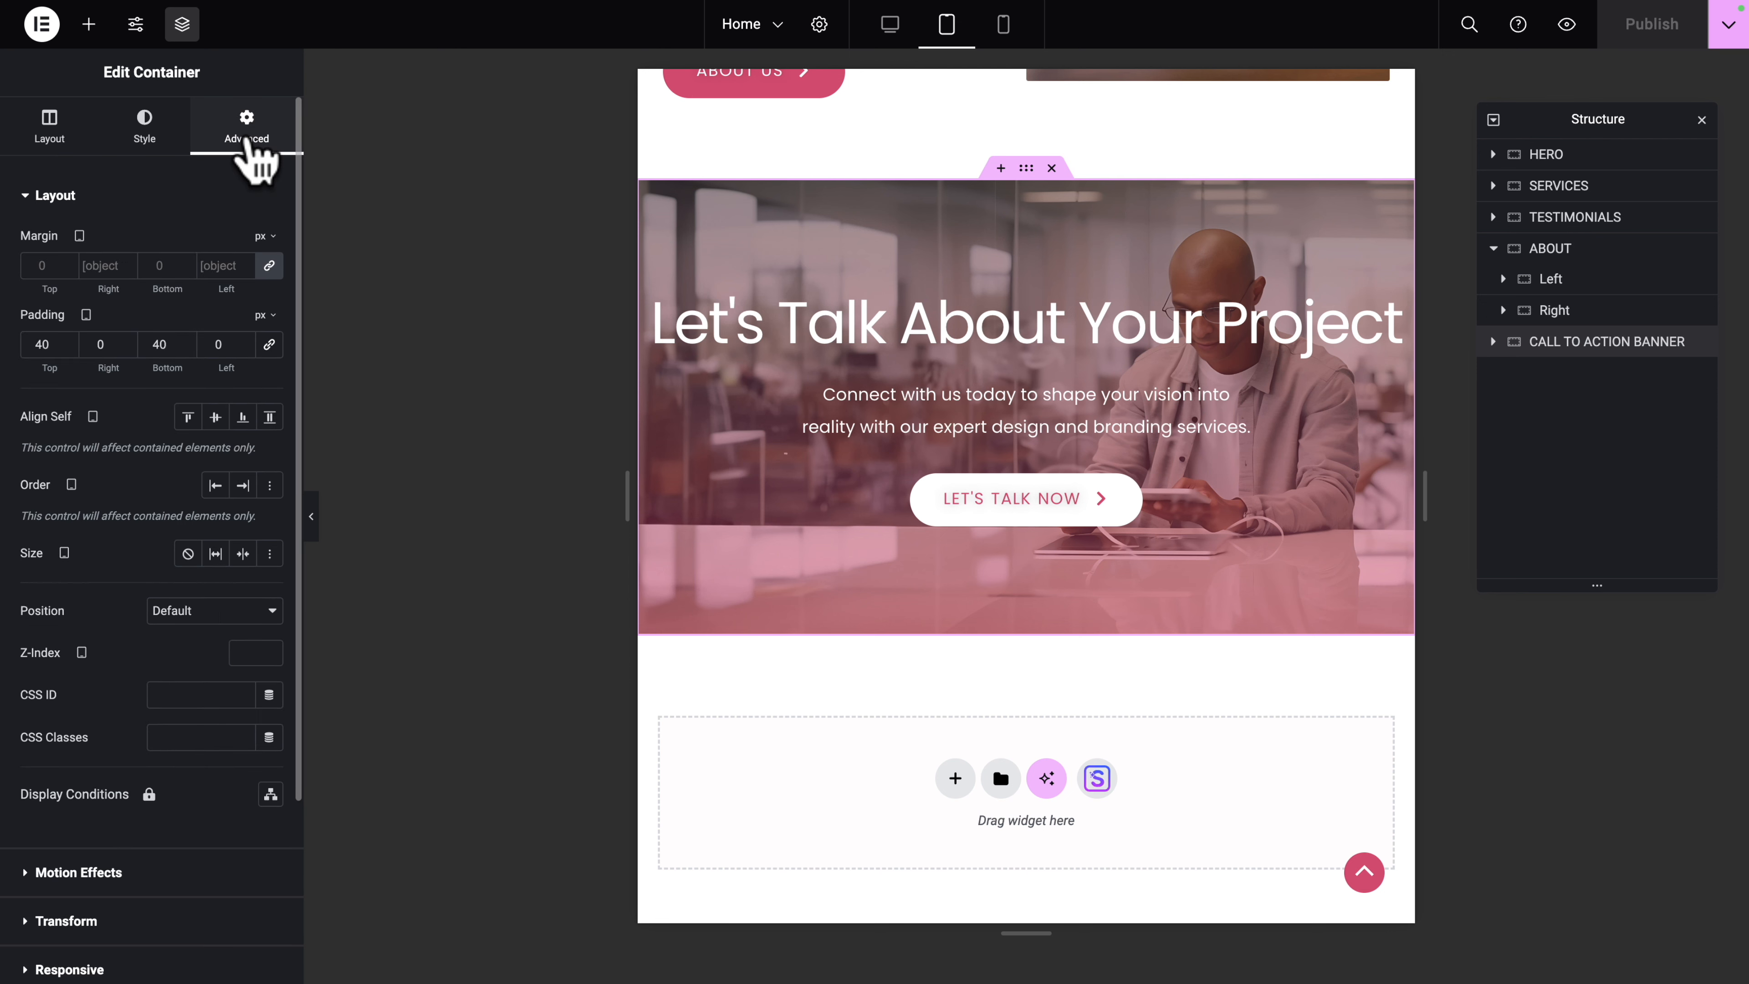
click(86, 341)
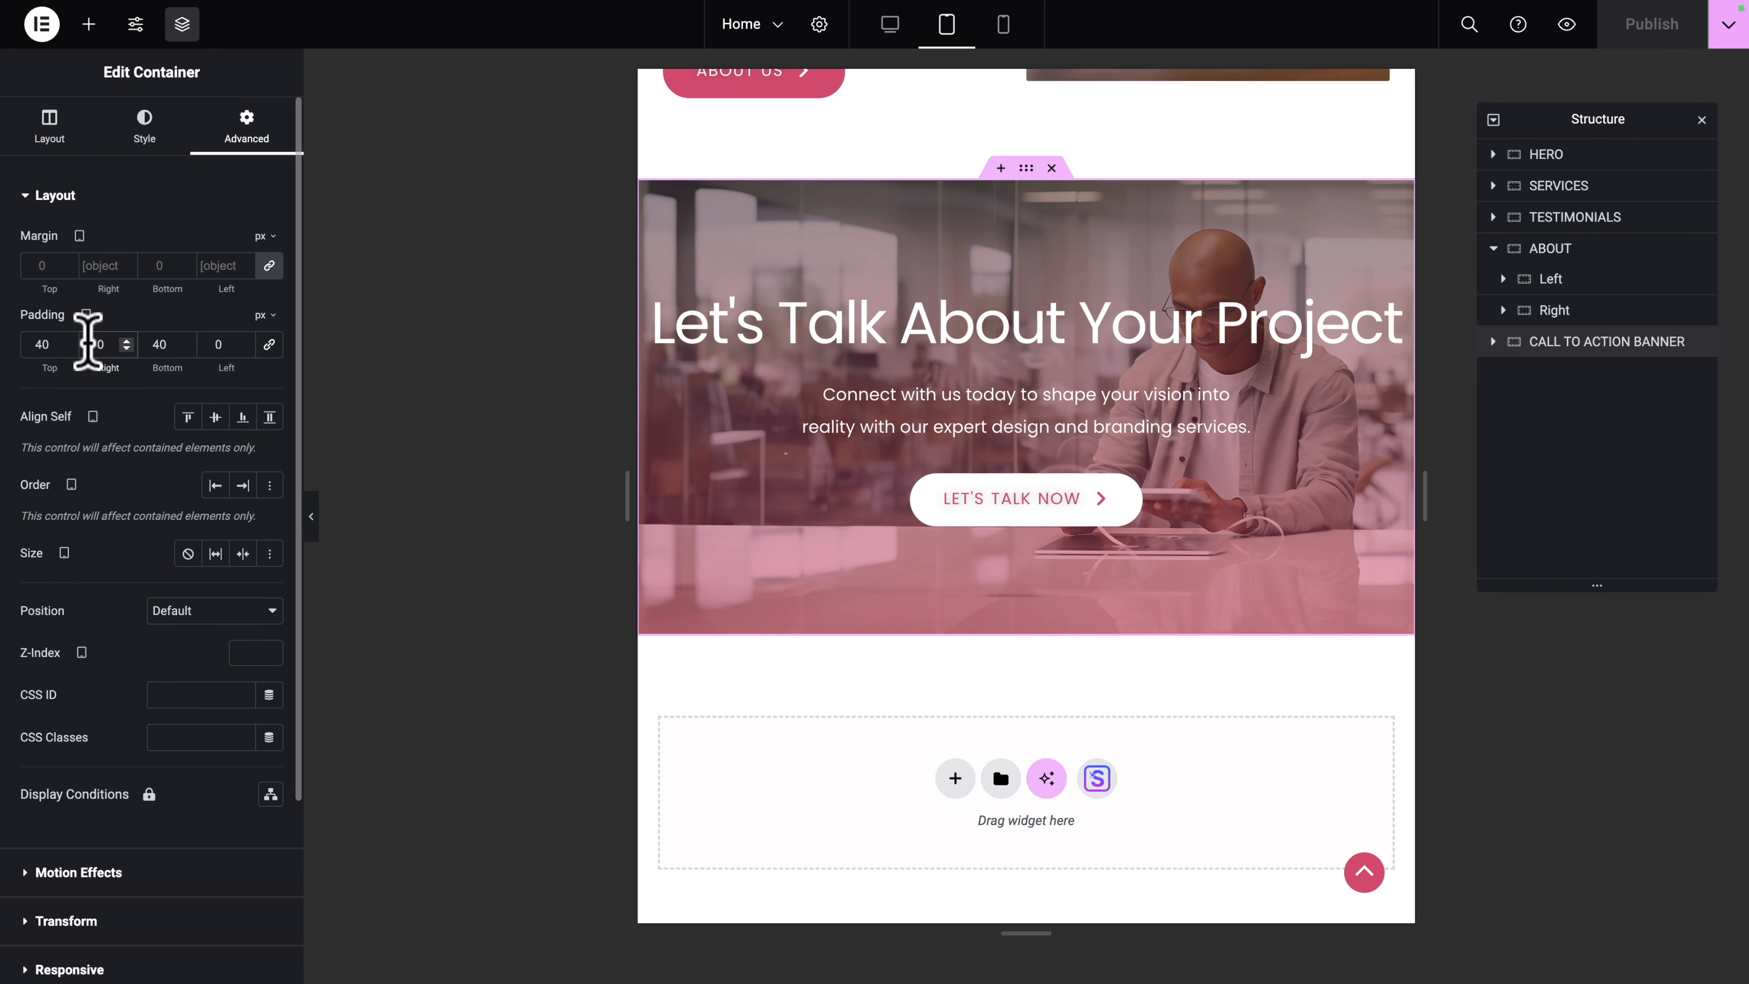
text(4)
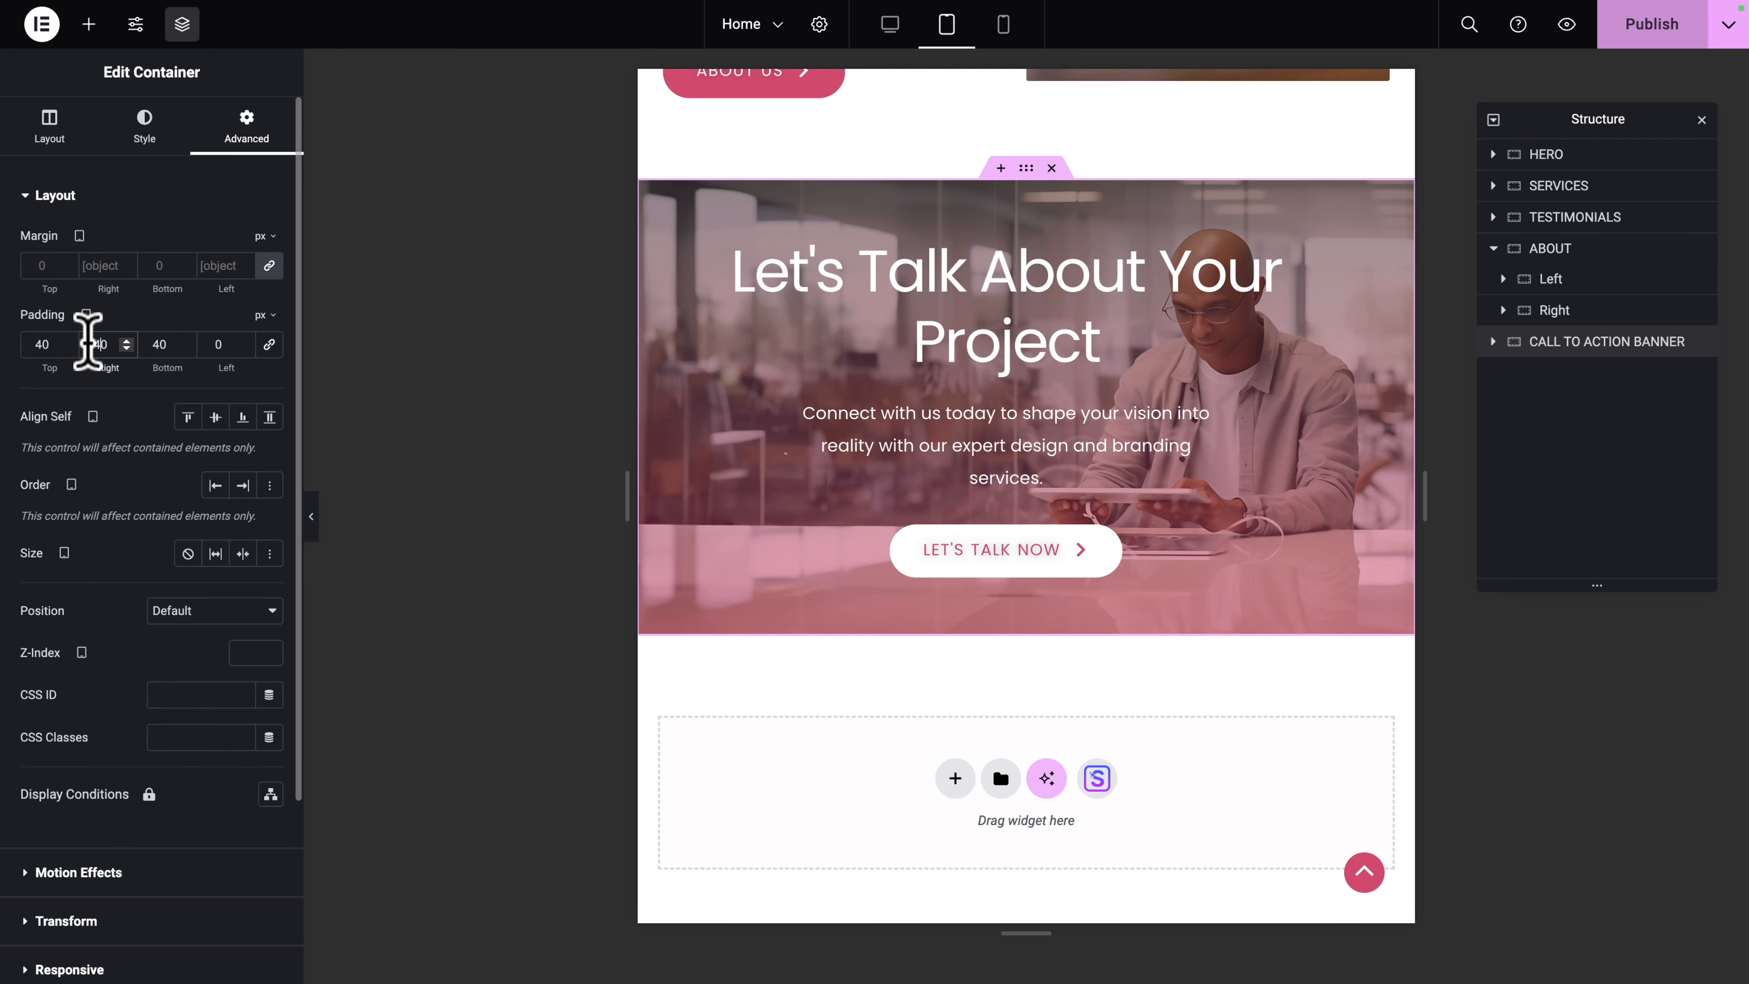
click(210, 333)
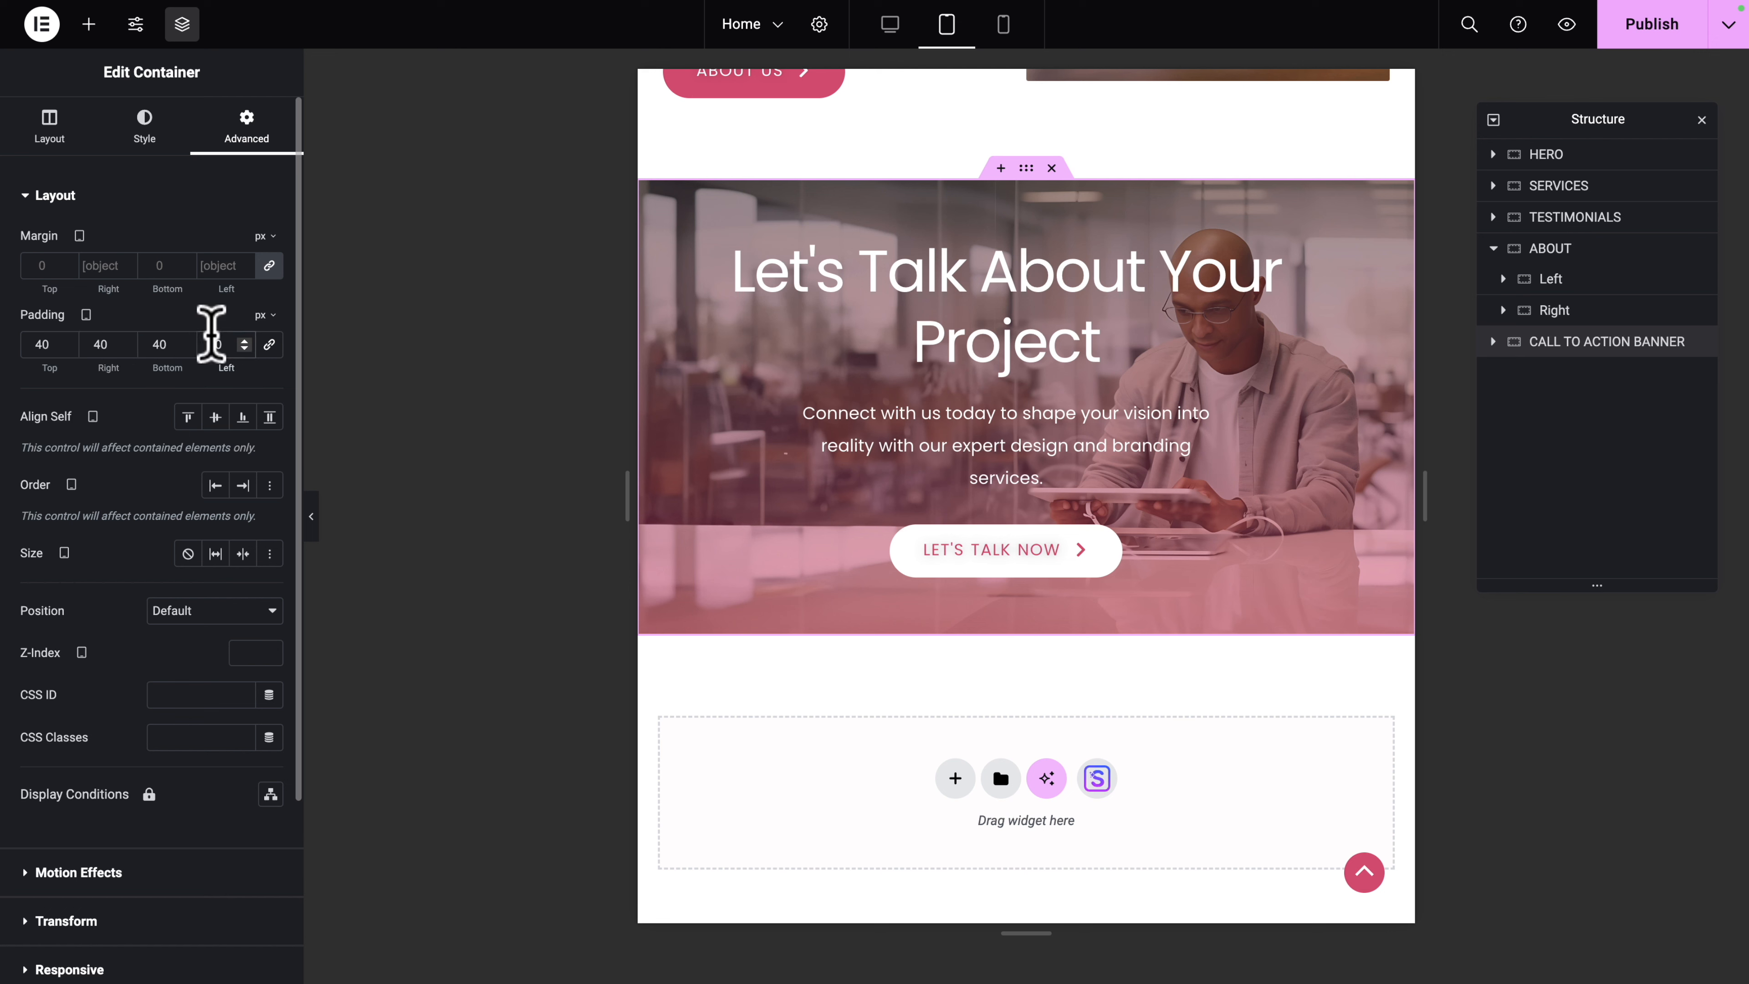
text(4)
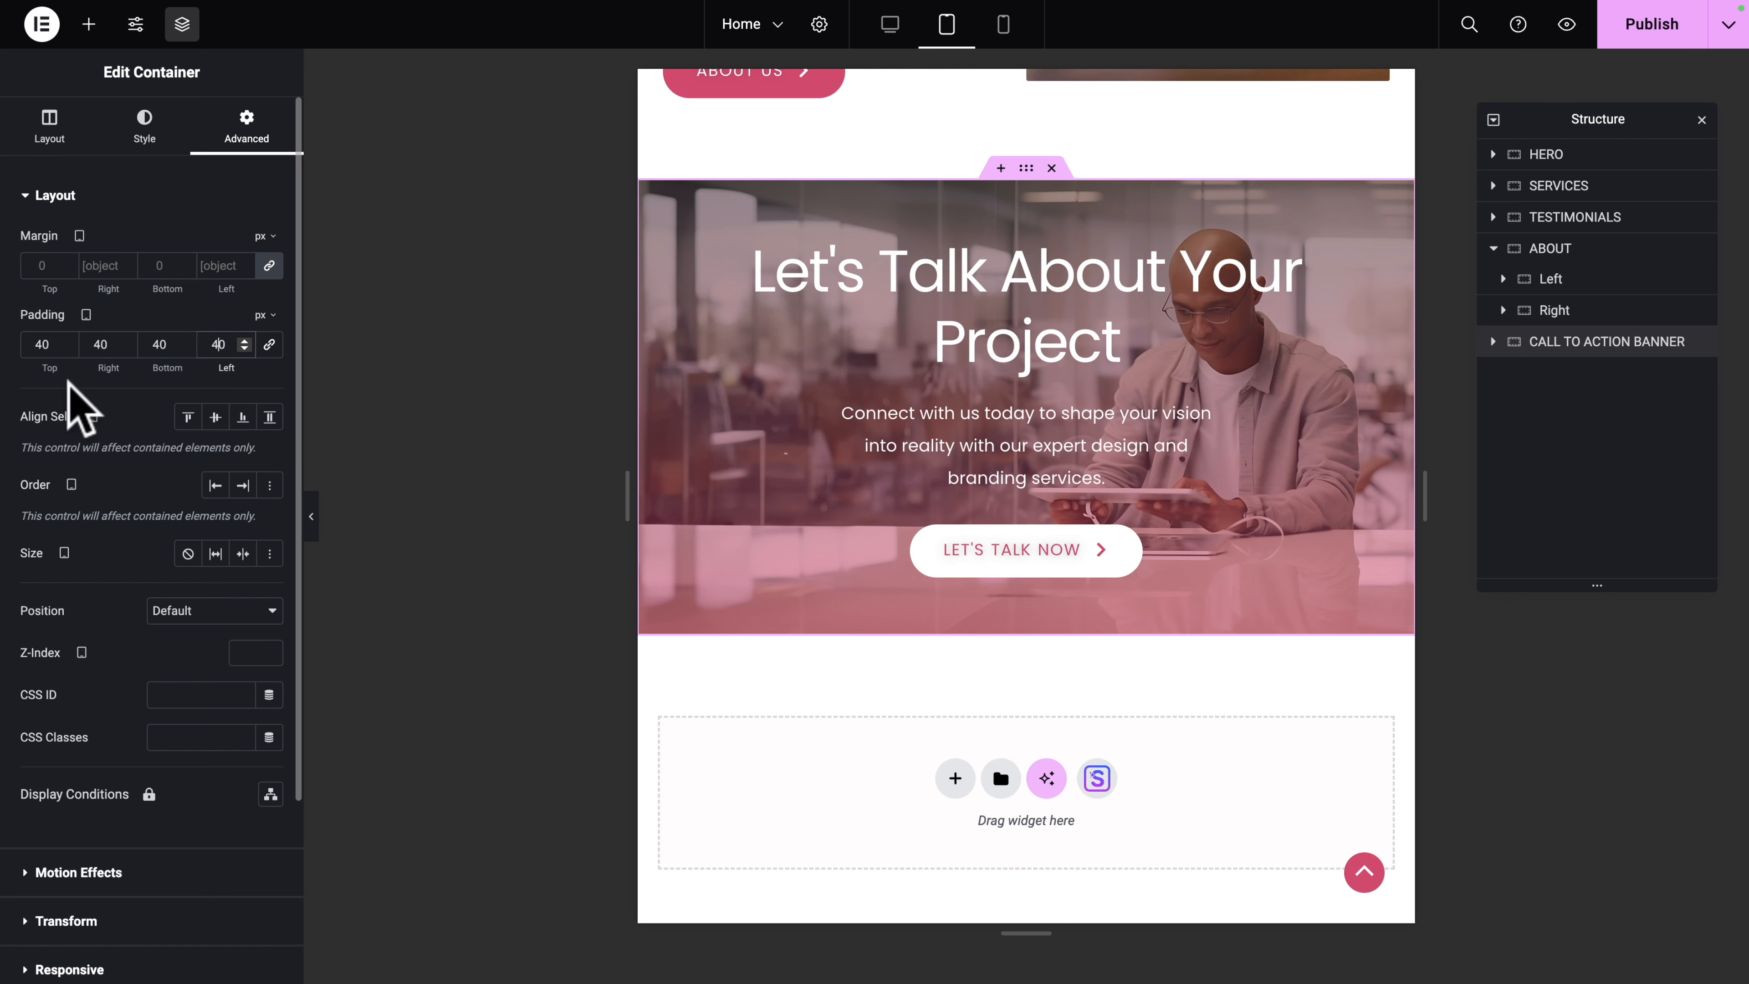
Step: In mobile portrait view, set the CALL TO ACTION BANNER container's right and left padding to 20 px
click(1005, 31)
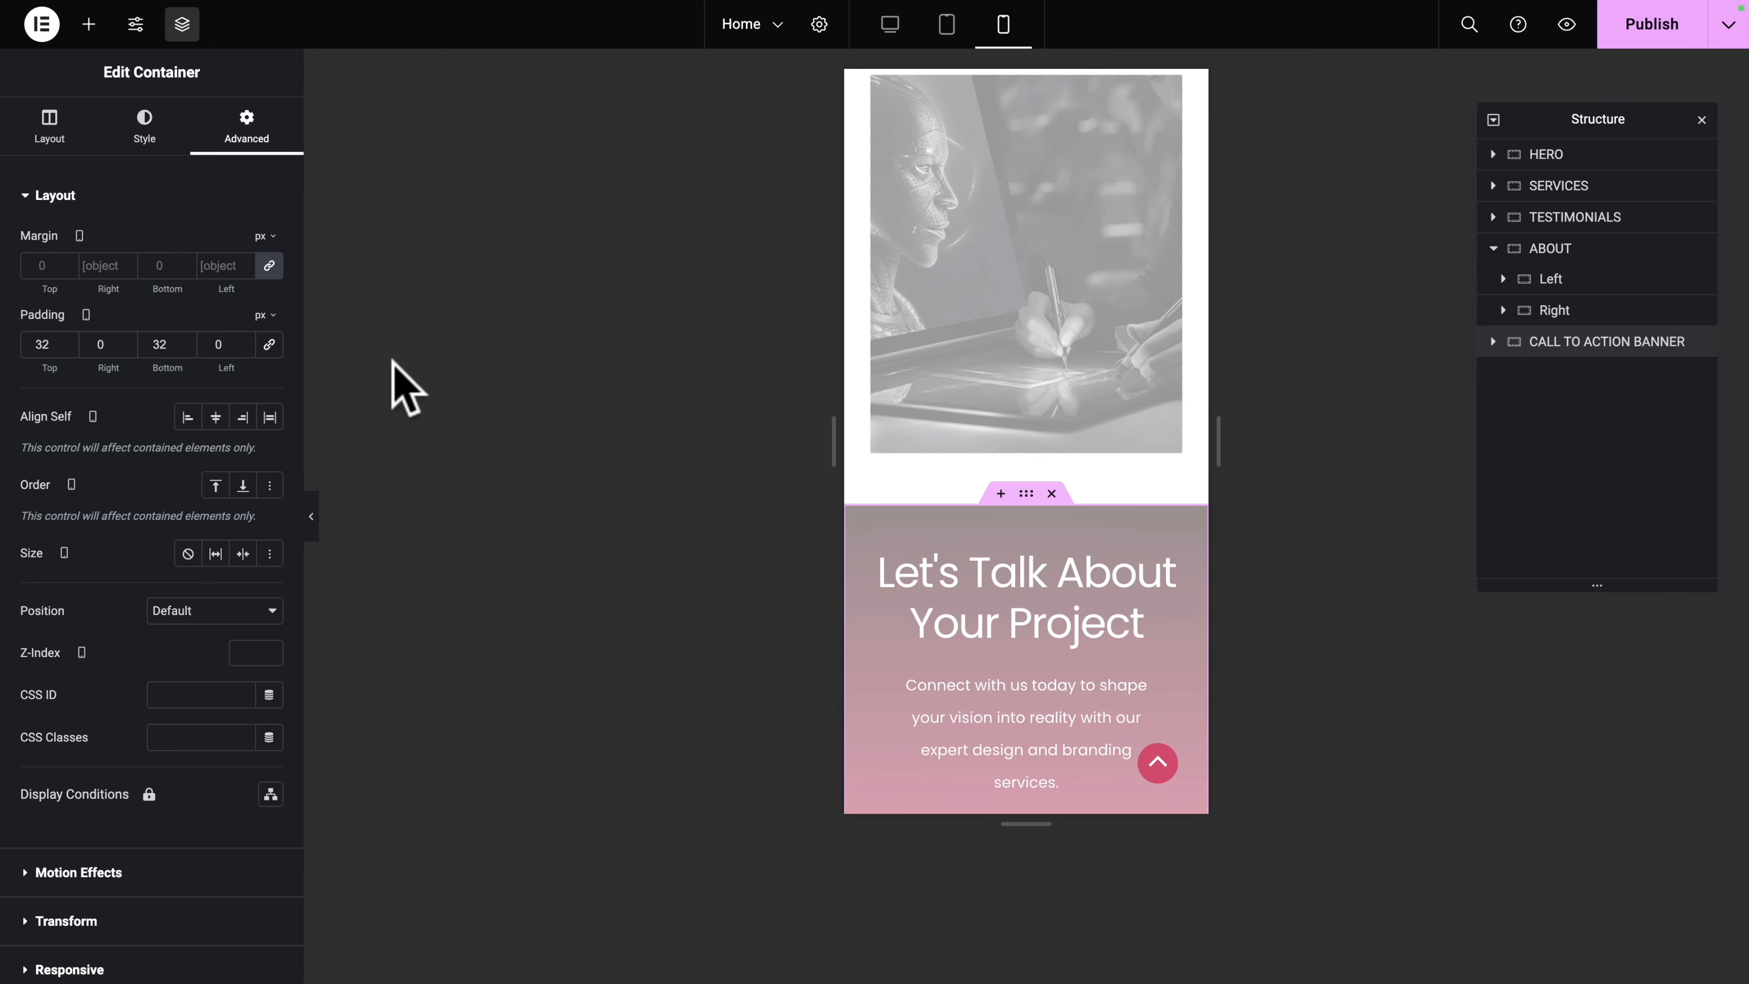
scroll(977, 507, down, 8)
scroll(981, 502, up, 2)
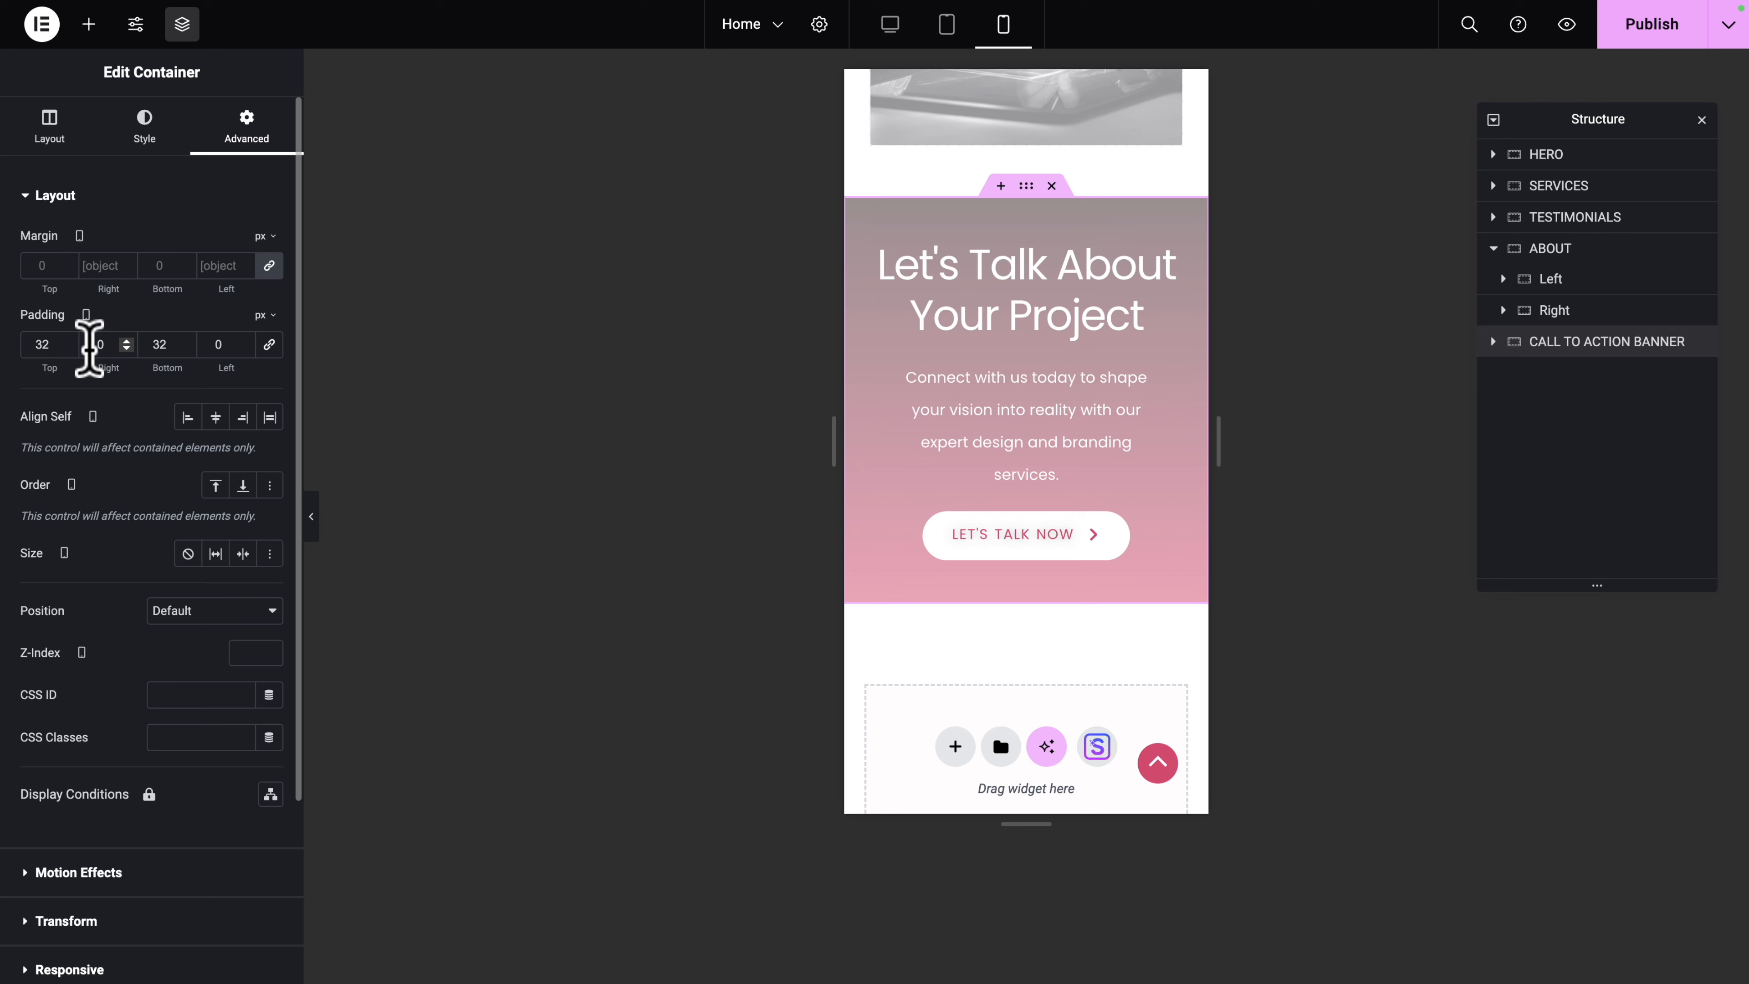
text(20)
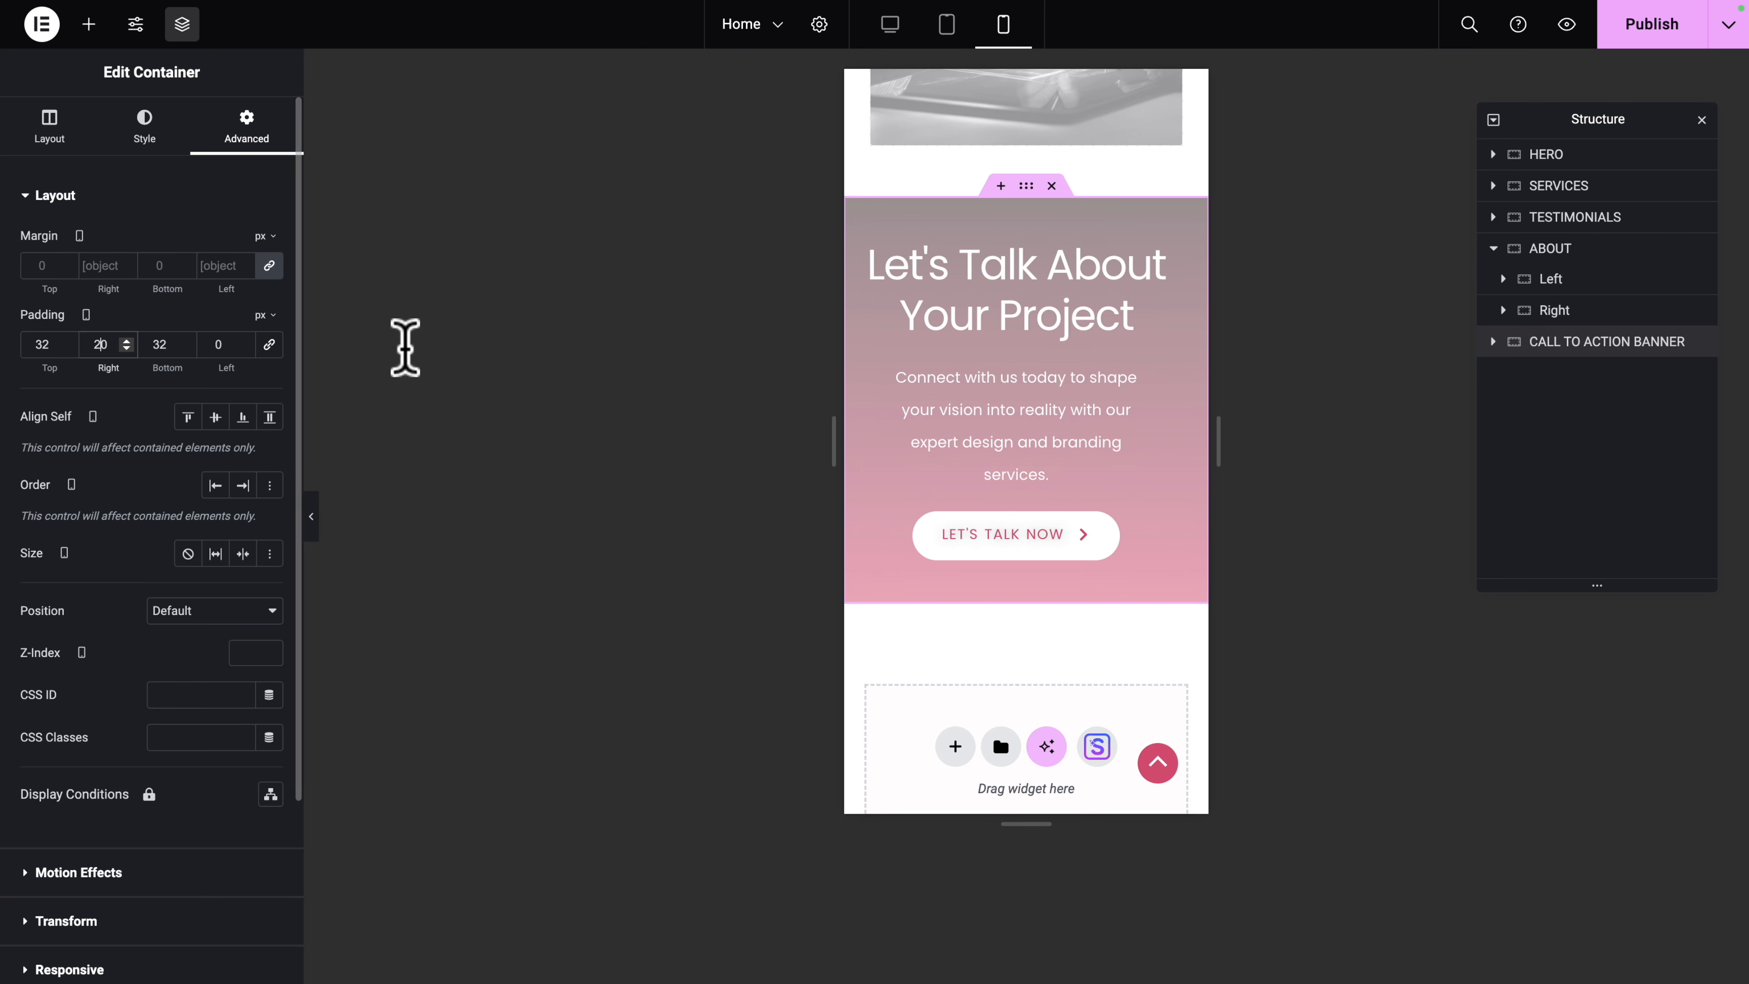
text(20)
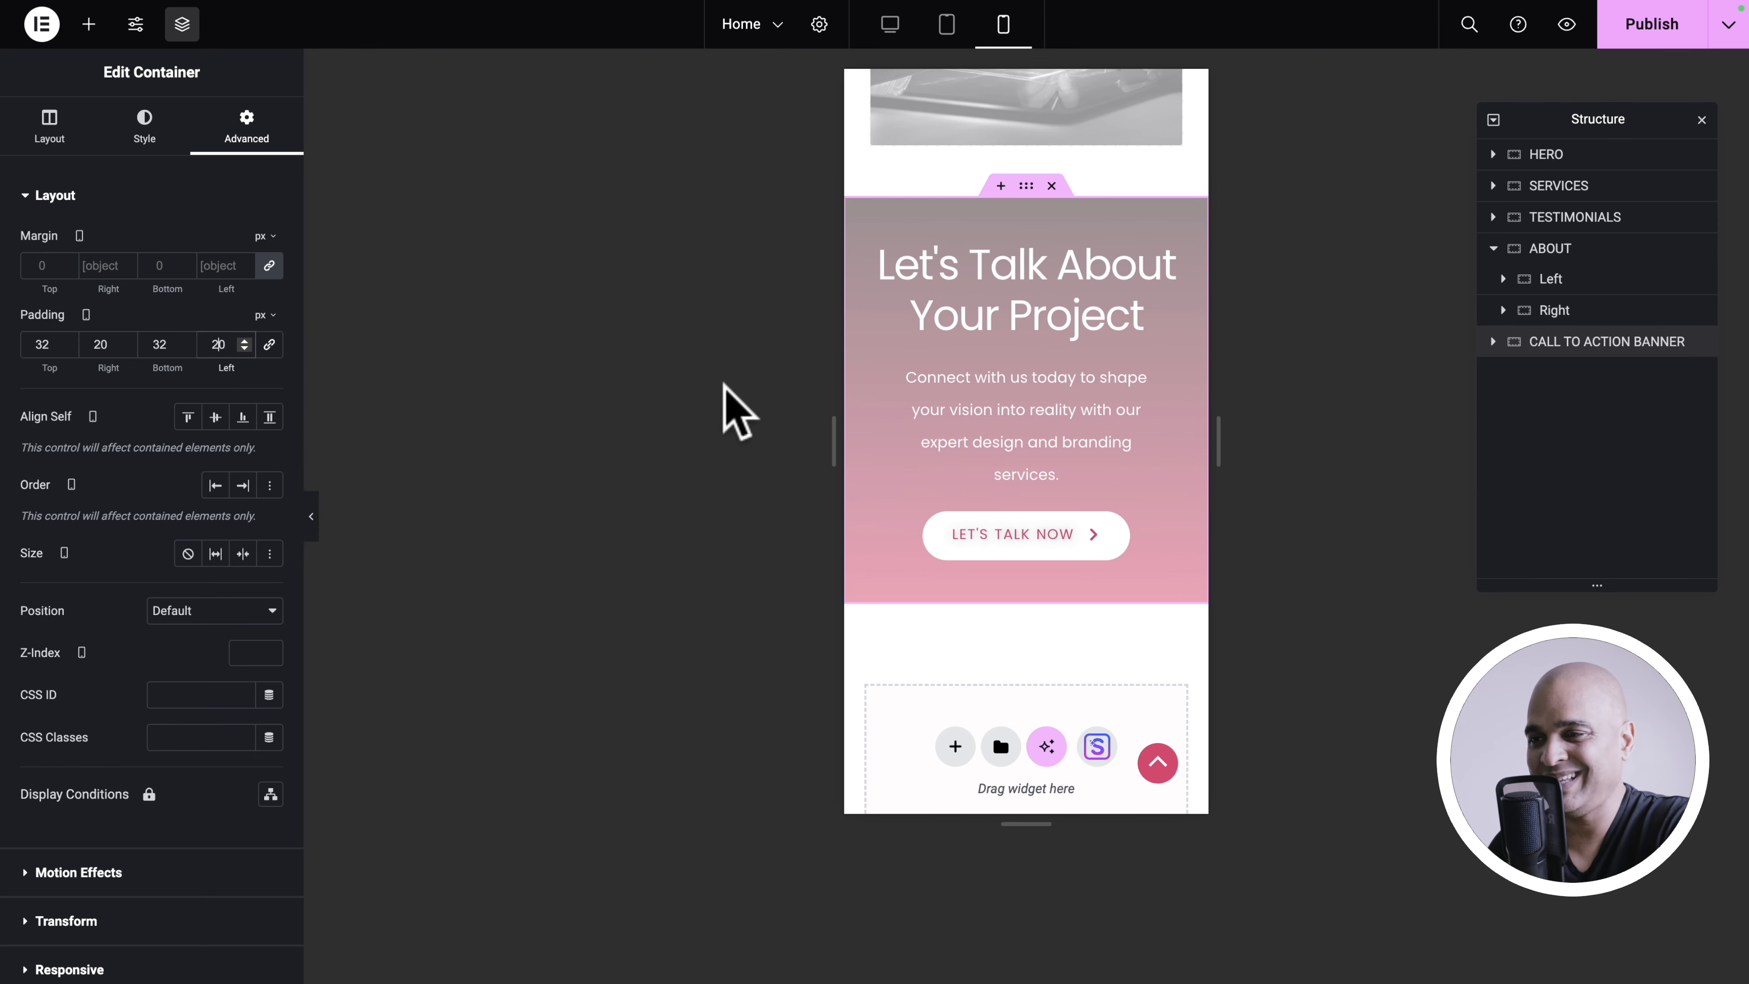
Step: Remove the CALL TO ACTION BANNER's mobile-specific background image, publish the page and return to tablet portrait view
click(140, 138)
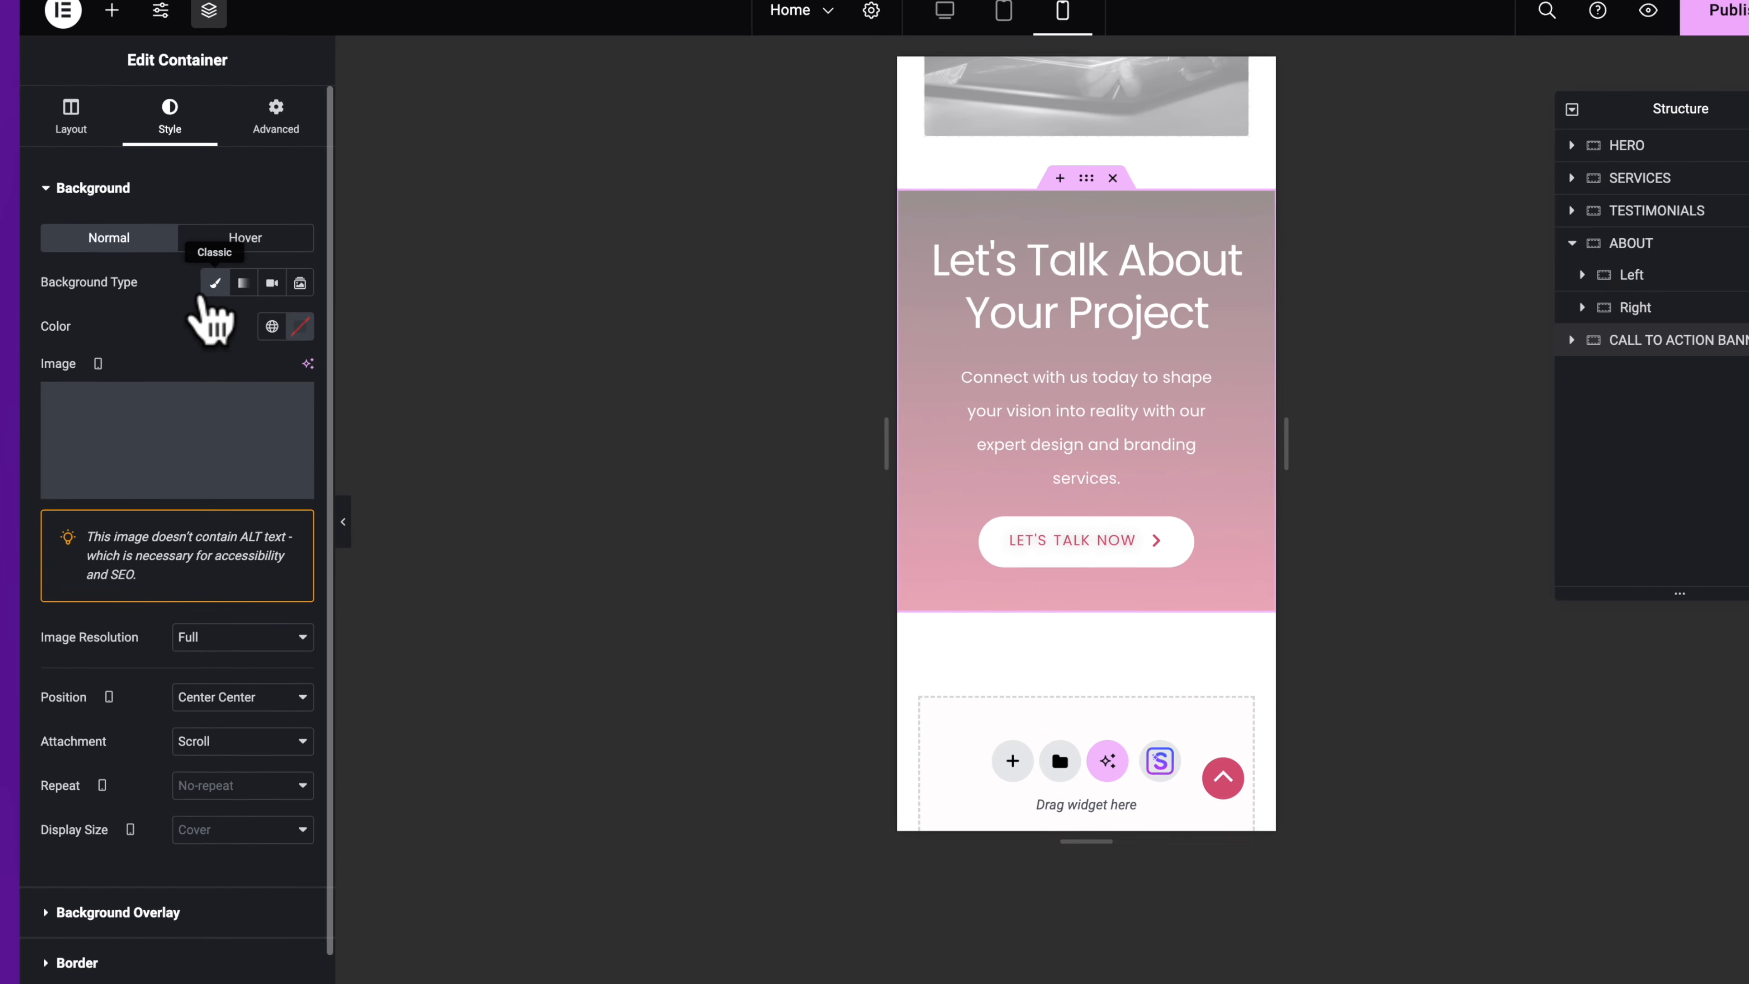
click(1003, 10)
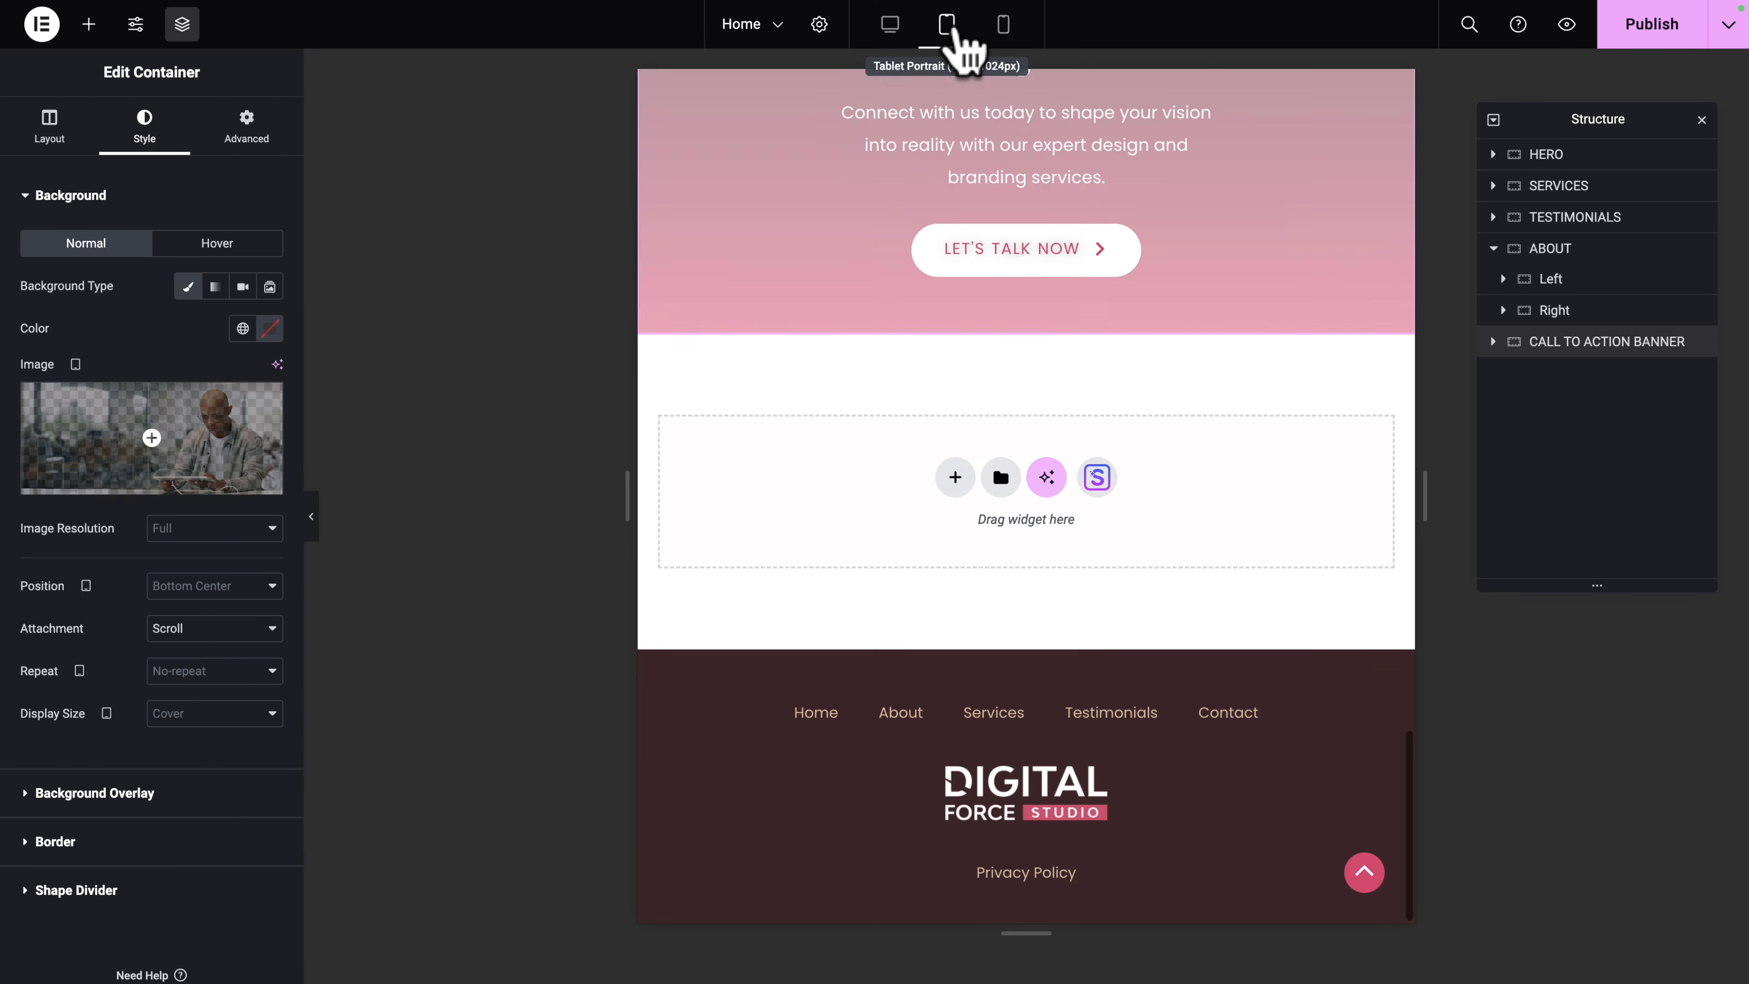
click(891, 26)
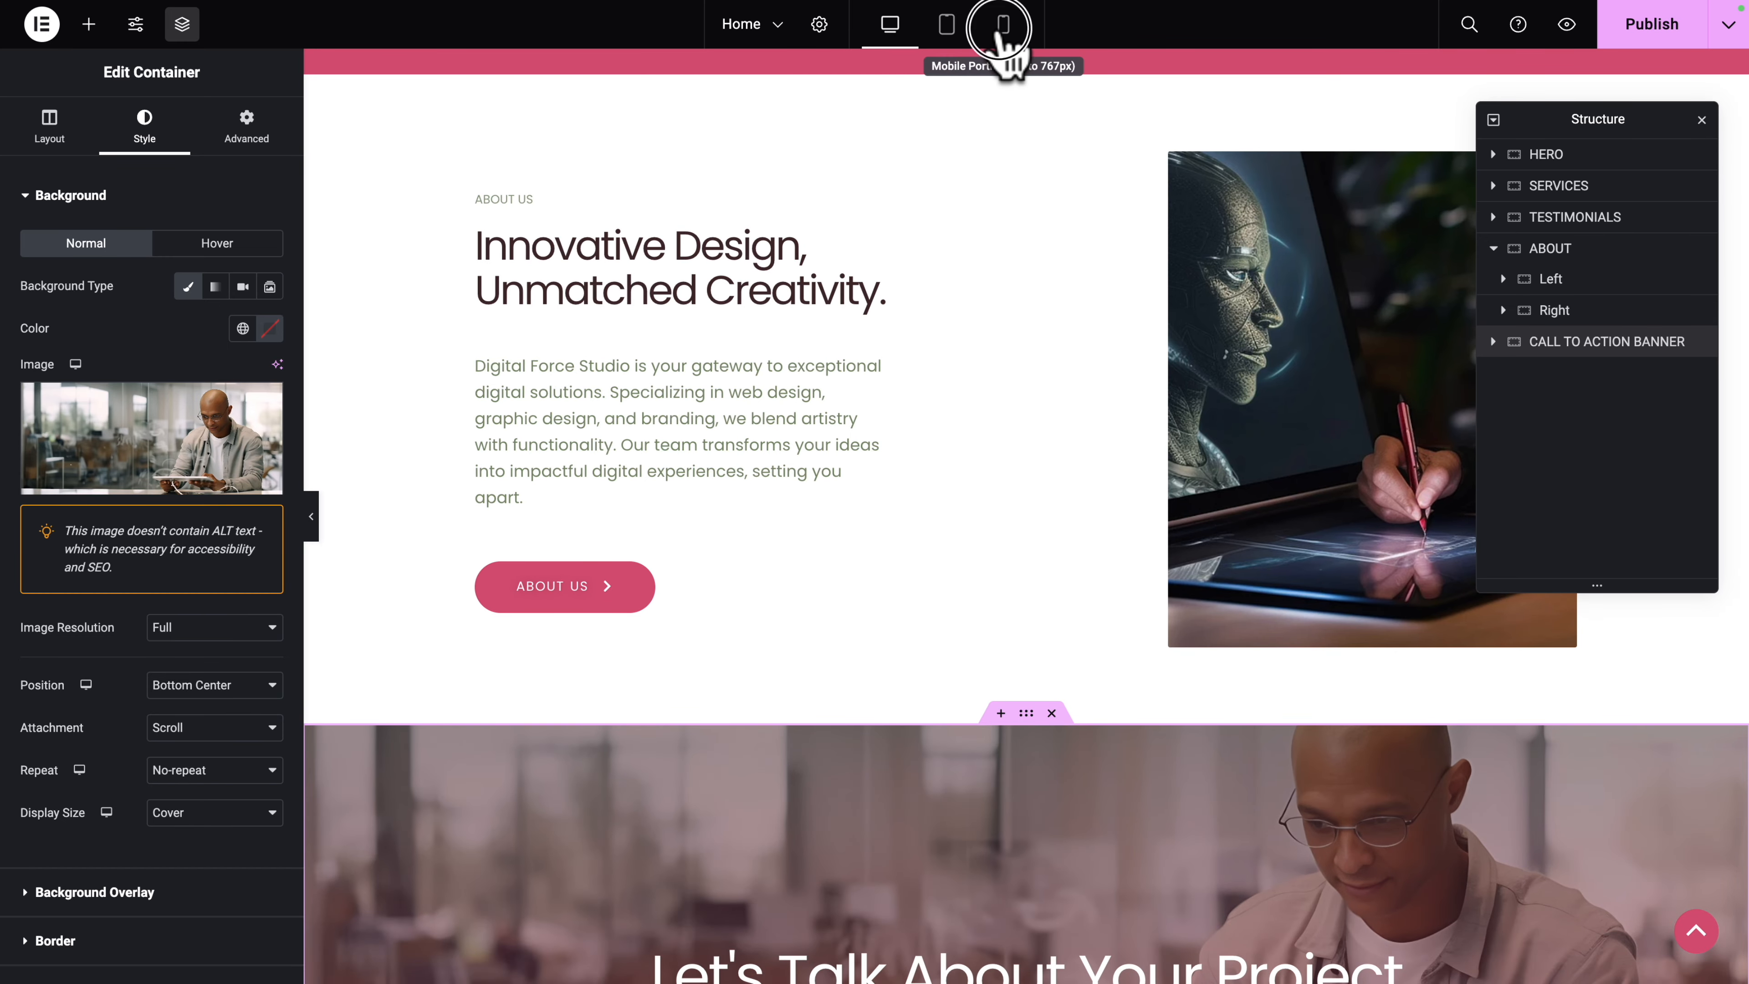
click(1003, 28)
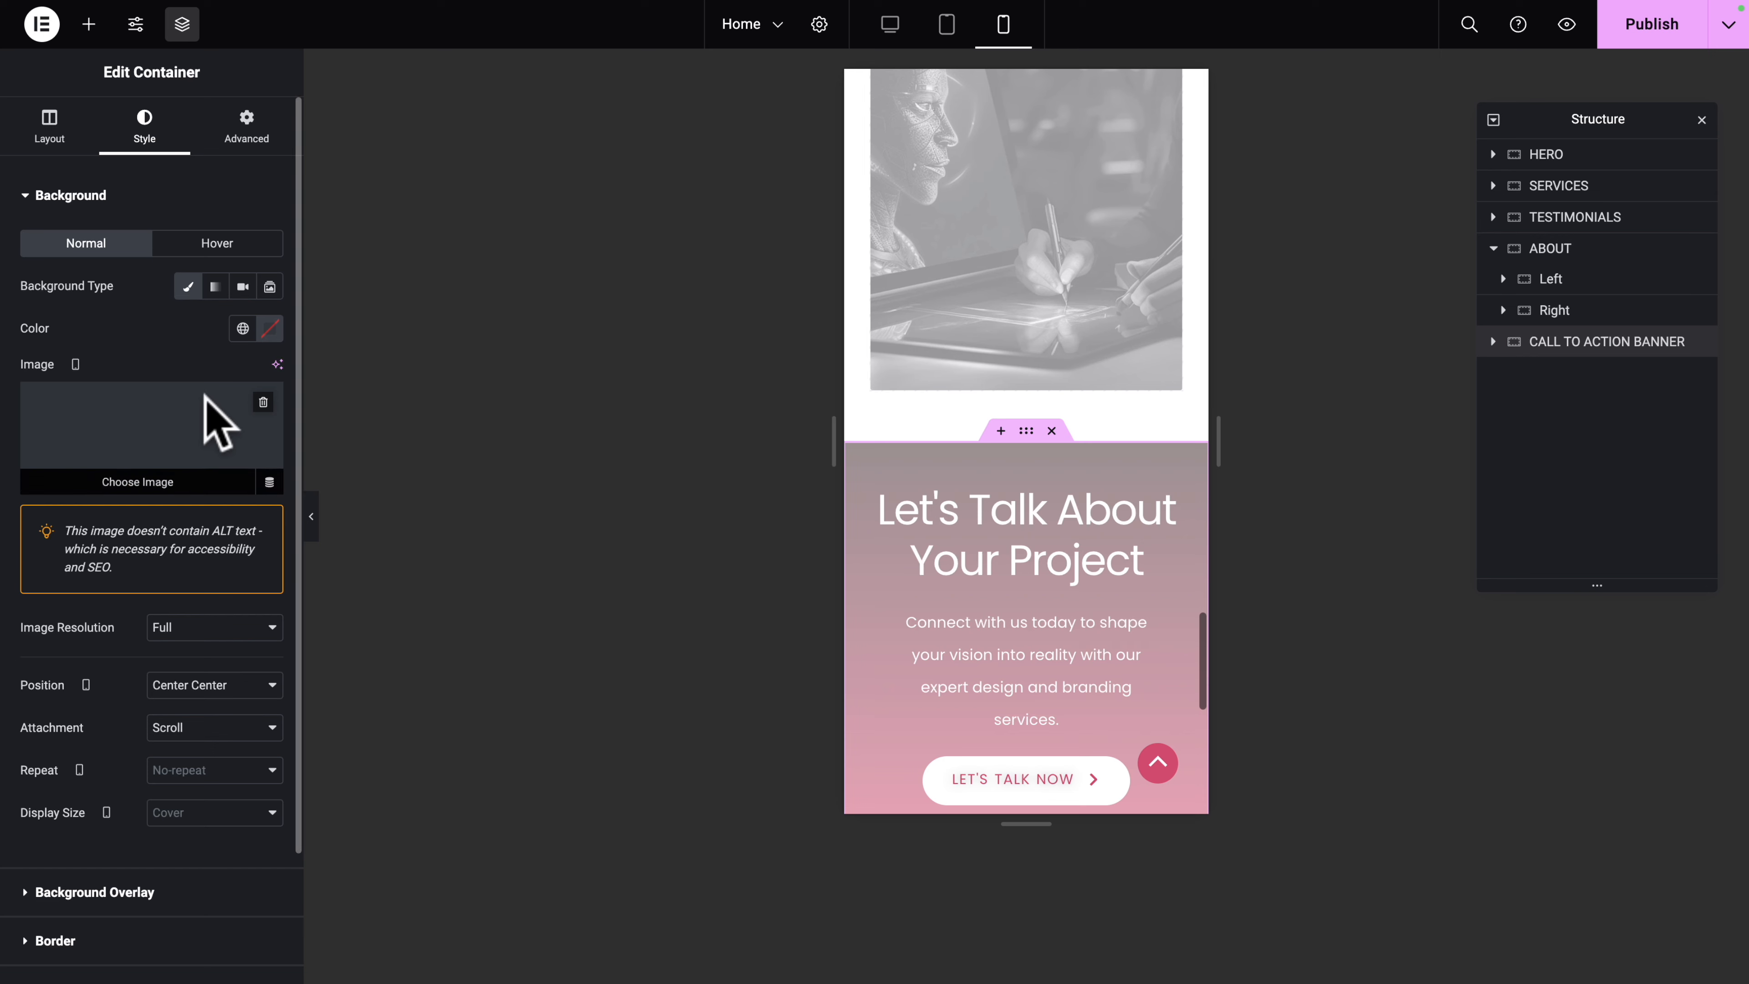
click(262, 403)
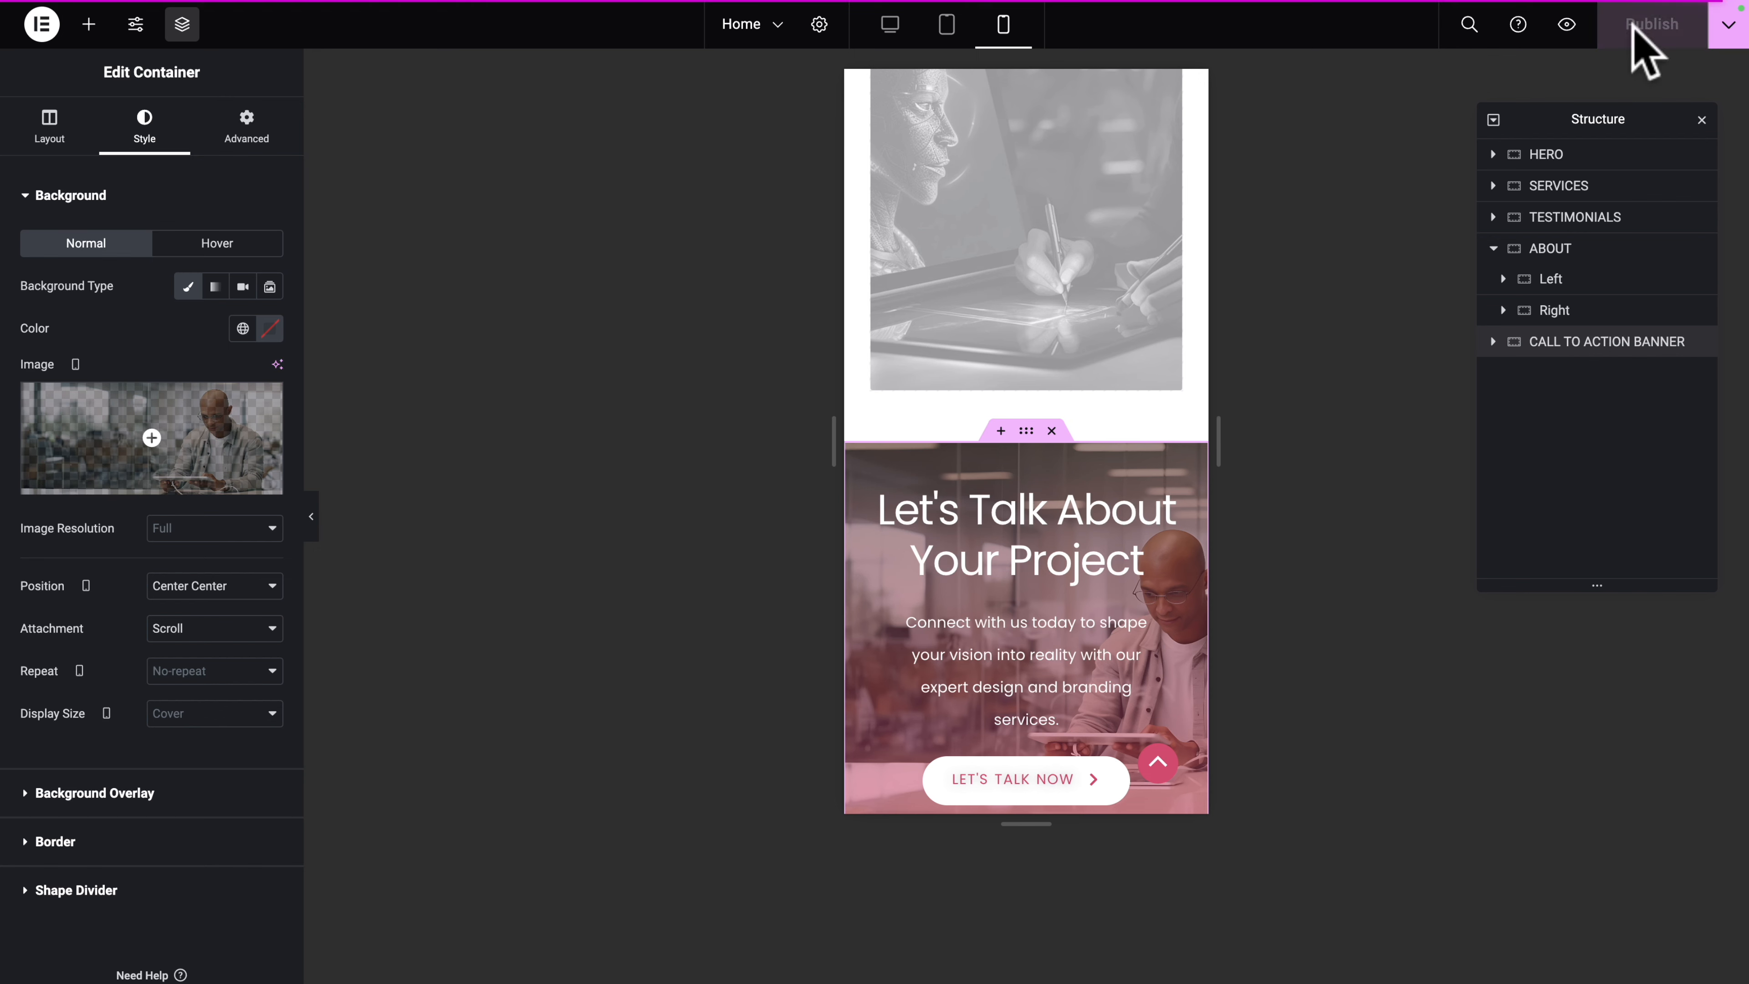
click(947, 24)
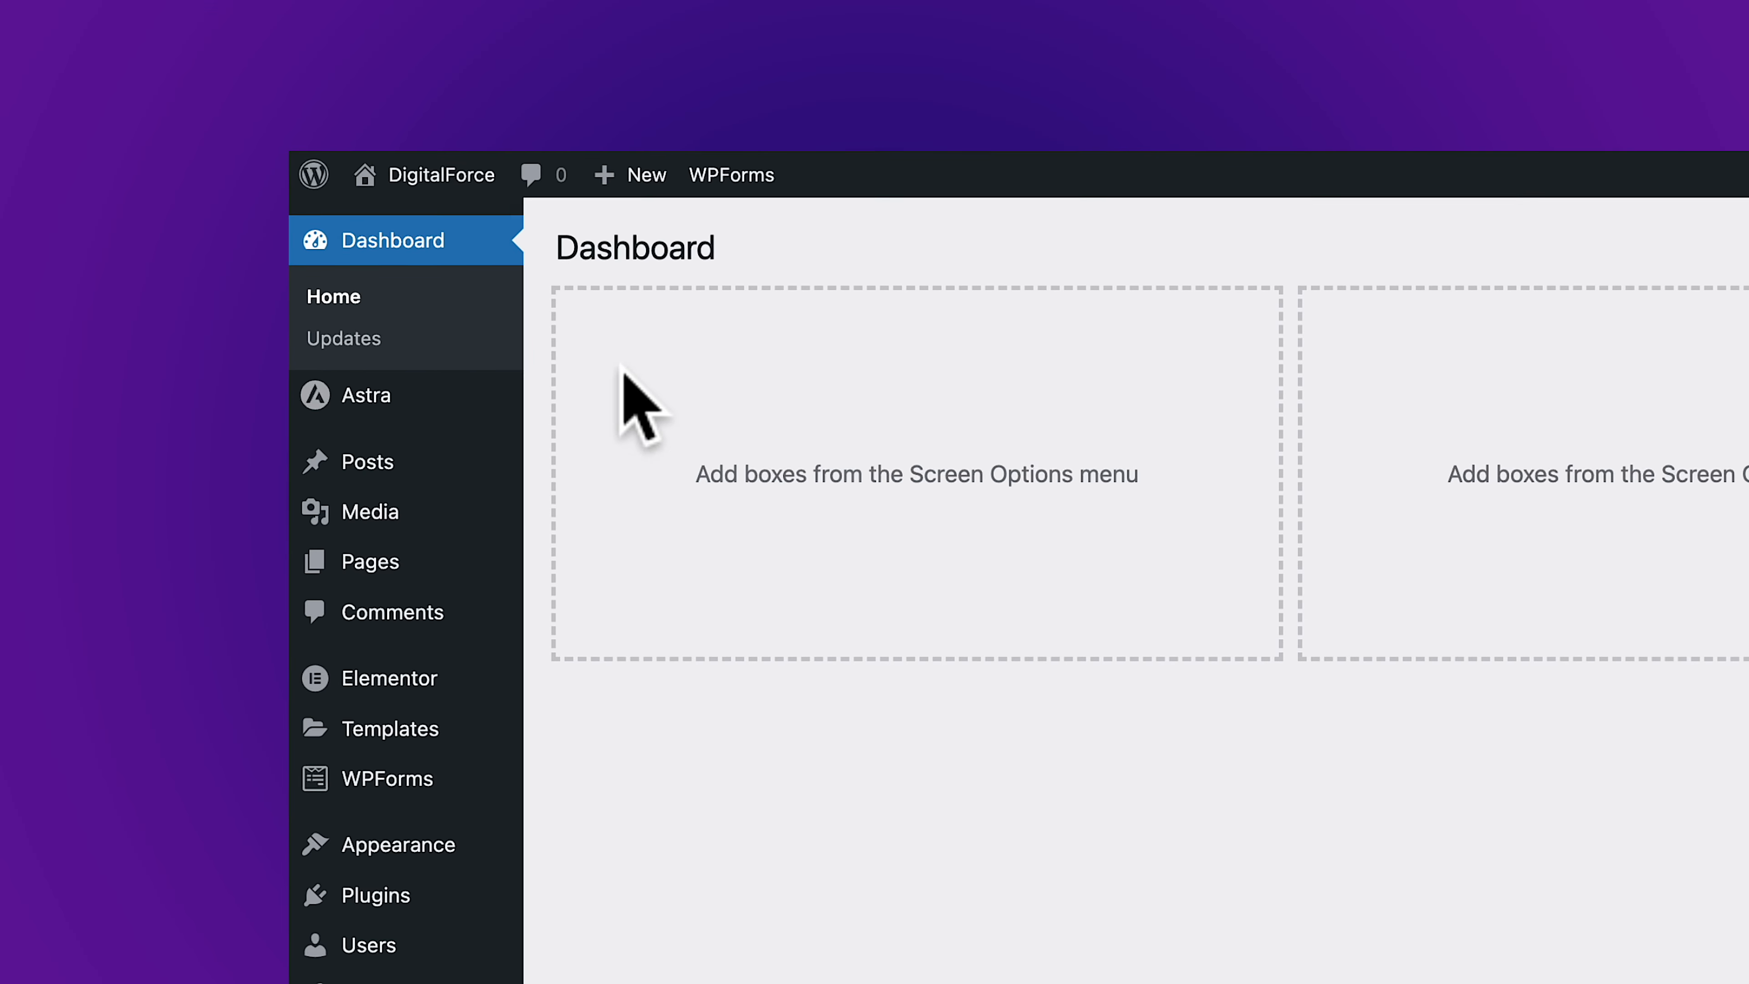
Step: From the WordPress dashboard, visit the site's About page and open it for editing with Elementor
mouse_move(440, 181)
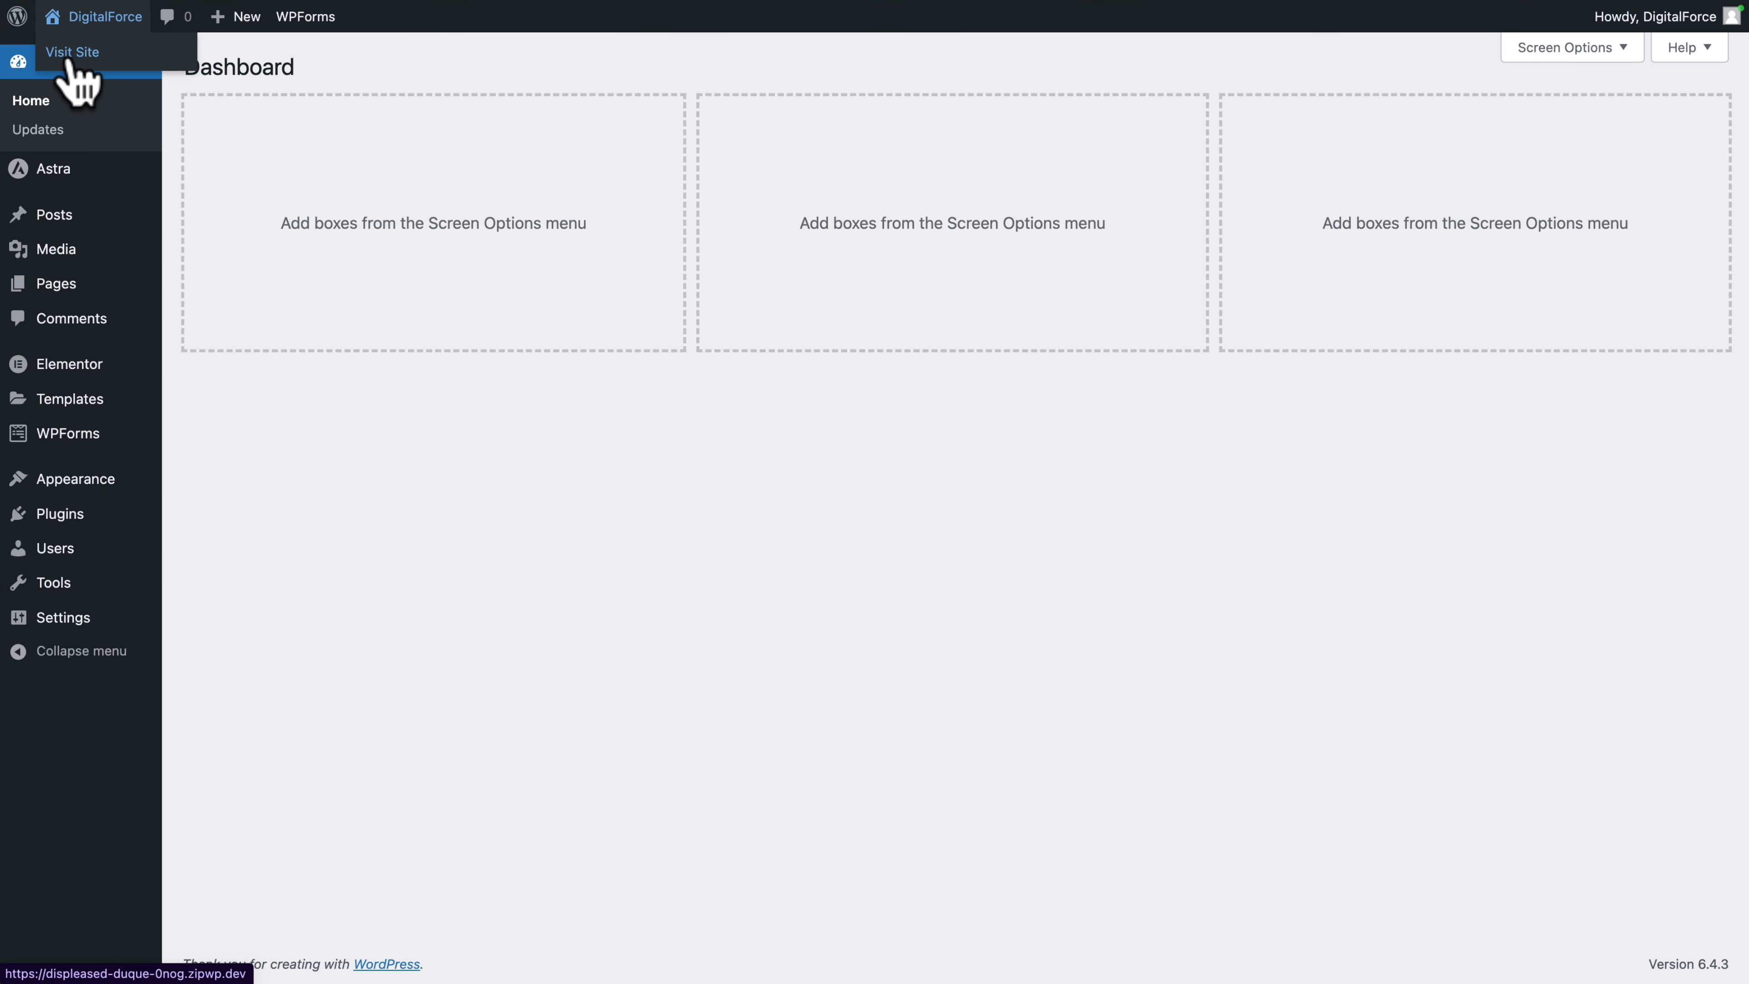
click(396, 224)
click(1185, 87)
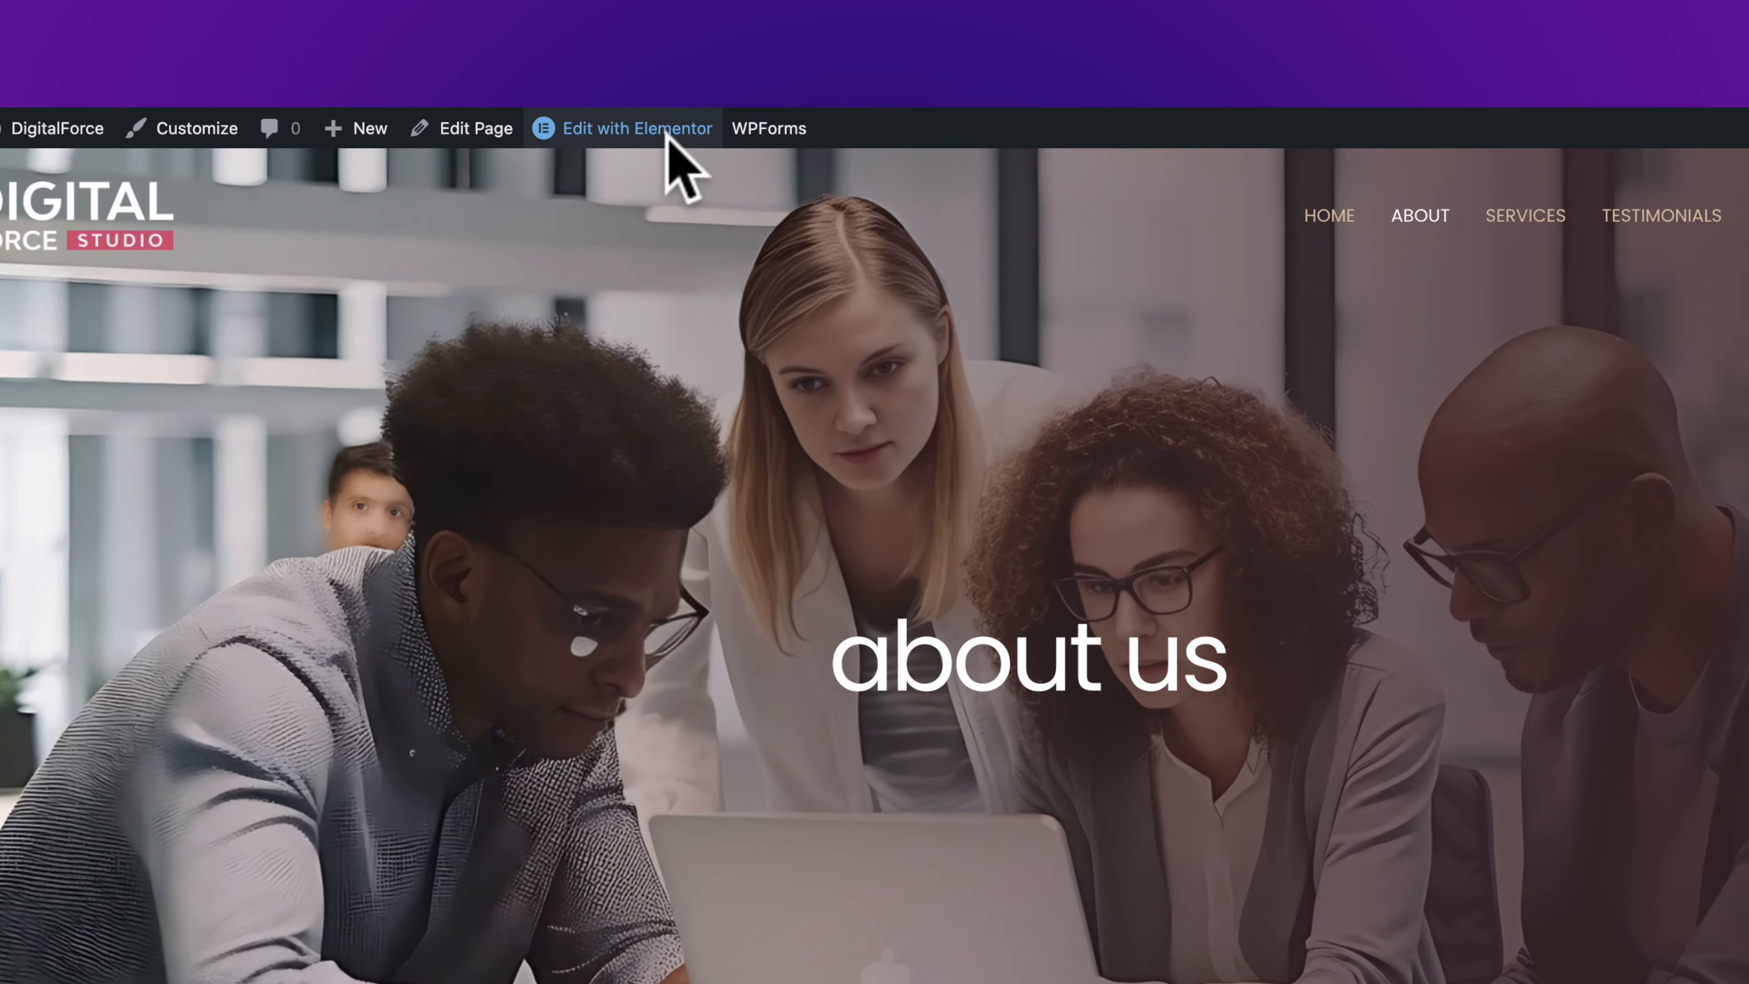
mouse_move(583, 28)
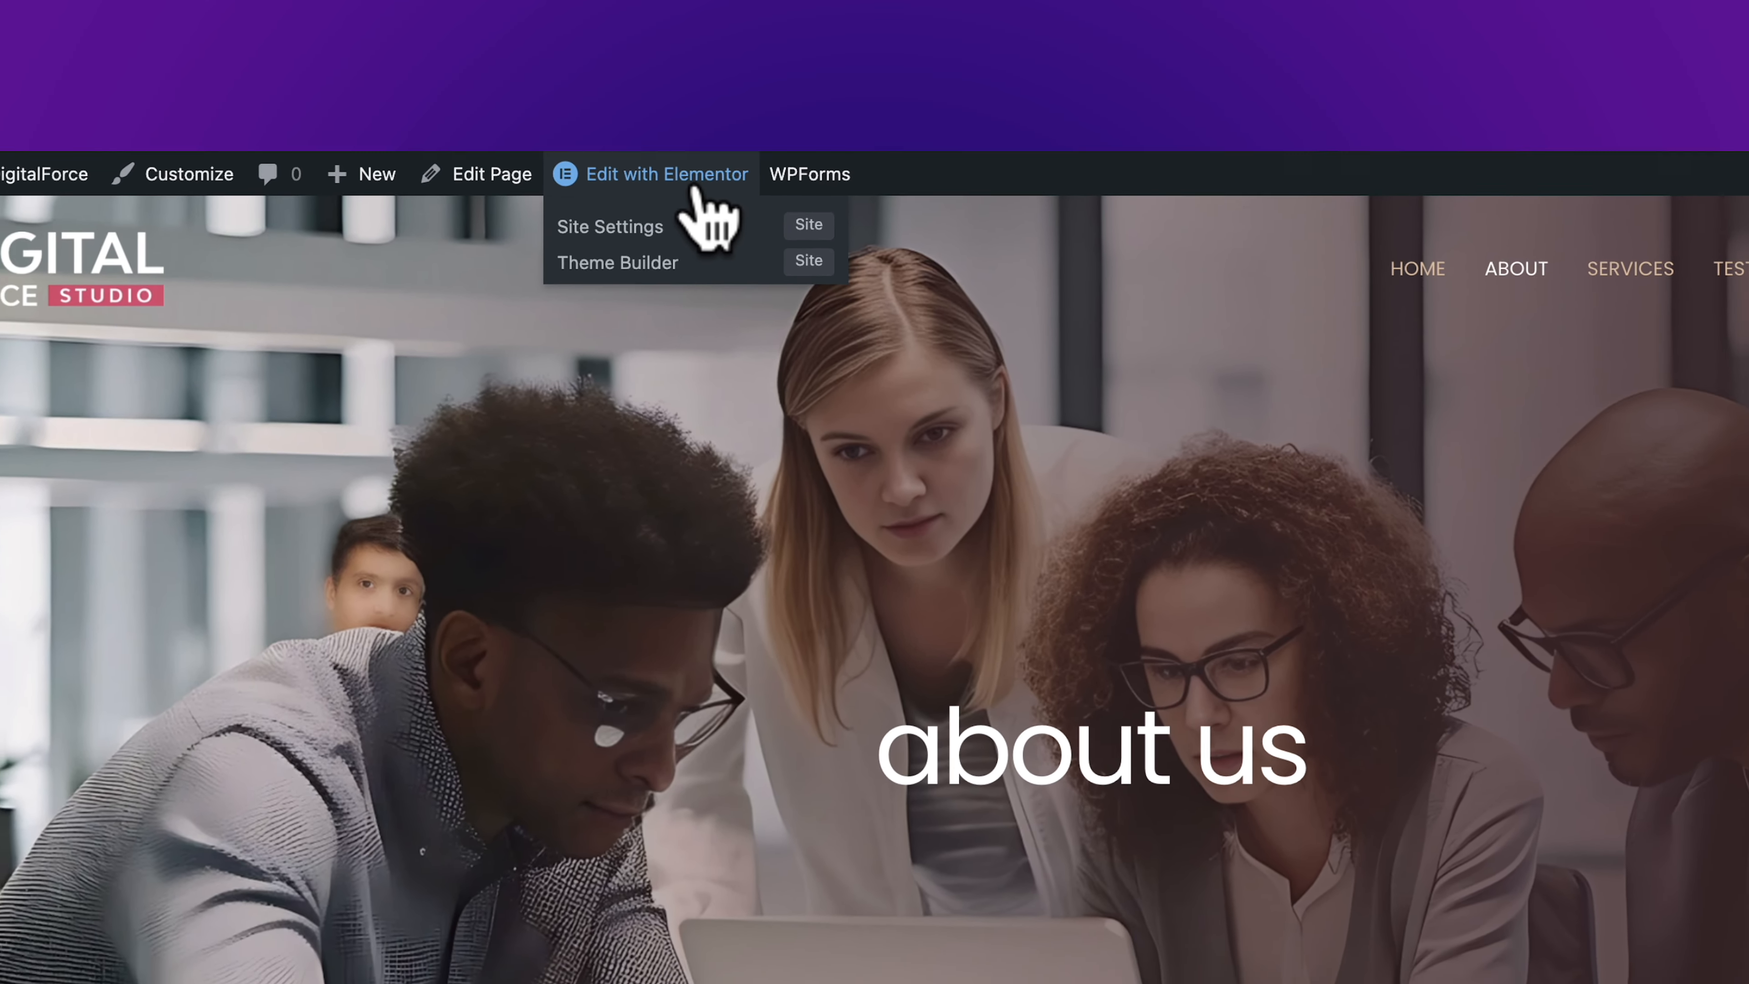
click(695, 184)
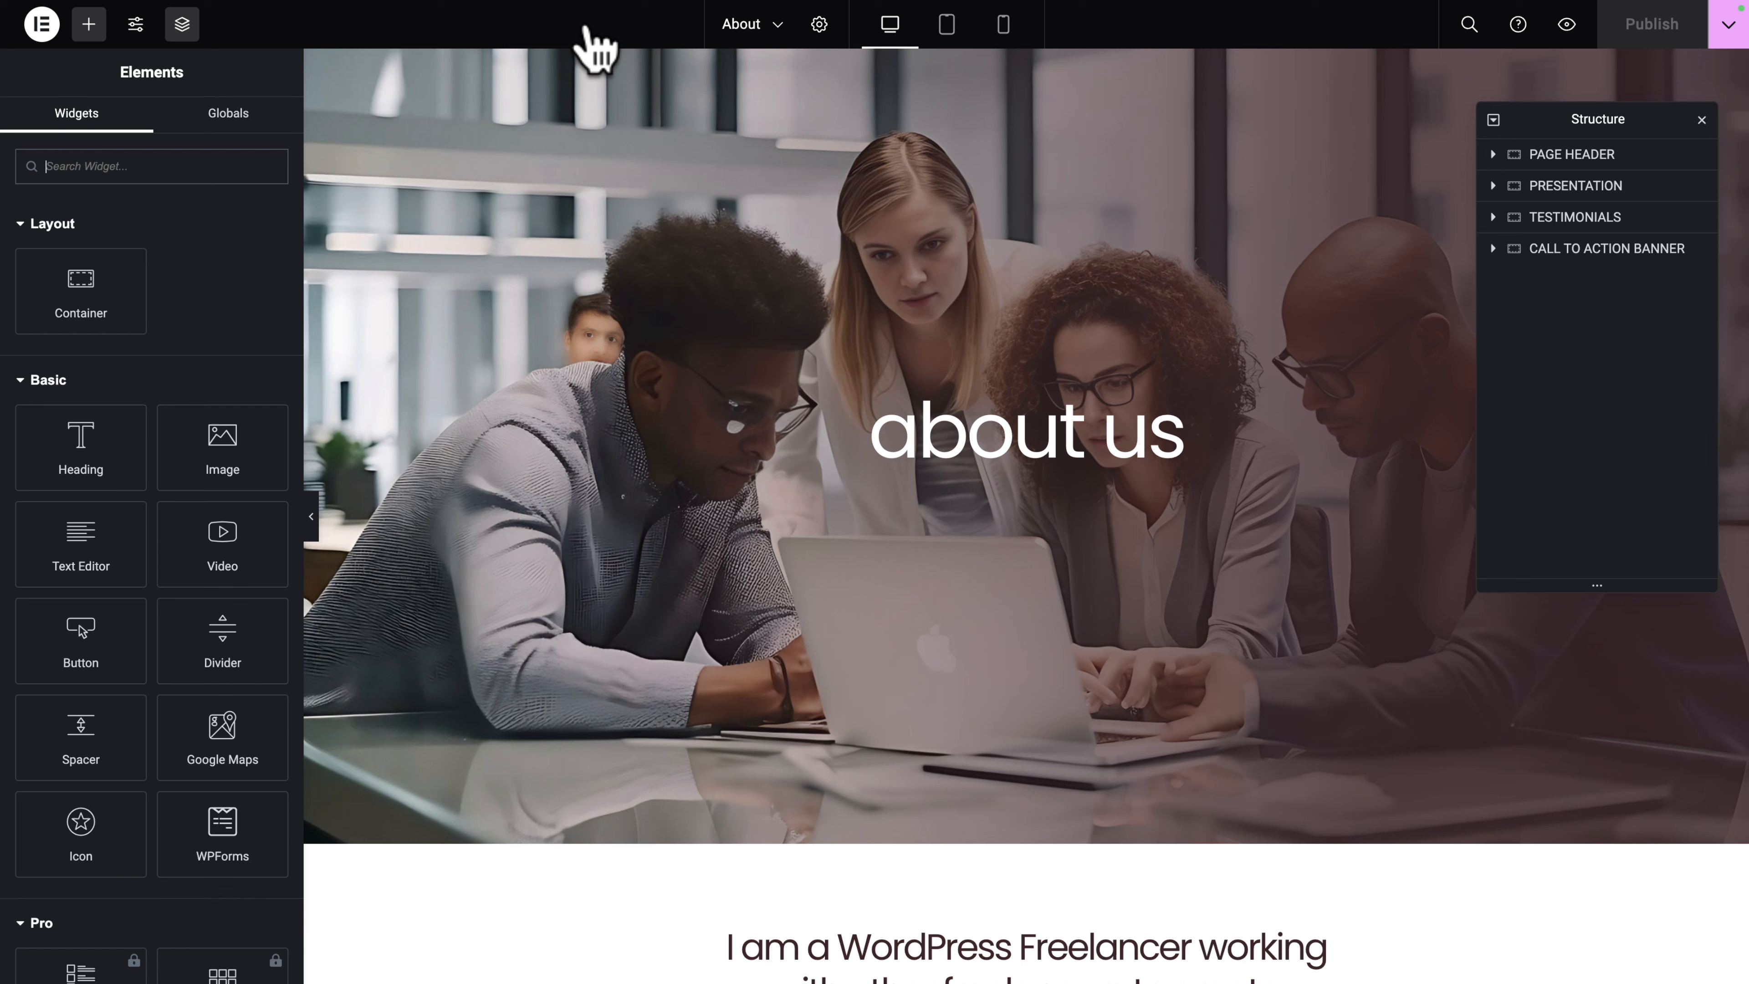
Step: Set the PAGE HEADER container's minimum height to 65 vh on tablet portrait and 55 vh on mobile portrait
click(1026, 63)
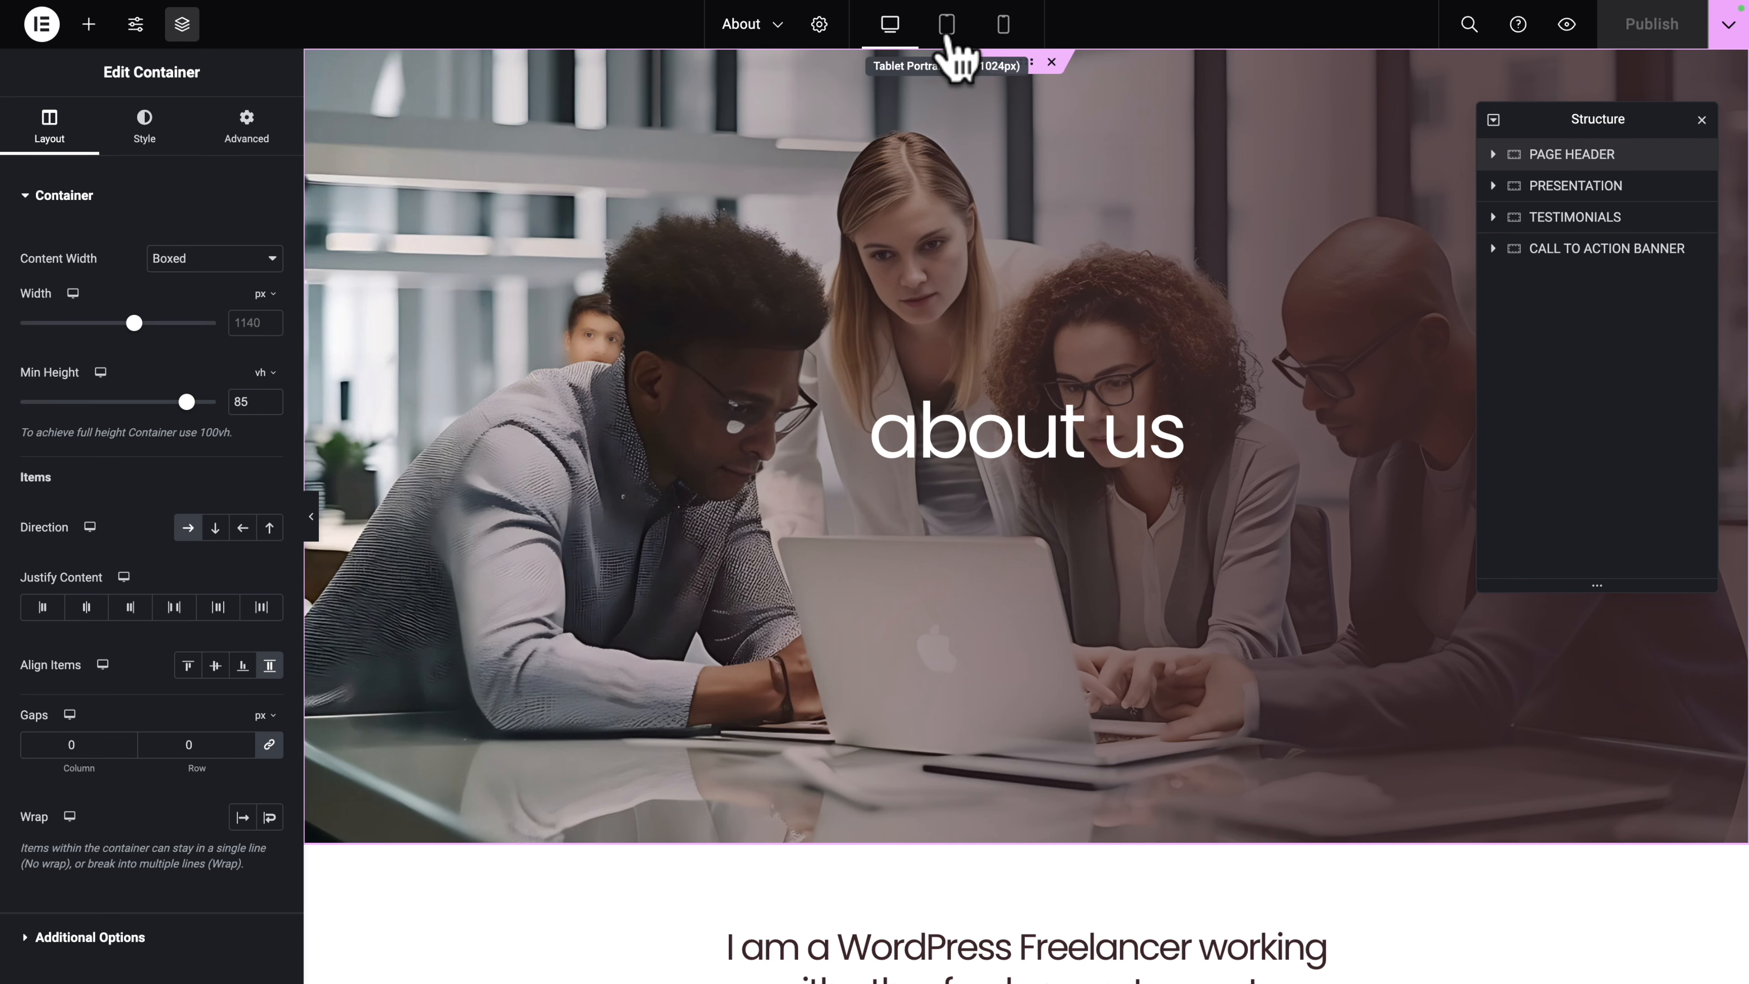
click(947, 26)
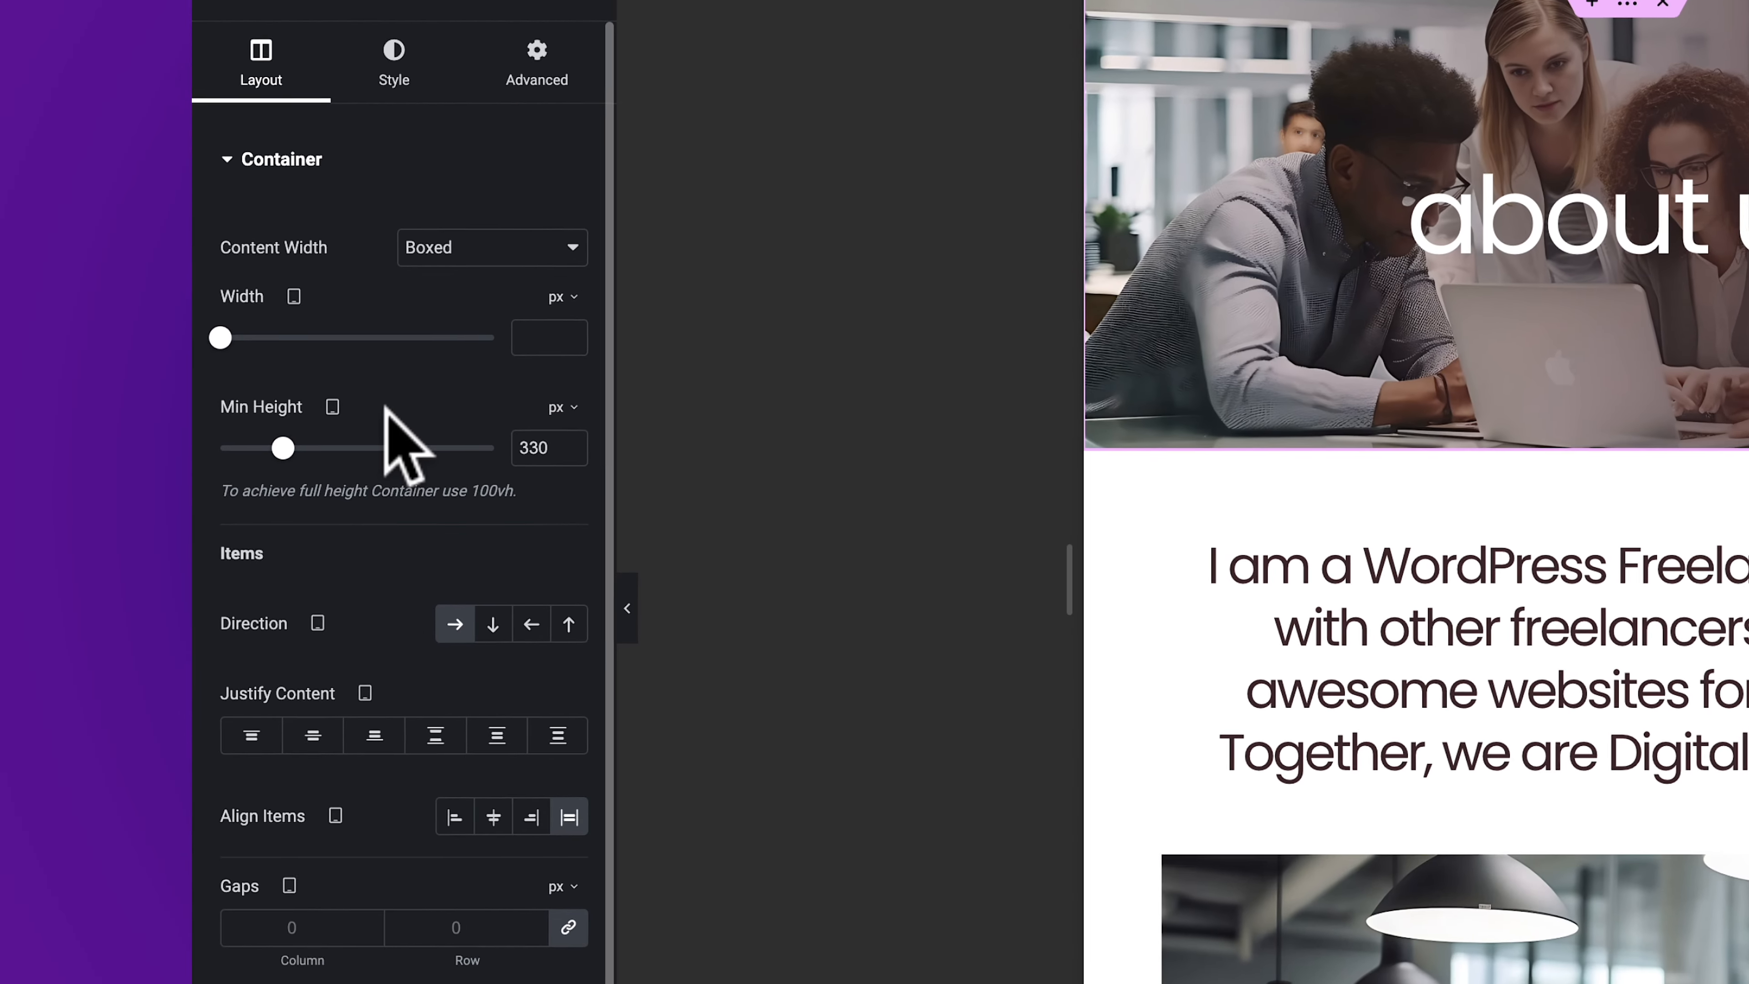
click(562, 407)
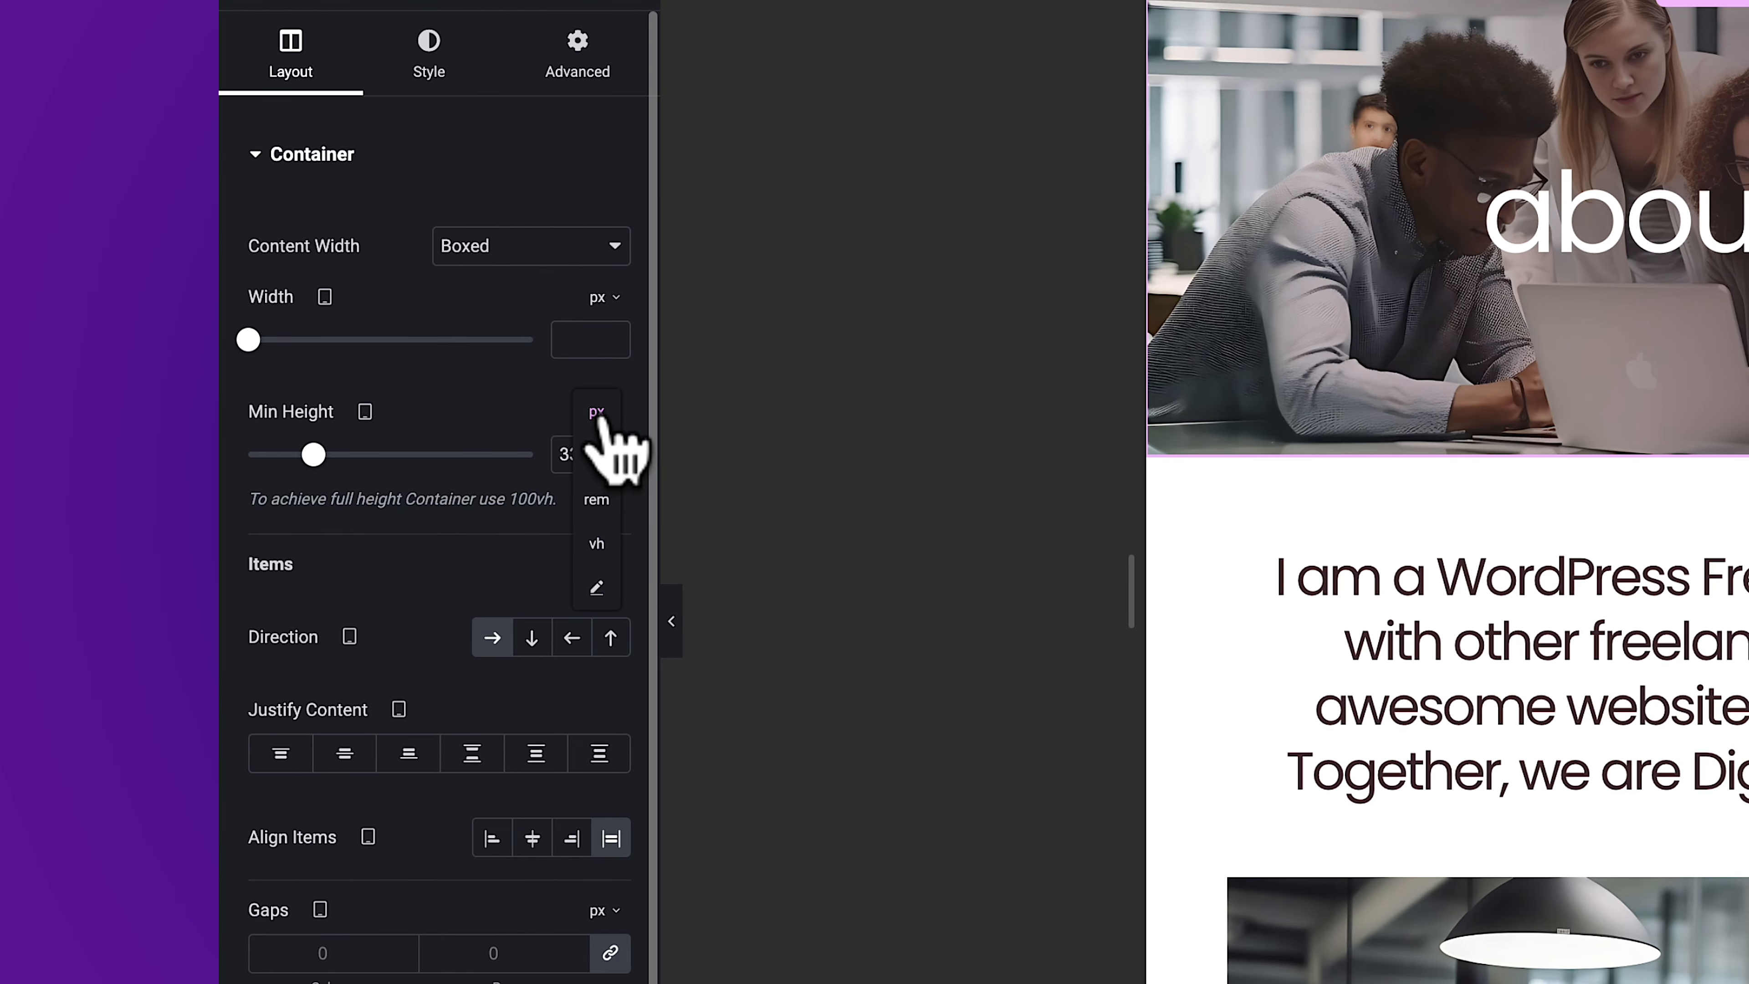
click(599, 544)
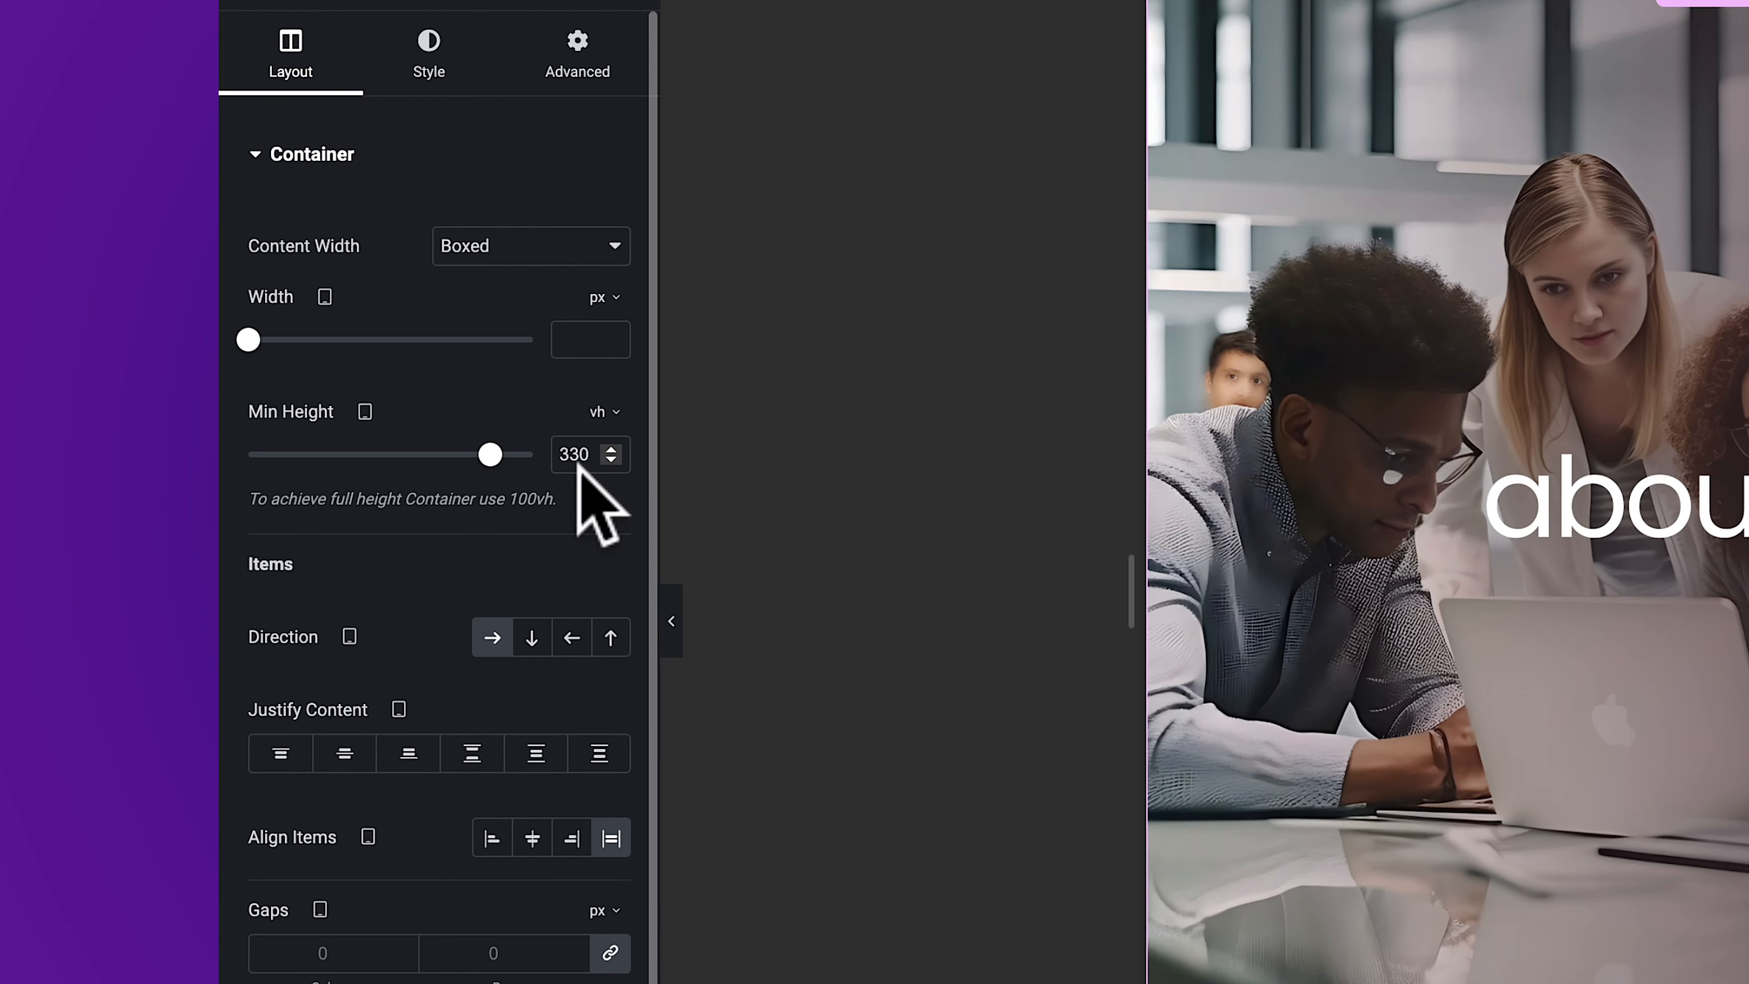
double_click(573, 457)
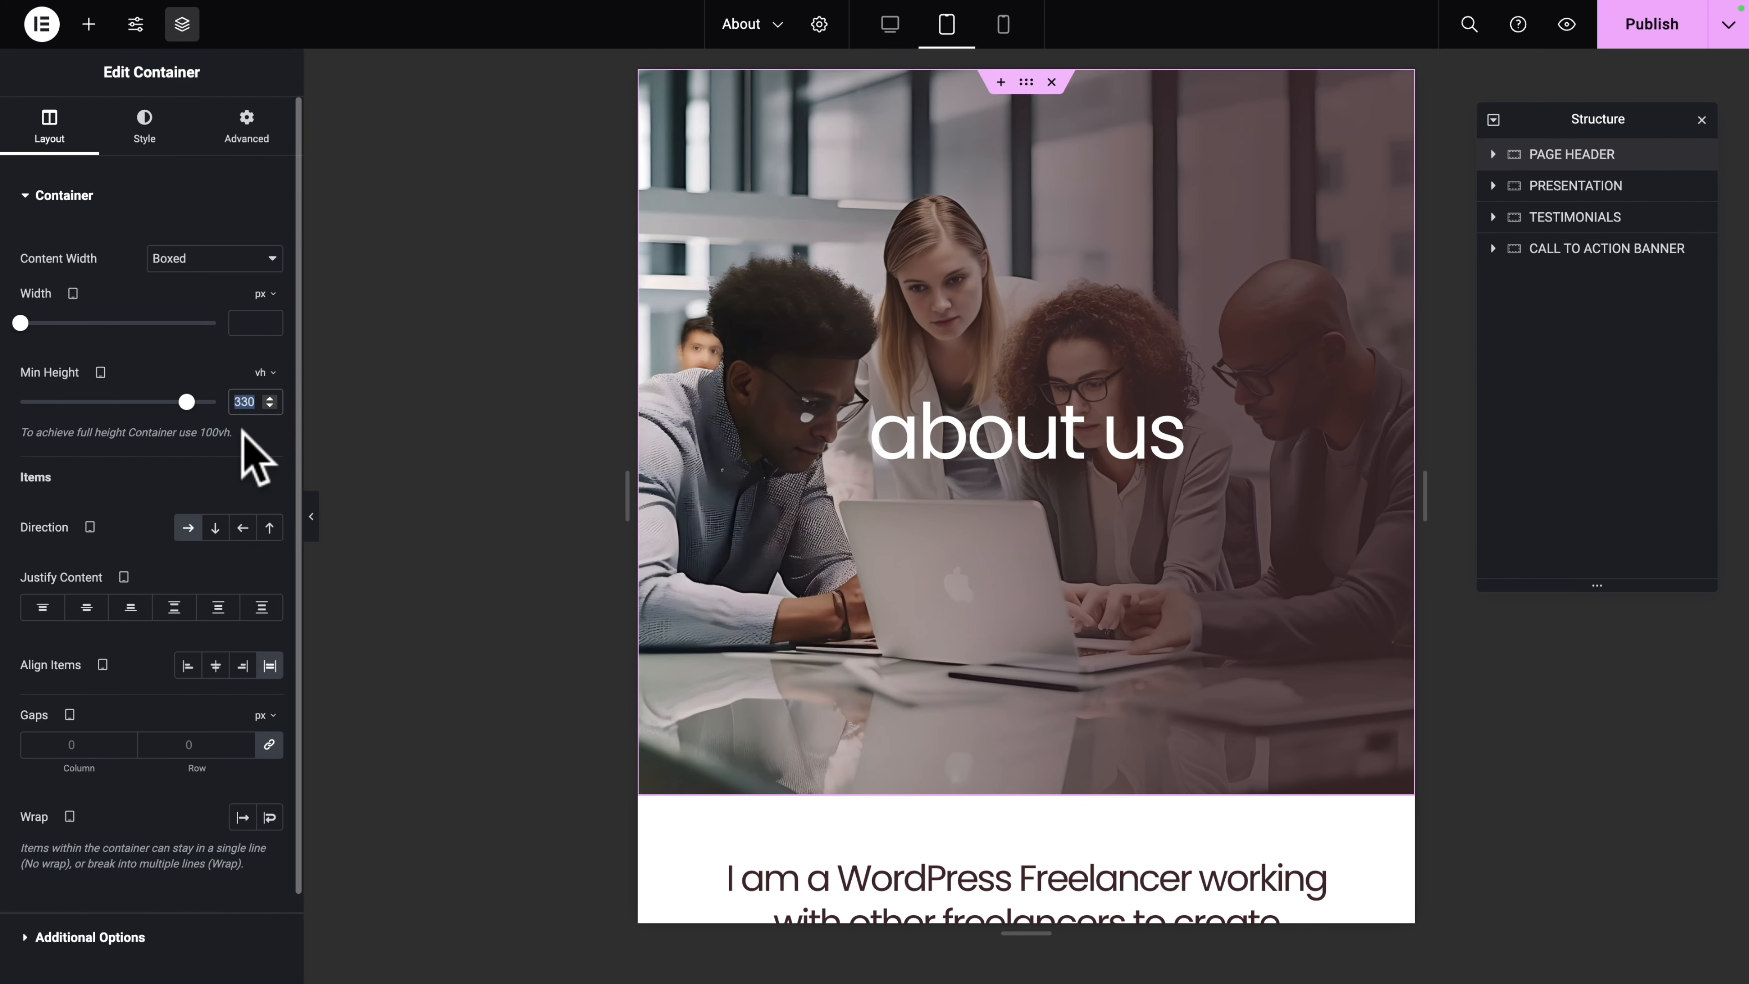
text(65)
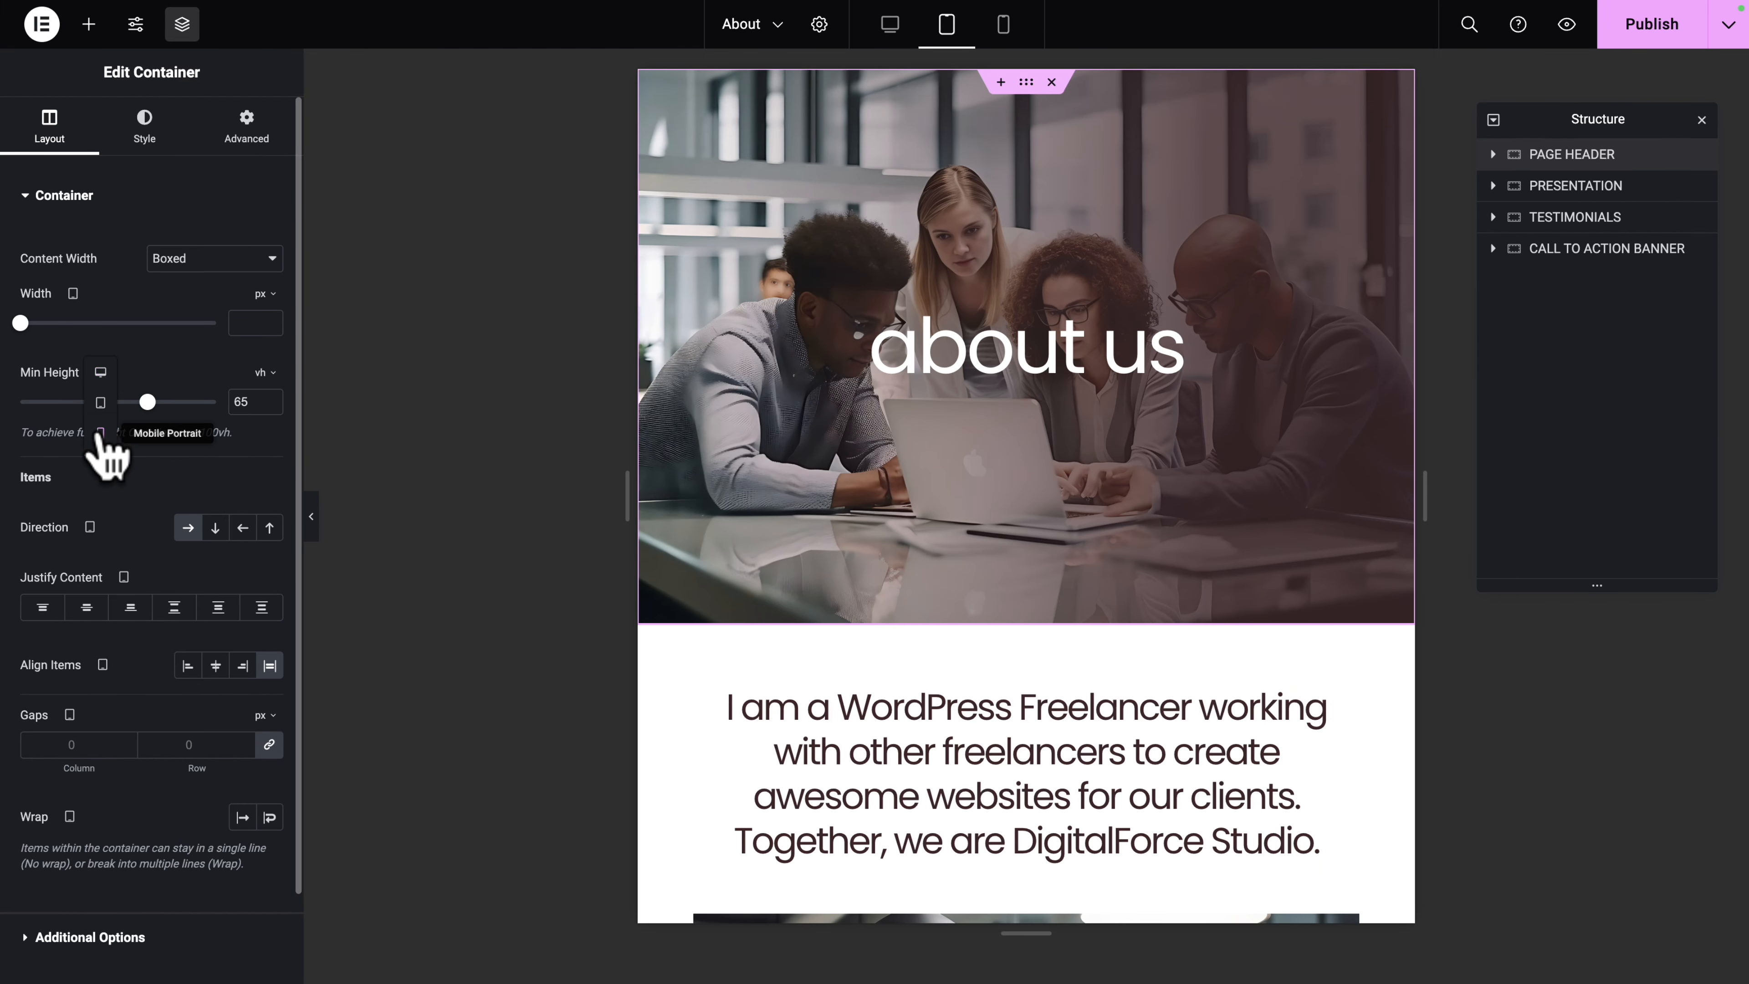
click(101, 432)
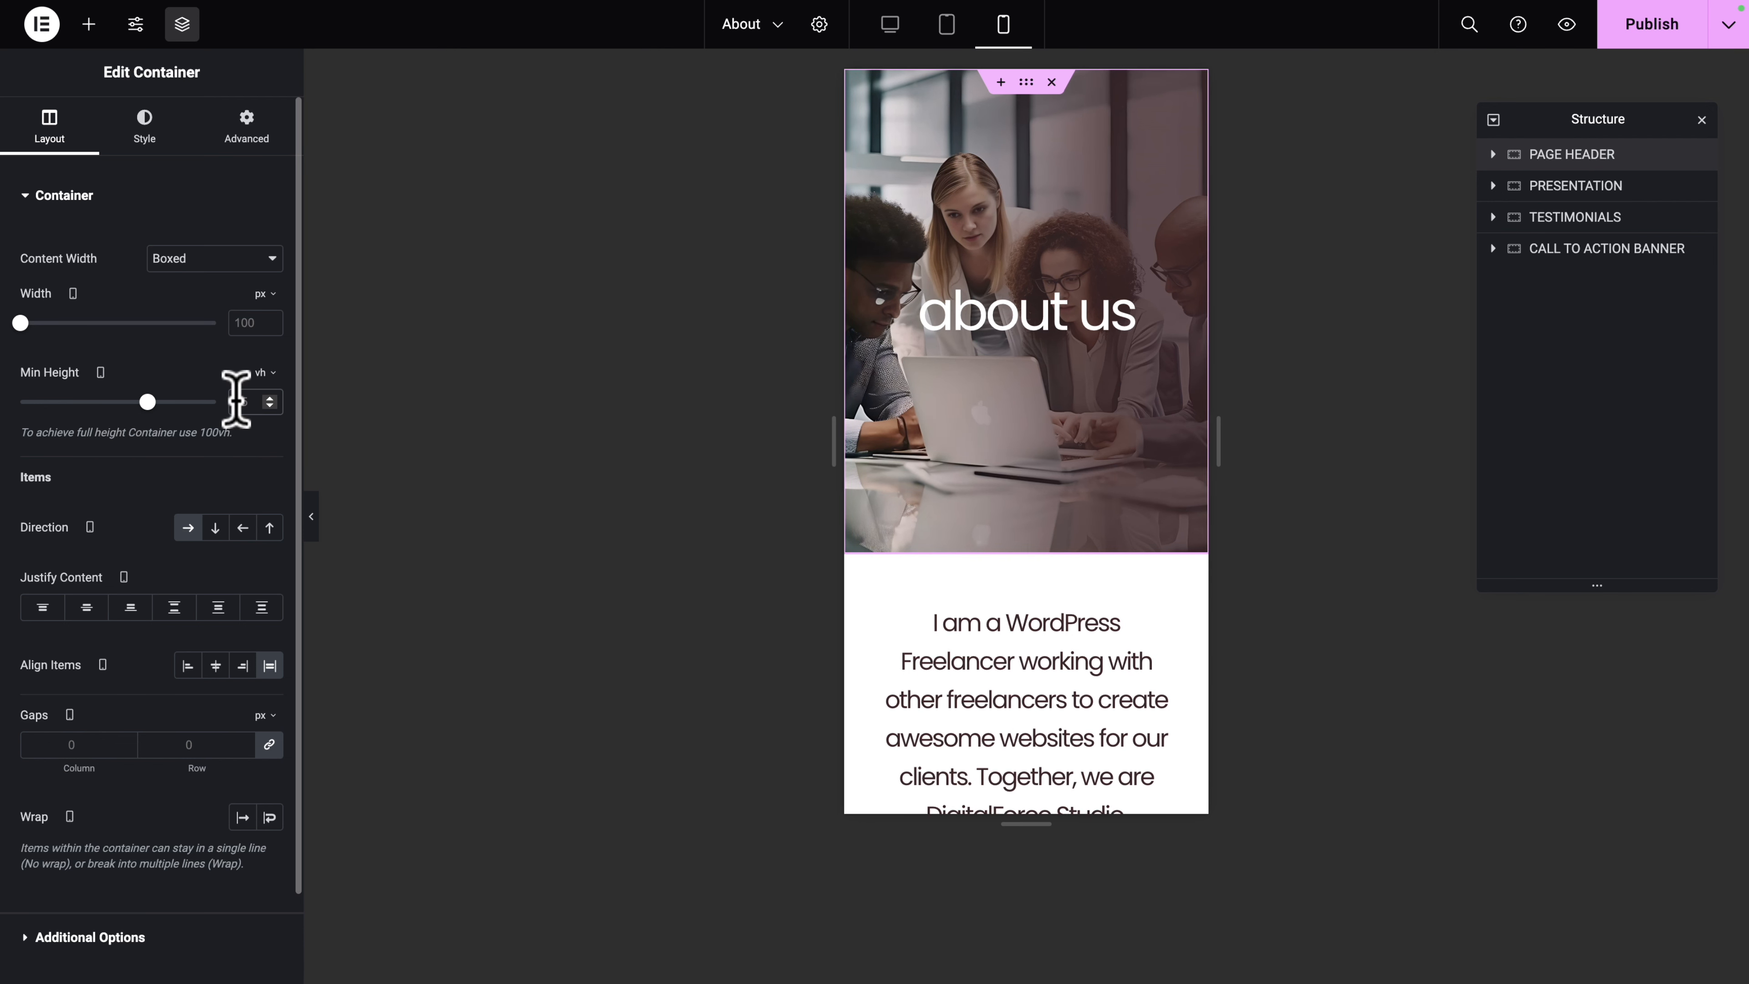
text(55)
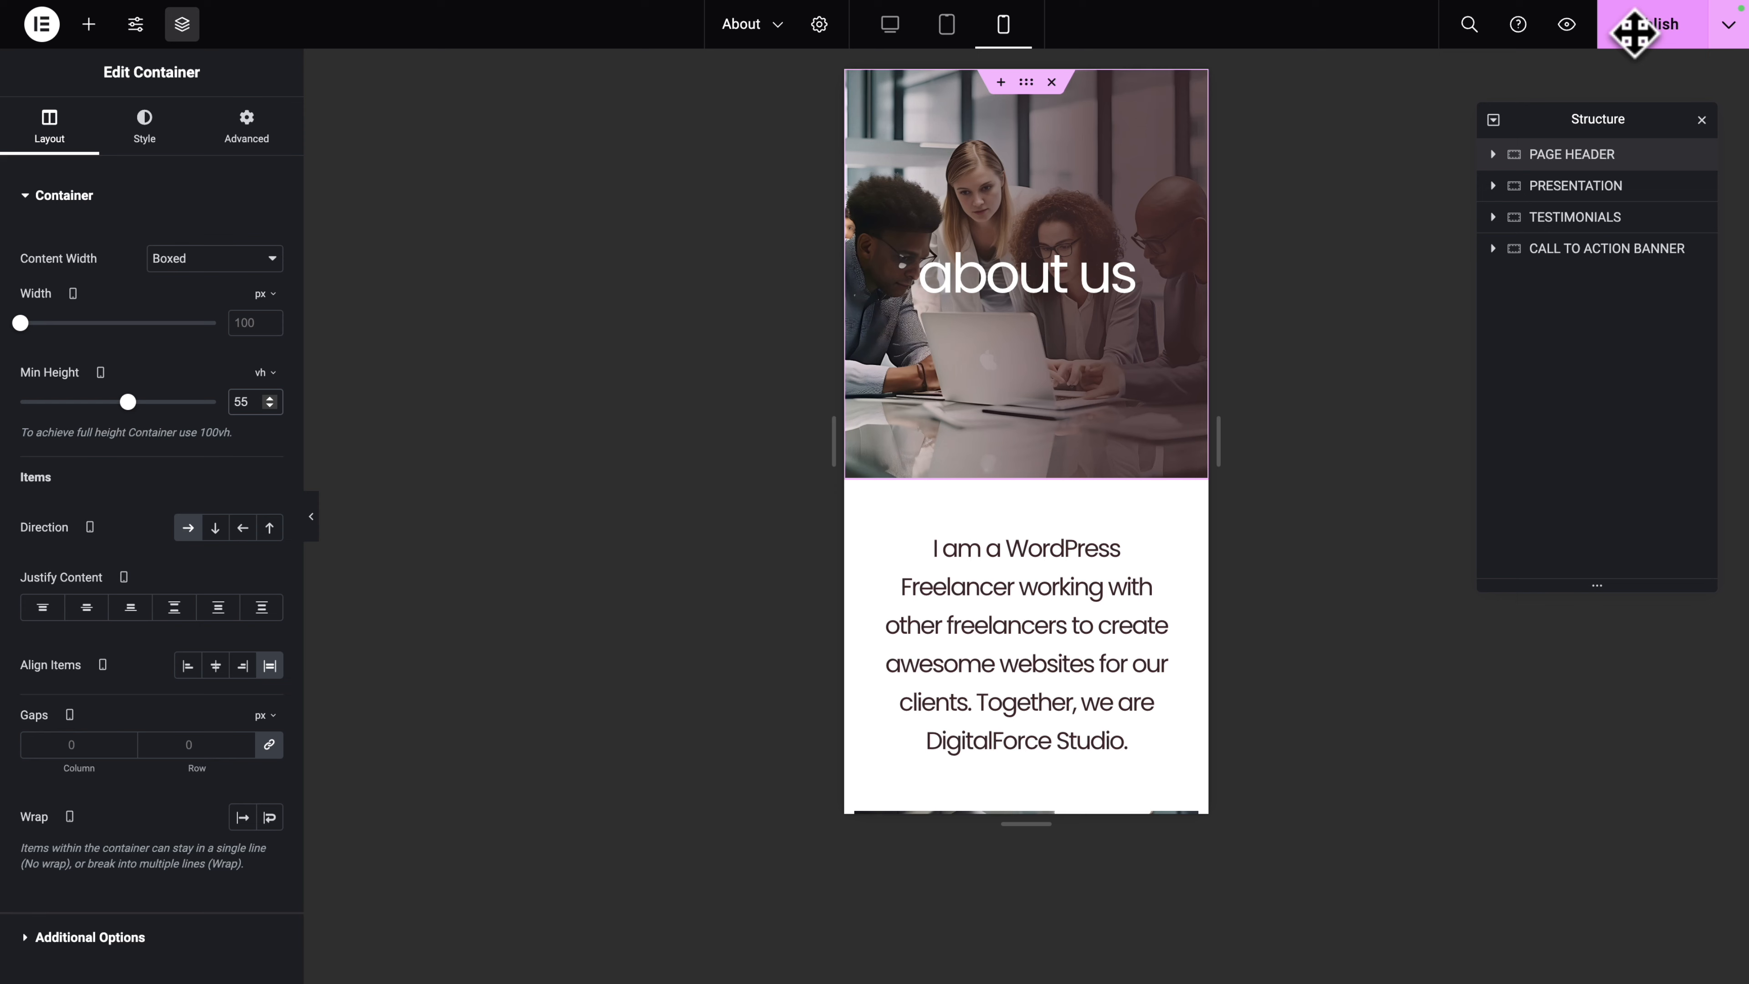
Step: Publish the About page and review its remaining sections in tablet portrait view
click(1646, 41)
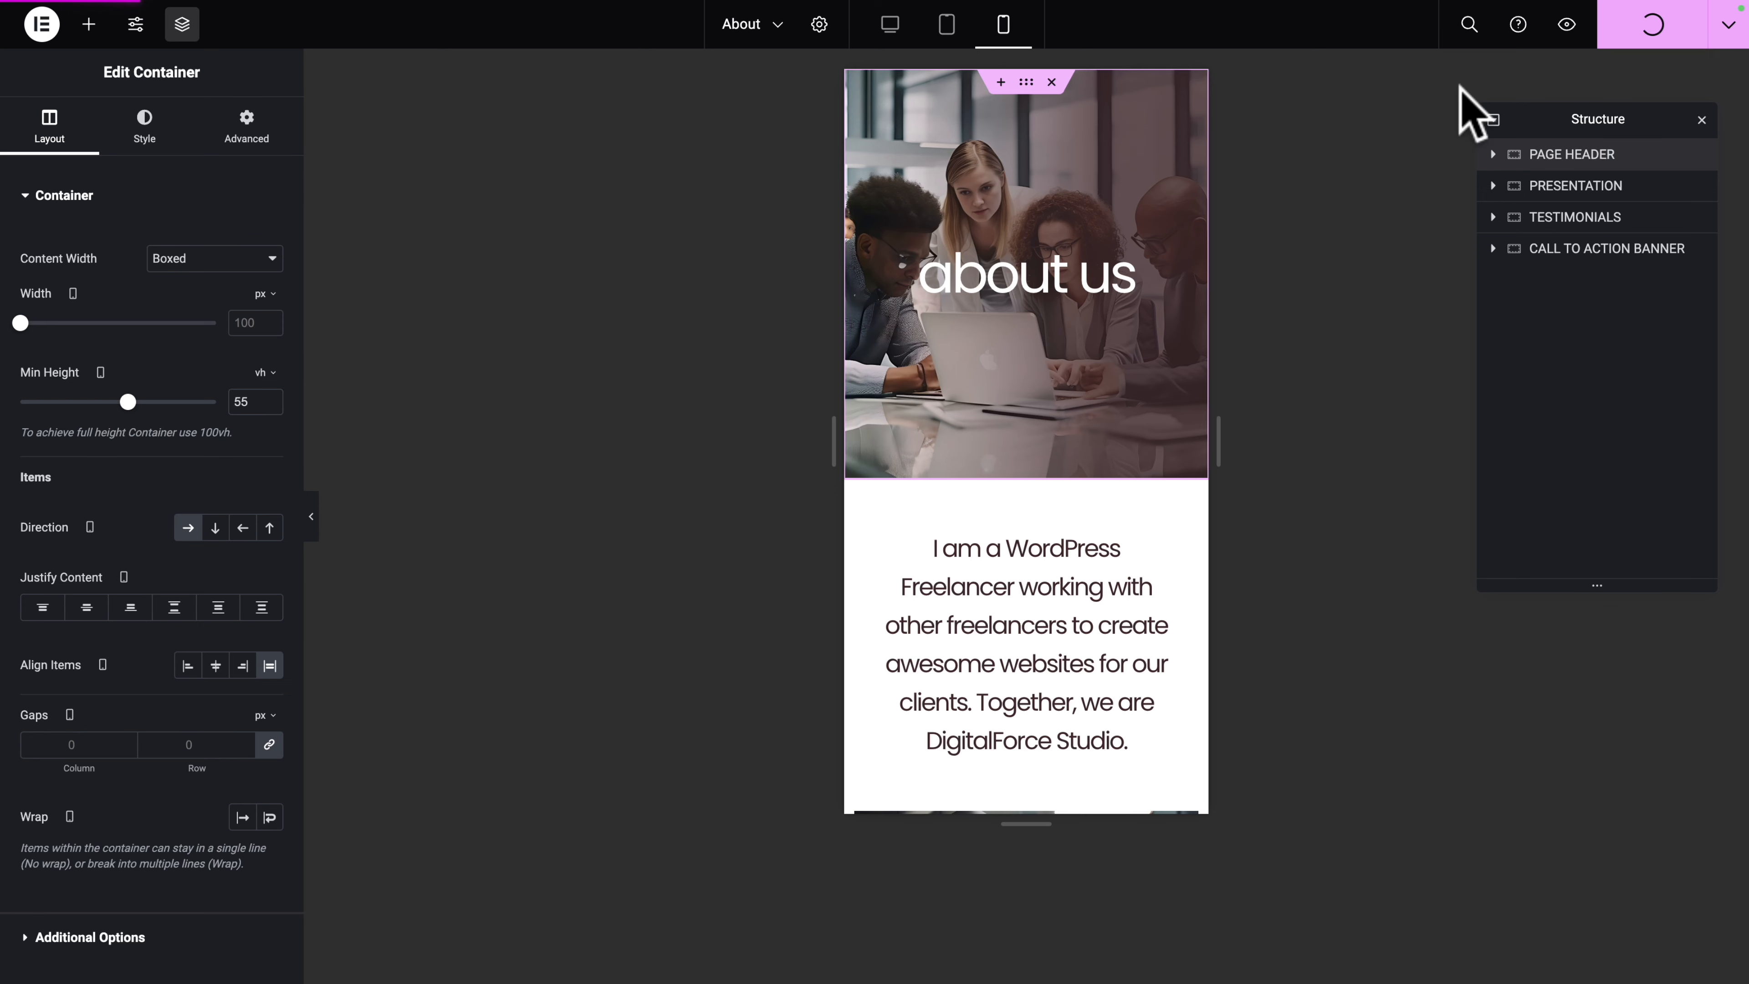
click(947, 24)
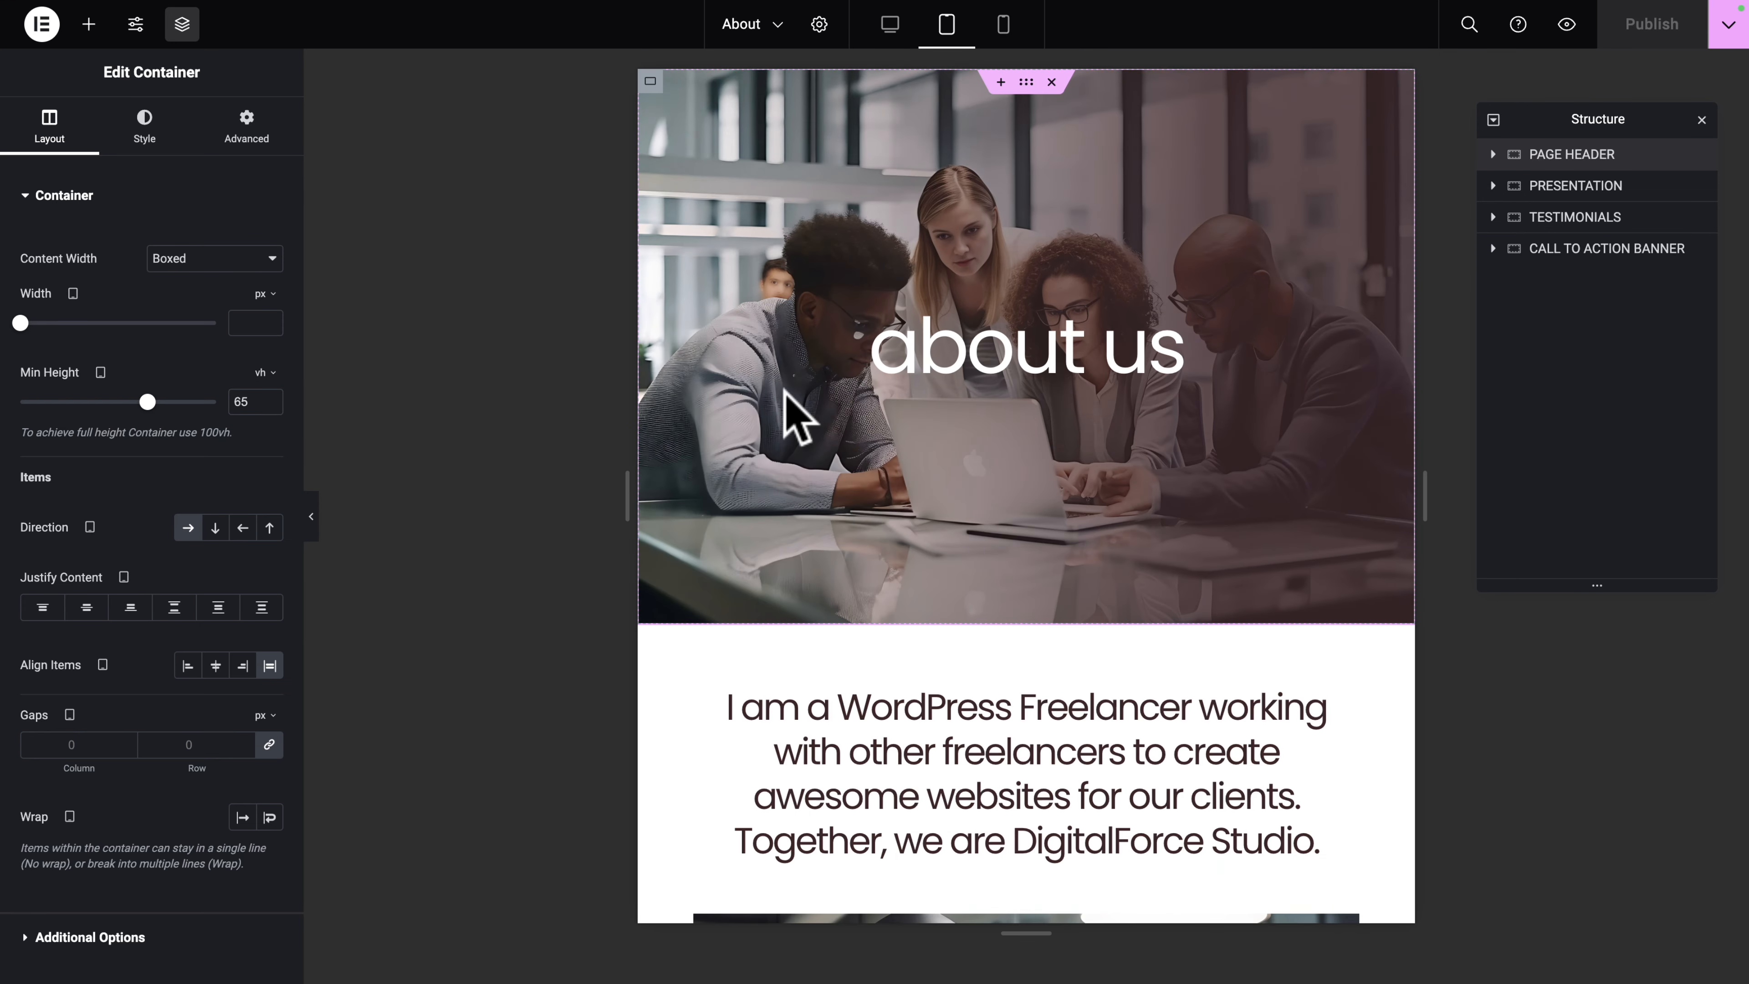
scroll(786, 392, down, 15)
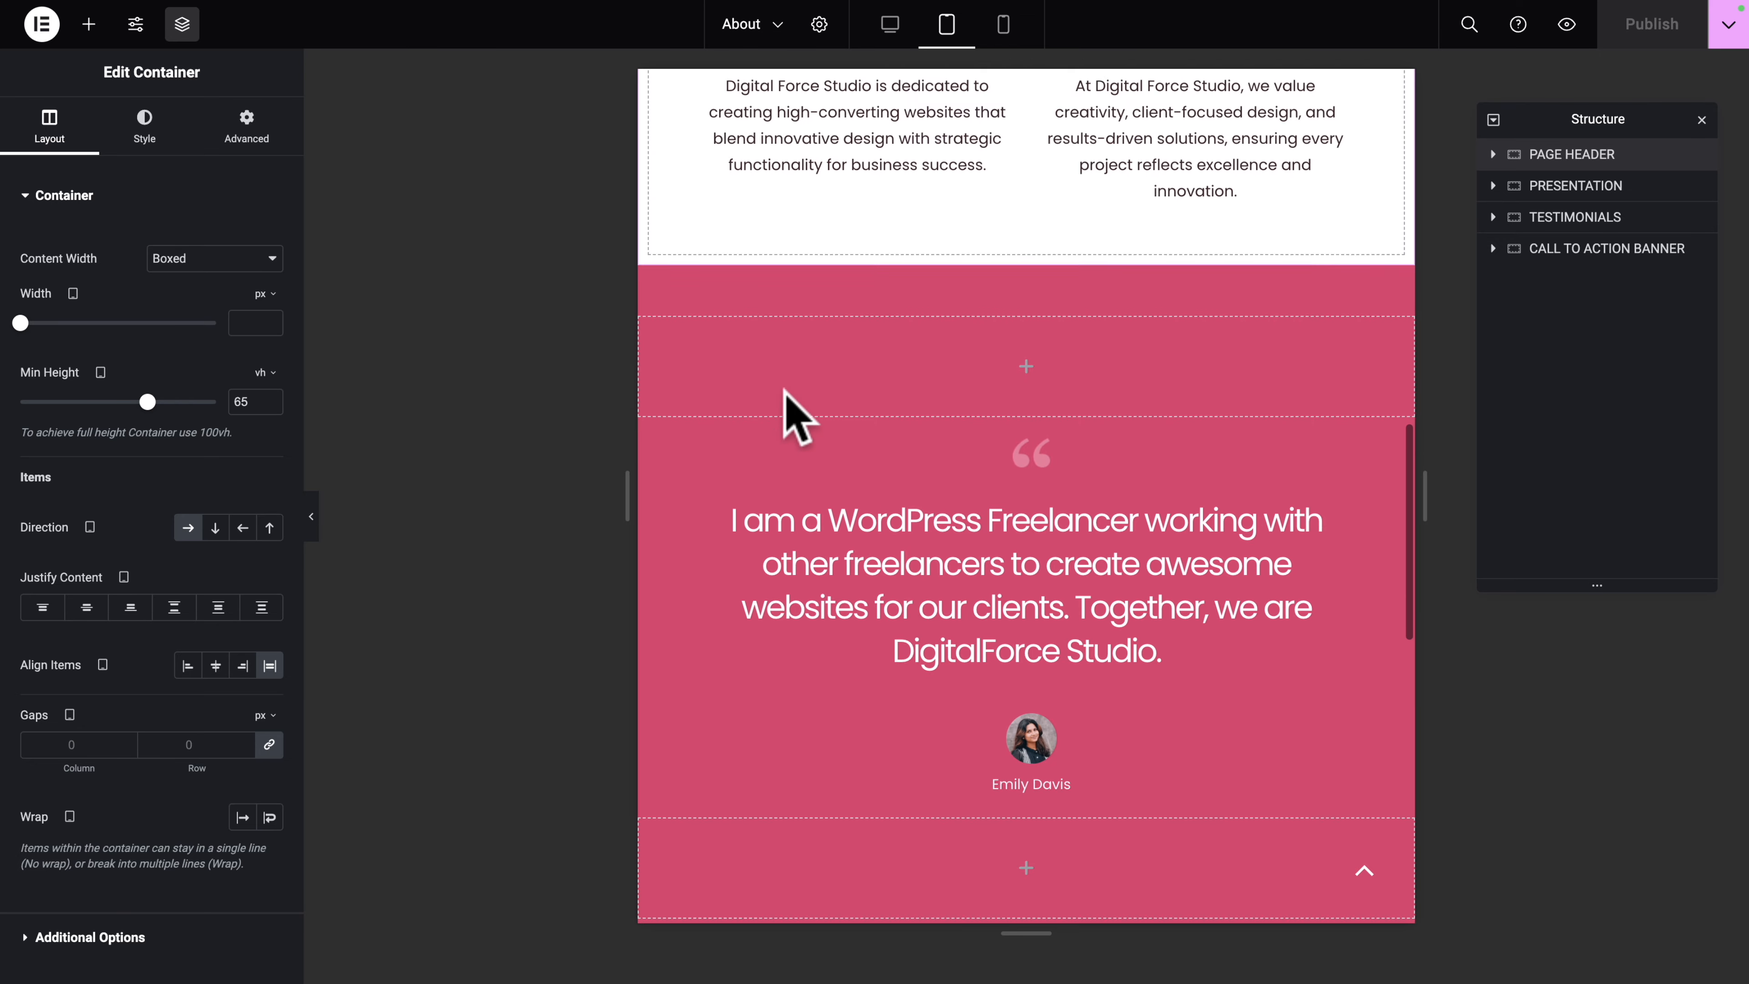
scroll(787, 397, down, 8)
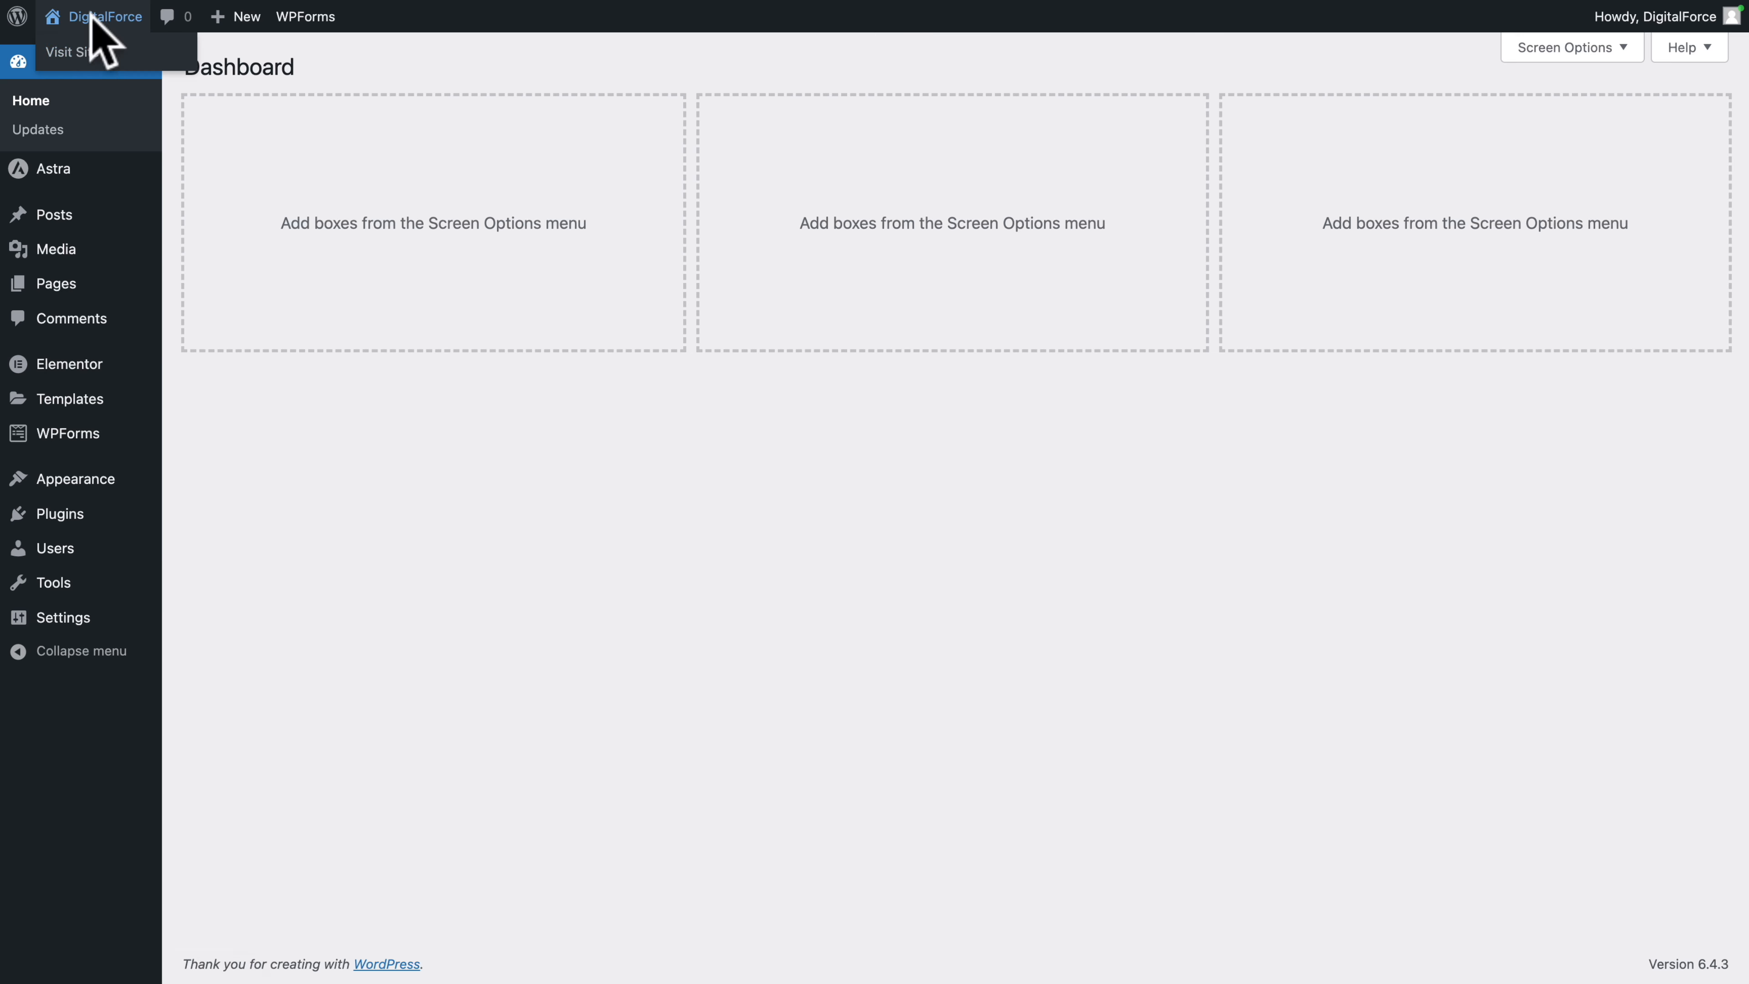
Step: From the WordPress dashboard, visit the site's home page and open it for editing with Elementor
click(79, 52)
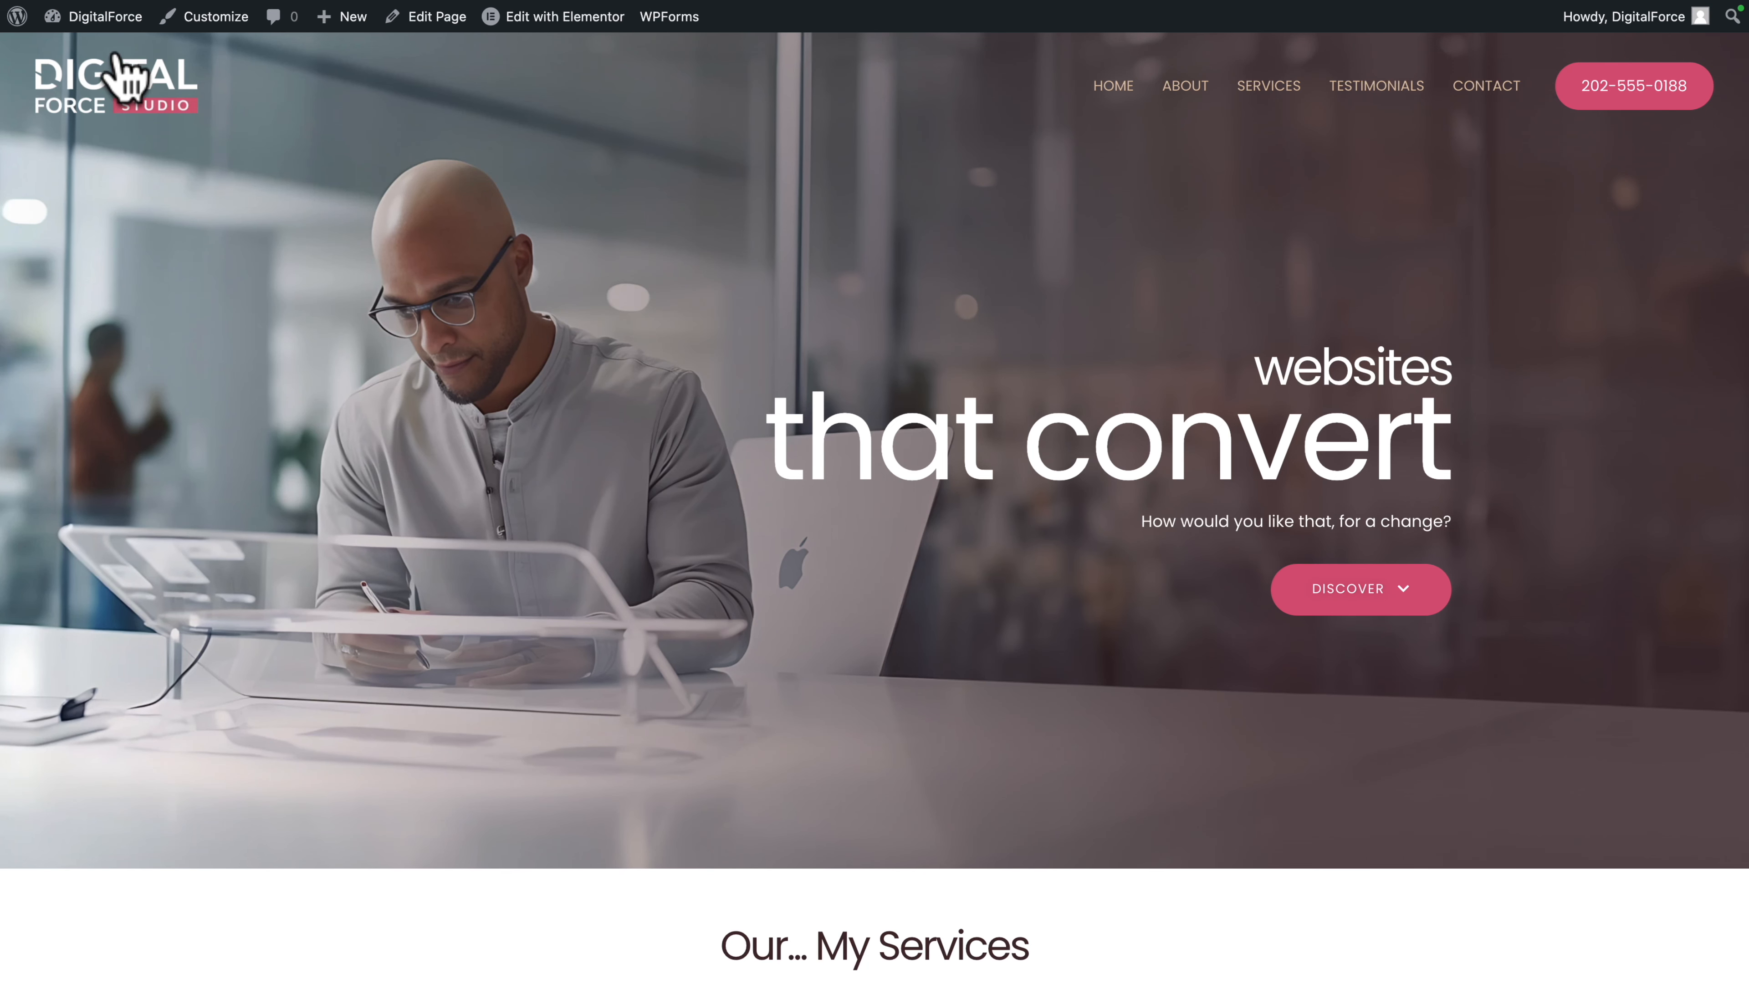
click(543, 40)
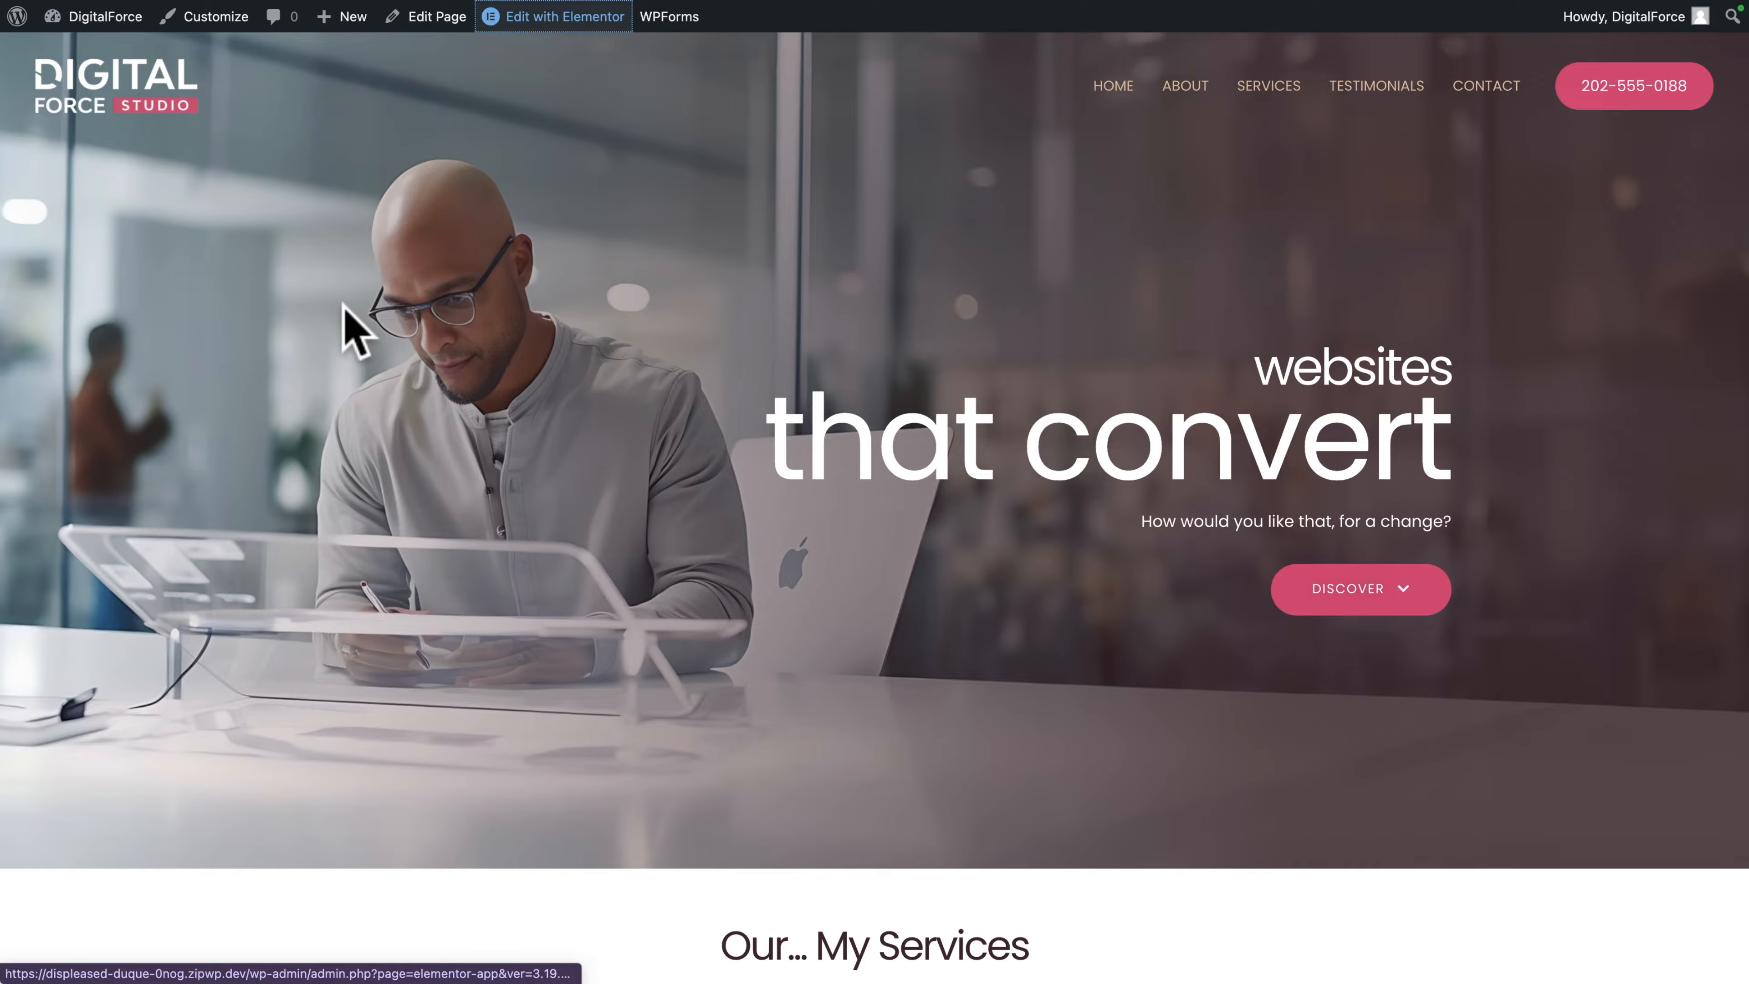
Step: Copy the CALL TO ACTION BANNER container from the Home page
scroll(636, 578, down, 15)
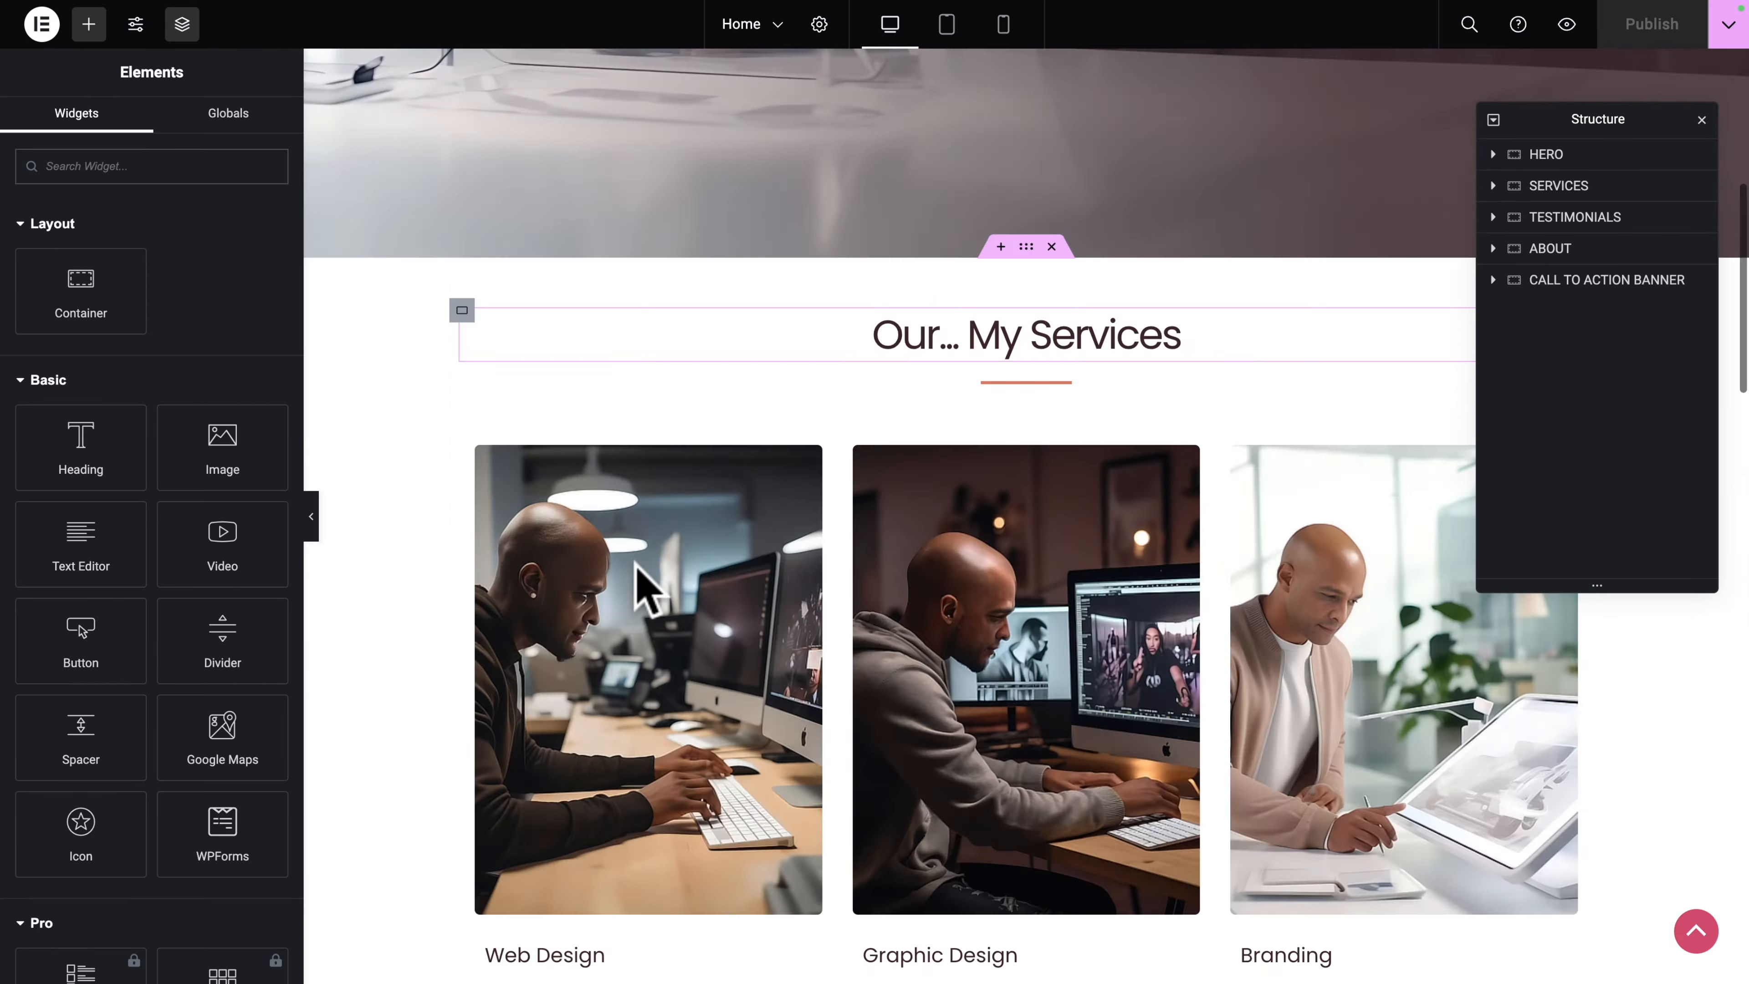
scroll(689, 551, up, 5)
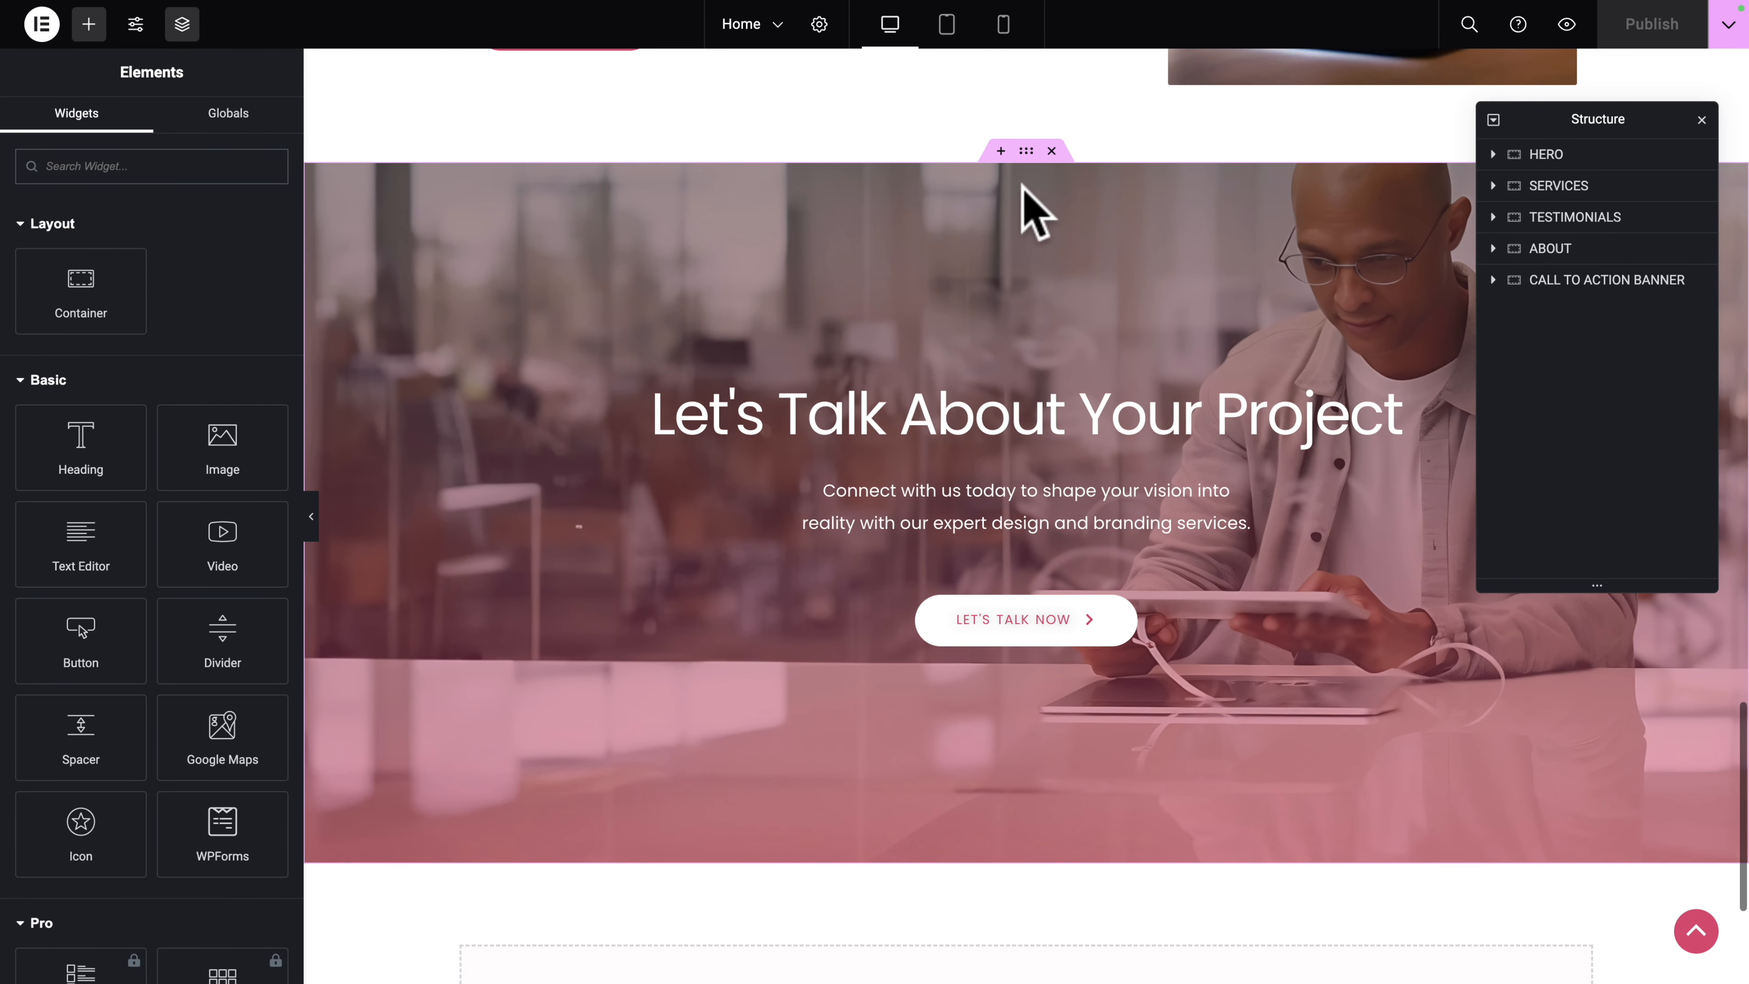
right_click(1026, 152)
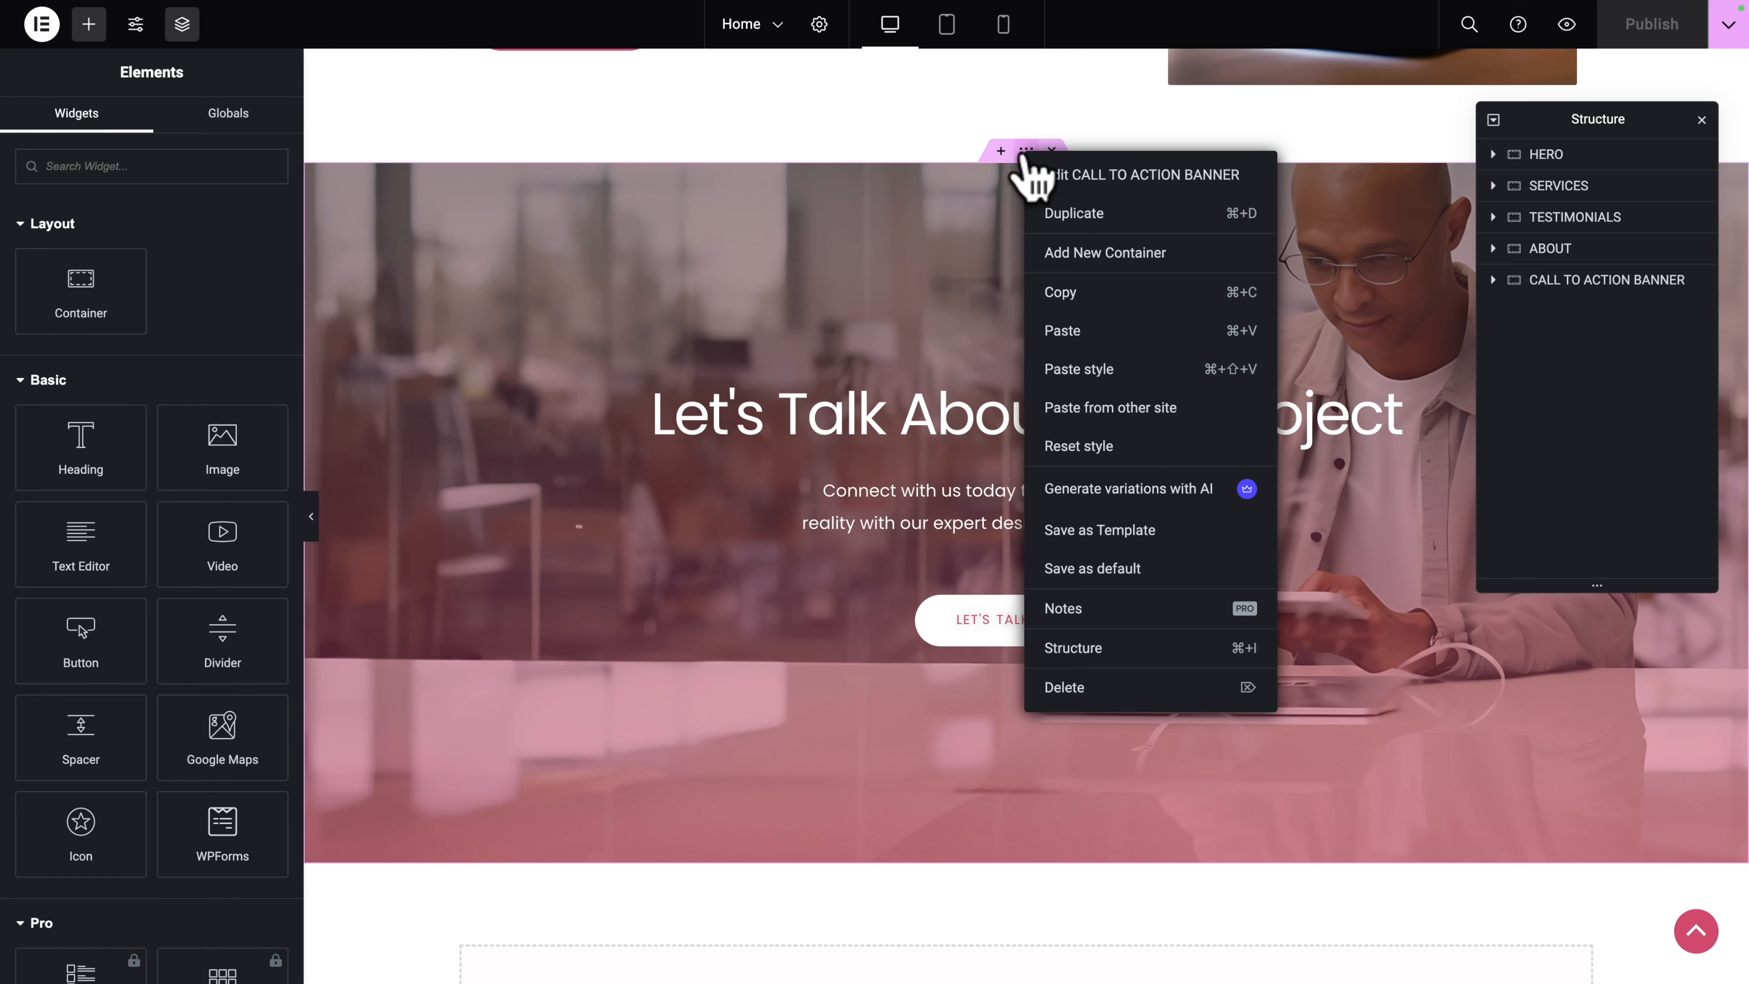
click(1058, 291)
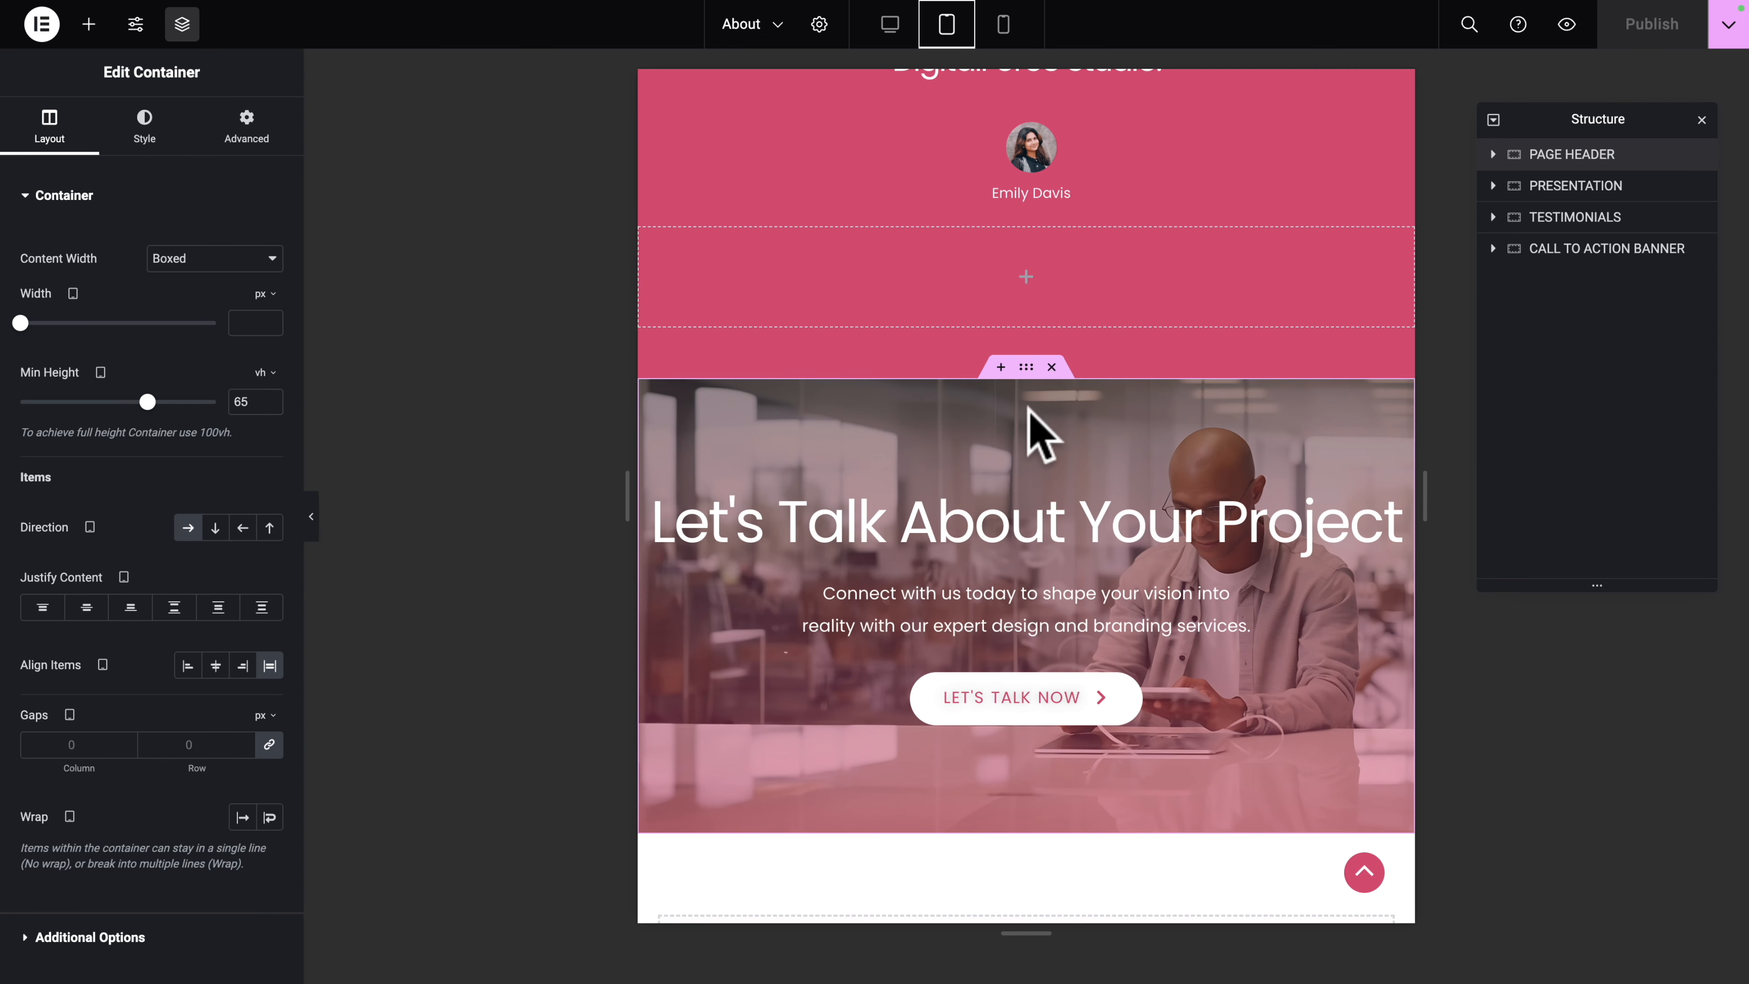
Step: Paste the copied banner above the About page's existing CALL TO ACTION BANNER and remove the old banner
click(1000, 366)
right_click(892, 446)
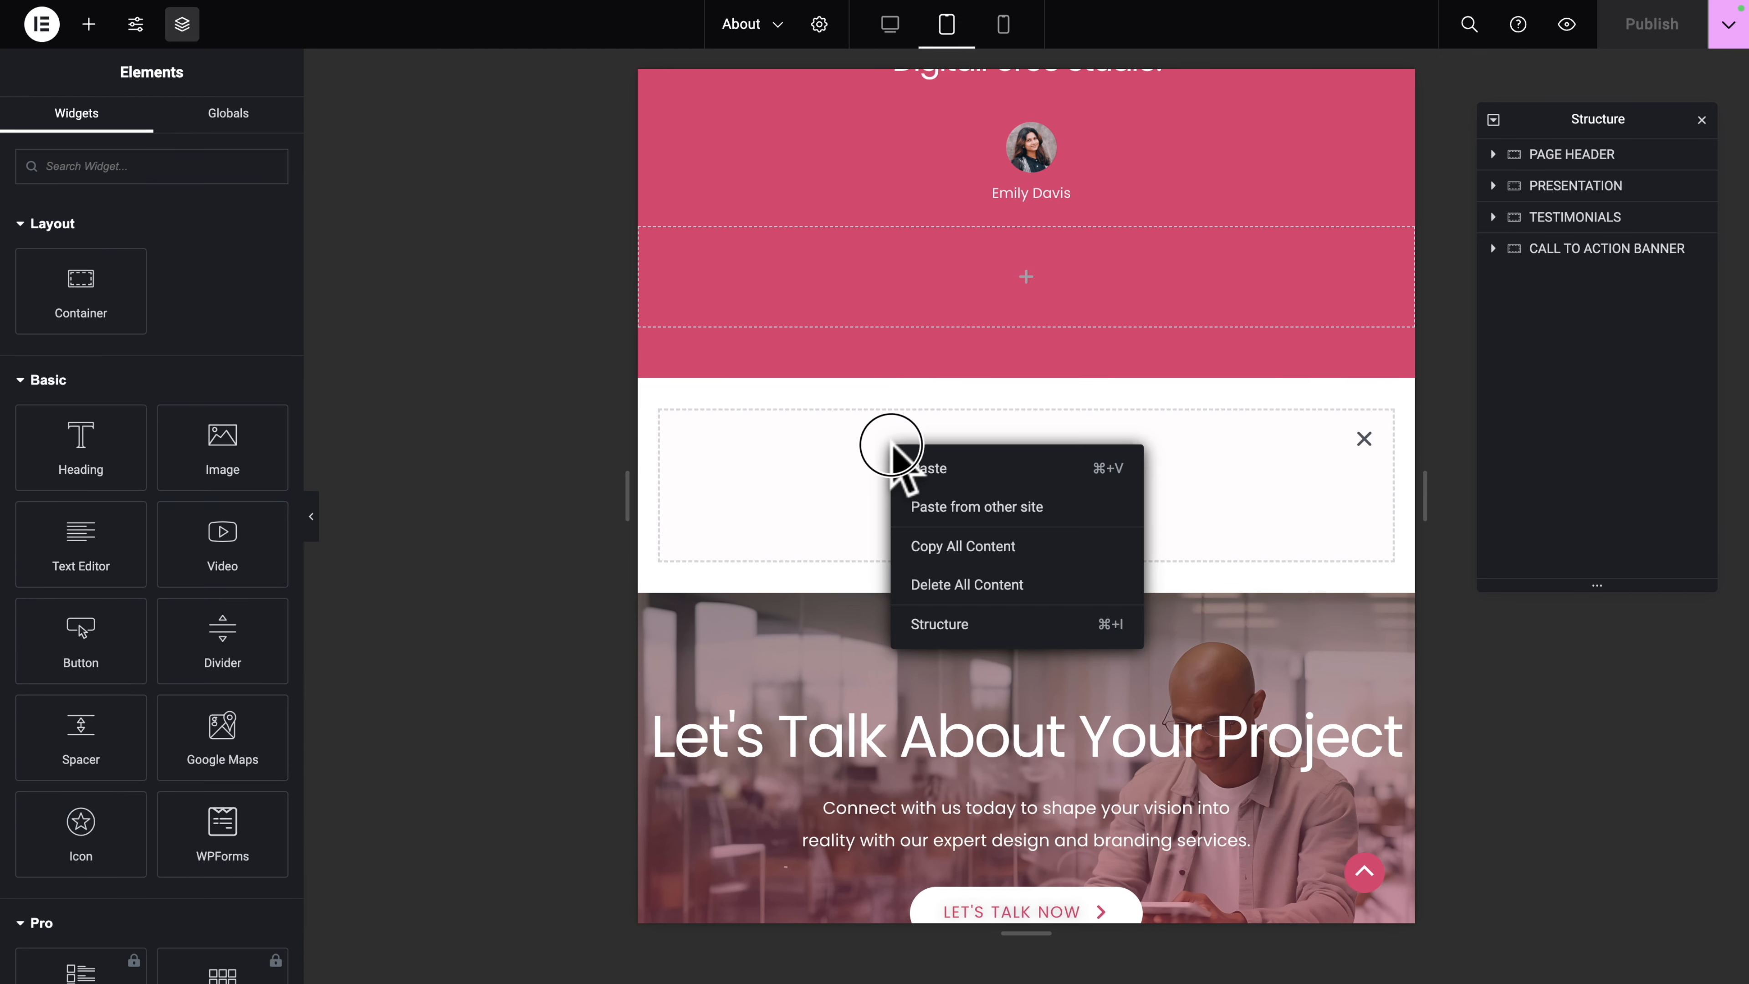
click(920, 468)
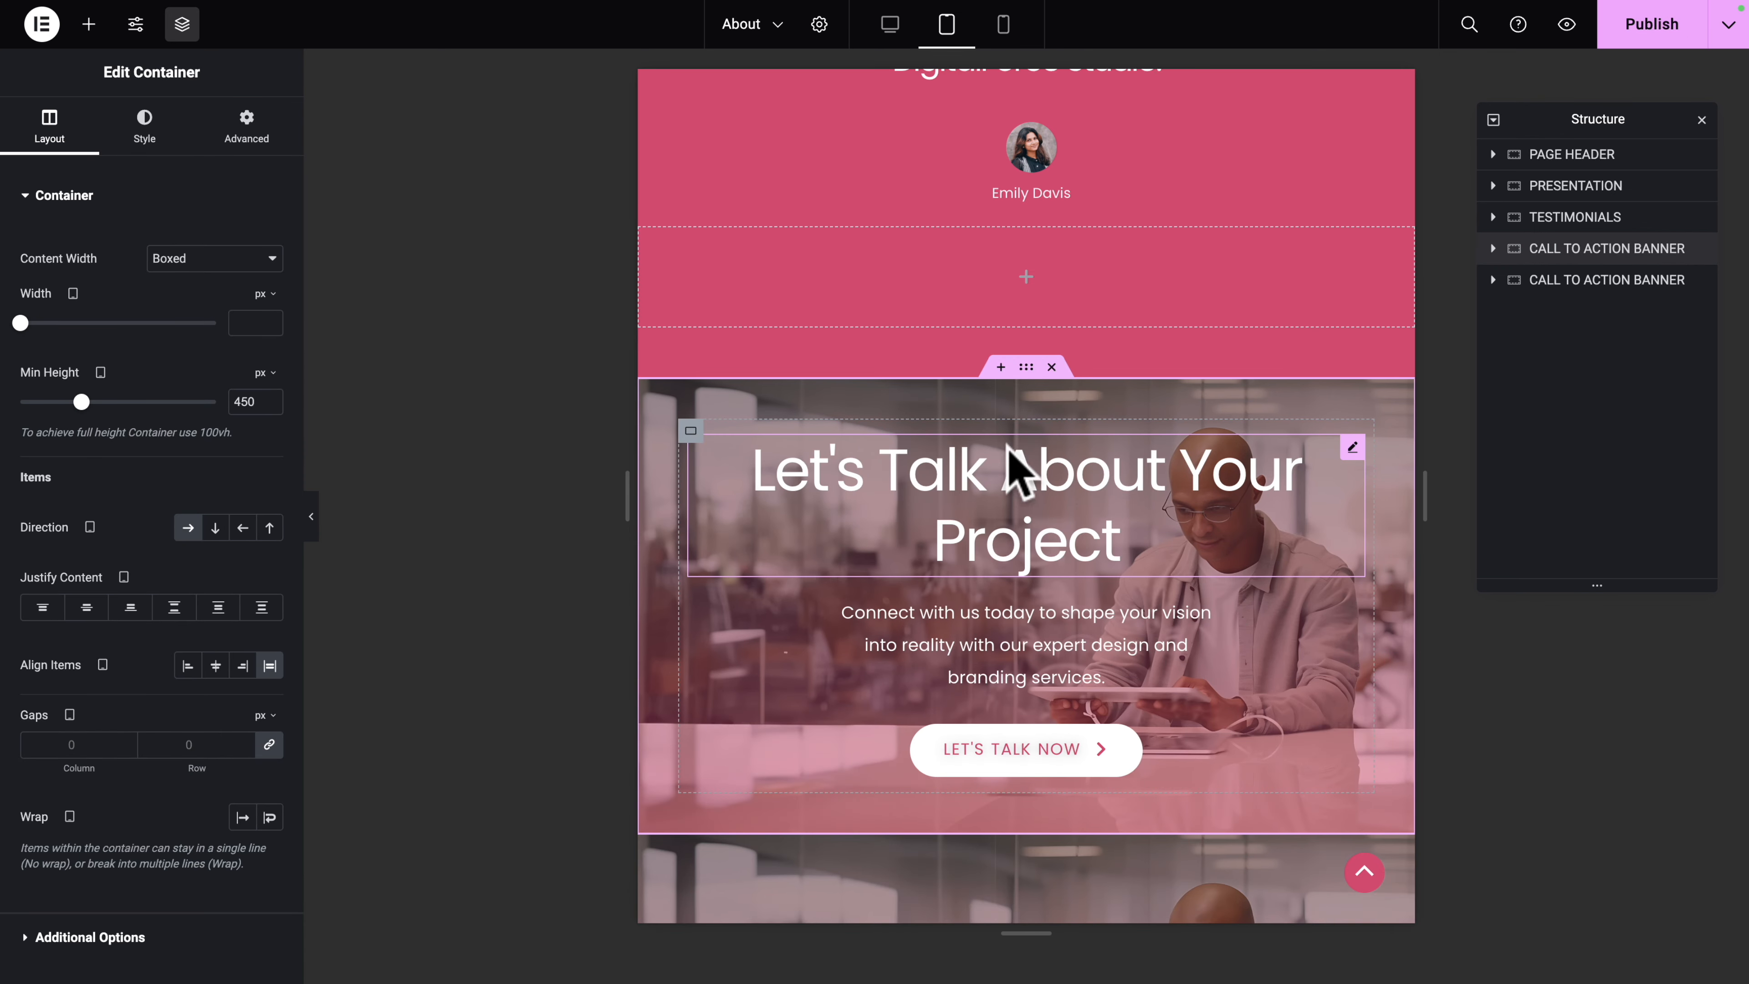
click(930, 555)
scroll(923, 473, down, 4)
Step: Review the About page's sections from header to call to action banner in mobile portrait view and publish the page
click(1003, 24)
scroll(924, 340, down, 10)
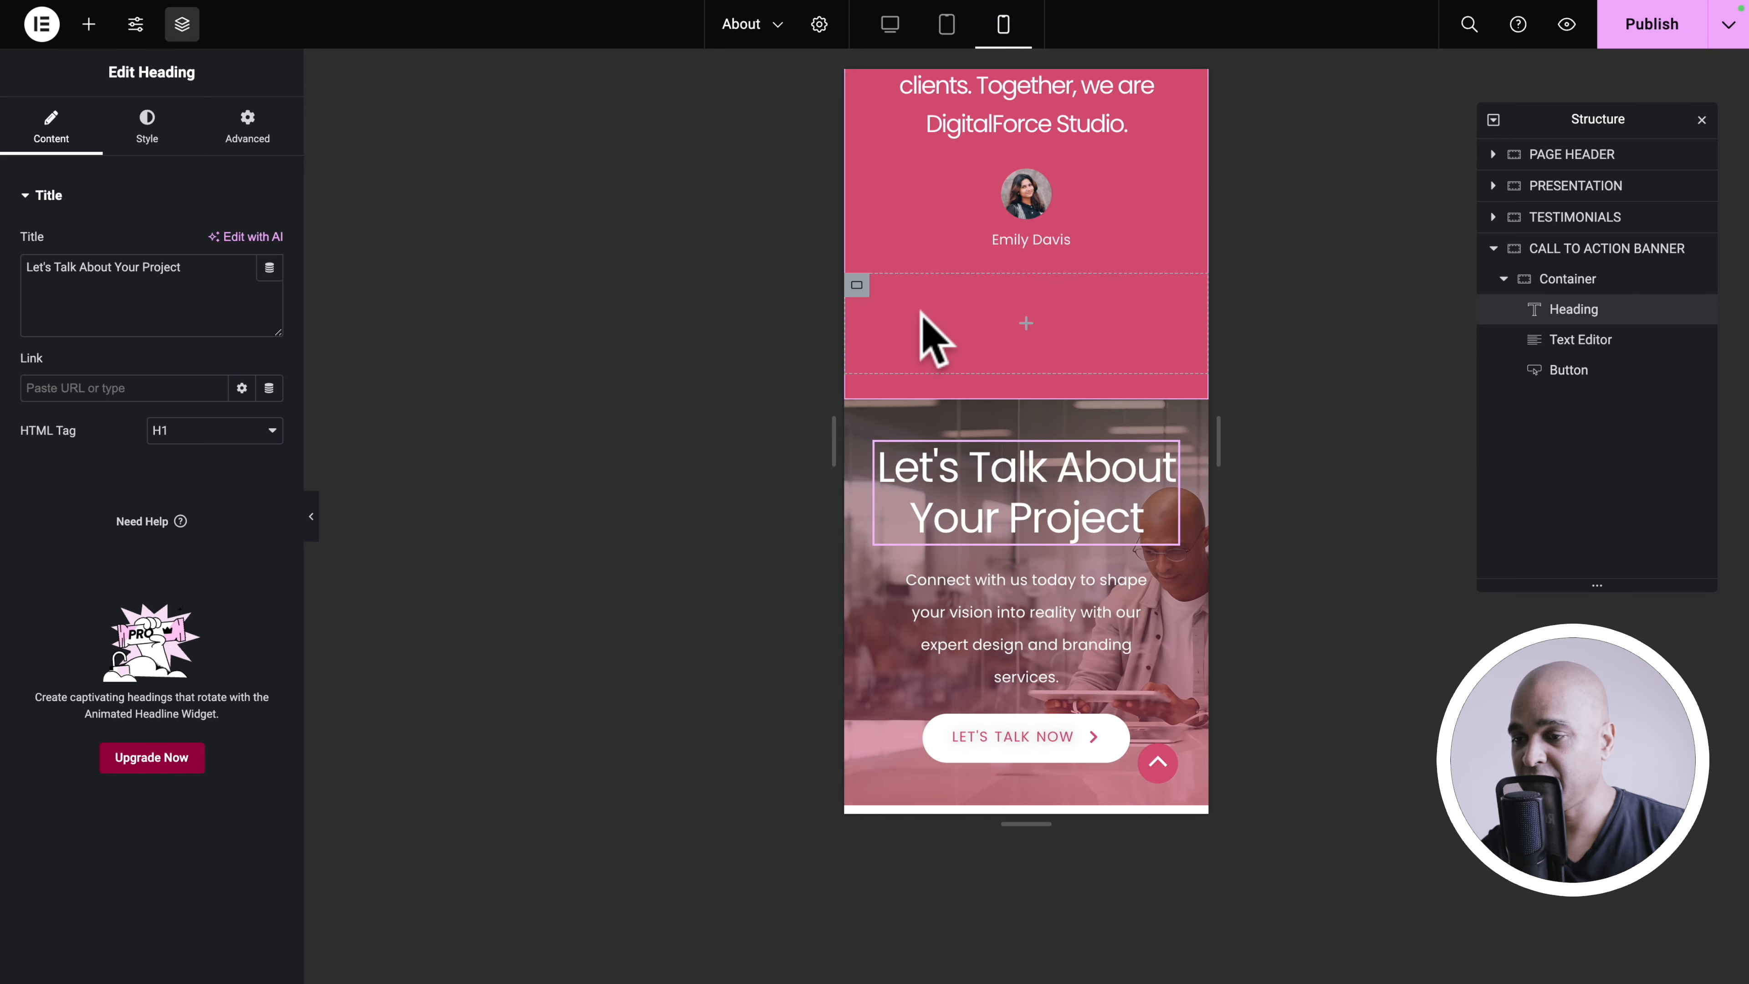
scroll(931, 338, up, 10)
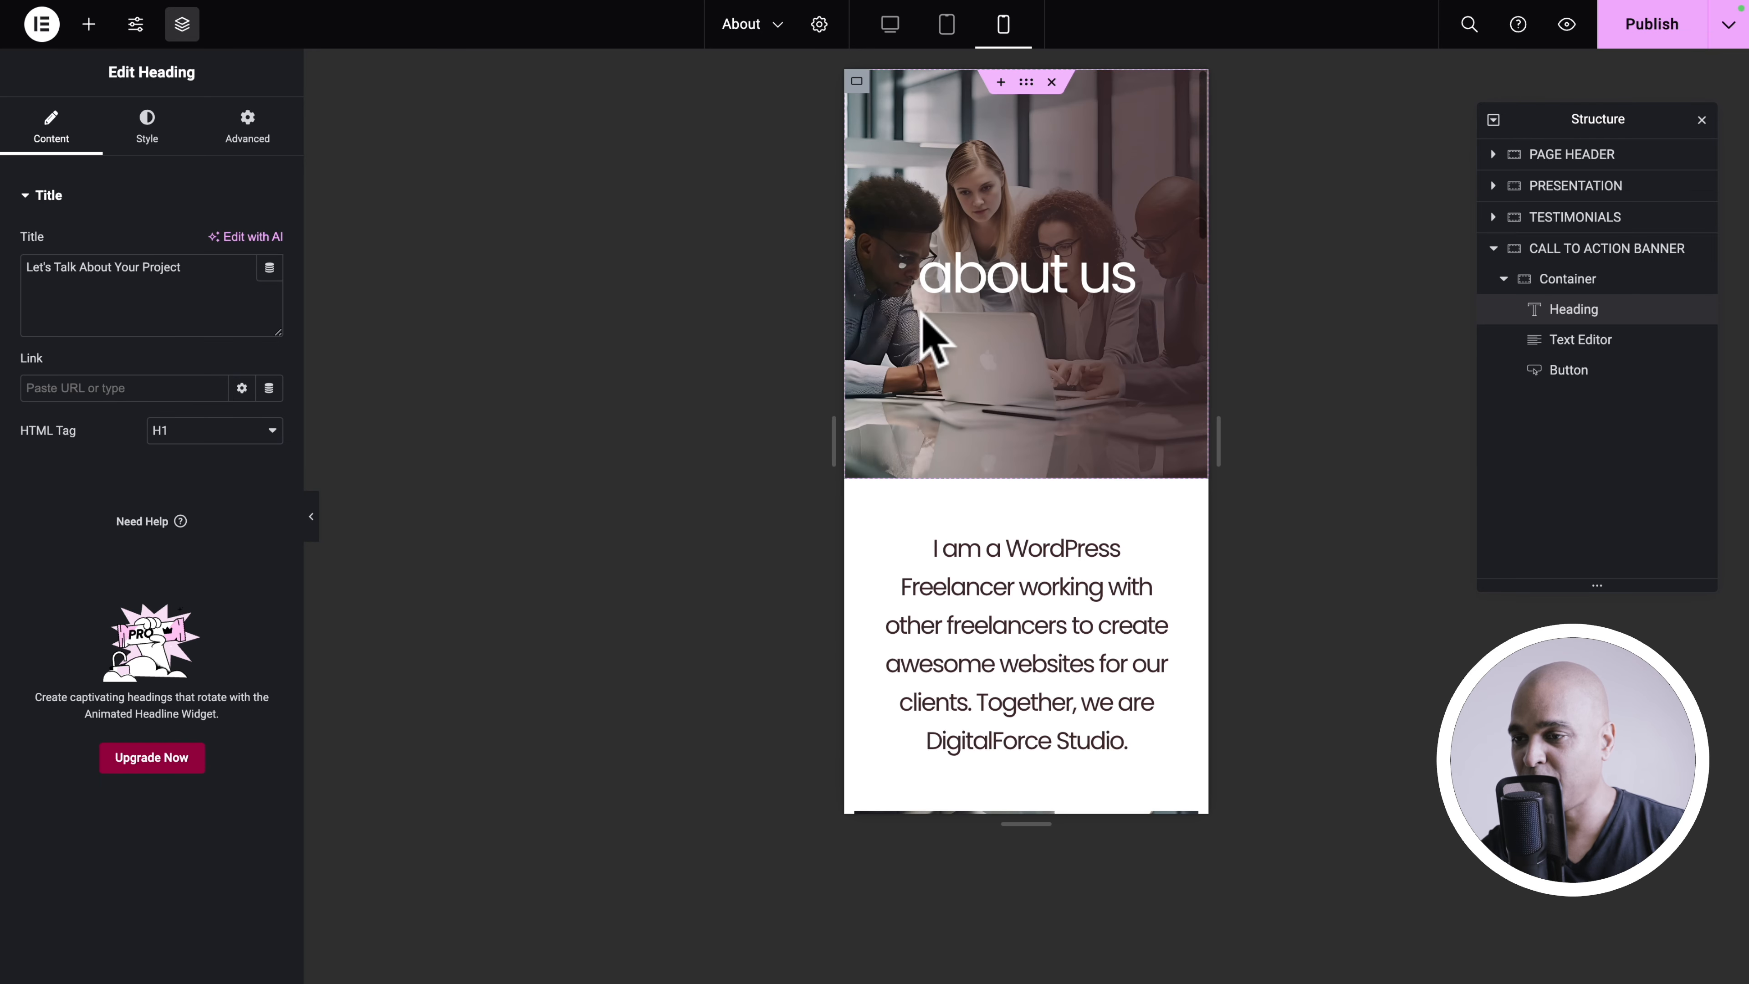
scroll(931, 337, down, 7)
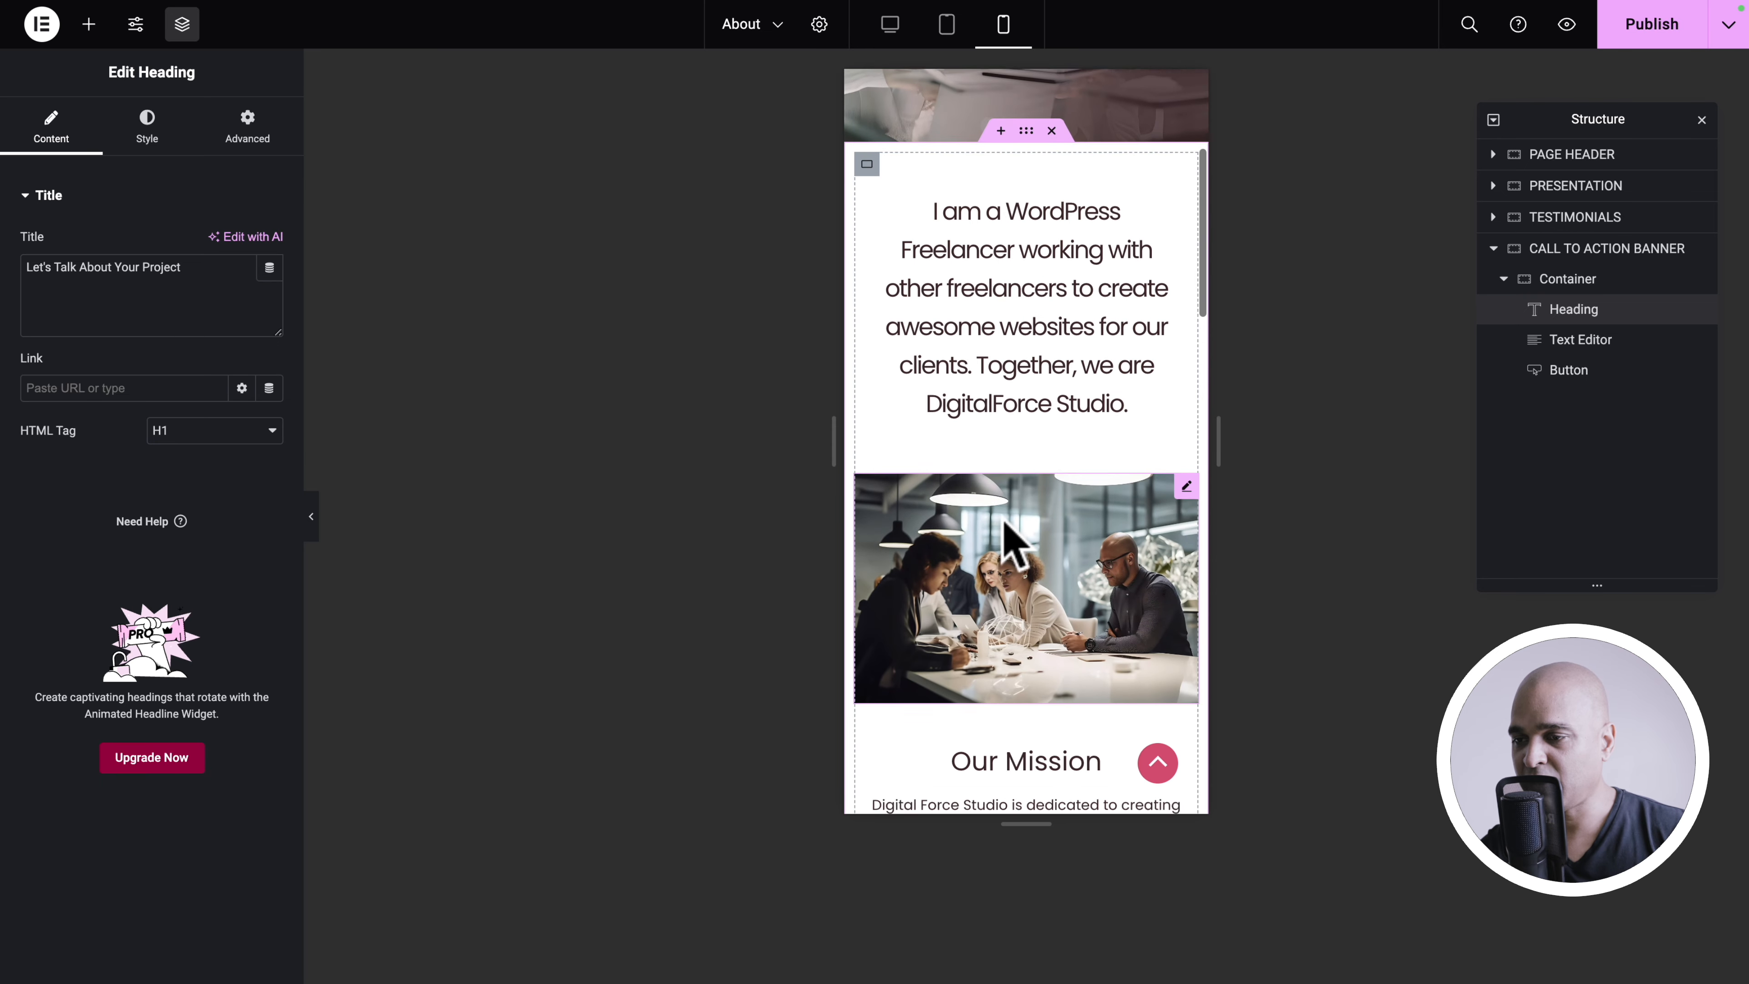
scroll(1003, 525, down, 10)
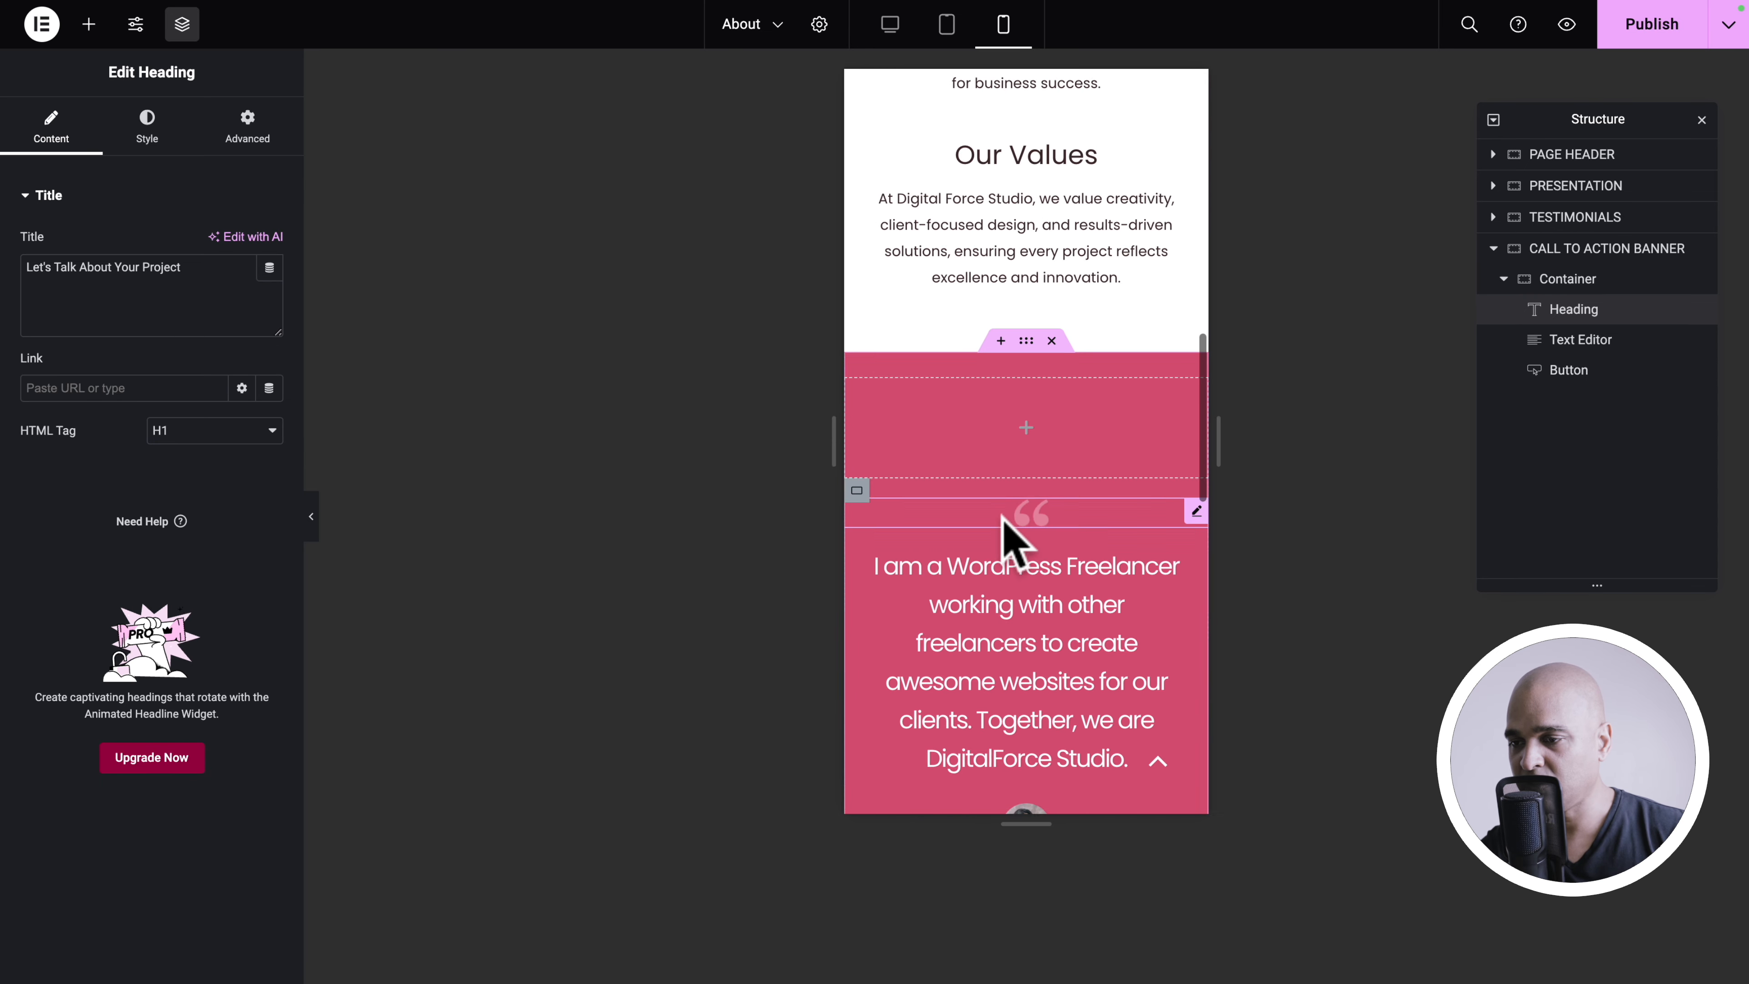
scroll(1008, 537, down, 7)
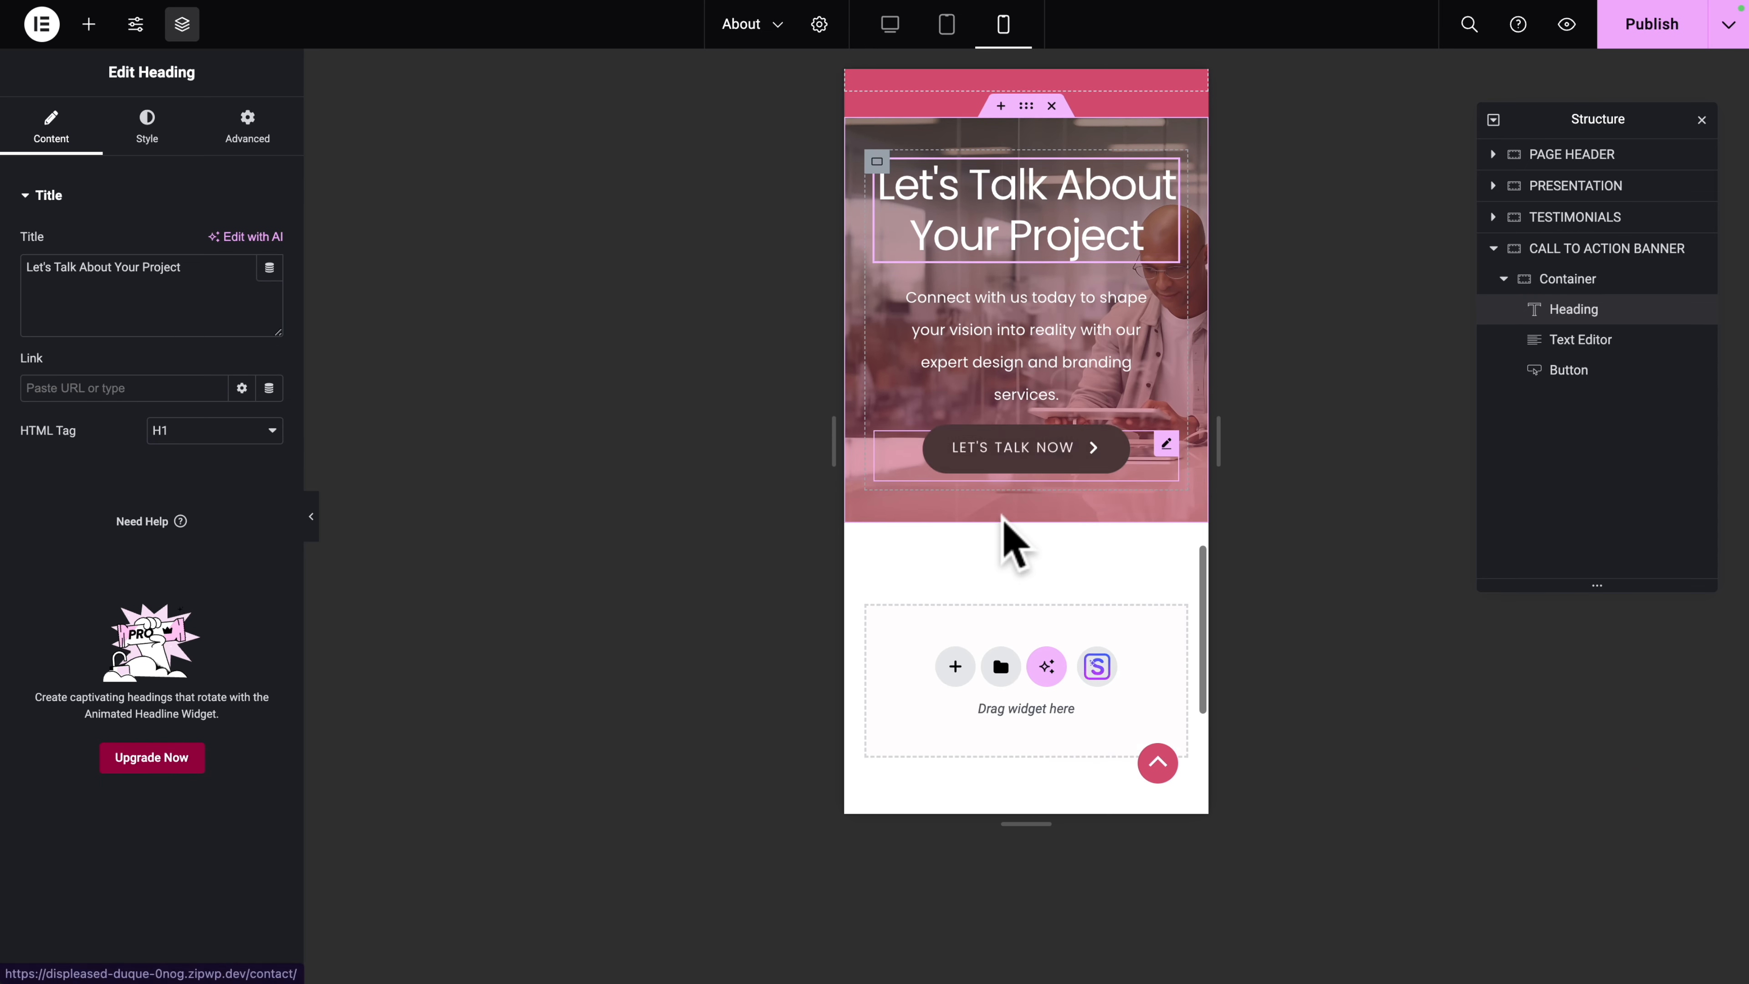
click(1629, 27)
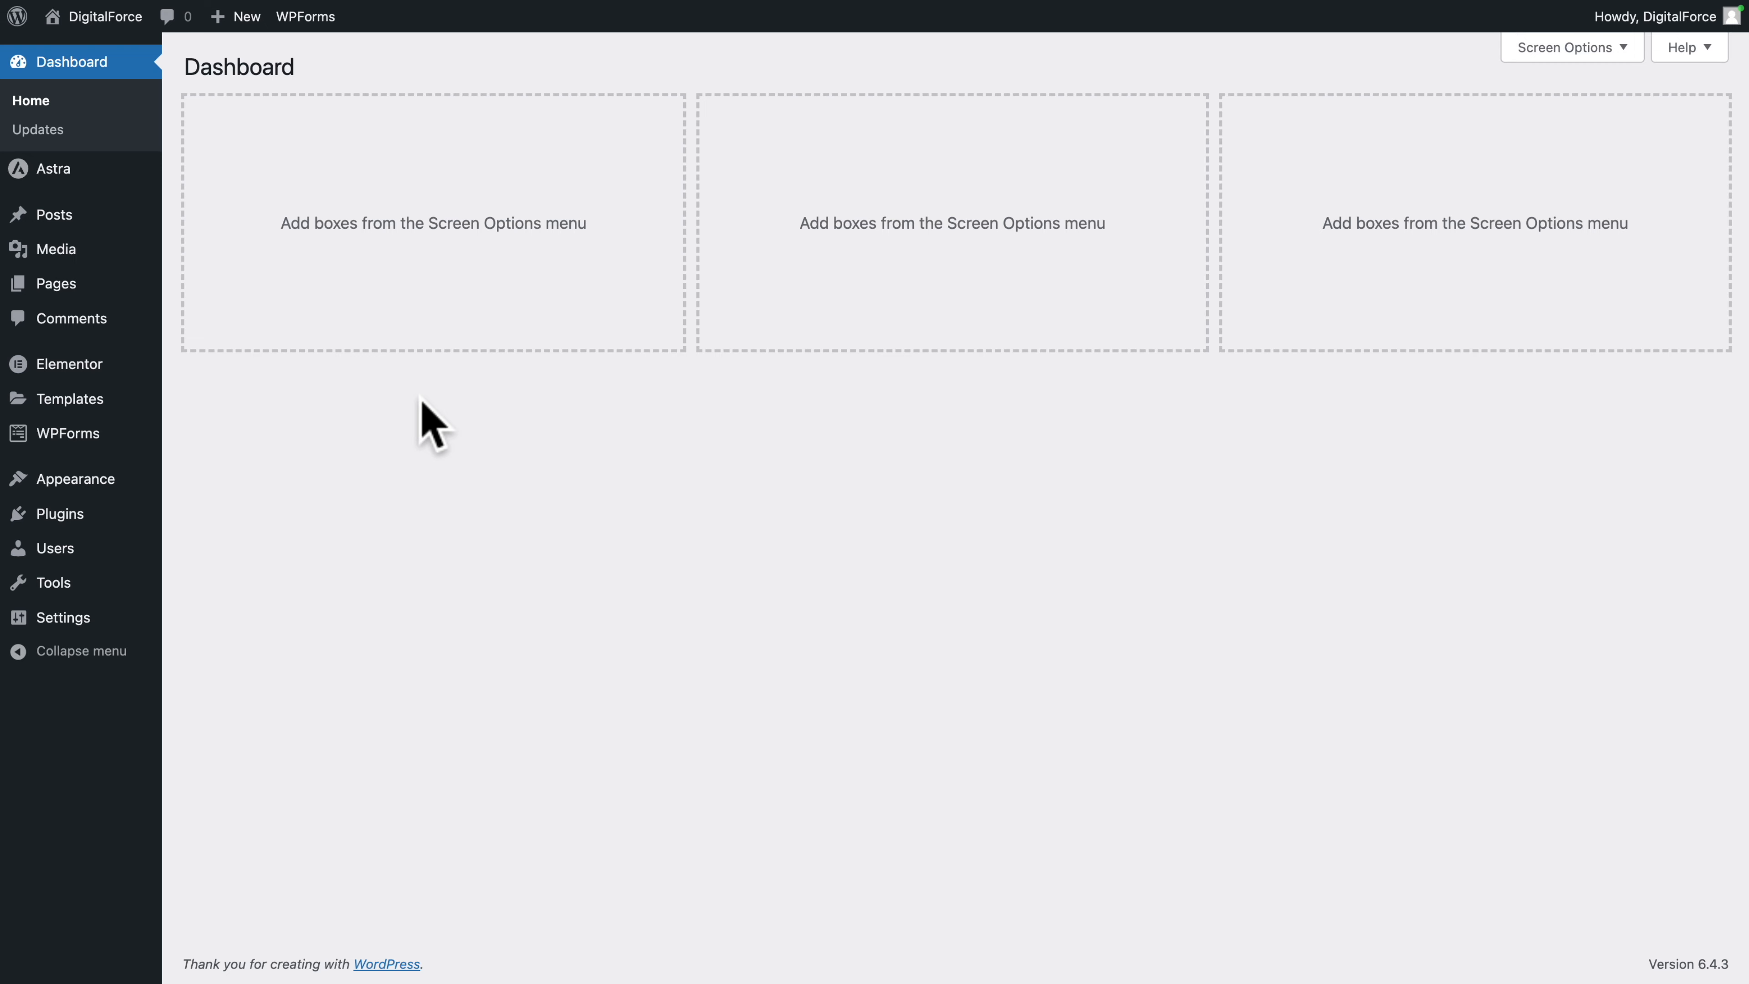
Step: From the WordPress dashboard, visit the site's Services page and open it for editing with Elementor
mouse_move(104, 9)
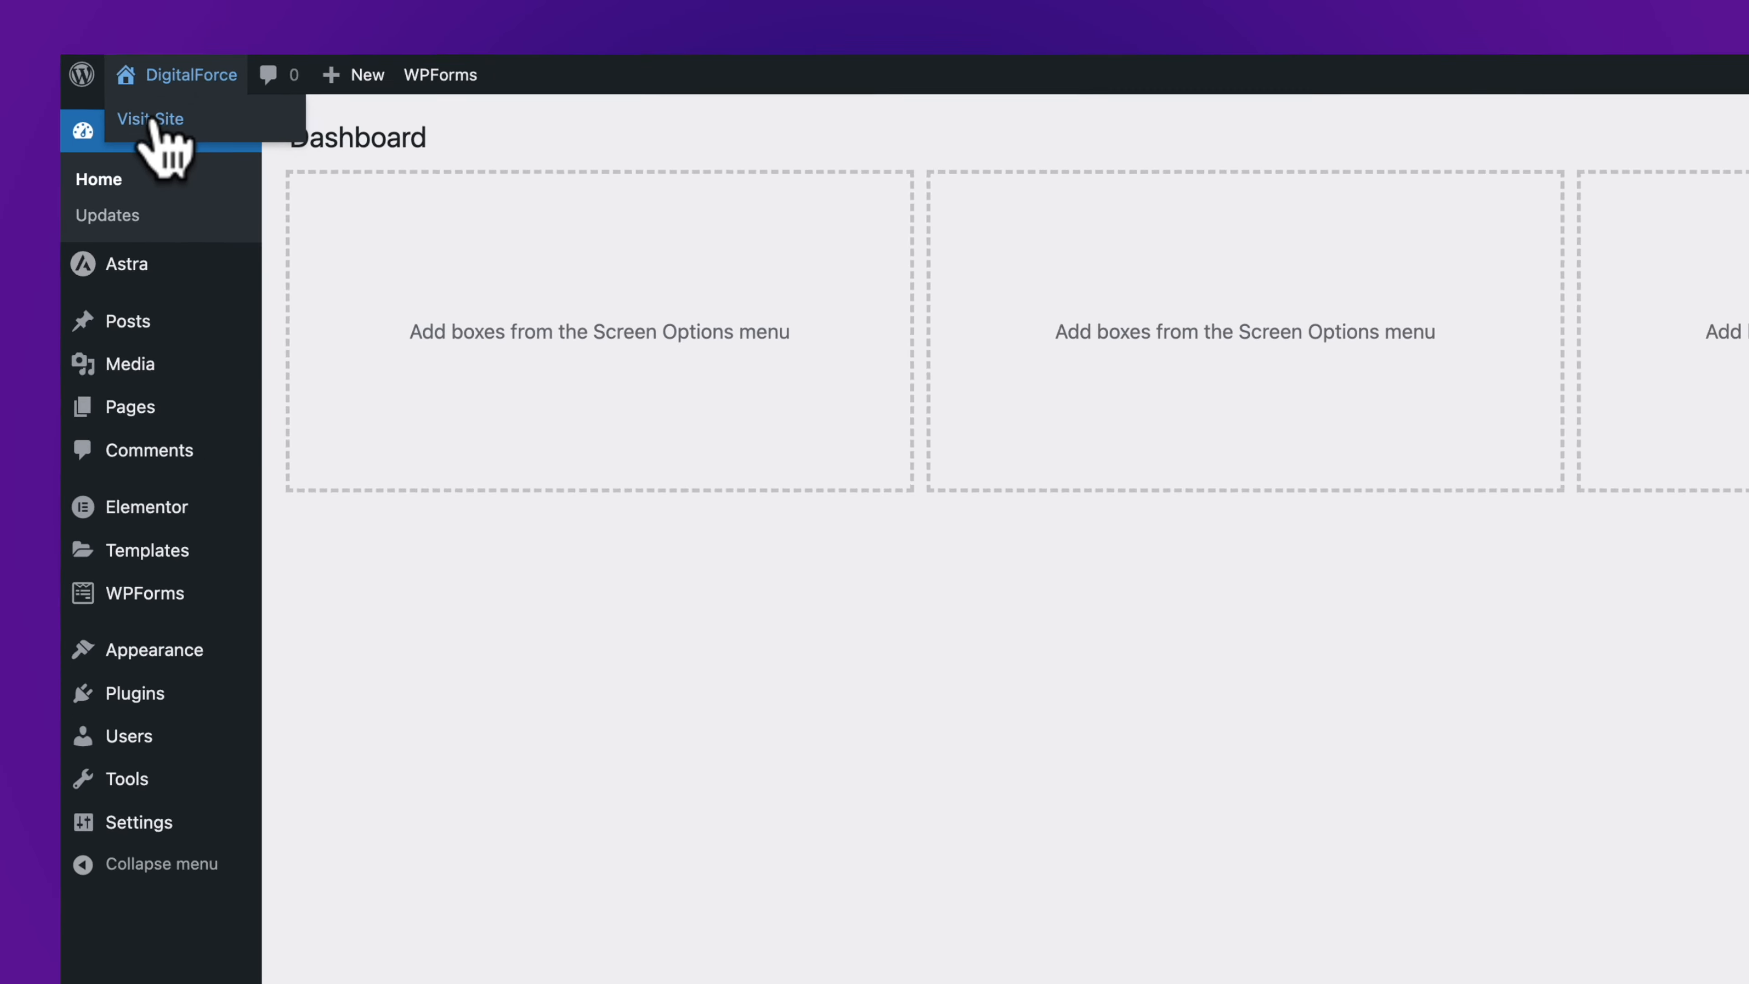
click(220, 176)
click(1274, 101)
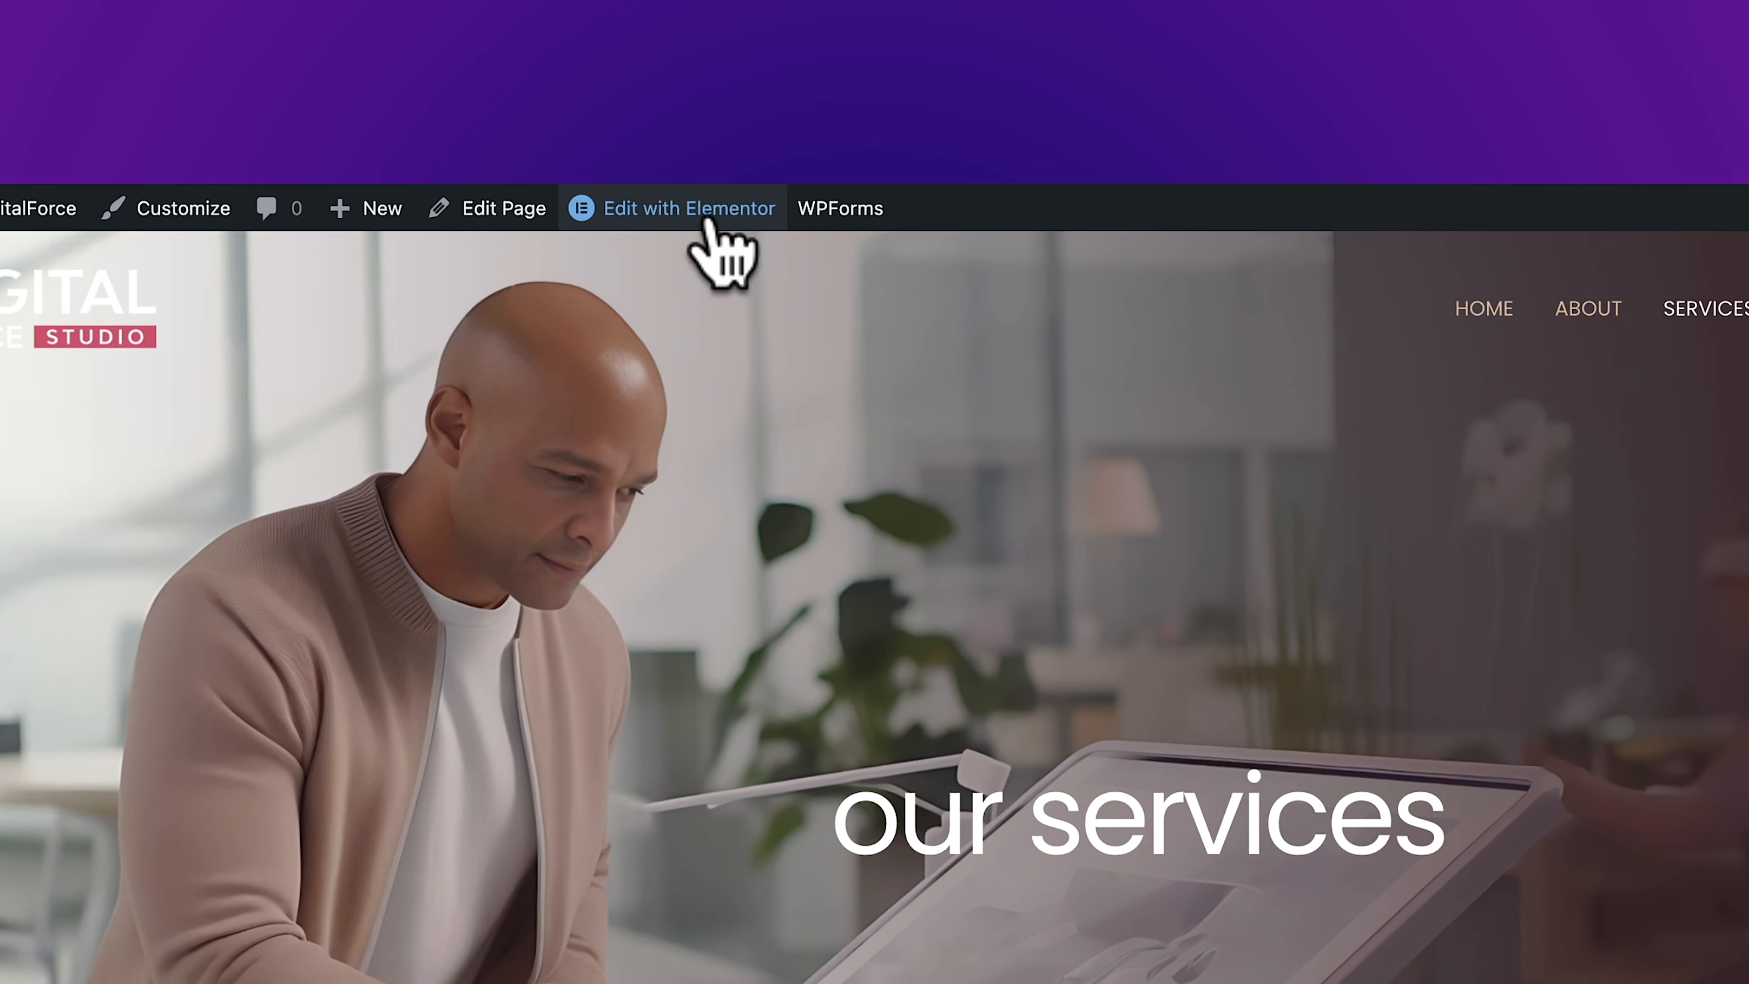
mouse_move(573, 19)
click(671, 176)
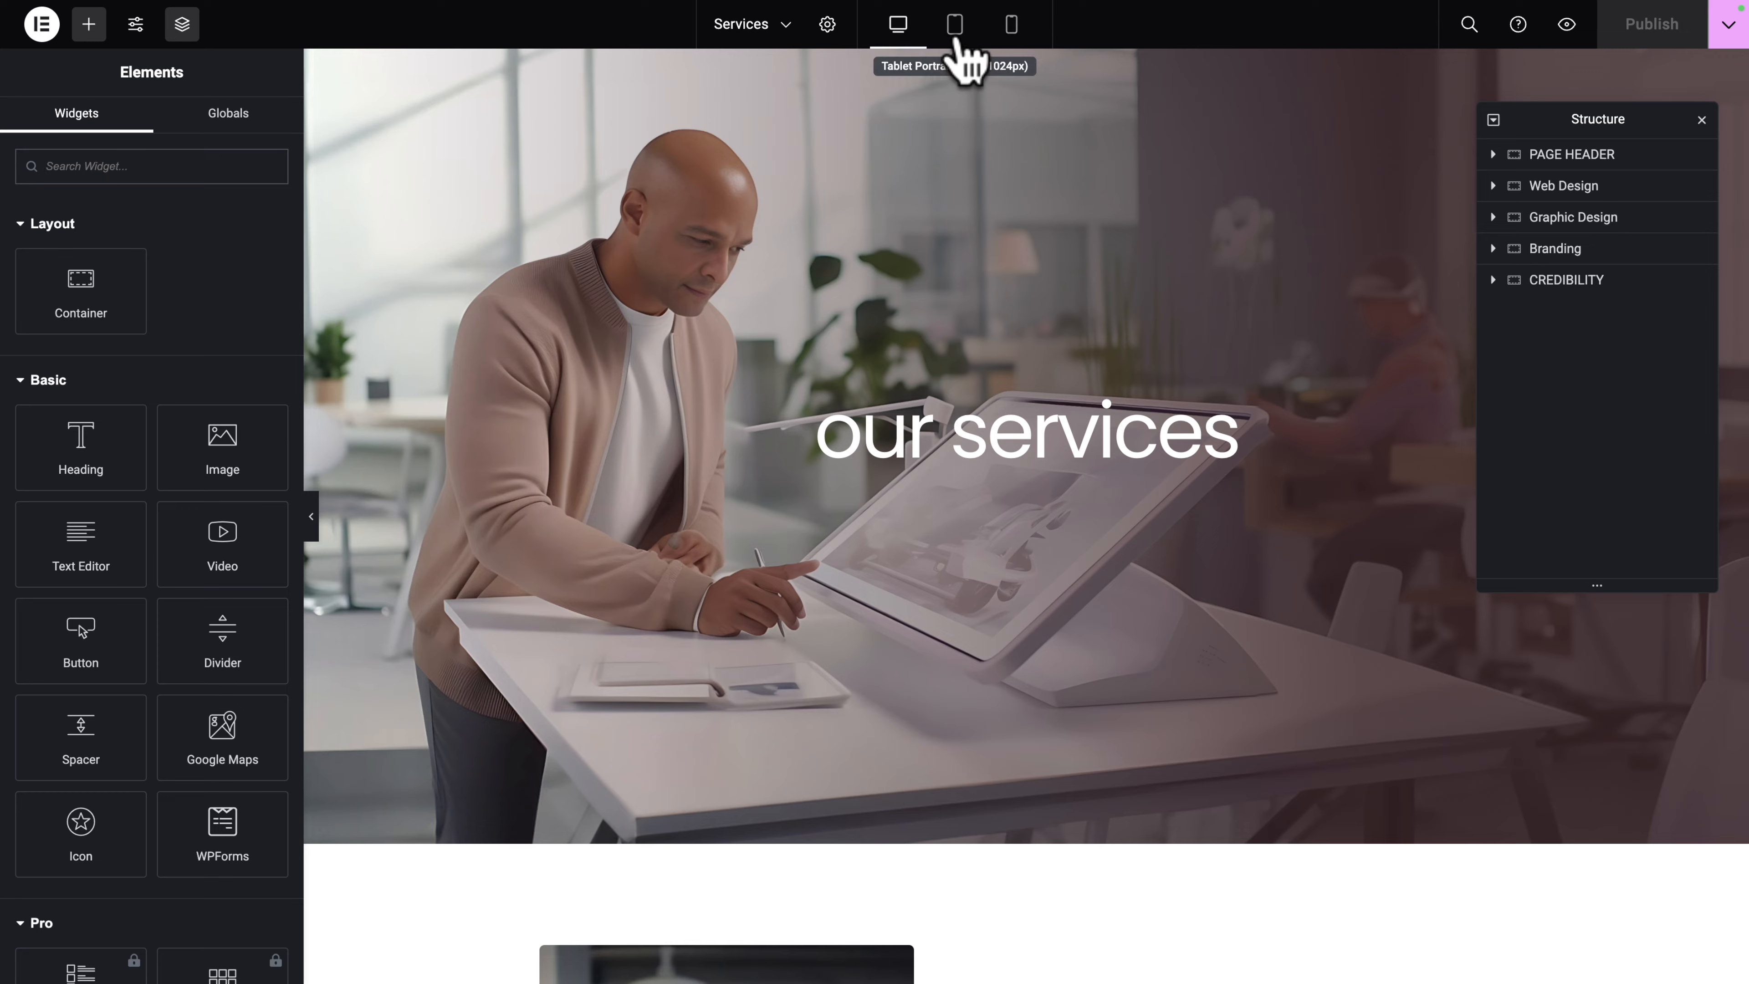
Step: Copy the About page's PAGE HEADER container and paste its style onto the Services page's PAGE HEADER in tablet portrait view
click(957, 41)
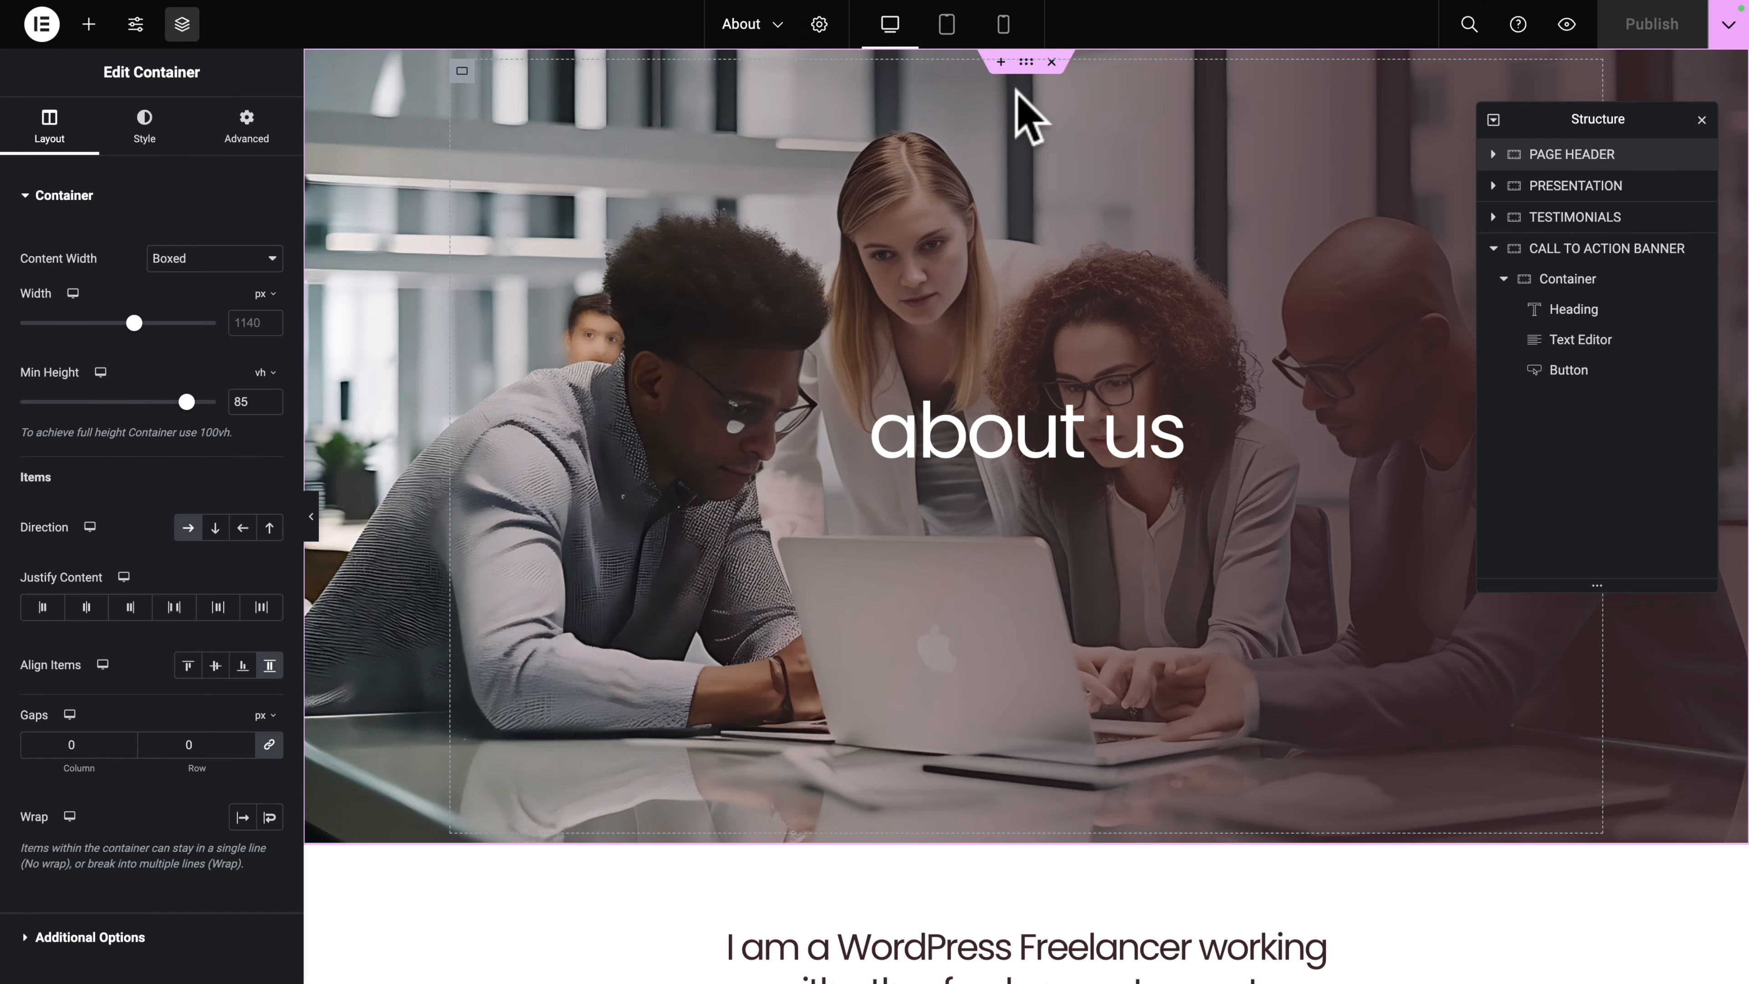
click(1024, 67)
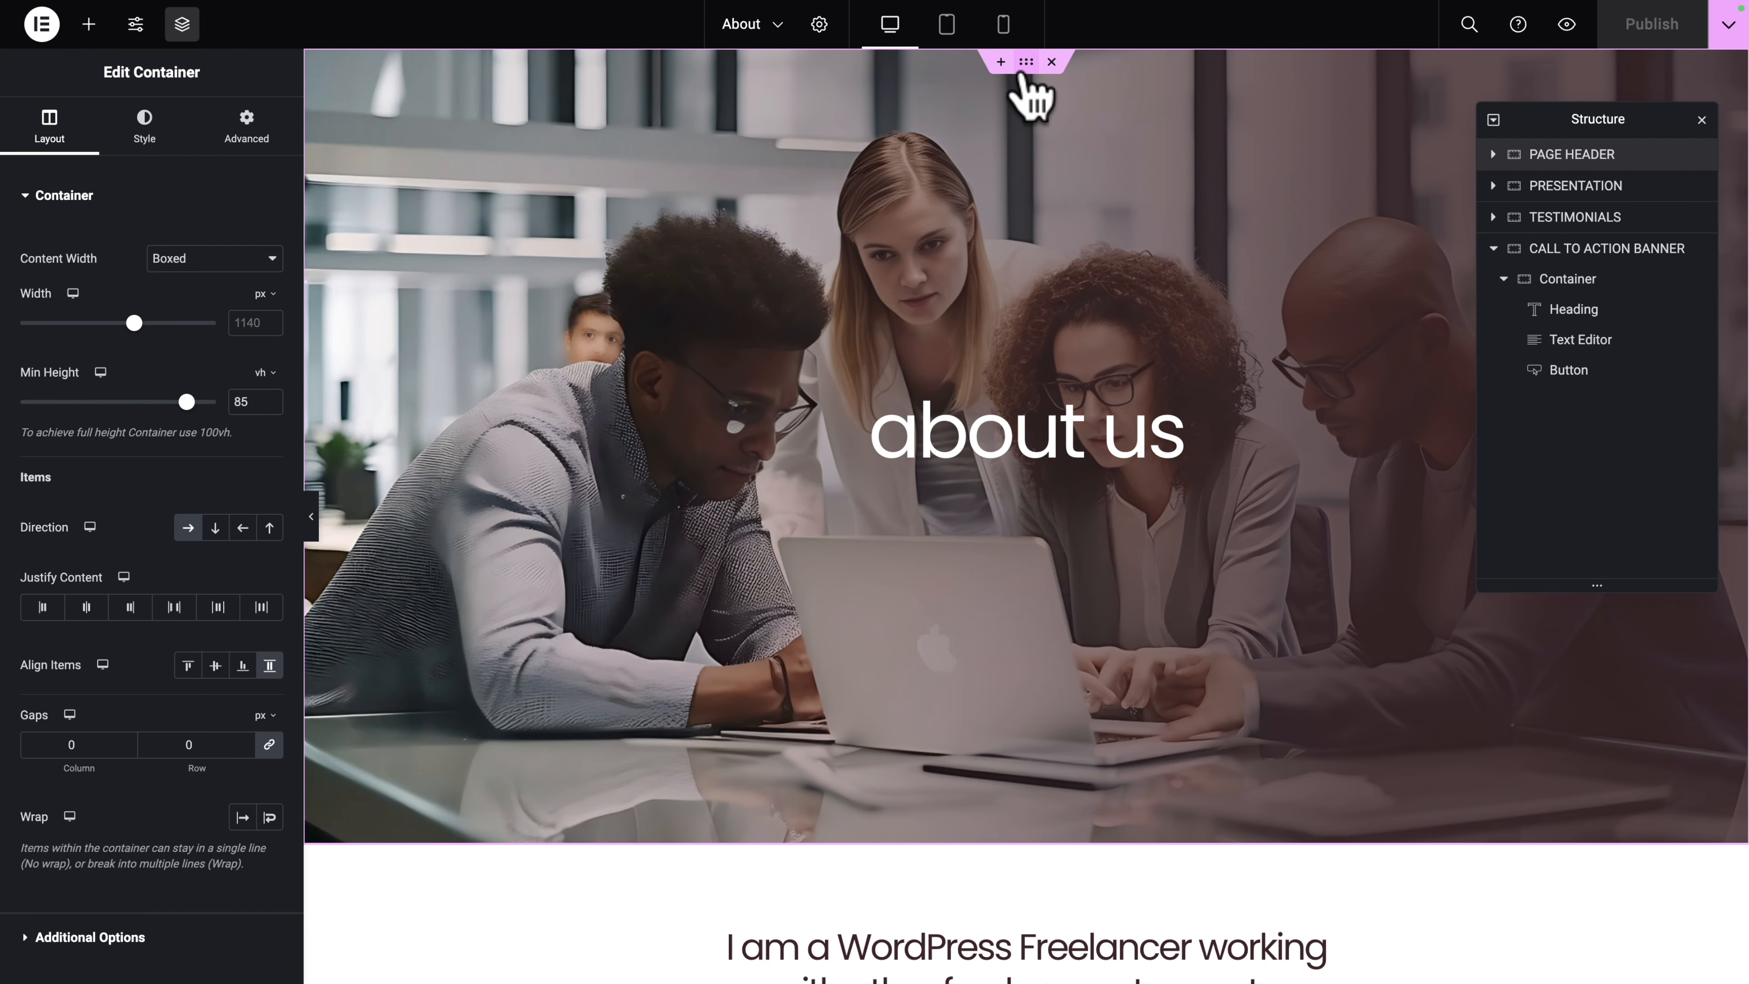
right_click(1026, 66)
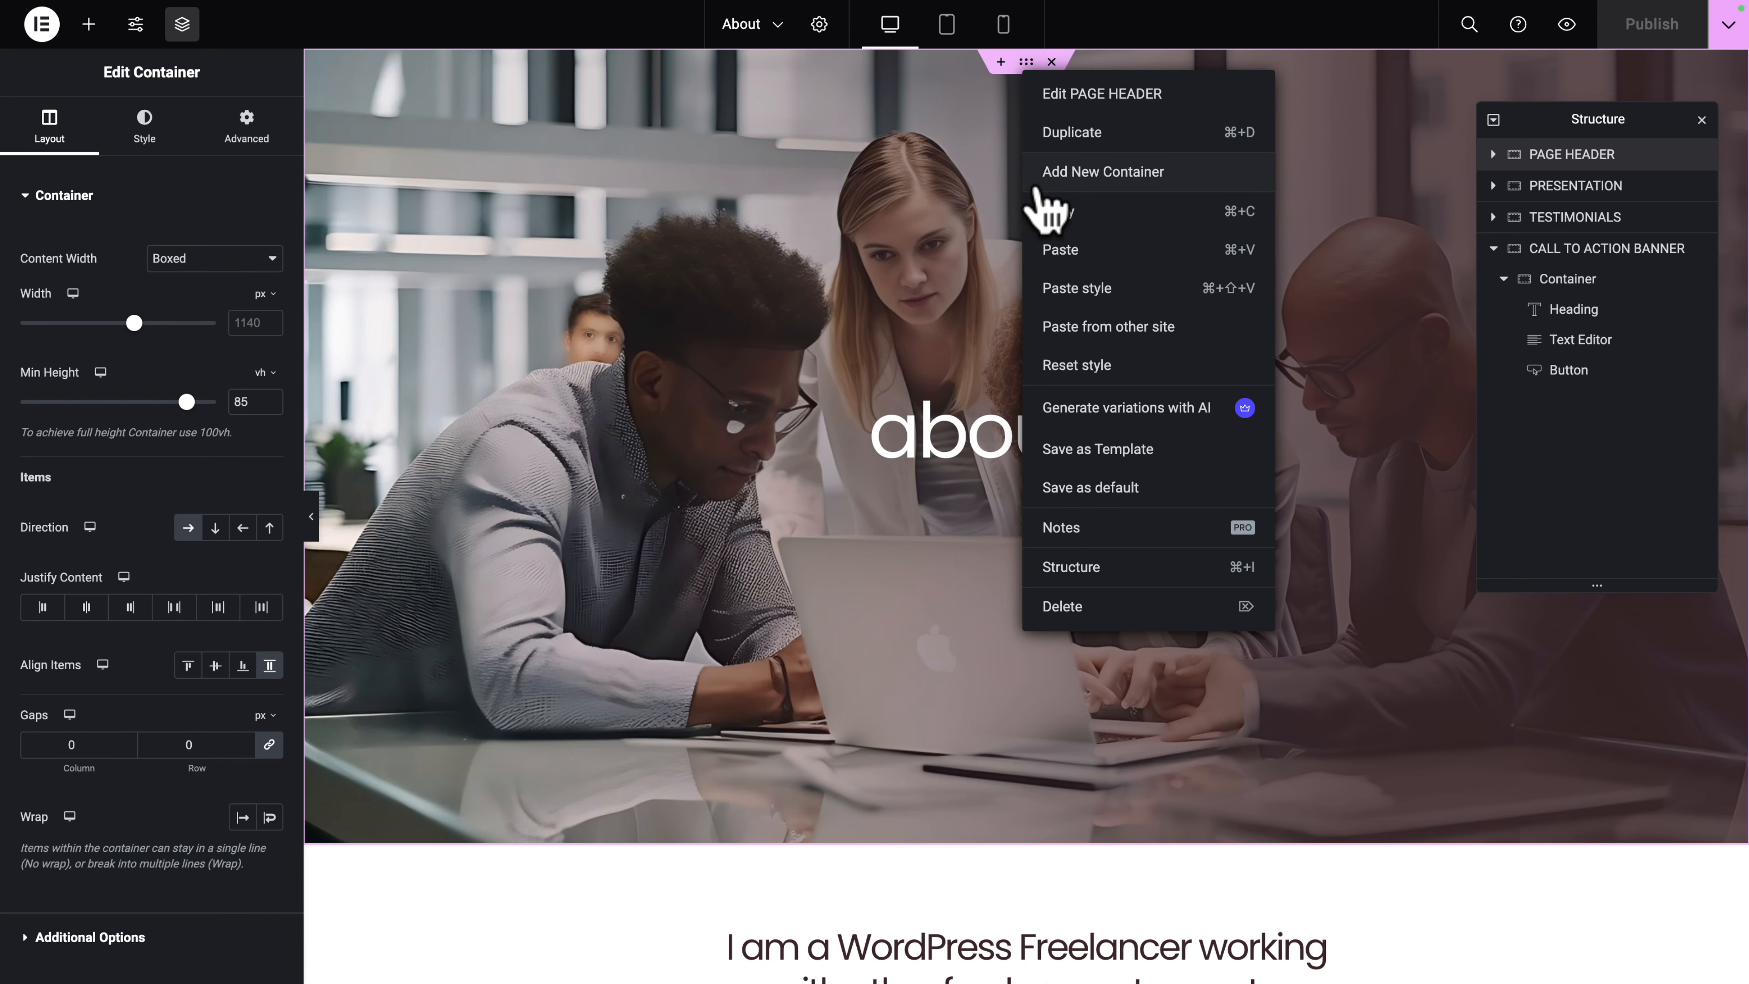
click(1046, 213)
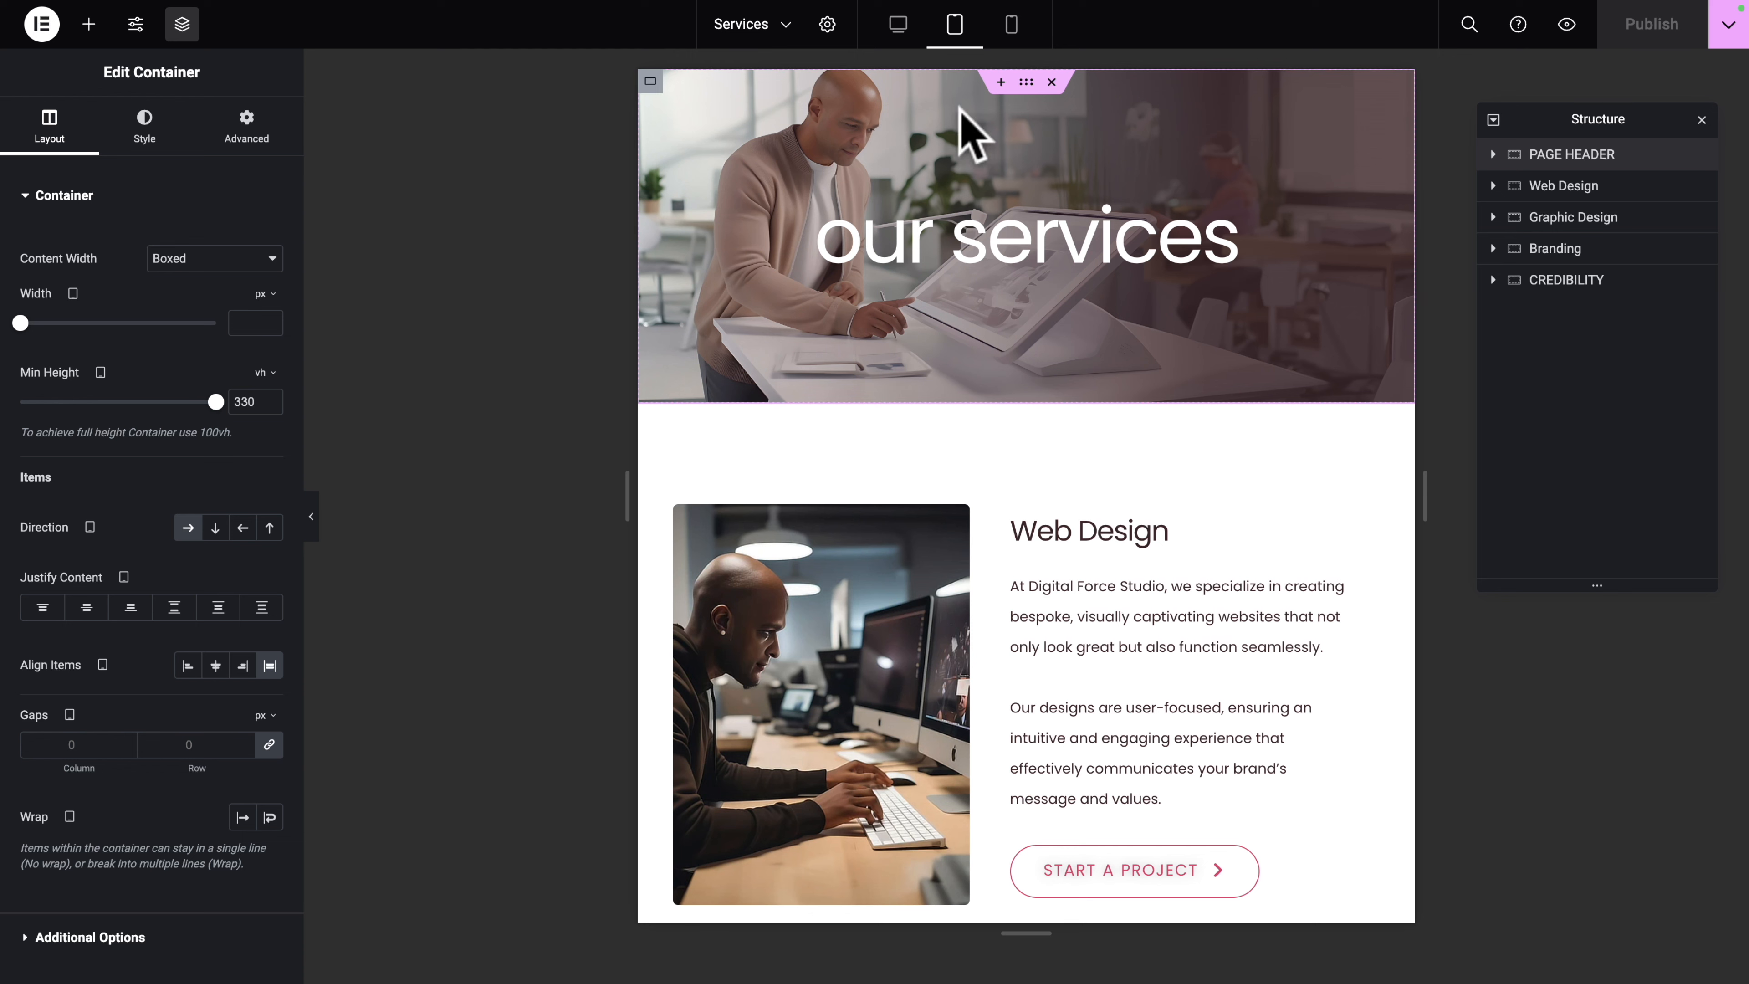
right_click(1030, 86)
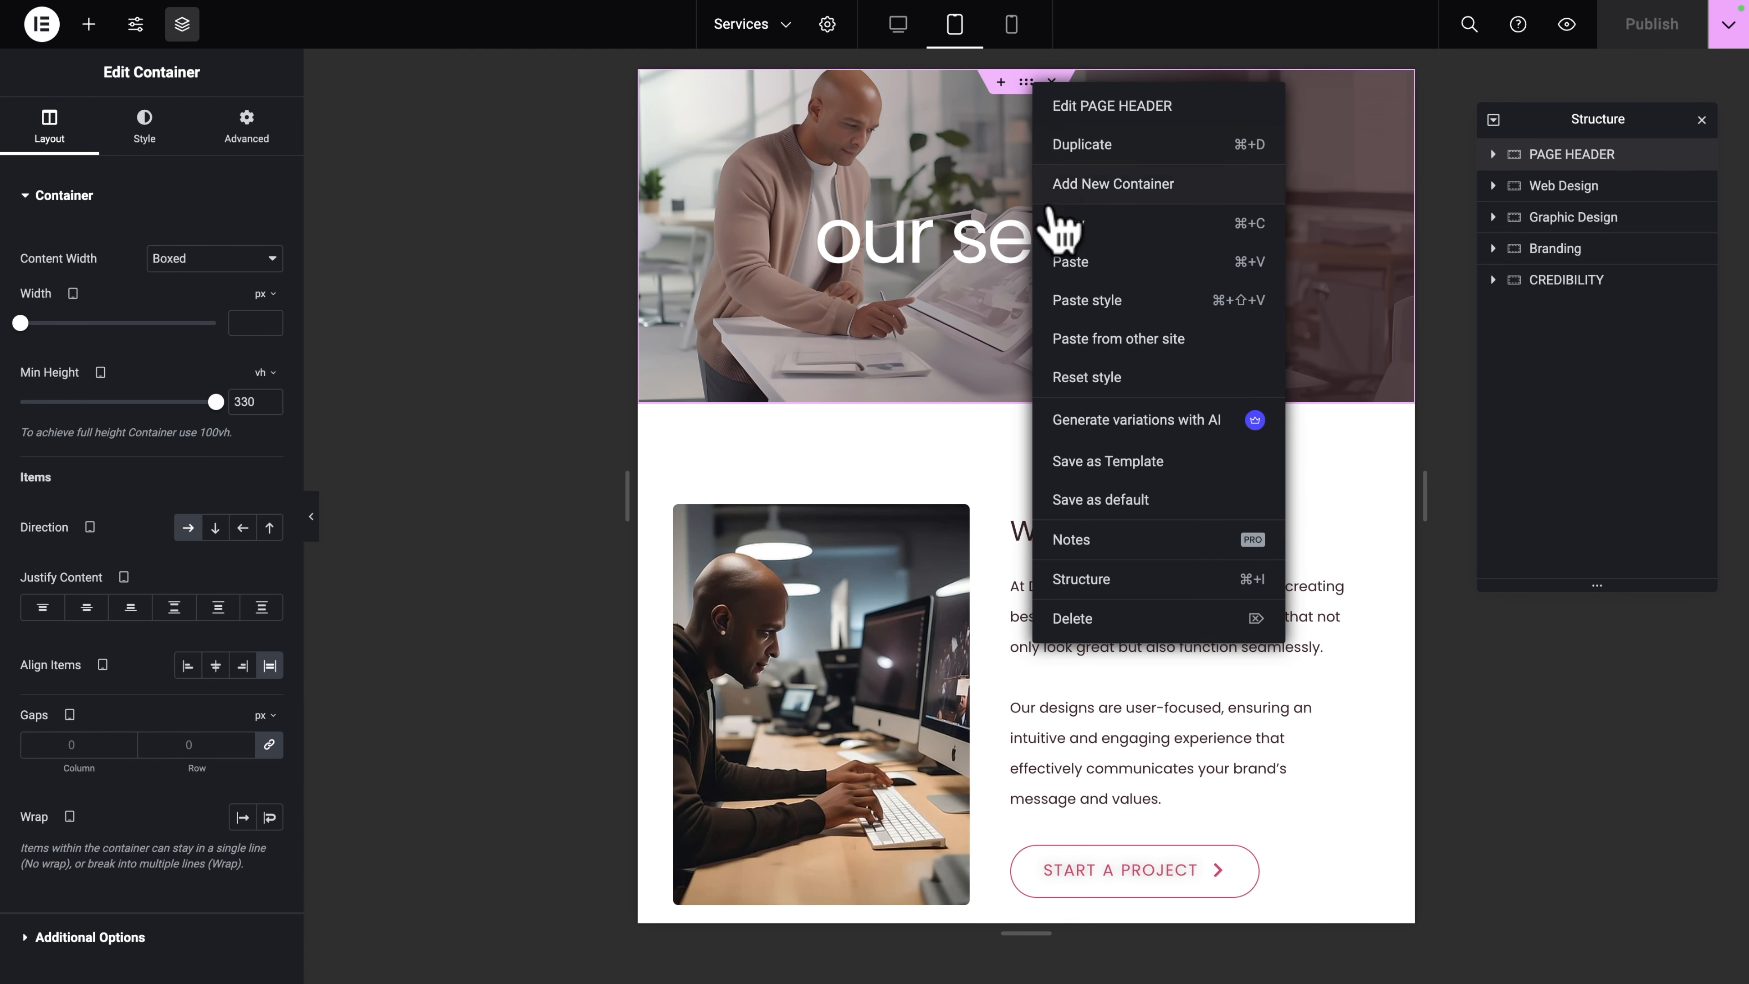
click(1071, 298)
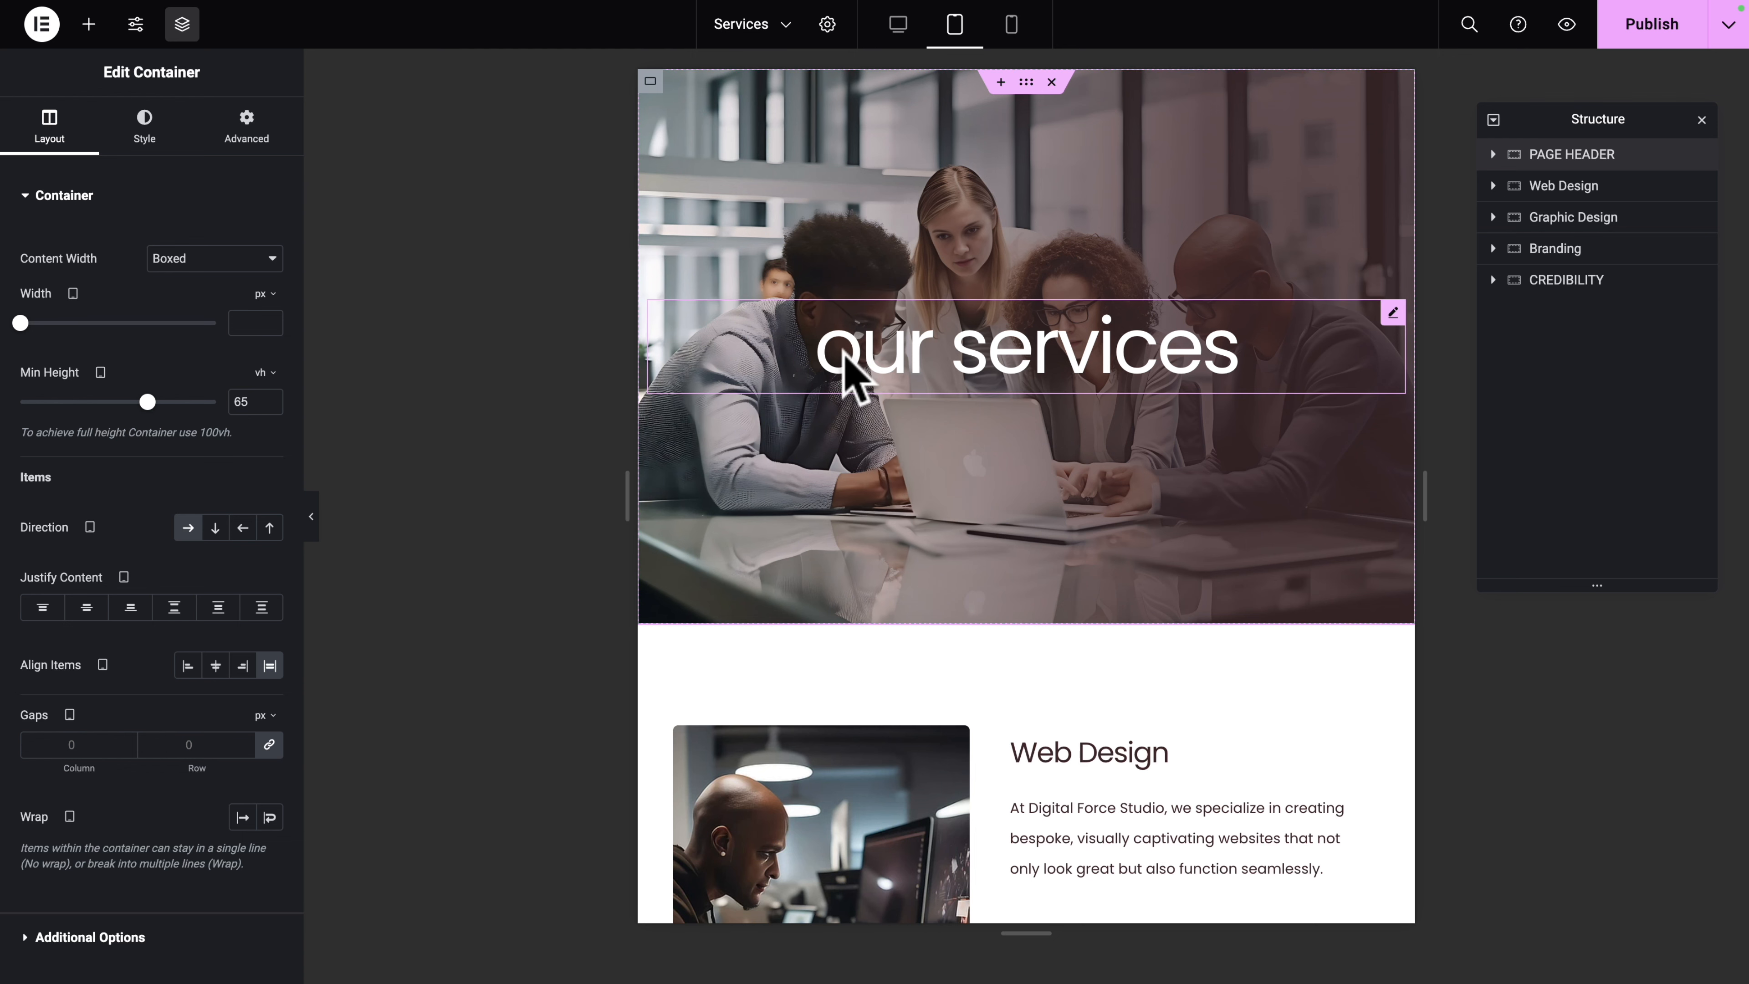
Step: Set the Services PAGE HEADER's desktop background image to img-hor-05.webp from the media library
click(897, 27)
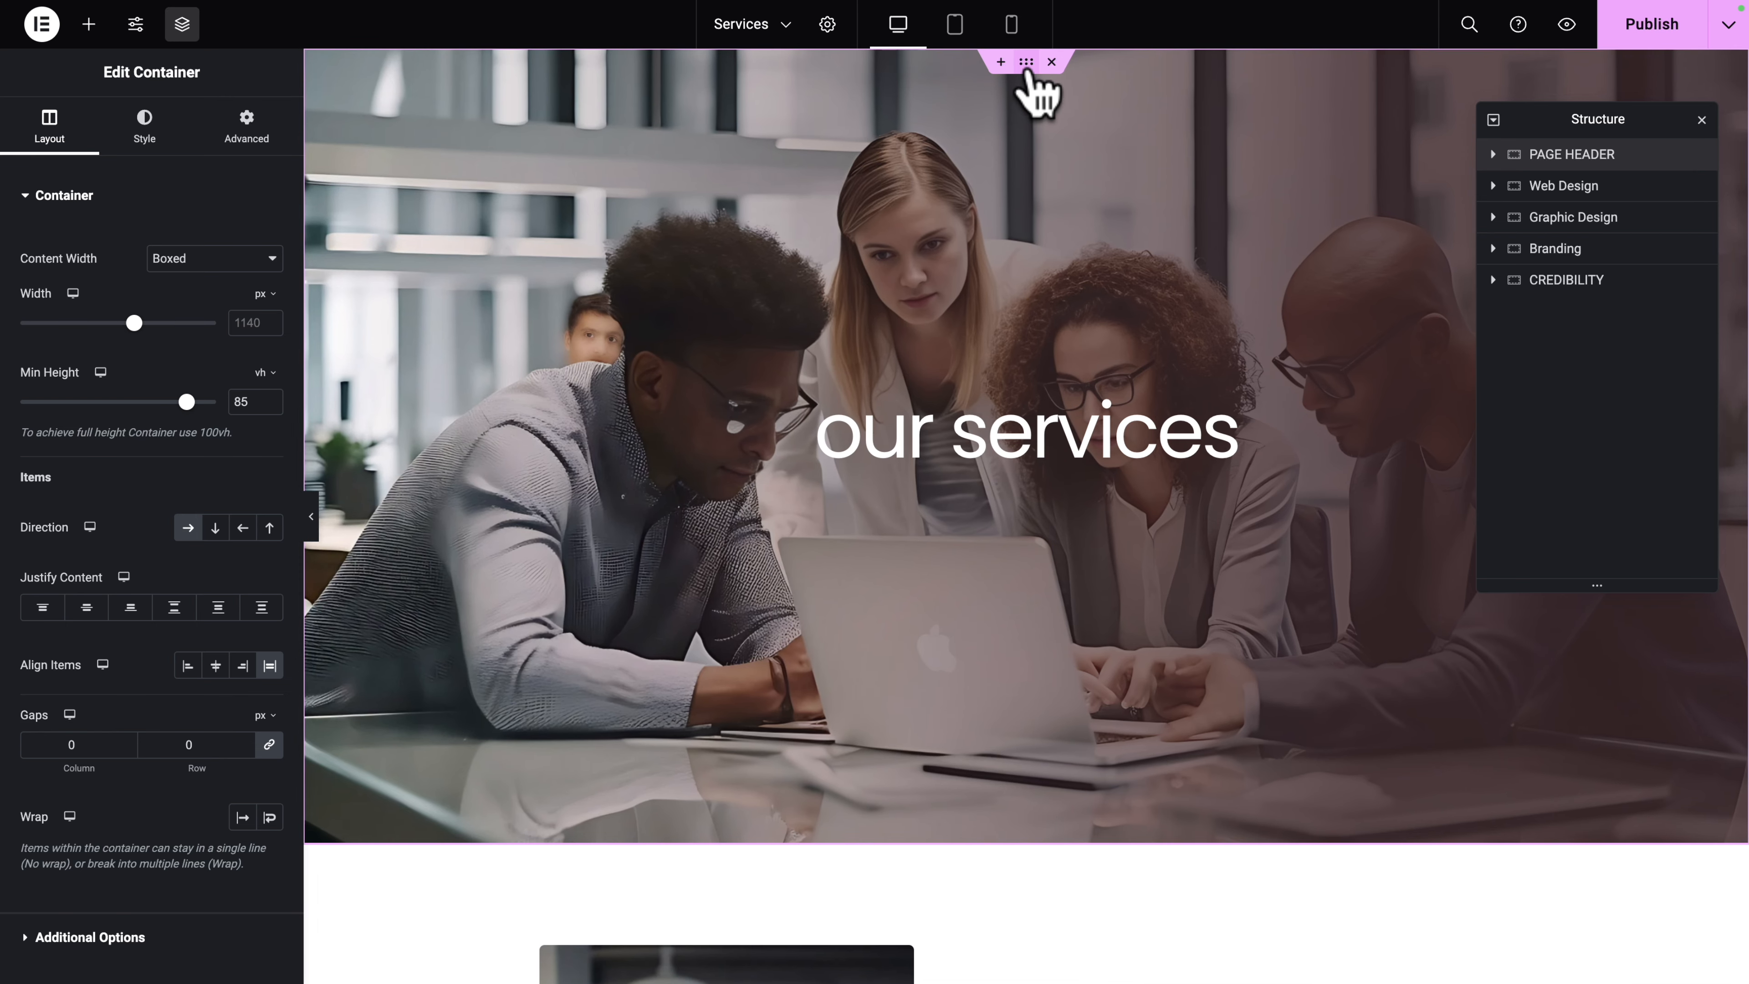
click(143, 125)
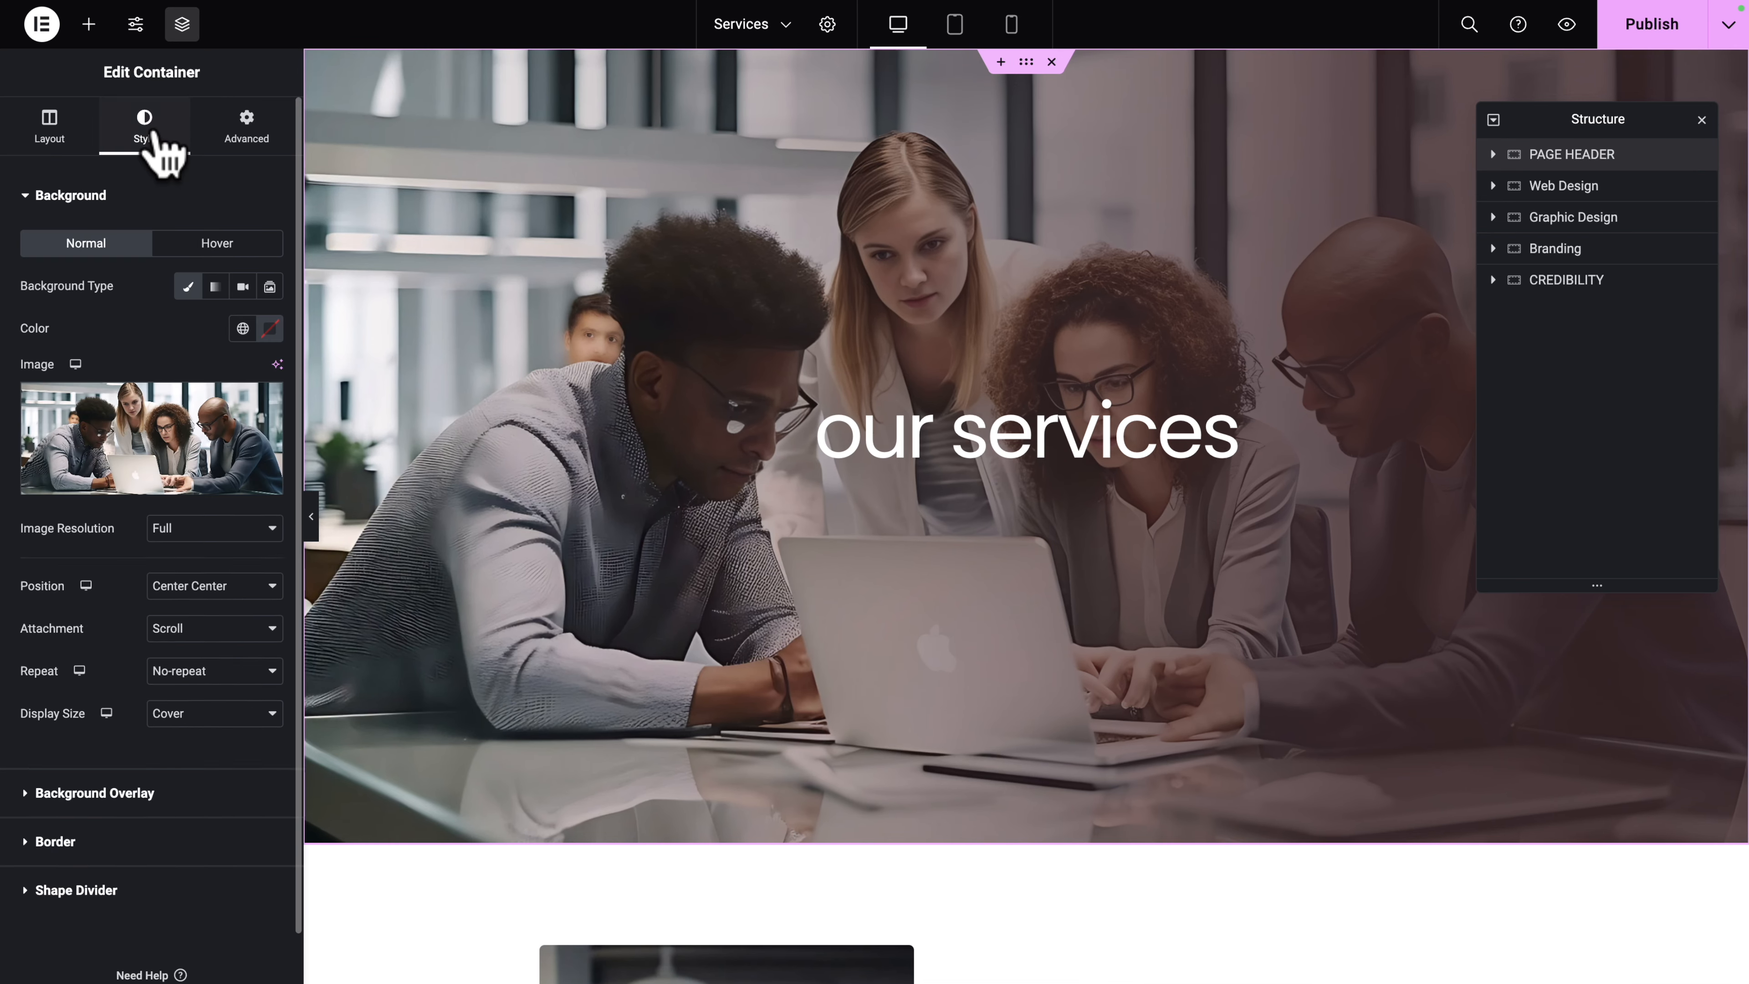
click(160, 460)
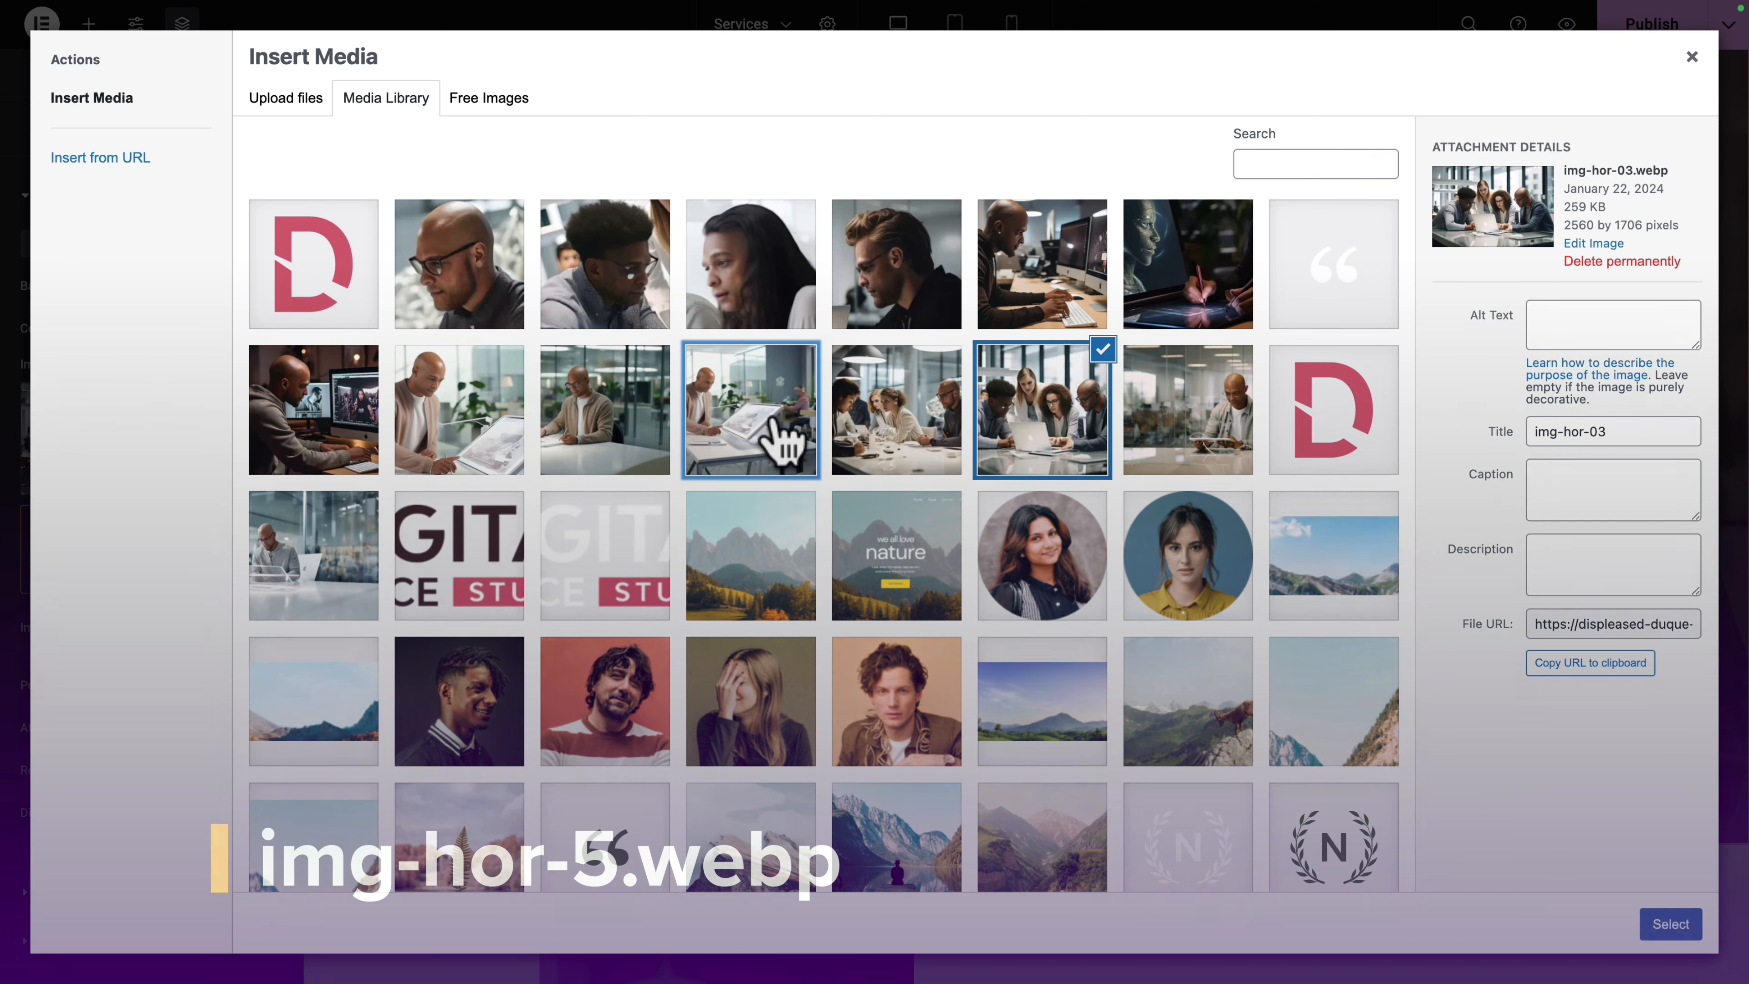
click(782, 441)
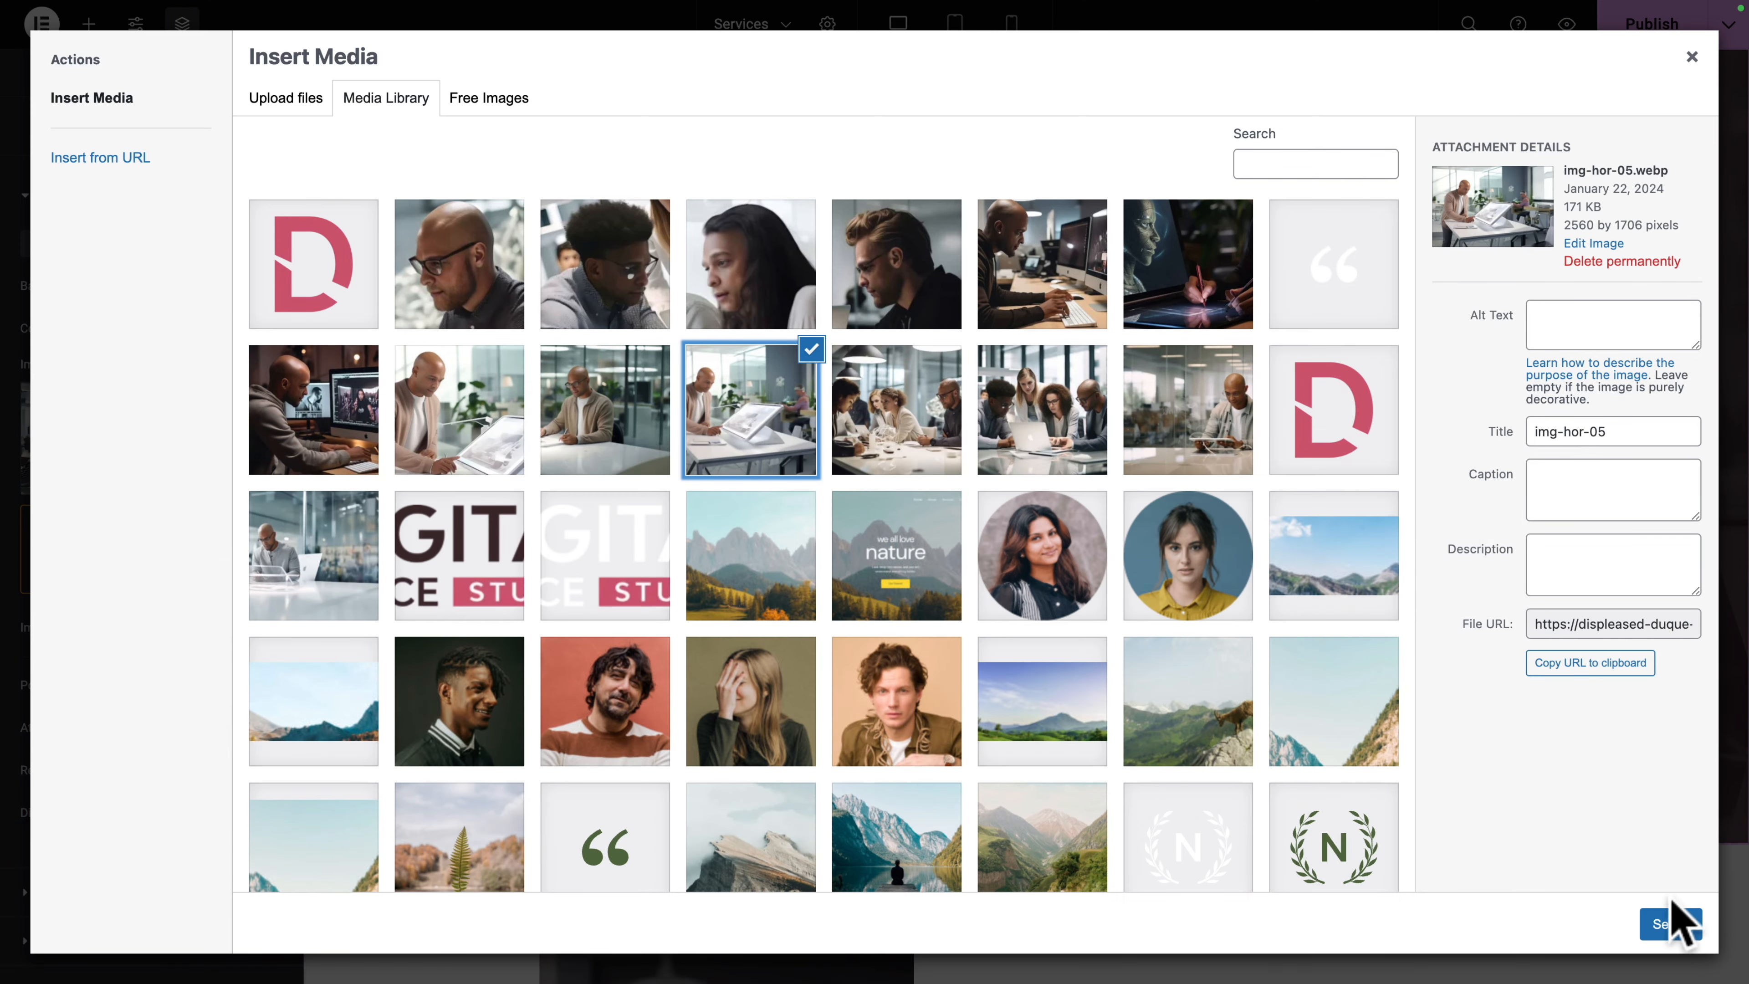
click(1671, 923)
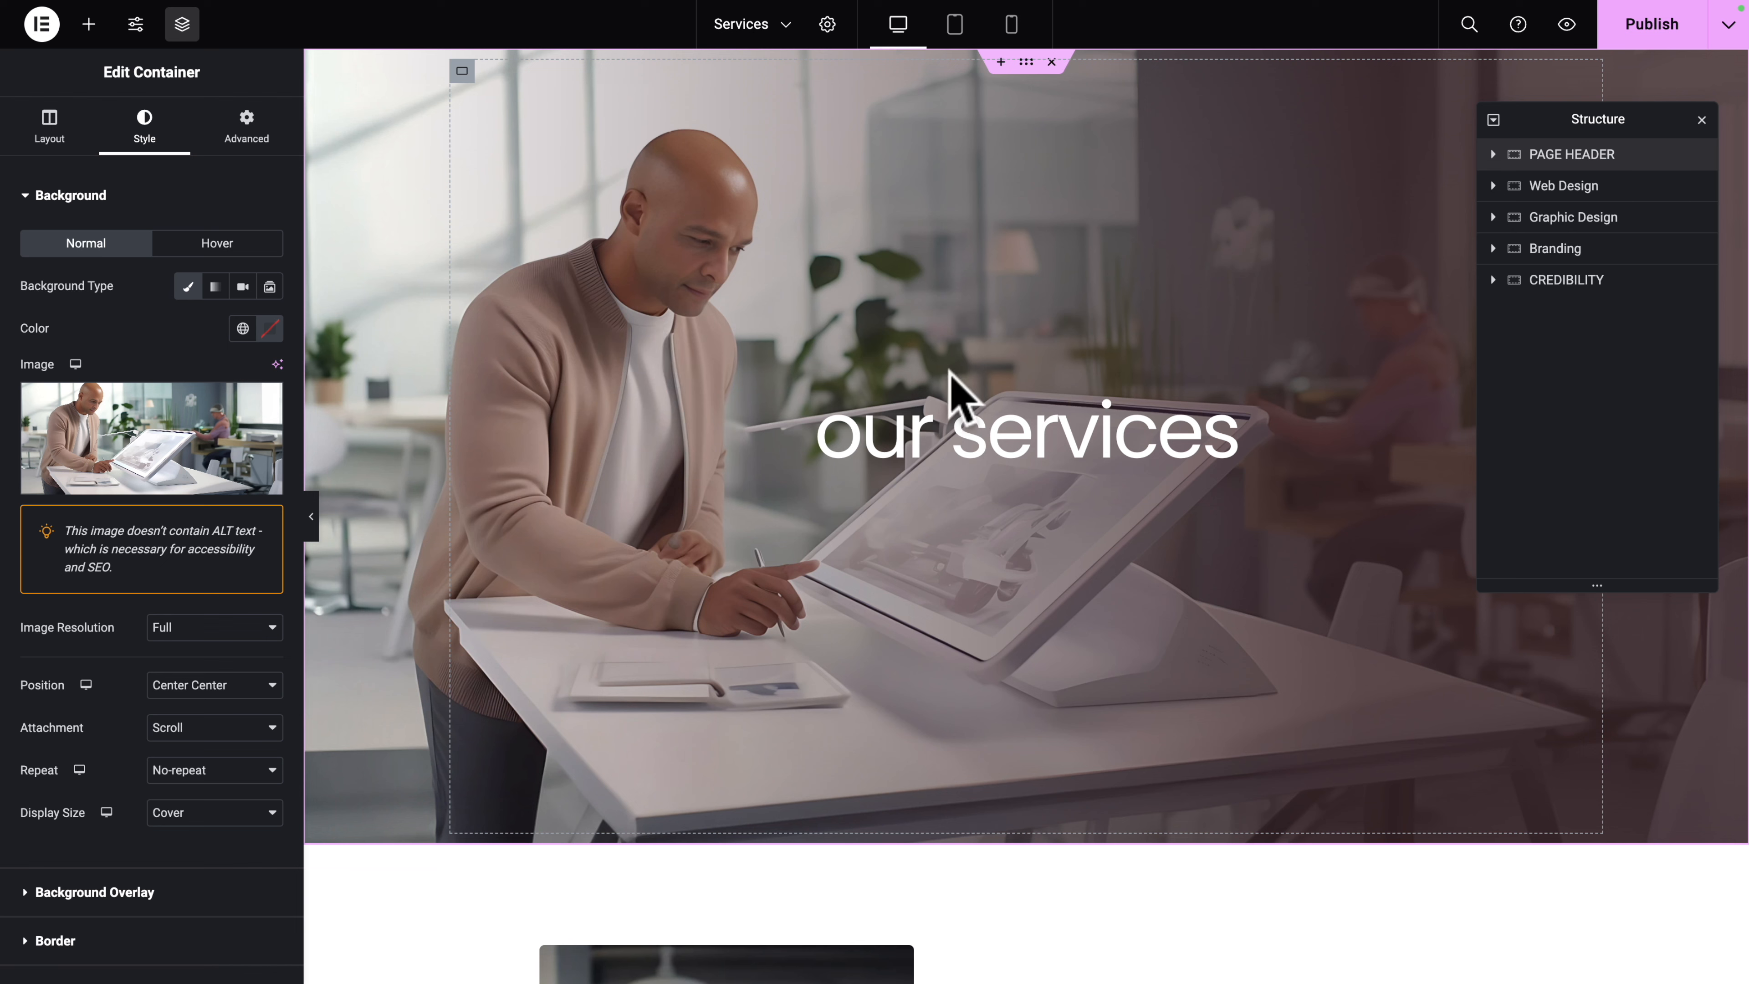
Step: Check the Services page header in mobile portrait view and the header and service sections in tablet portrait view
click(955, 28)
click(1010, 28)
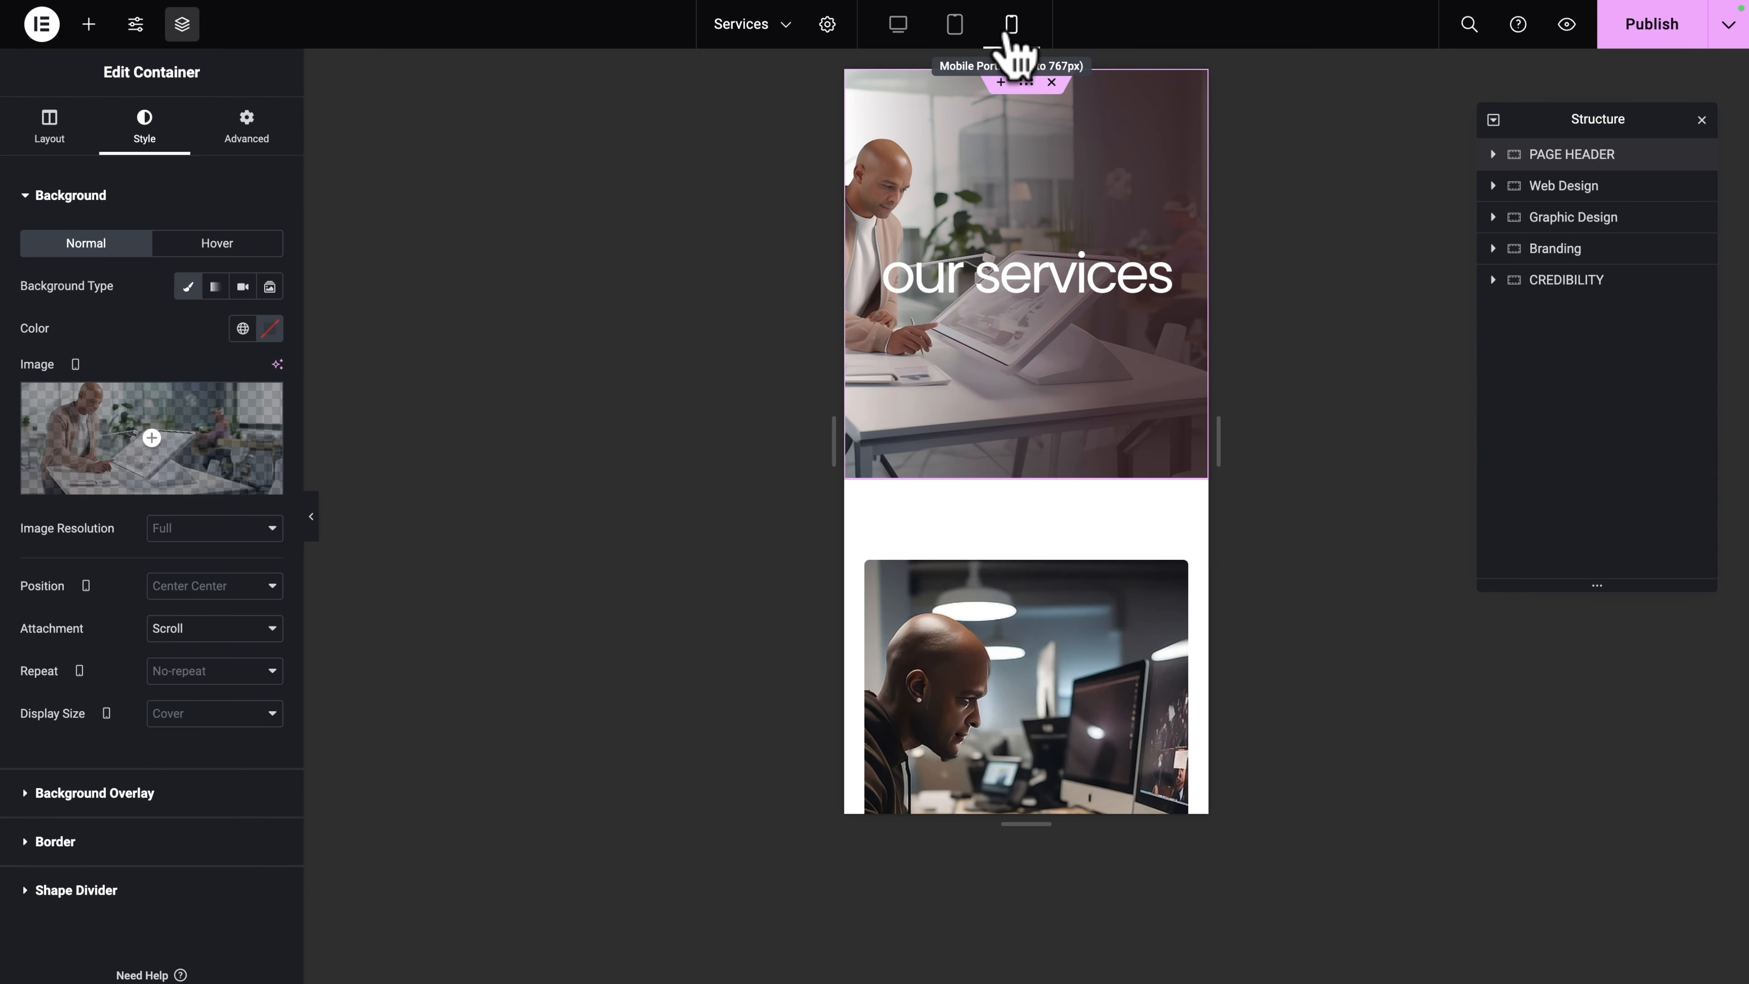
click(955, 26)
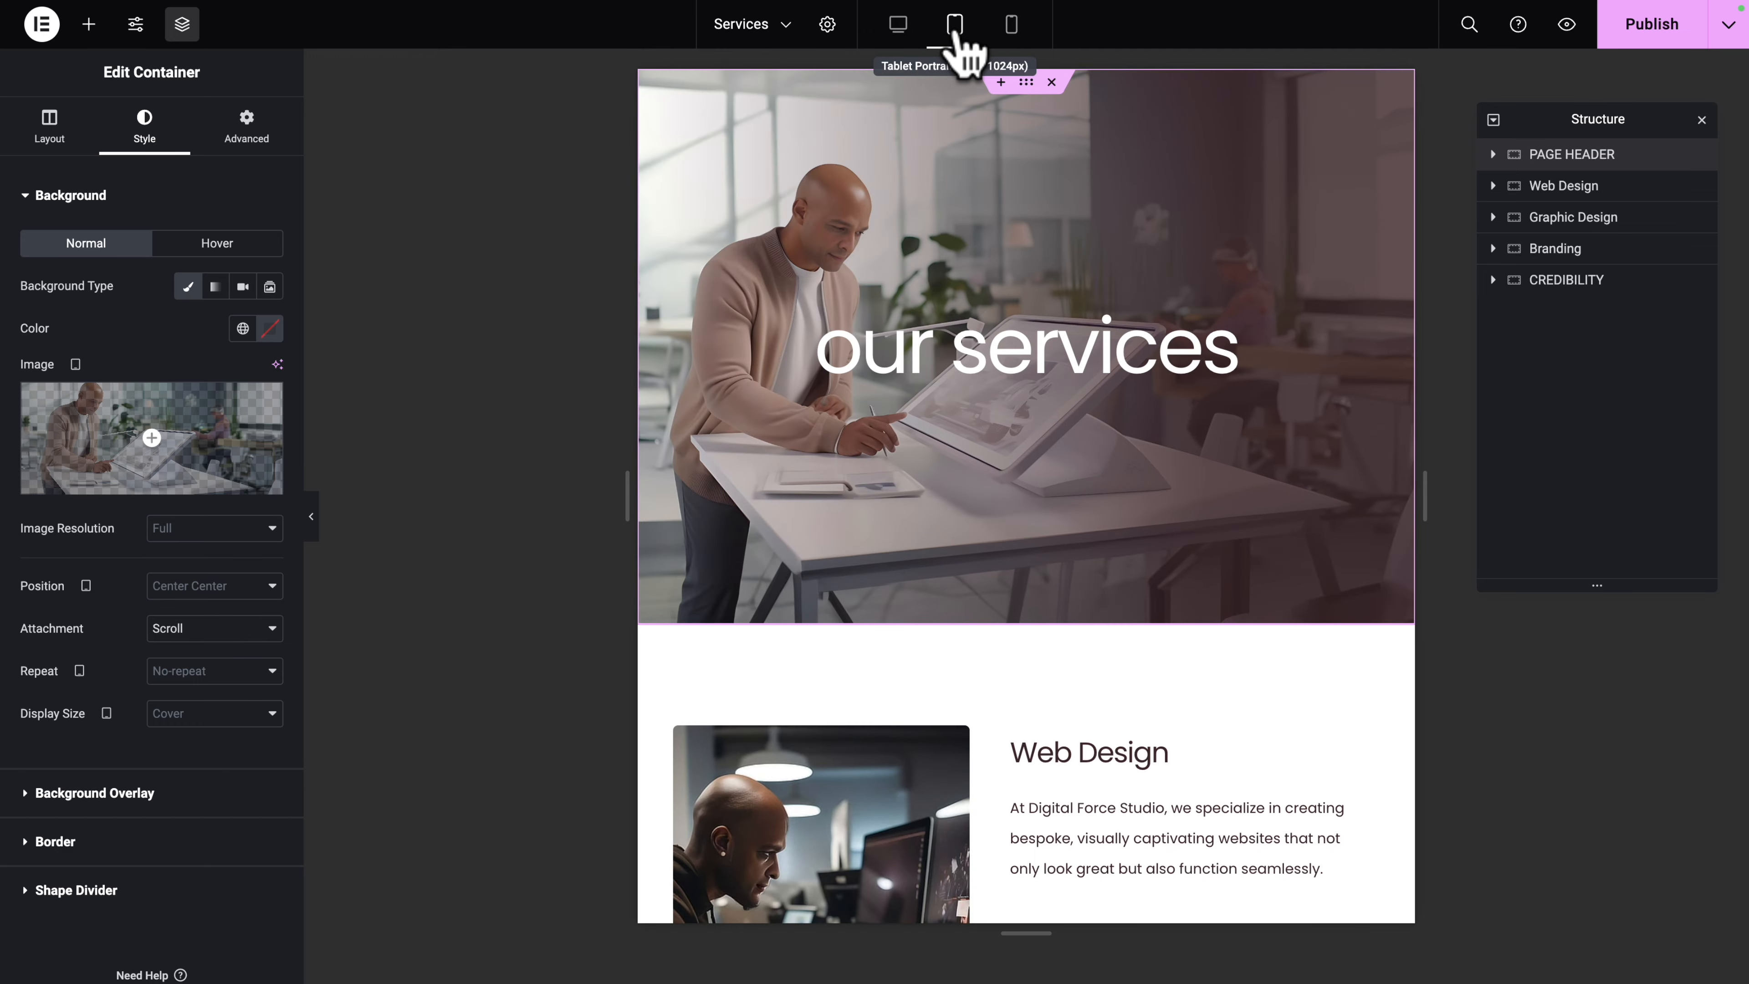
scroll(926, 548, down, 10)
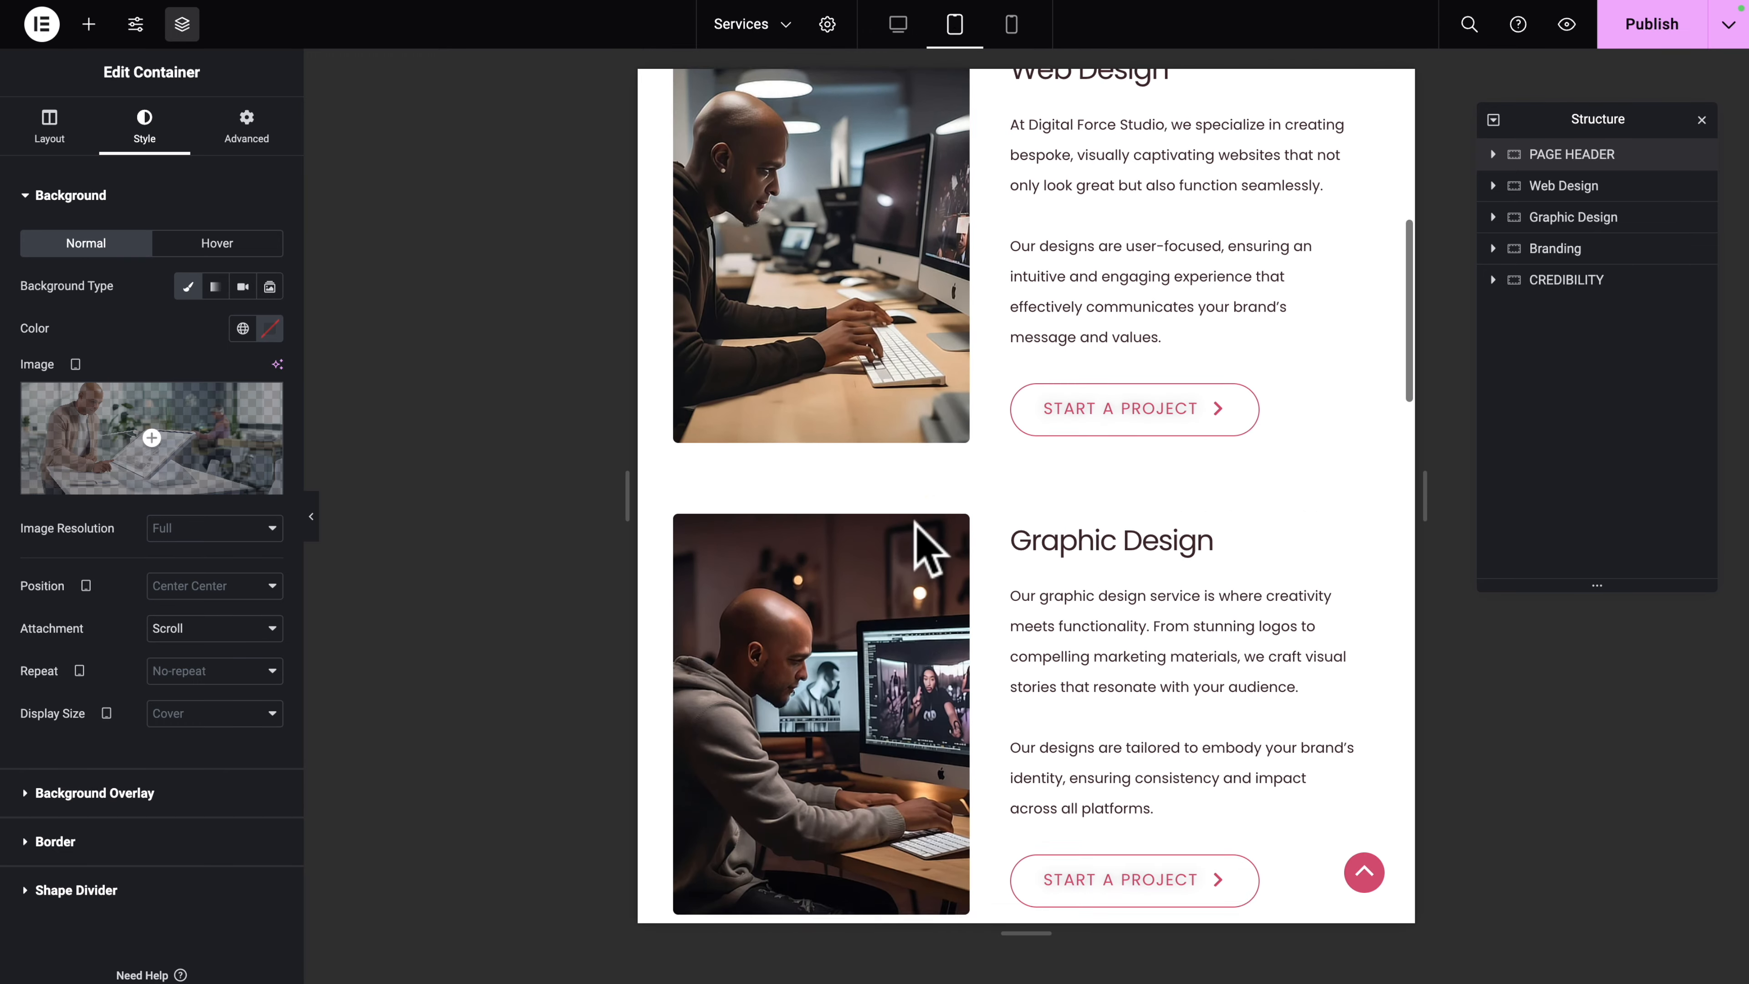
scroll(926, 548, down, 10)
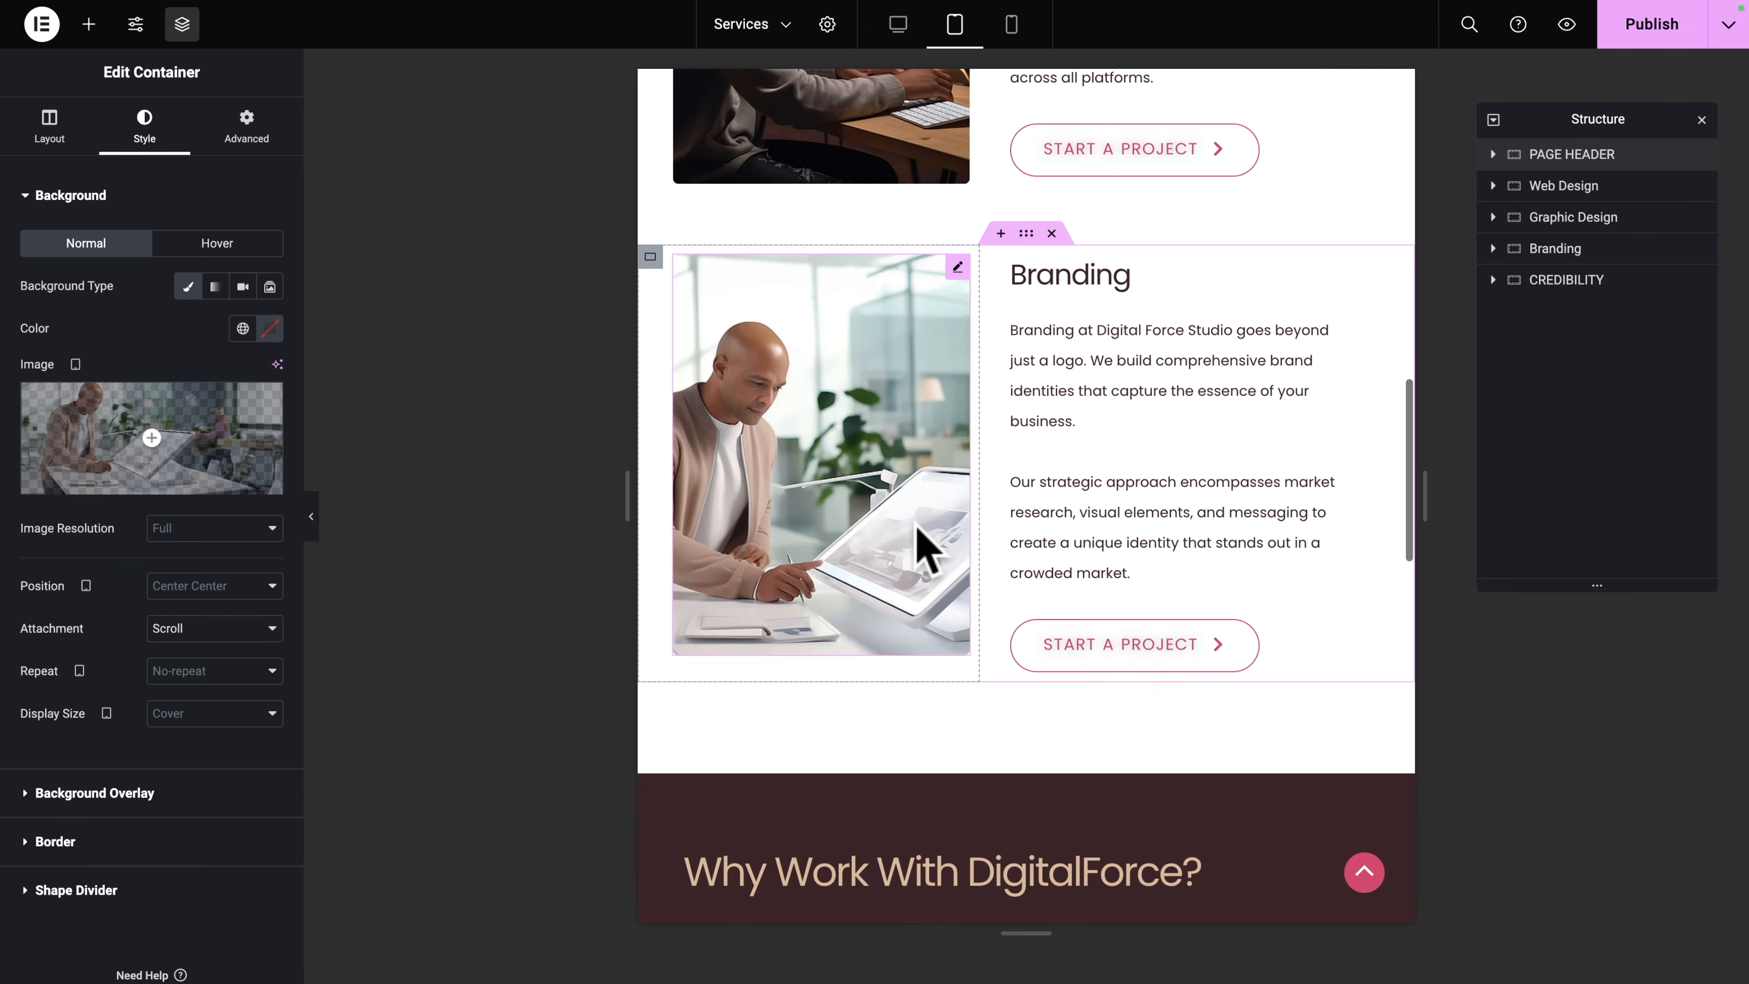
scroll(926, 548, down, 1)
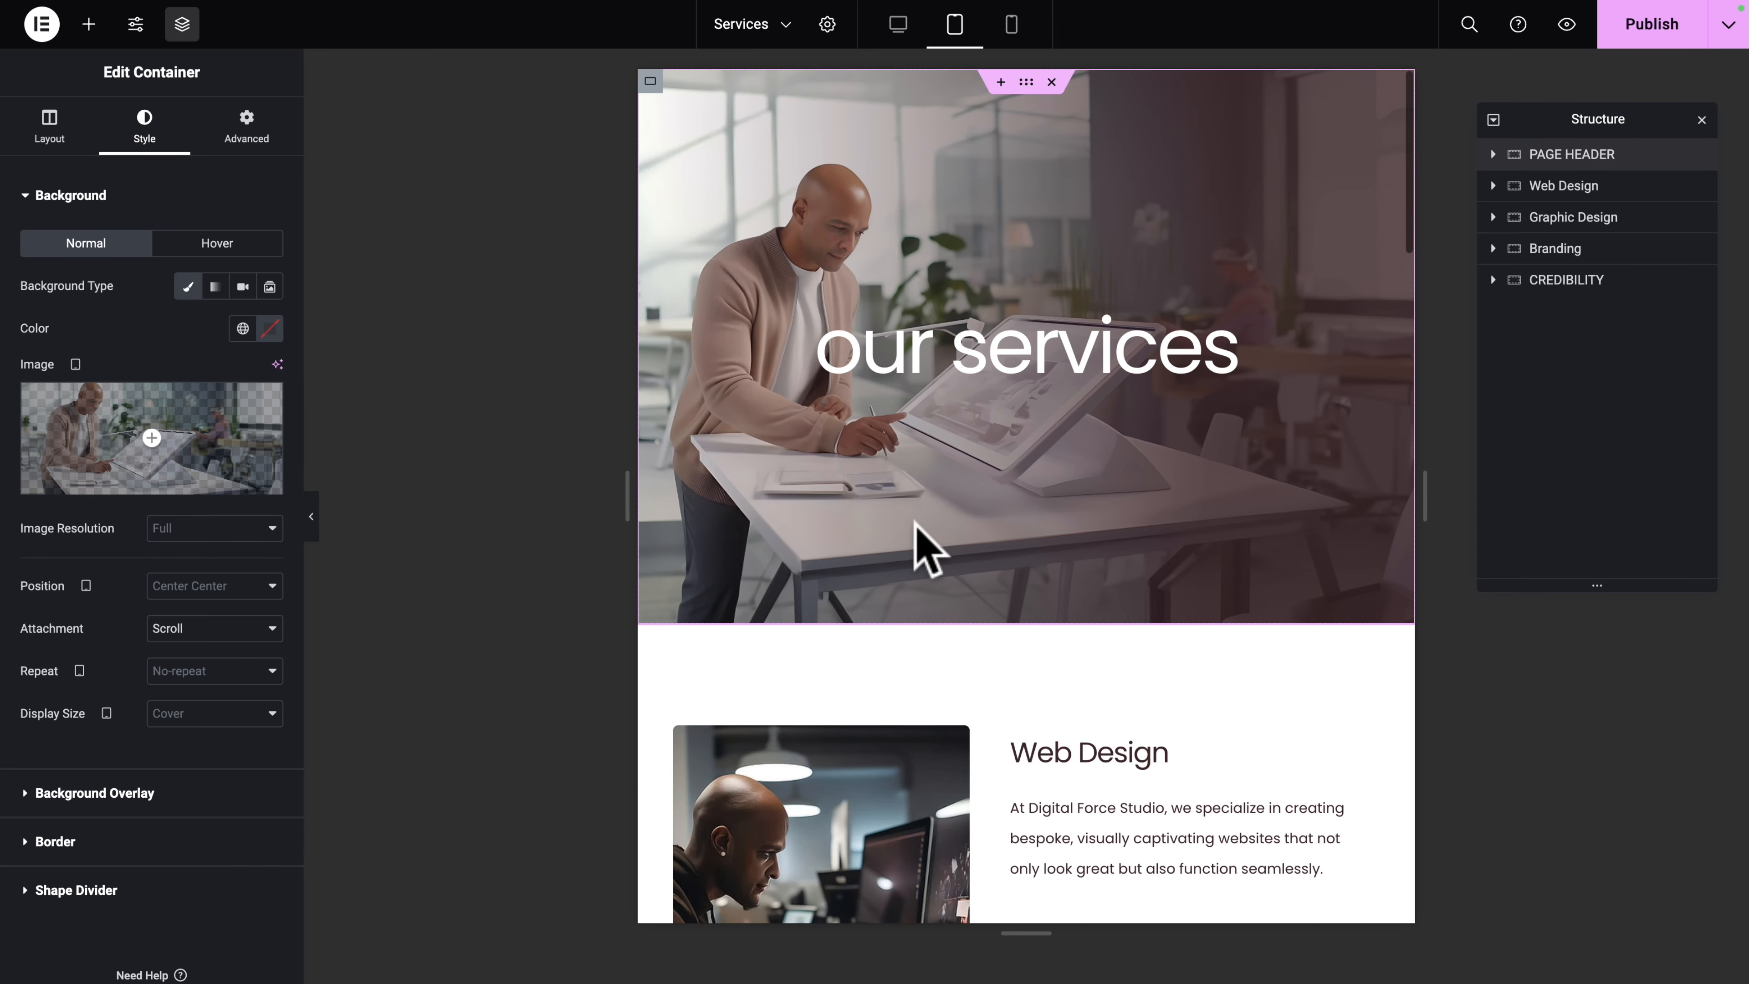
Step: Set the Web Design container's desktop margins to 0 and its padding to 60 px top and 40 px bottom
click(899, 24)
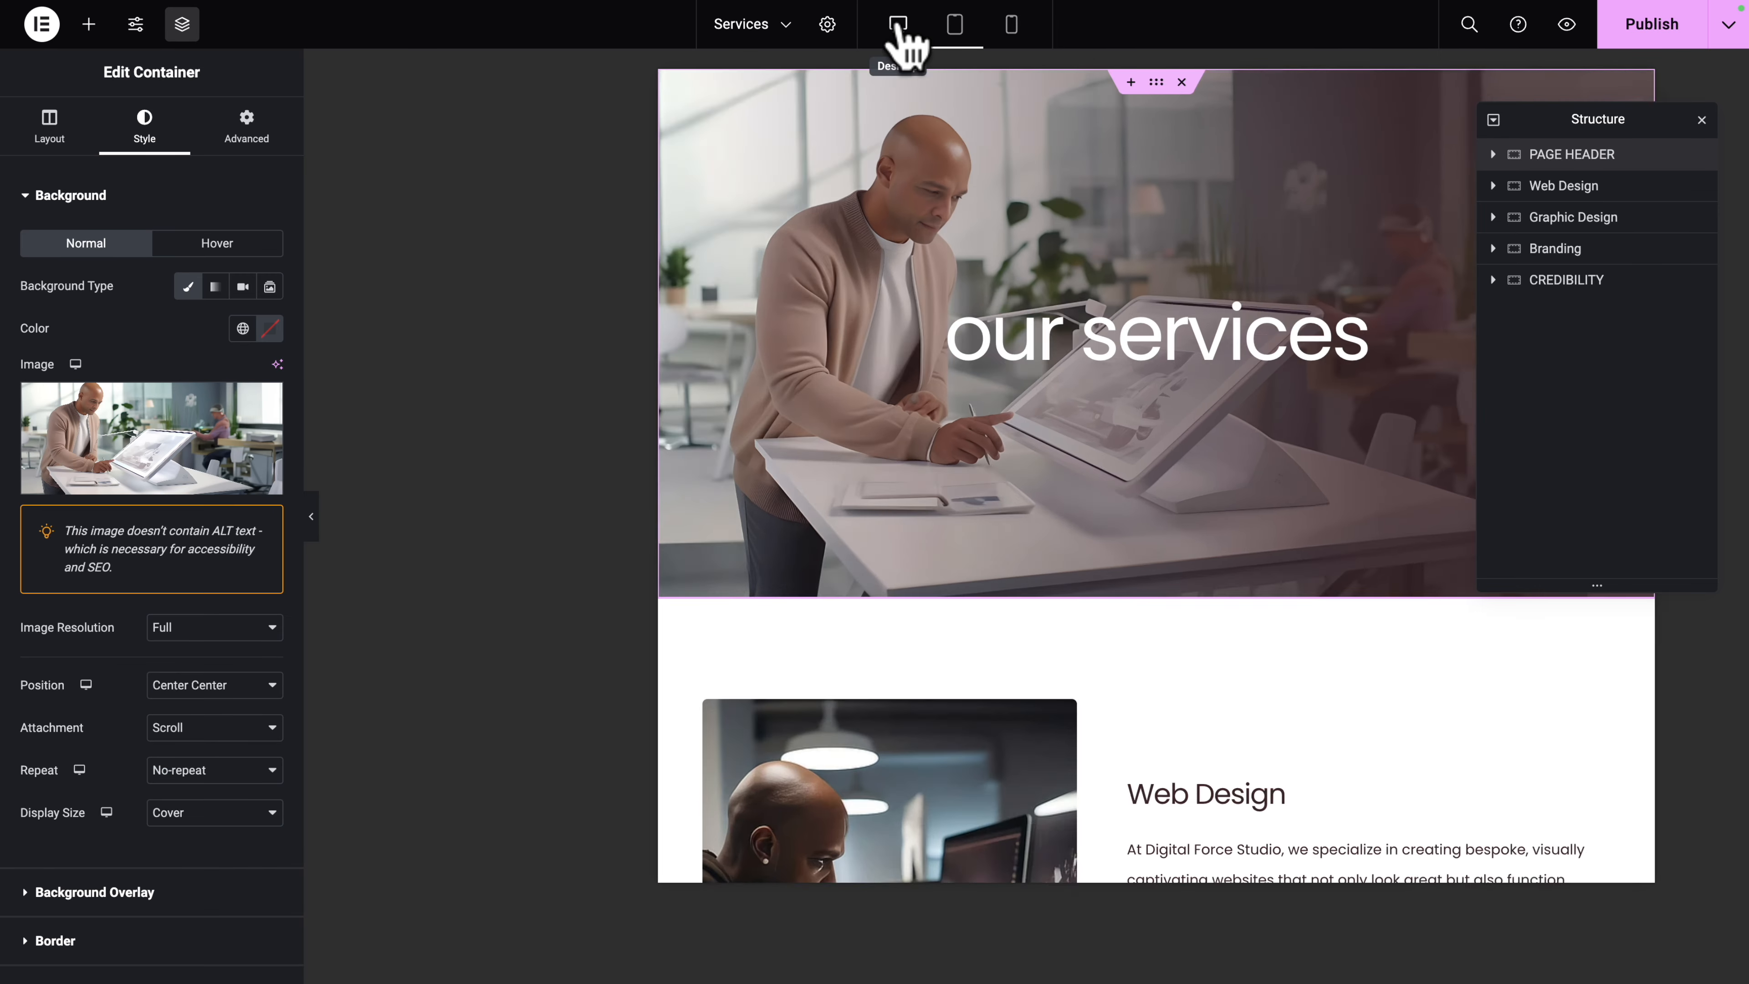
click(247, 128)
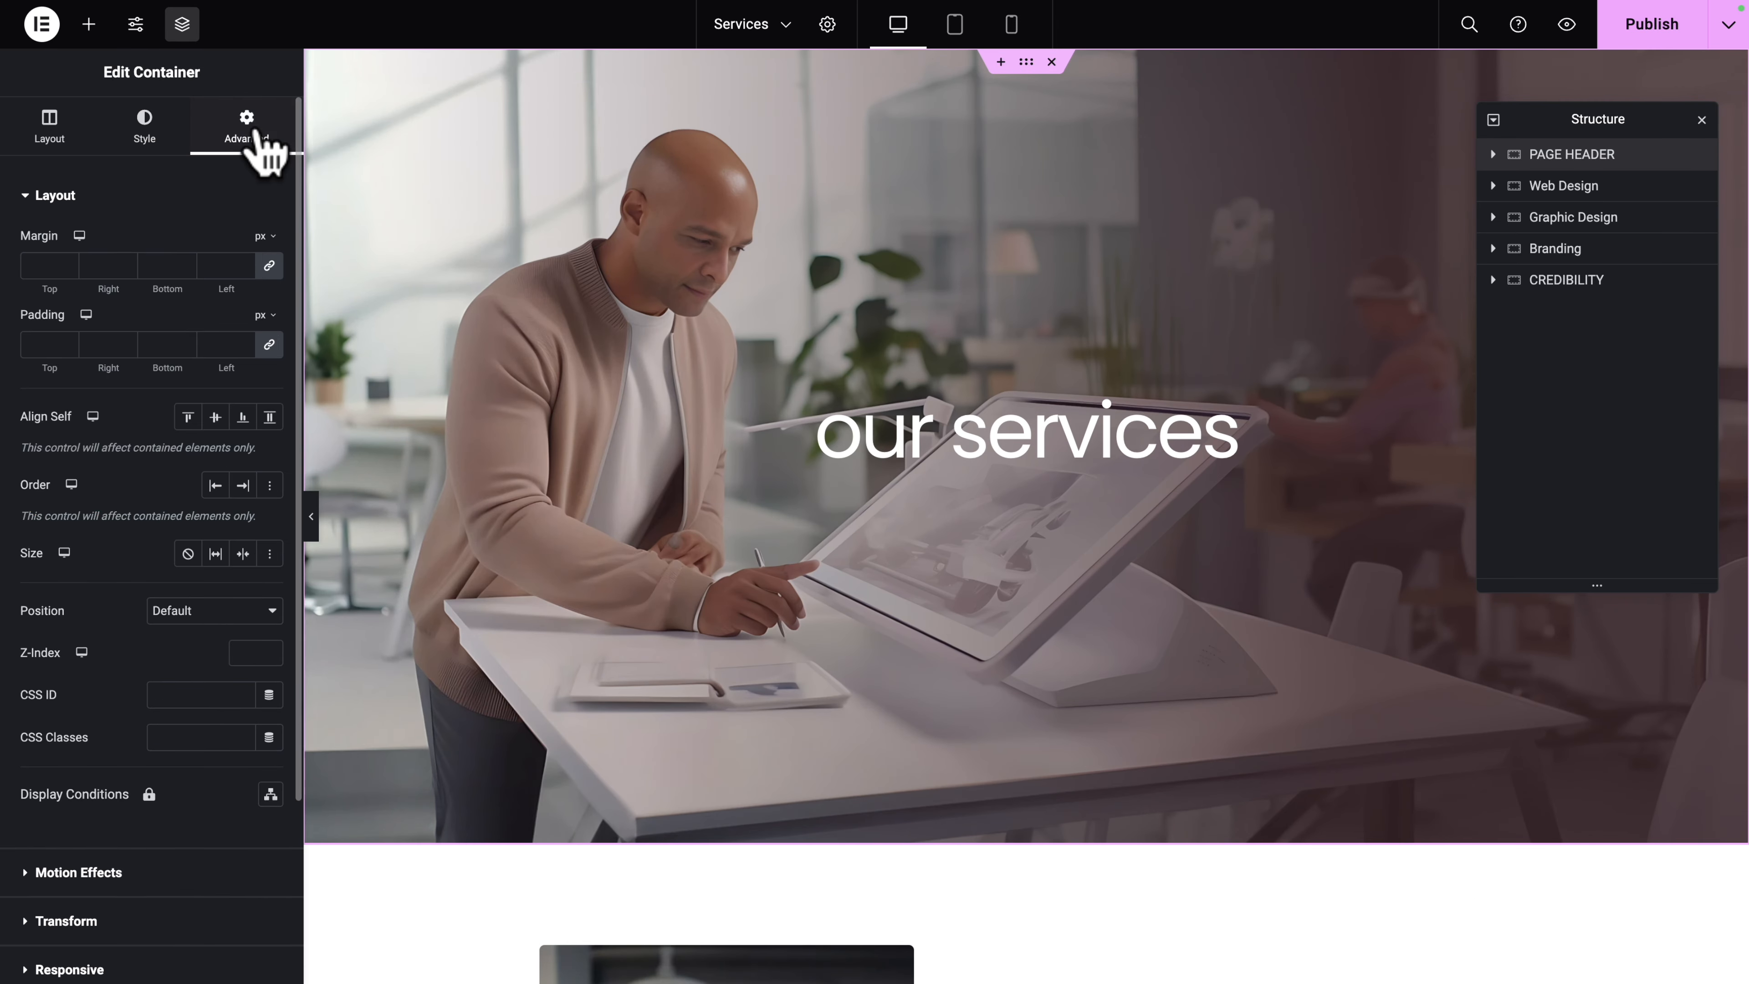
click(1568, 195)
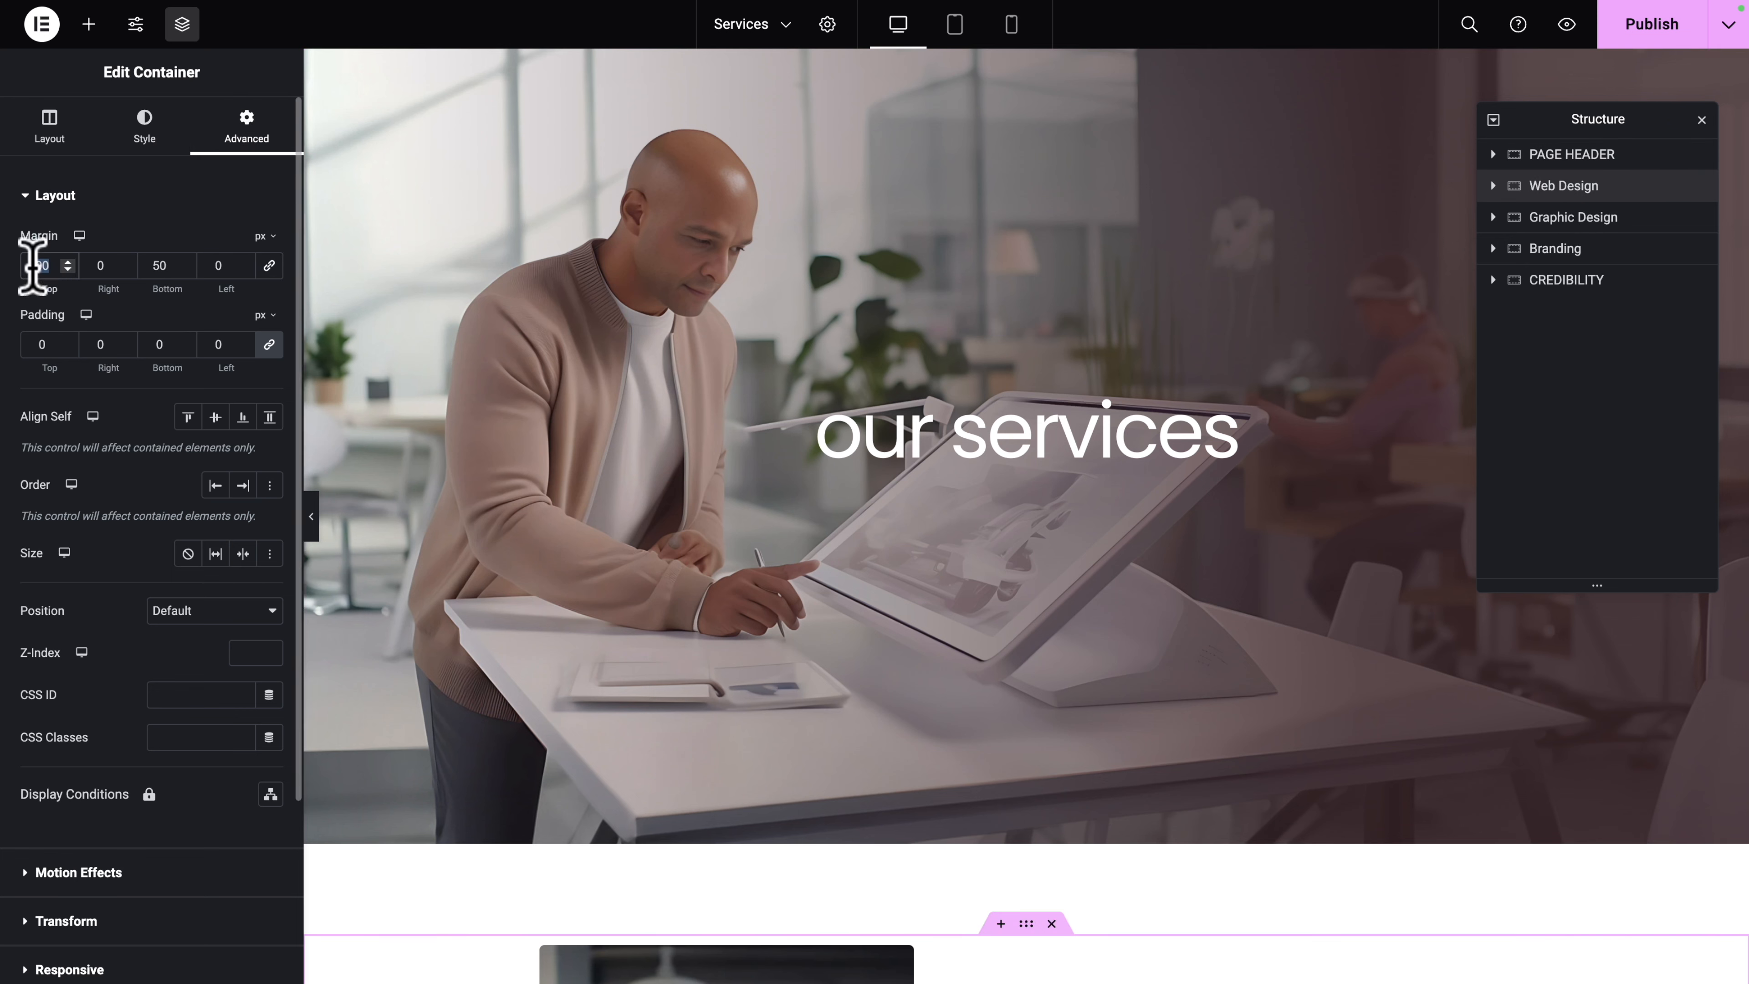
text(00)
double_click(31, 344)
text(50)
key(Tab)
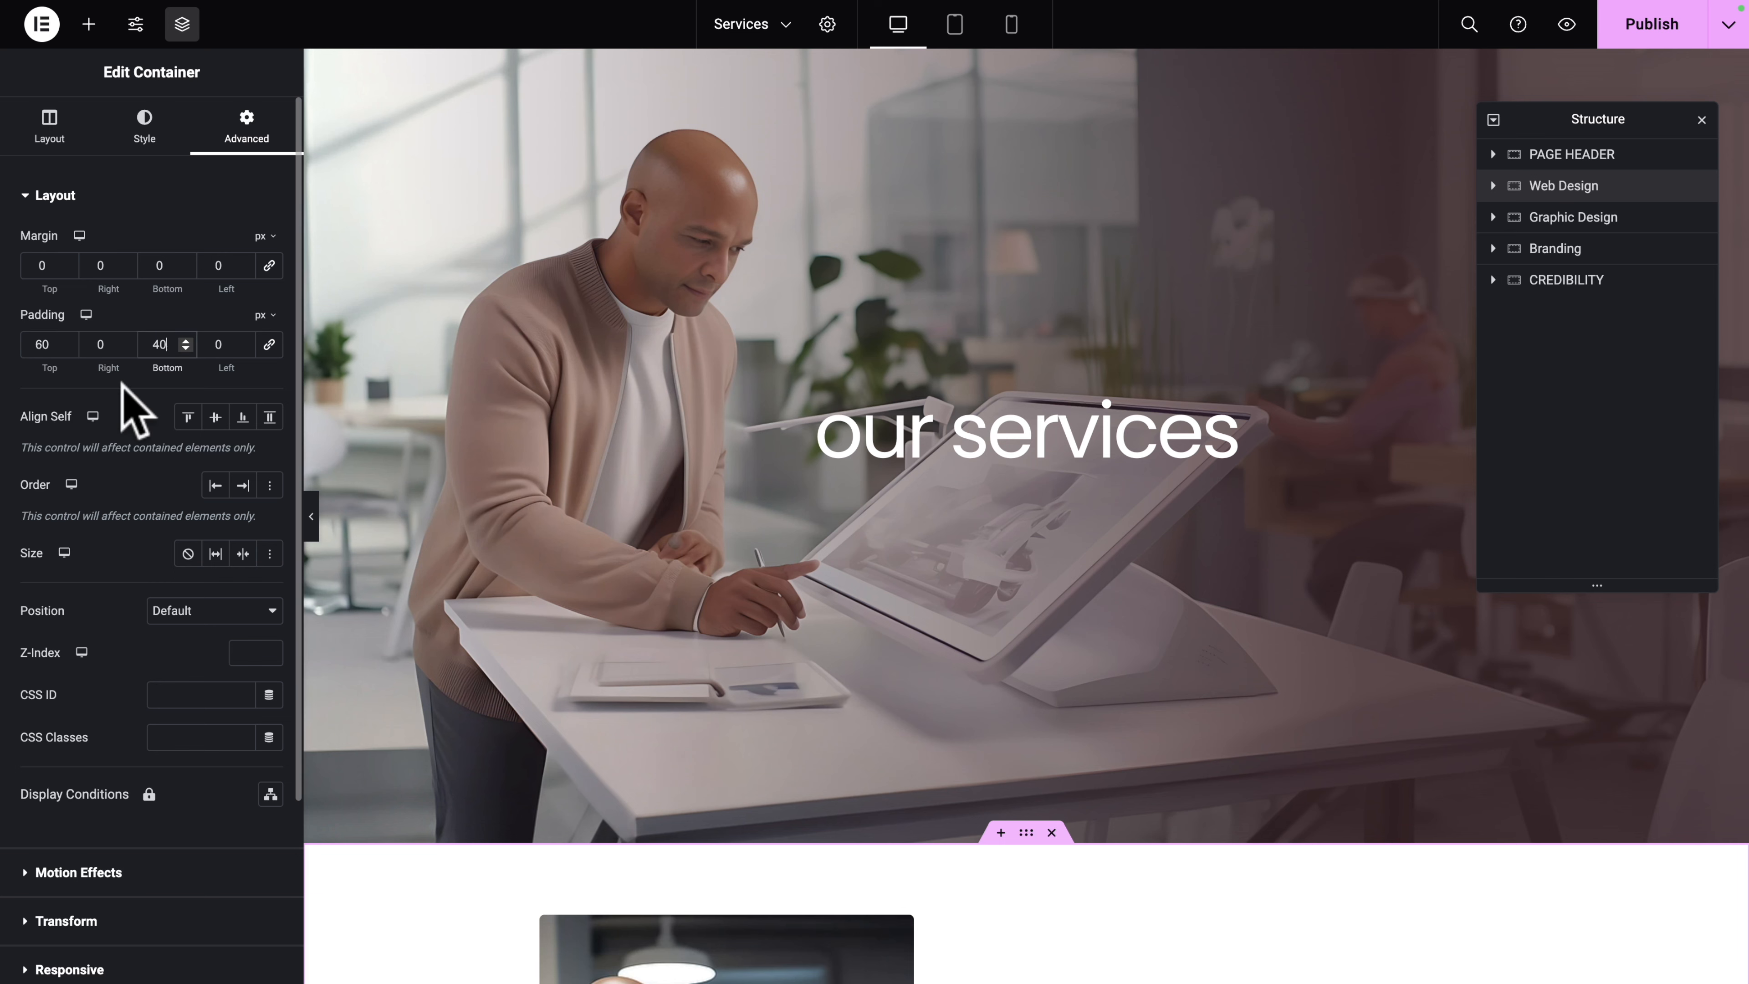
Step: Set the Web Design container's tablet portrait margins to 0 and its padding to 40 px top and bottom
click(954, 28)
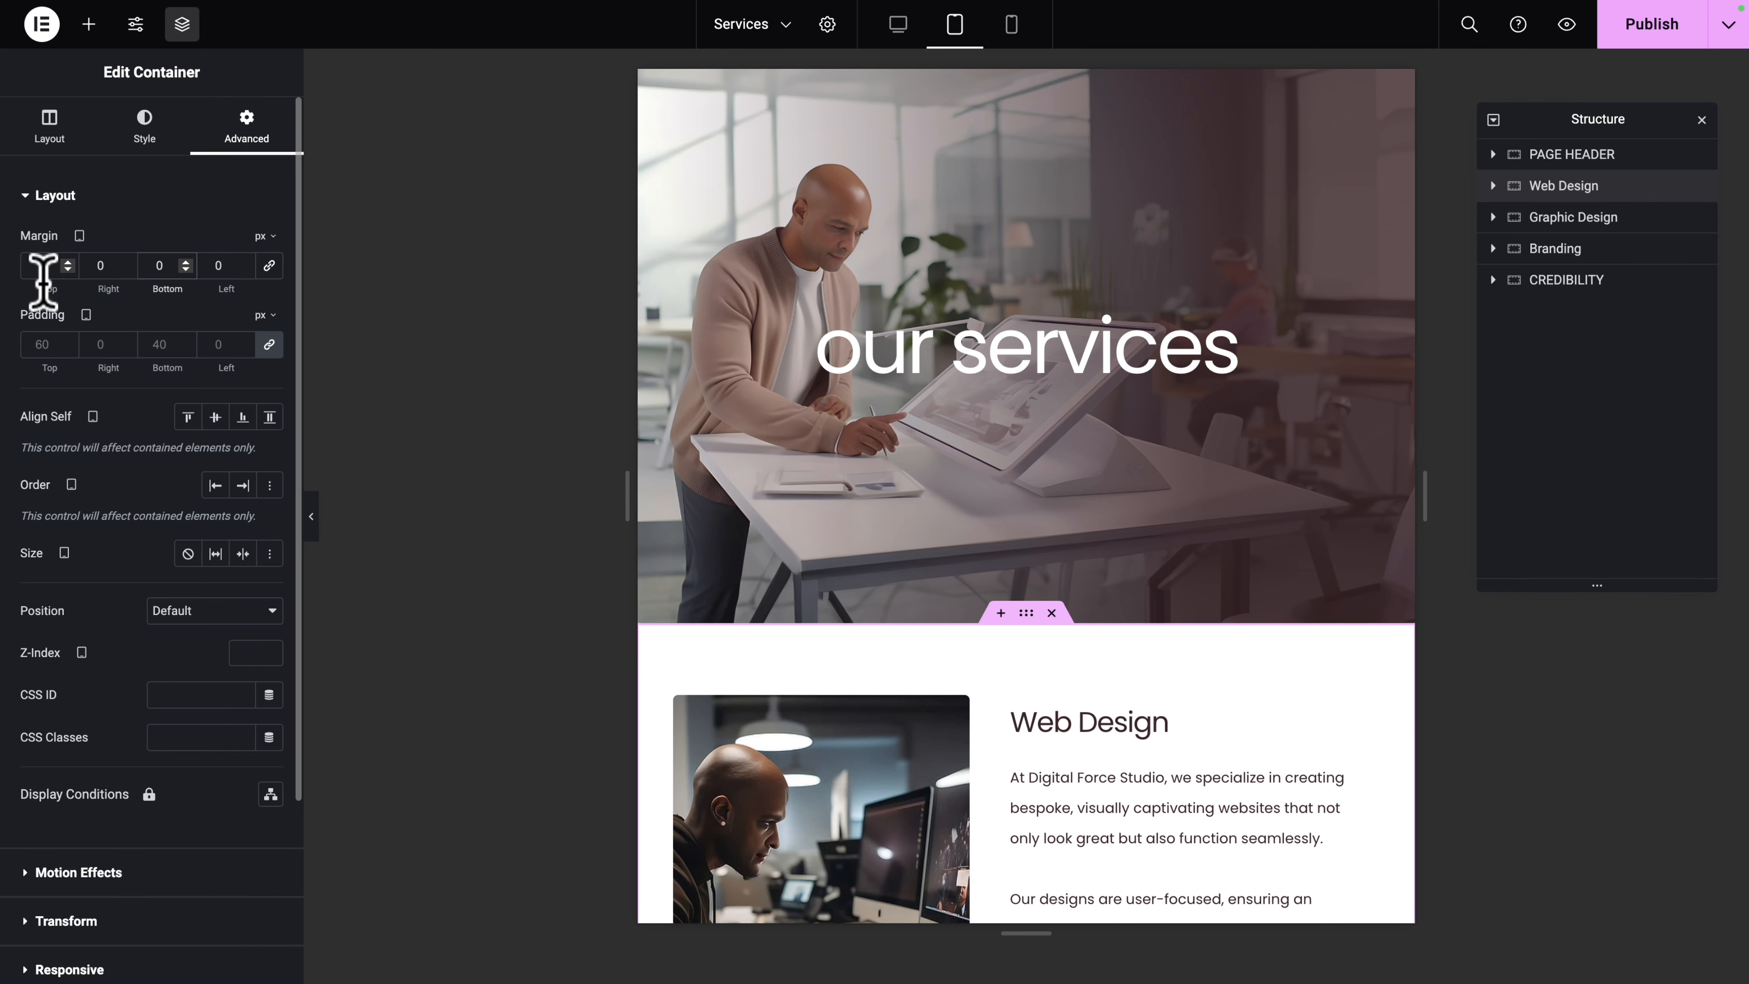
click(269, 344)
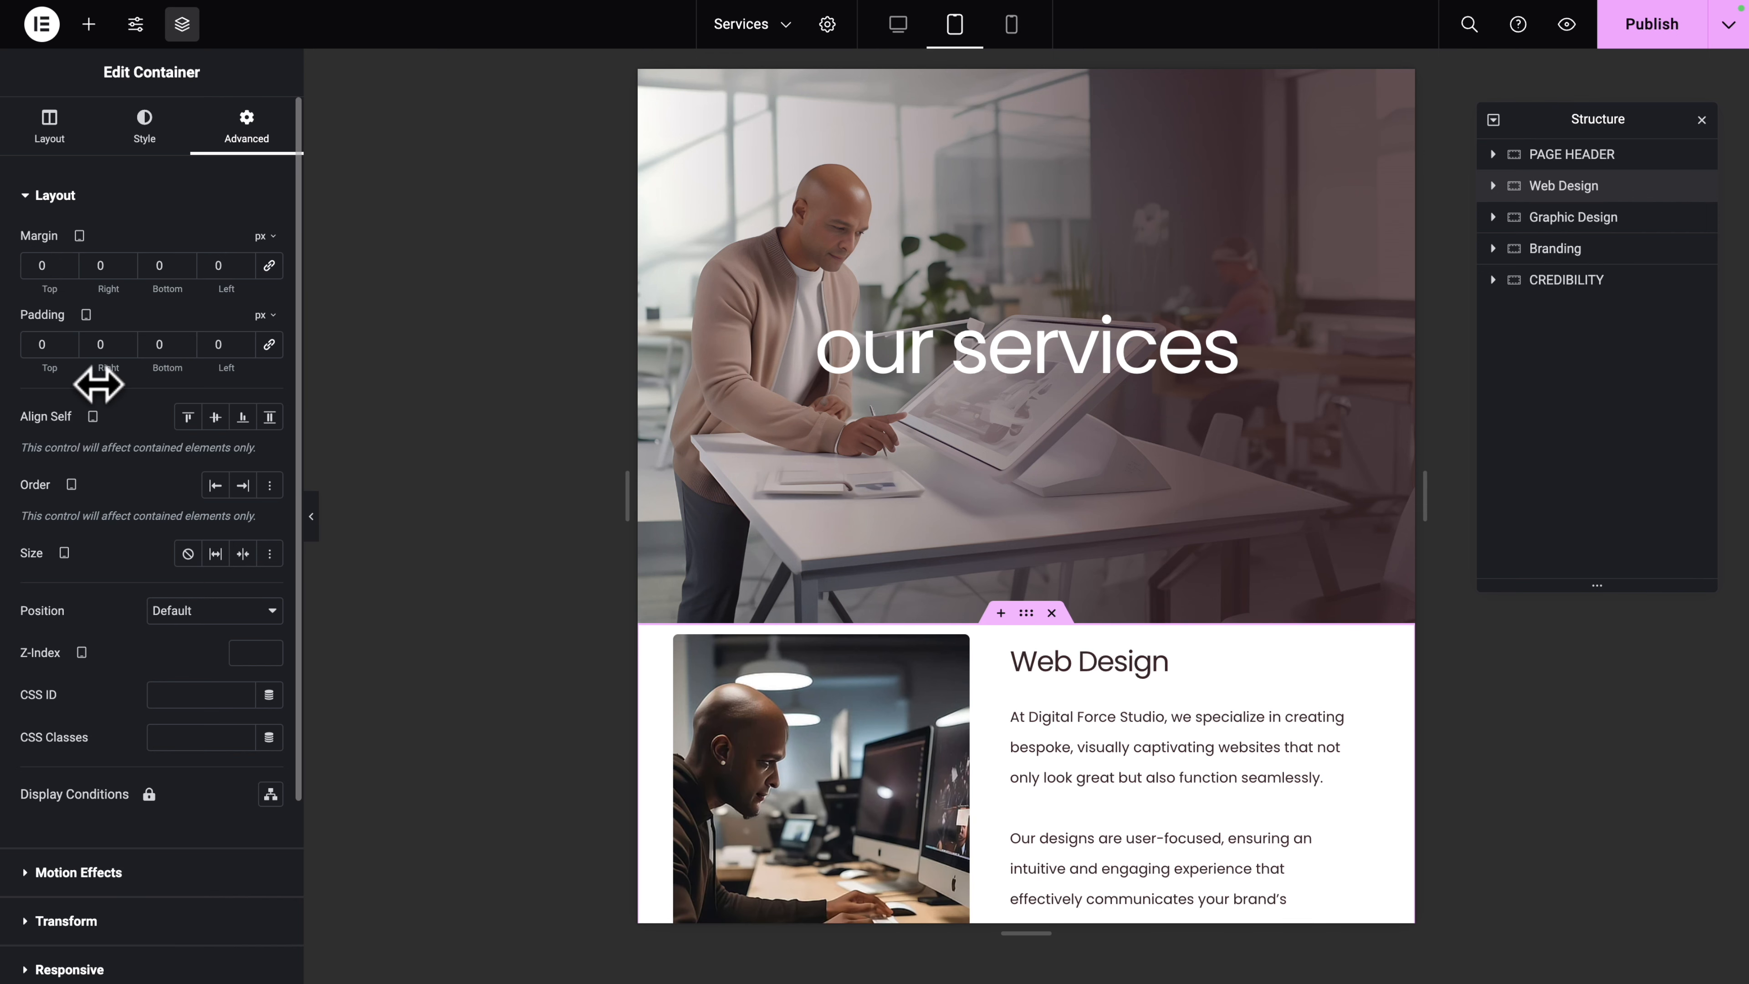
click(35, 344)
text(60)
key(Tab)
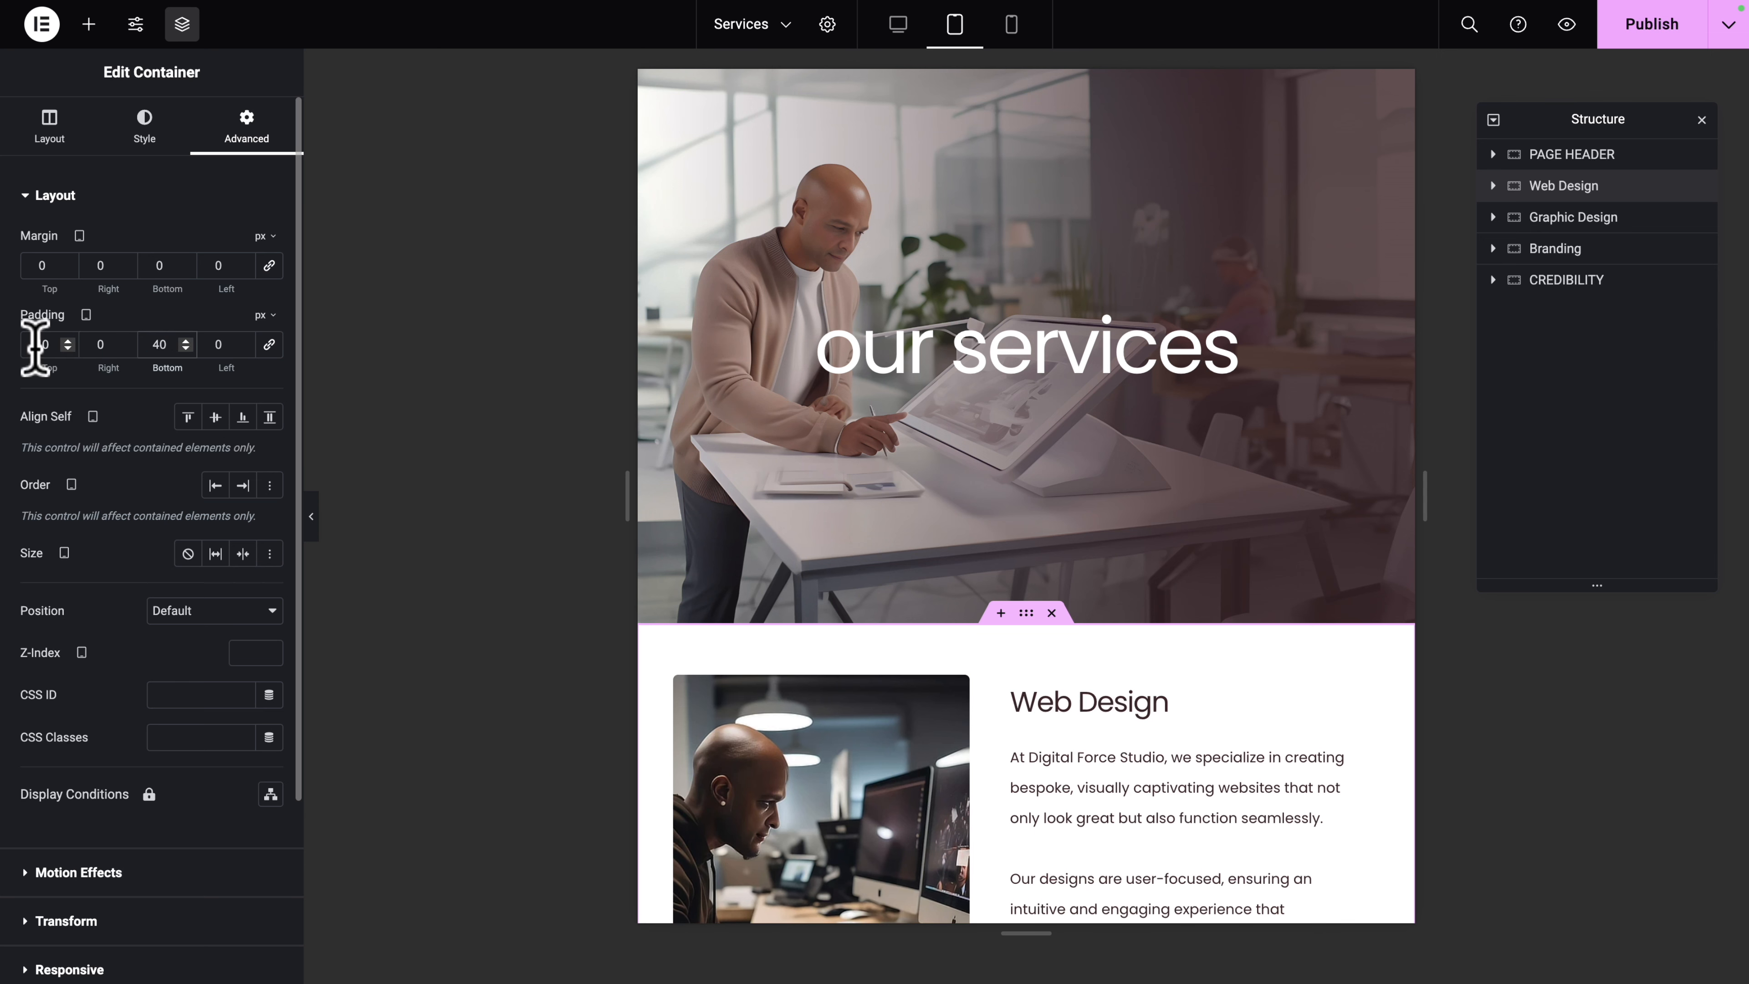
key(Tab)
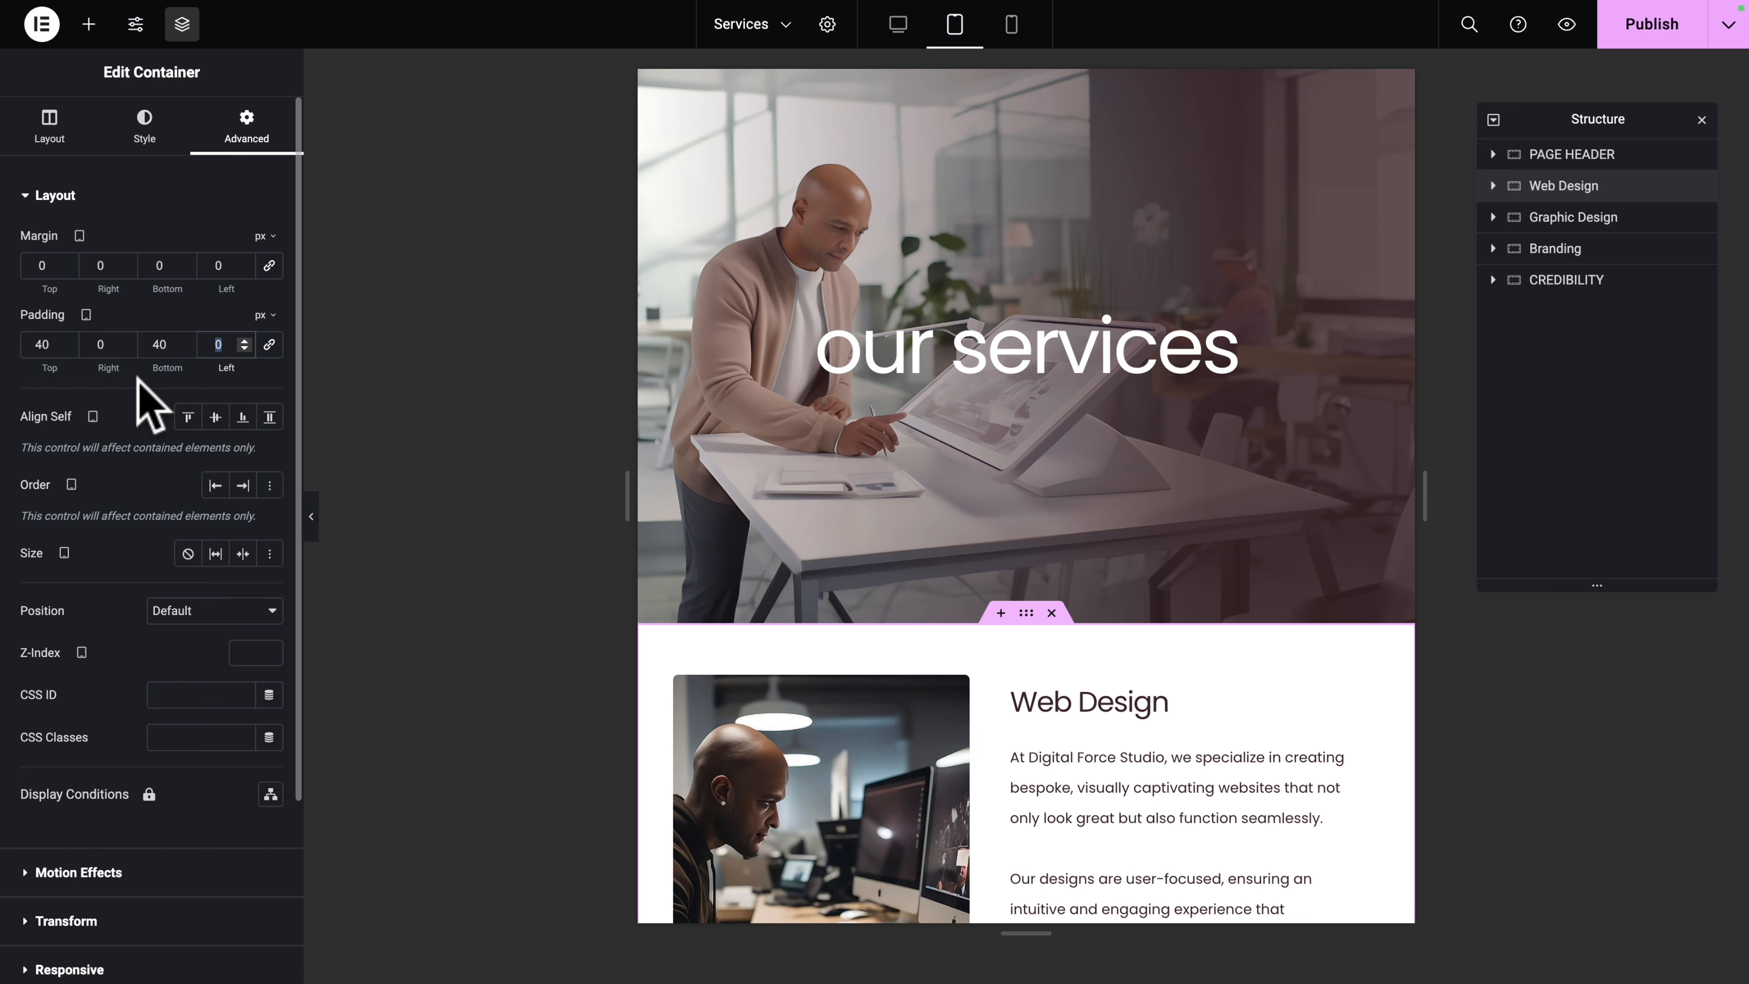
Step: Set the Web Design container's mobile portrait margins to 0 and its padding to 20 px top and 30 px bottom
click(1010, 28)
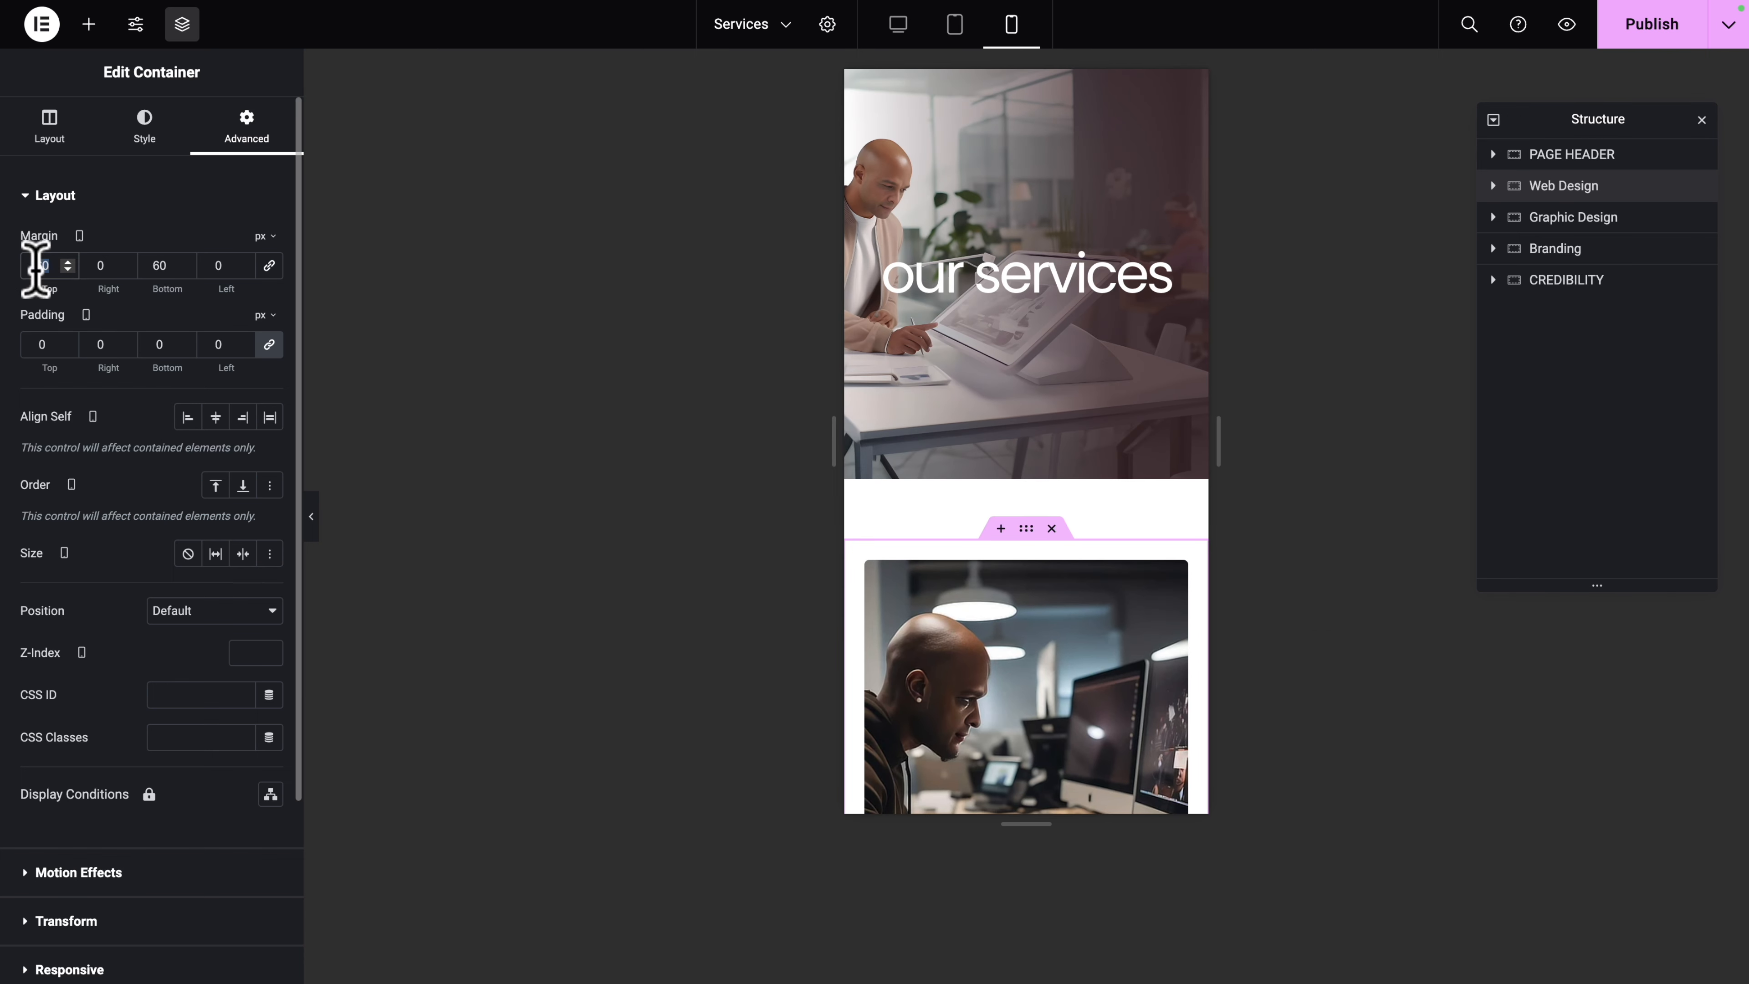
key(Tab)
key(Tab)
text(0)
click(270, 345)
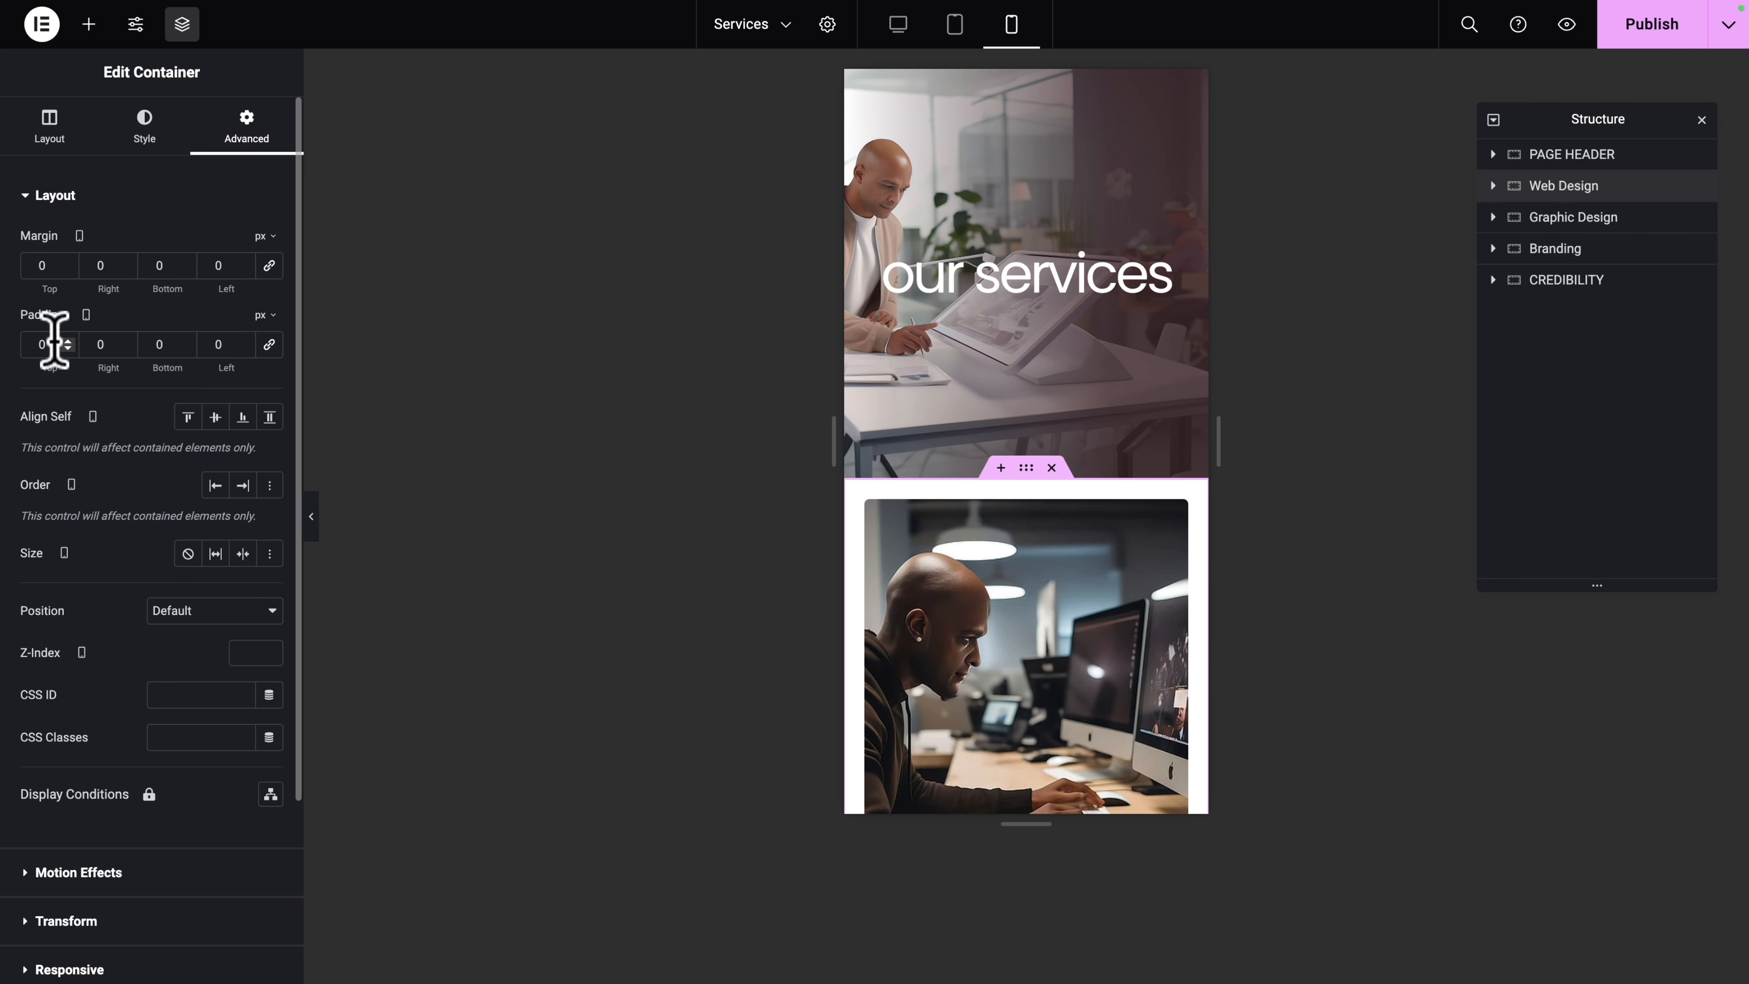
click(34, 343)
text(2)
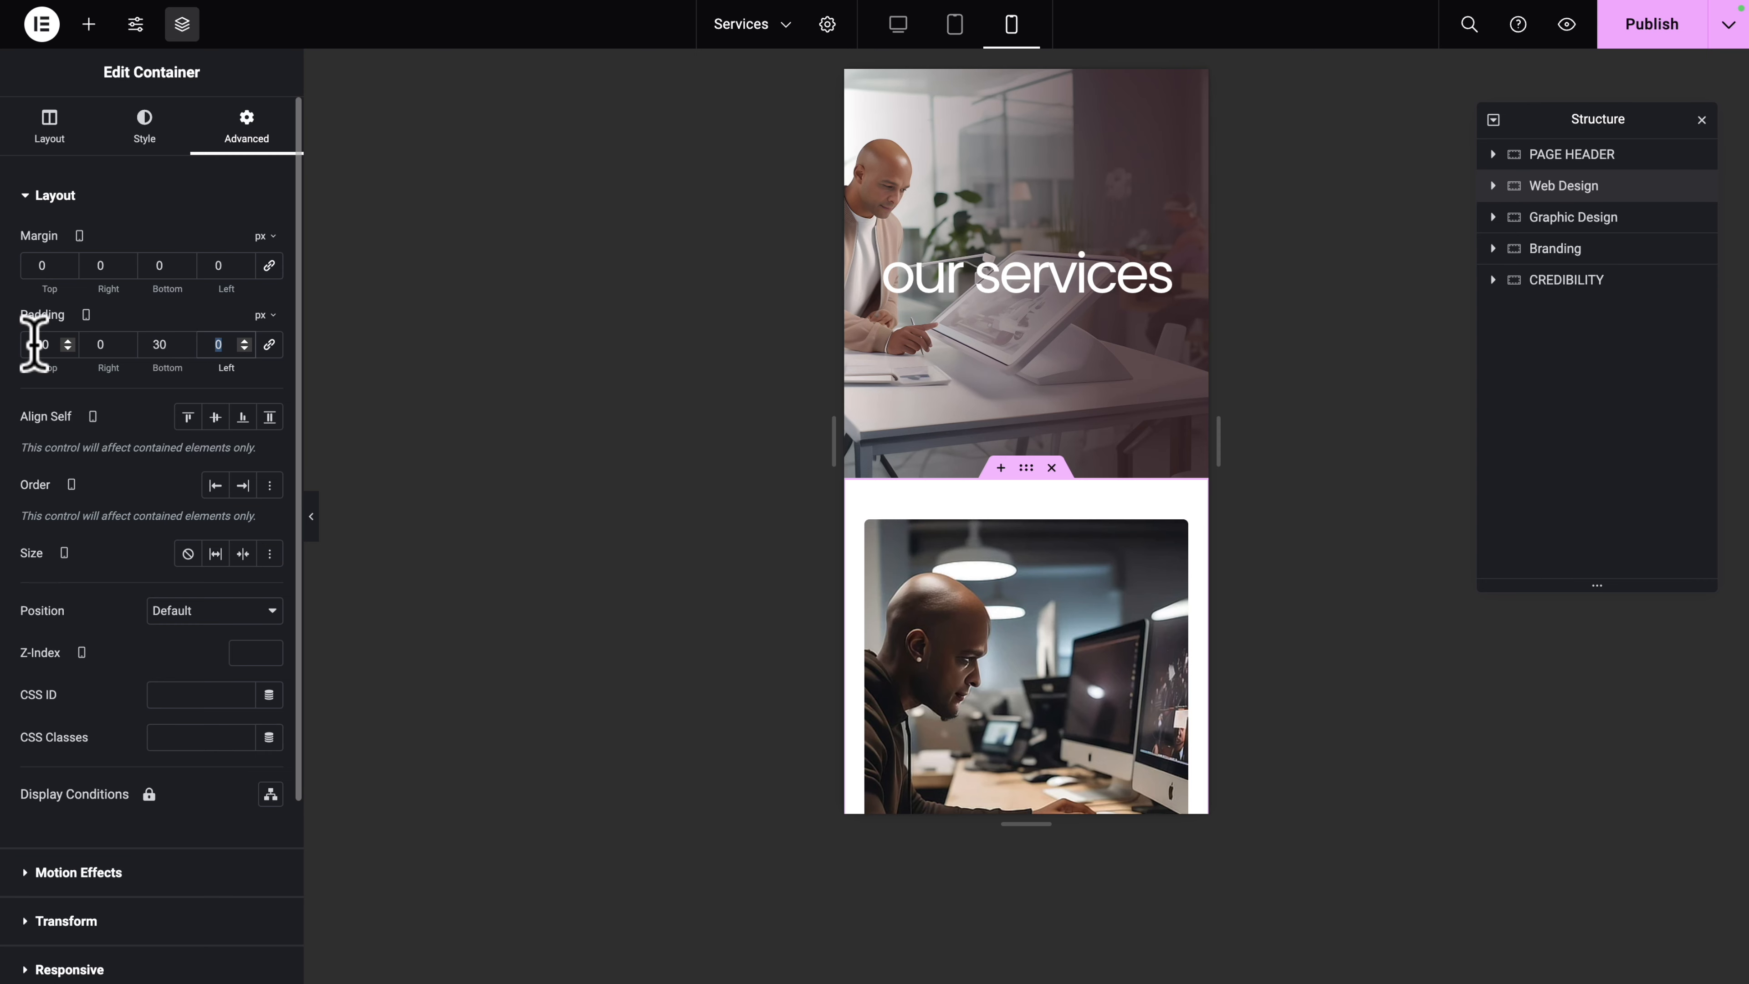
Step: Set the Graphic Design container's desktop margins to 0 and its bottom padding to 60 px
click(898, 24)
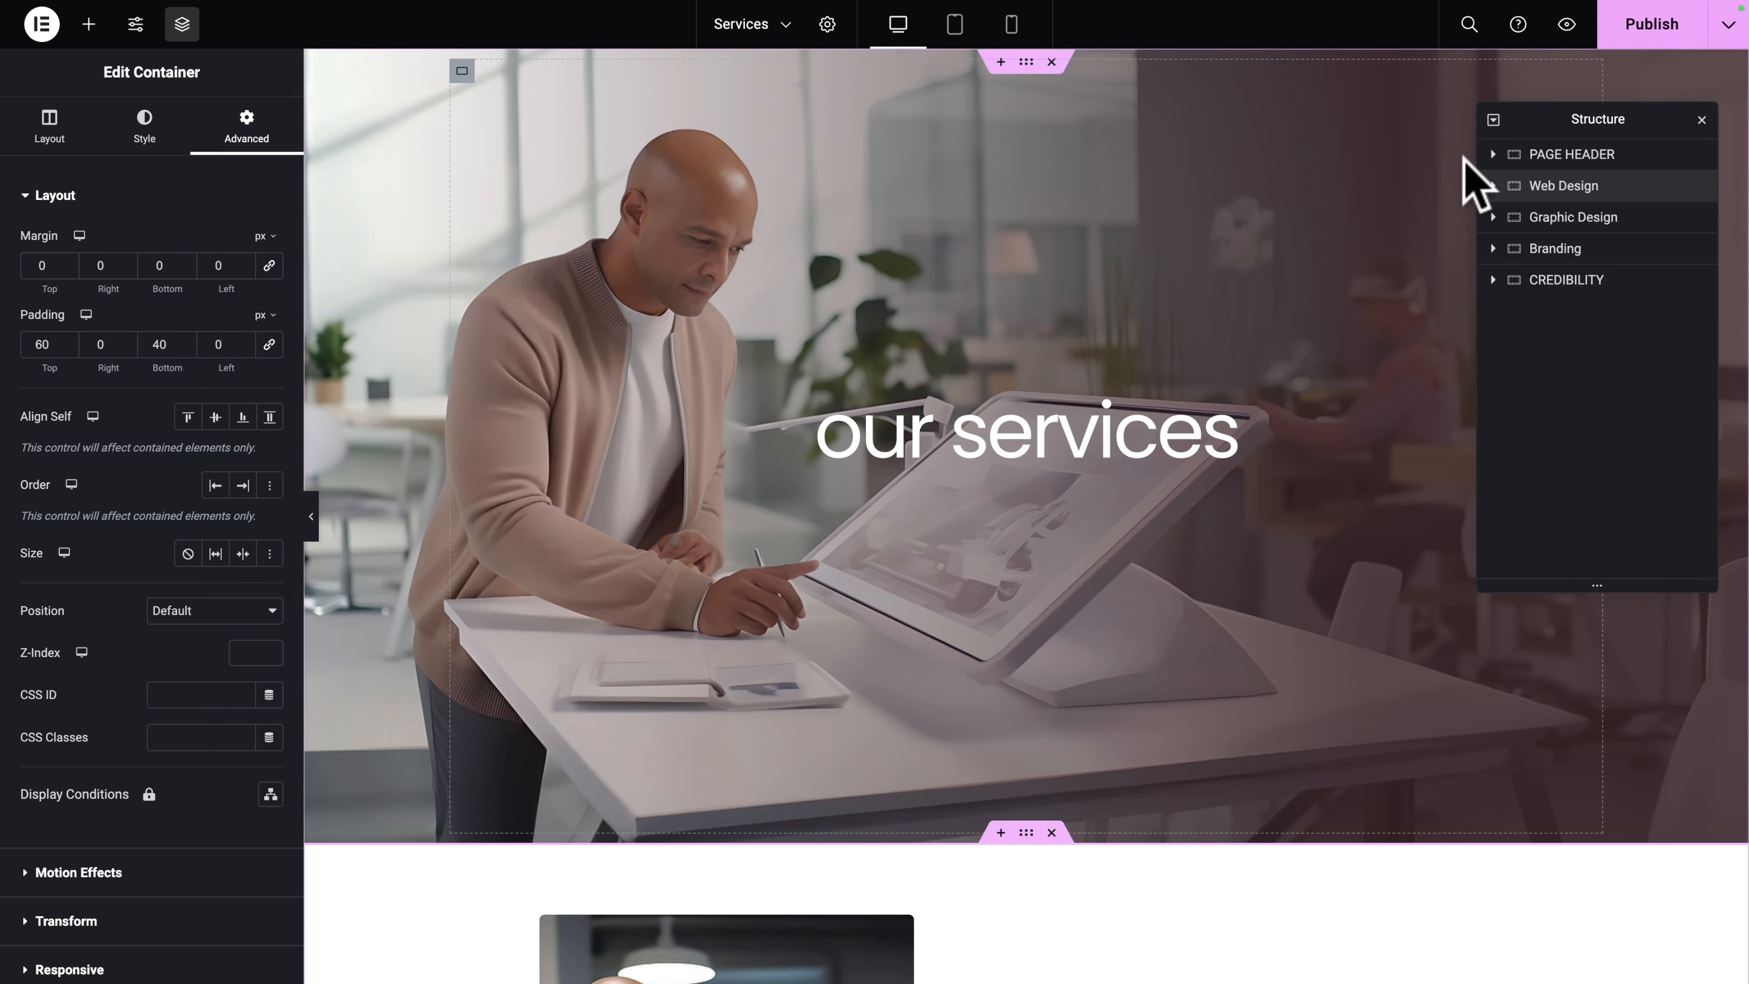
click(1554, 220)
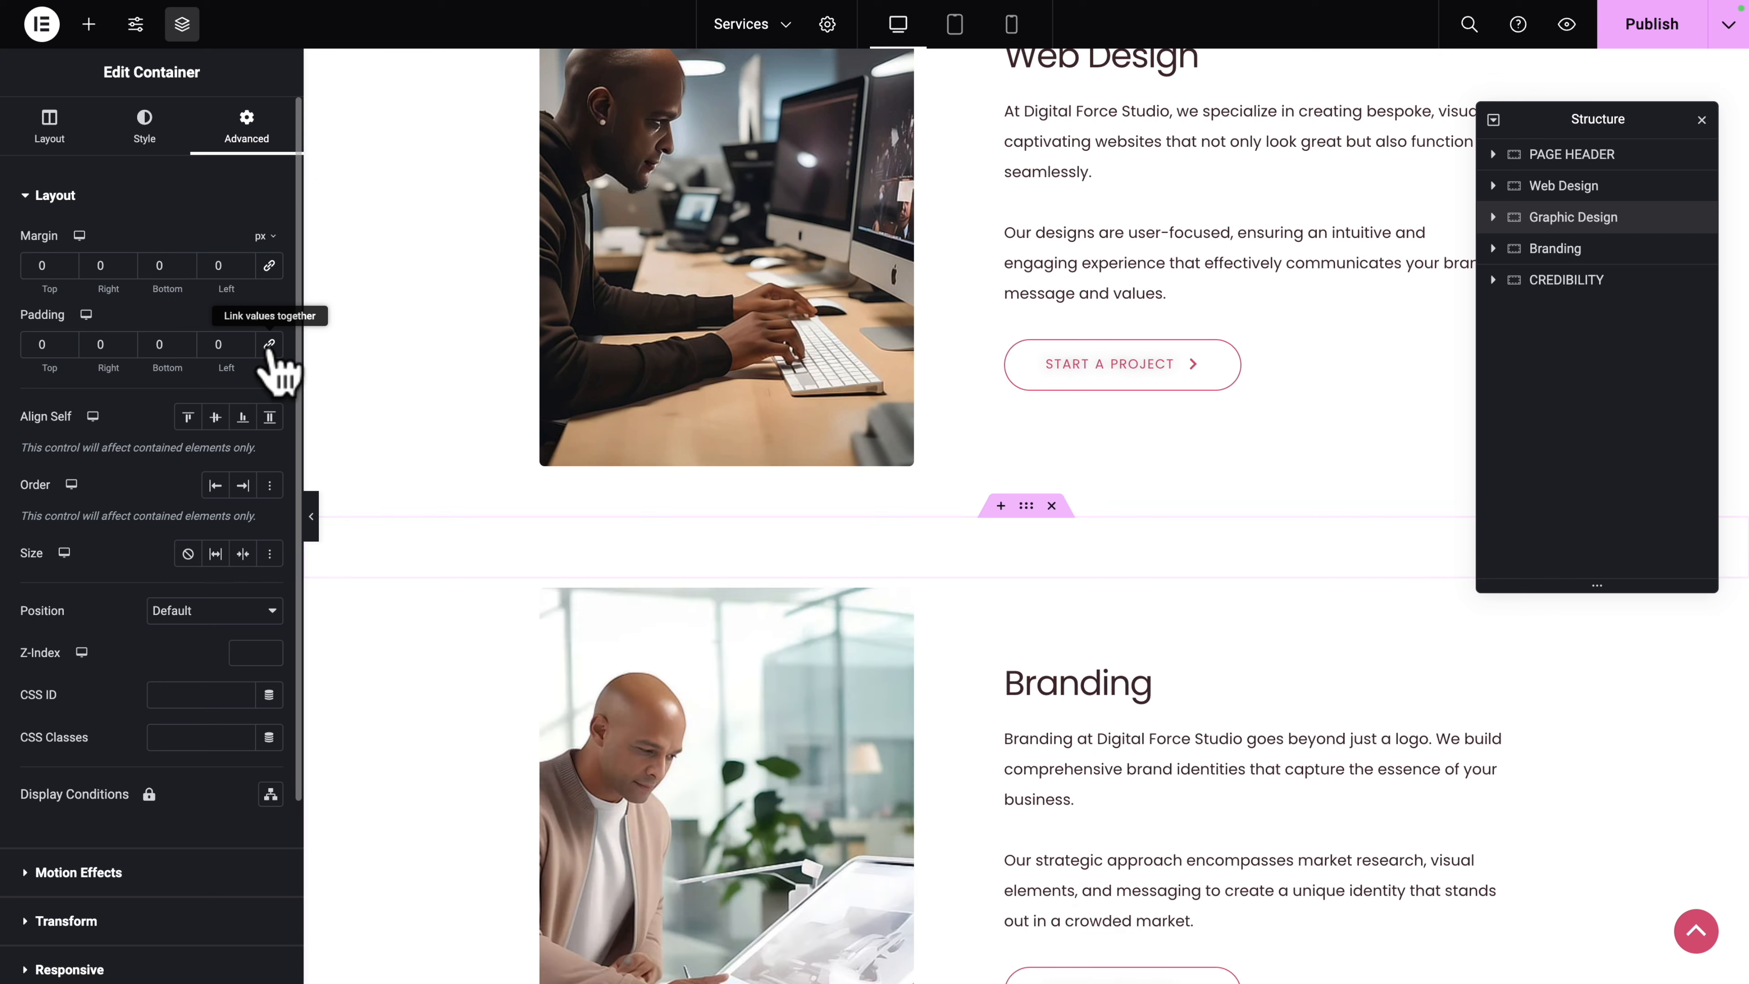
click(147, 343)
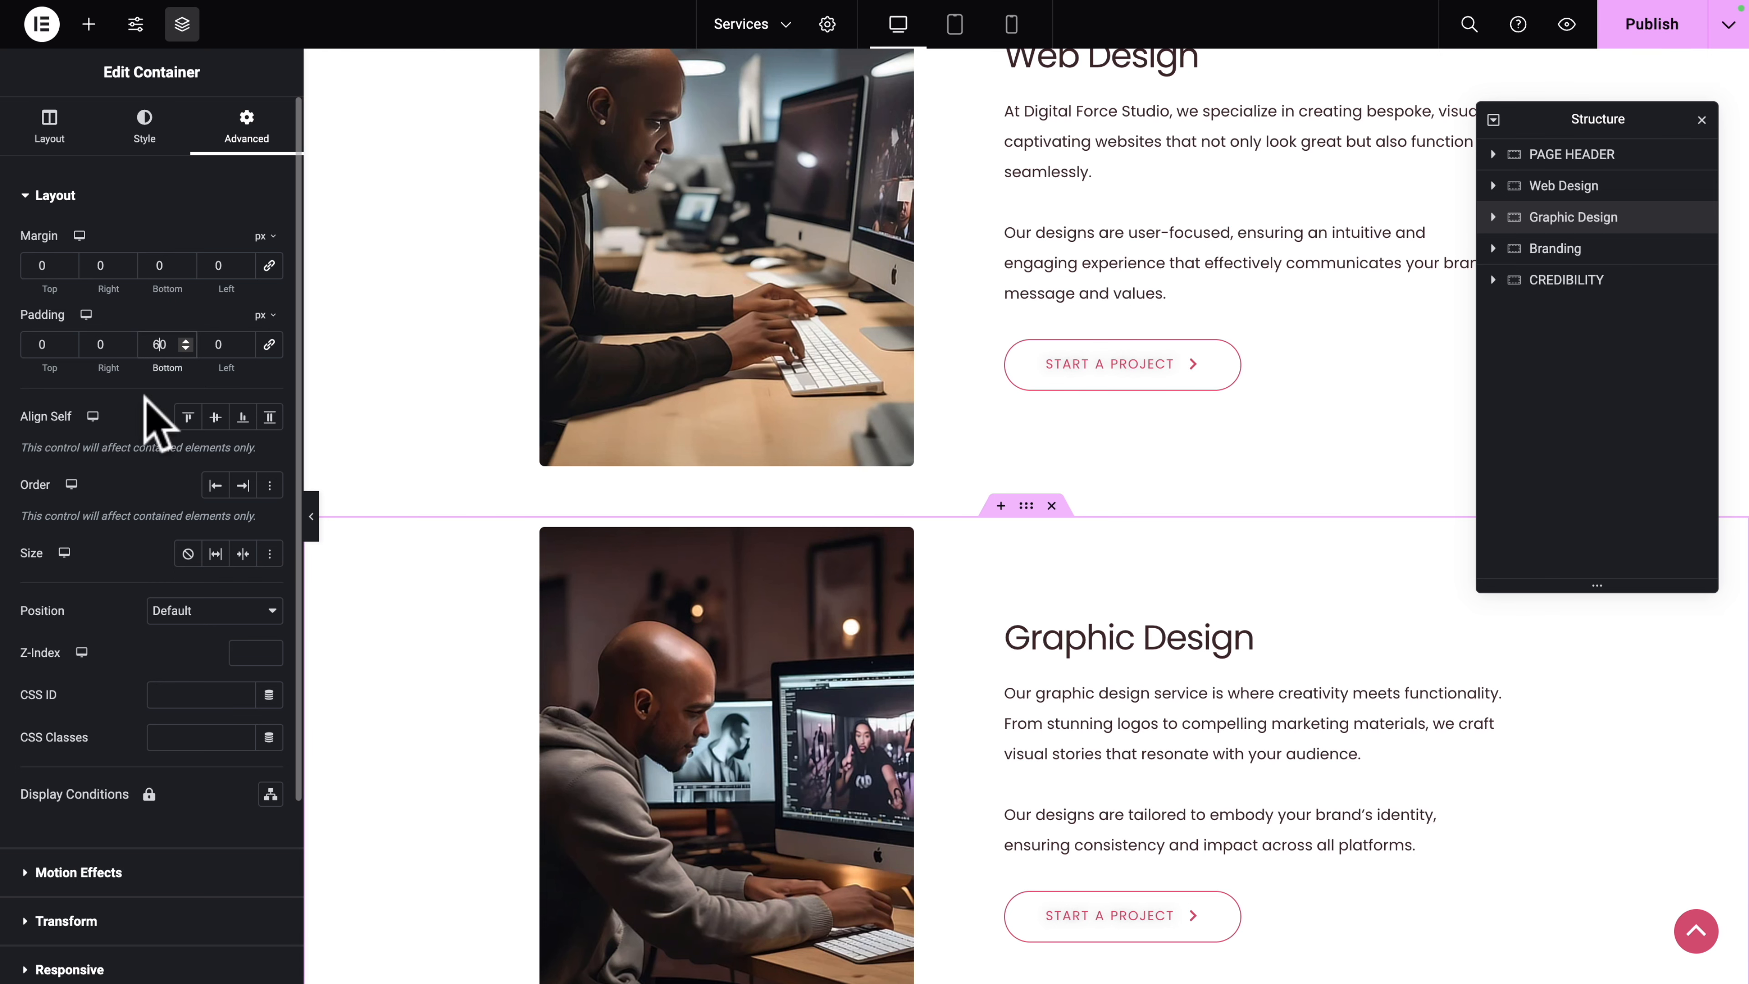
scroll(614, 641, down, 6)
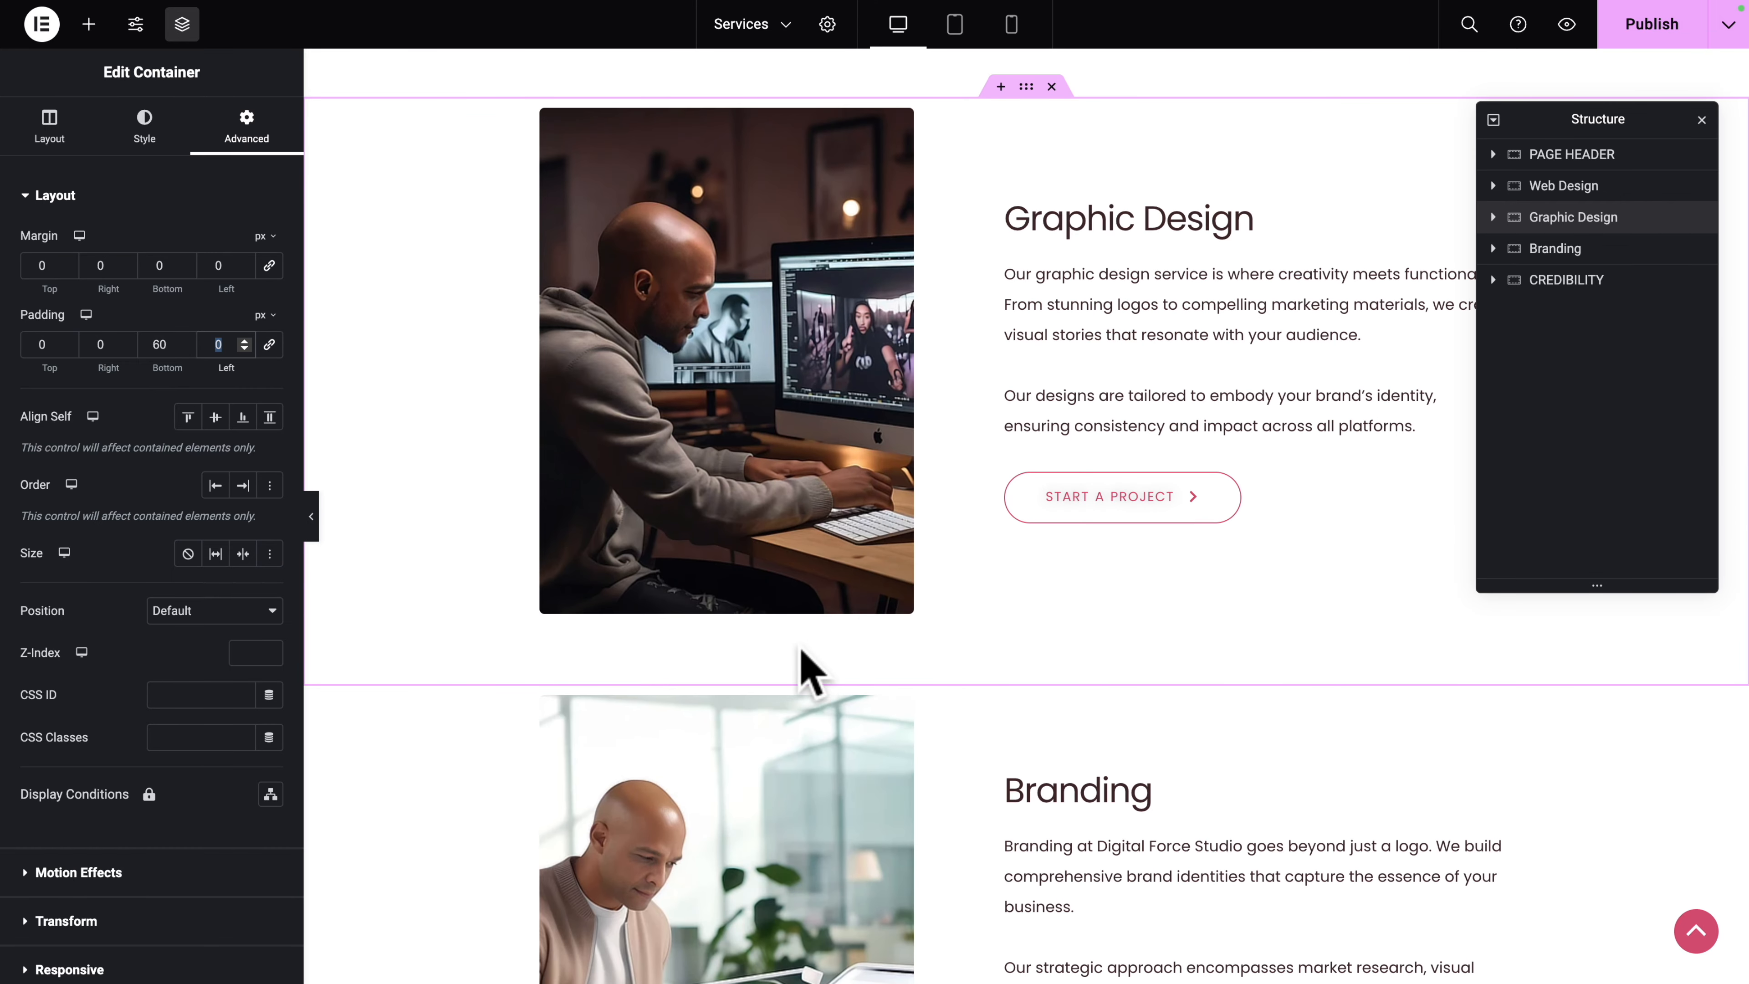
Step: Set the Graphic Design container's tablet portrait margins to 0 and its bottom padding to 40 px
click(954, 26)
scroll(800, 274, up, 10)
scroll(816, 351, down, 2)
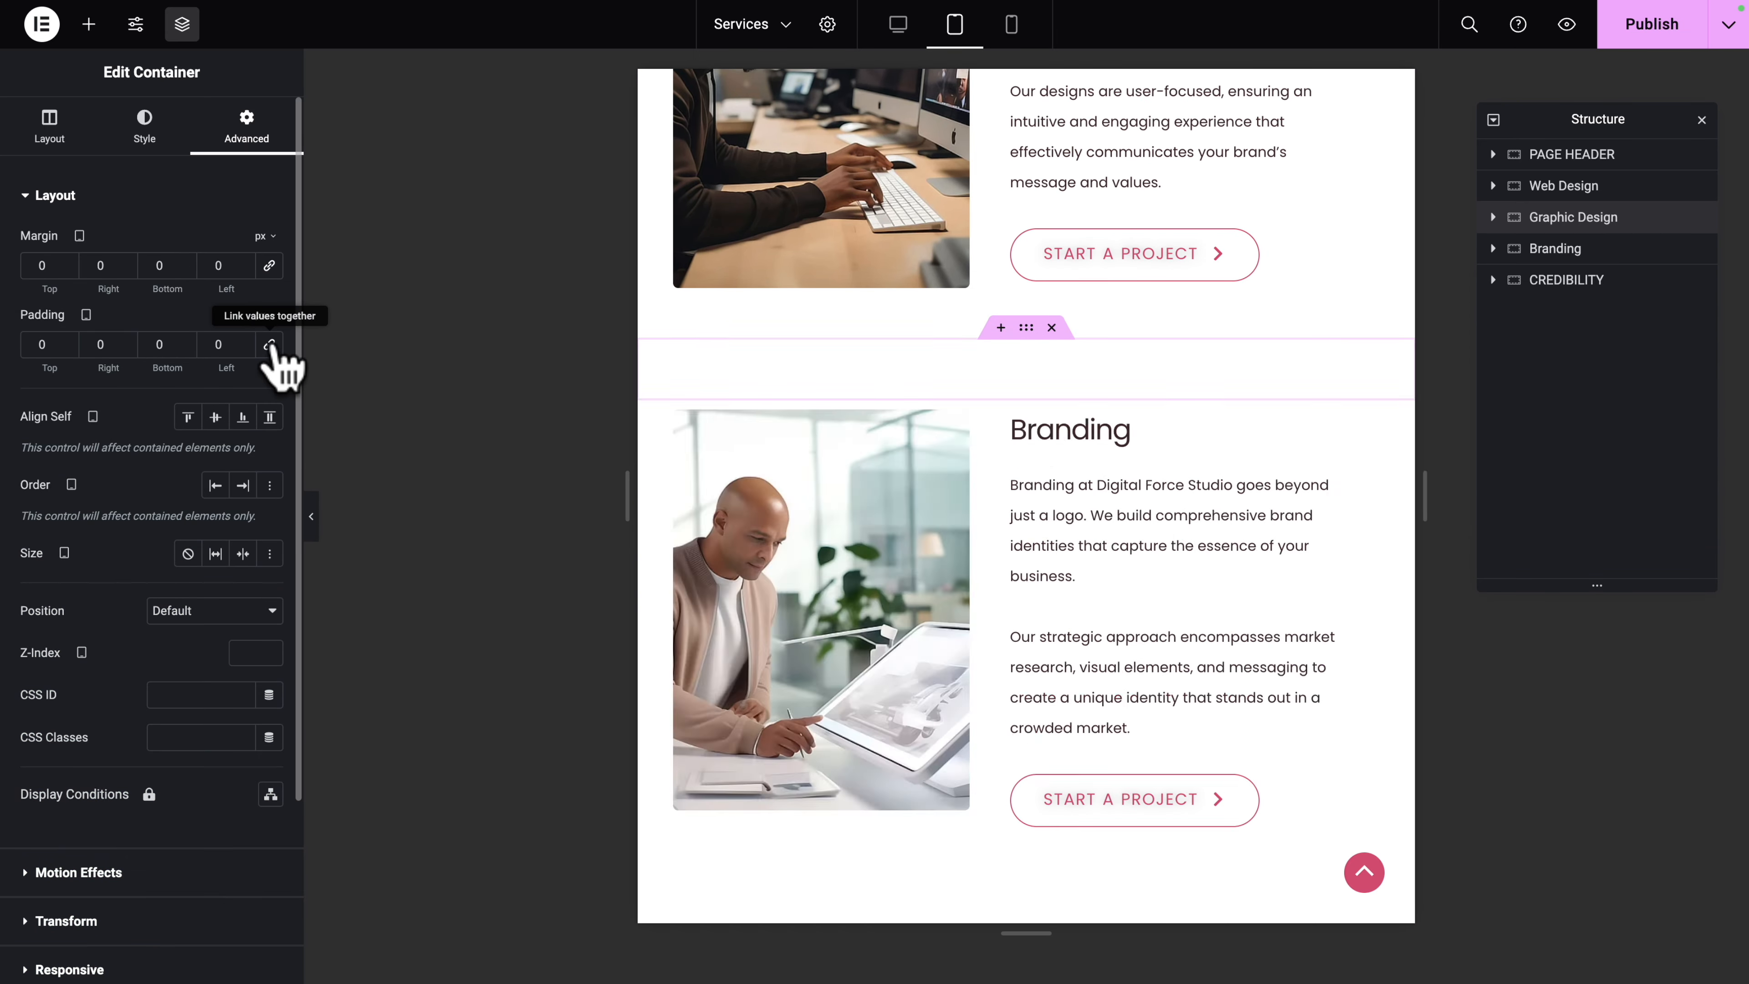
click(148, 345)
text(4)
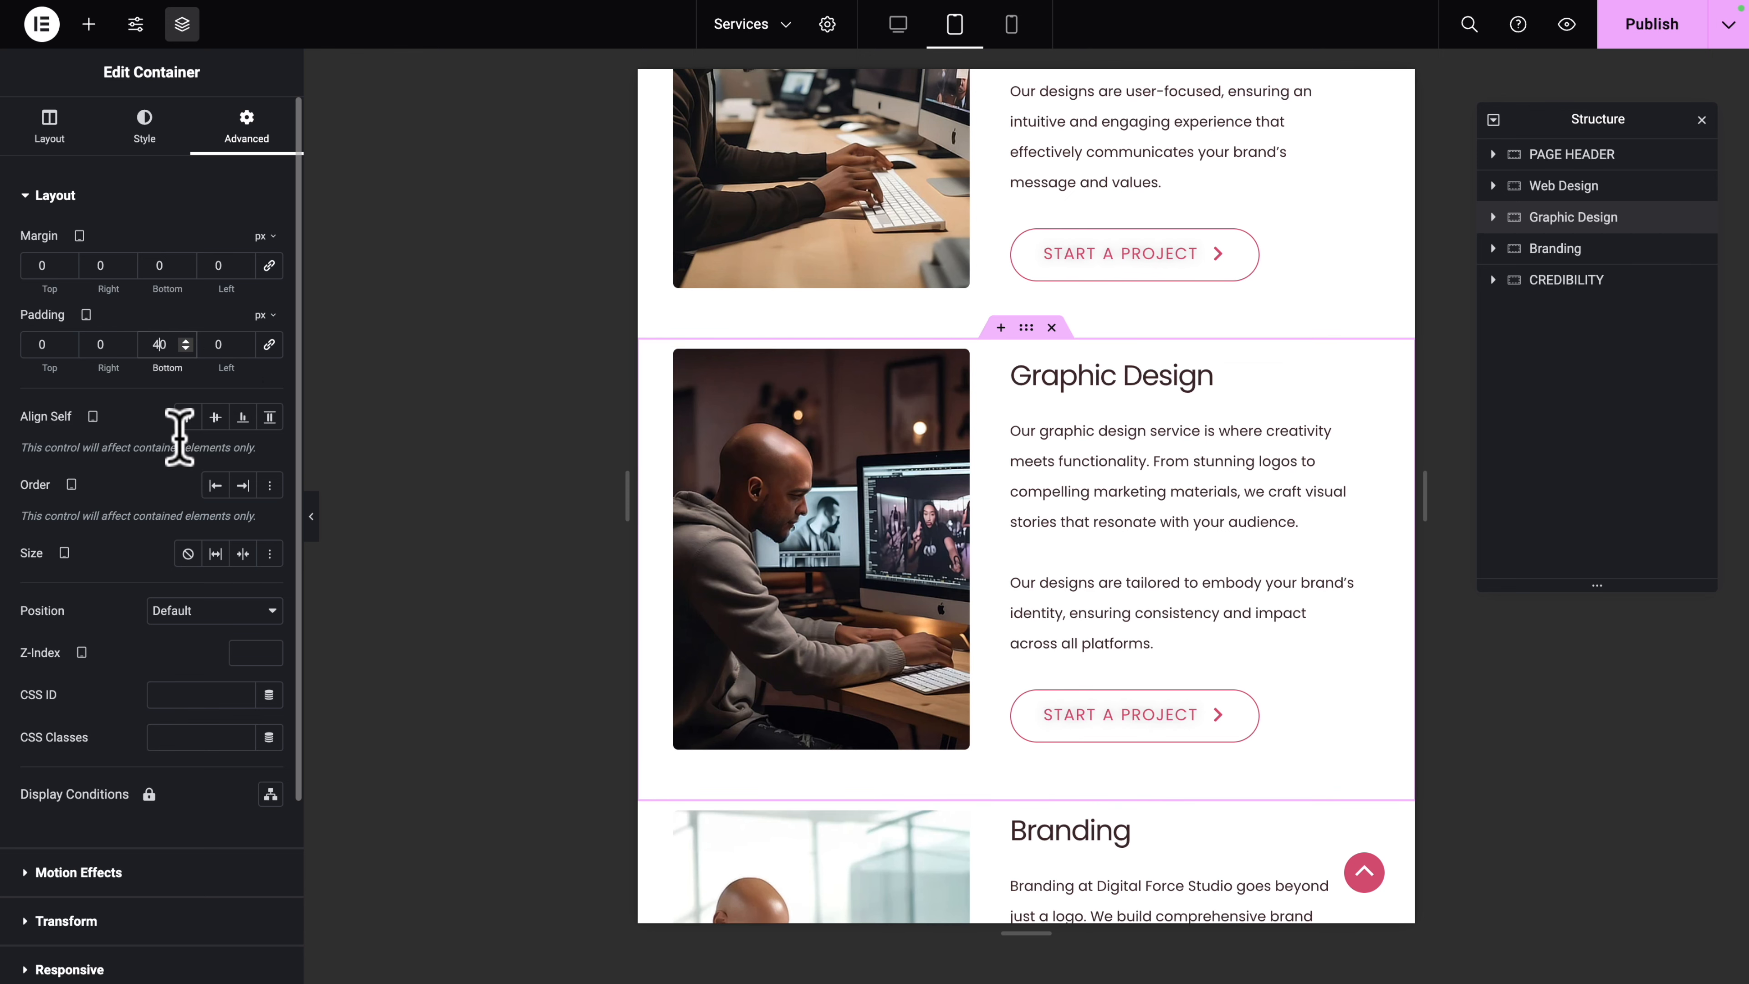
Step: Set the Graphic Design container's mobile portrait margins to 0 and its bottom padding to 30 px
click(1009, 28)
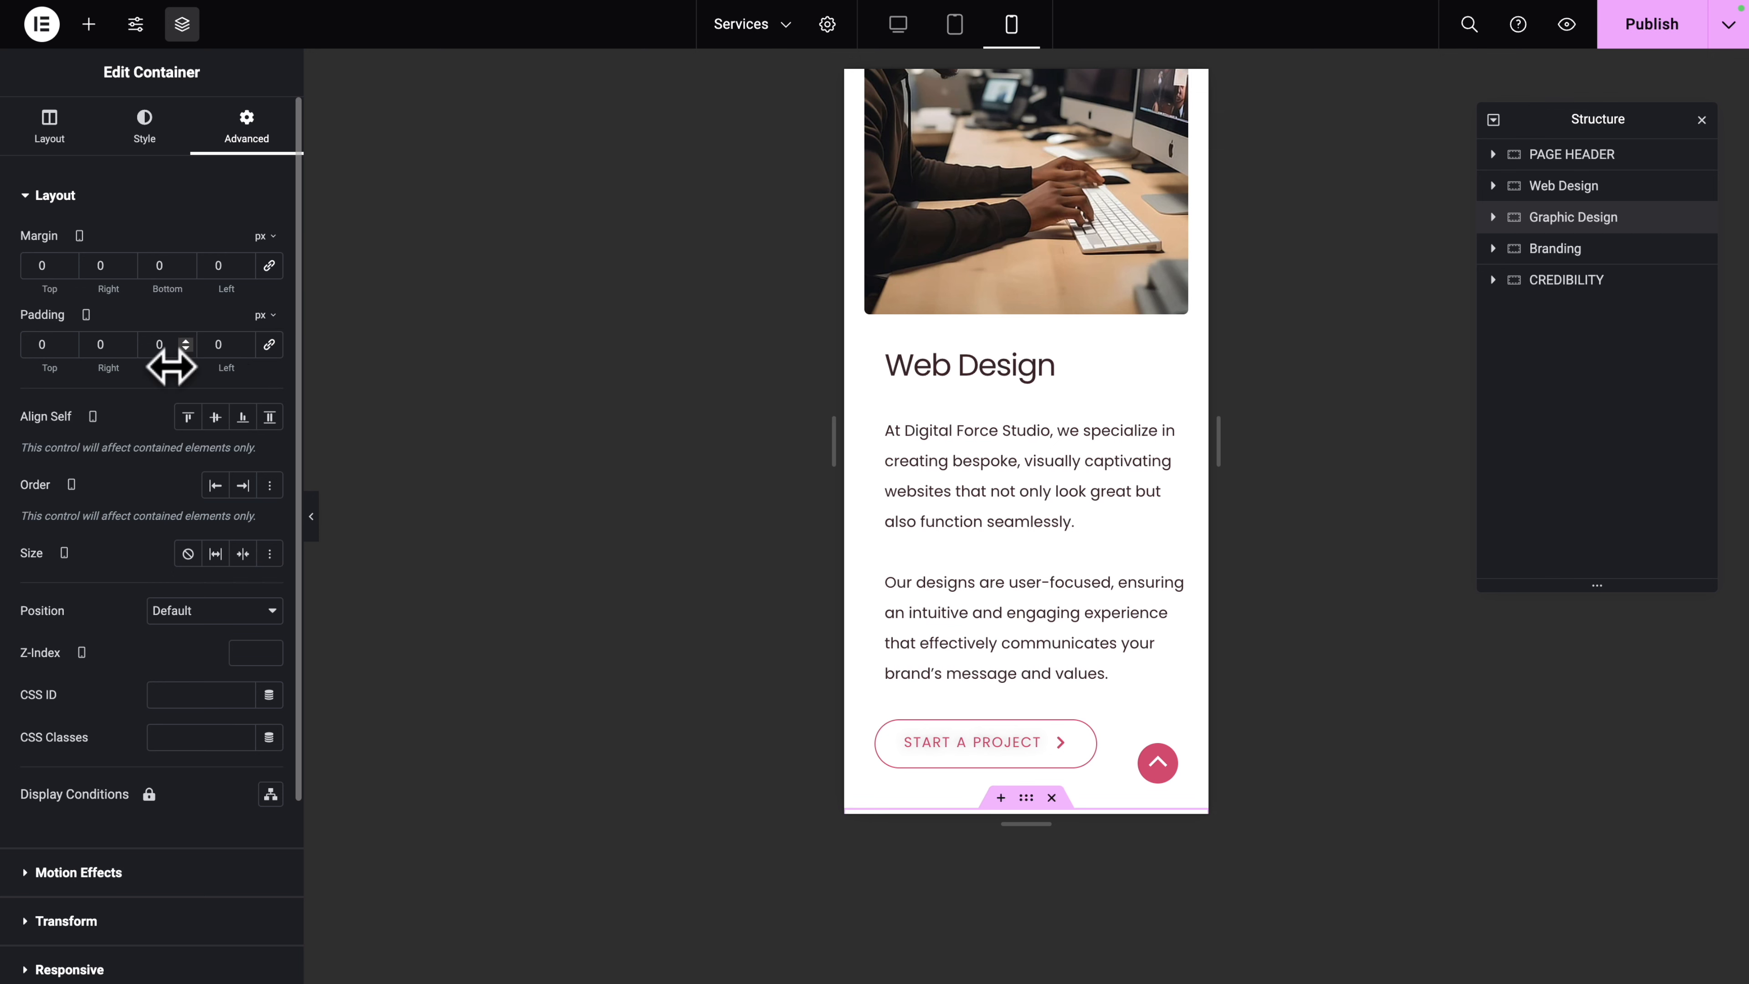
click(153, 345)
text(3)
scroll(945, 500, down, 10)
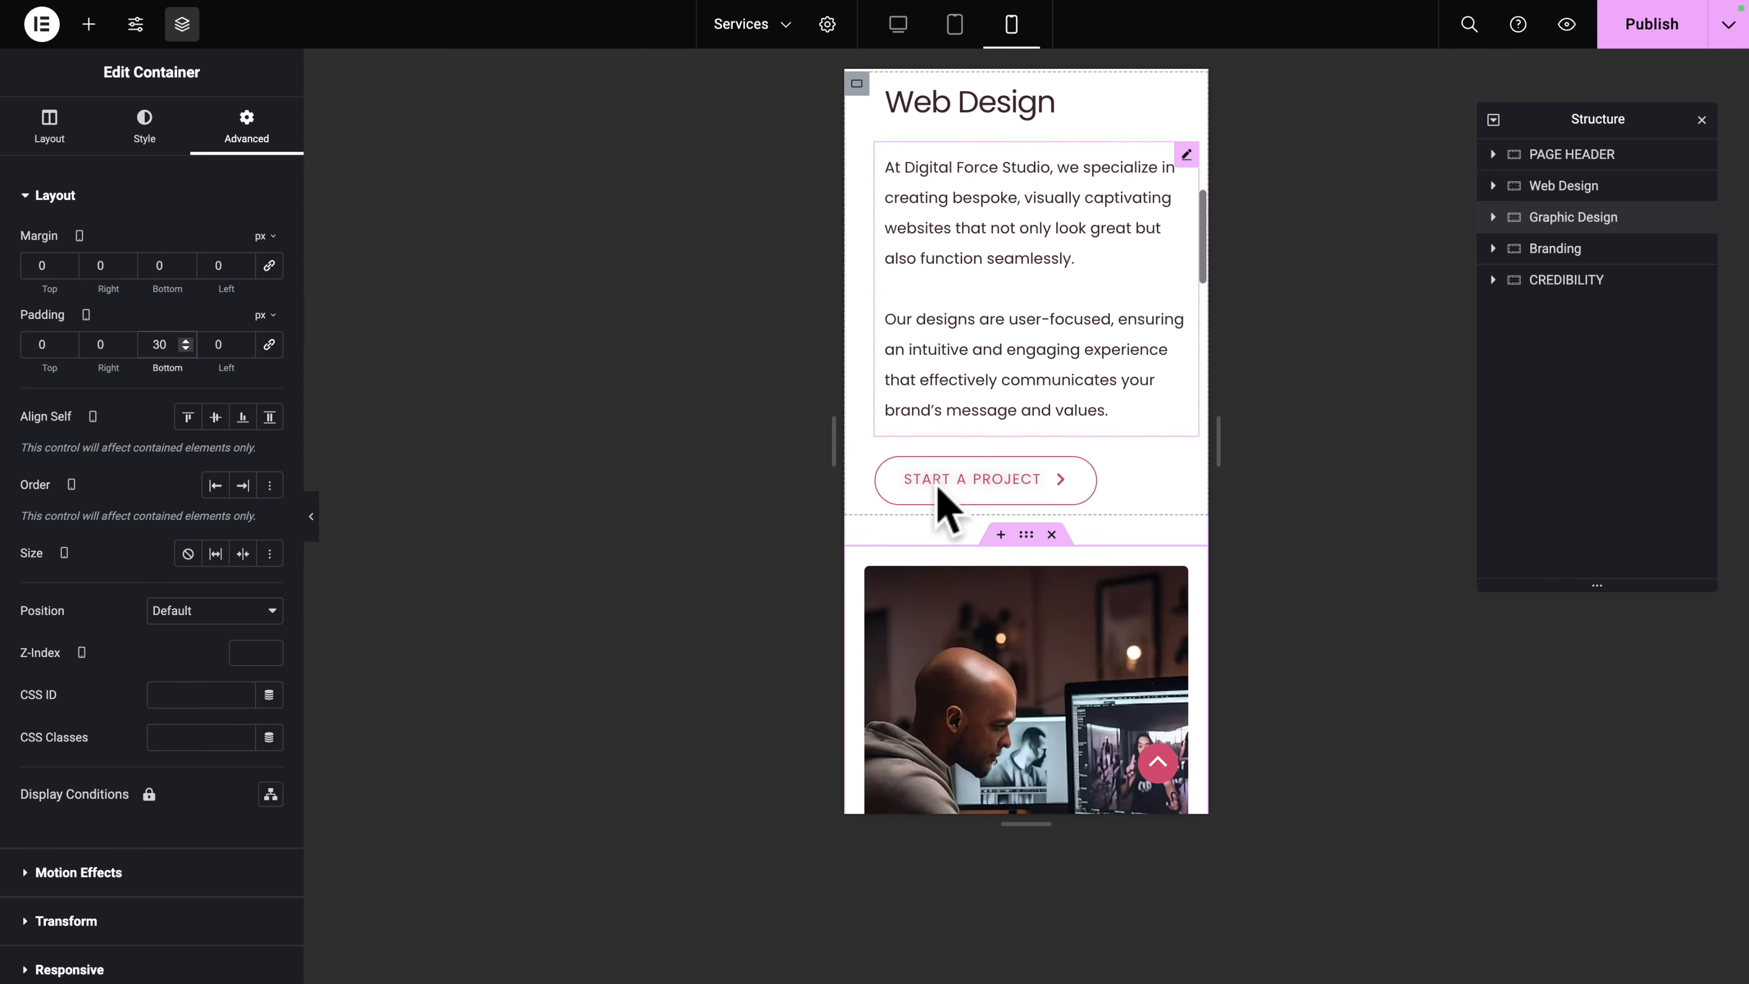
scroll(937, 500, down, 7)
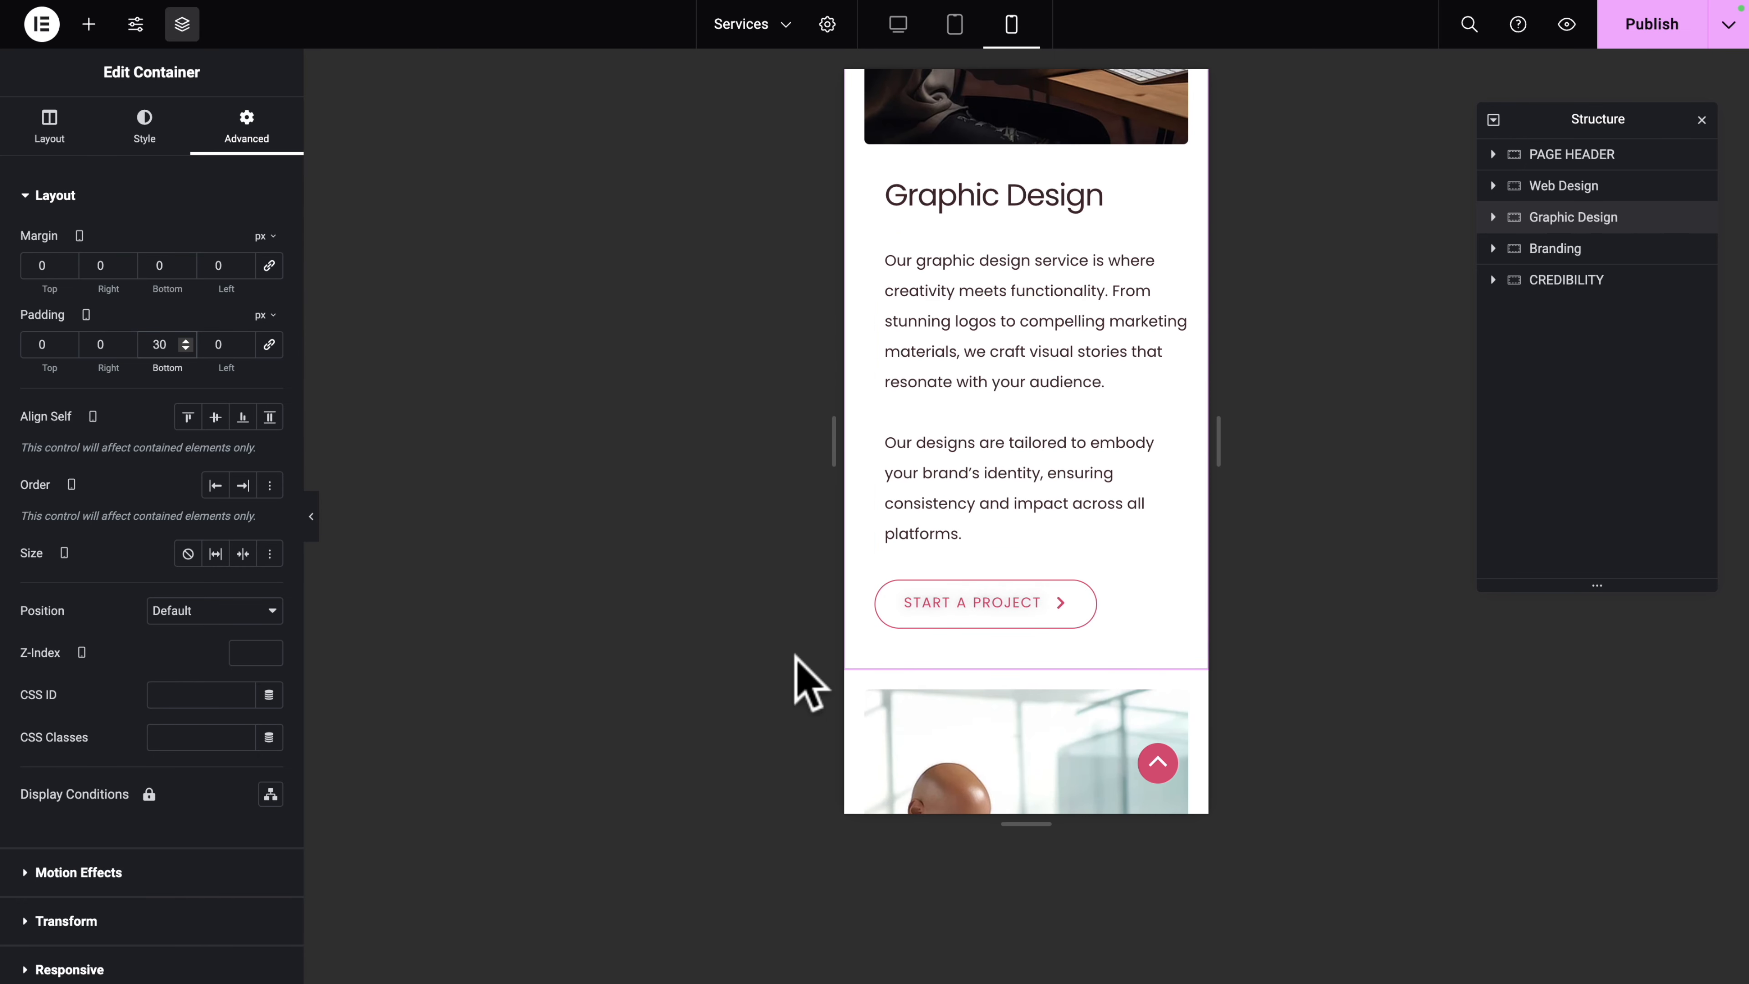
Step: Set the Branding container's desktop margins to 0 and its bottom padding to 60 px
click(897, 25)
click(1555, 248)
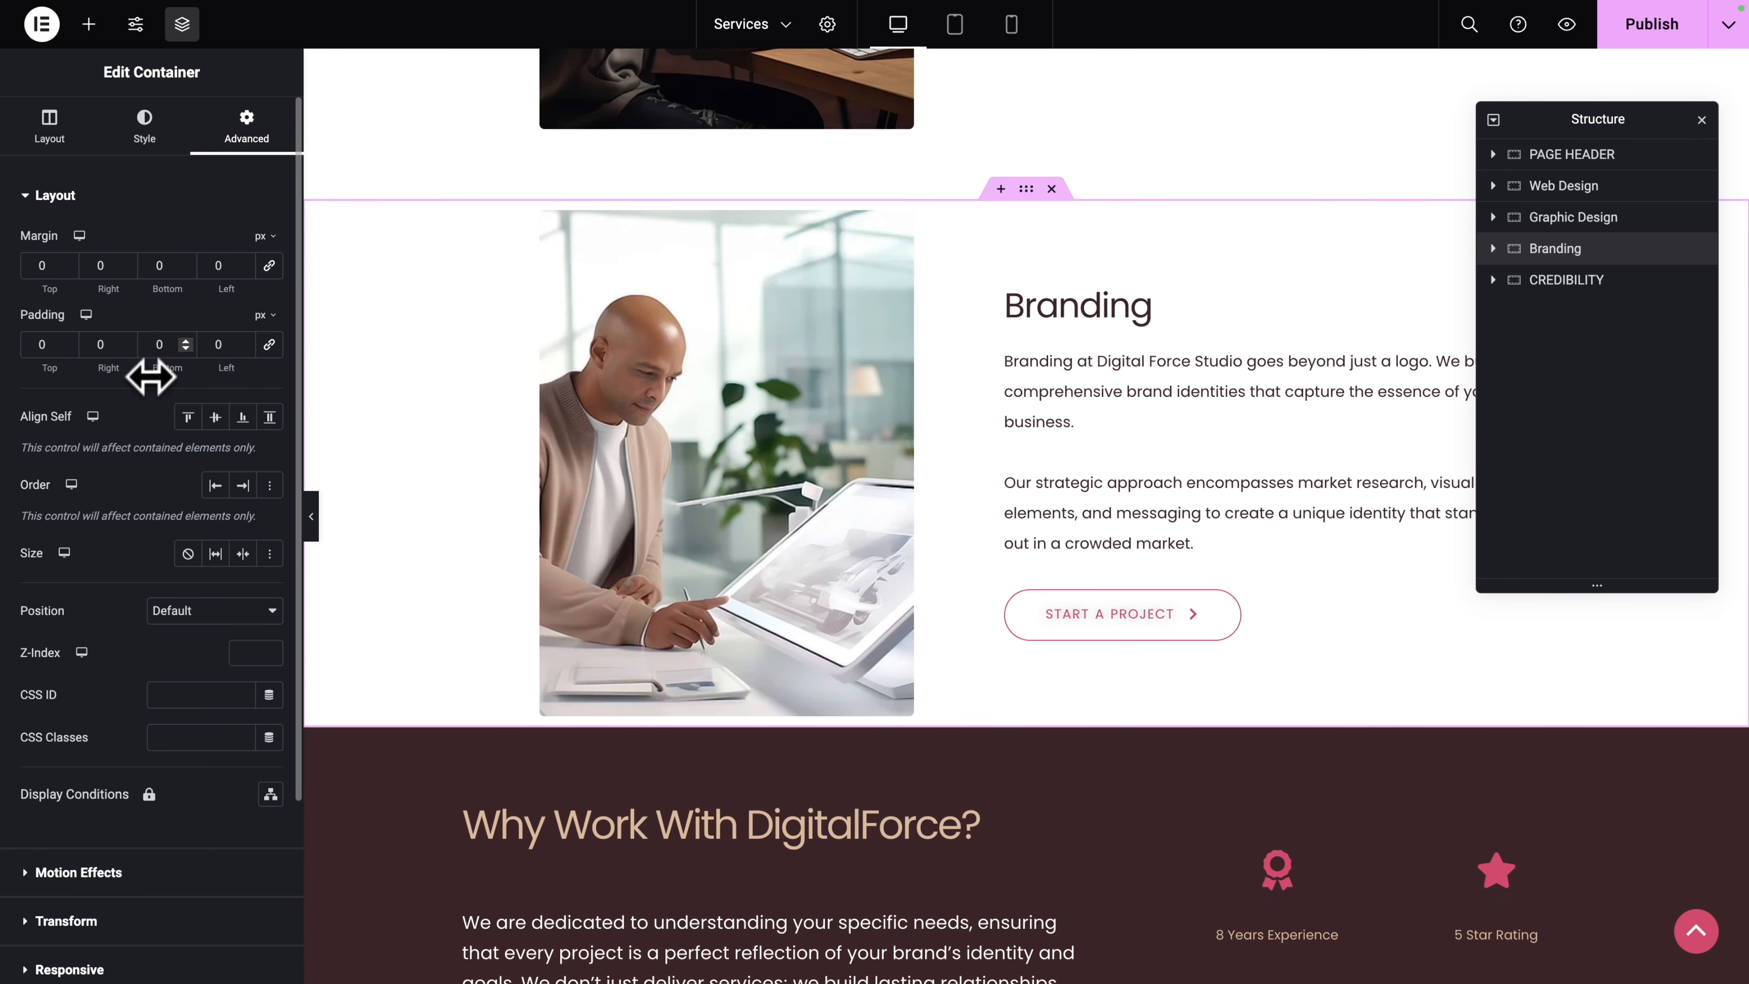
click(154, 346)
text(60)
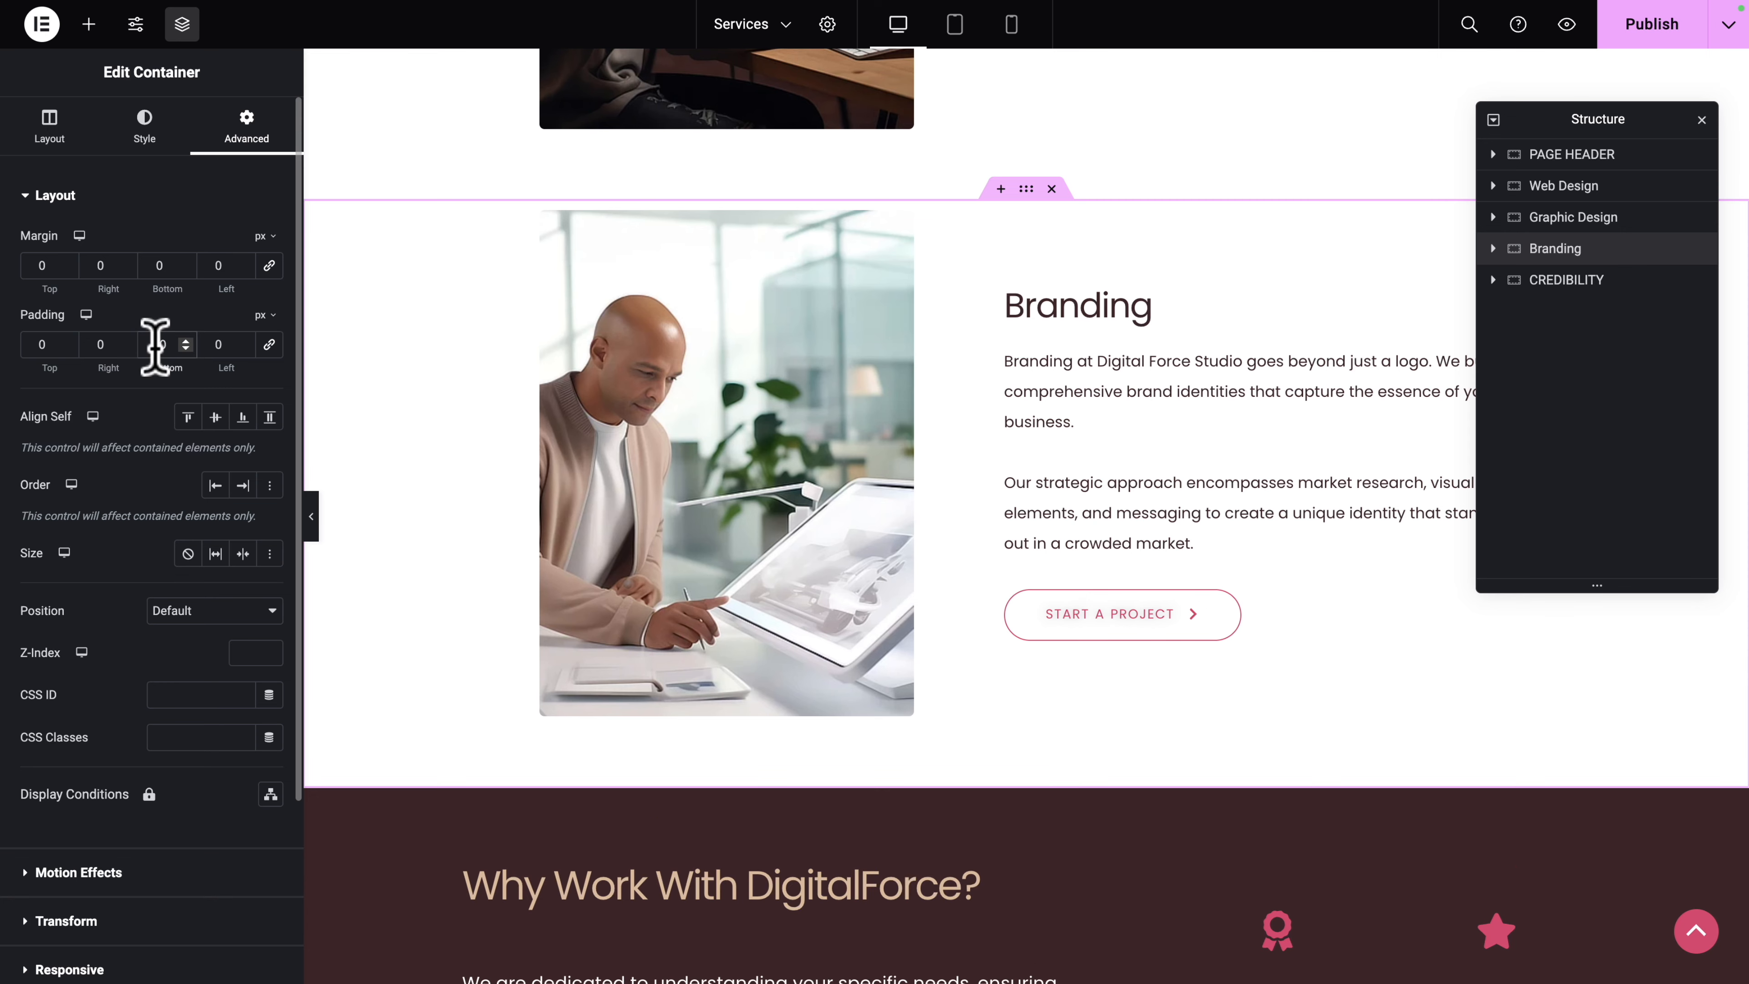
Step: Set the Branding container's tablet portrait bottom margin to 0 and its bottom padding to 60 px
click(971, 26)
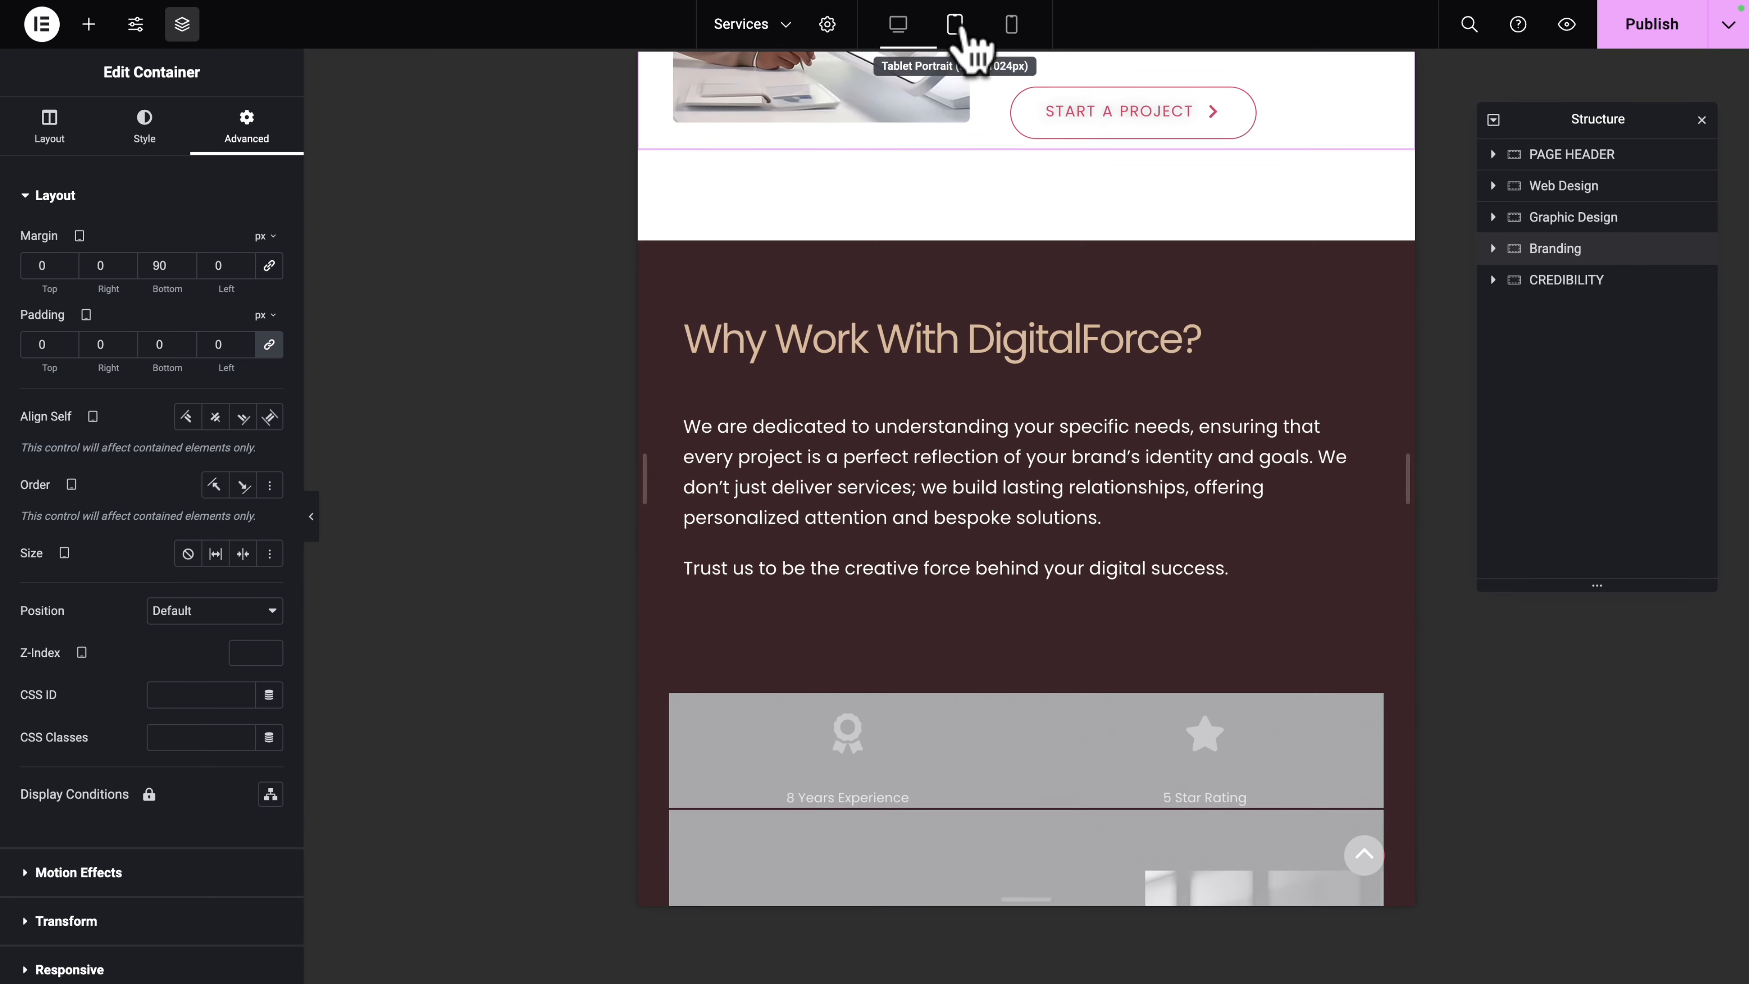
double_click(164, 268)
text(0)
click(273, 350)
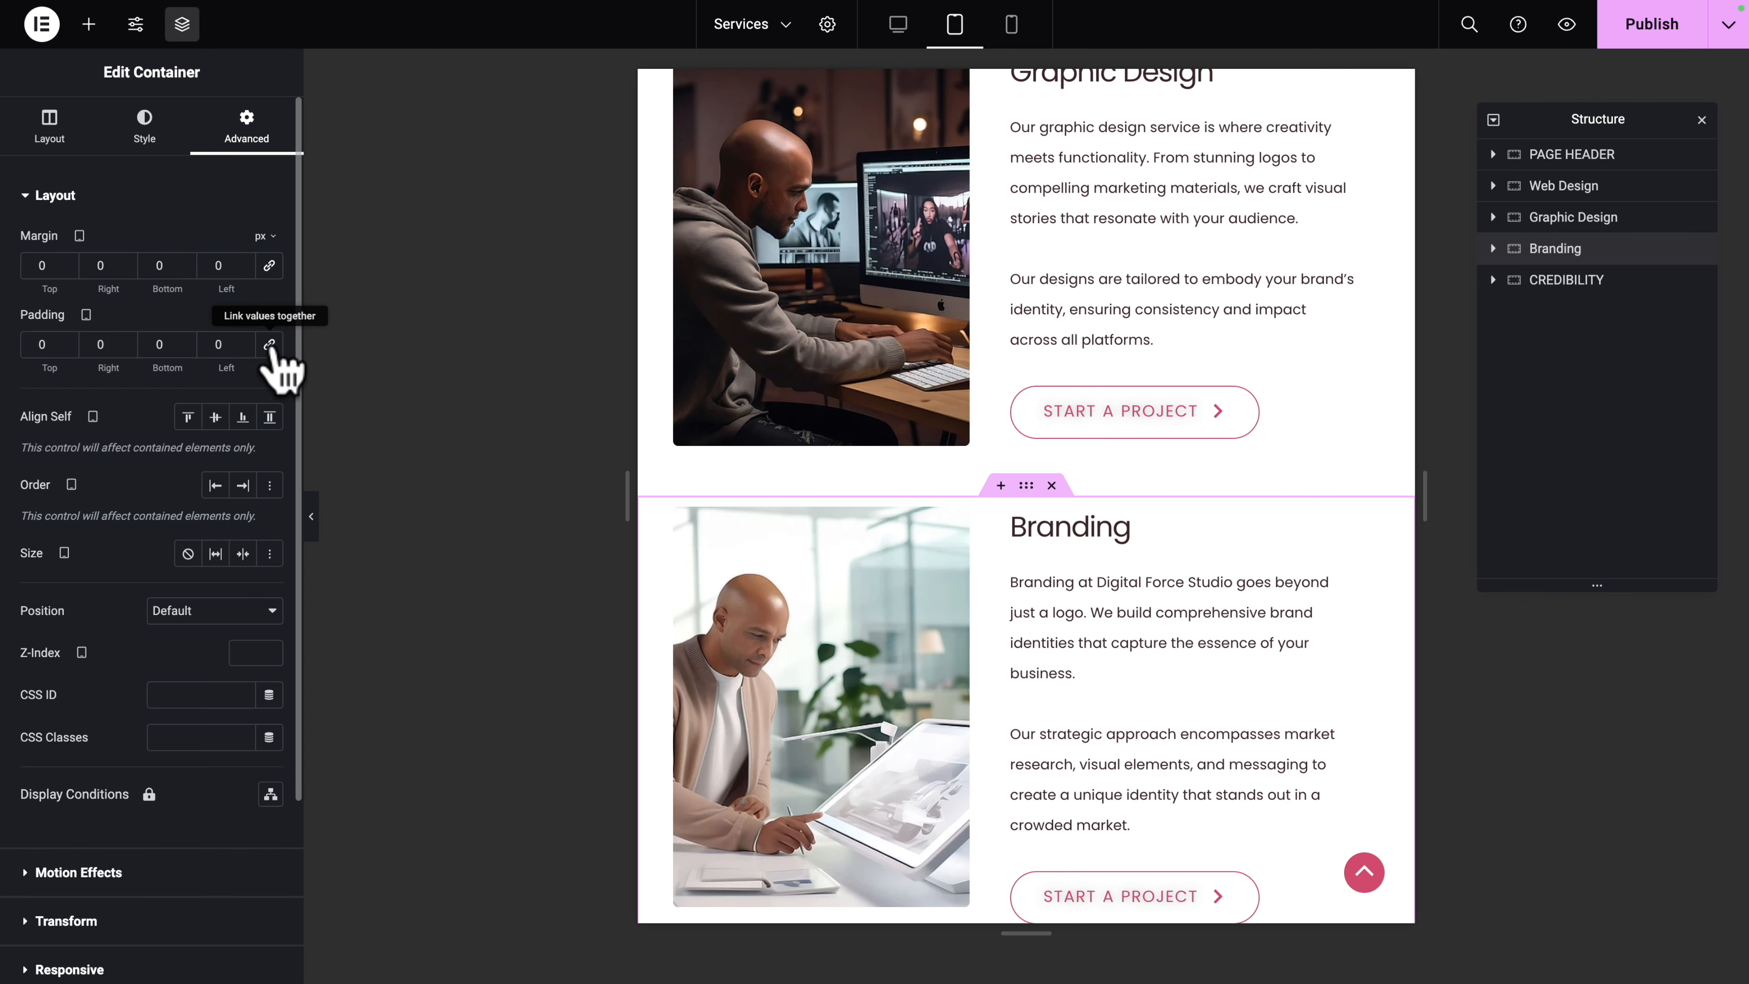
click(146, 343)
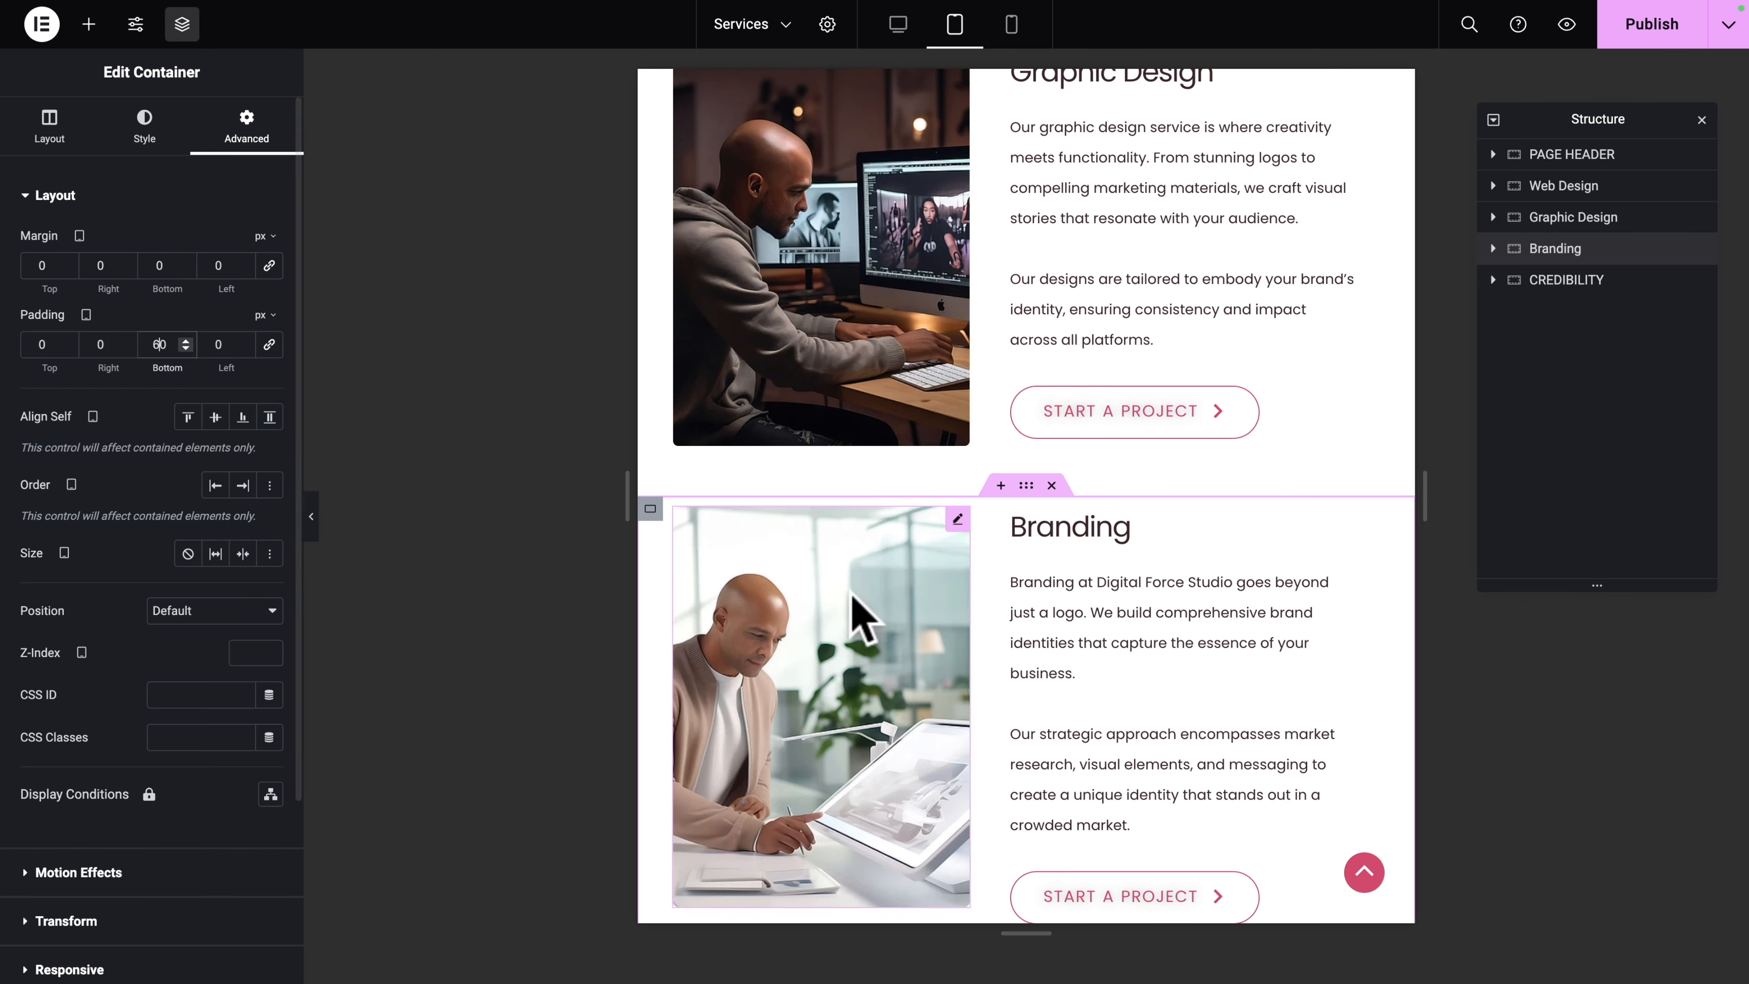
scroll(894, 633, down, 8)
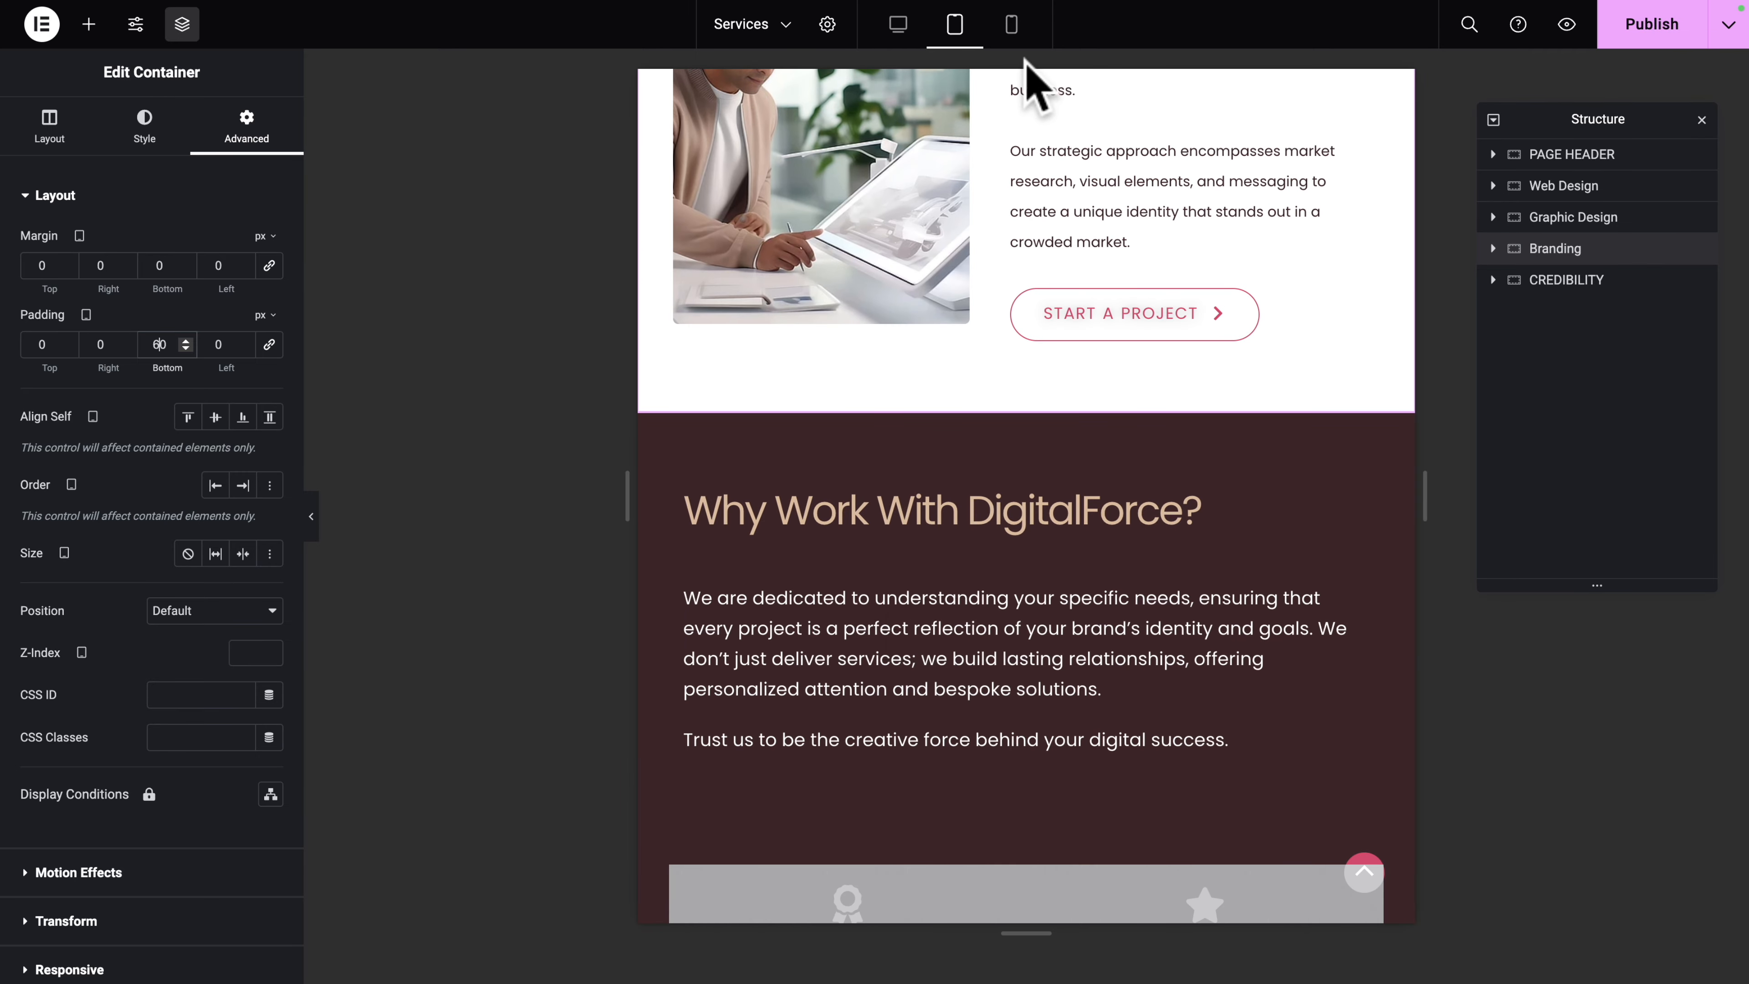
Step: Set the Branding container's mobile portrait margins to 0 and bottom padding to 40 px, and publish the Services page
click(1011, 24)
scroll(919, 445, down, 12)
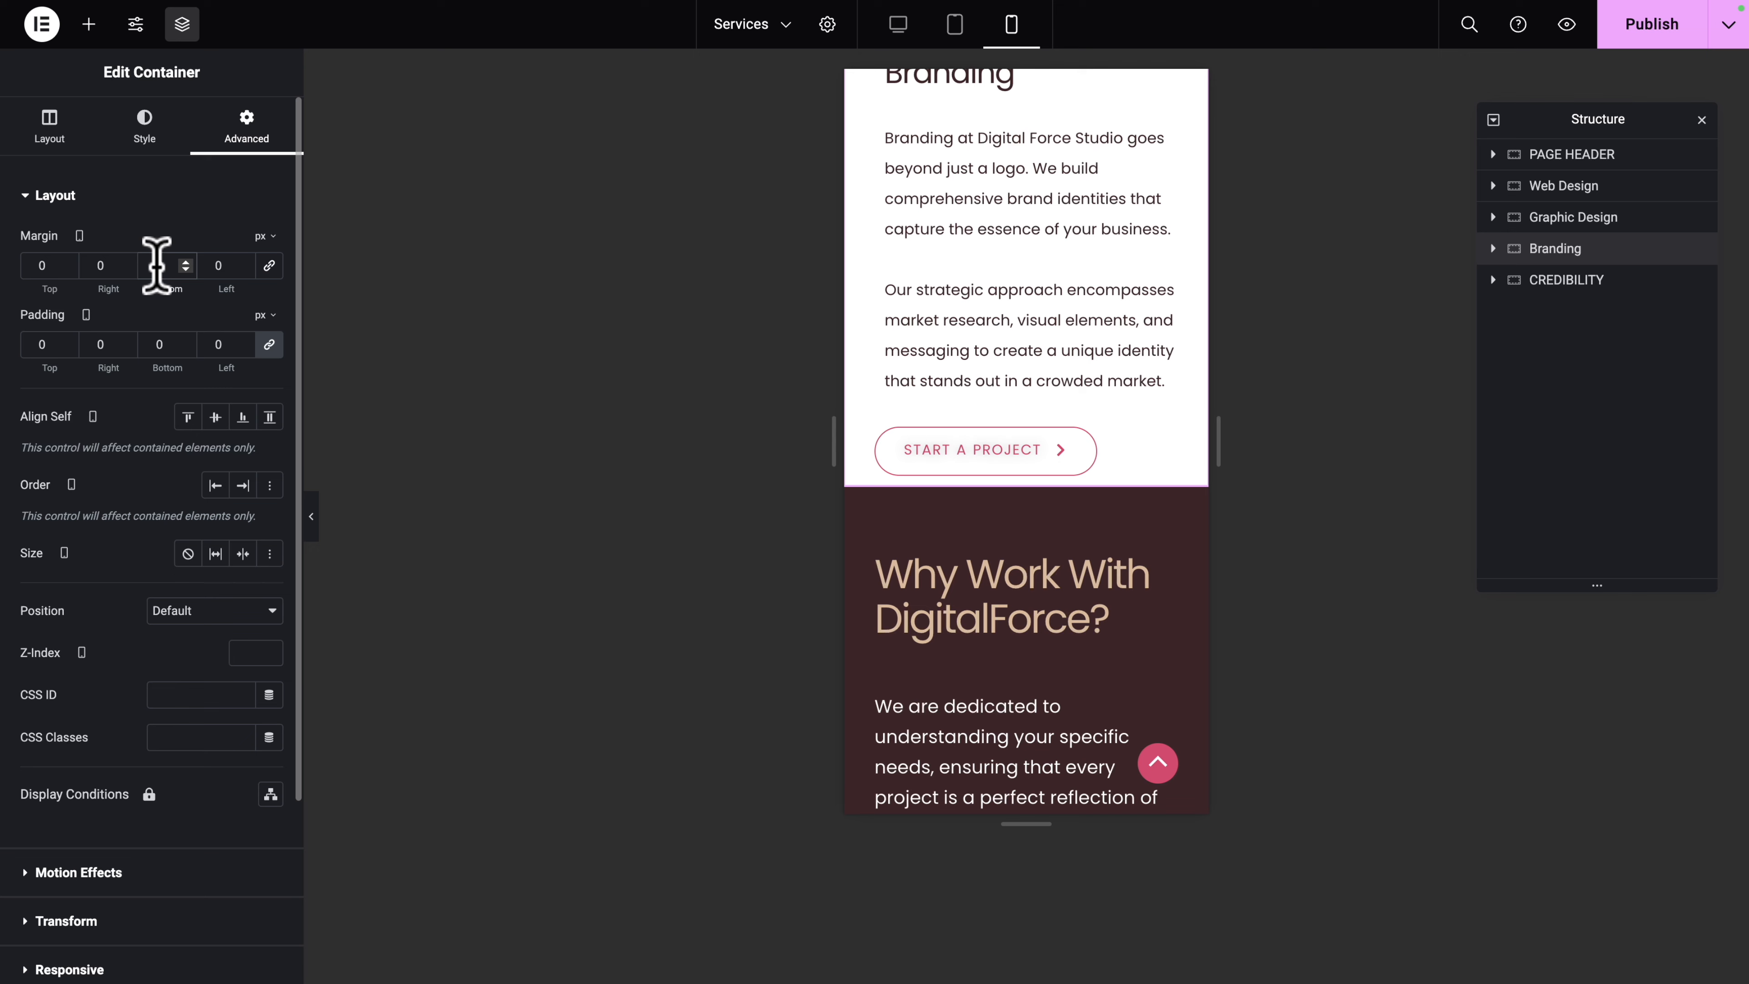
click(269, 348)
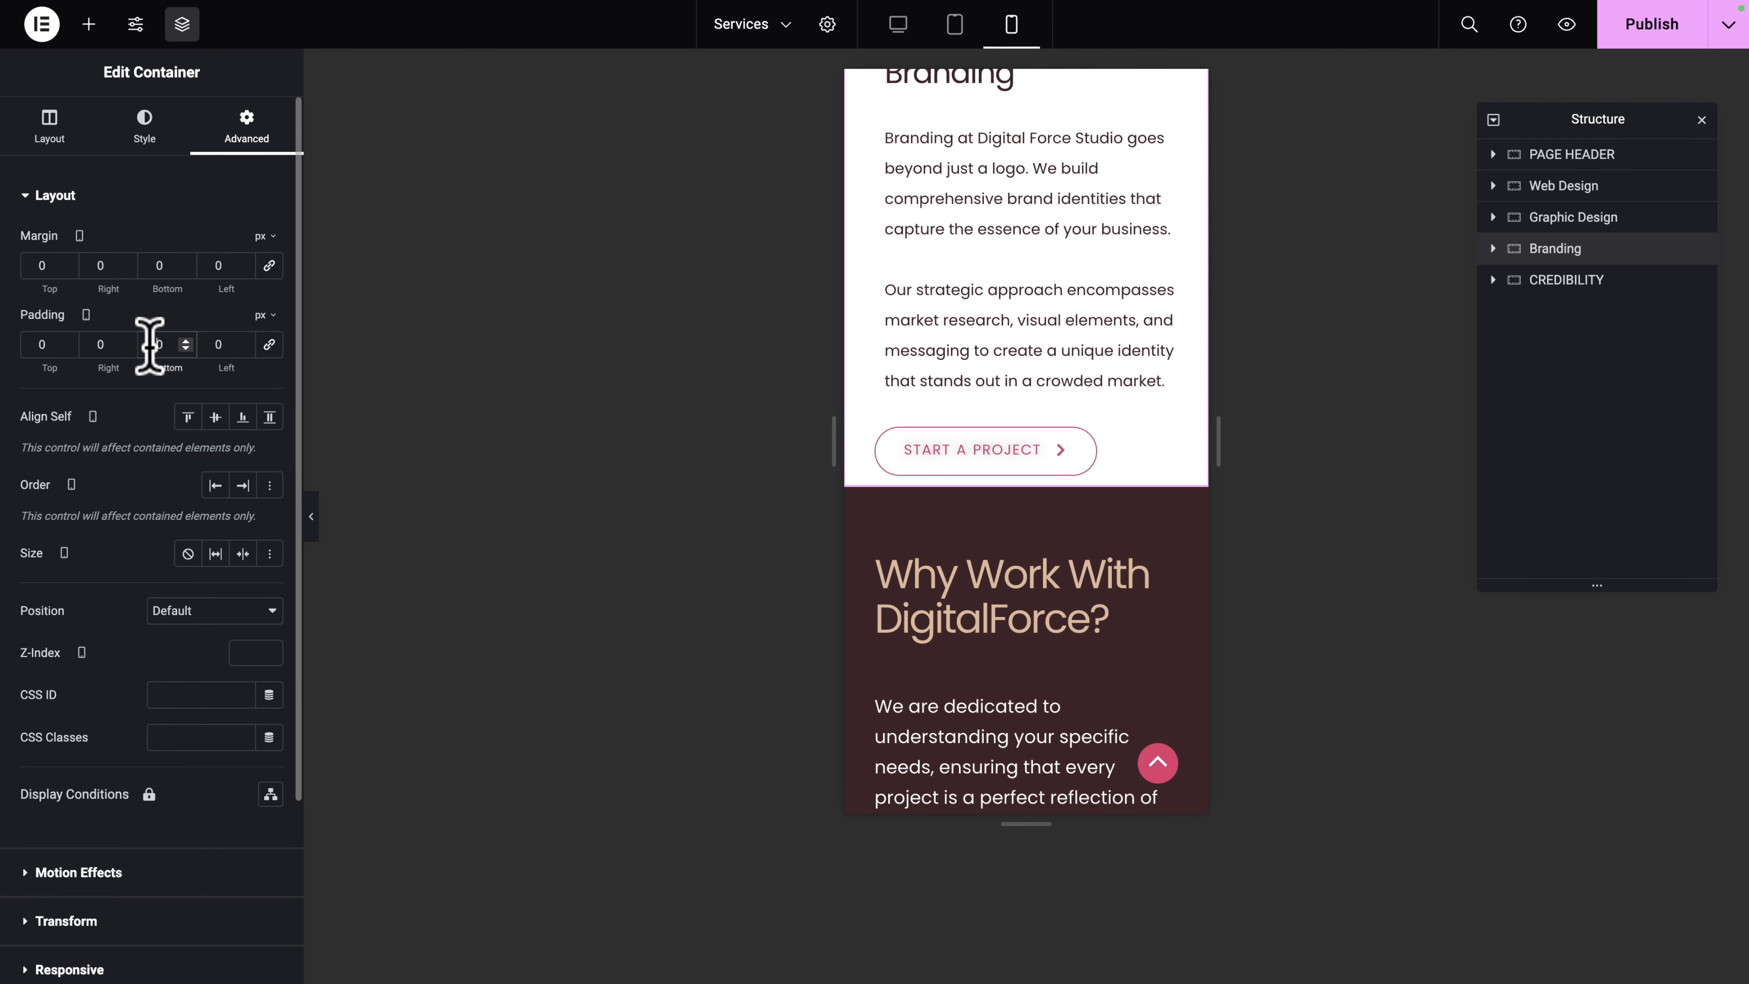
click(150, 344)
text(4)
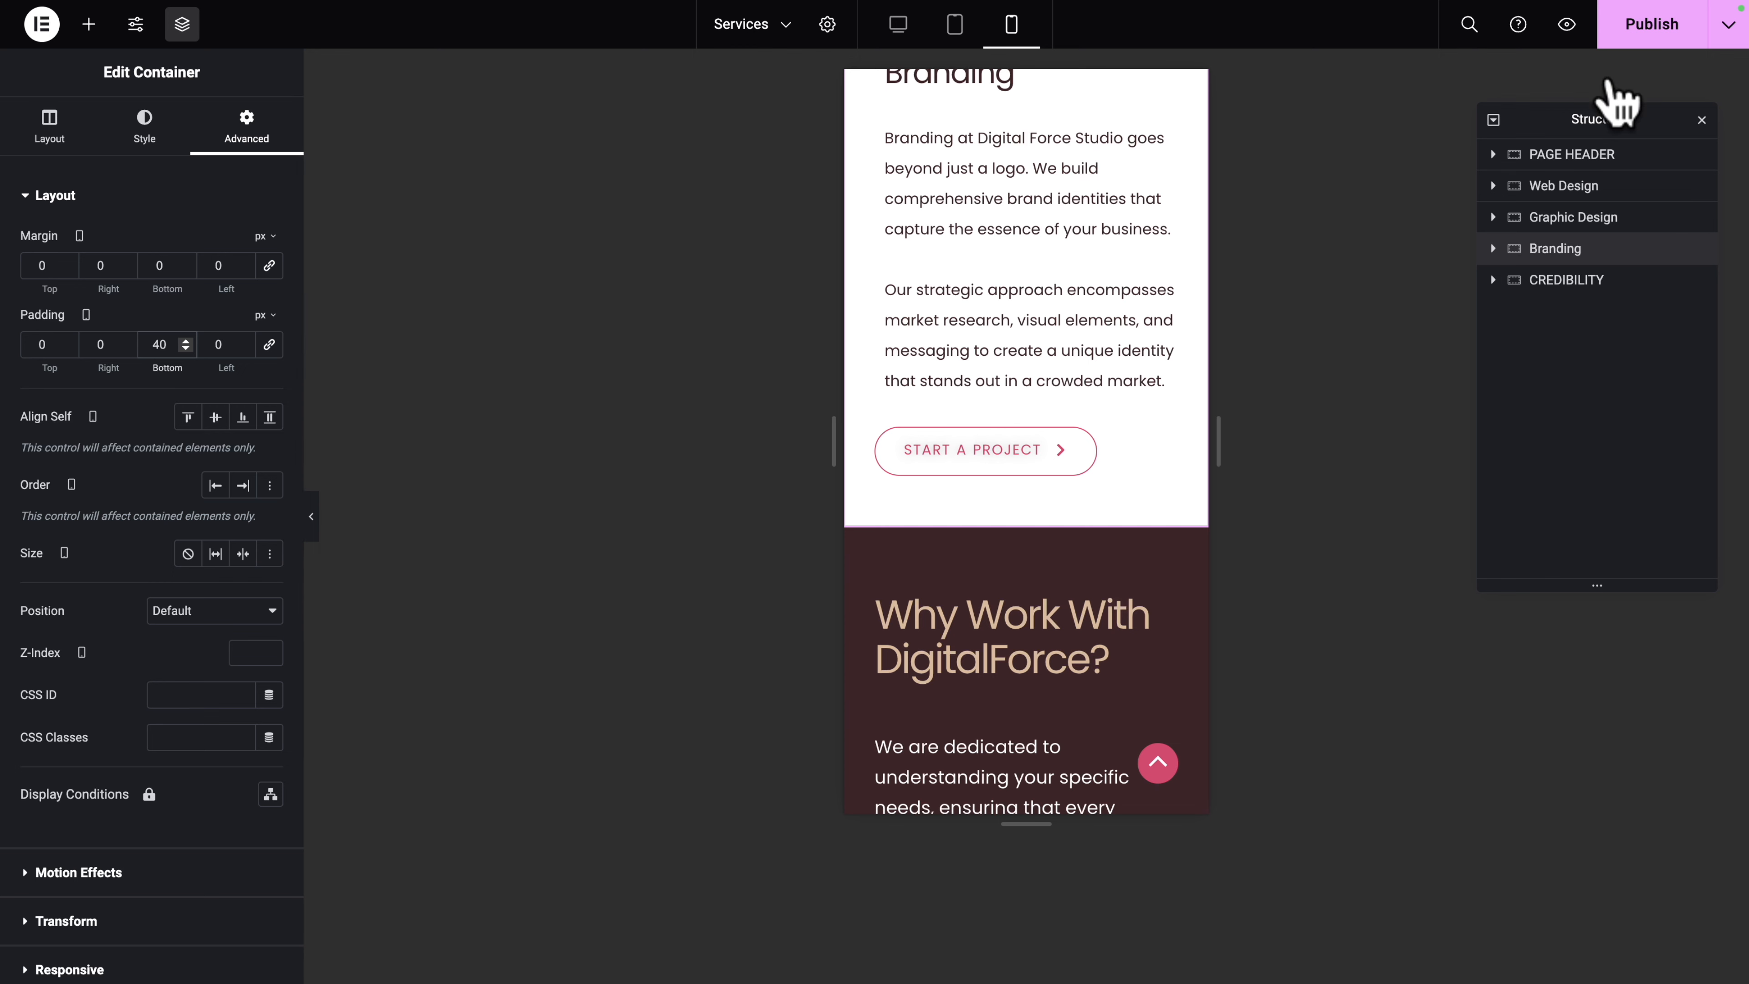
click(1643, 27)
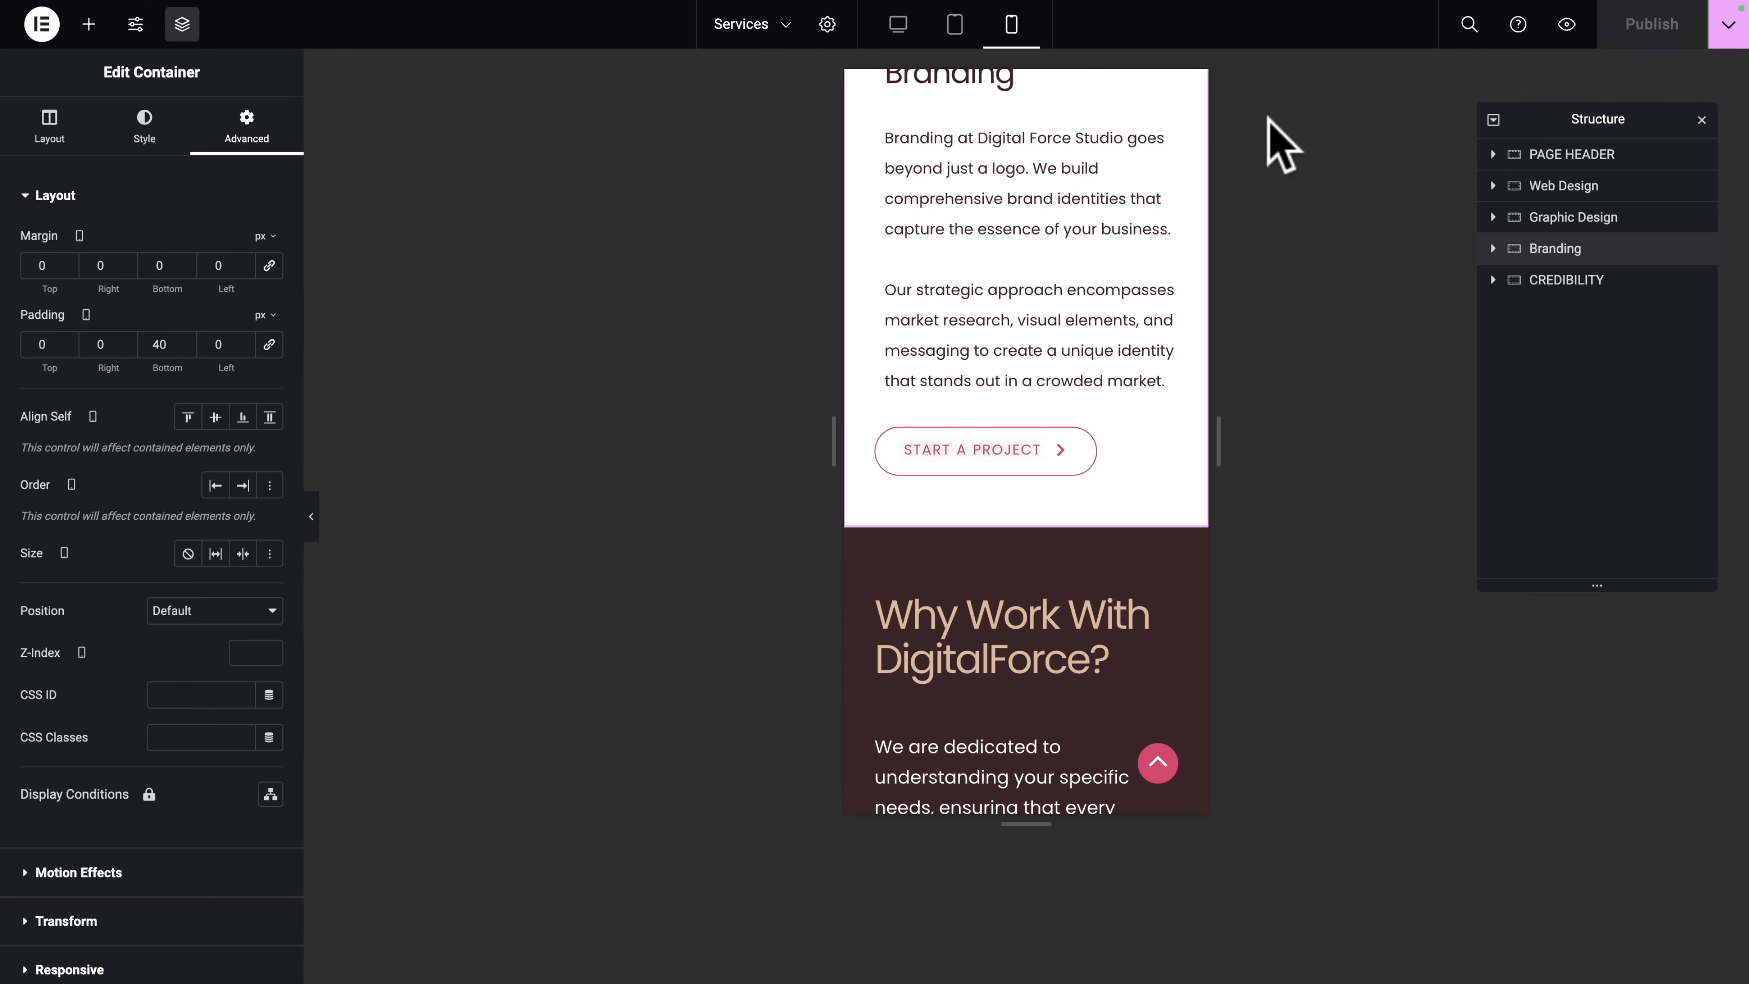
Step: In desktop view, rename the two containers nested inside the CREDIBILITY container as Intro and Icons
click(956, 26)
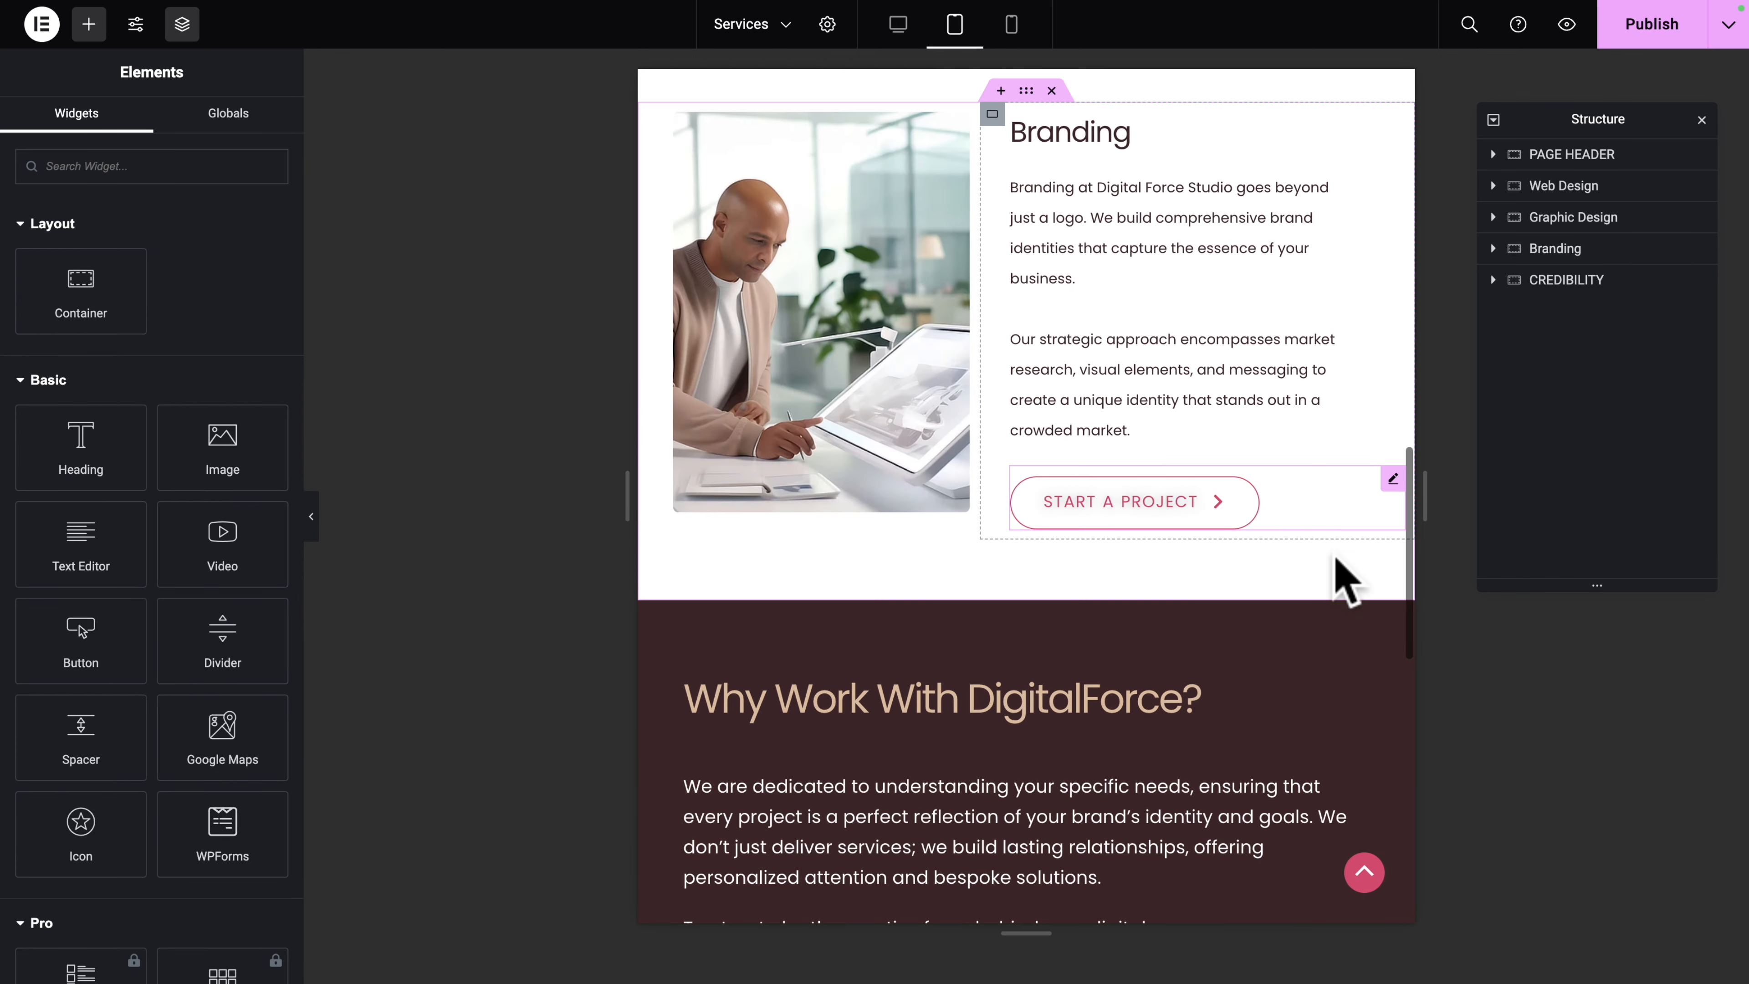
scroll(1342, 582, down, 6)
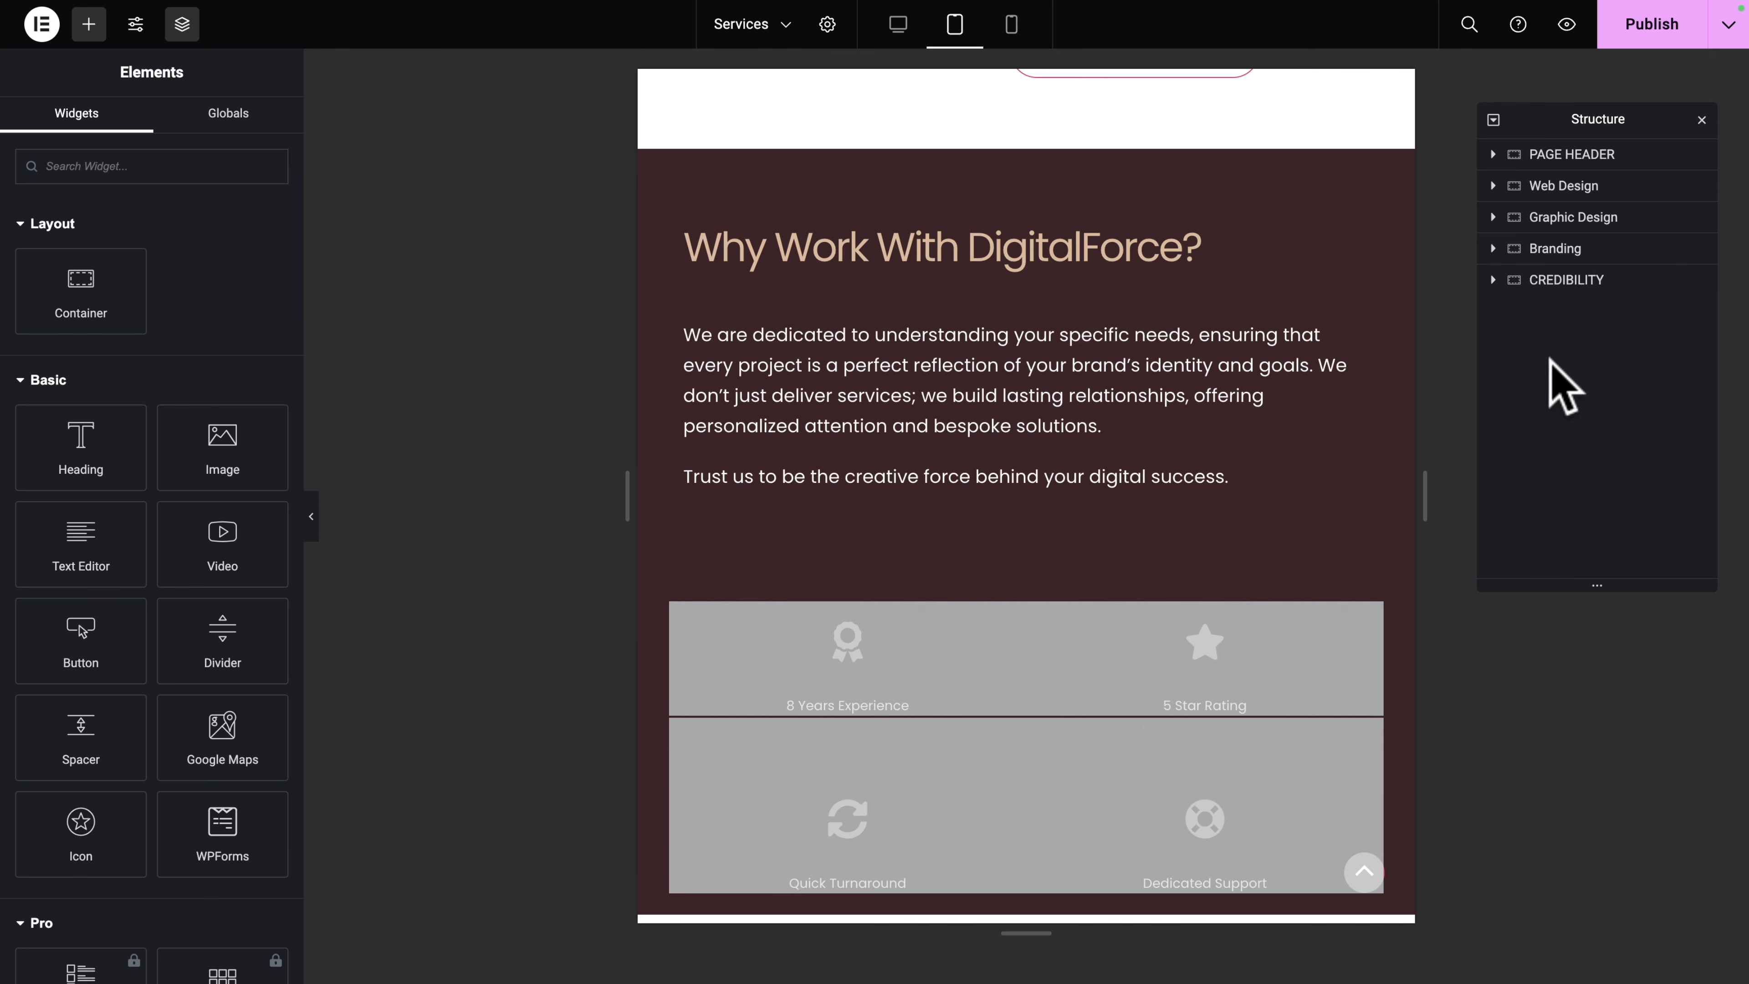
scroll(1034, 644, down, 2)
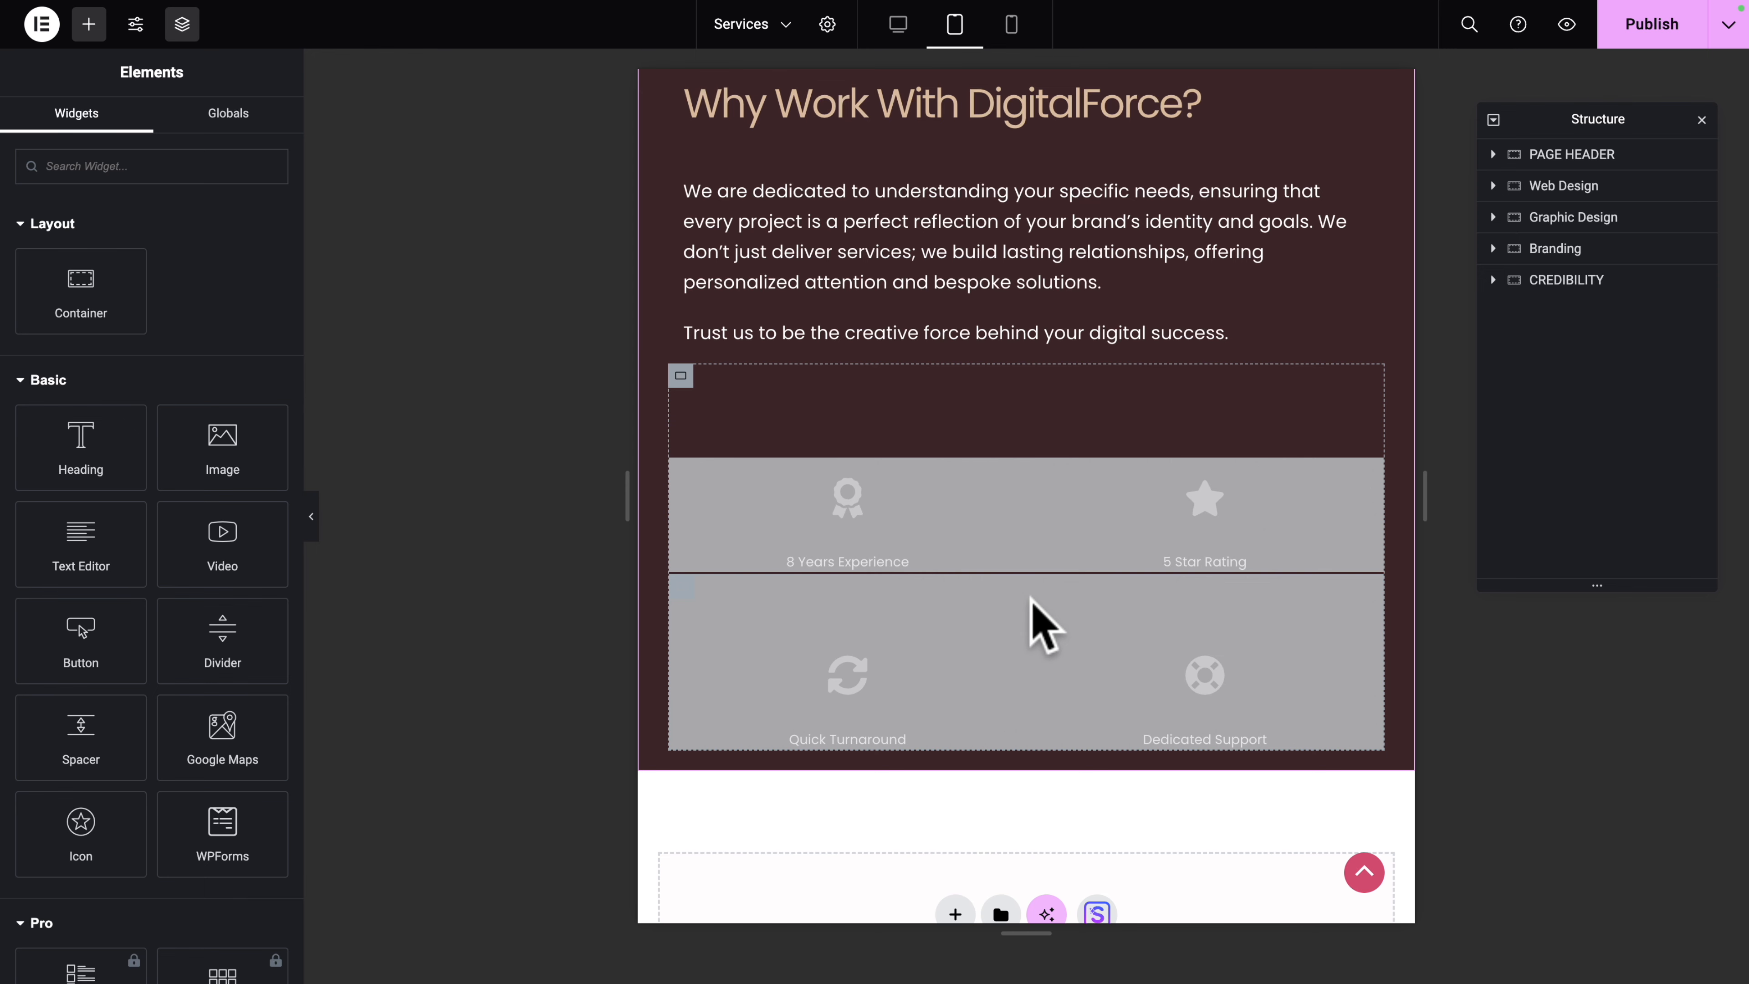
click(897, 35)
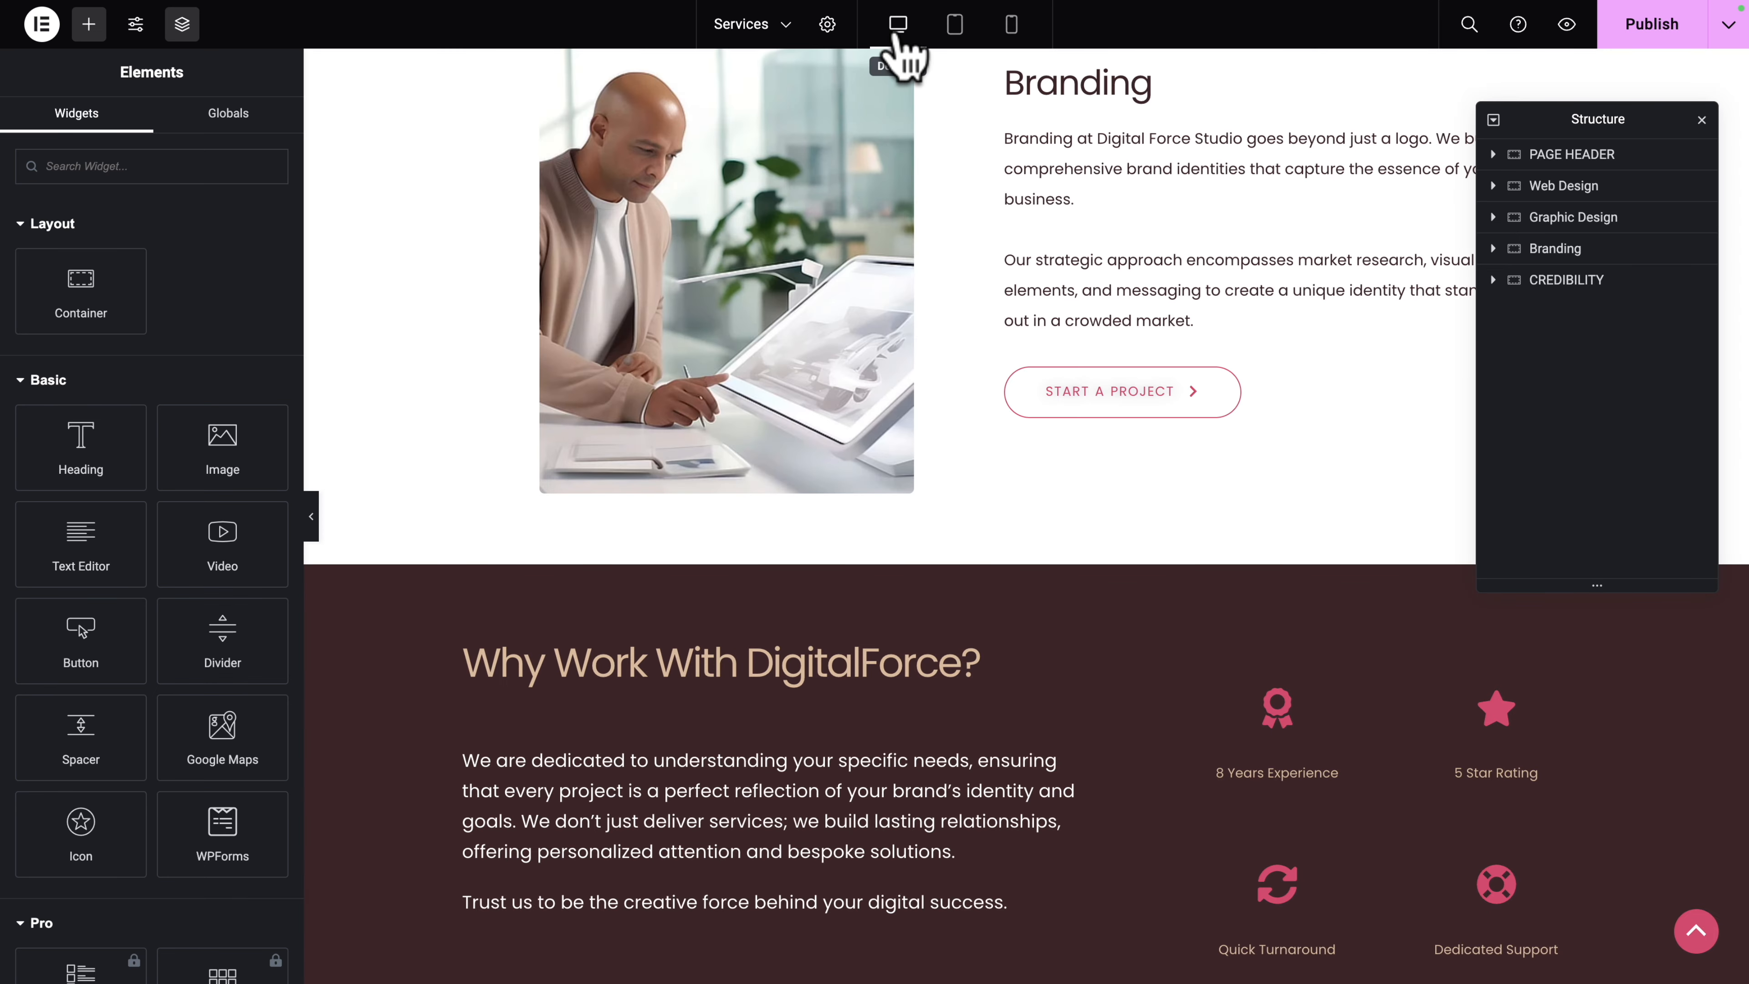
scroll(976, 441, down, 5)
click(1492, 280)
click(1554, 311)
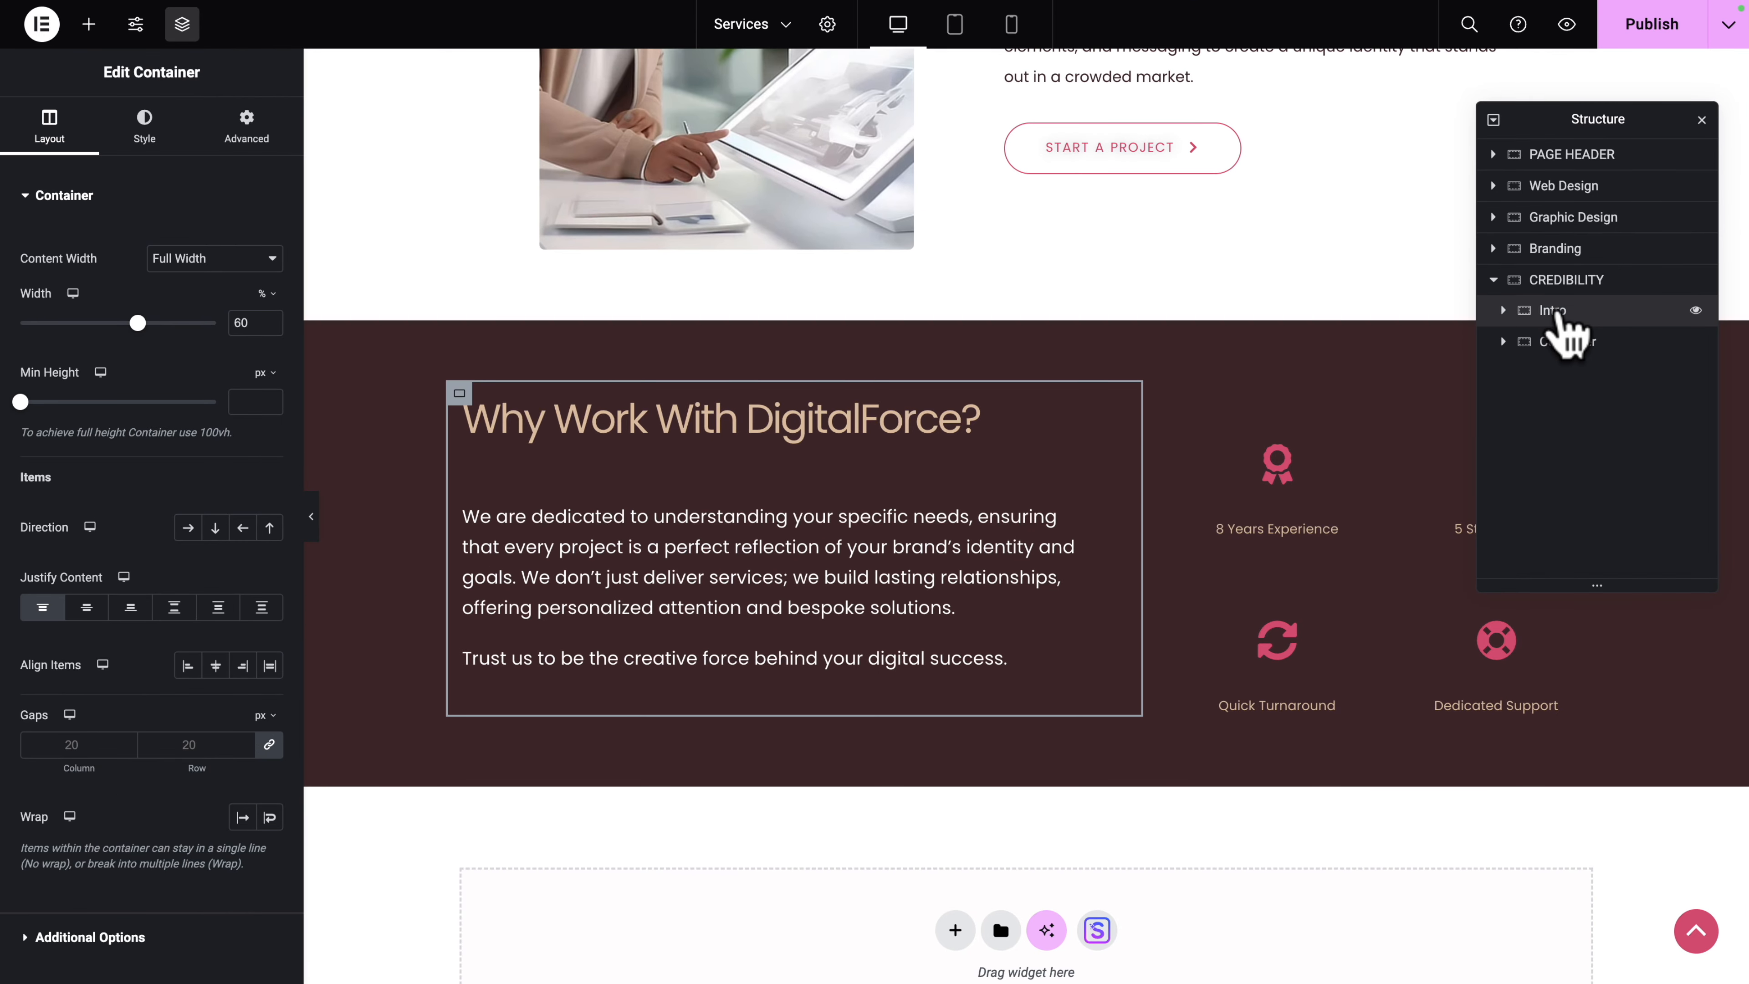
double_click(1561, 341)
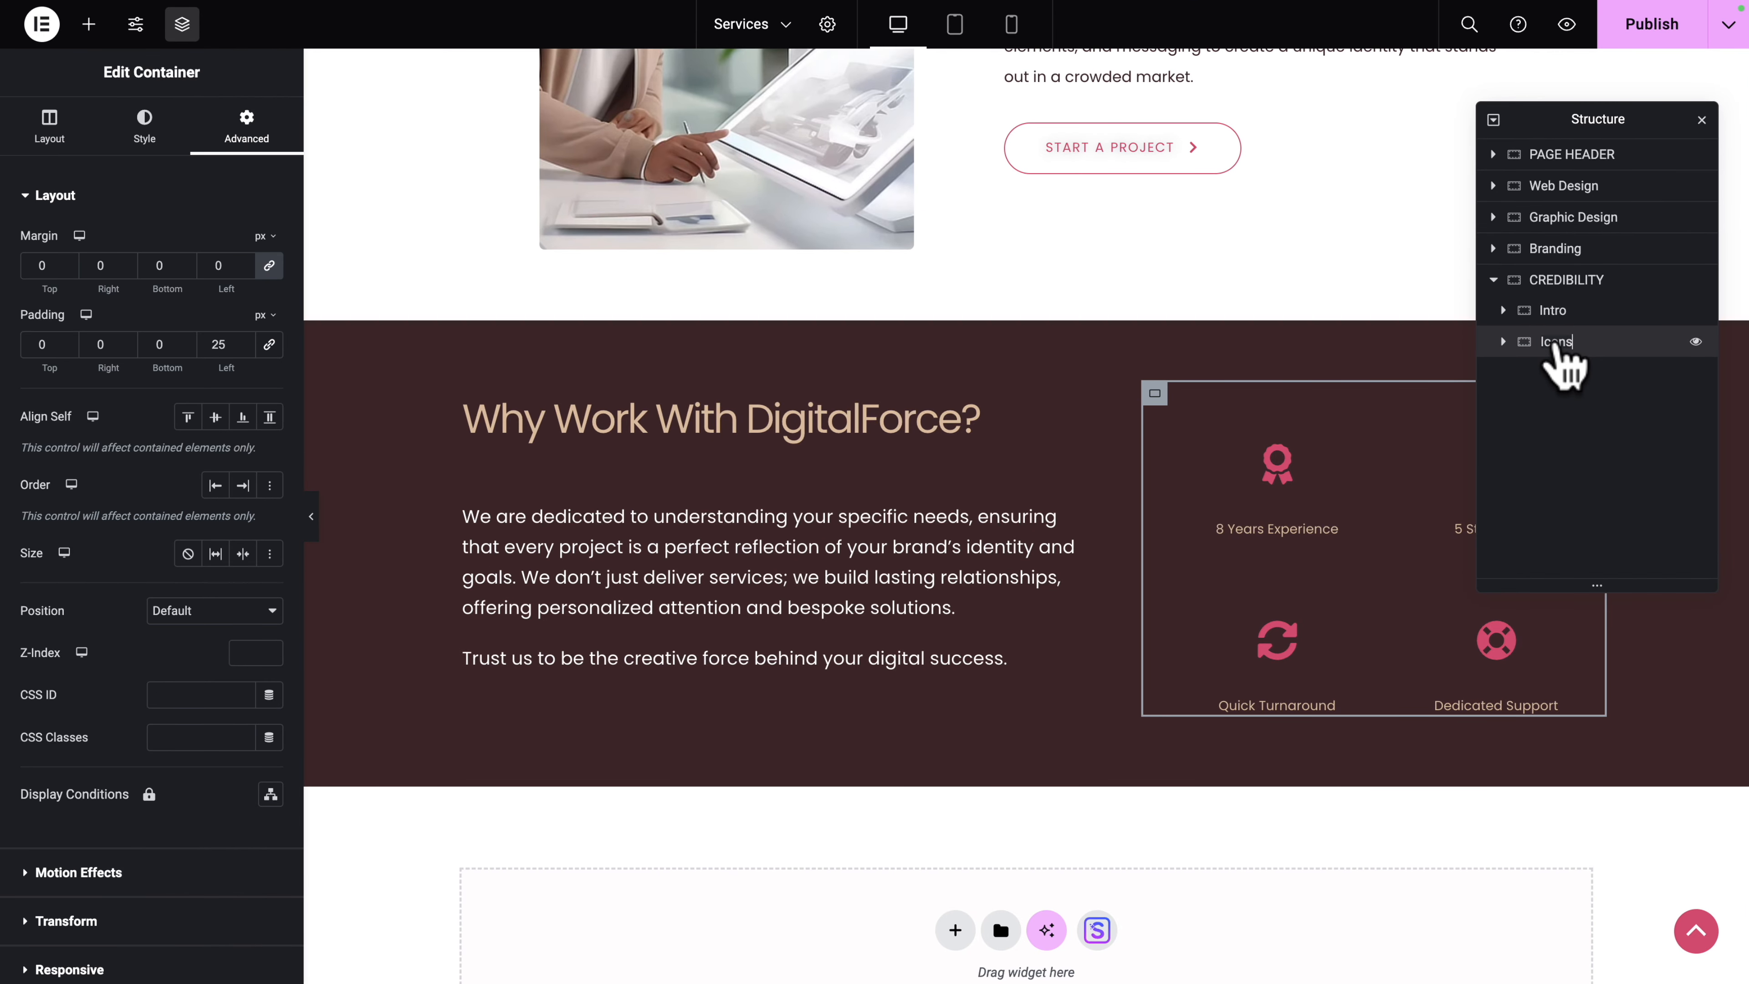
Step: Rename the two containers nested inside the Icons container as Row 1 and Row 2, and select the Icons container
drag(1604, 117, 340, 420)
click(234, 643)
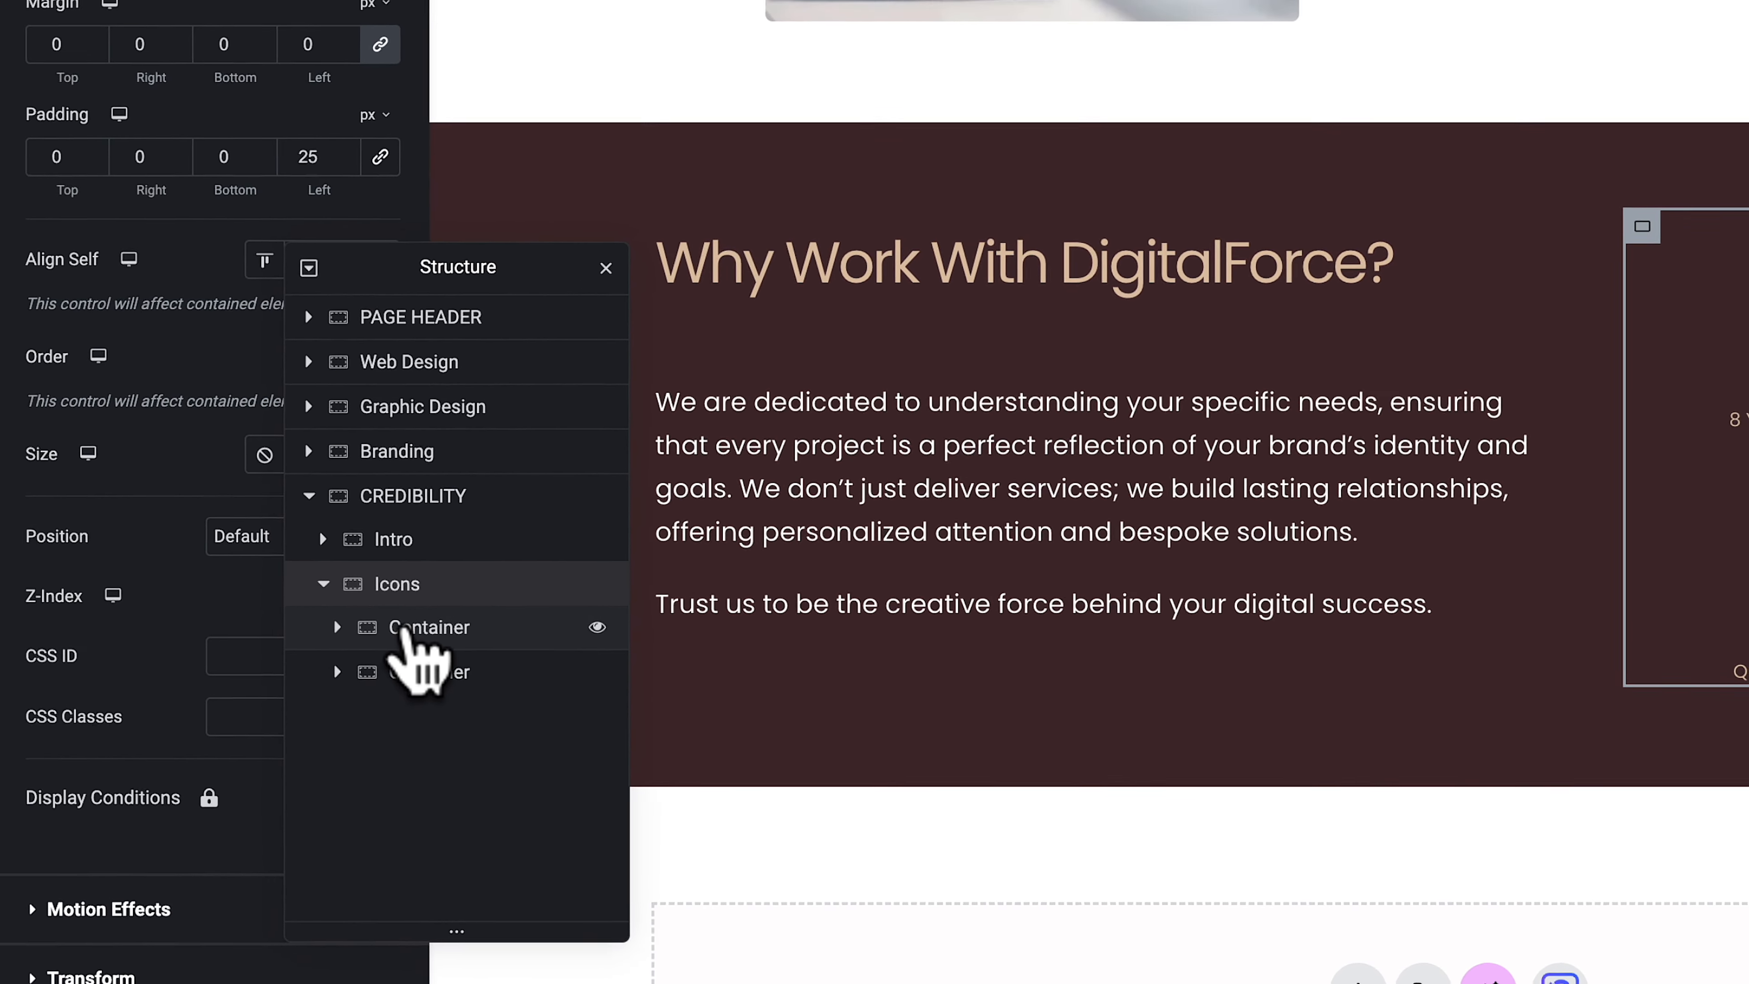
double_click(413, 626)
text(Row 2)
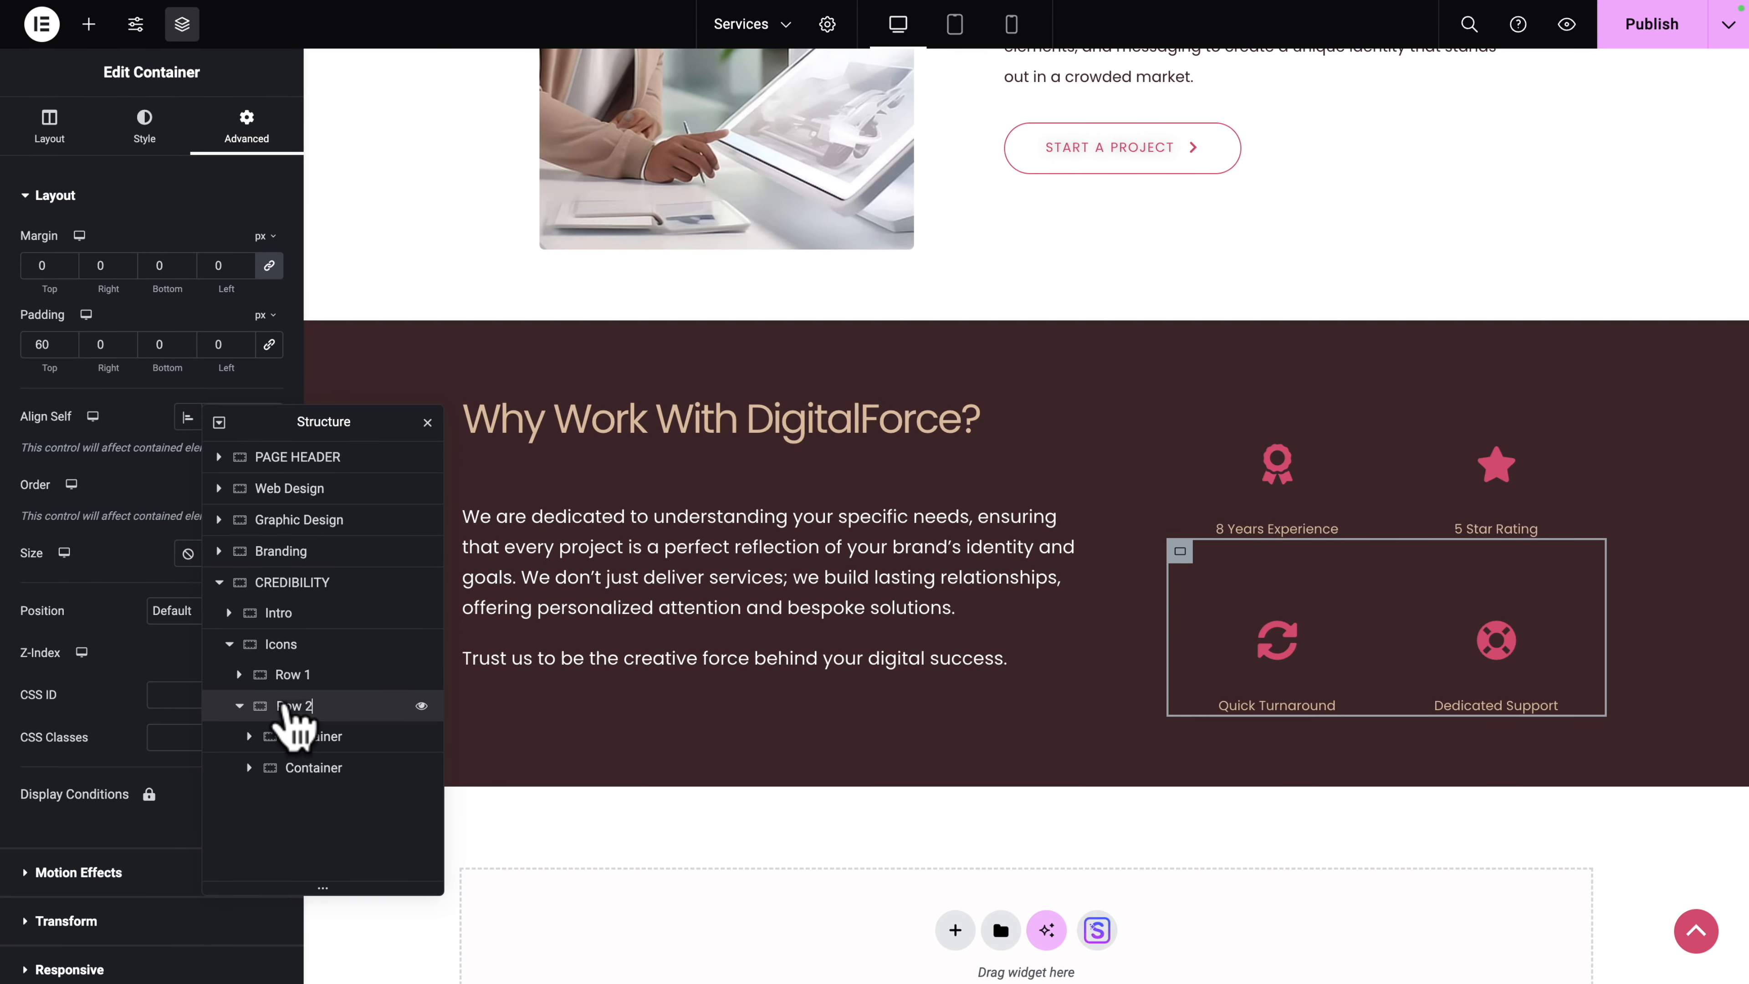
drag(292, 720, 312, 664)
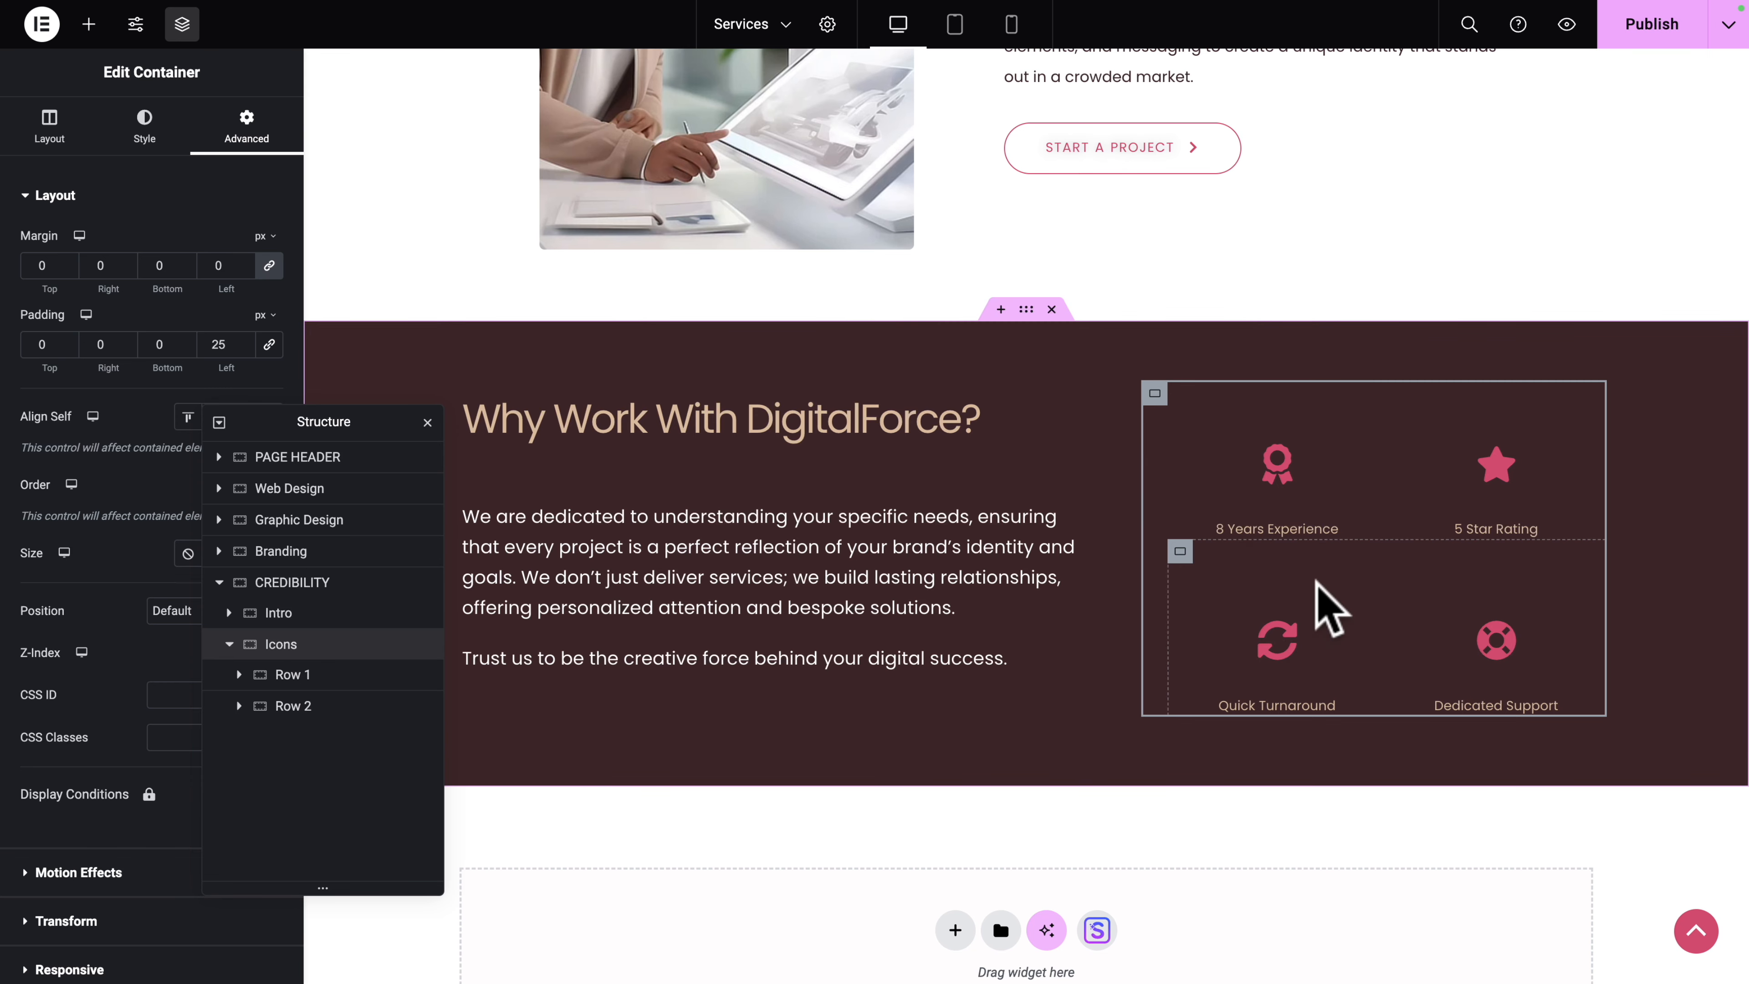
Step: In tablet portrait view, move the Structure panel off the settings and open the Icons container's responsive visibility options
click(955, 26)
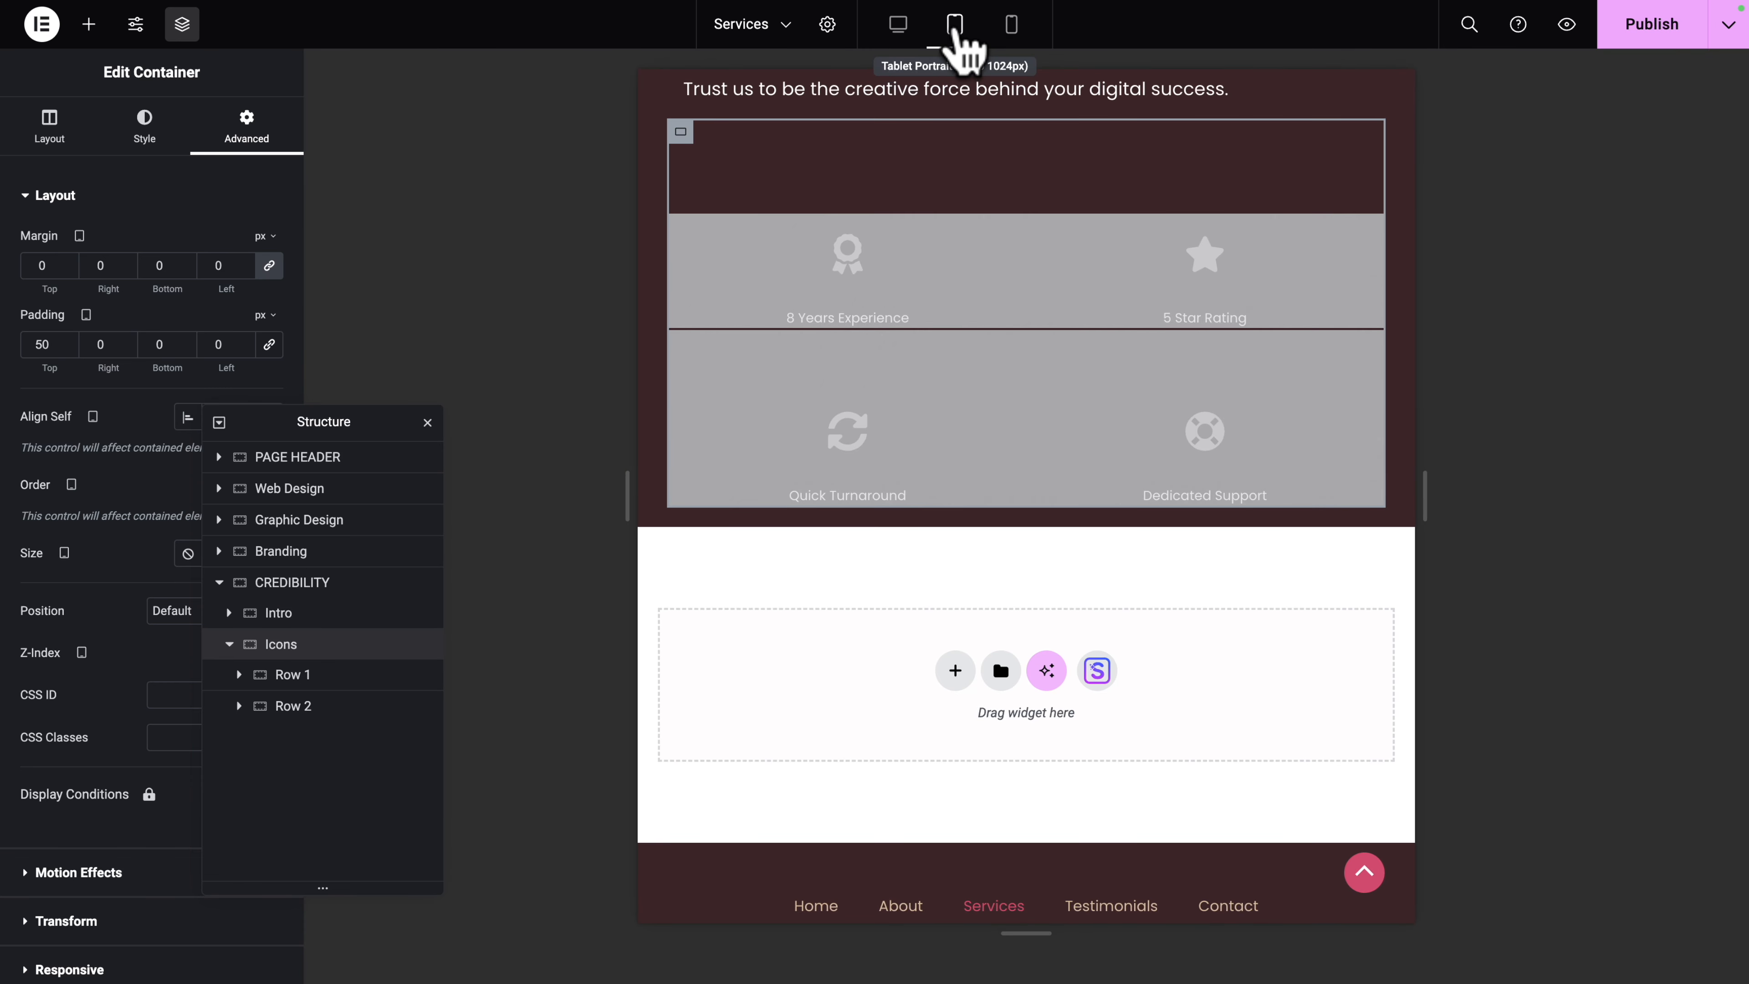
drag(337, 421, 1602, 142)
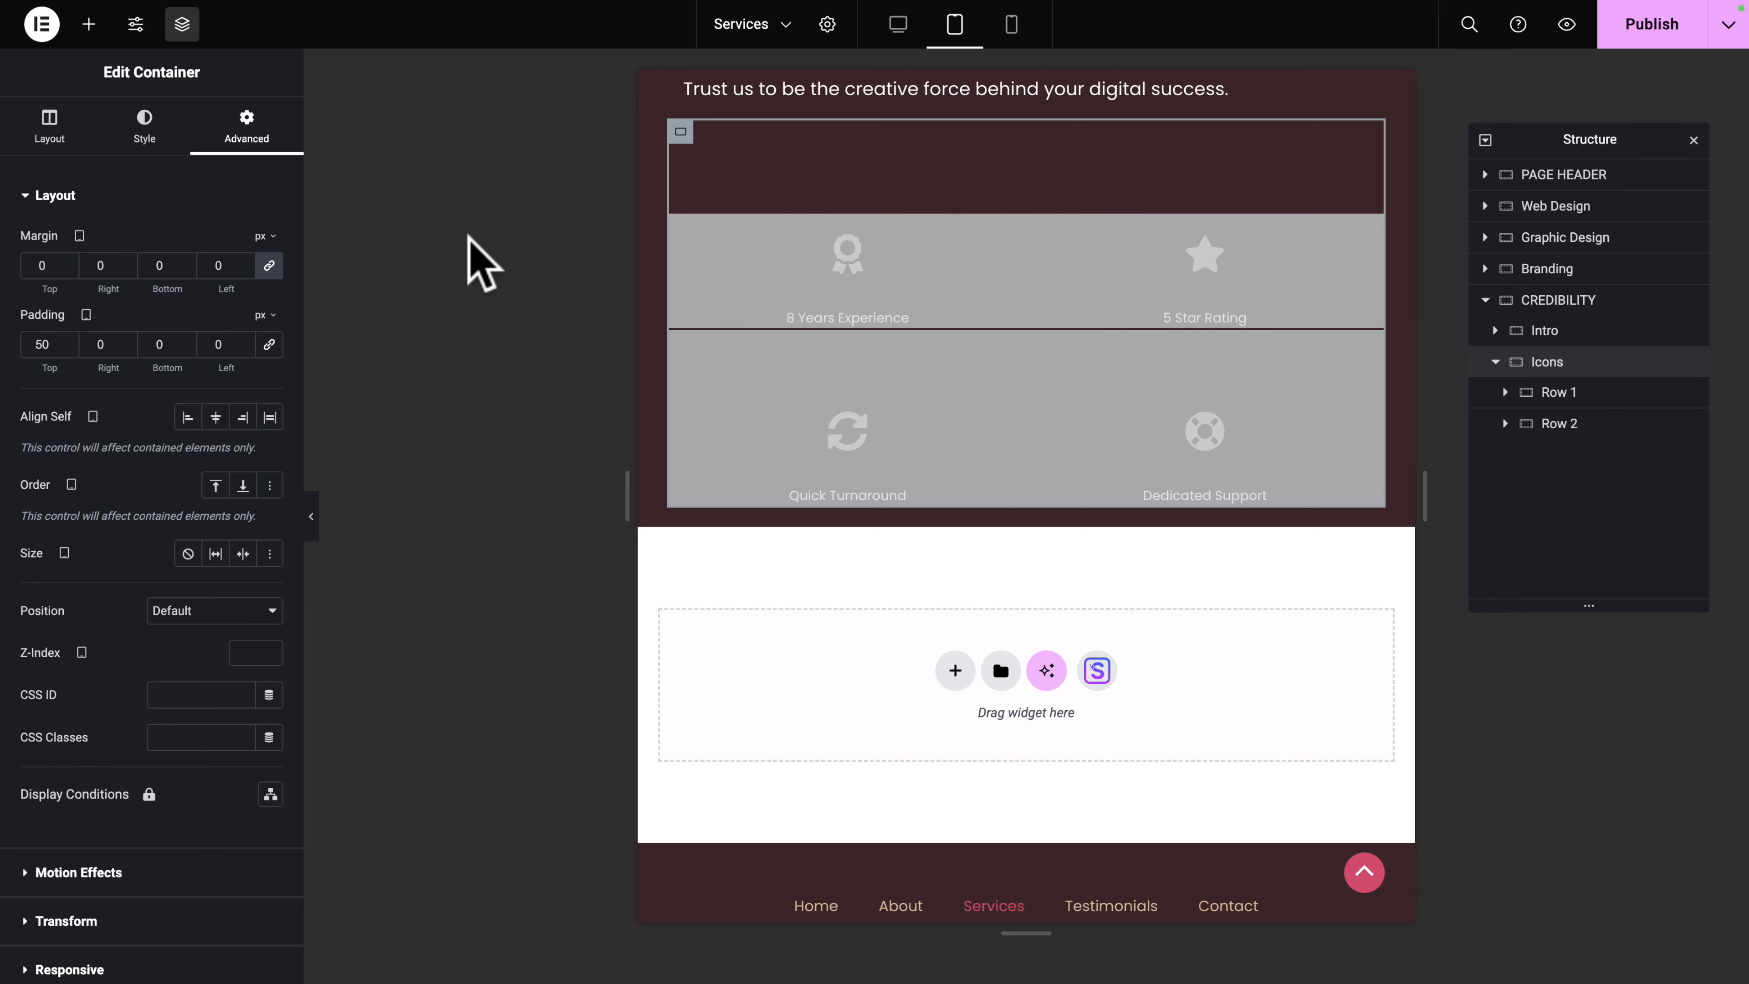
scroll(195, 625, down, 3)
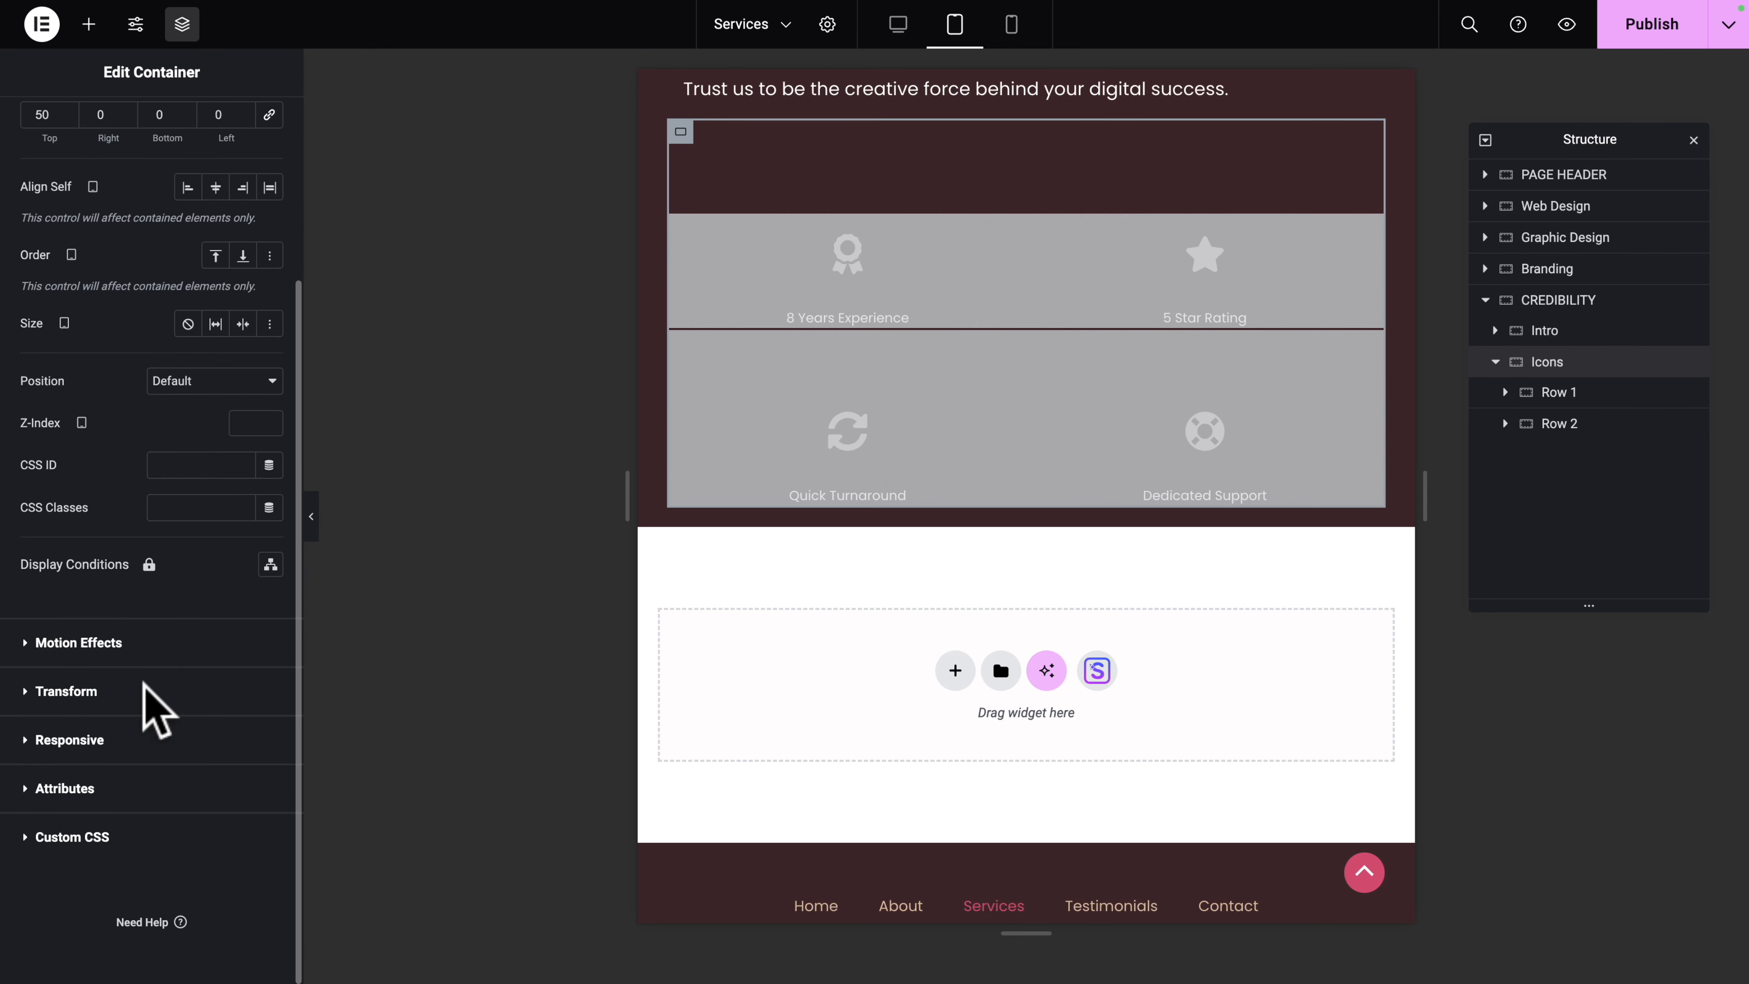
click(109, 748)
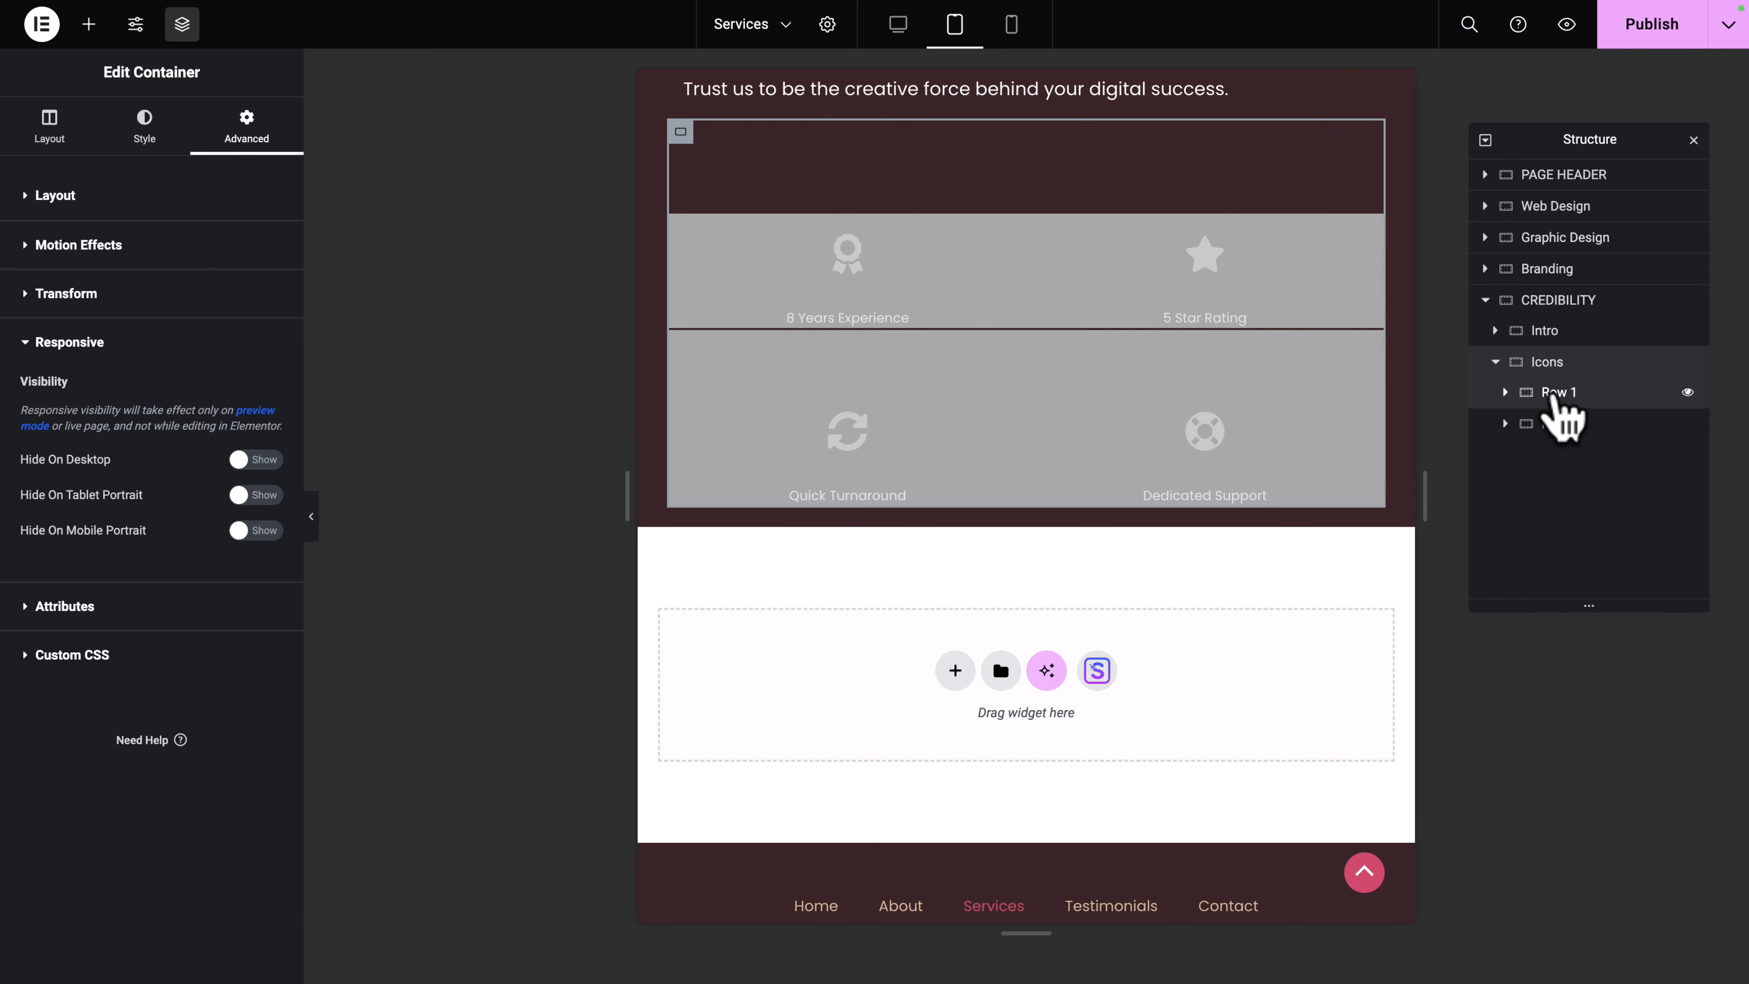
Step: Make Row 1 visible on tablet portrait and mobile portrait, and check it in the mobile preview
click(1557, 393)
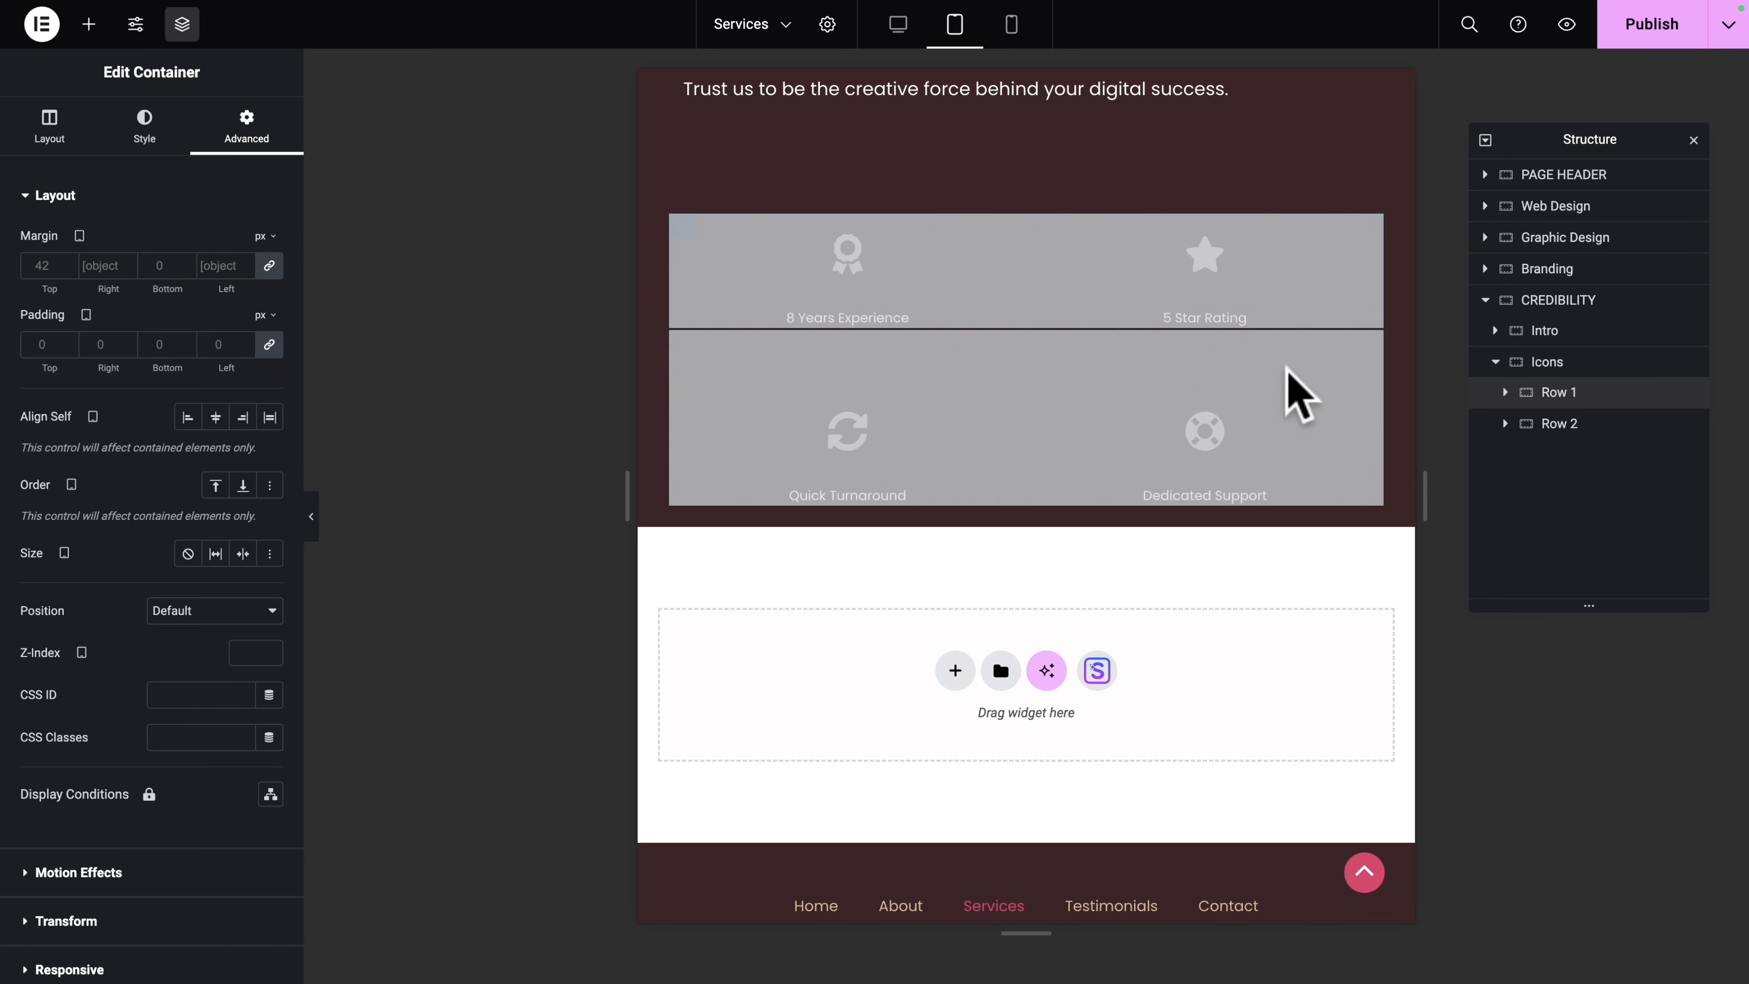
scroll(165, 648, down, 3)
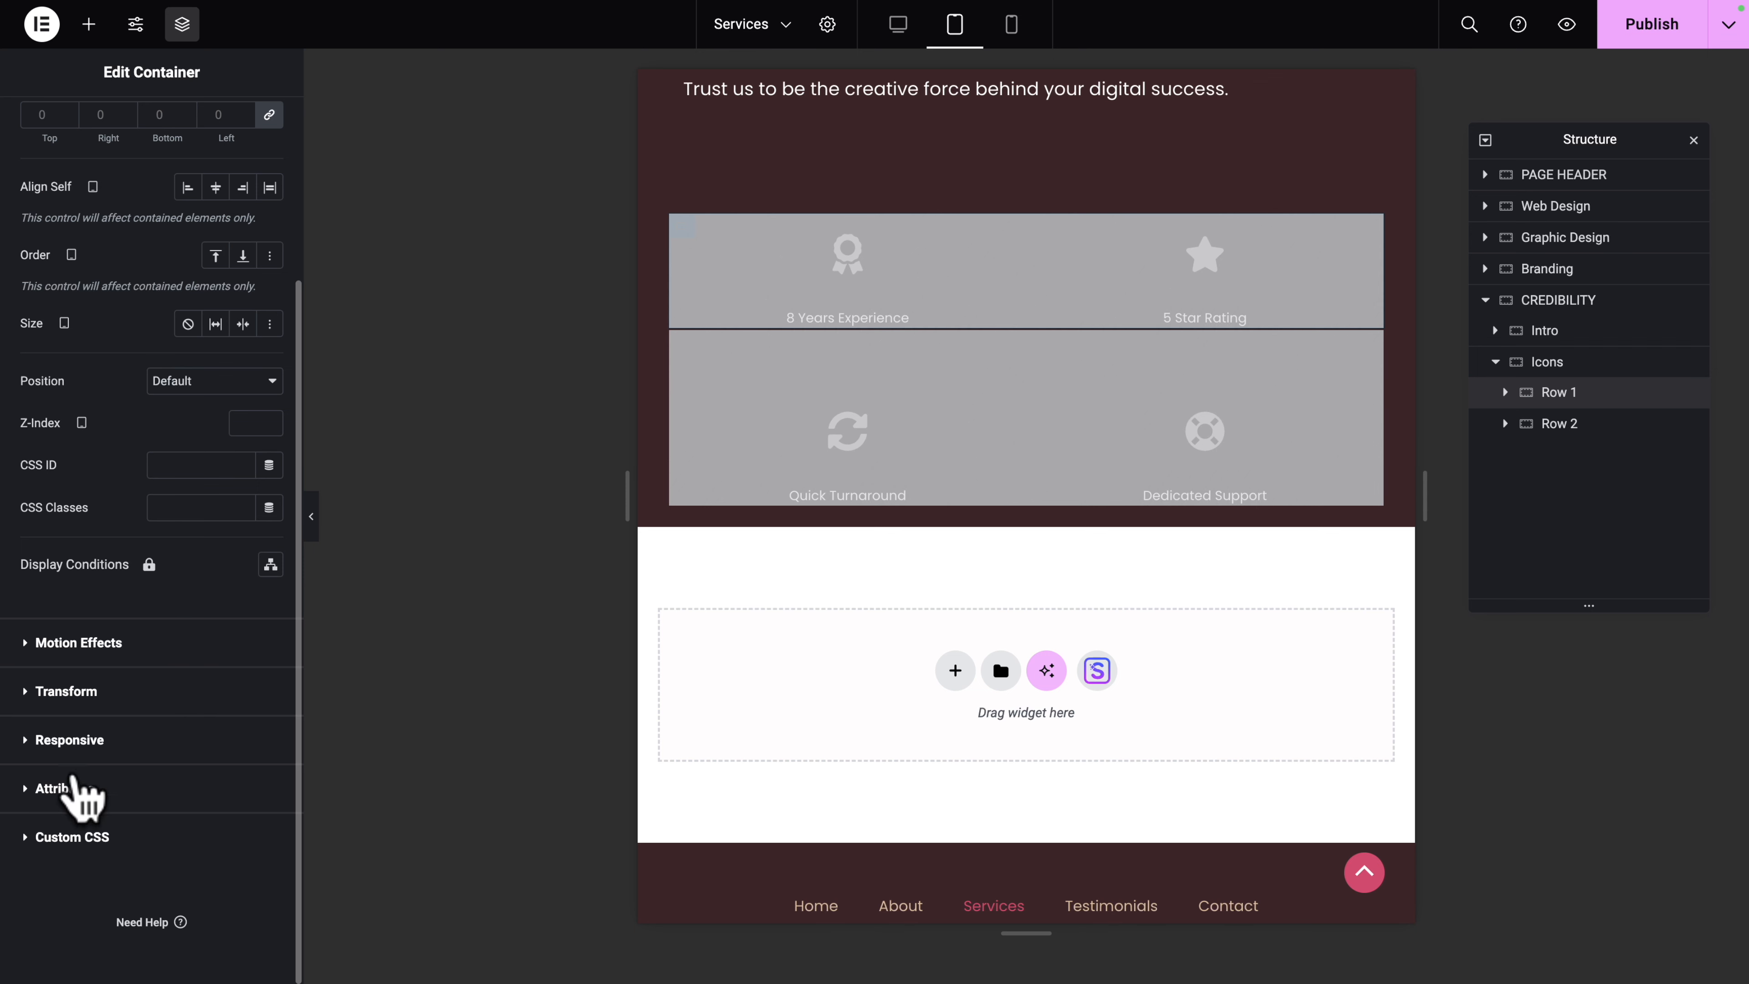
click(63, 740)
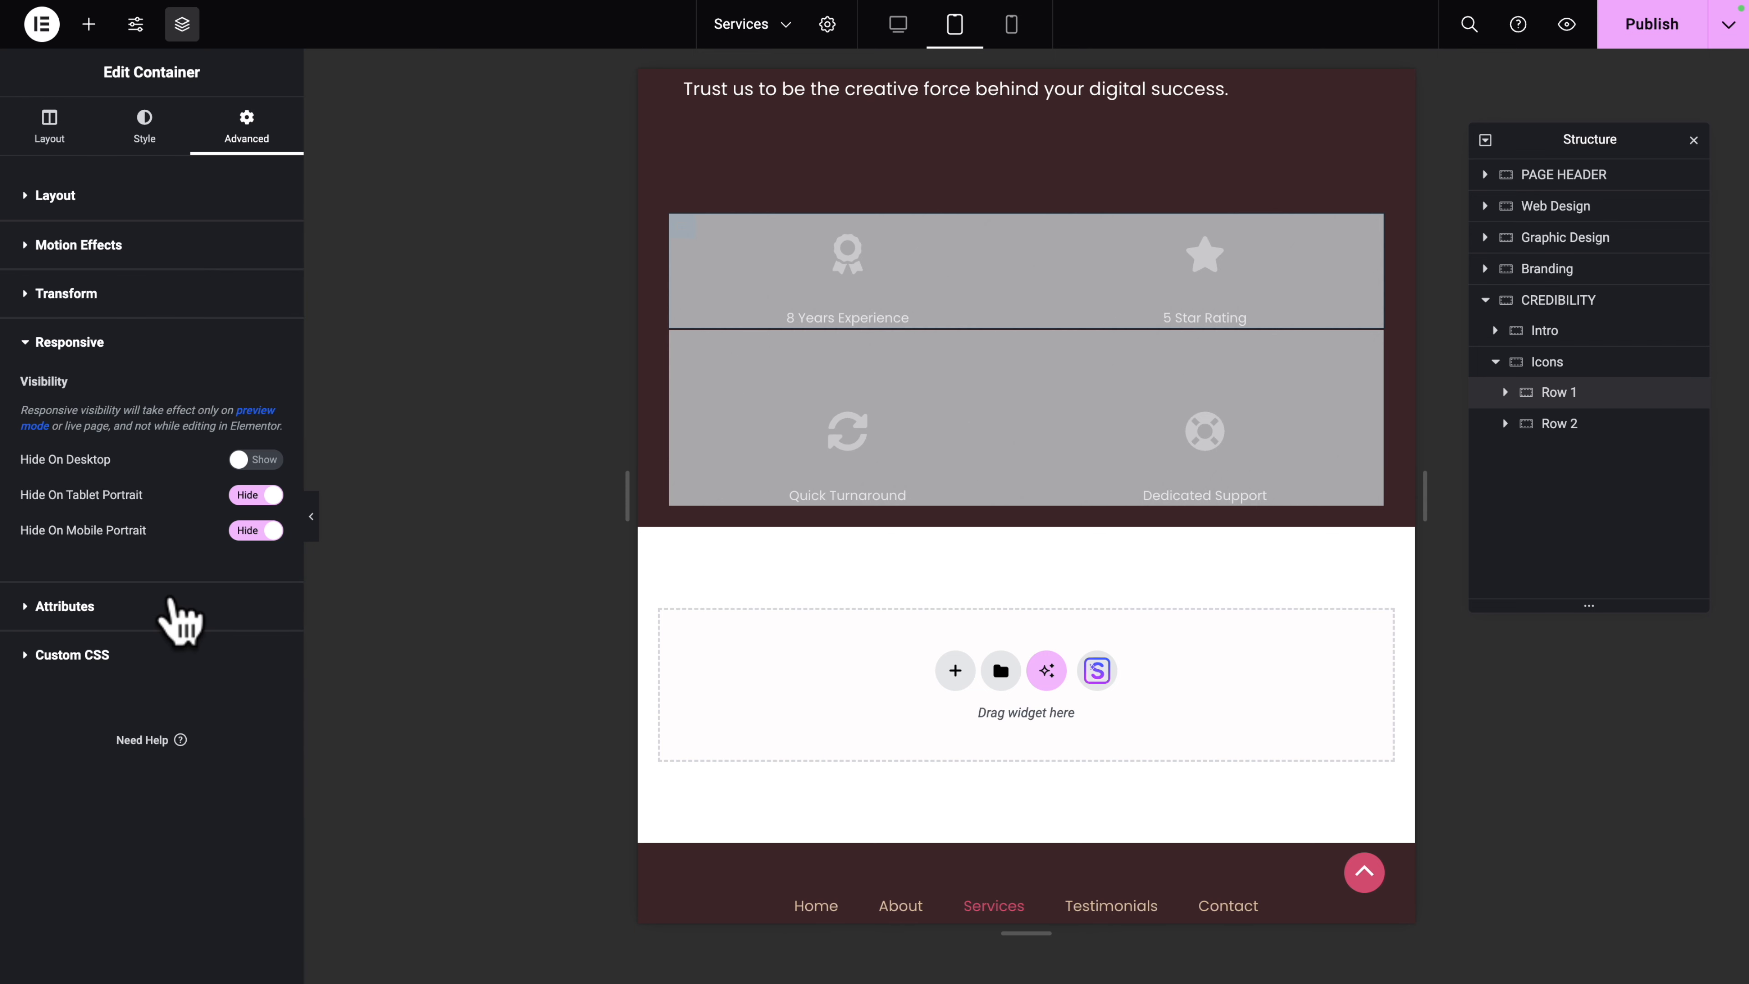
click(244, 498)
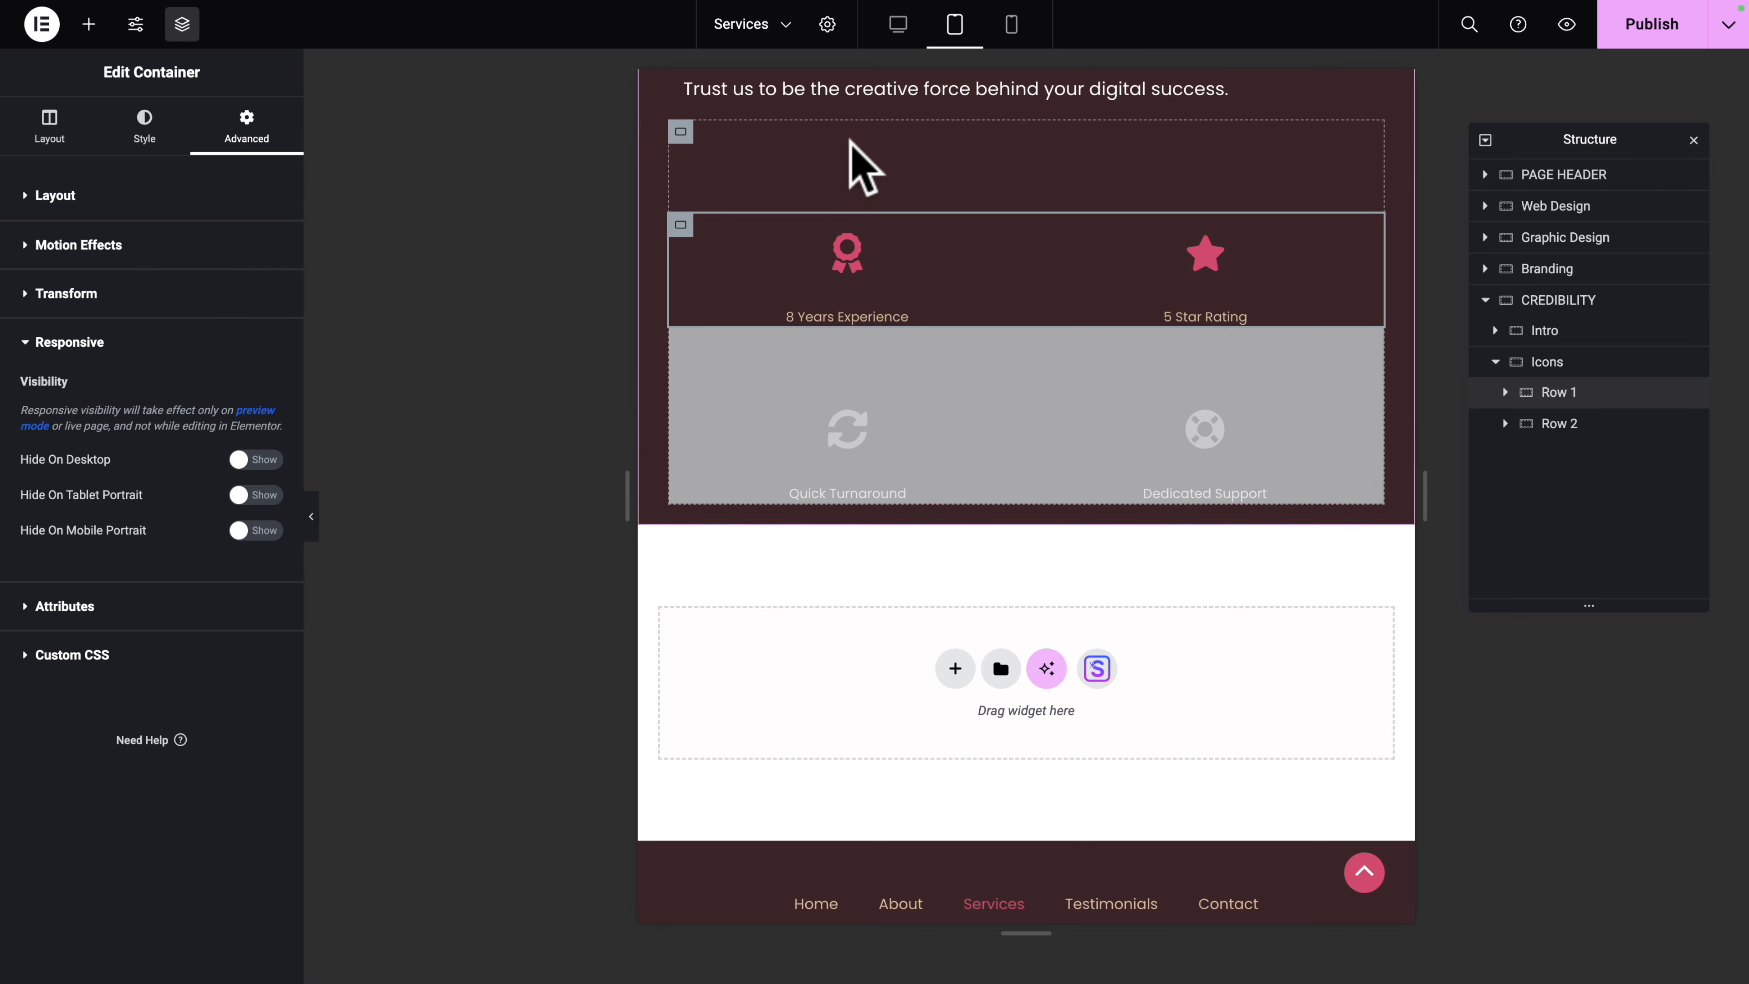
click(1010, 24)
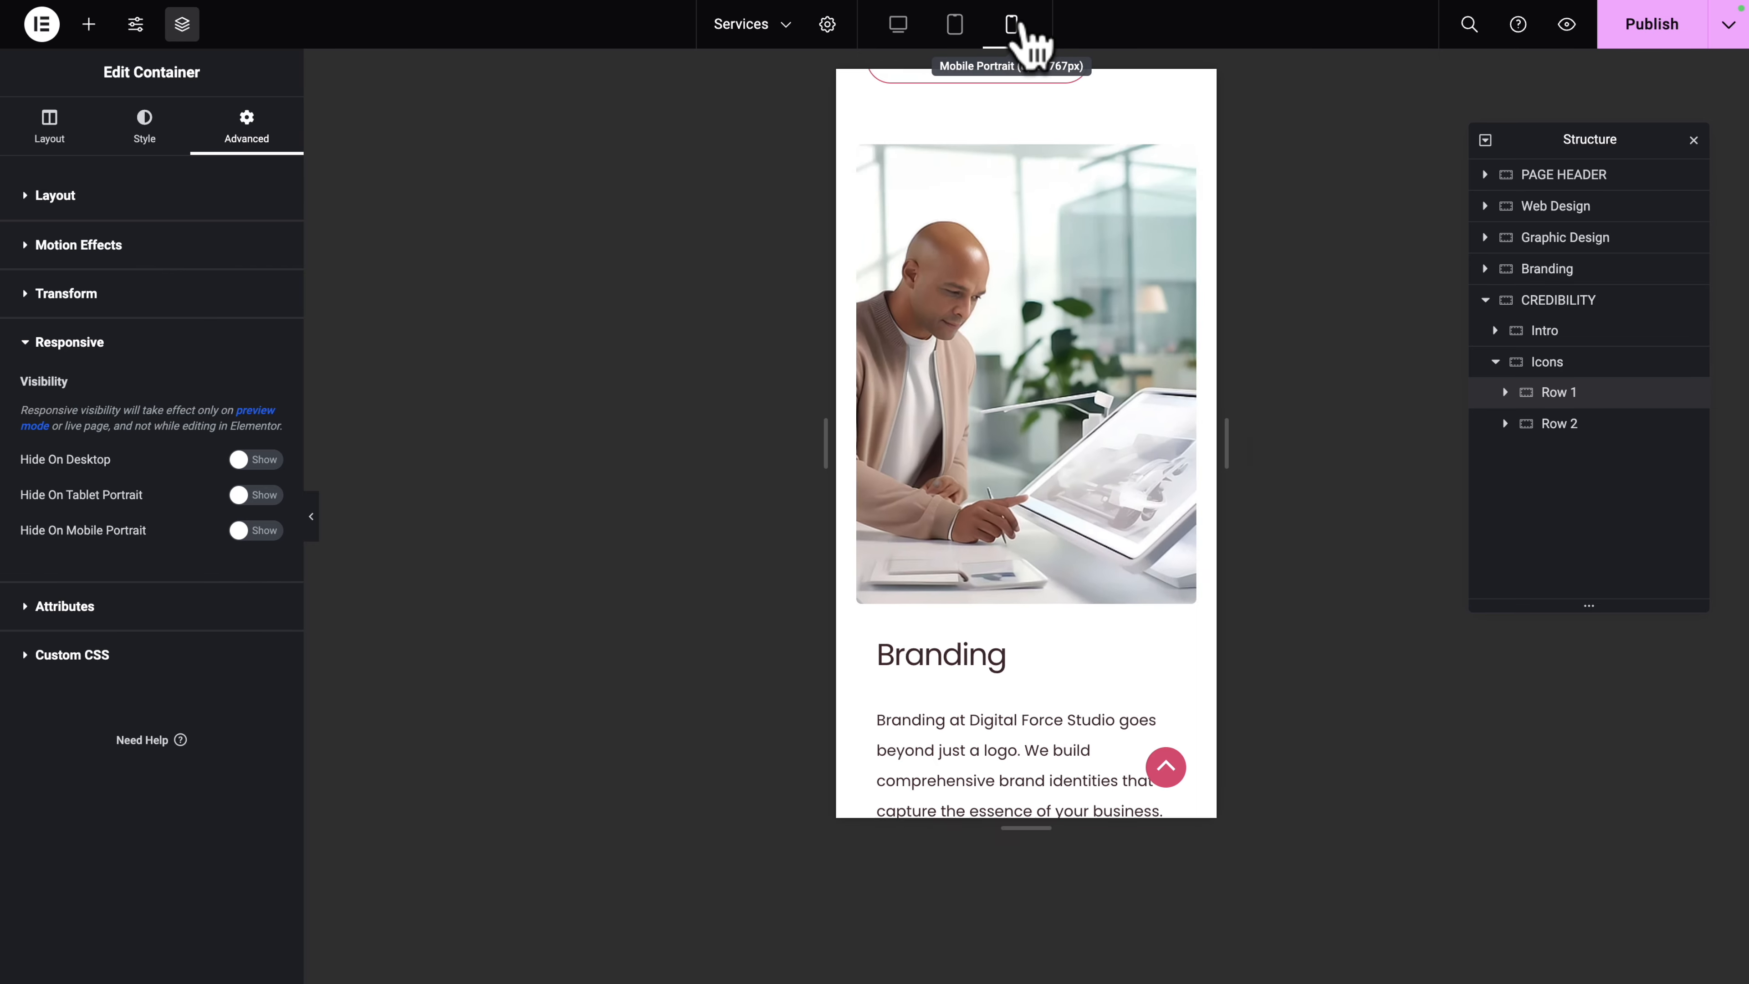
scroll(1022, 320, down, 5)
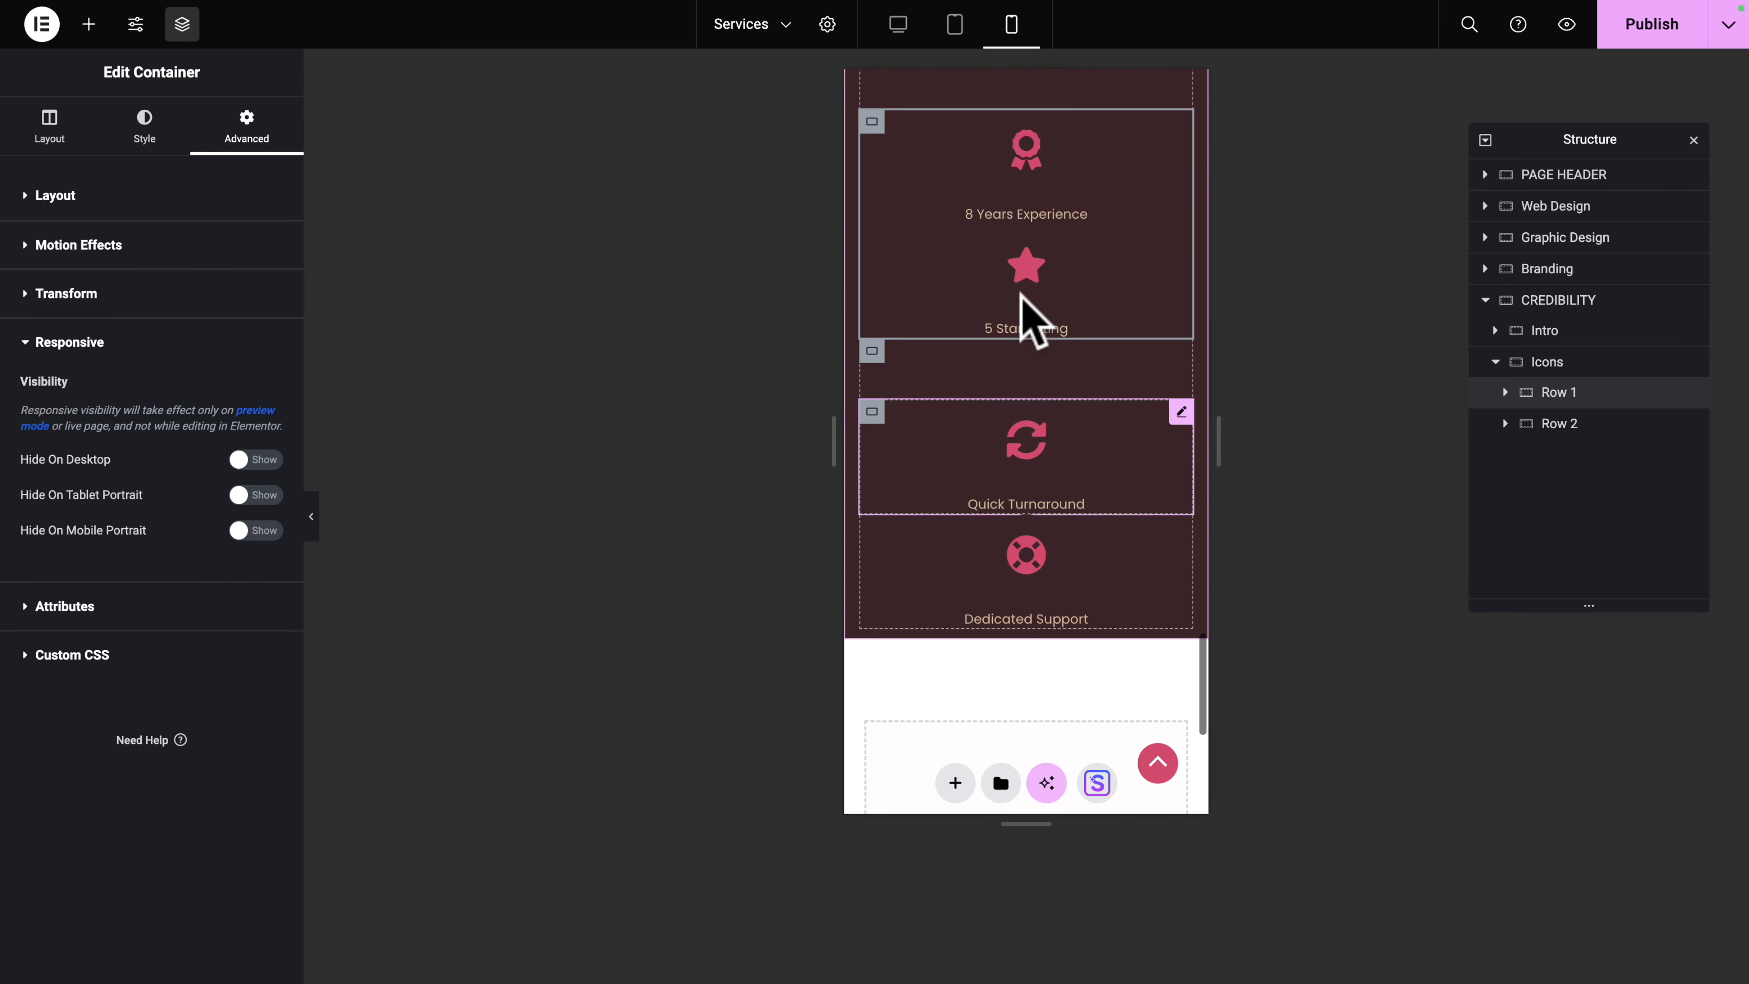
Step: Make Row 2 visible on tablet portrait, and check the icon rows in the mobile preview
click(955, 28)
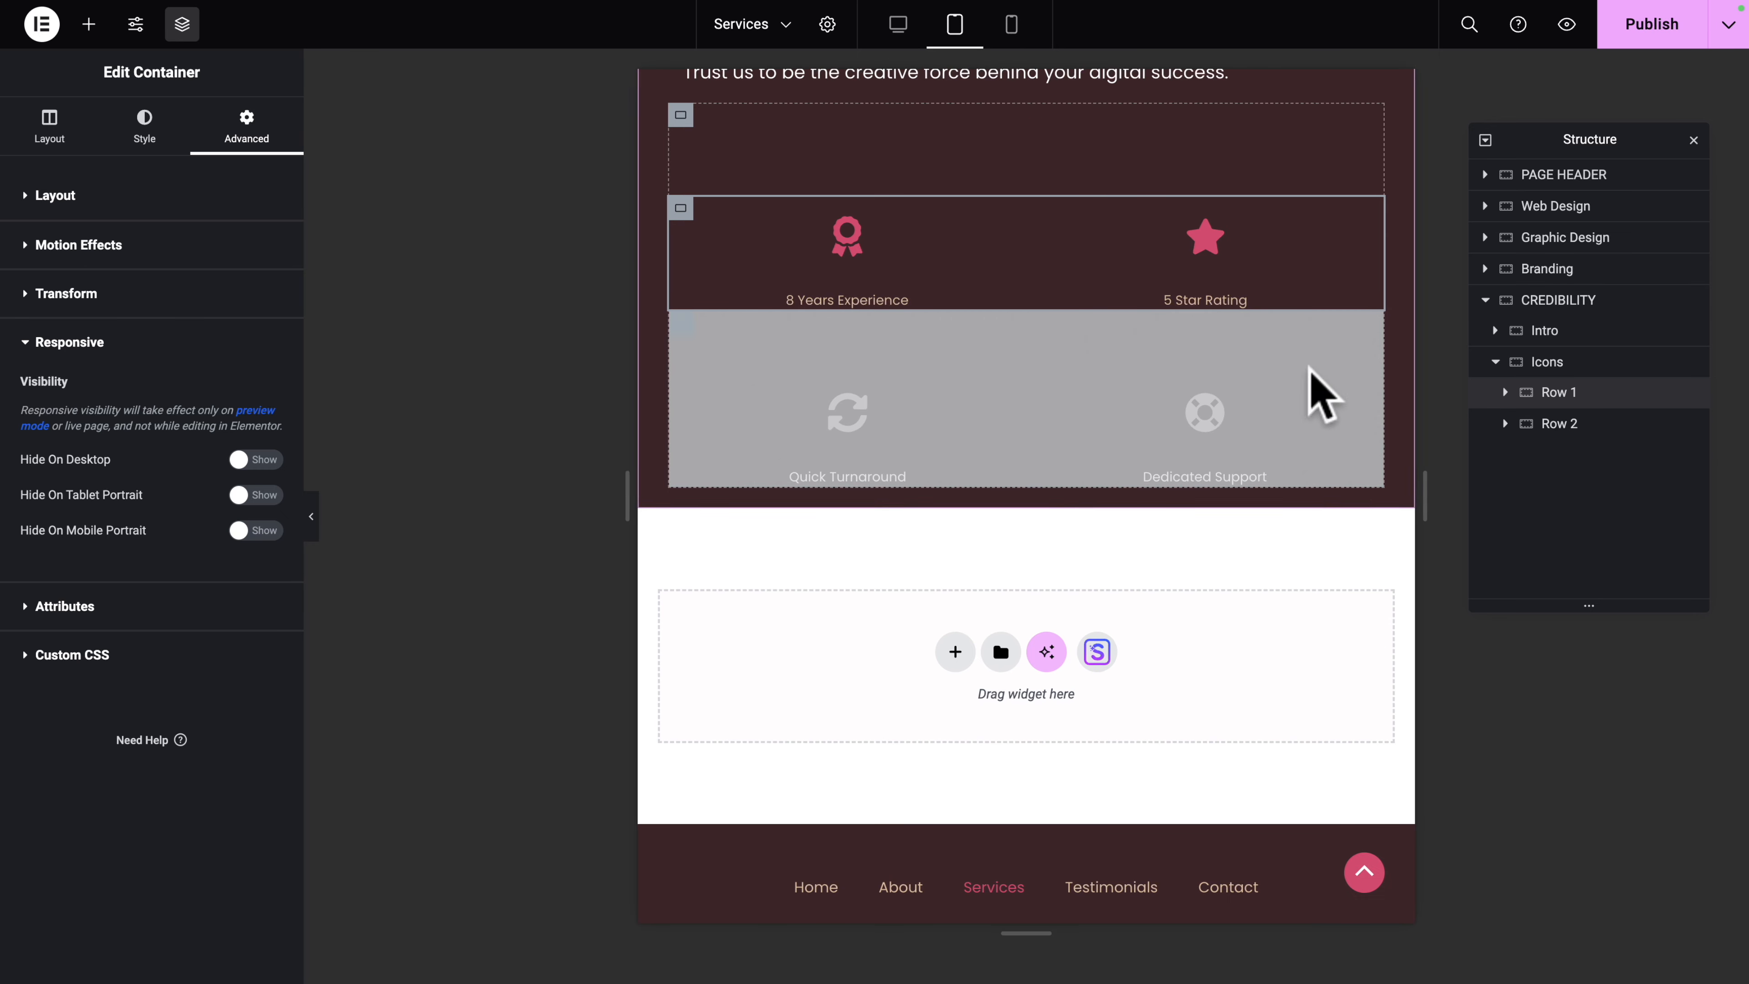
click(1548, 426)
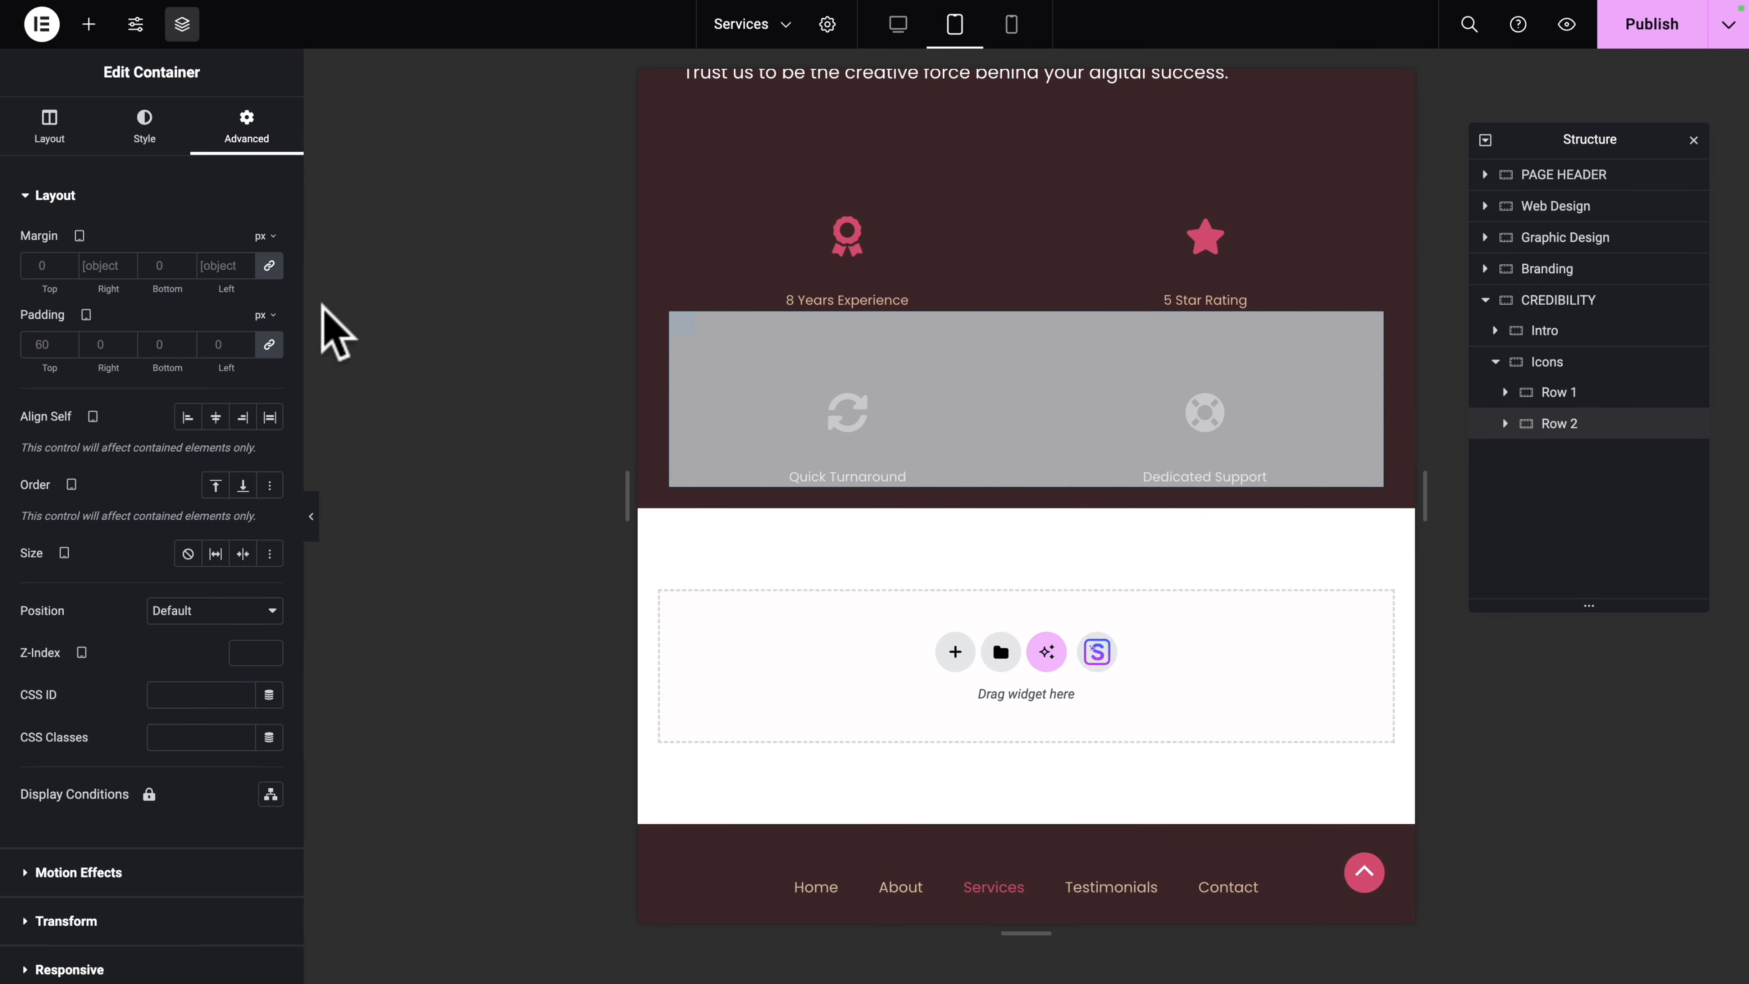
click(247, 131)
scroll(255, 665, down, 3)
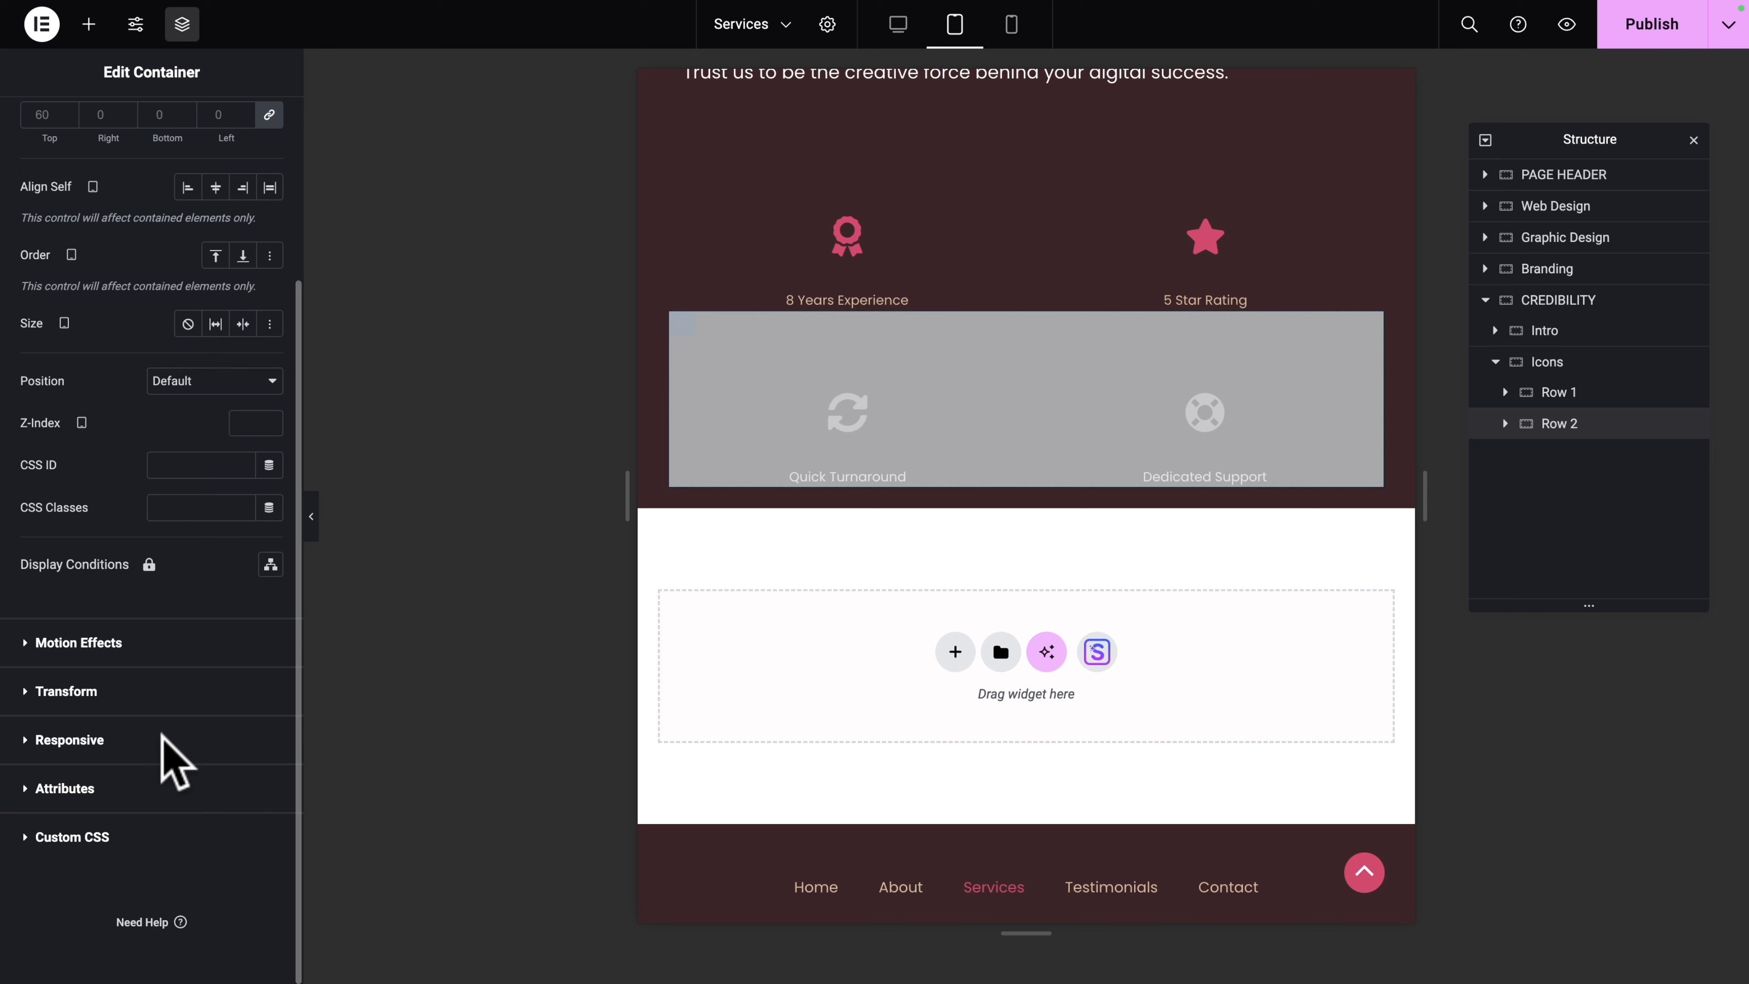
click(102, 743)
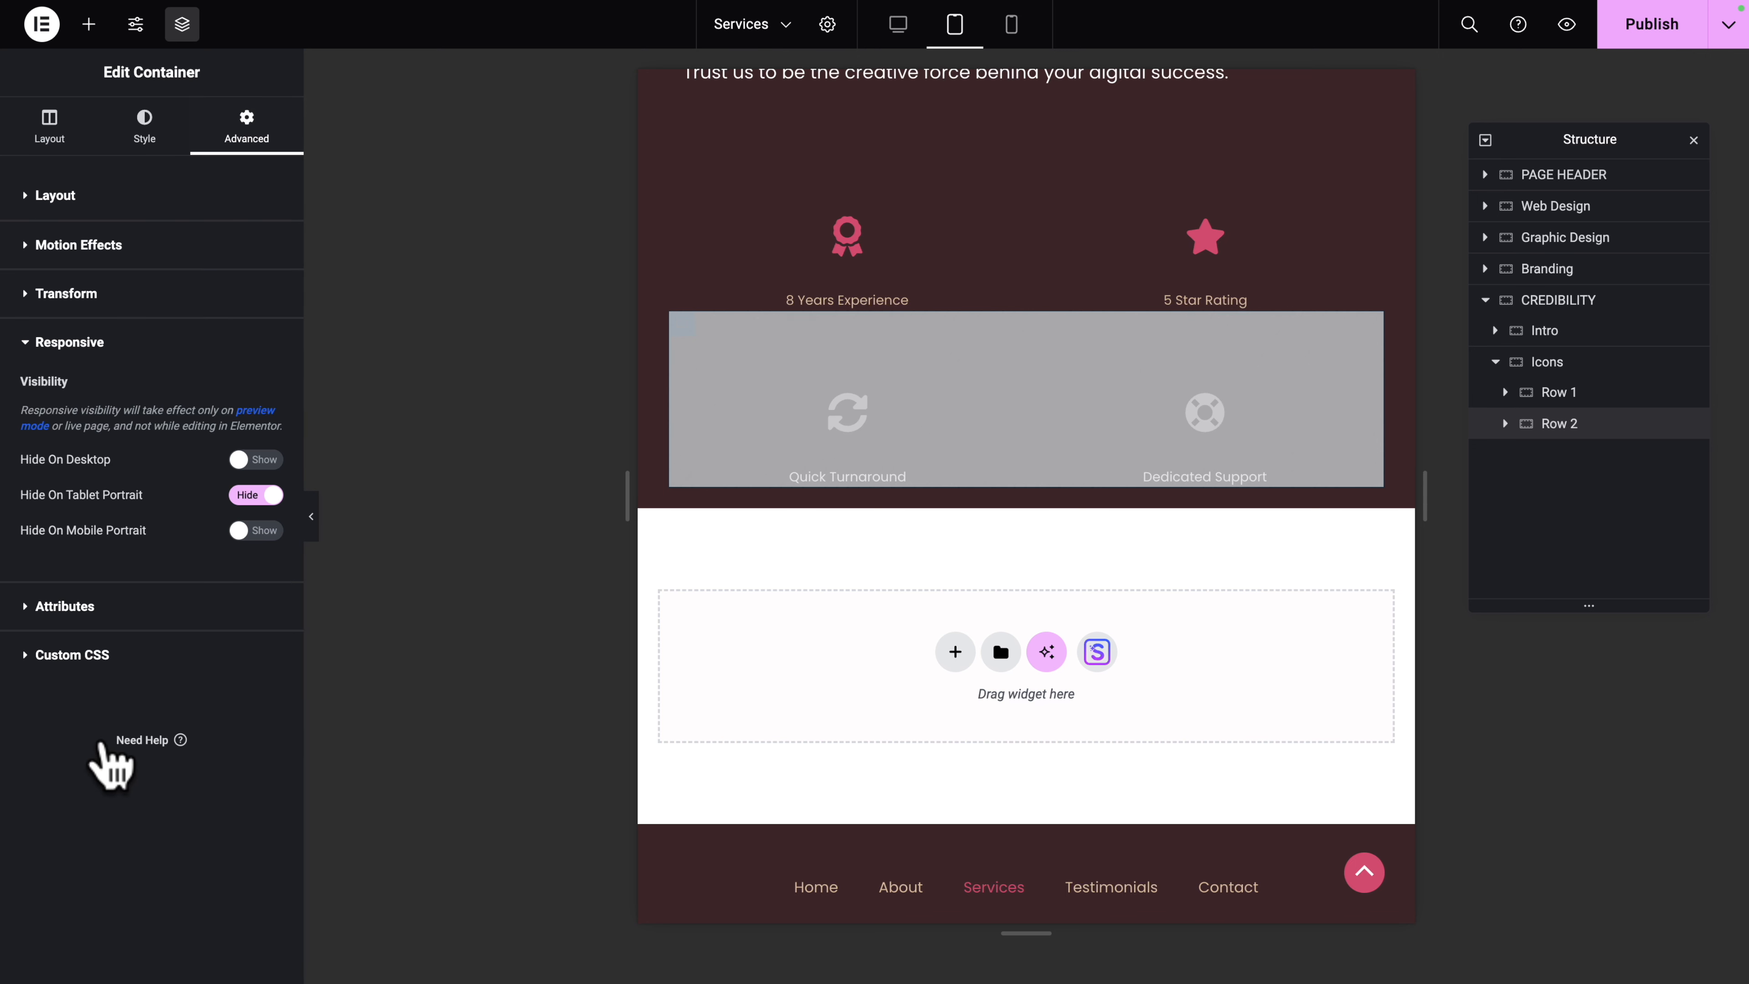
click(240, 501)
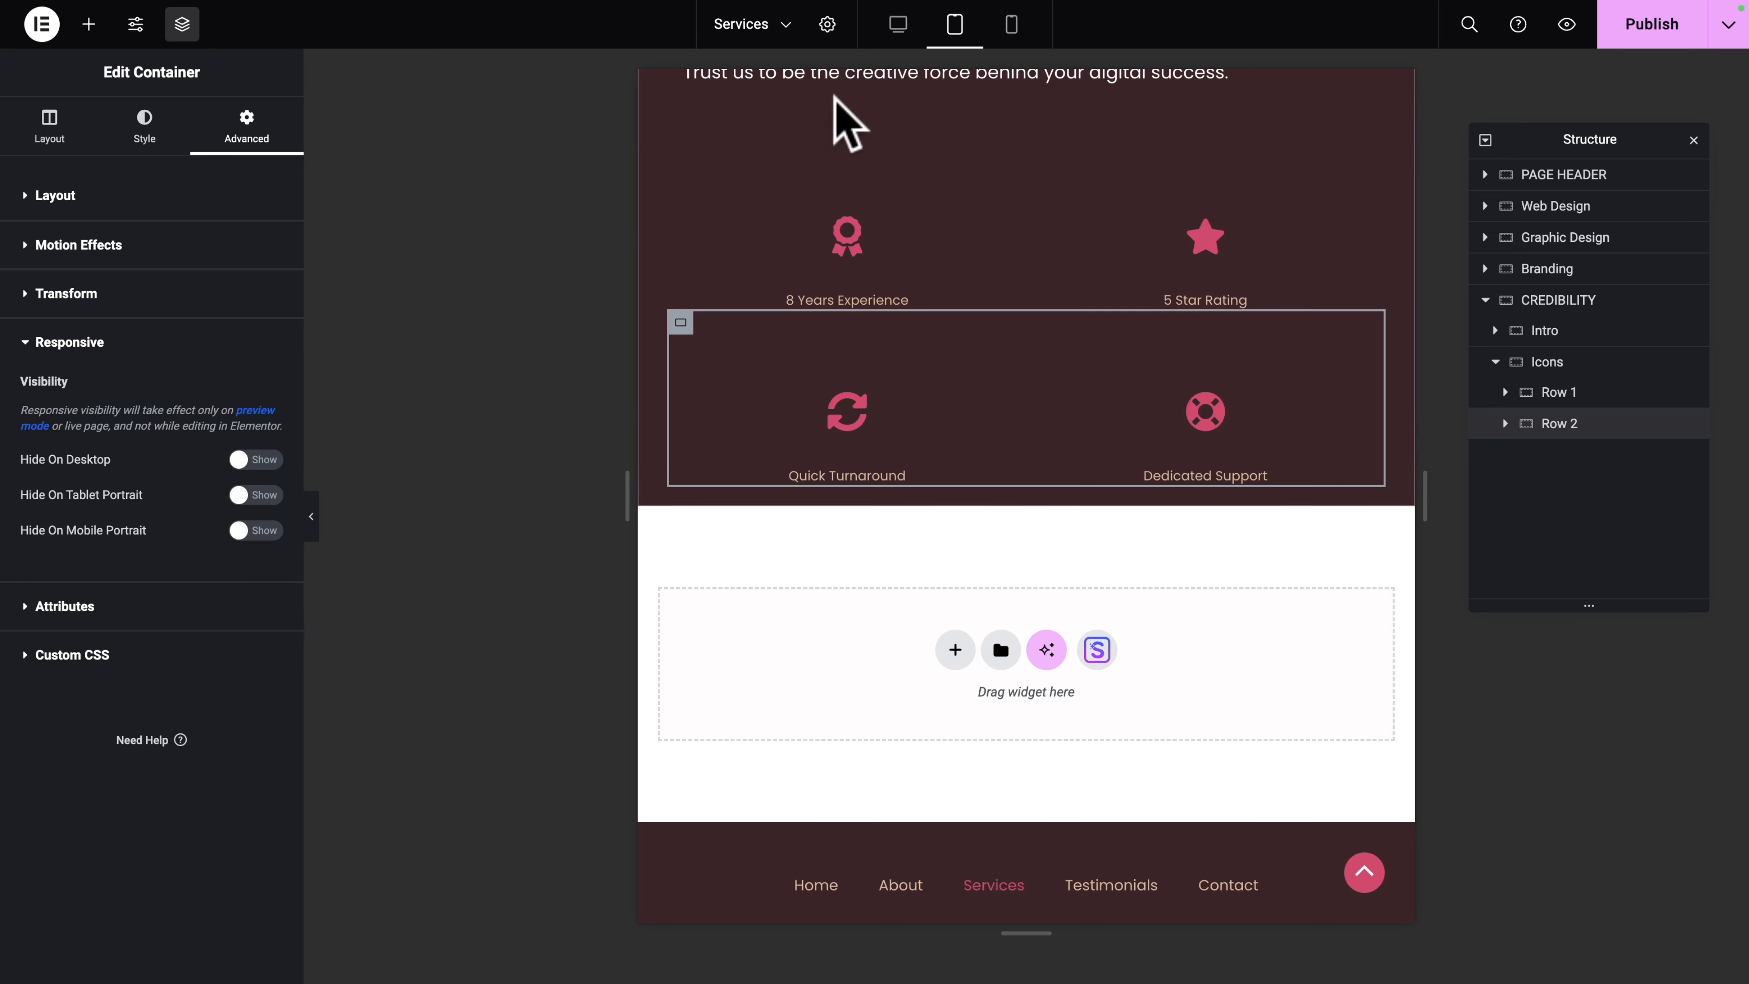
click(1011, 26)
scroll(989, 524, down, 10)
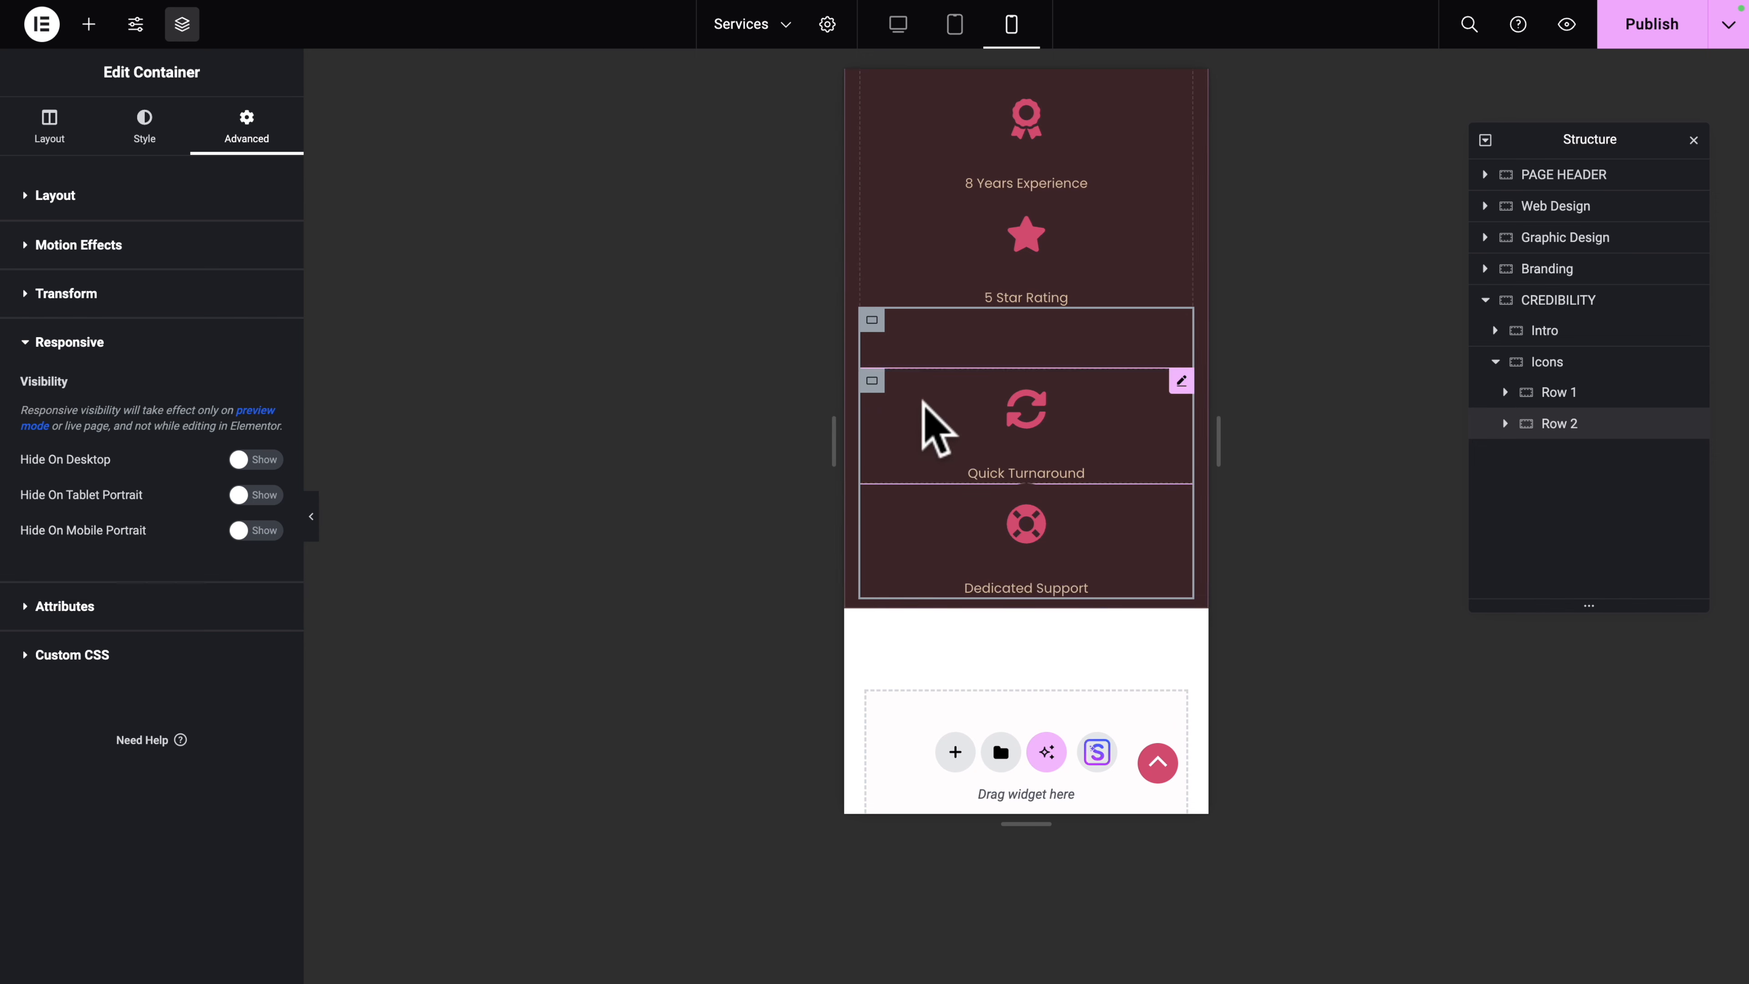
scroll(936, 428, up, 4)
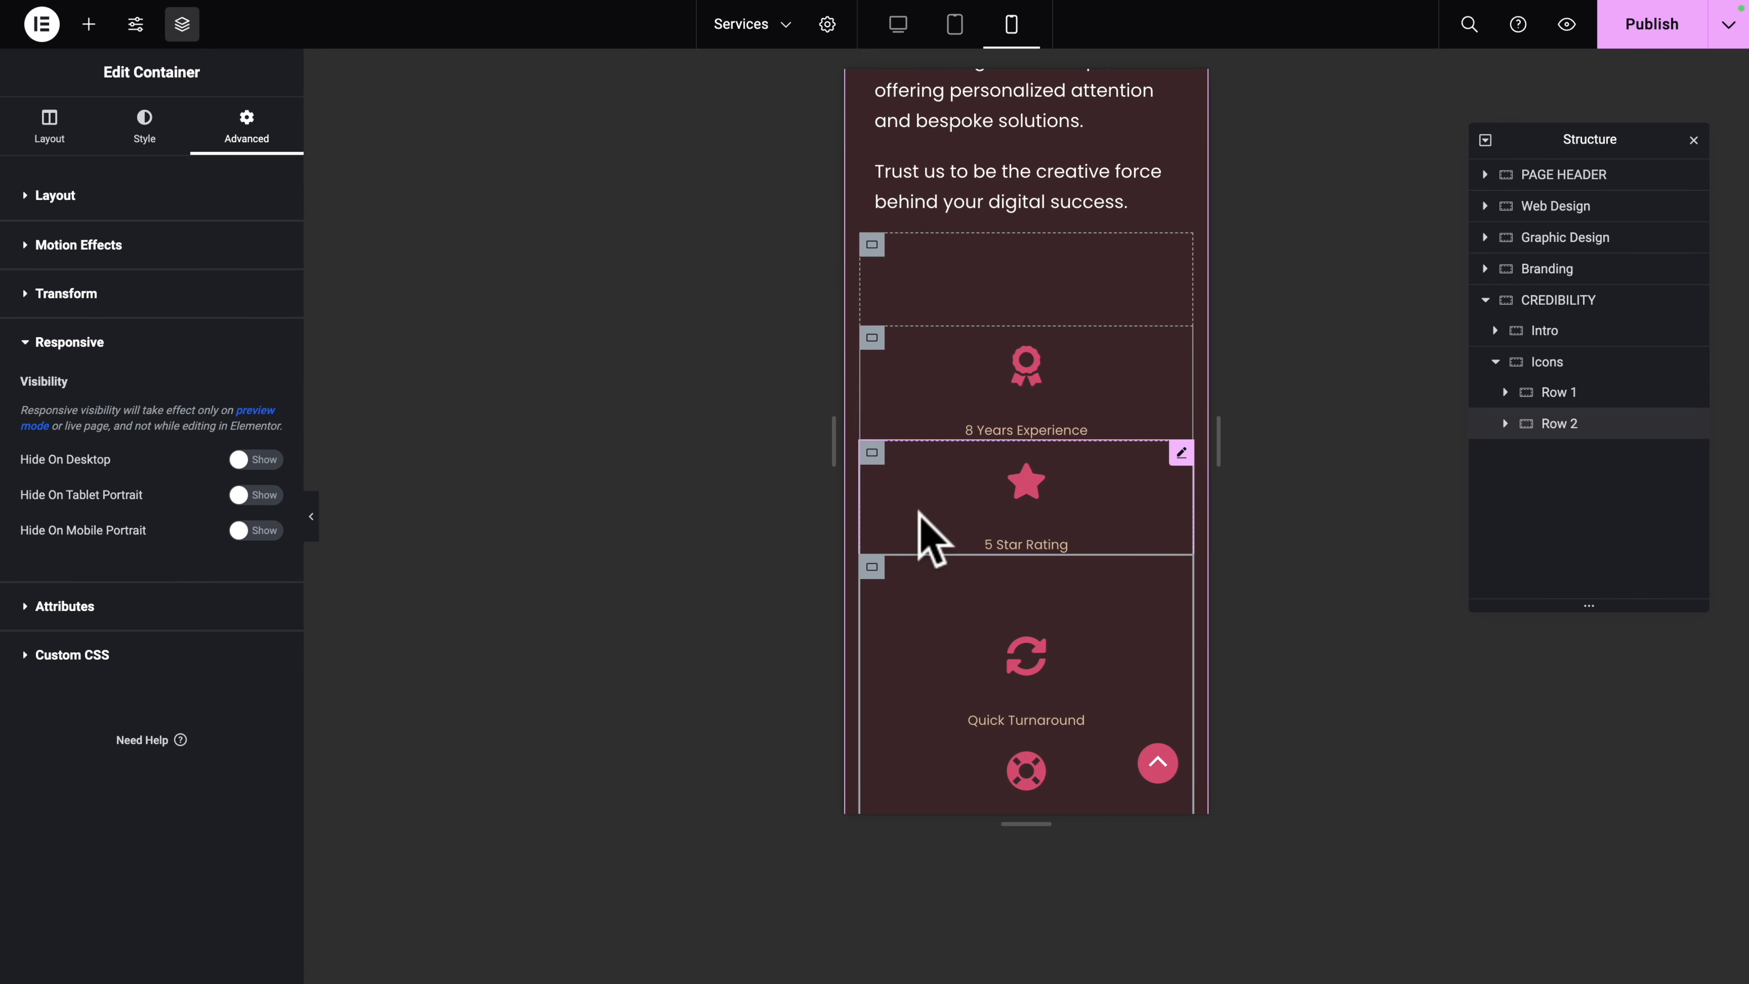
Step: Set the Icons container's tablet portrait top padding to 0 and check its spacing on mobile portrait
click(954, 24)
click(1547, 361)
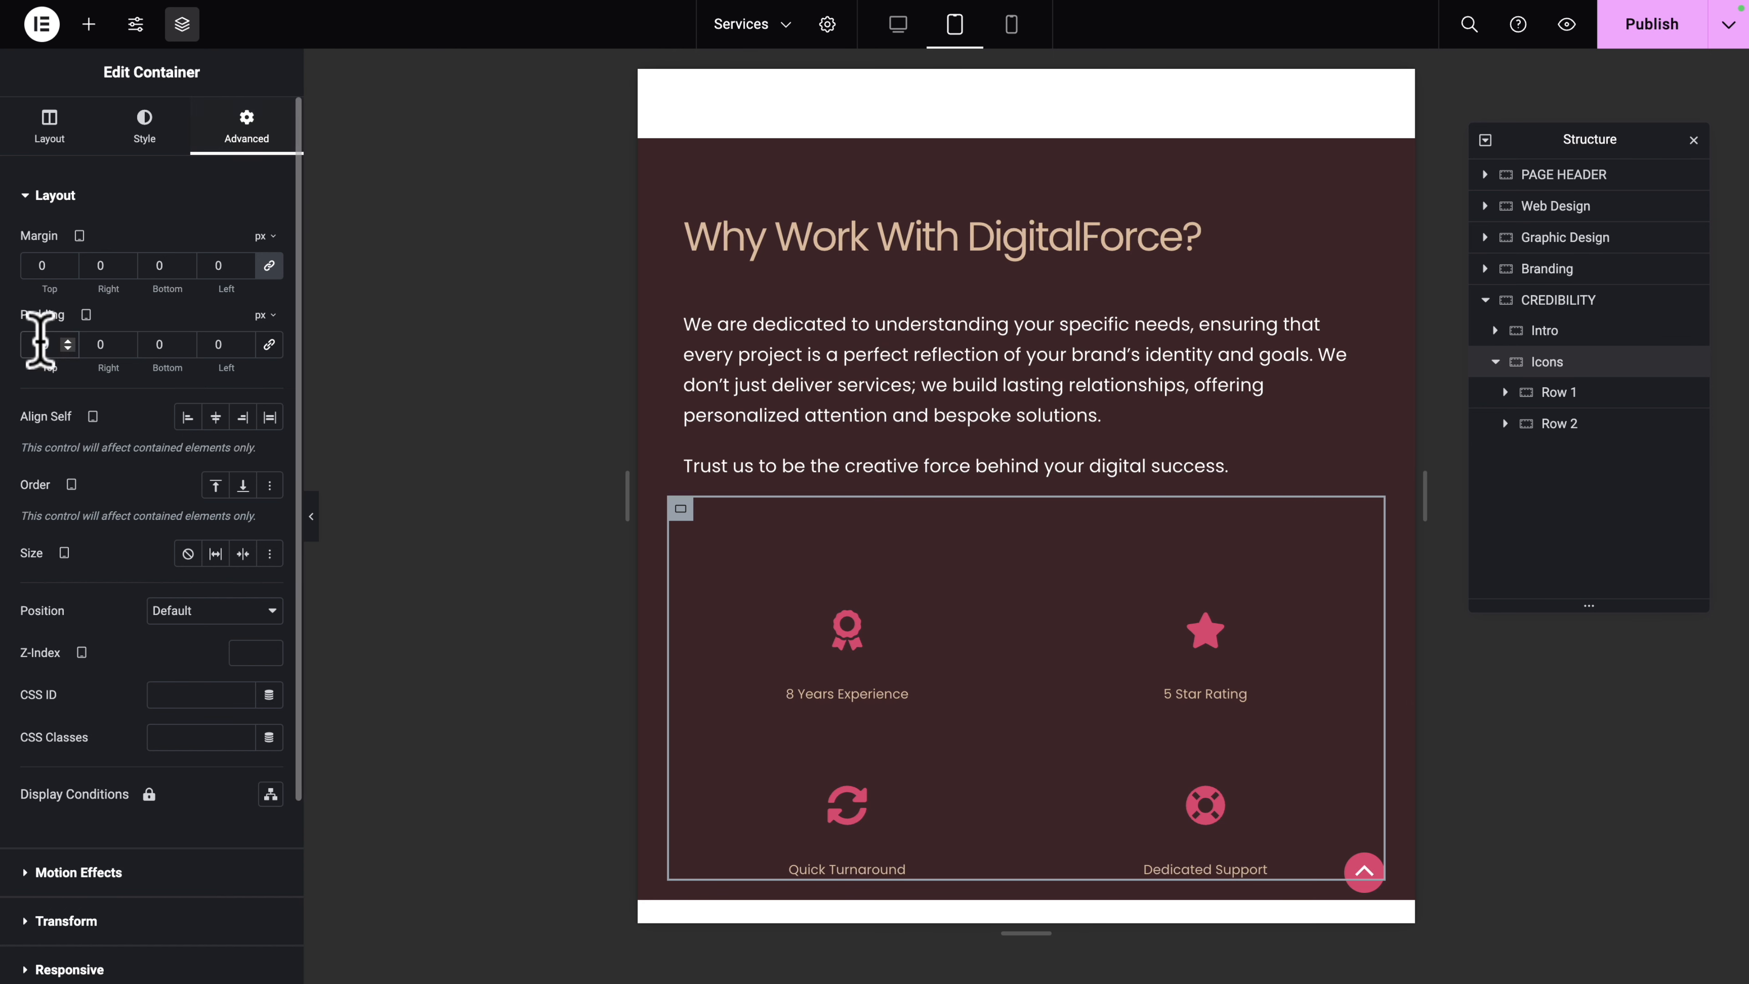
text(0)
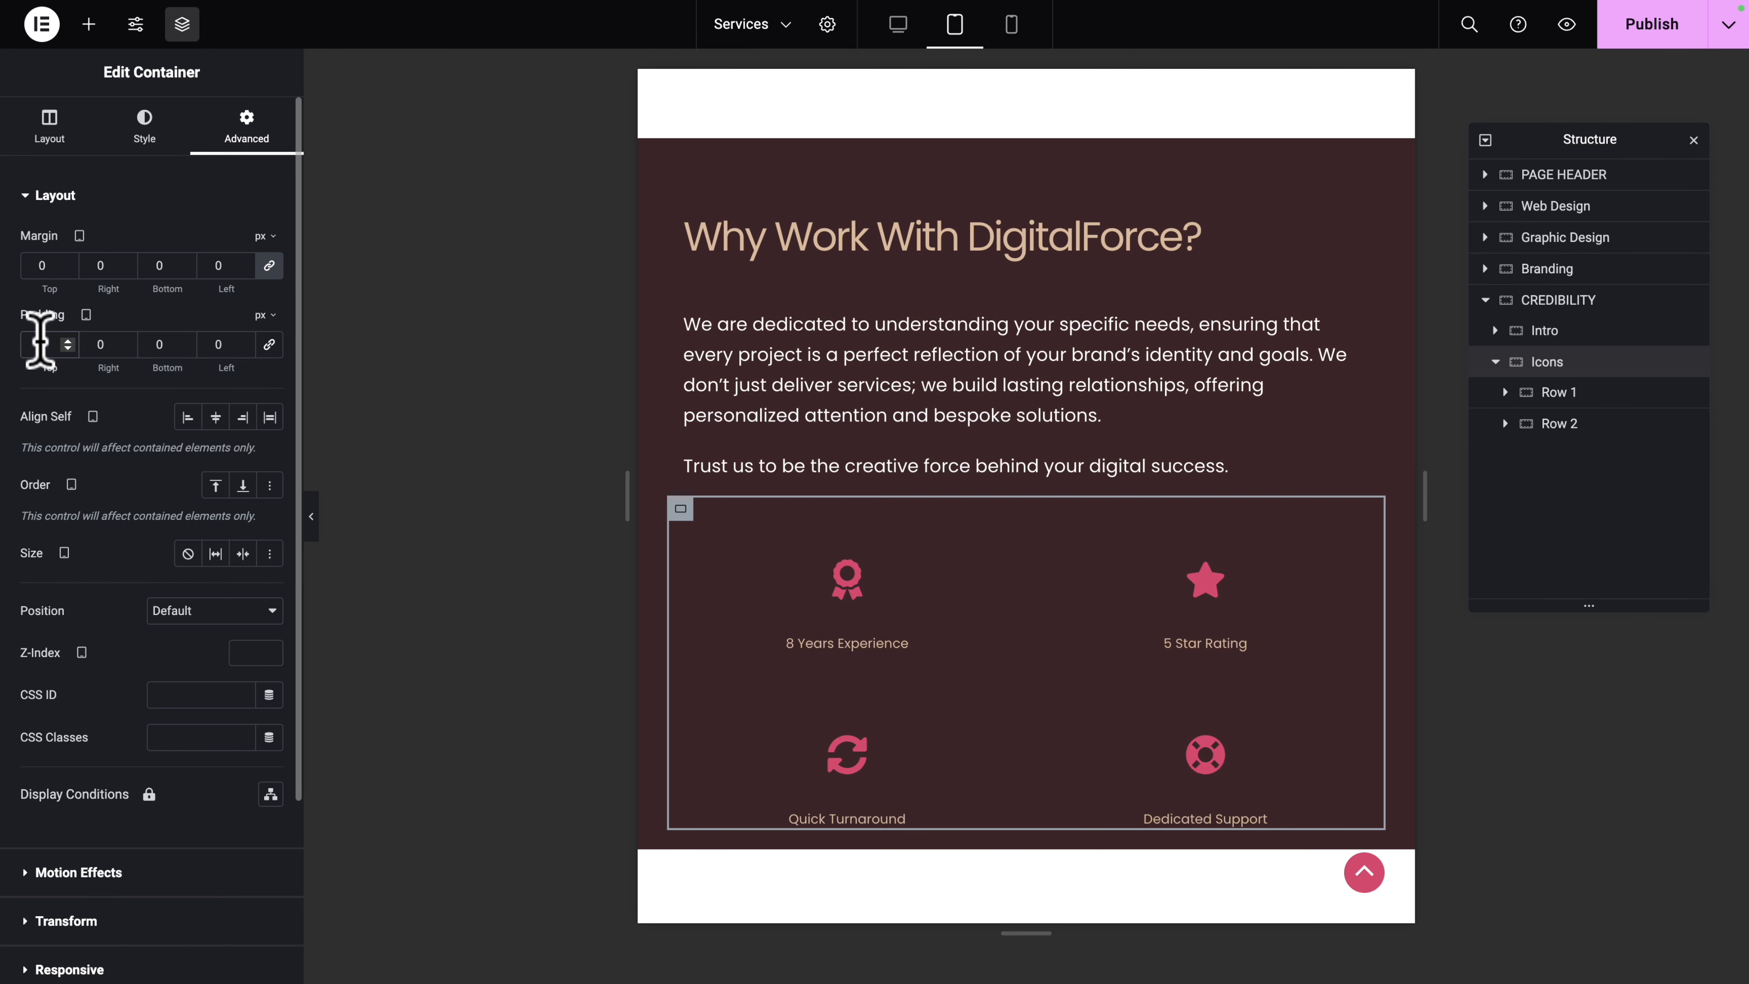
click(85, 314)
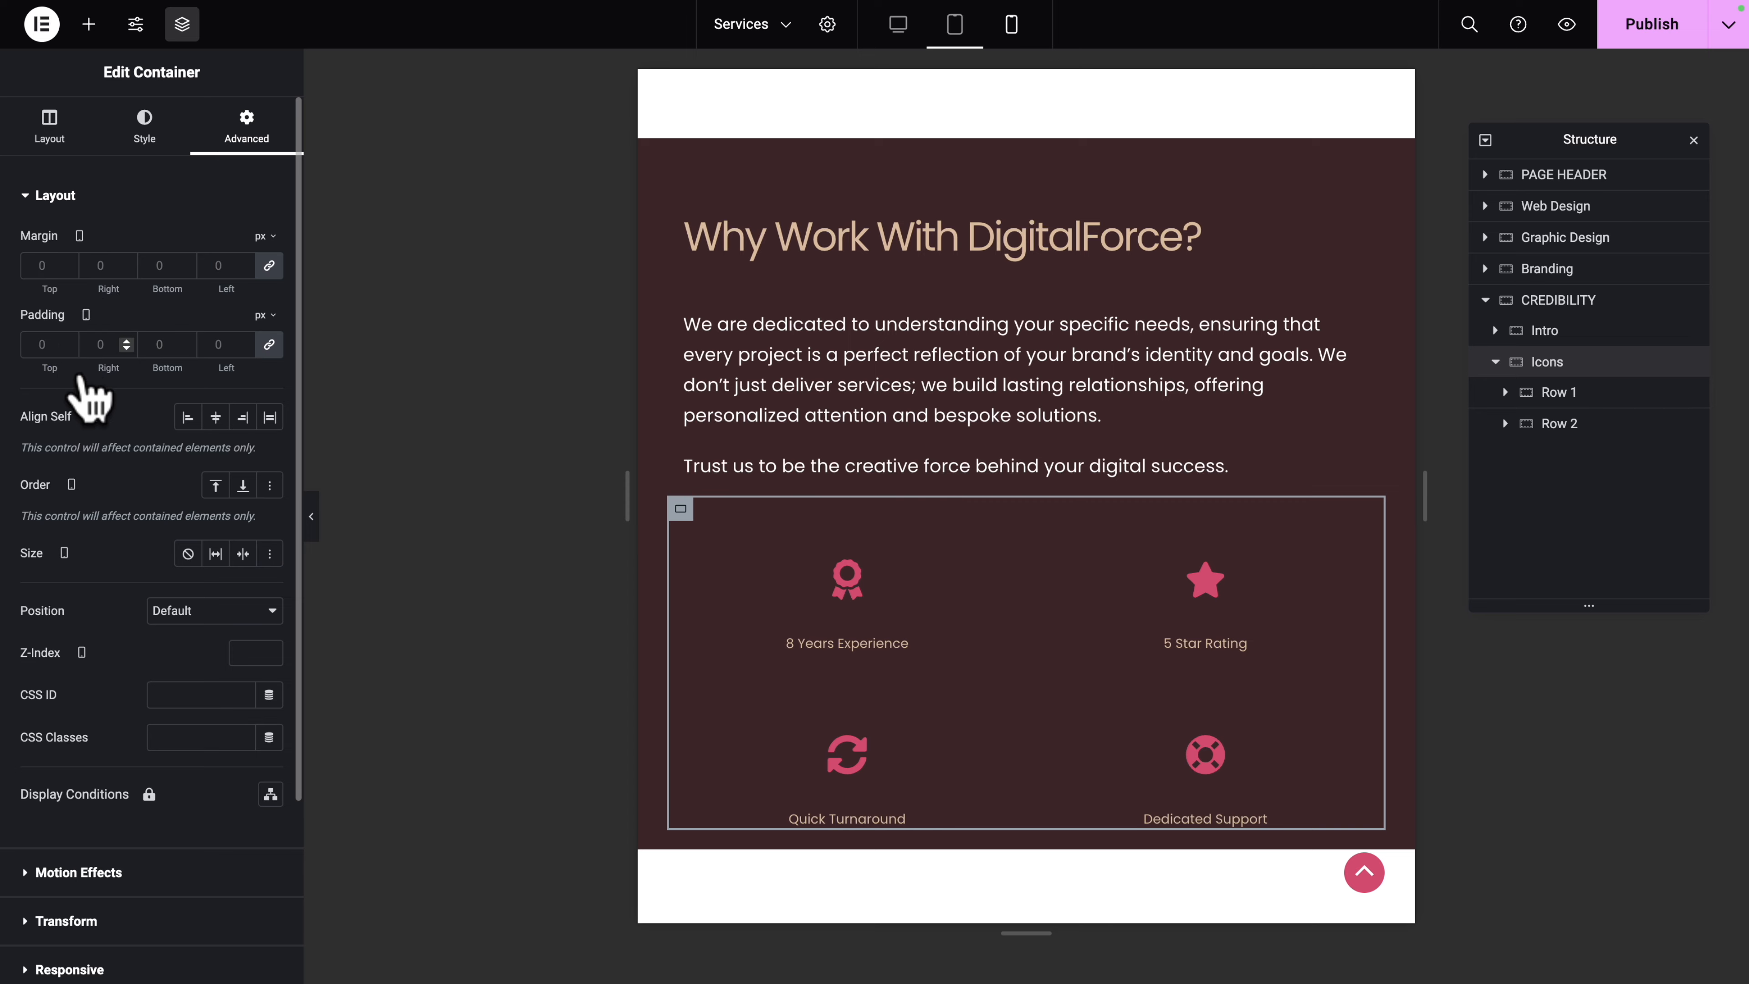
click(86, 391)
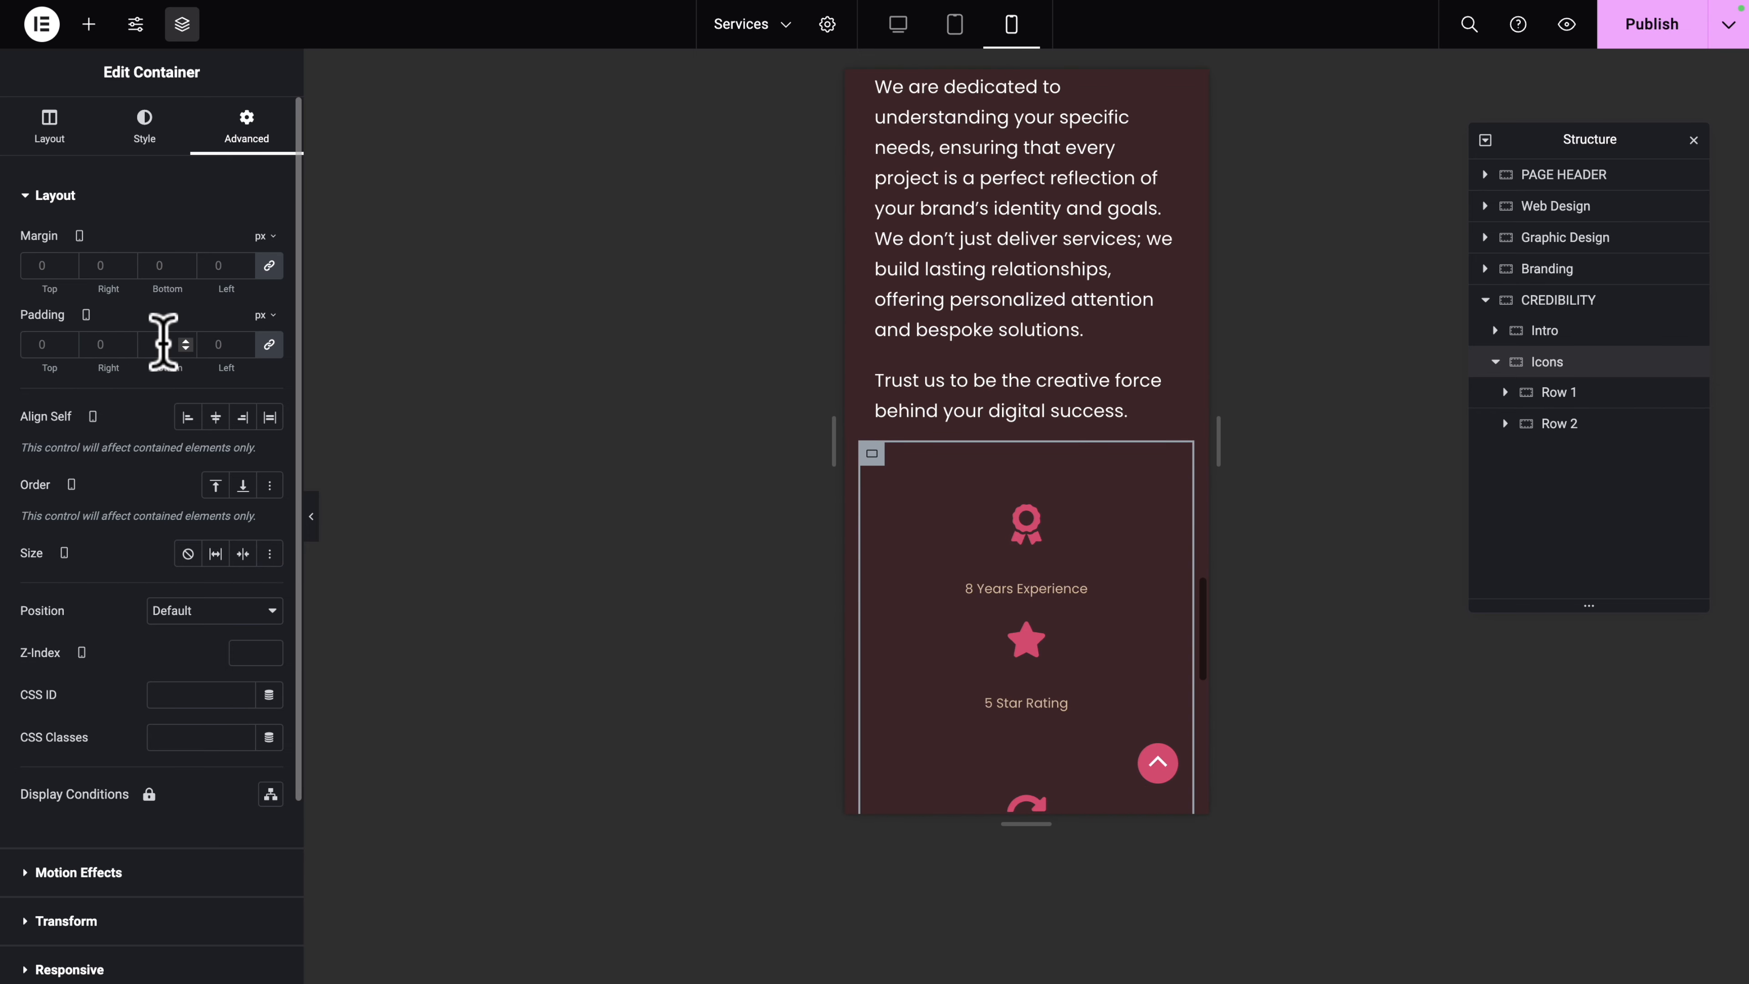
Step: Set all of Row 1's tablet portrait margins to 0 and check the row on mobile portrait
click(955, 26)
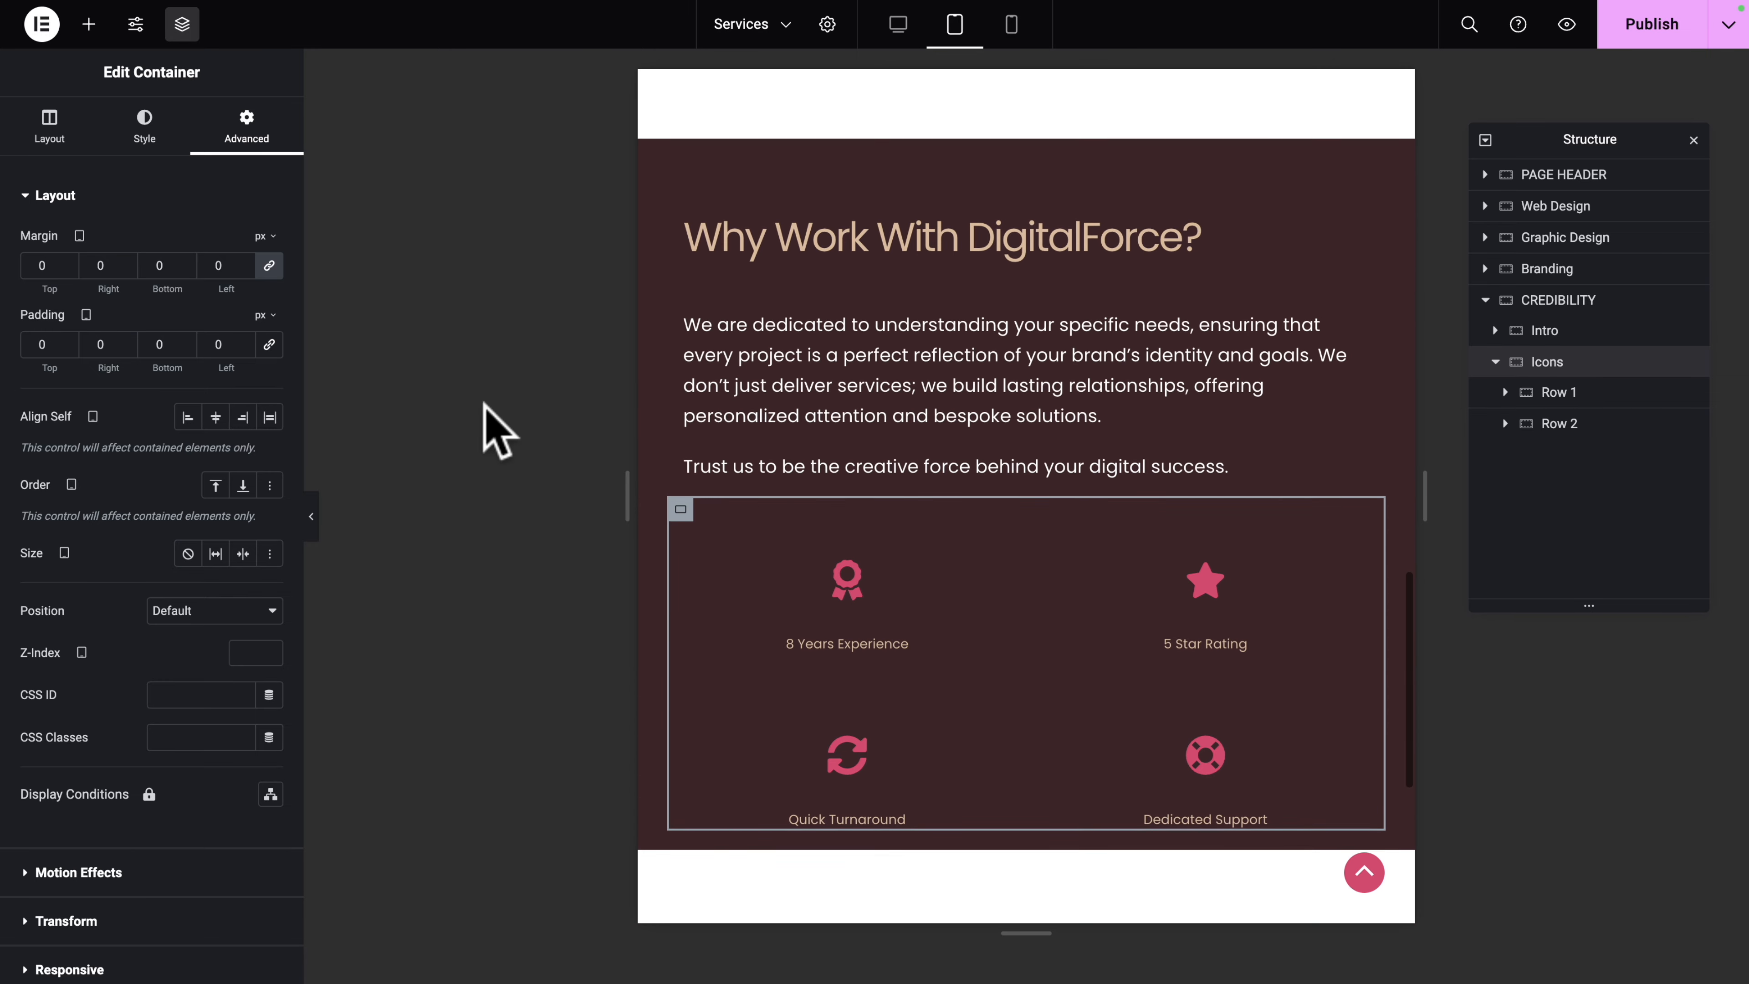
click(1557, 392)
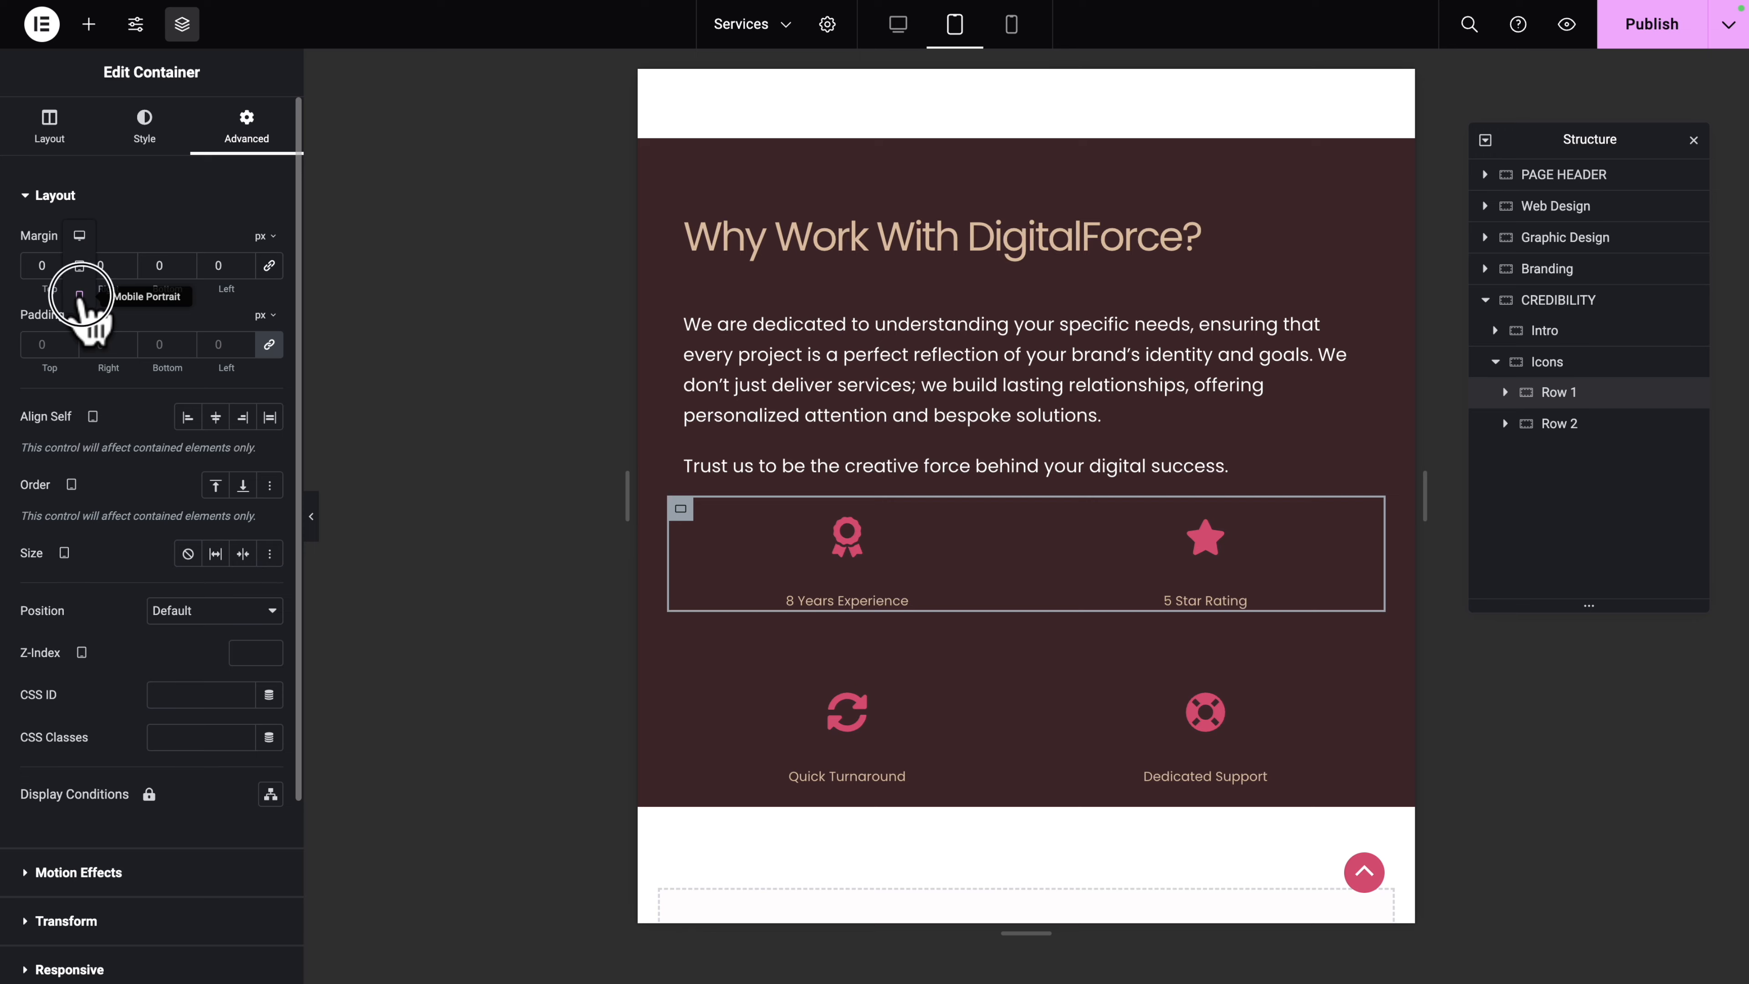
click(84, 319)
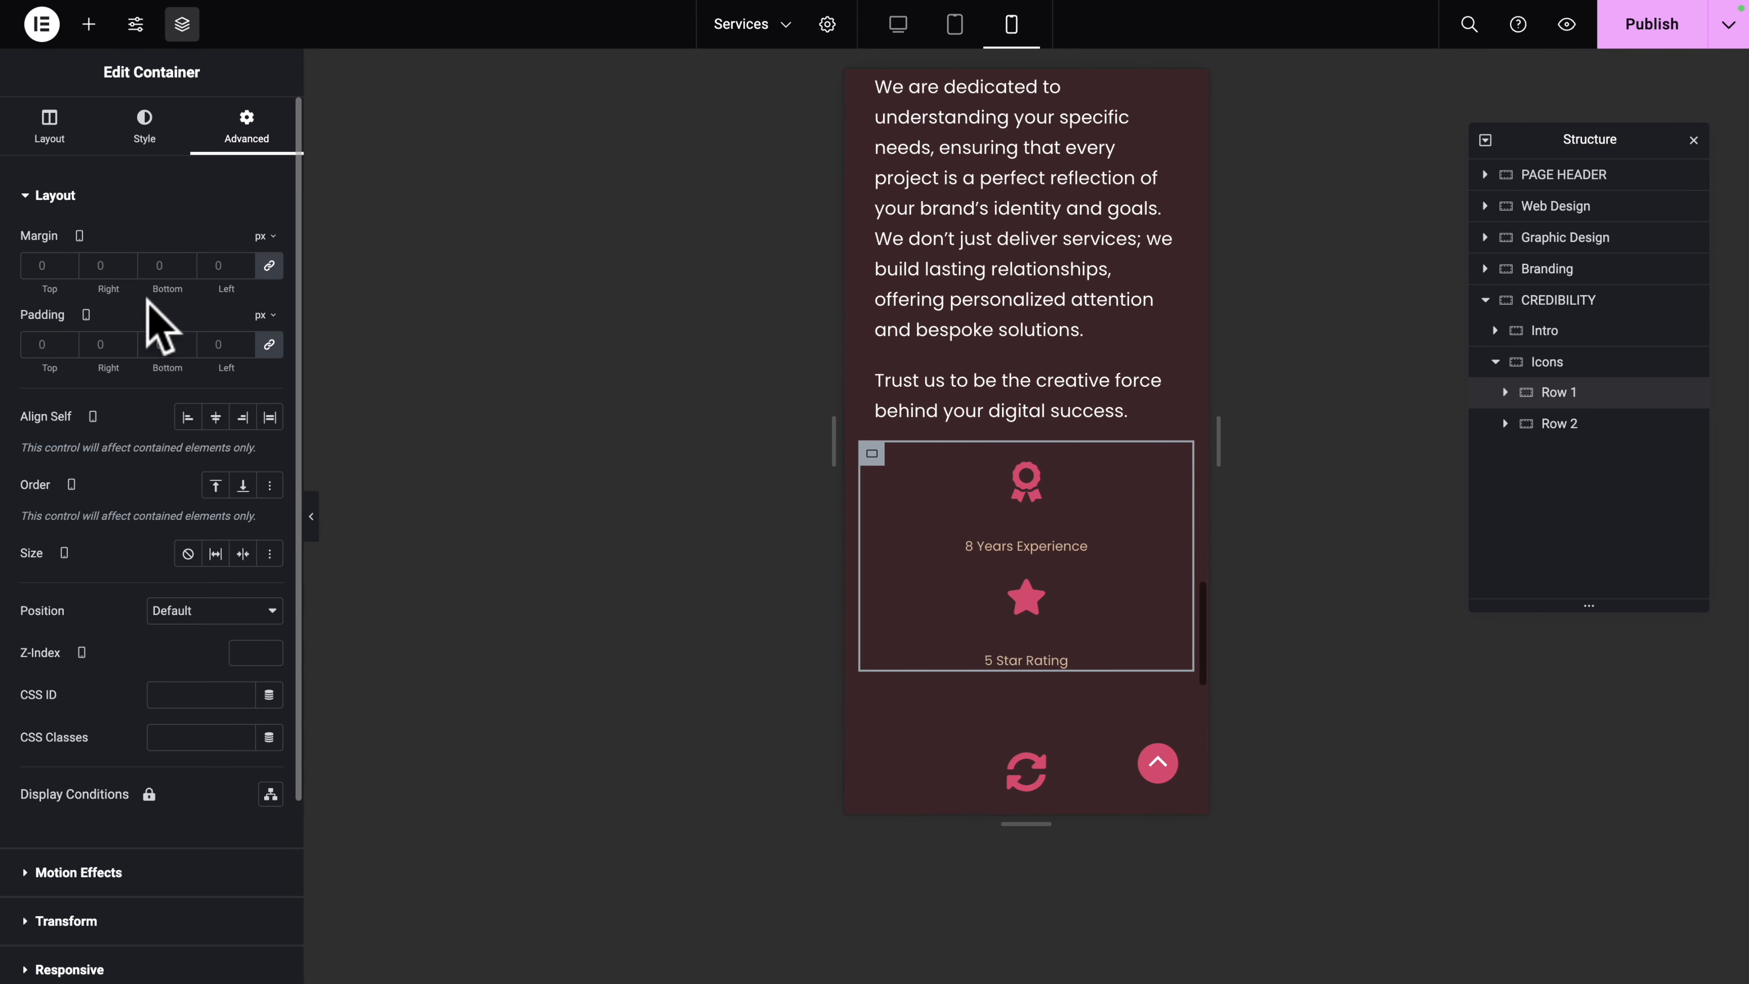
Step: Set Row 2's tablet portrait margins to 0 and top padding to 20 px, check it on mobile, and publish the Services page
click(1552, 423)
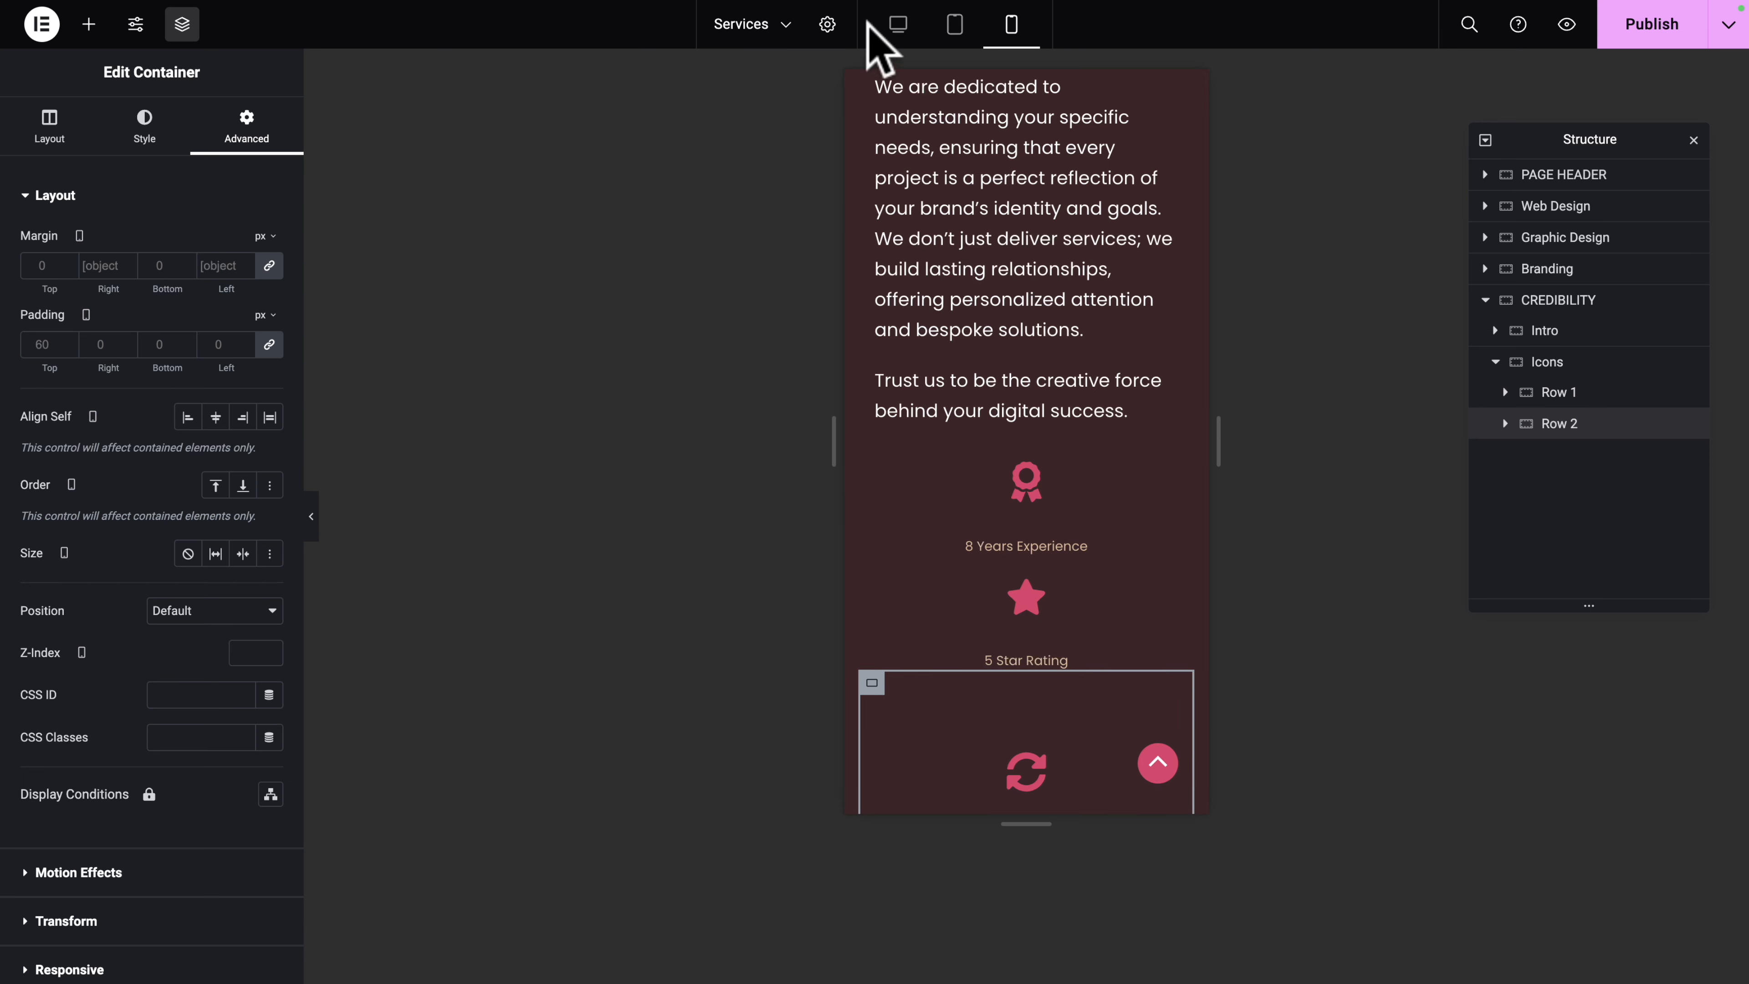
click(953, 26)
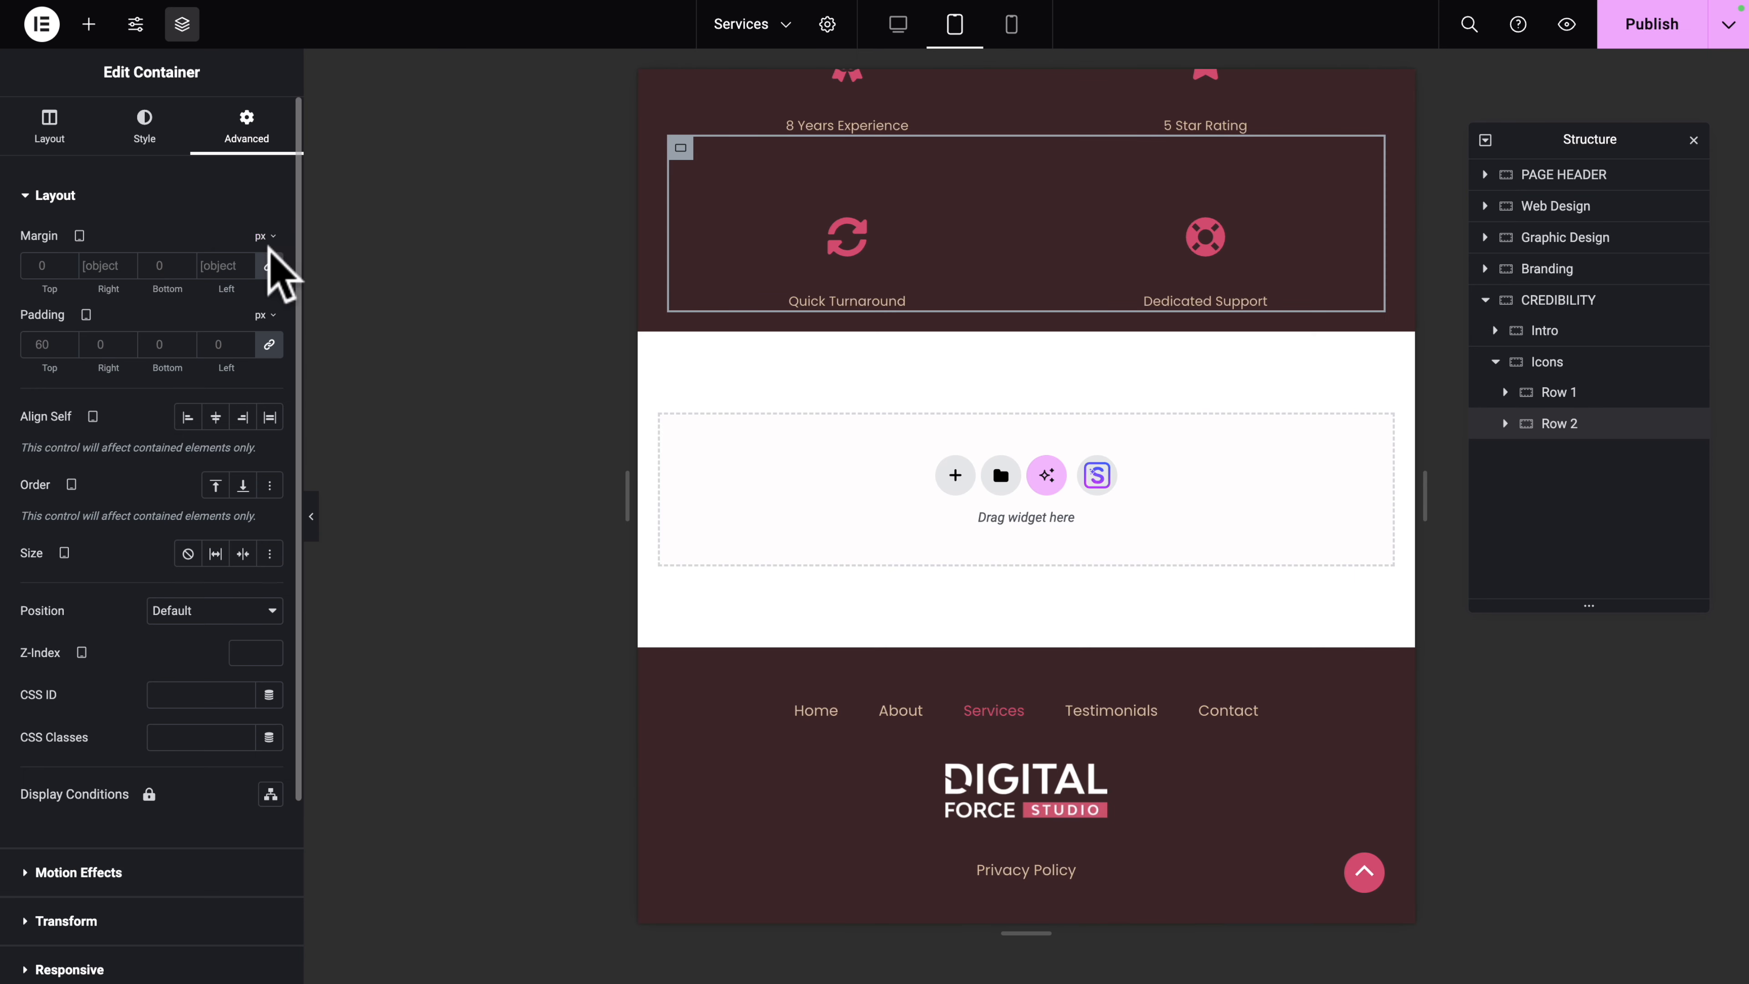
click(270, 266)
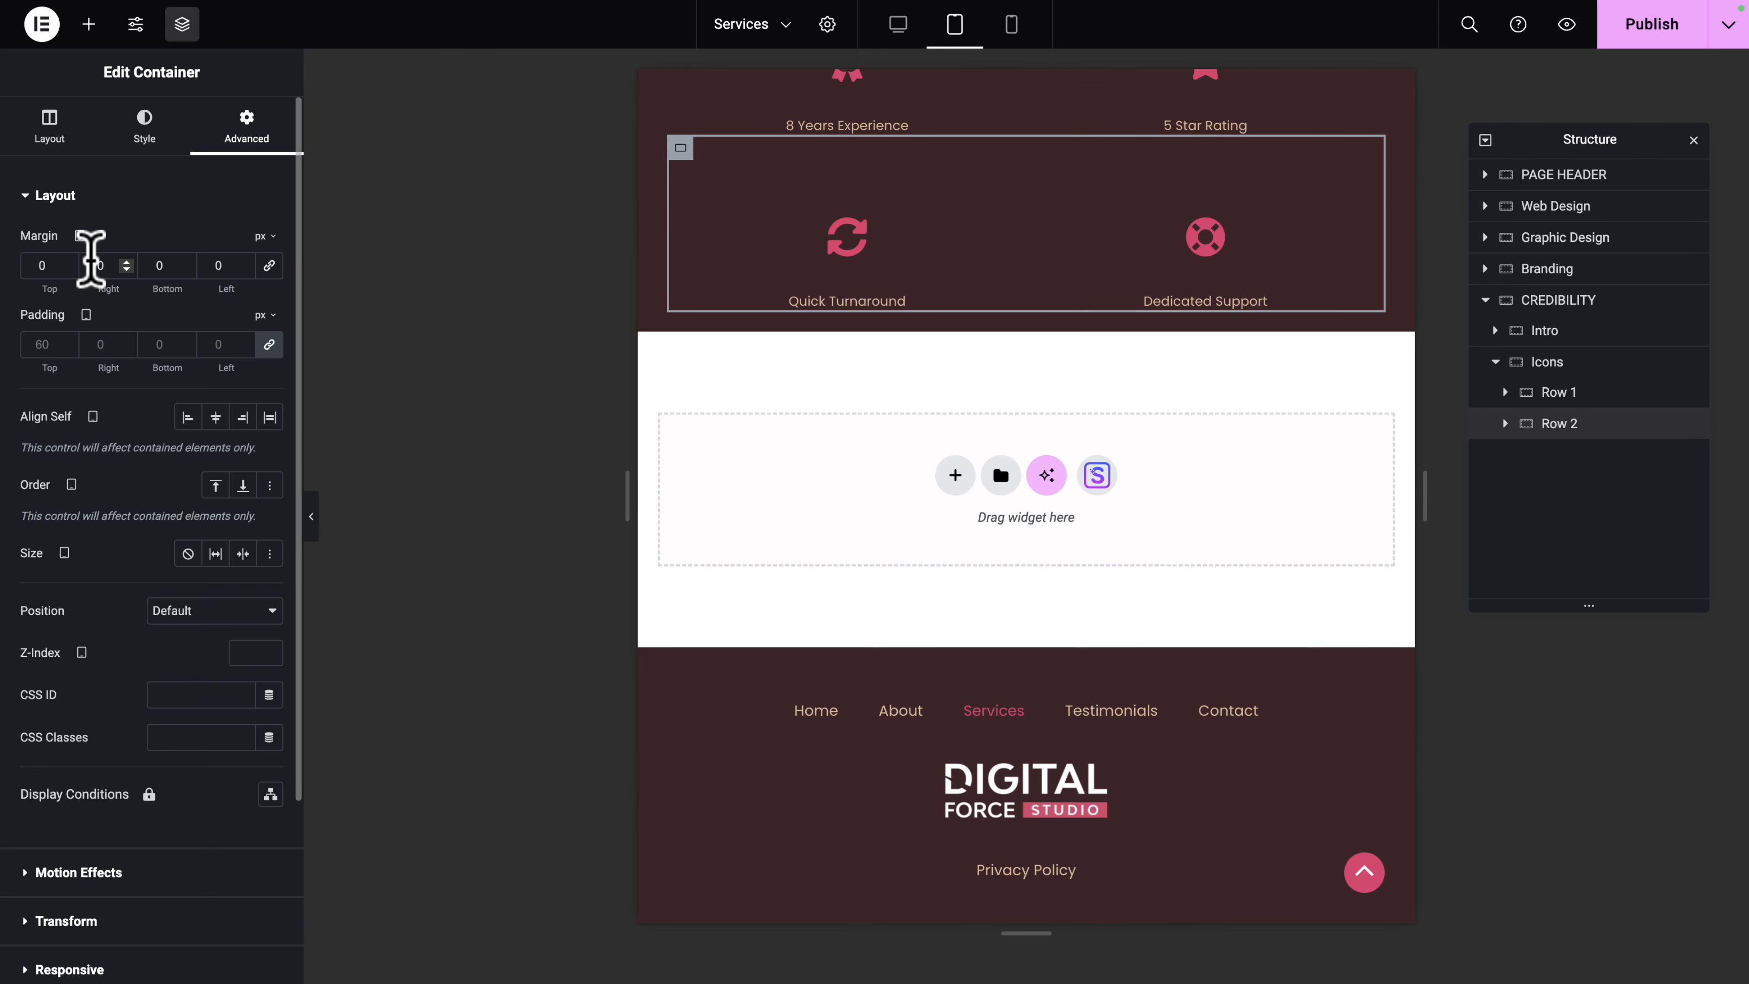
click(269, 345)
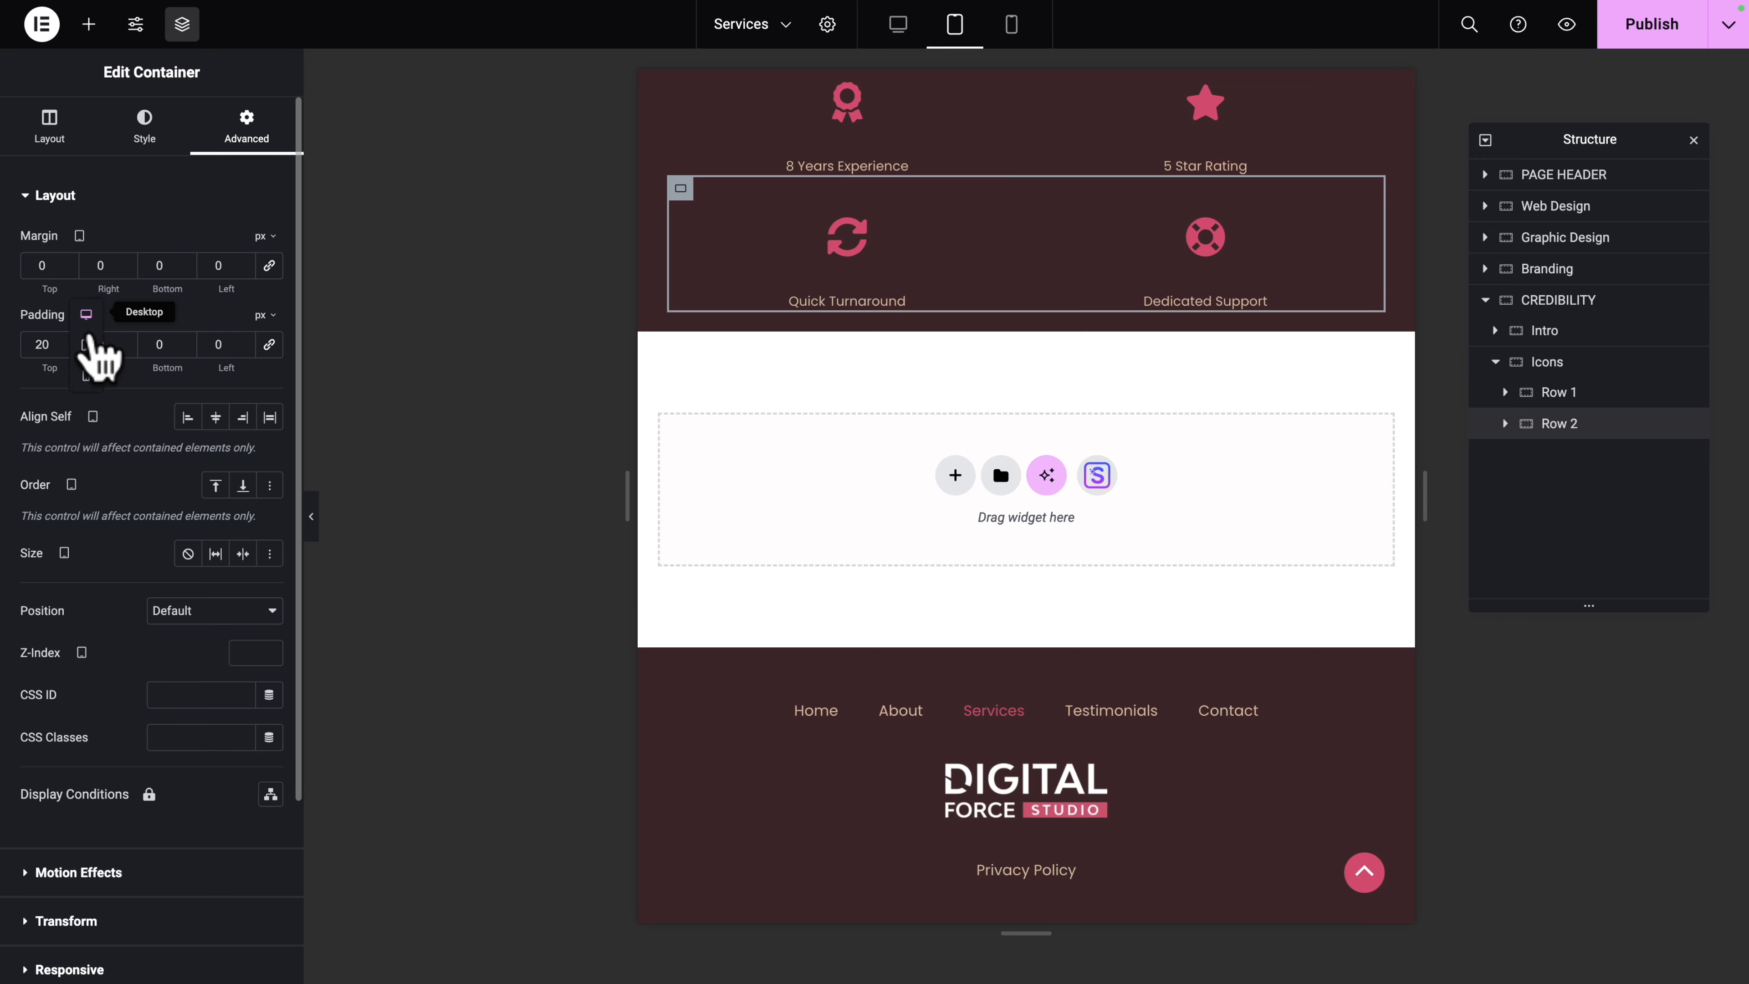
click(86, 375)
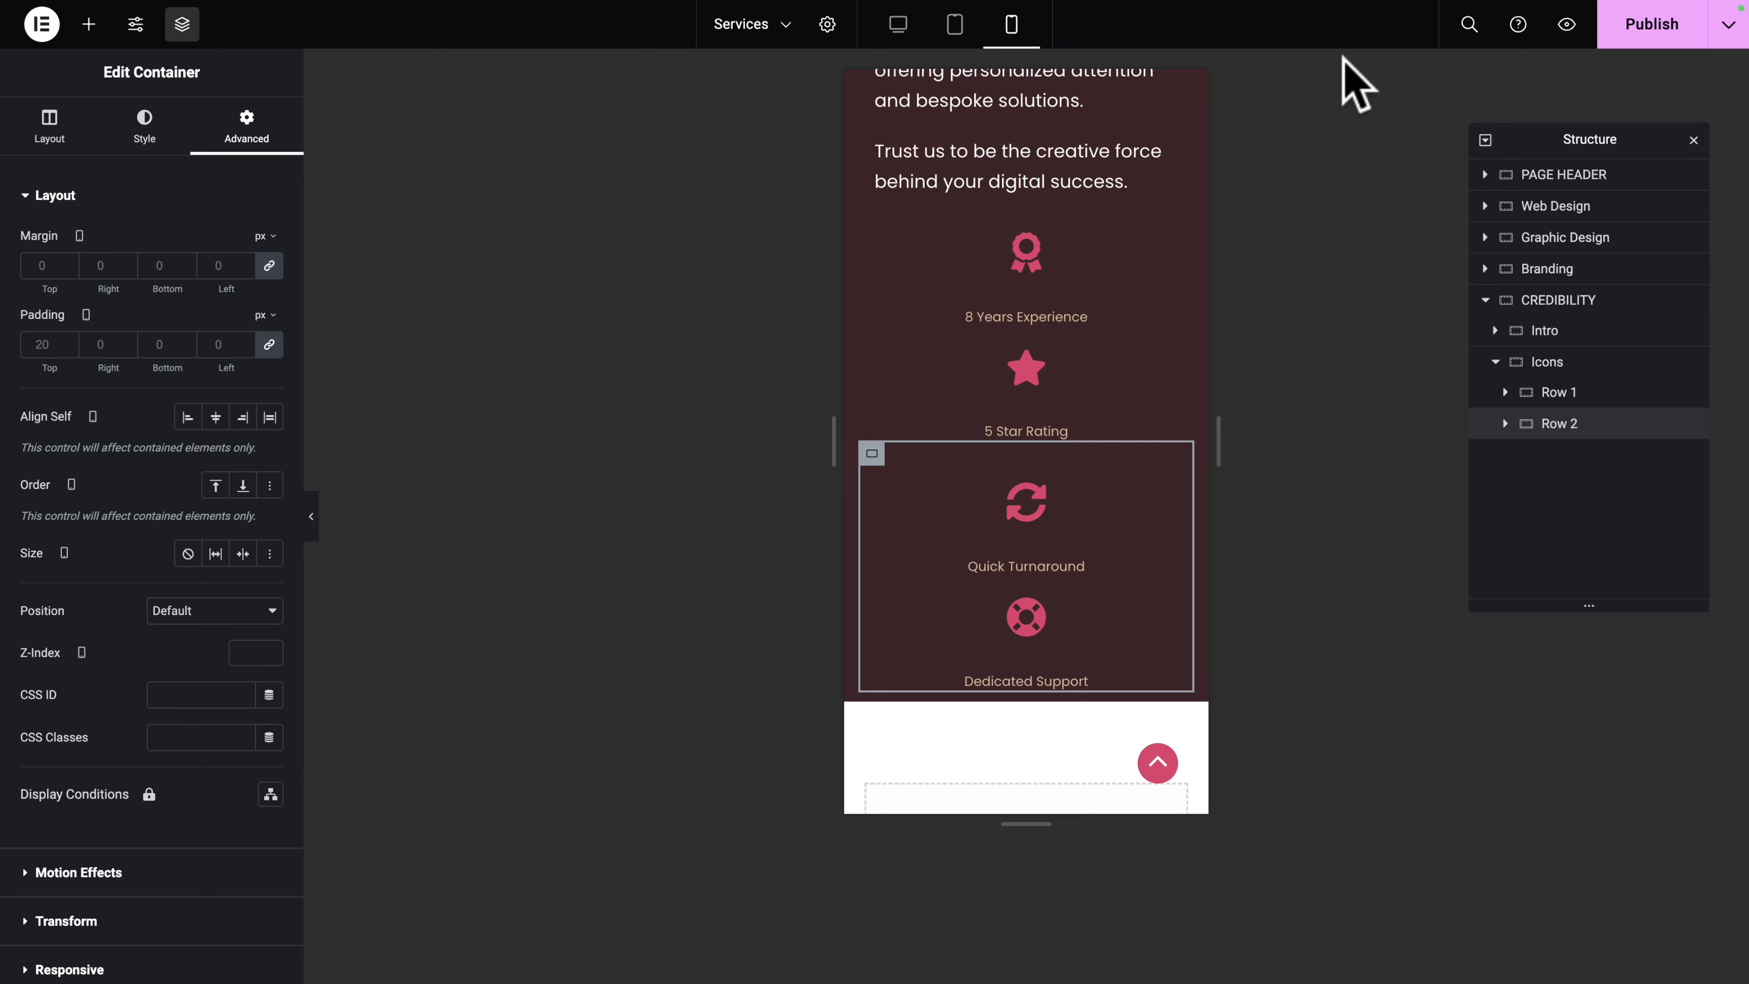
click(1656, 27)
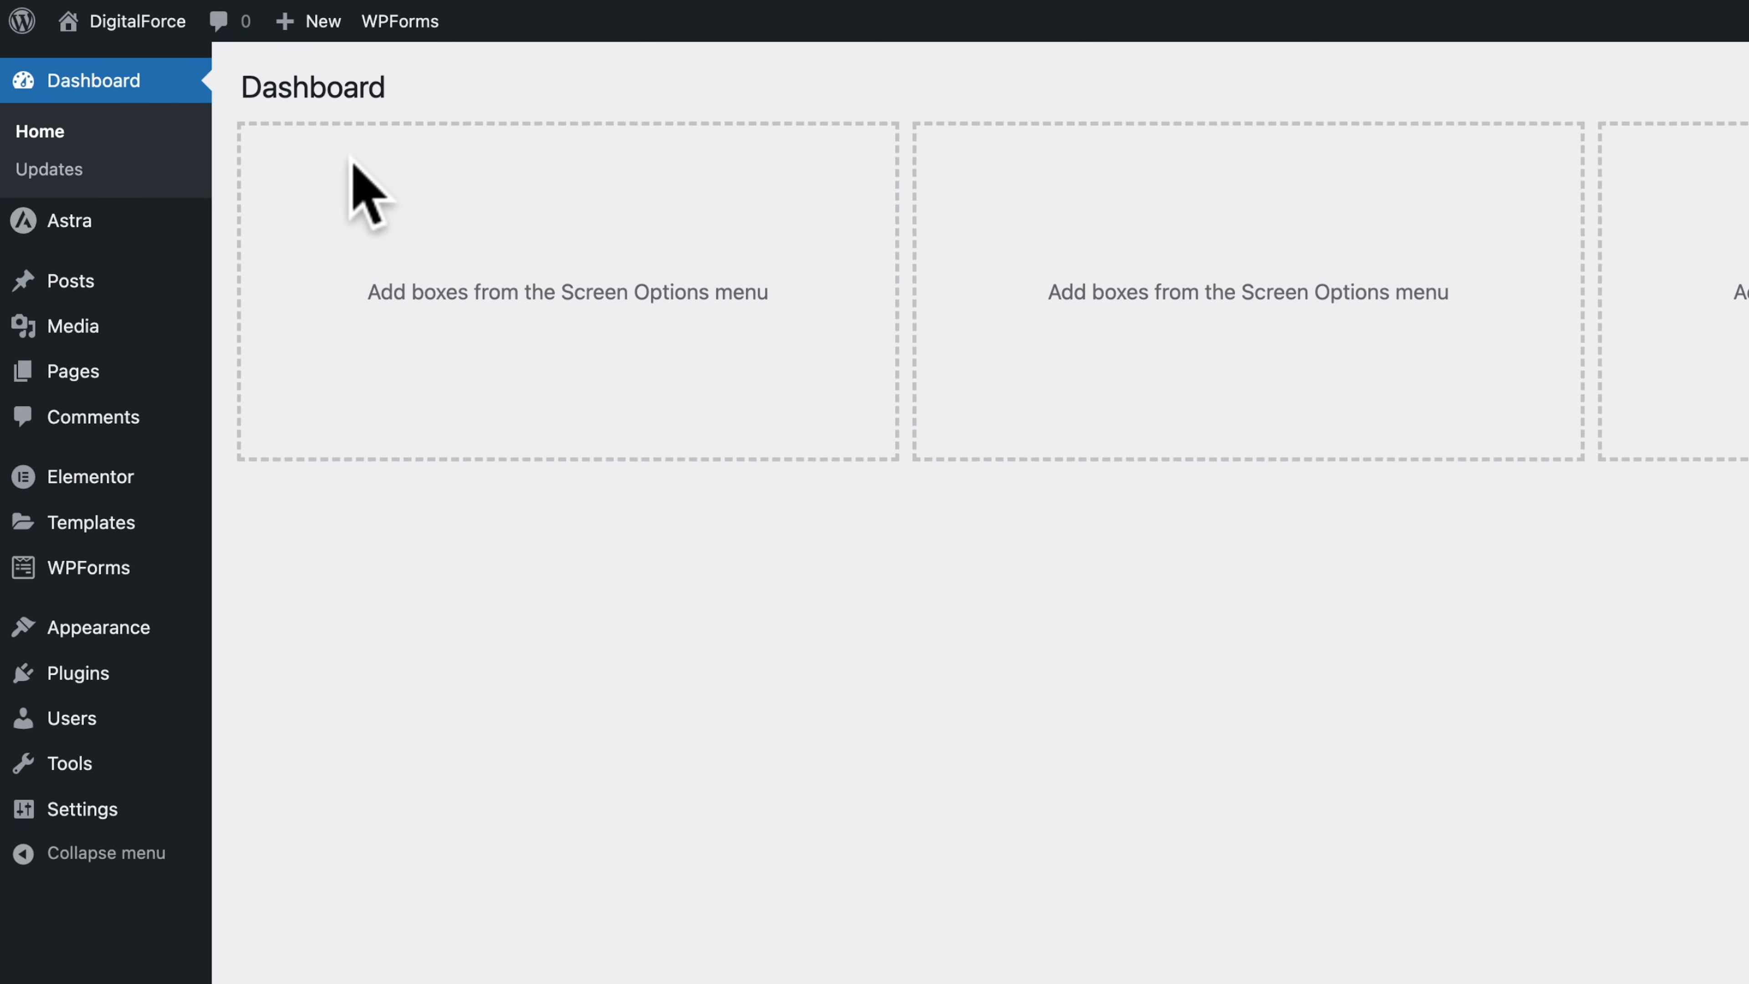
mouse_move(97, 25)
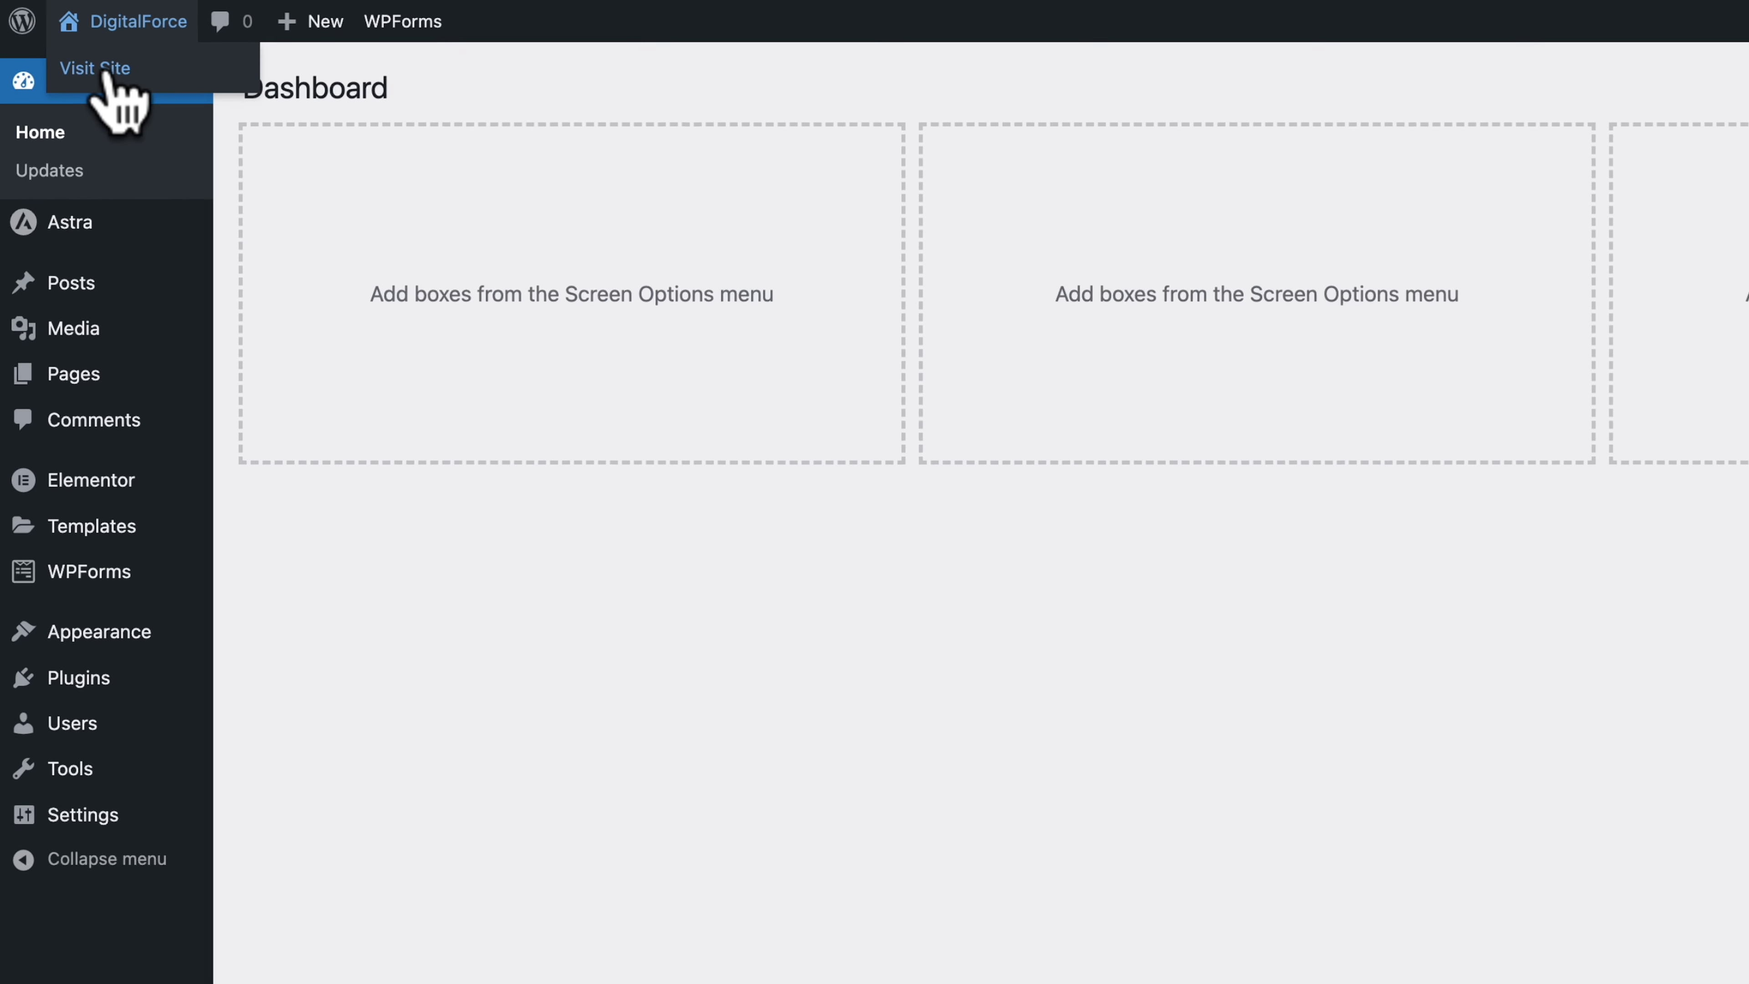
click(111, 74)
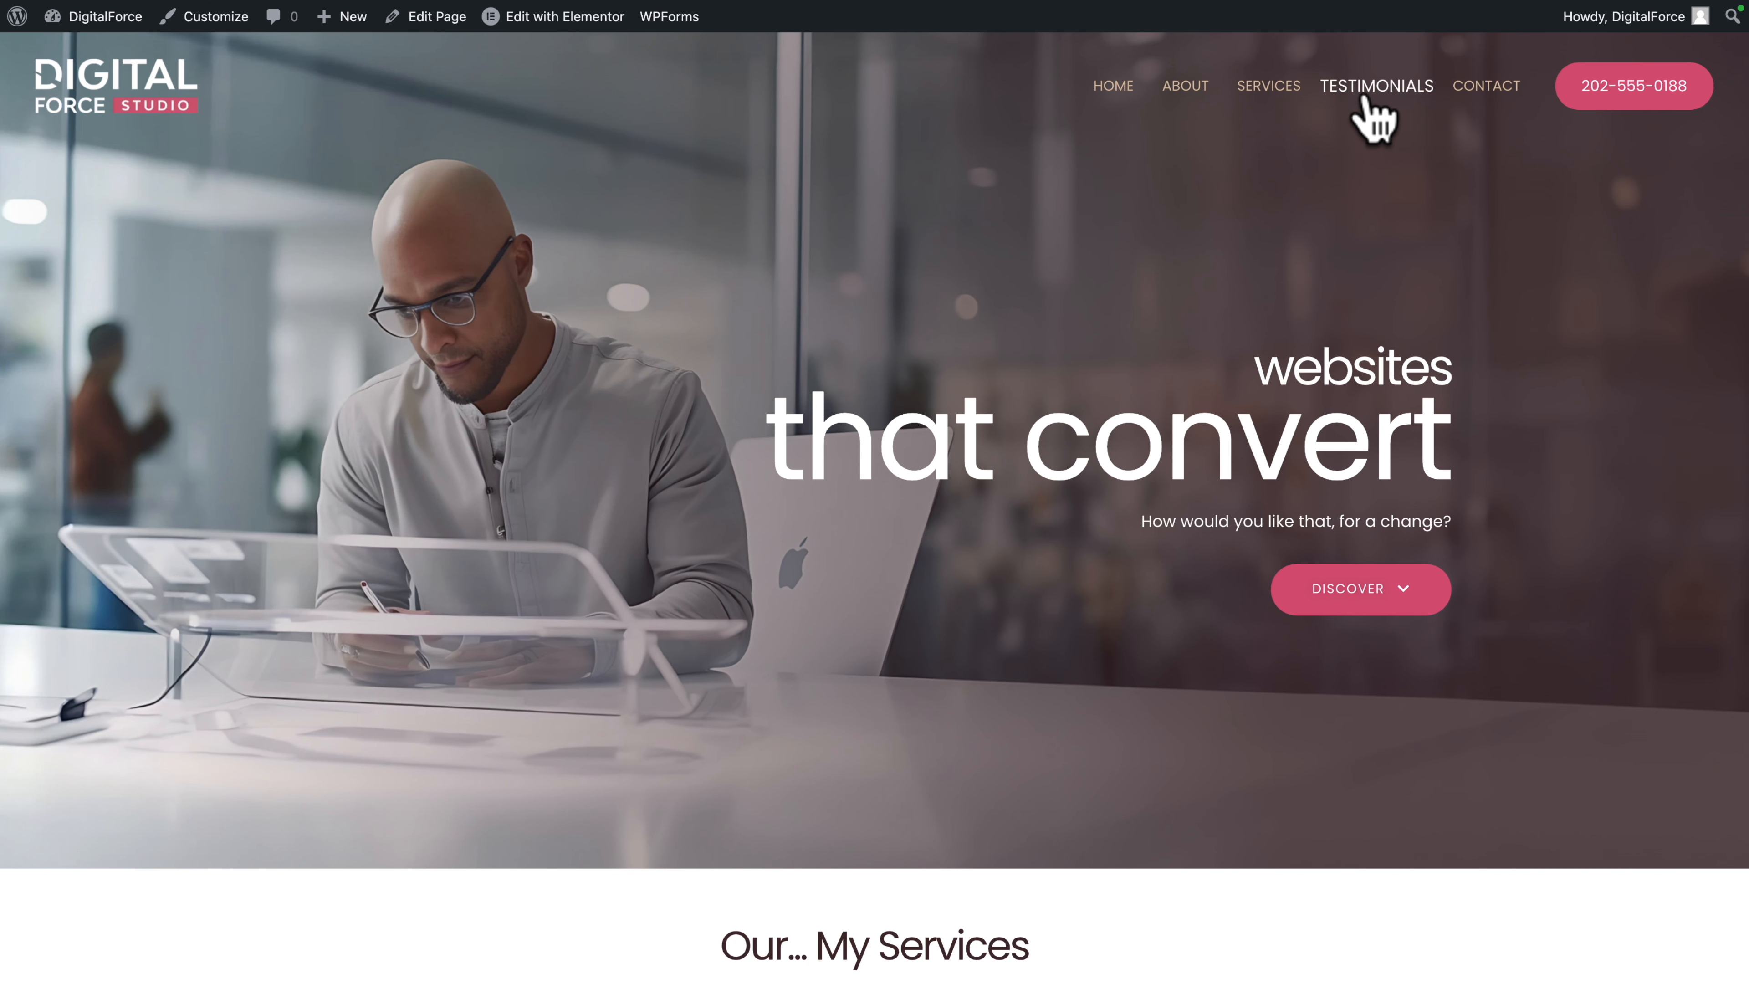
click(1365, 102)
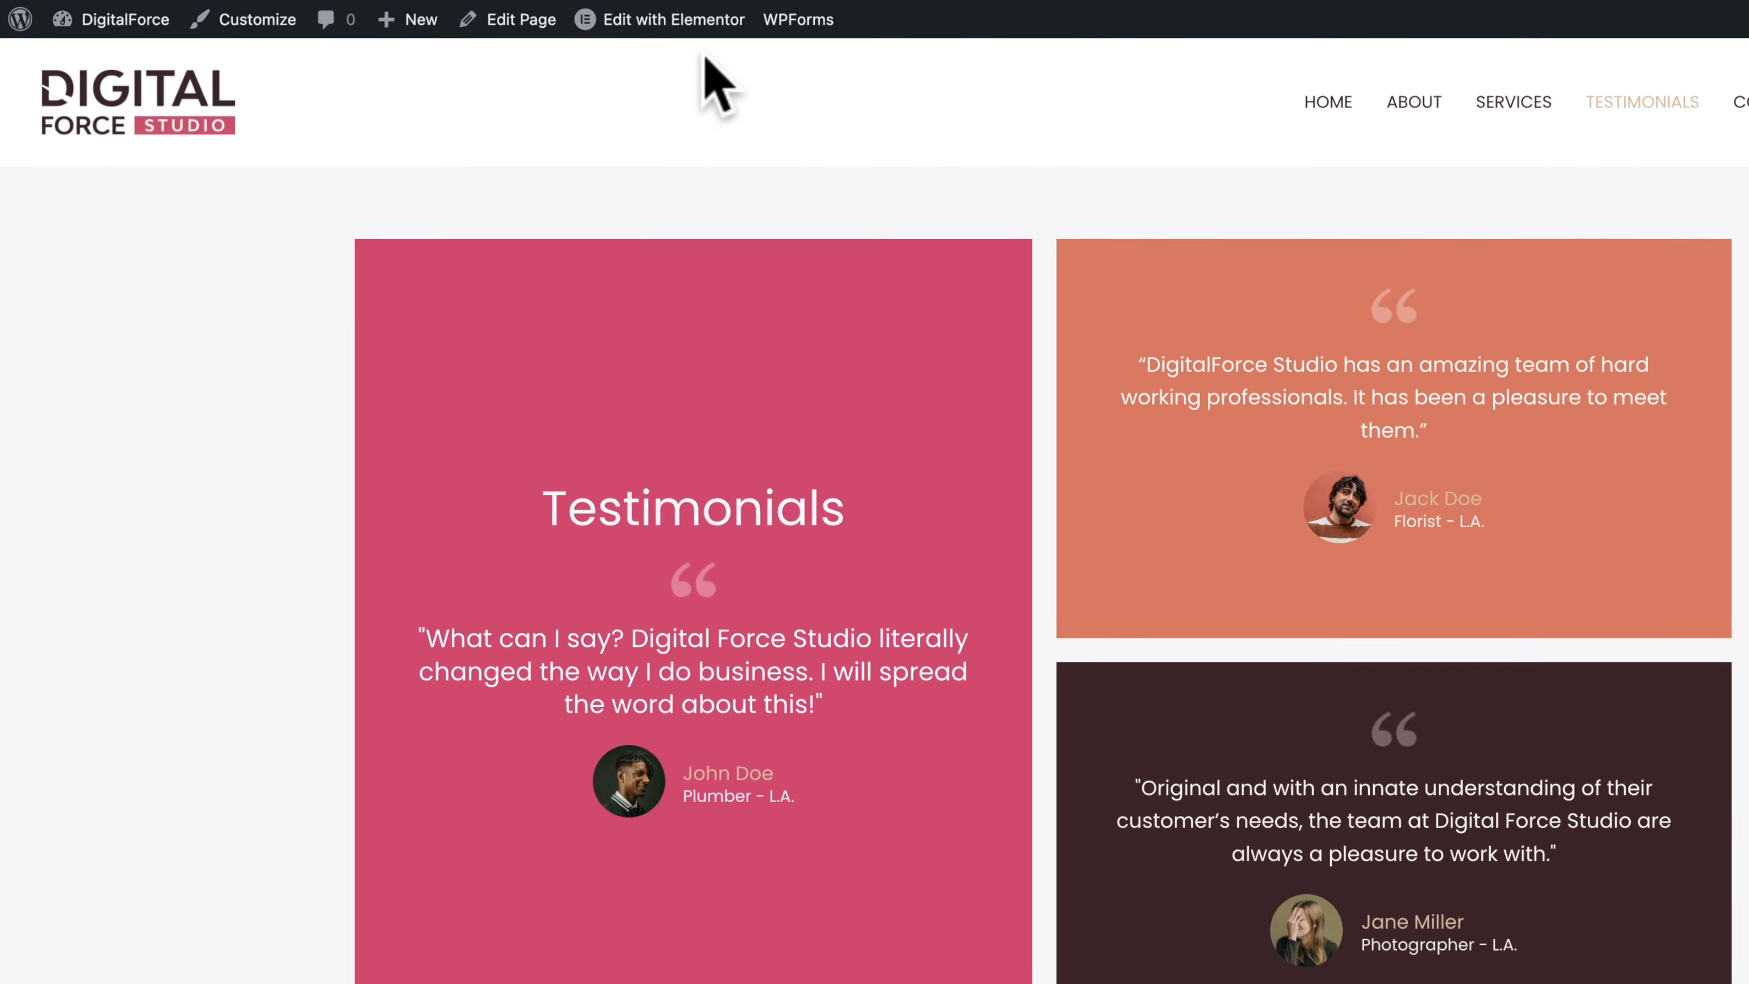
click(661, 19)
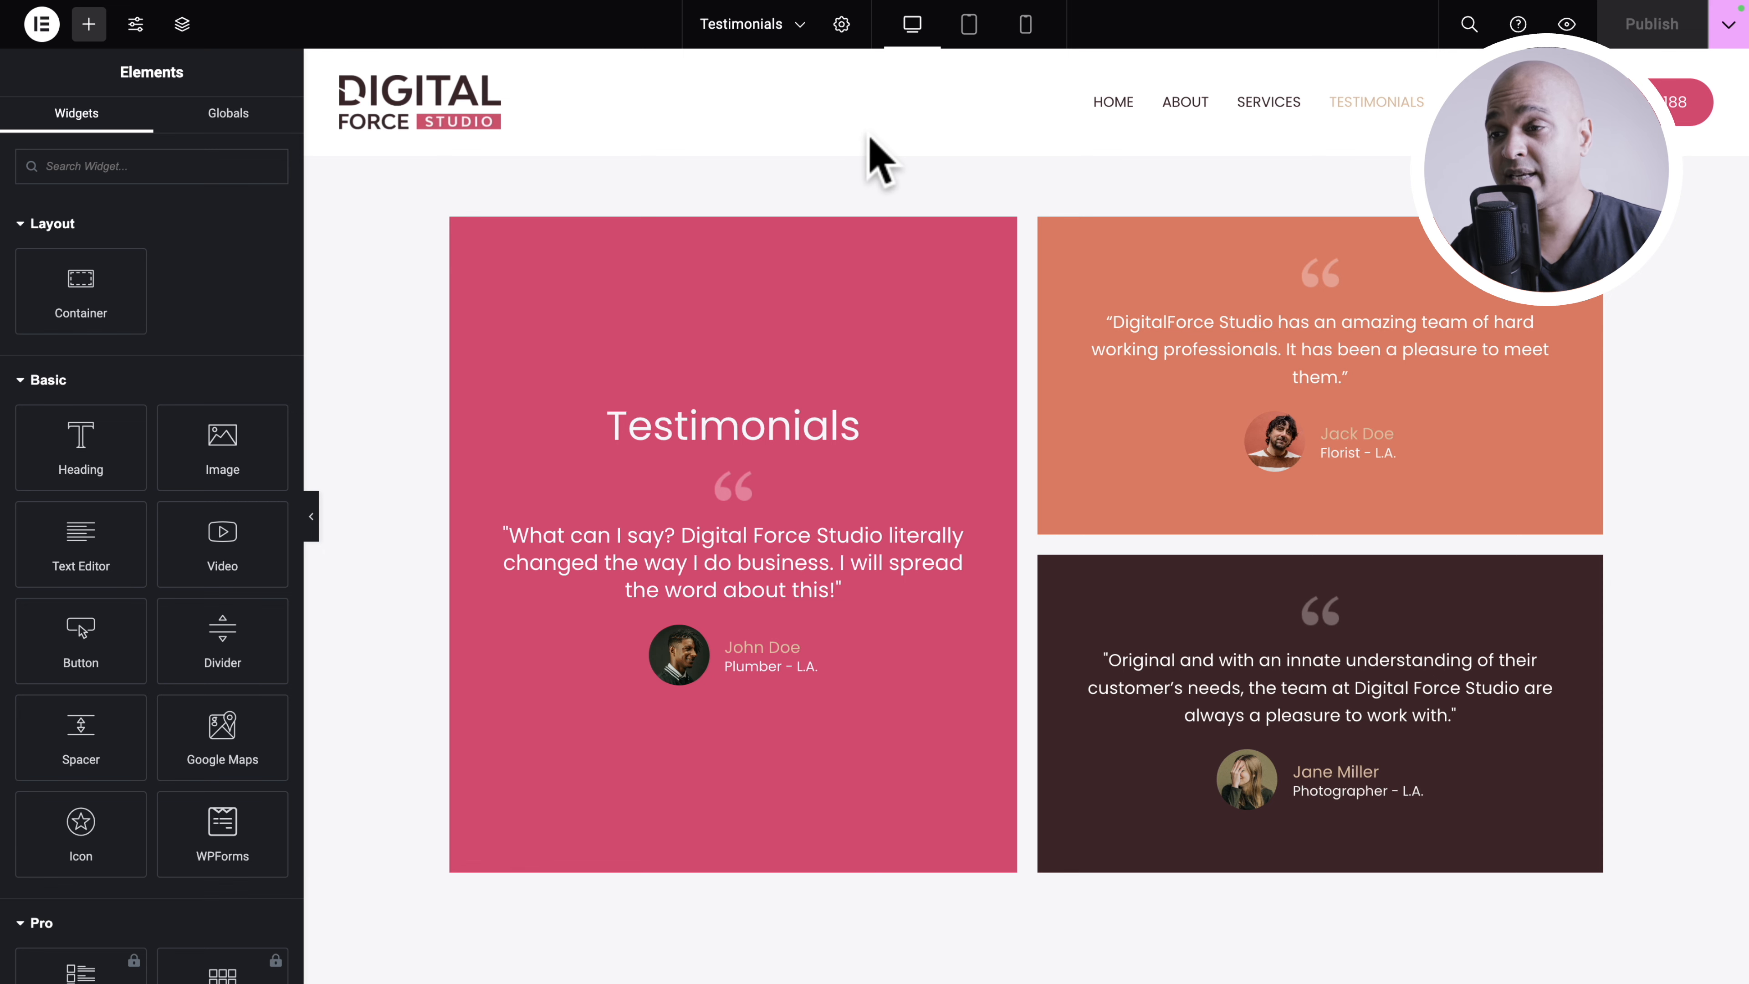
click(970, 31)
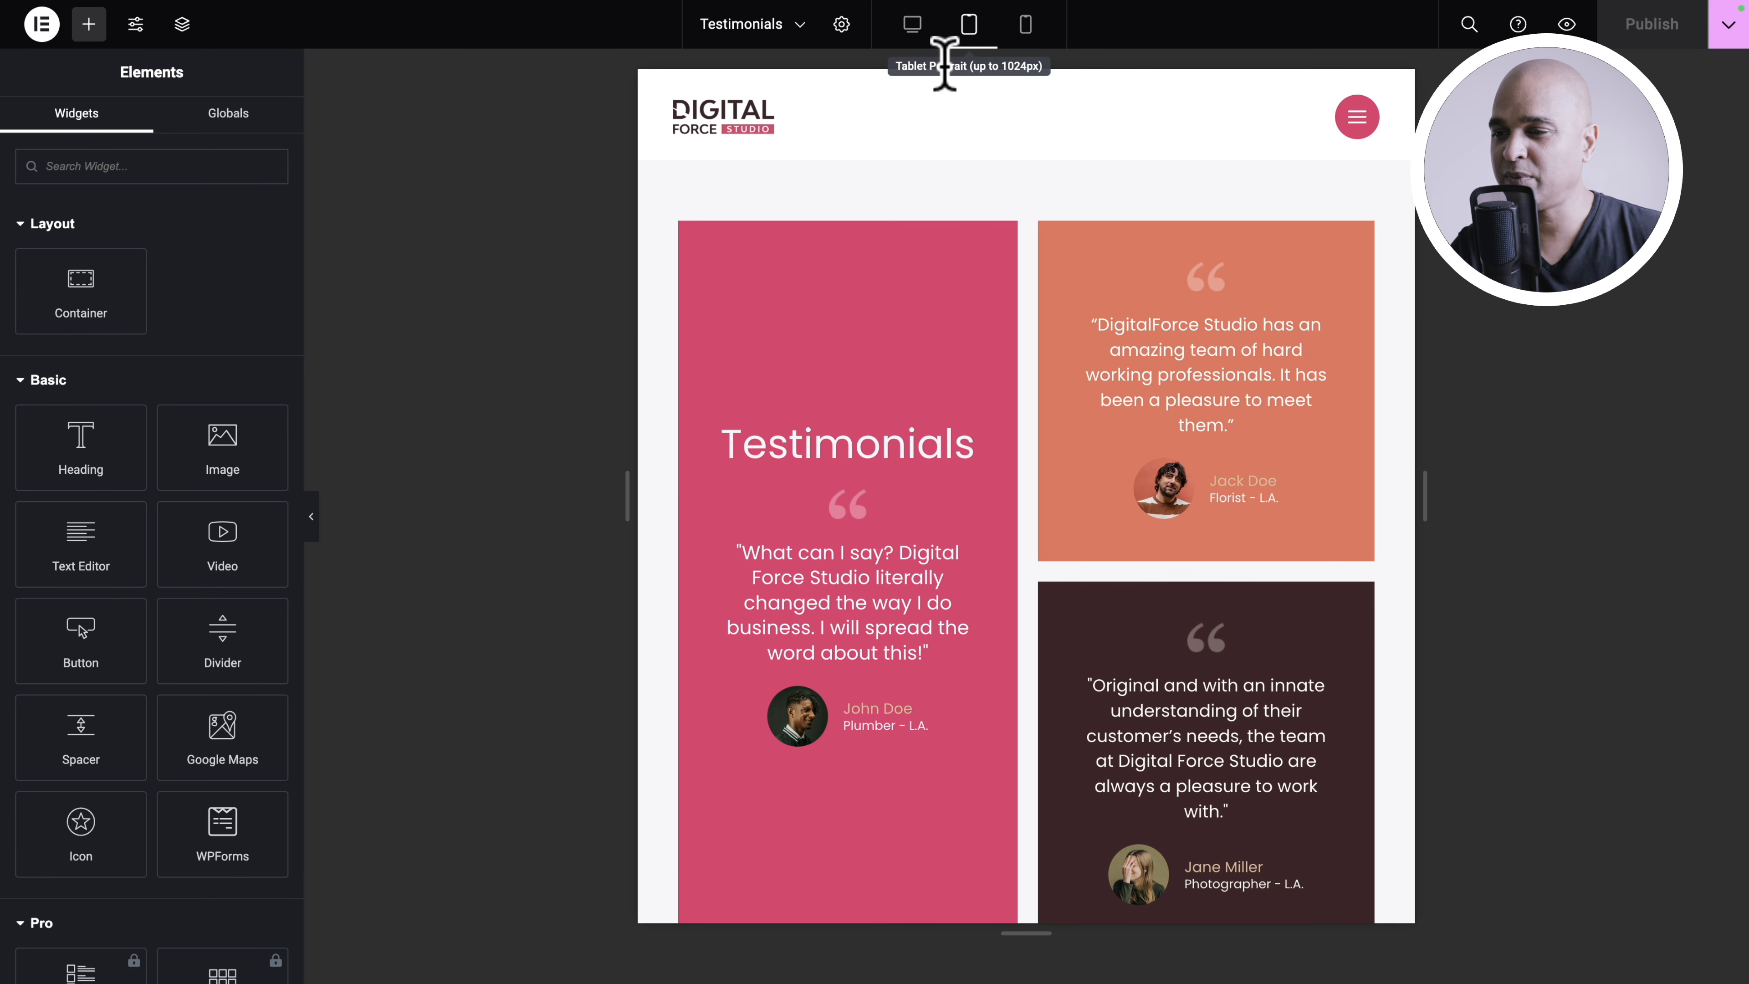
Step: Review the Testimonials page layout on mobile portrait, examining how the side-by-side testimonial boxes and their text fit
click(1024, 27)
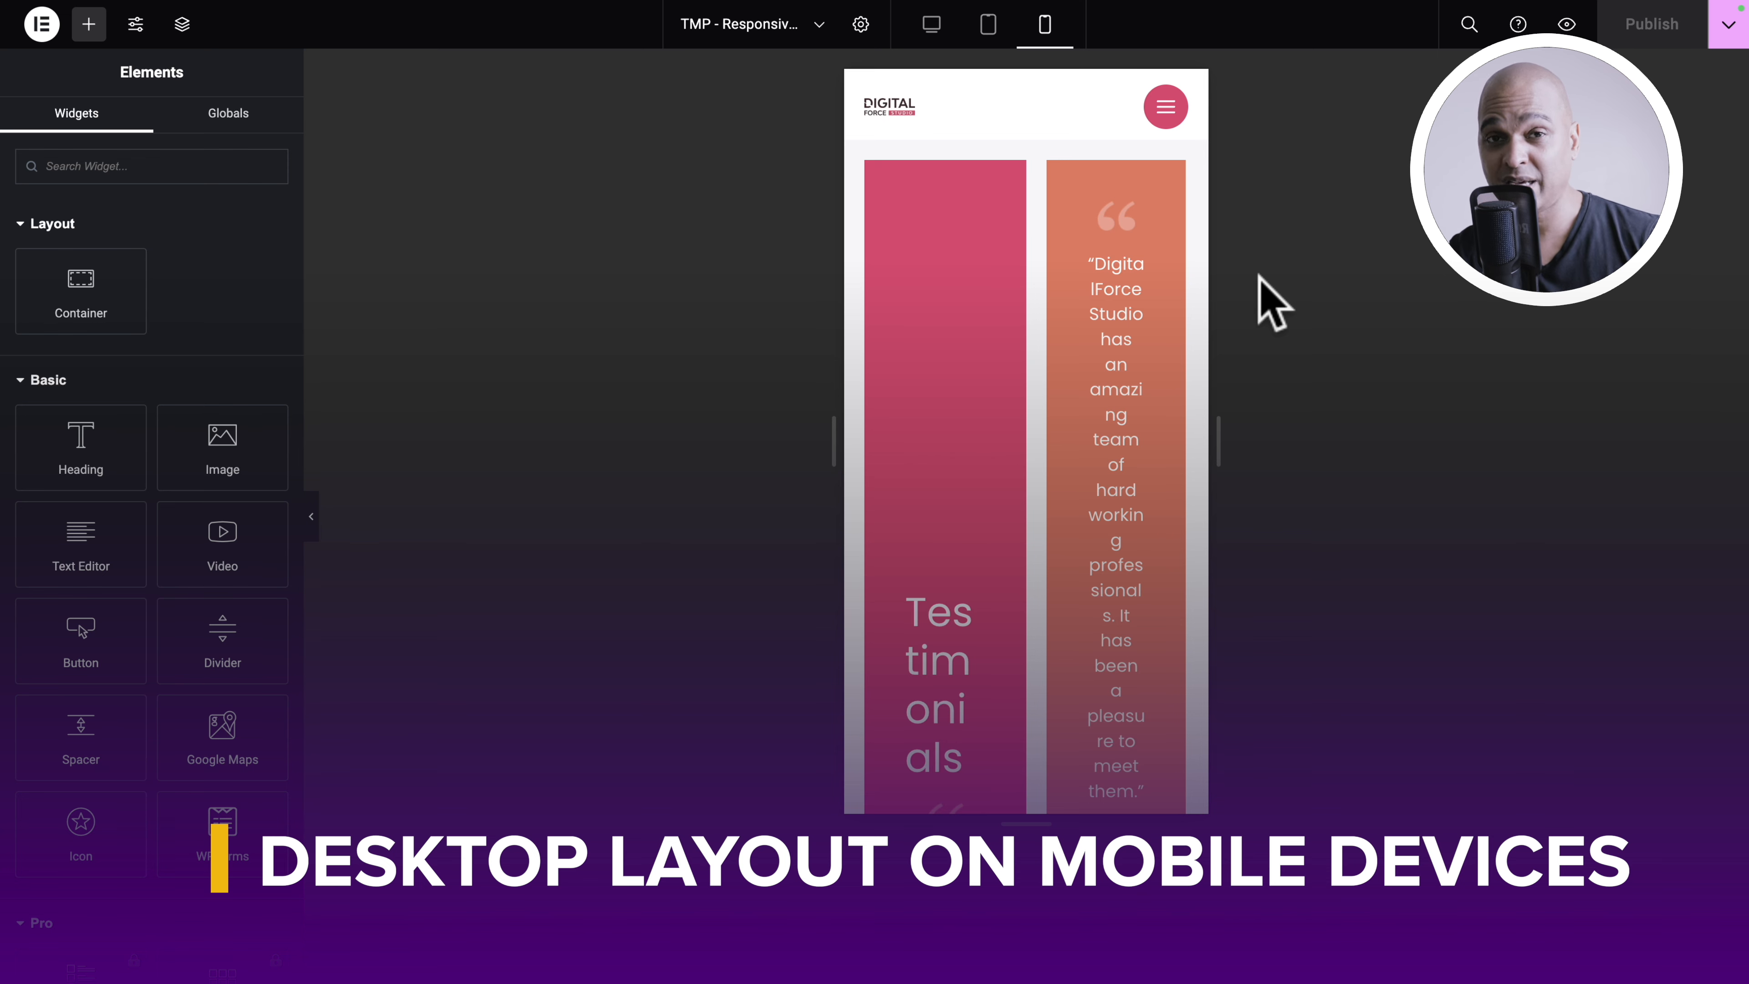
scroll(975, 457, down, 8)
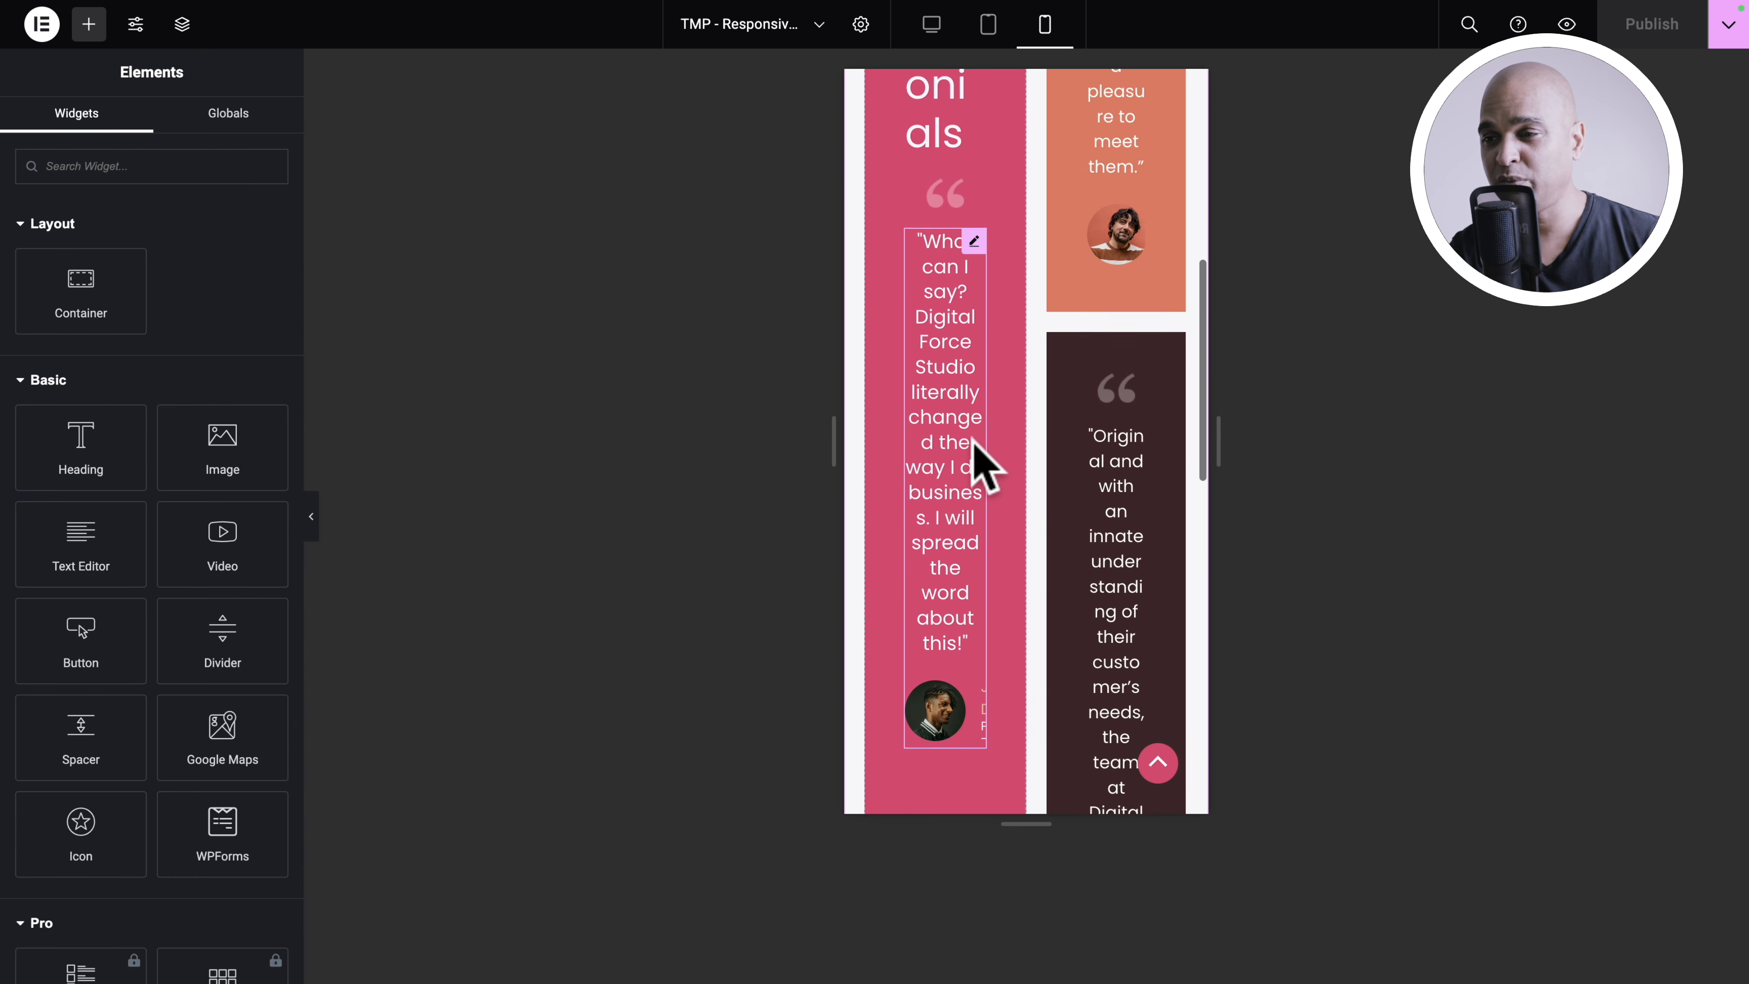
scroll(975, 461, up, 5)
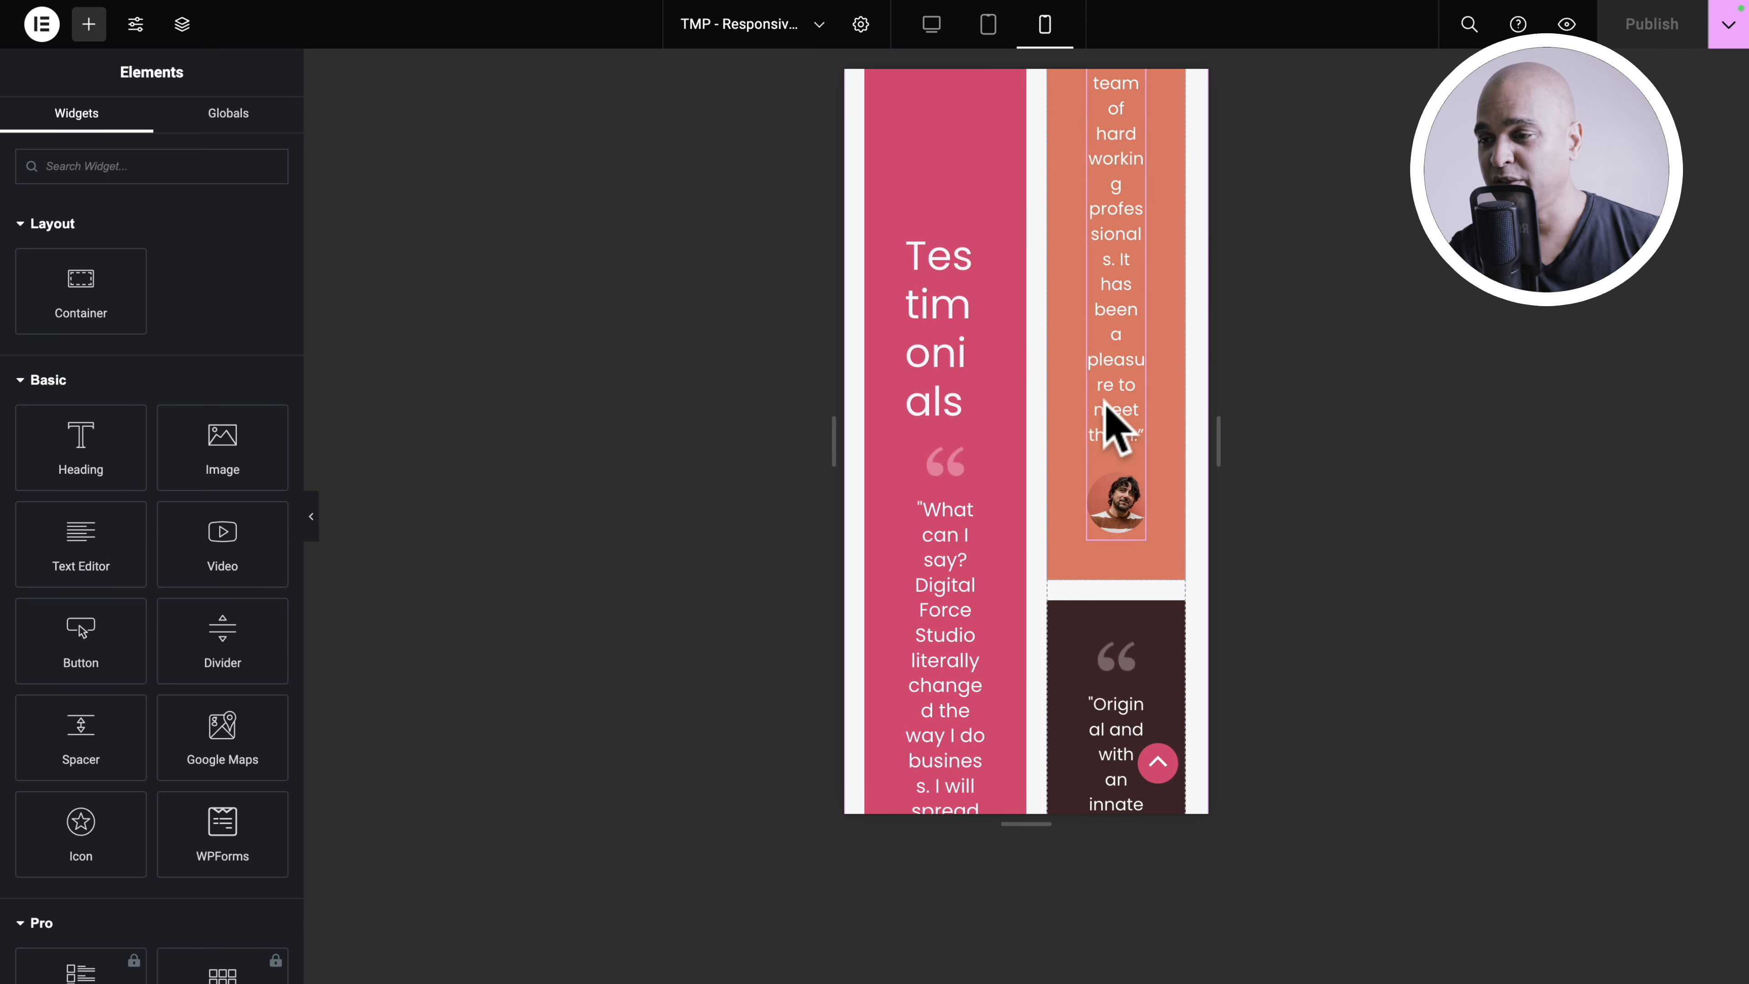
scroll(1105, 406, down, 8)
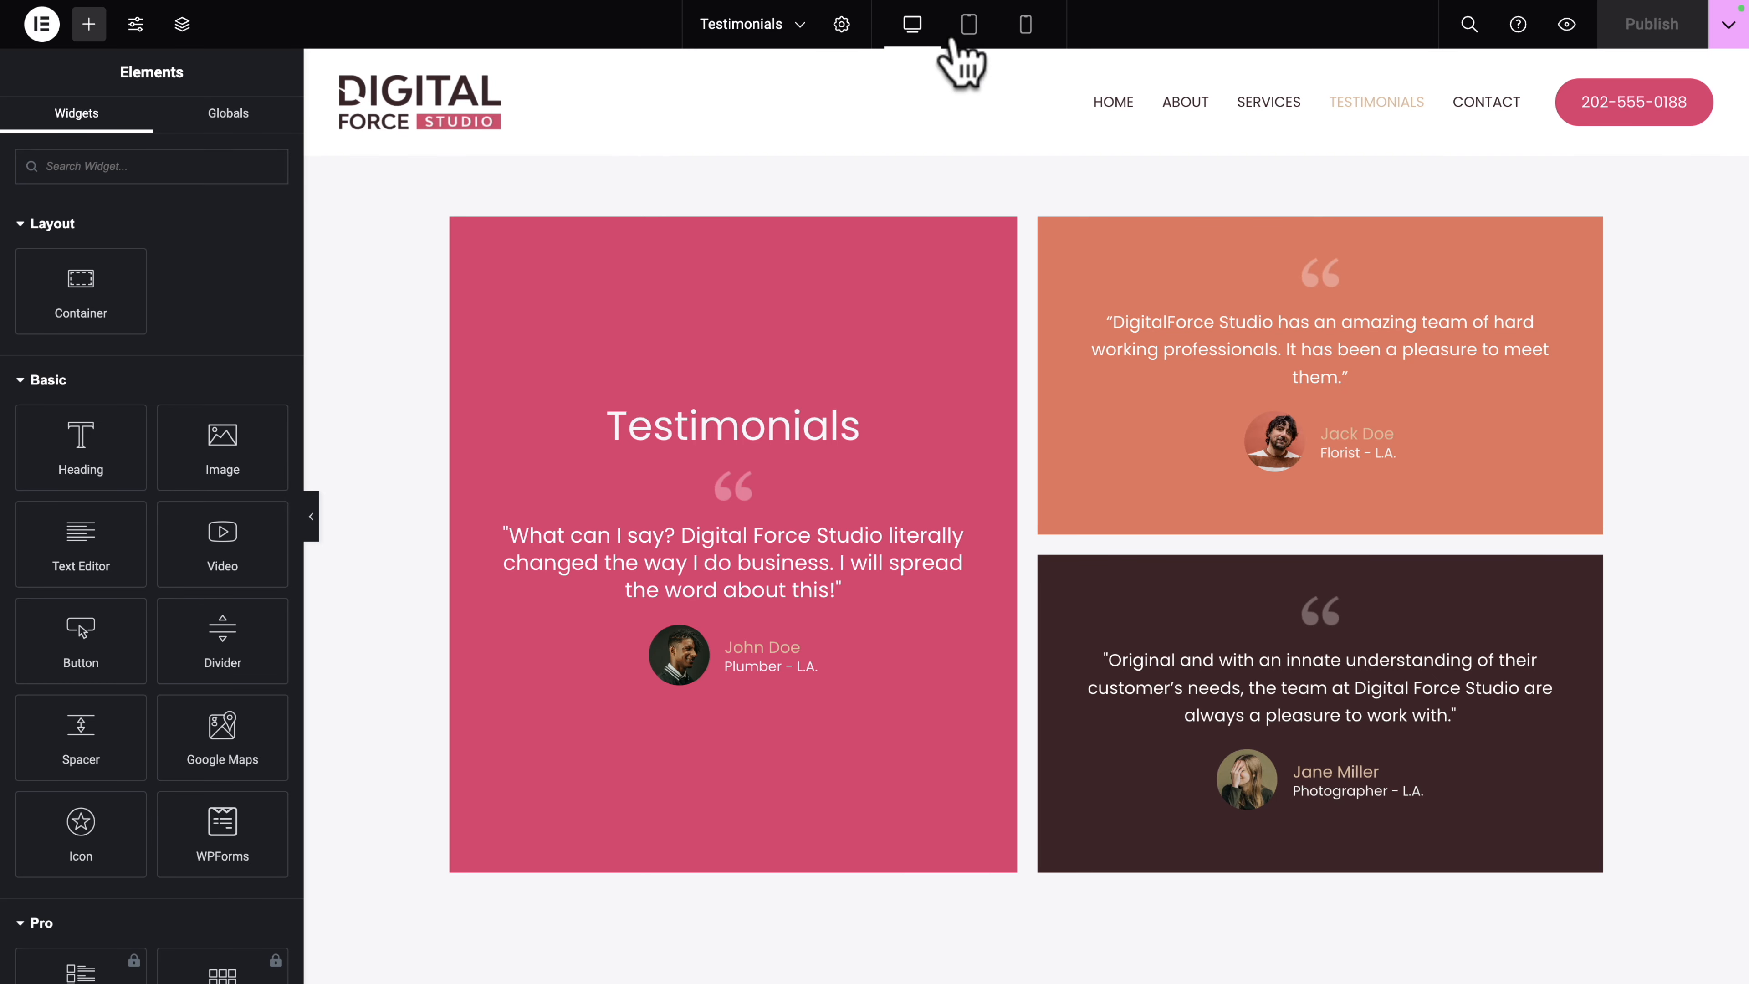
Step: In tablet portrait view, select the Testimonials container from the page structure and set its padding to 40 px on all sides
click(967, 31)
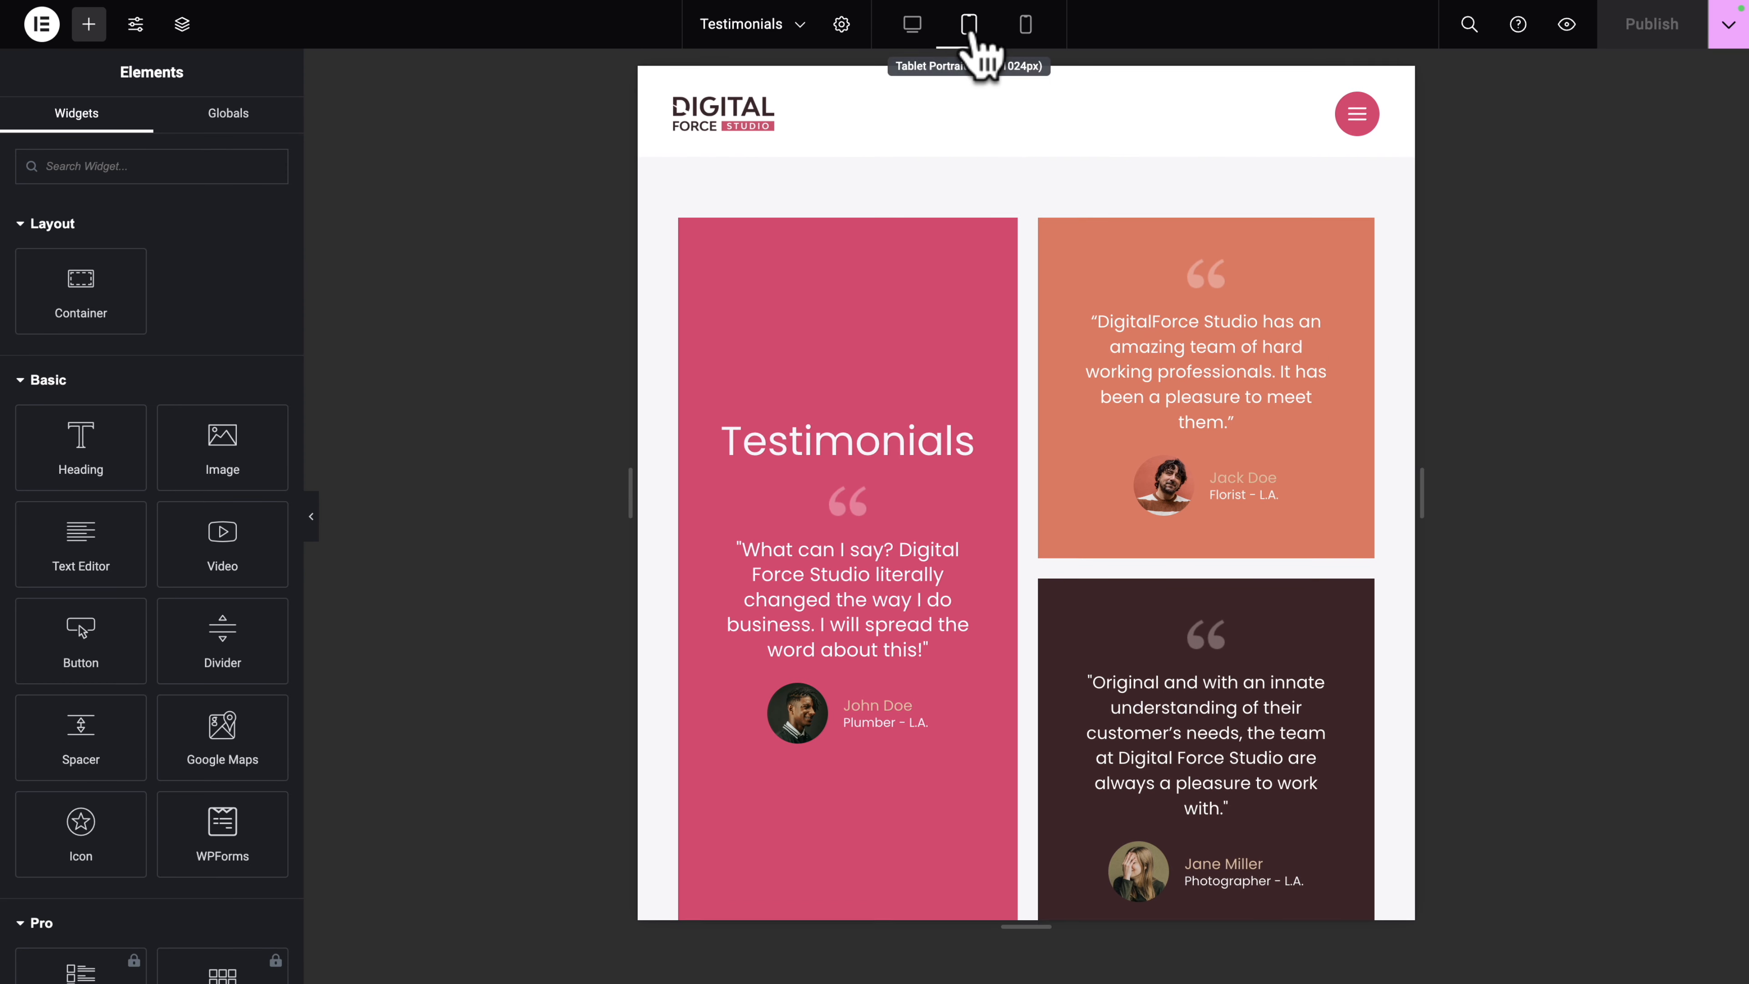
click(192, 31)
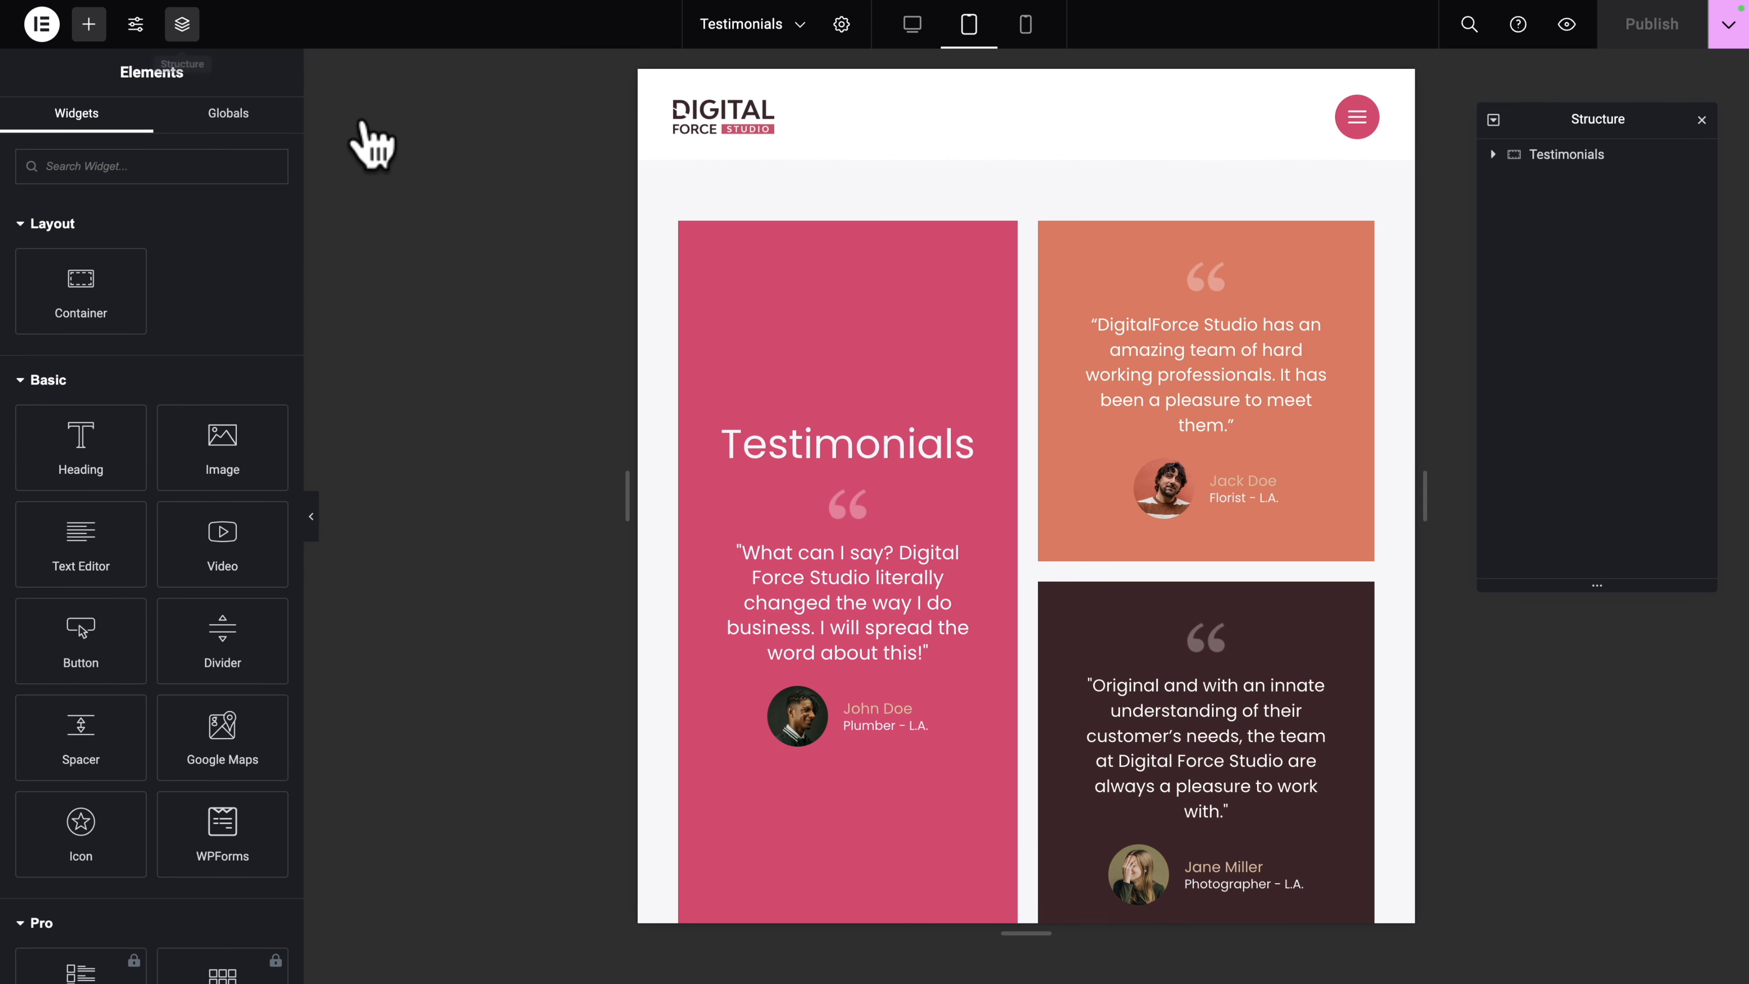
click(1550, 156)
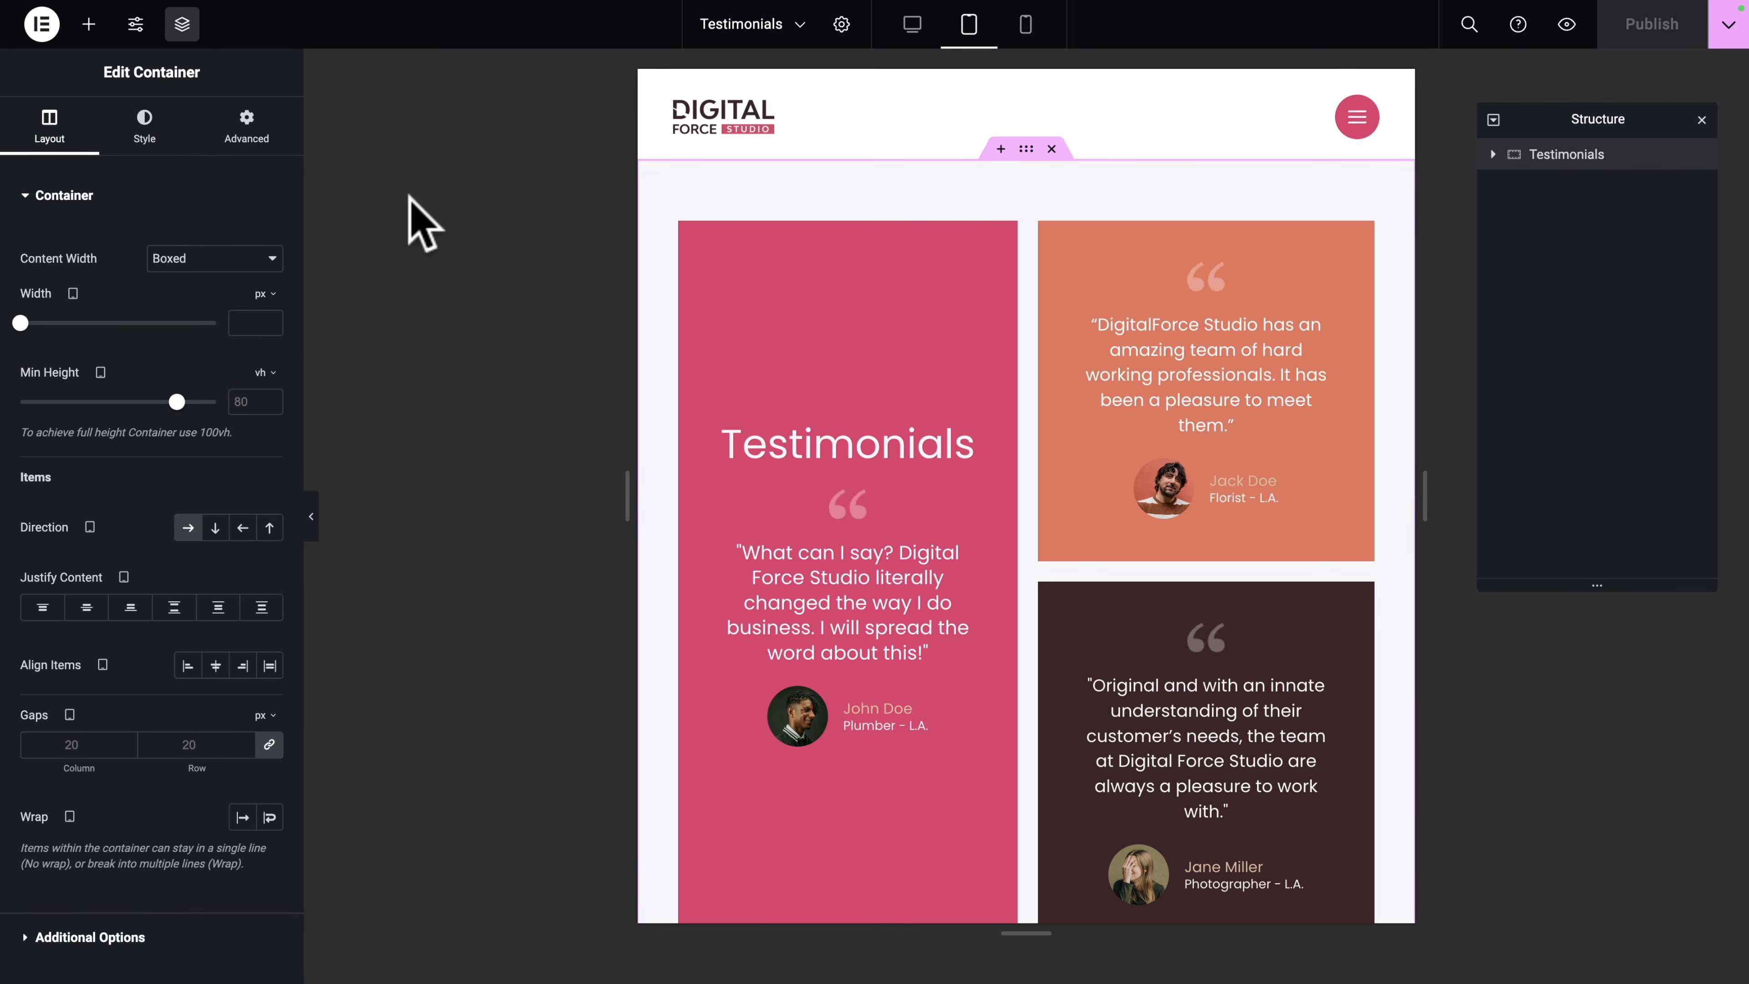
click(247, 128)
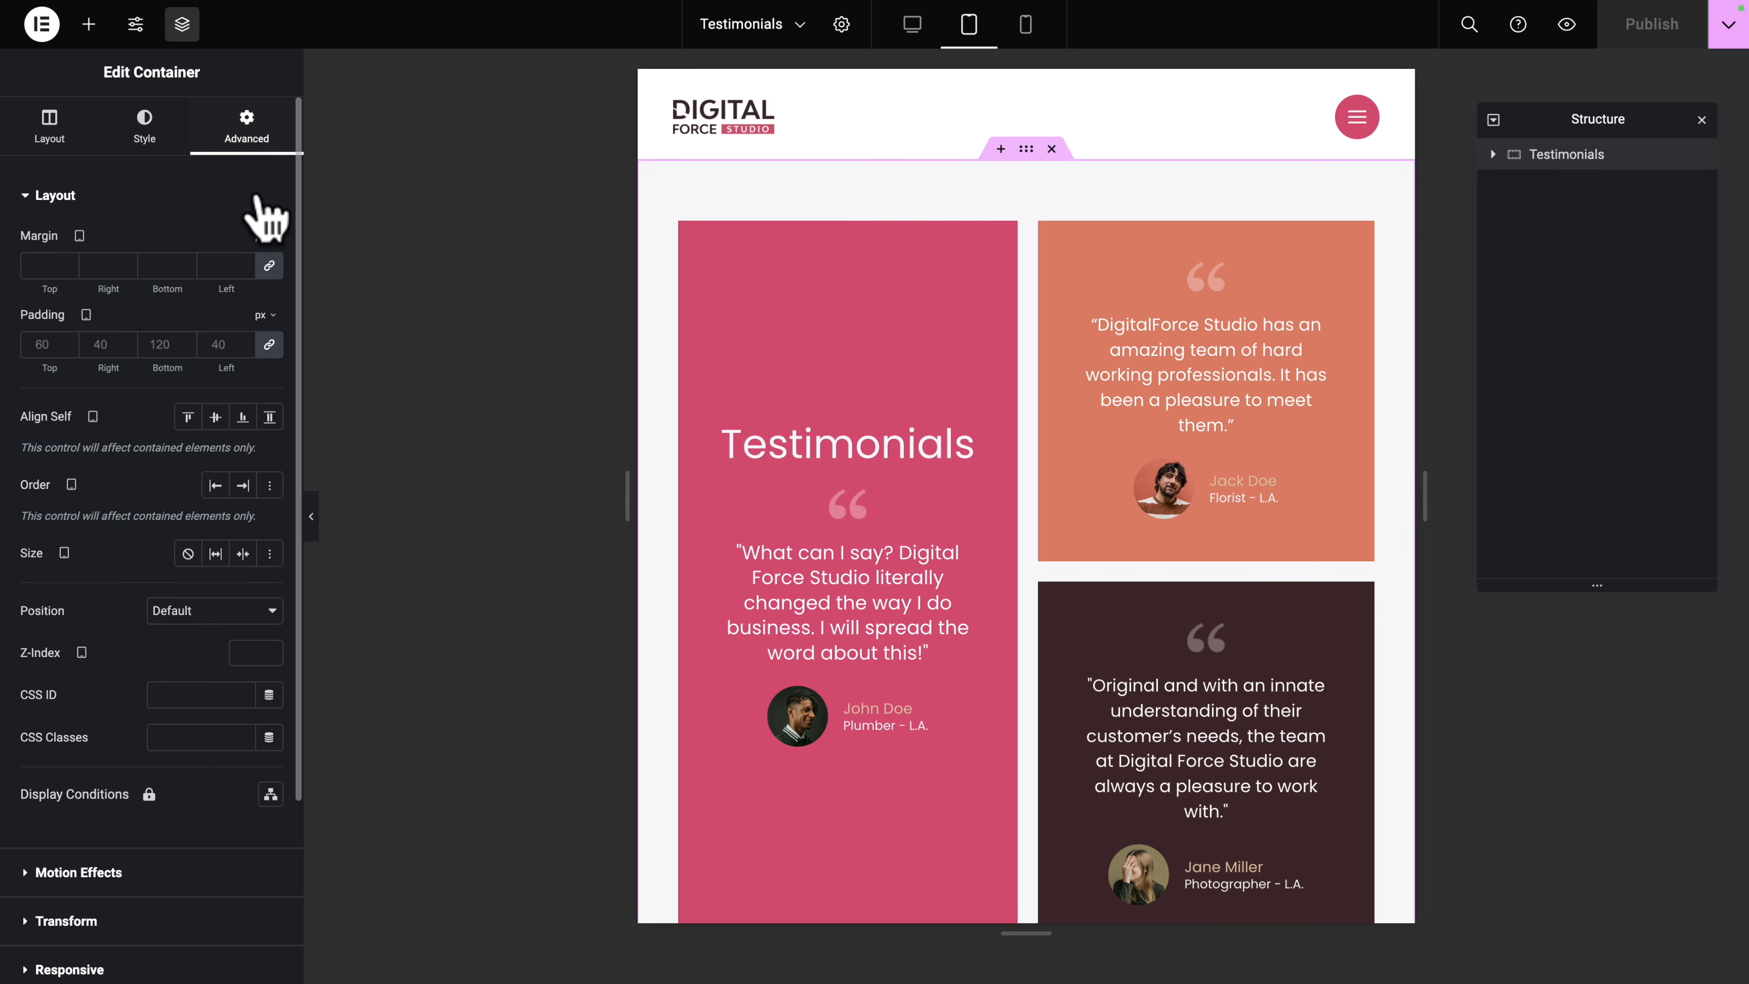
click(30, 344)
text(40)
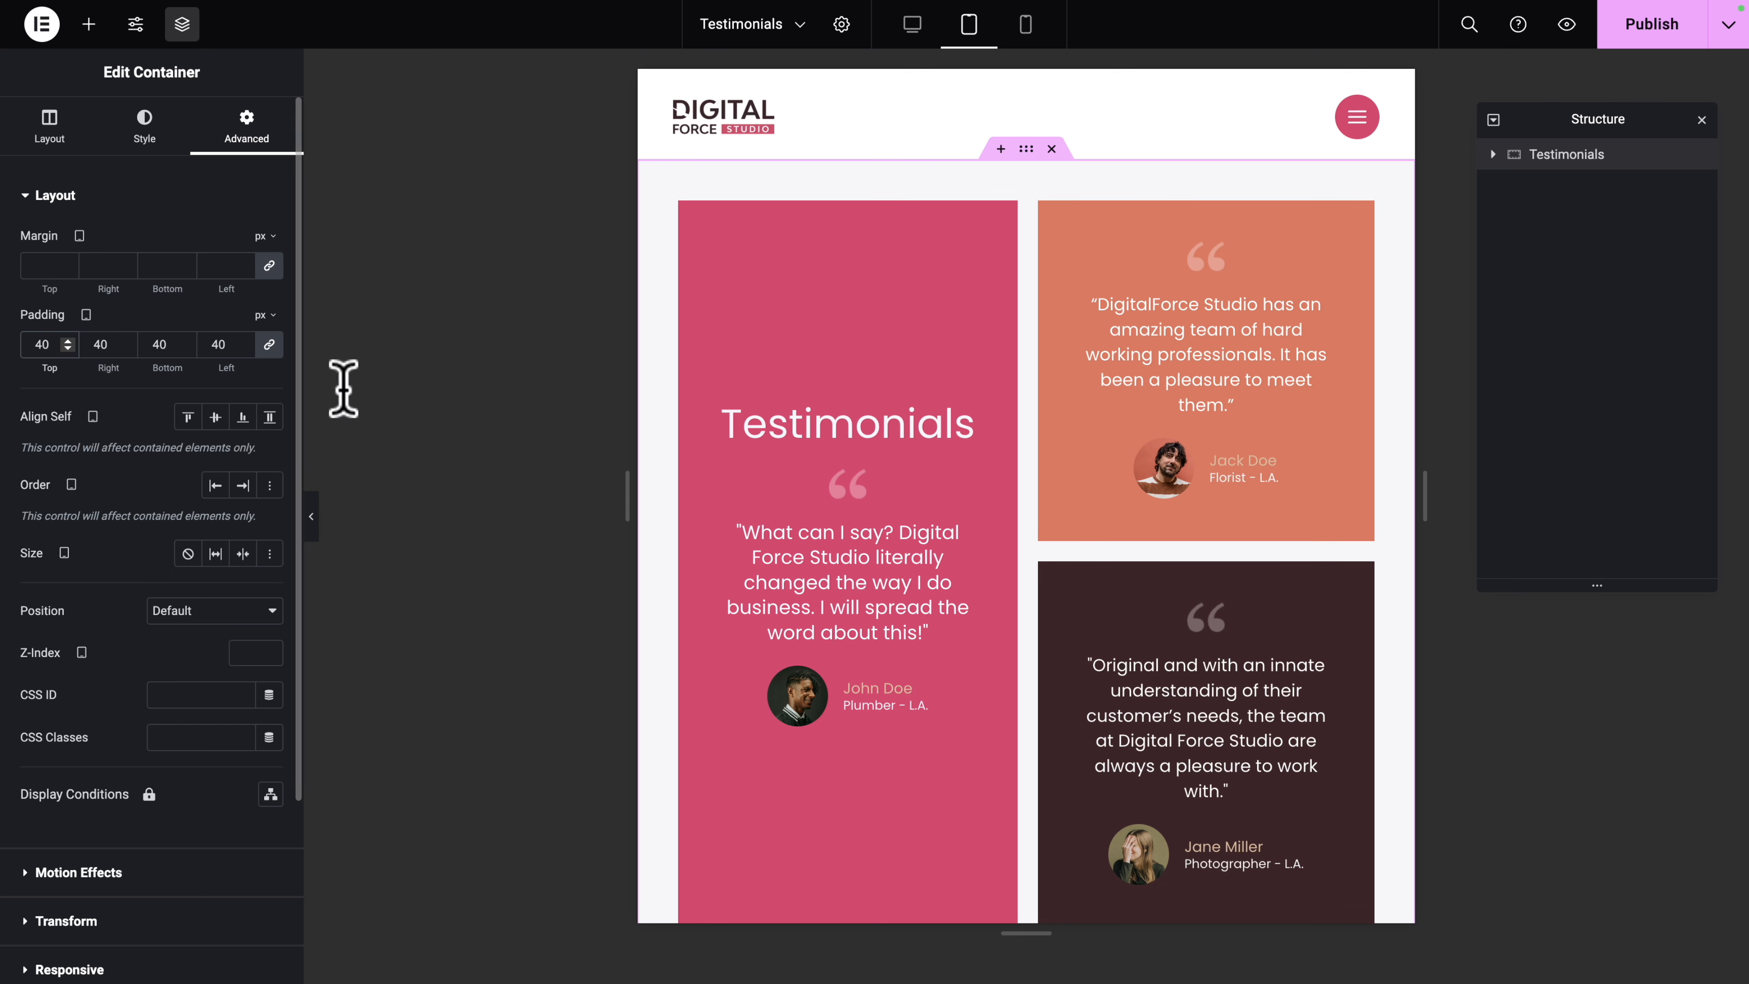